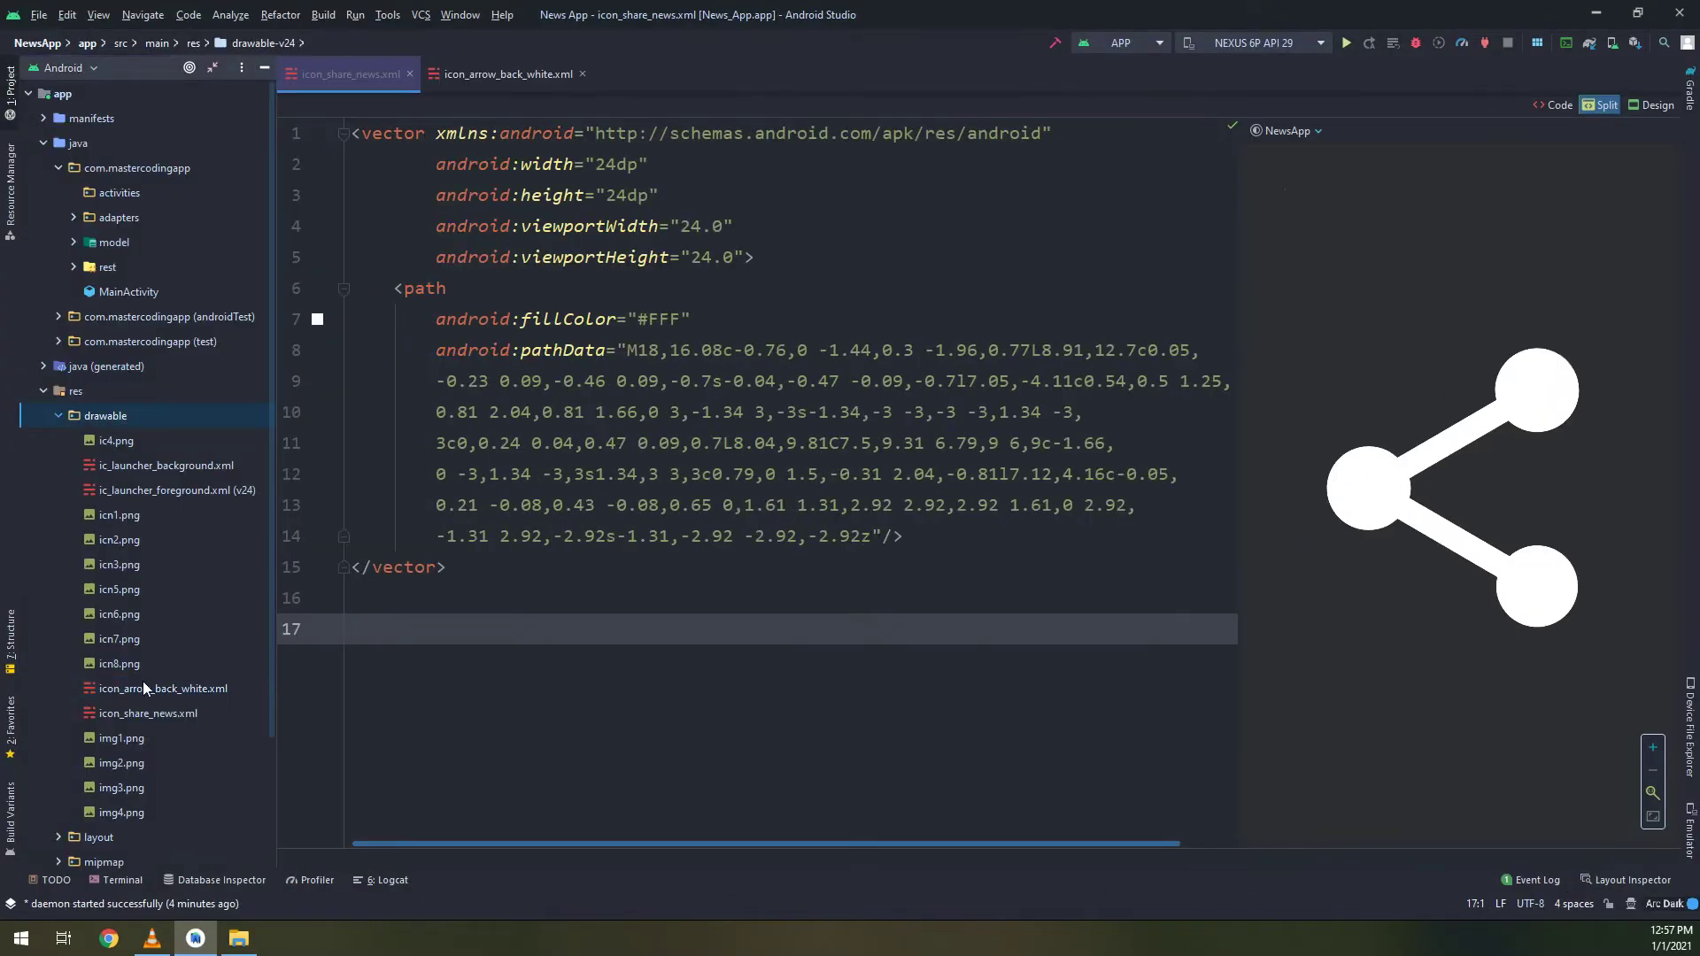
Hide the Project panel, then type a temporary note in the share icon XML and delete it.
key("alt+1")
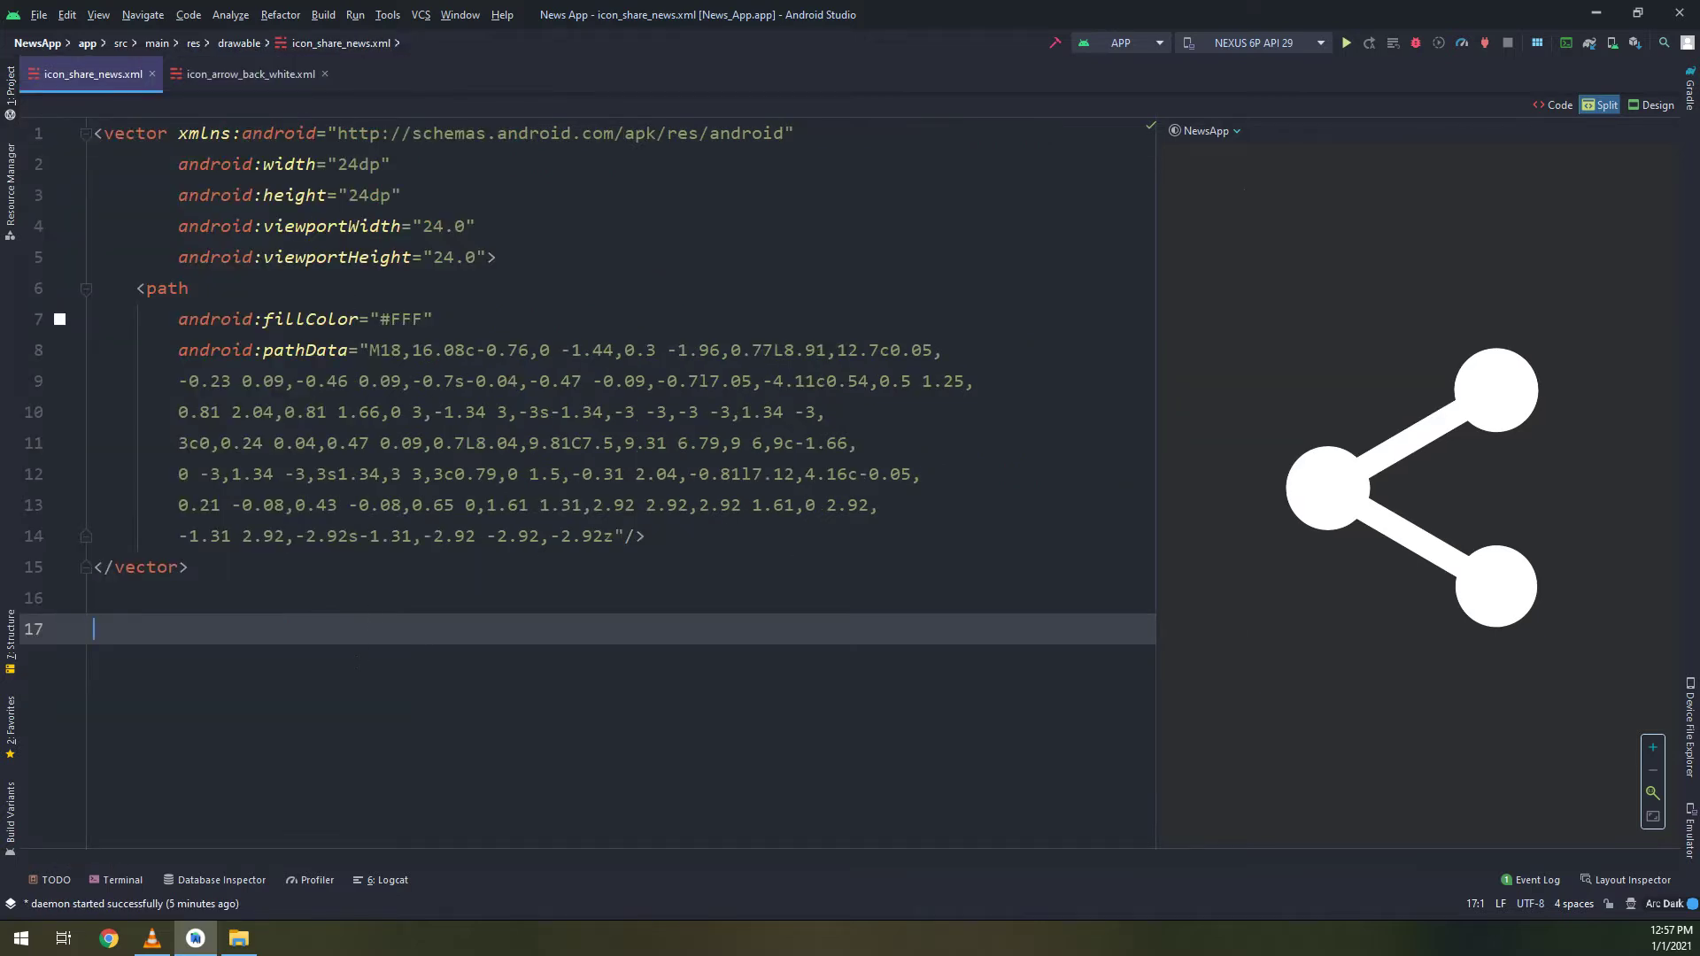
scroll(585, 398, "up", 3, "ctrl")
scroll(585, 398, "up", 1, "ctrl")
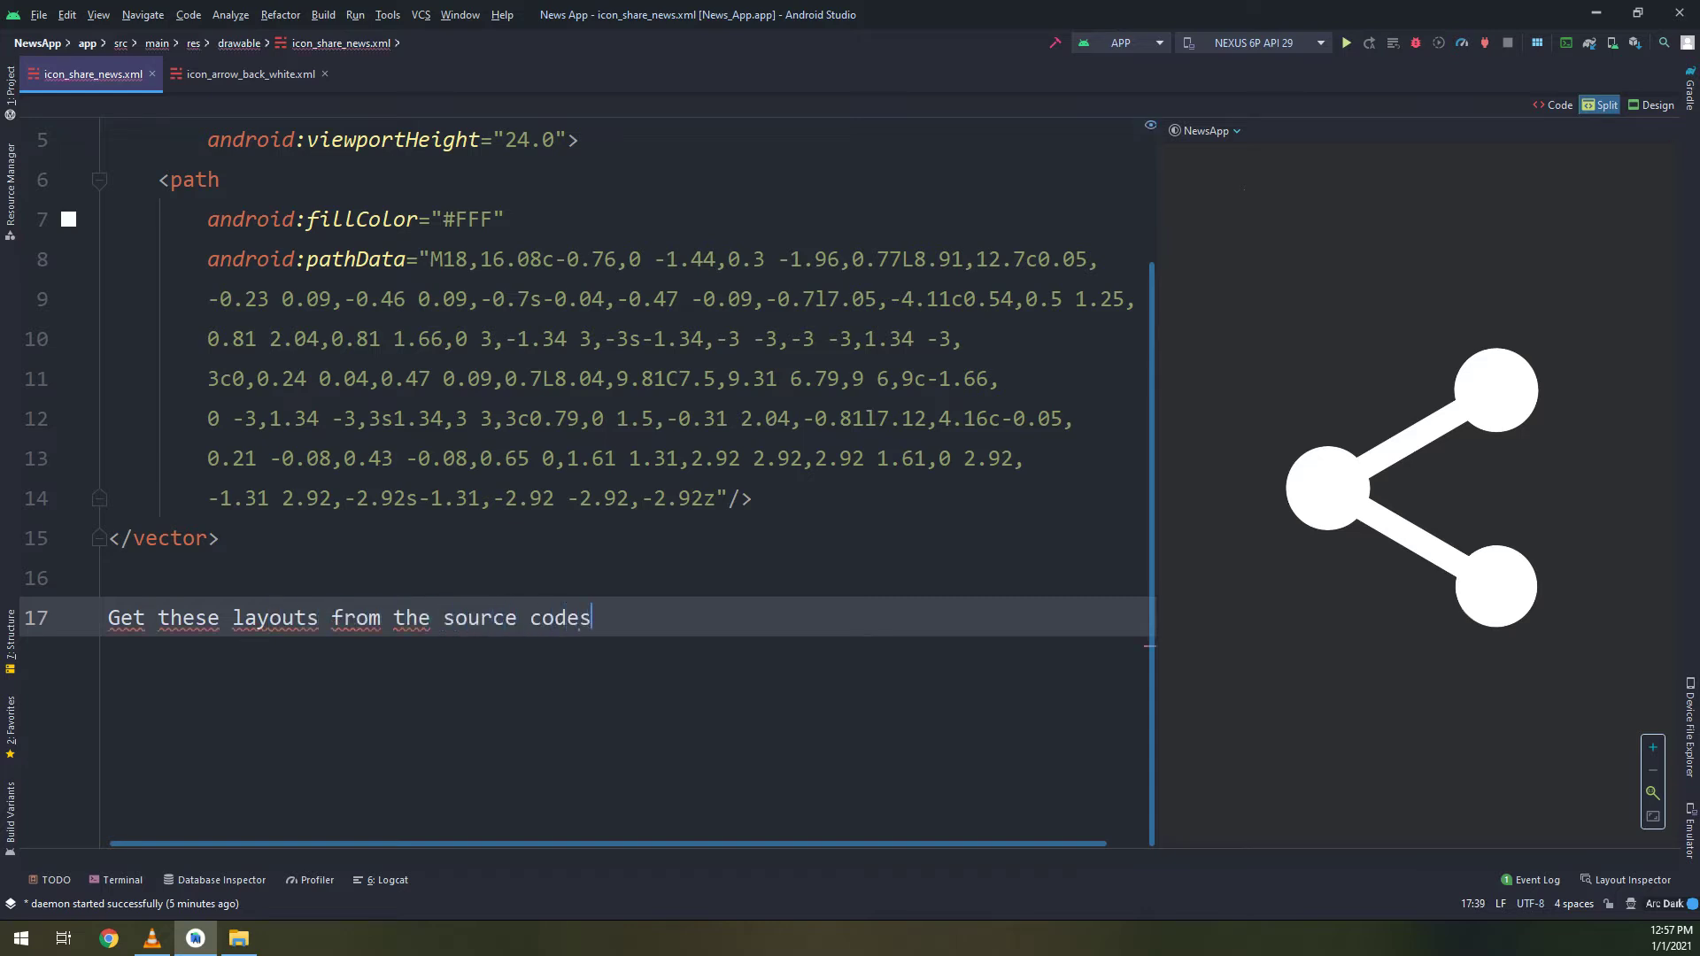
type("n our ud")
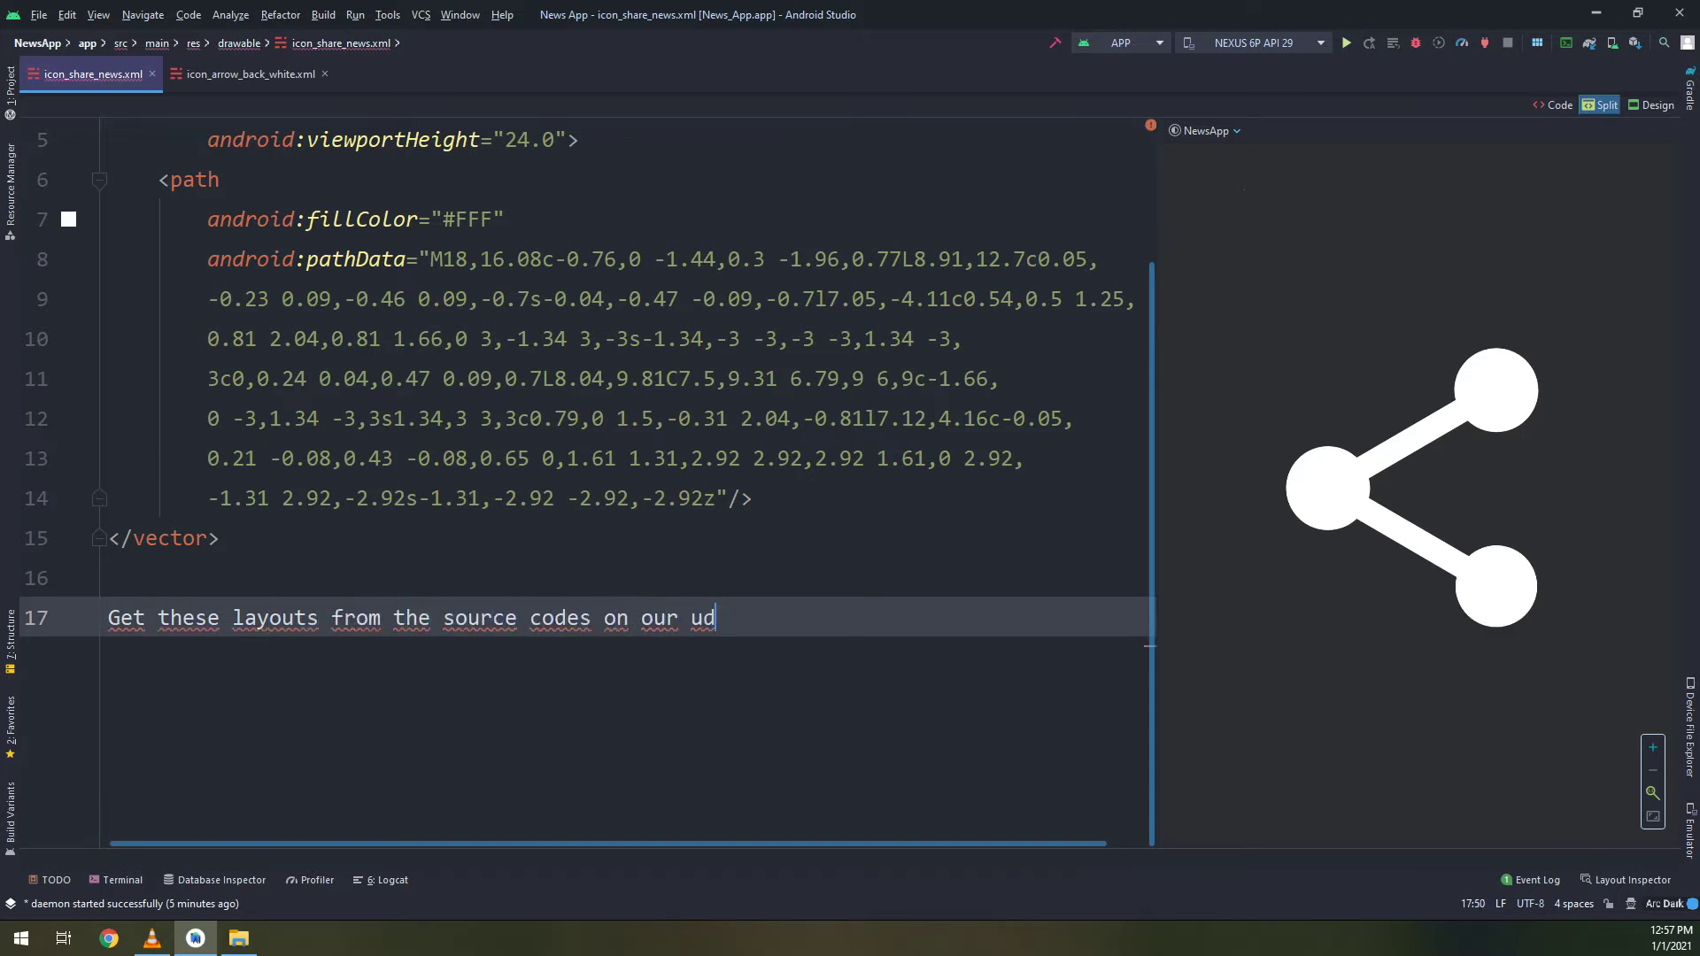
key("BackSpace")
key("BackSpace")
key("BackSpace")
type("urces fr")
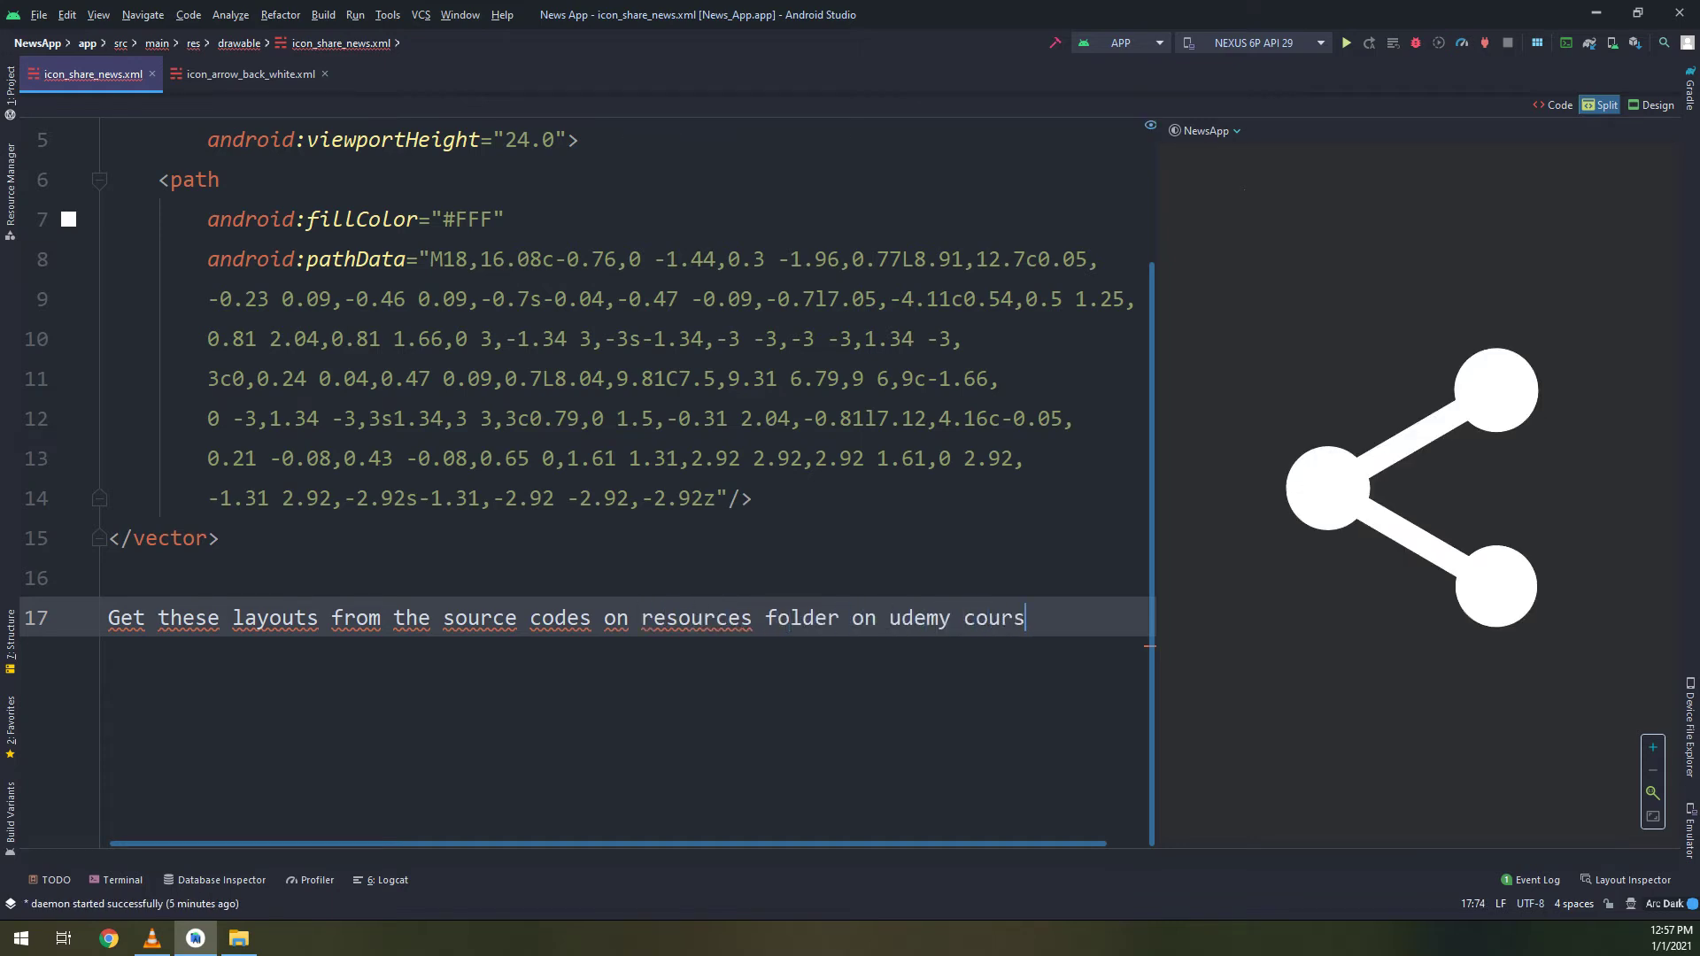
type("e")
key("Return")
type("and")
key("BackSpace")
key("BackSpace")
key("BackSpace")
type("f")
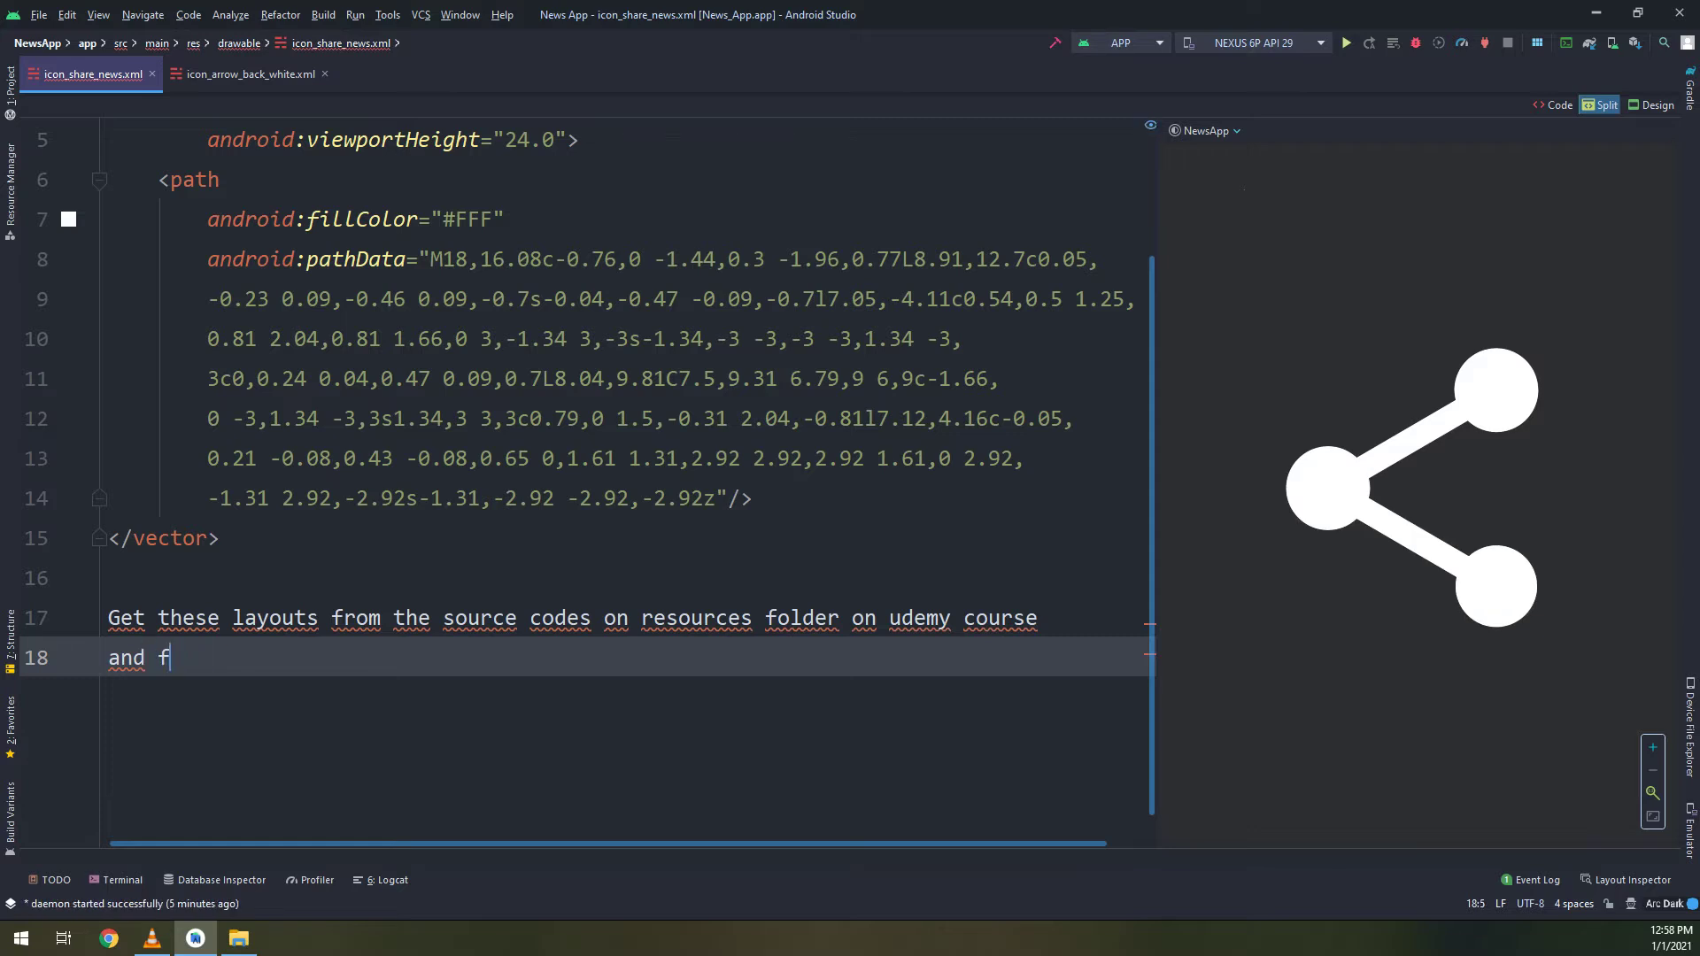
type("rom the description below")
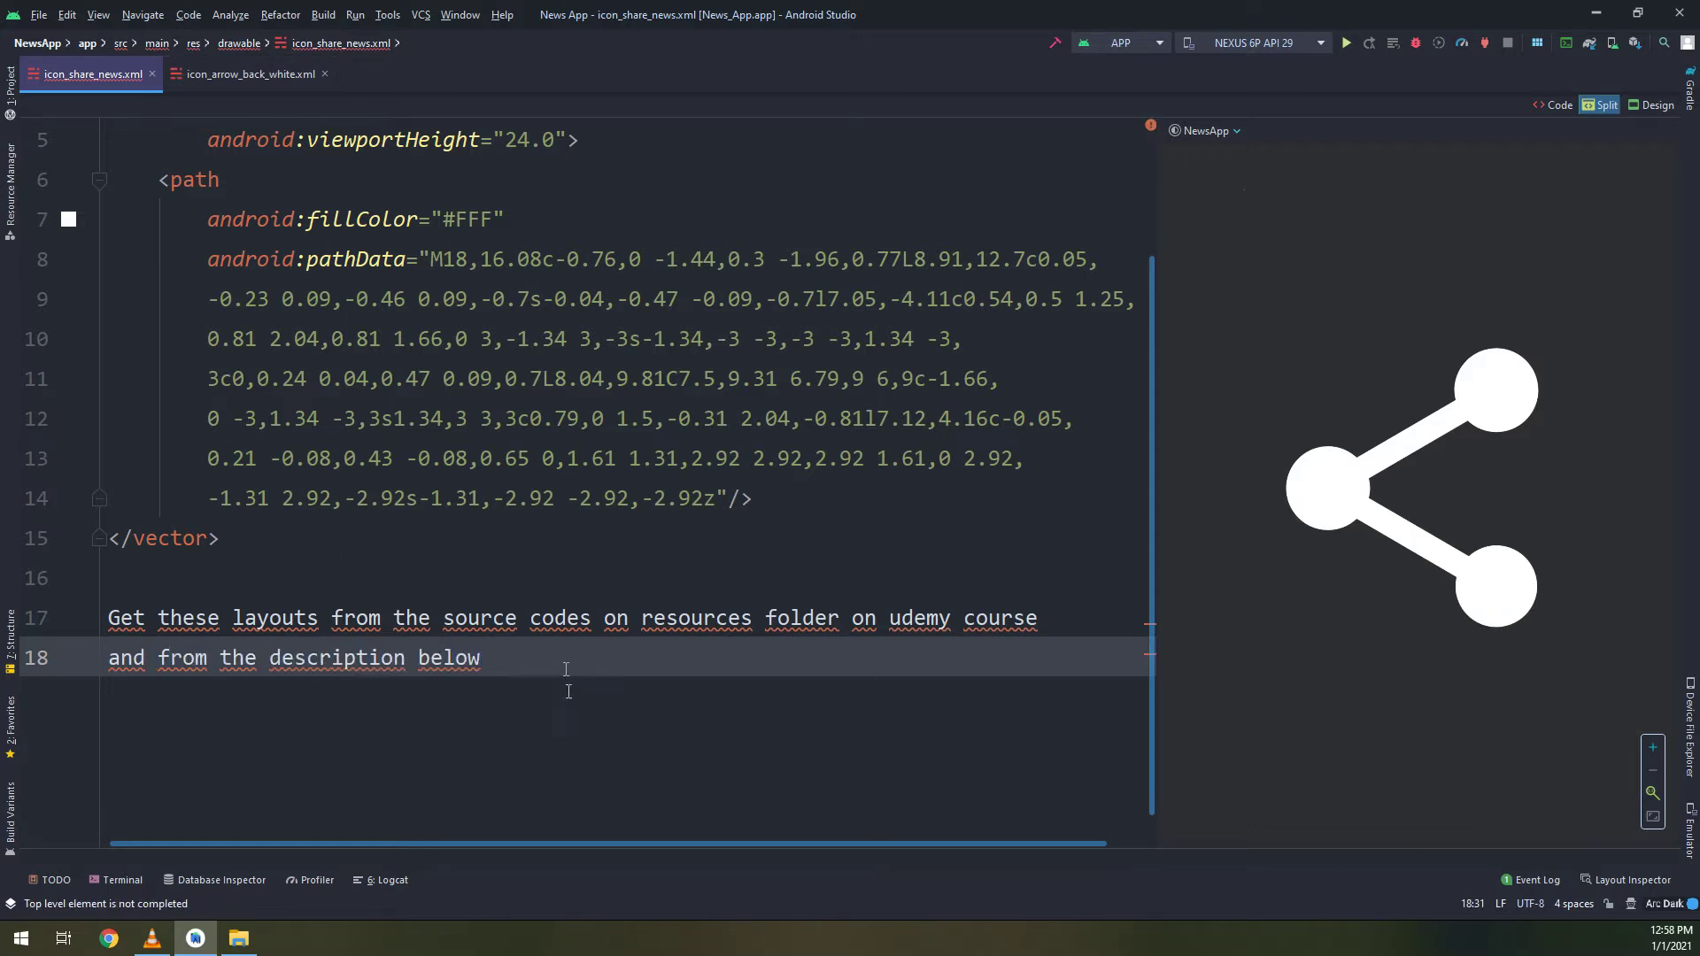
left_click_drag(566, 690, 103, 601)
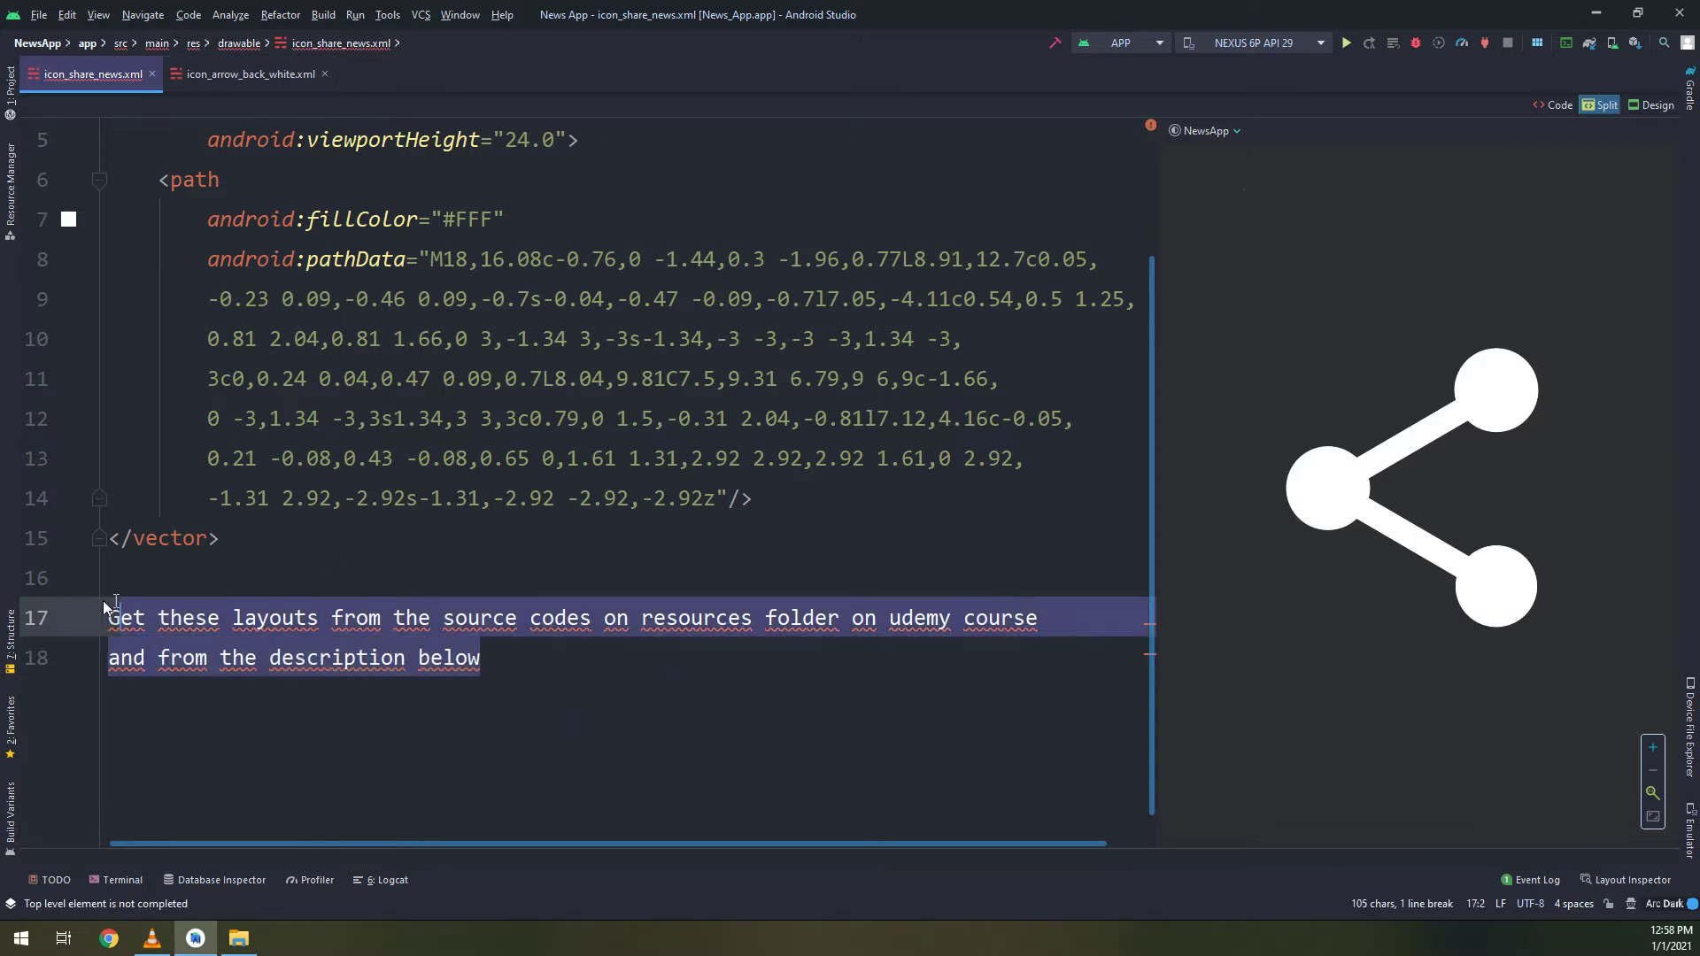
key("BackSpace")
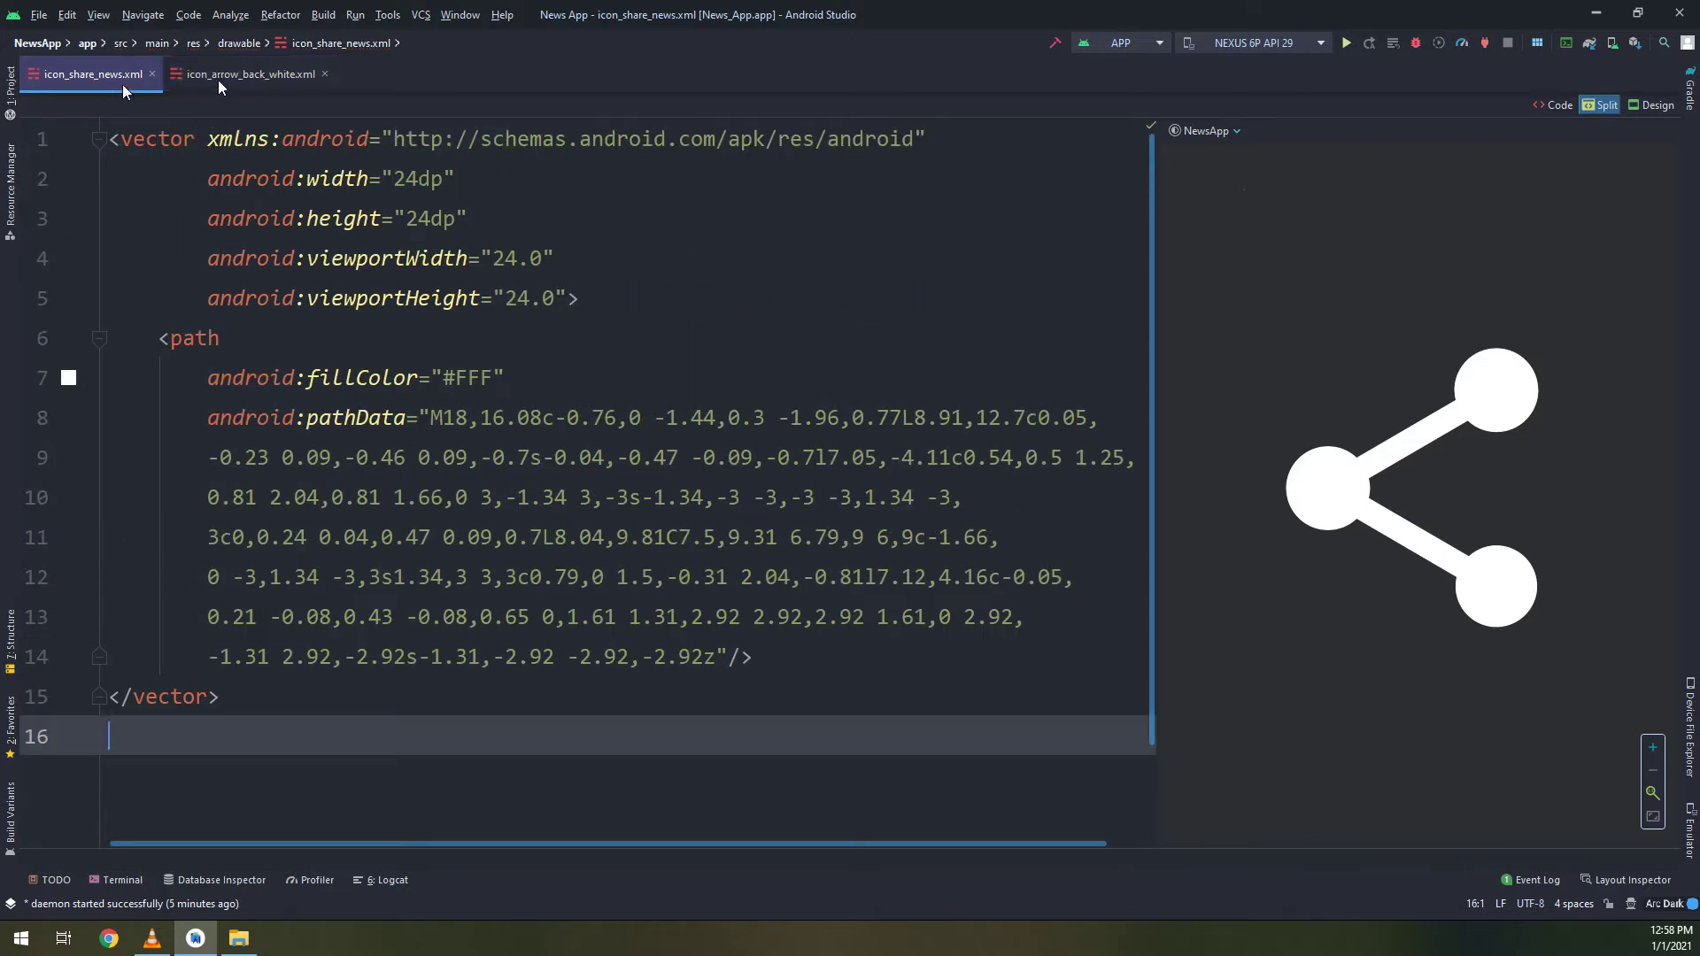
left_click(225, 75)
Select all the back-arrow icon XML, show the Project panel, and begin a new drawable resource file.
key("ctrl+a")
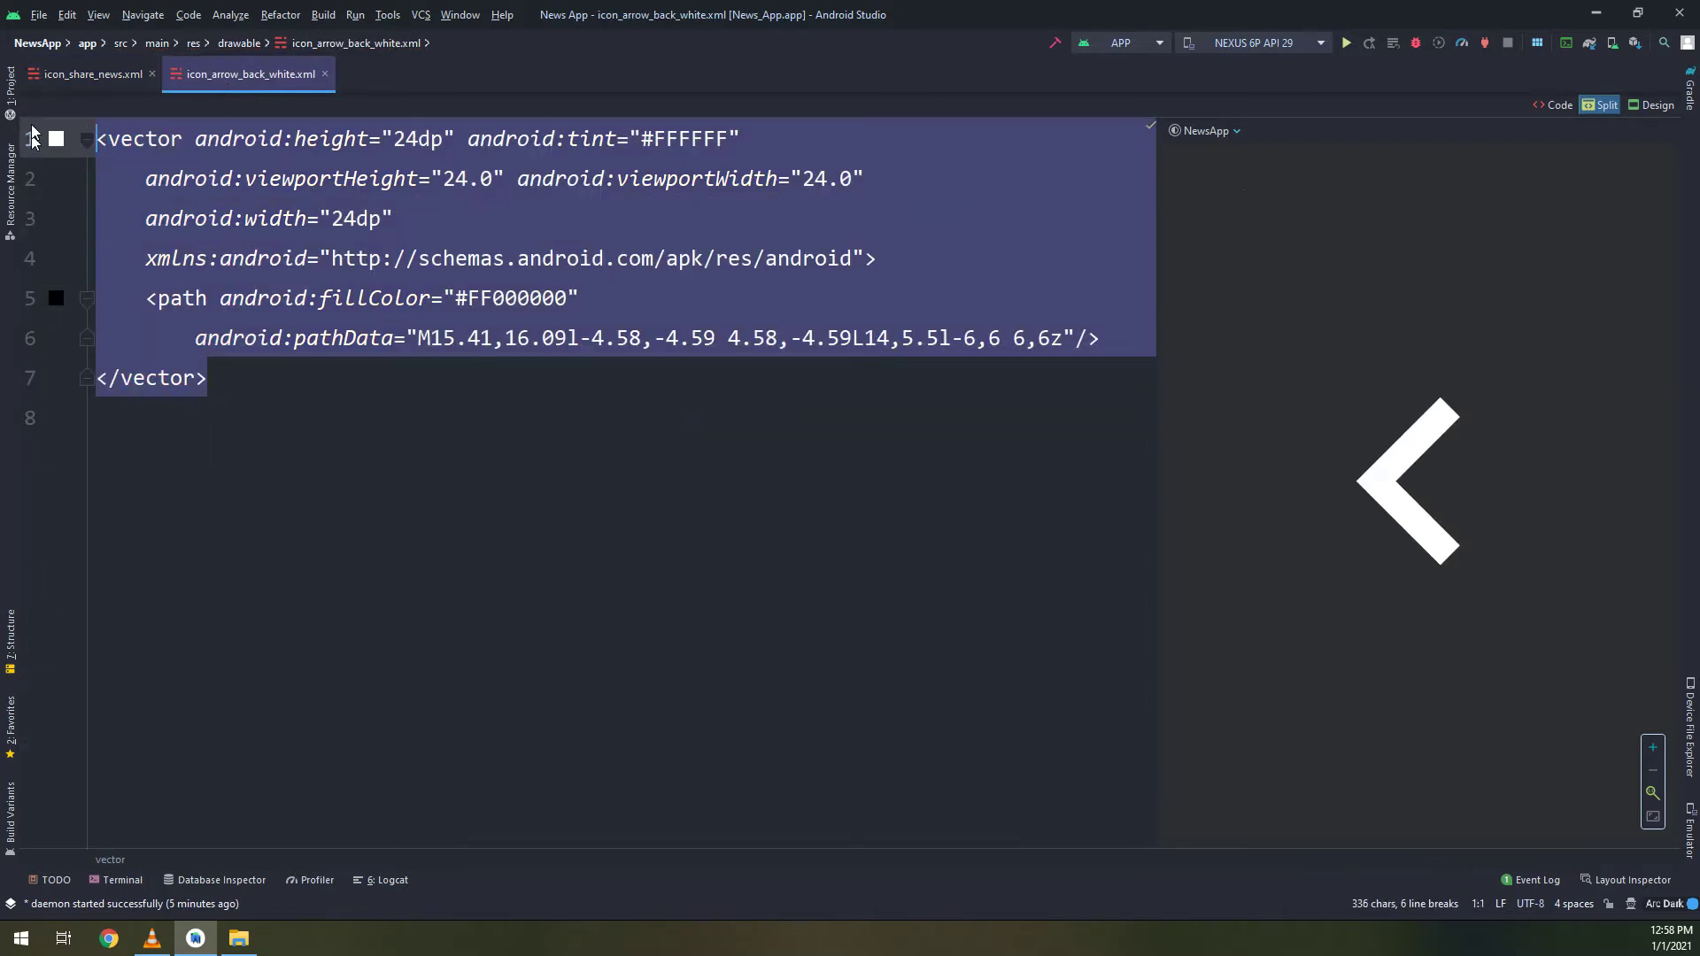
key("alt+1")
left_click(112, 420)
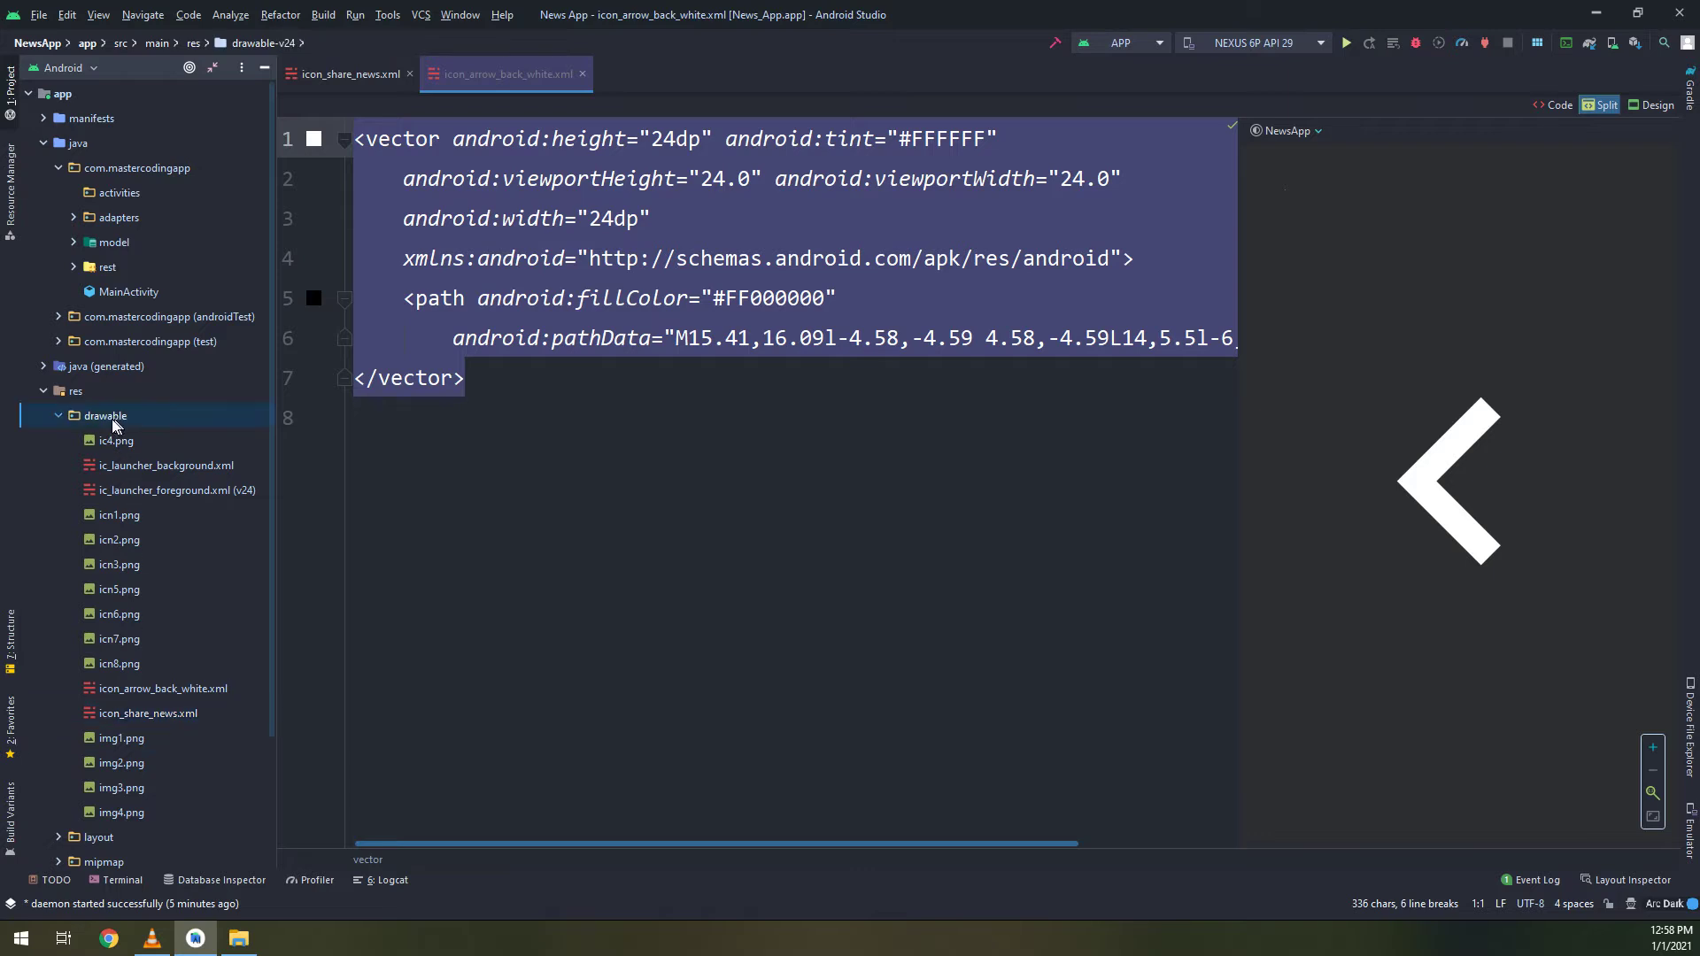
right_click(124, 421)
mouse_move(154, 105)
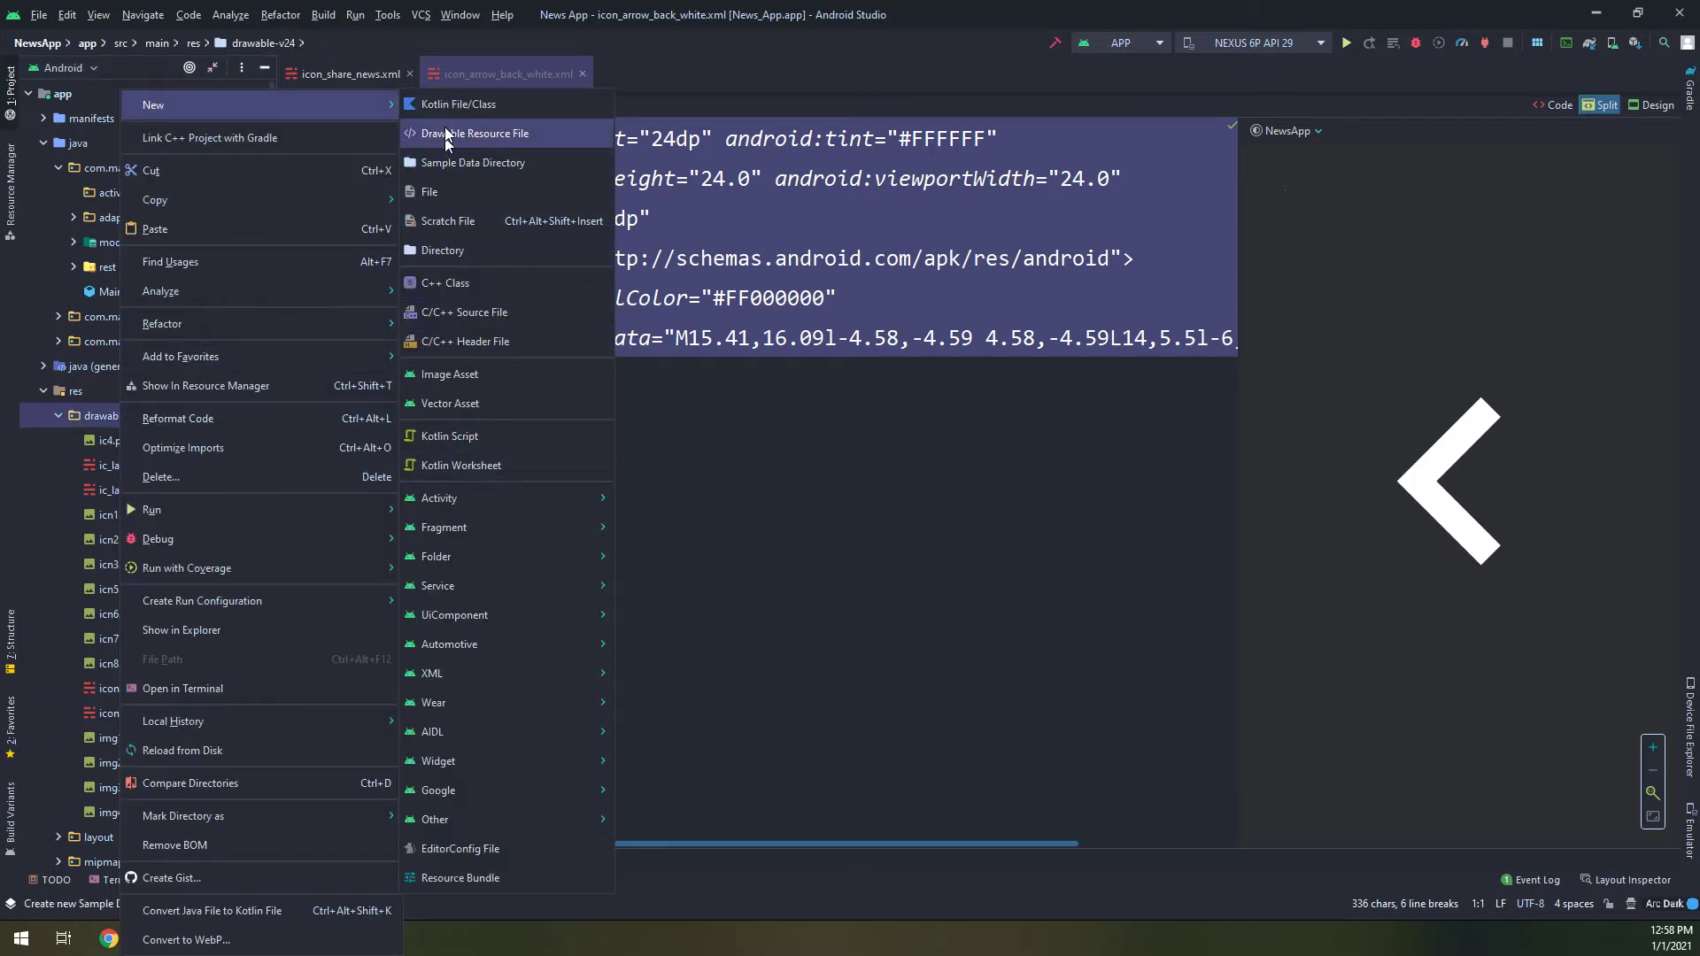
left_click(475, 132)
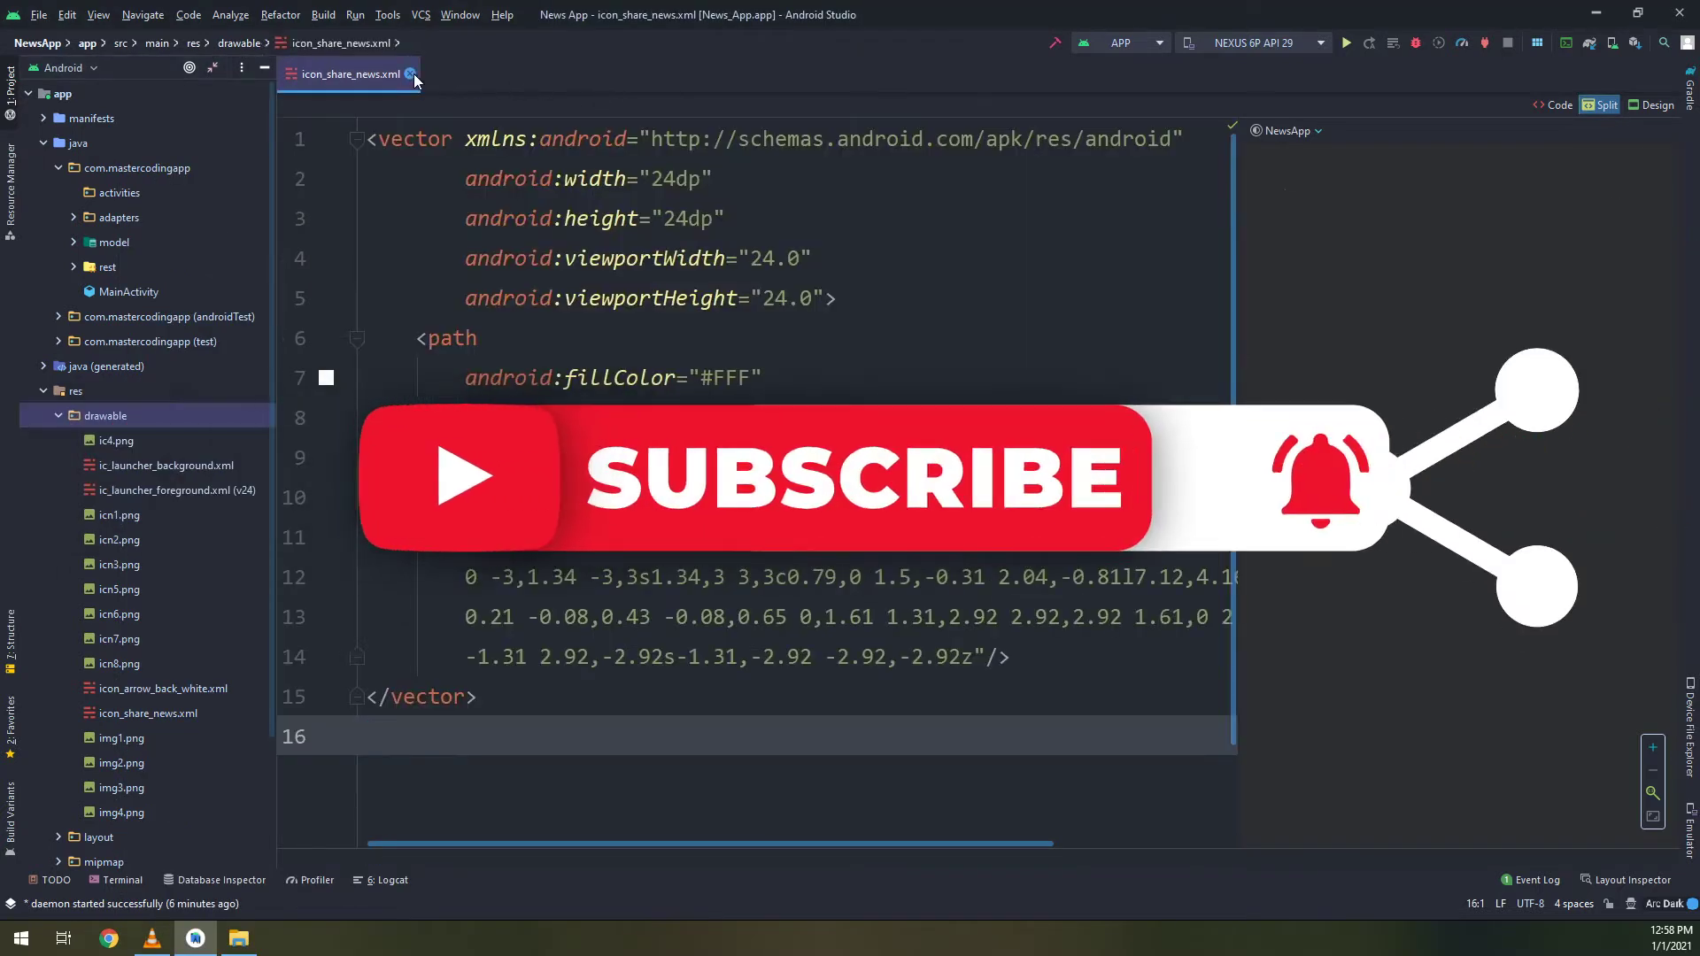
Create an empty NewsDetailActivity with an activity_news_detail layout in the activities package.
left_click(121, 176)
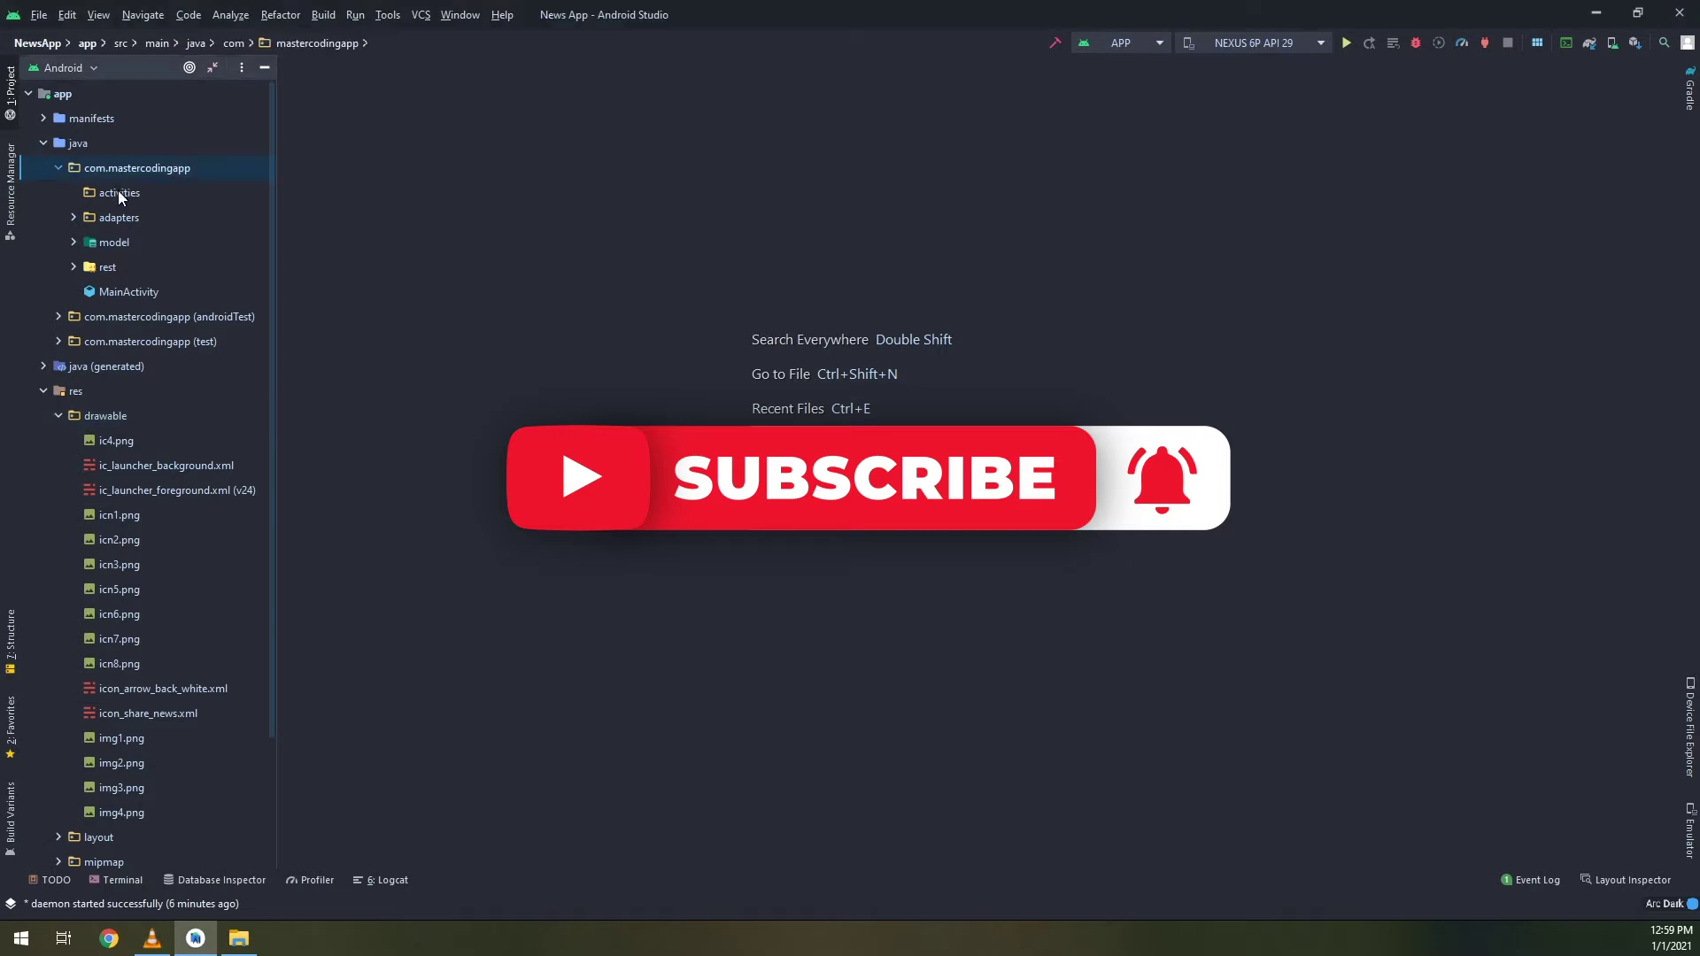
right_click(119, 192)
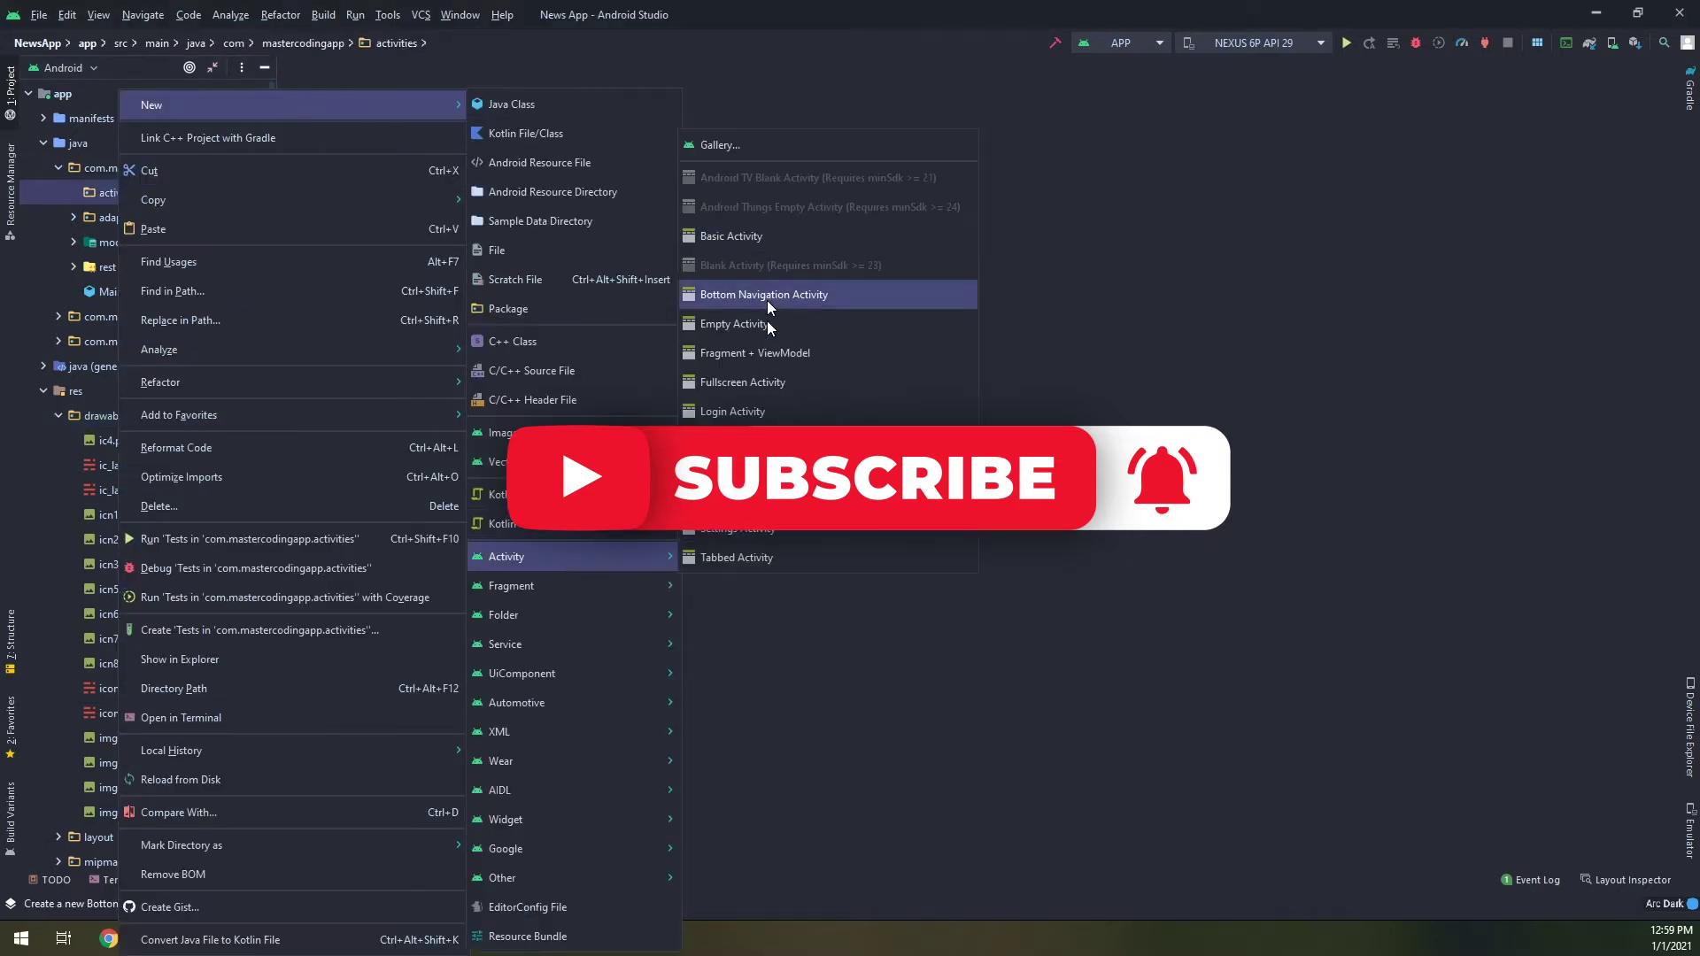
left_click(766, 300)
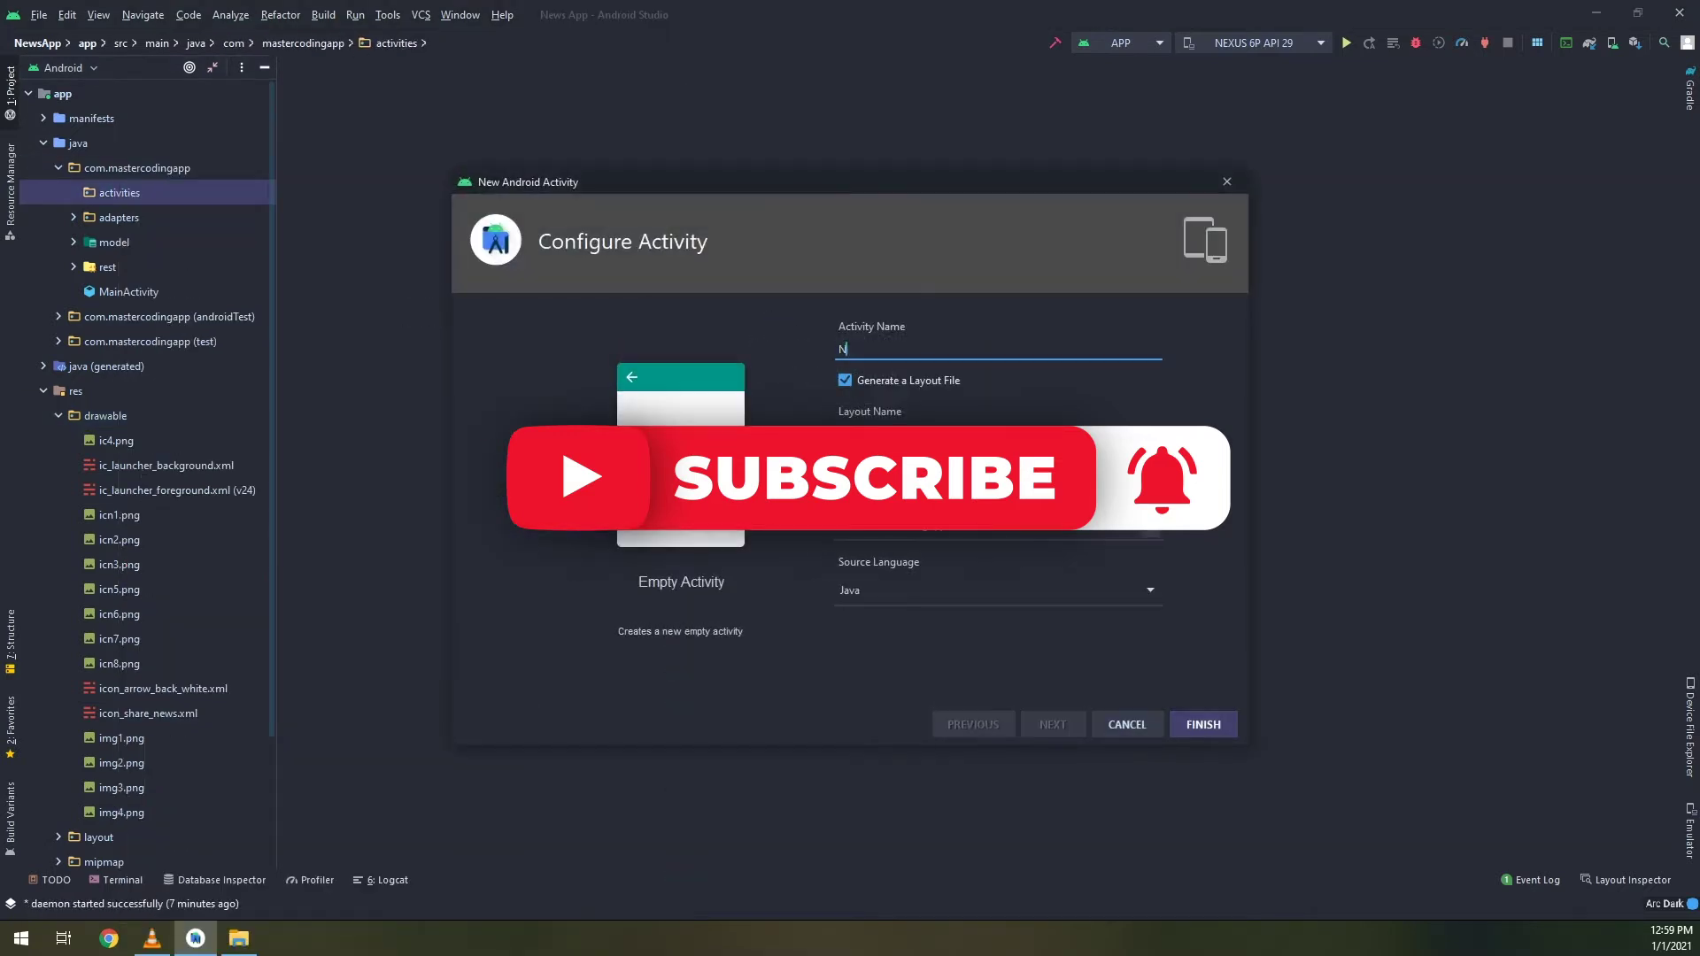
type("ewsDetailActivity")
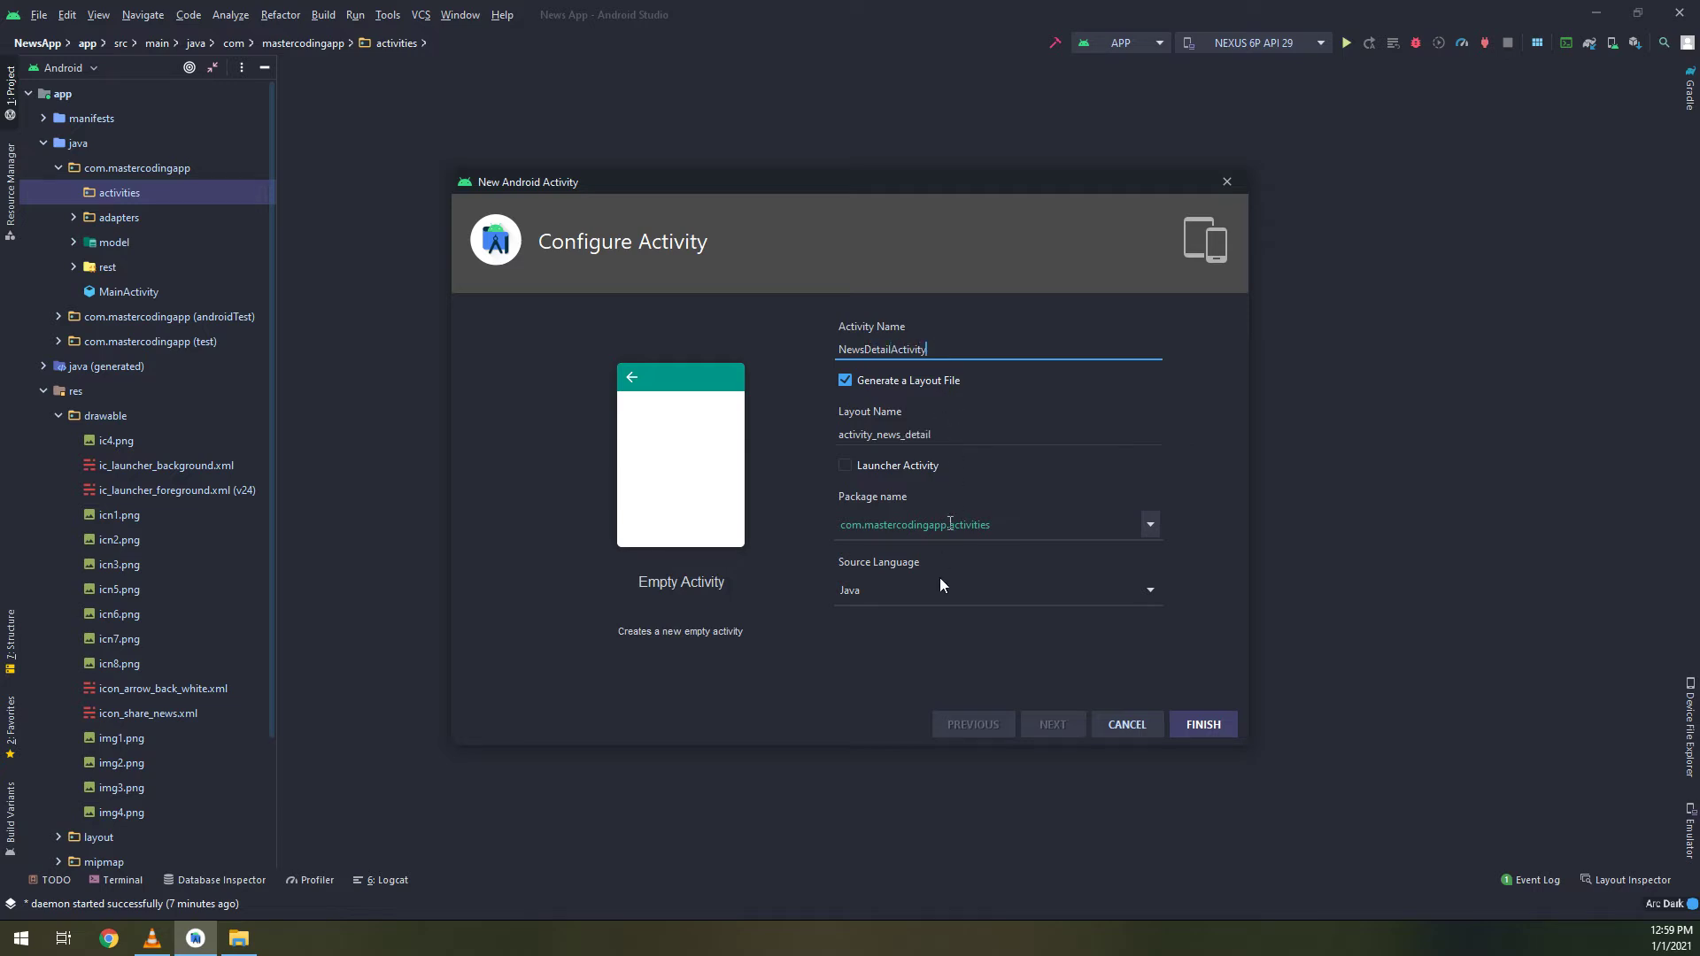
left_click(1203, 724)
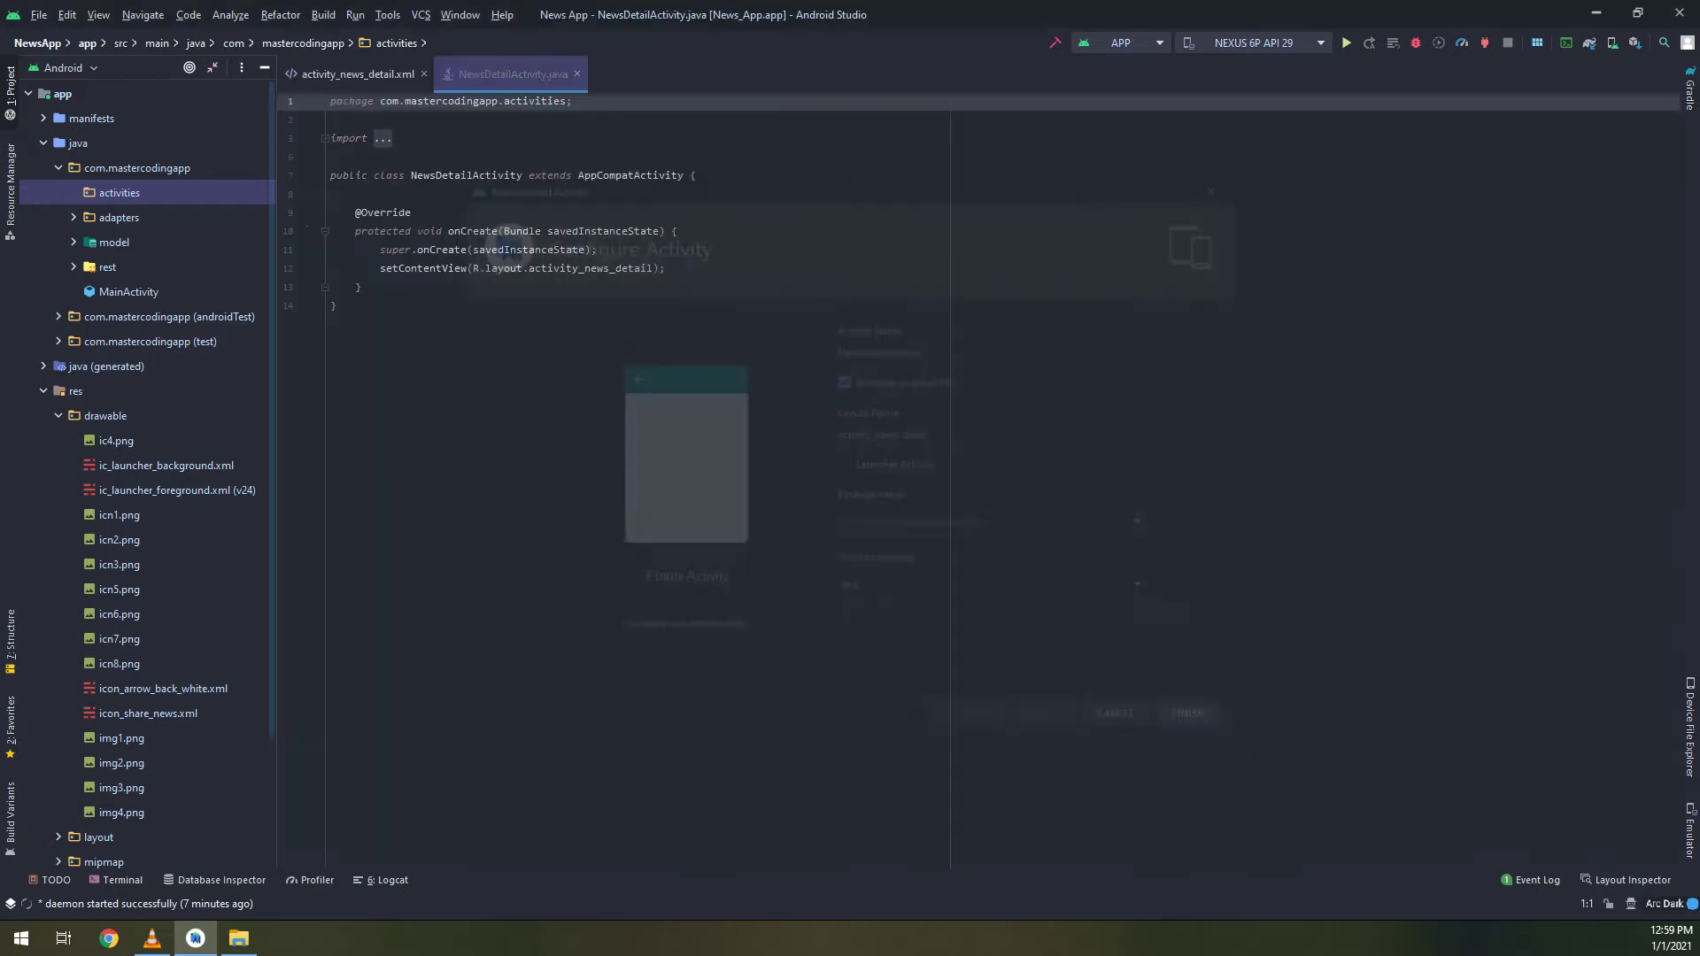
Import the unresolved R class in NewsDetailActivity and hide the Project panel.
left_click(653, 496)
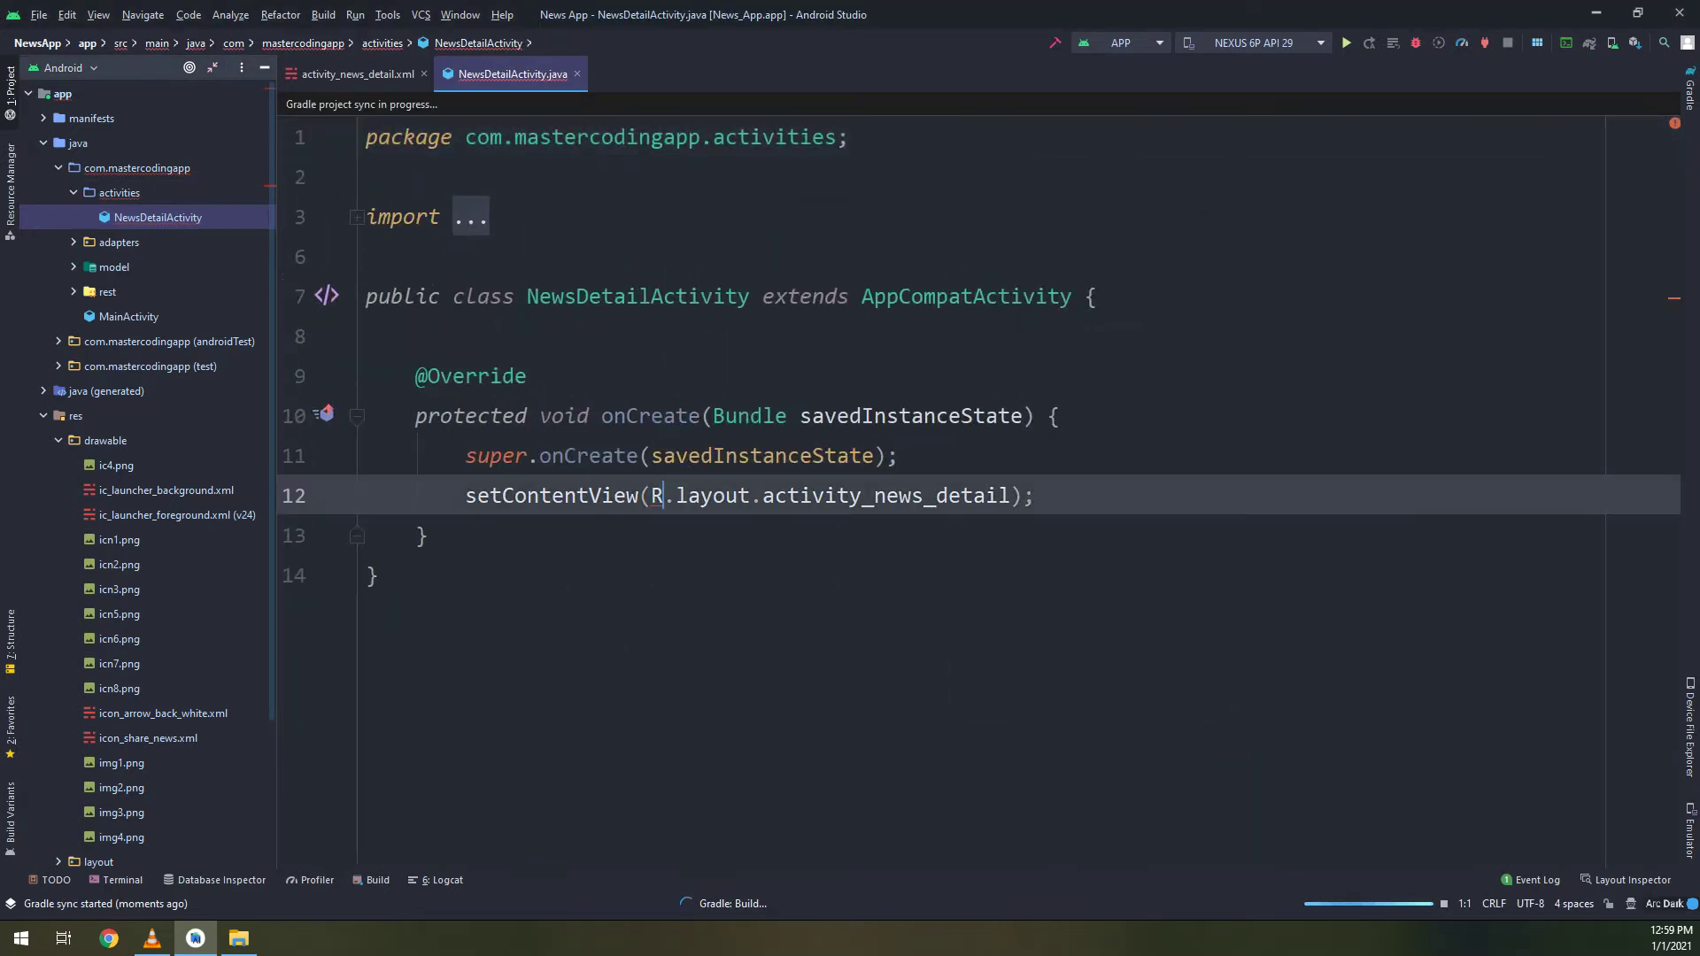
key("alt+Return")
key("Return")
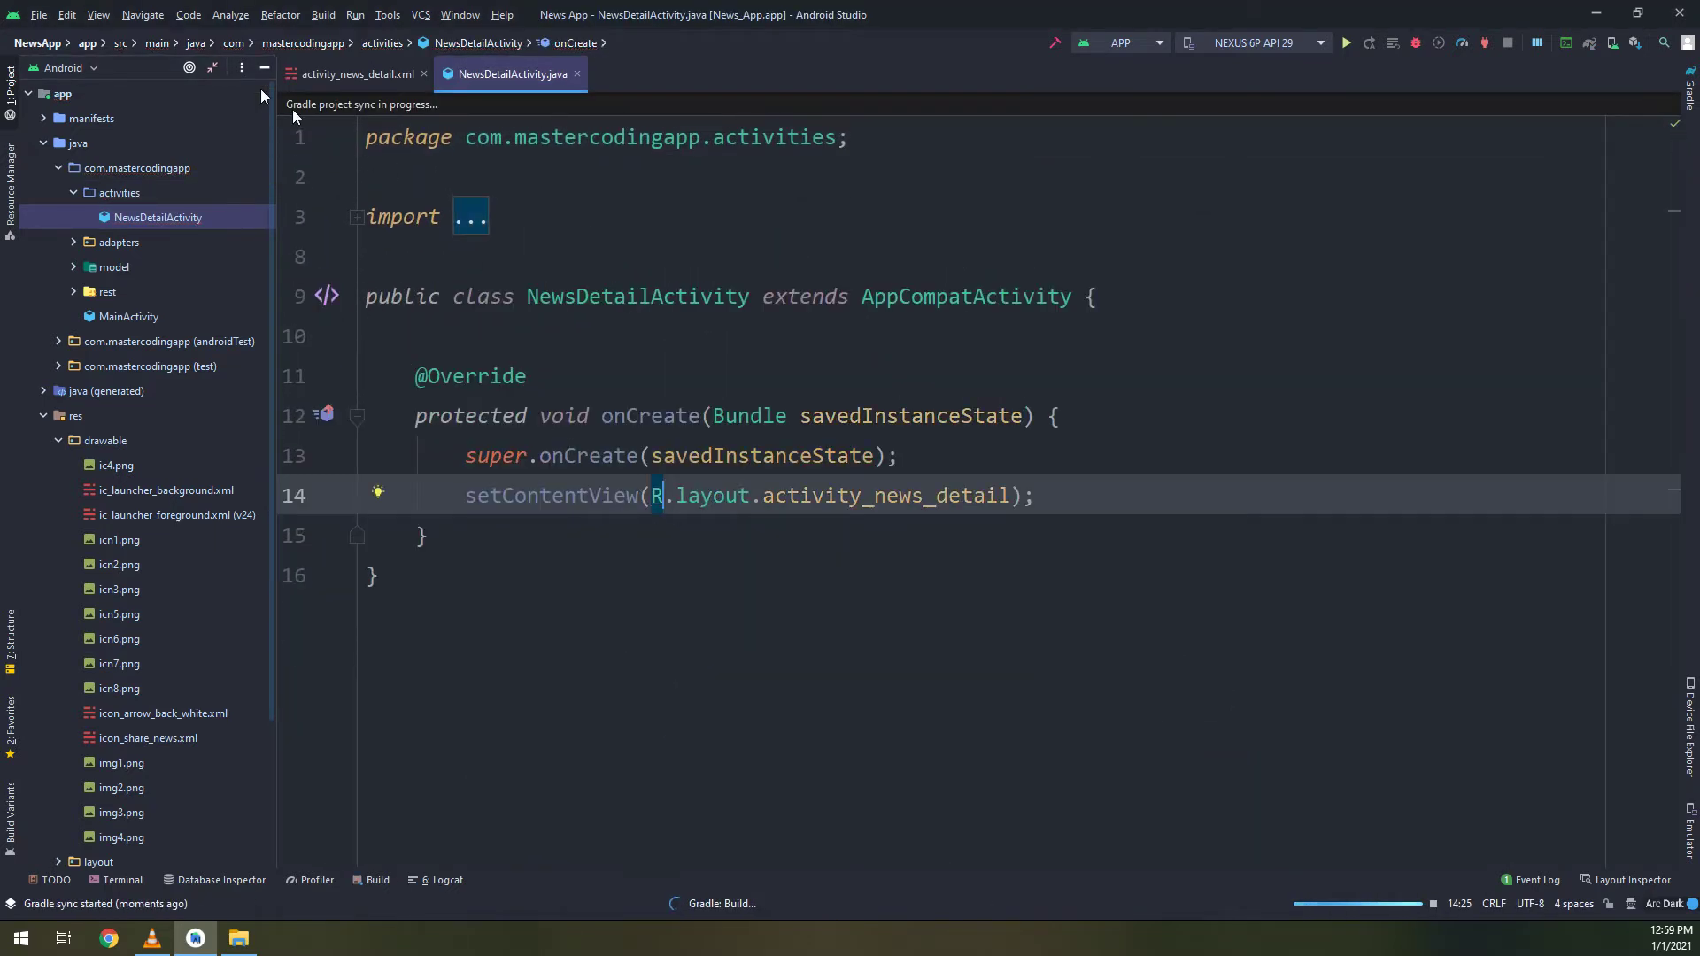
key("alt+1")
key("Up")
key("Up")
key("Up")
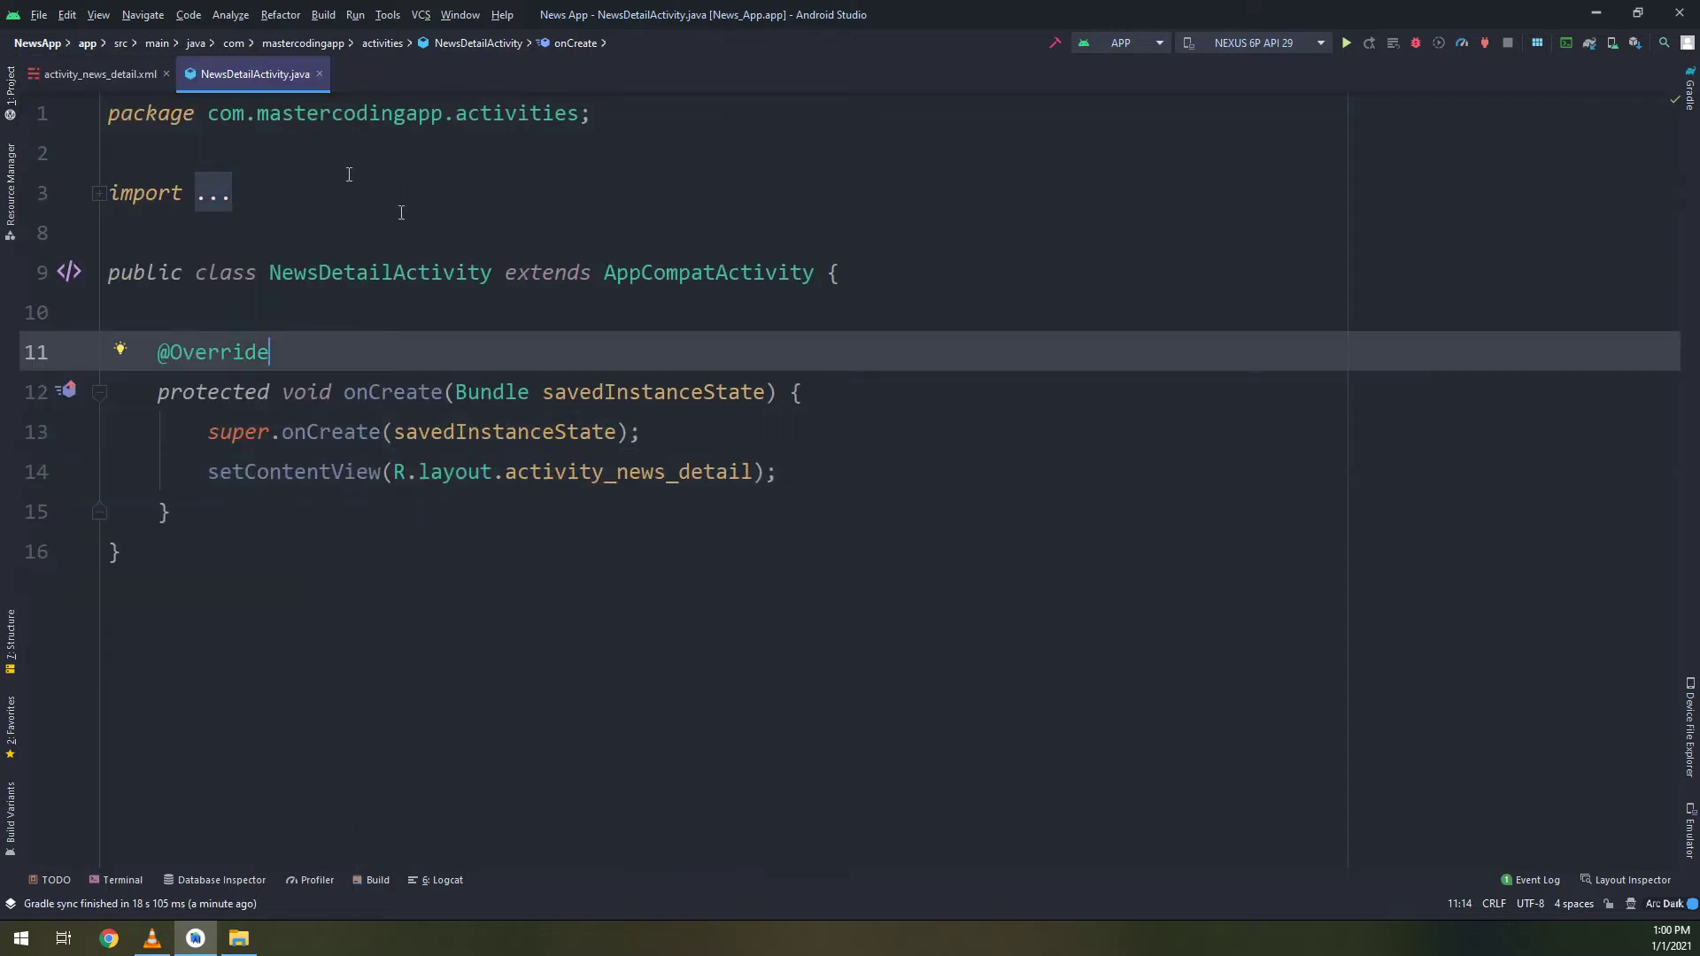
Show activity_news_detail.xml in Split view with code beside the live preview.
left_click(100, 74)
left_click(1543, 105)
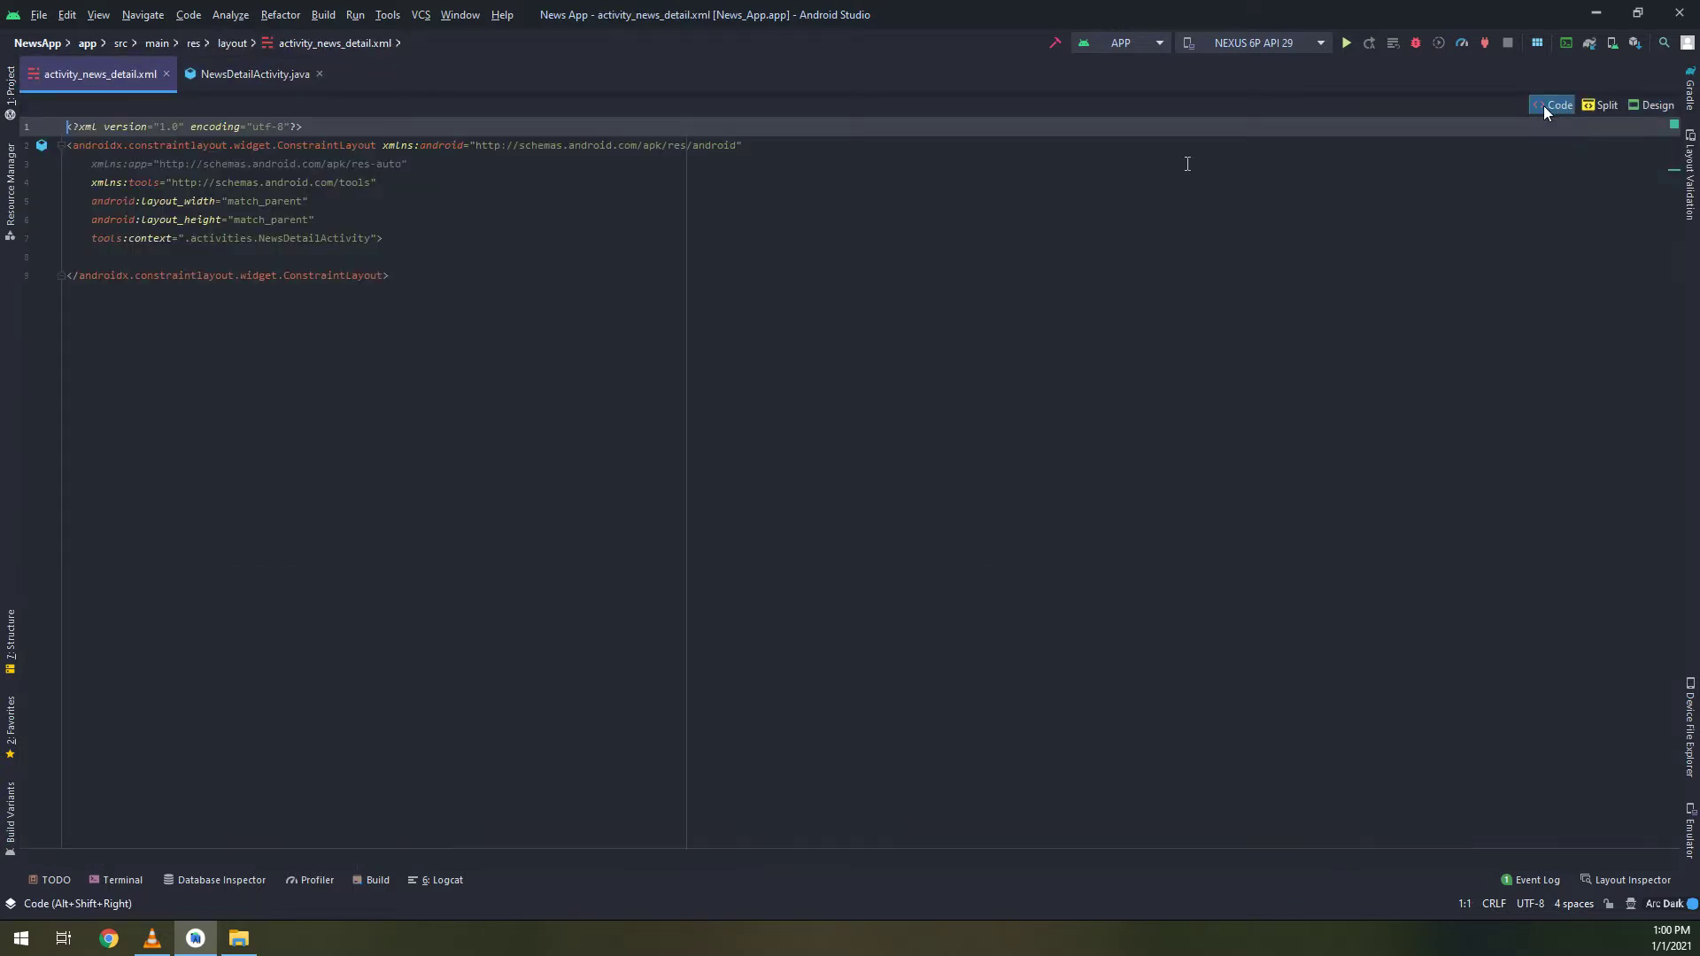
left_click(1603, 104)
scroll(798, 409, "up", 3)
scroll(797, 409, "up", 3)
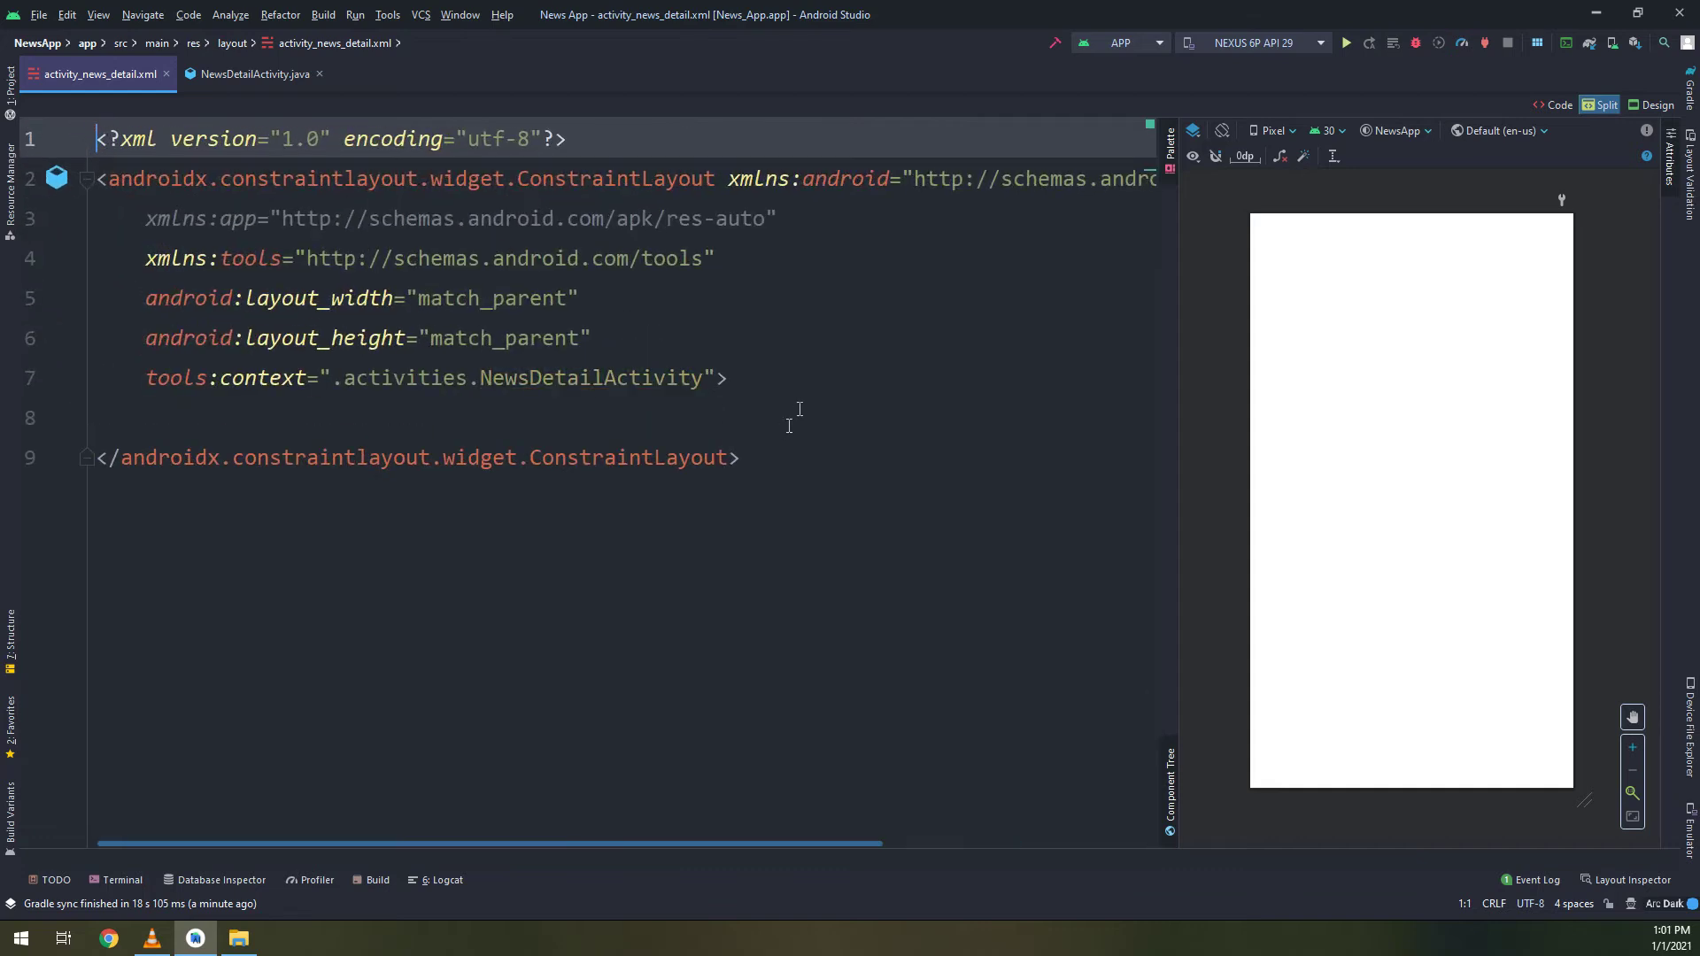
Change the root tag from ConstraintLayout to RelativeLayout and add blank lines inside it.
left_click_drag(109, 178, 715, 178)
type("Re")
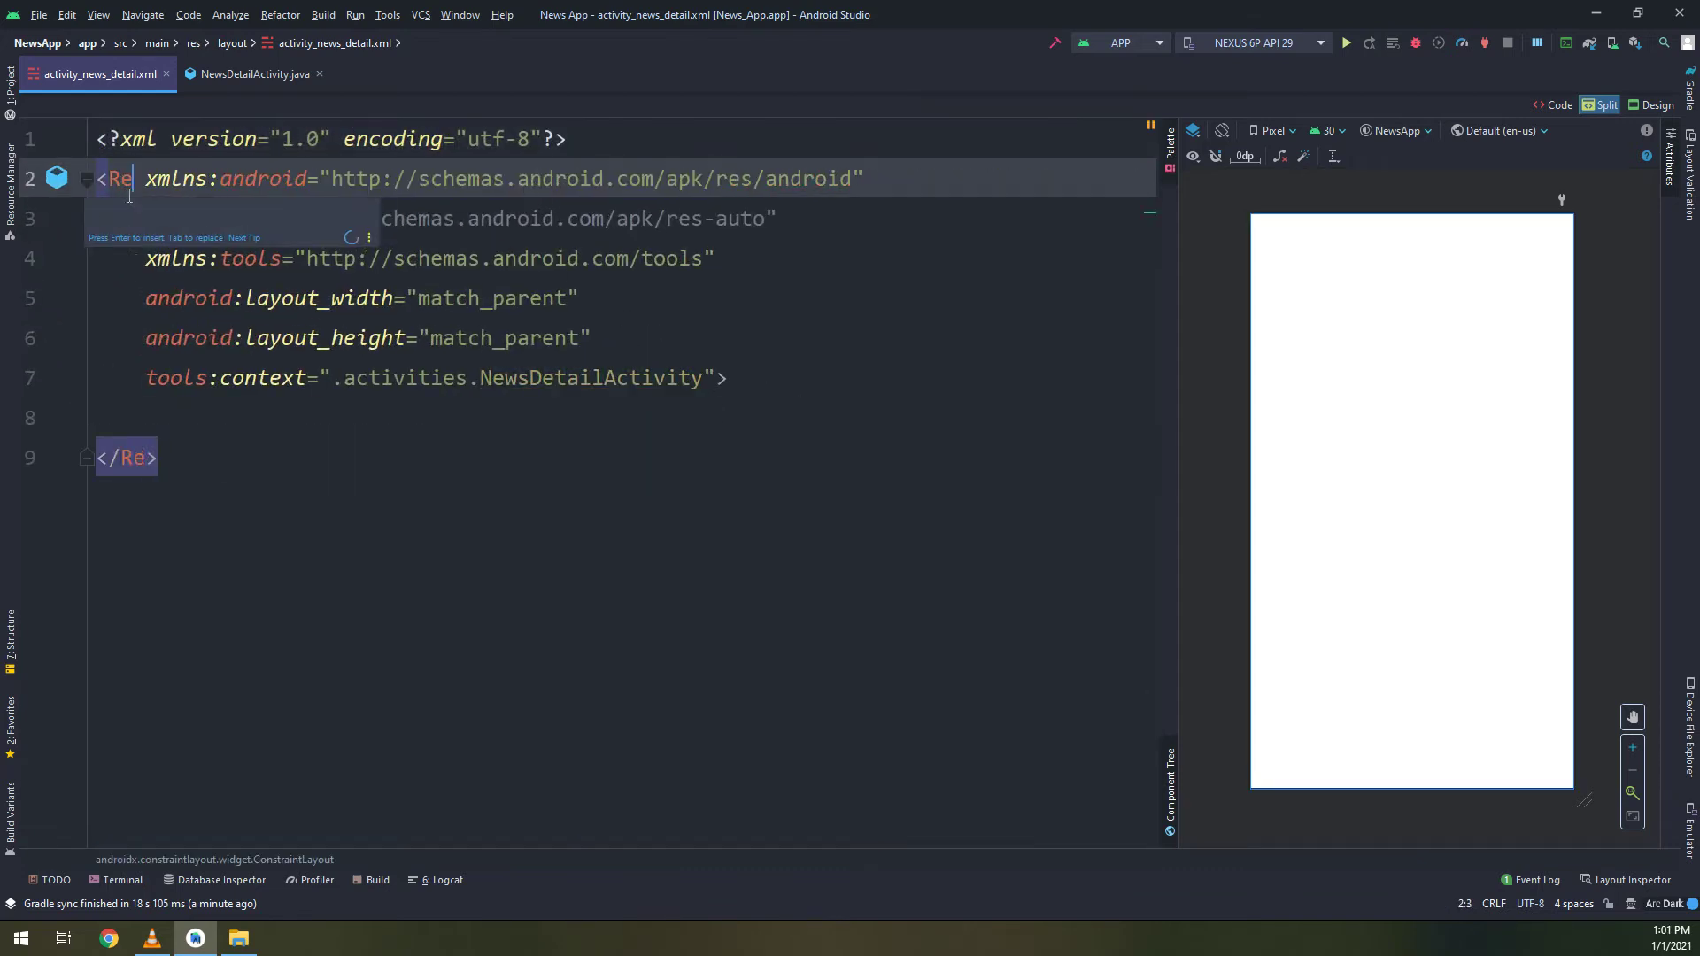
left_click(323, 273)
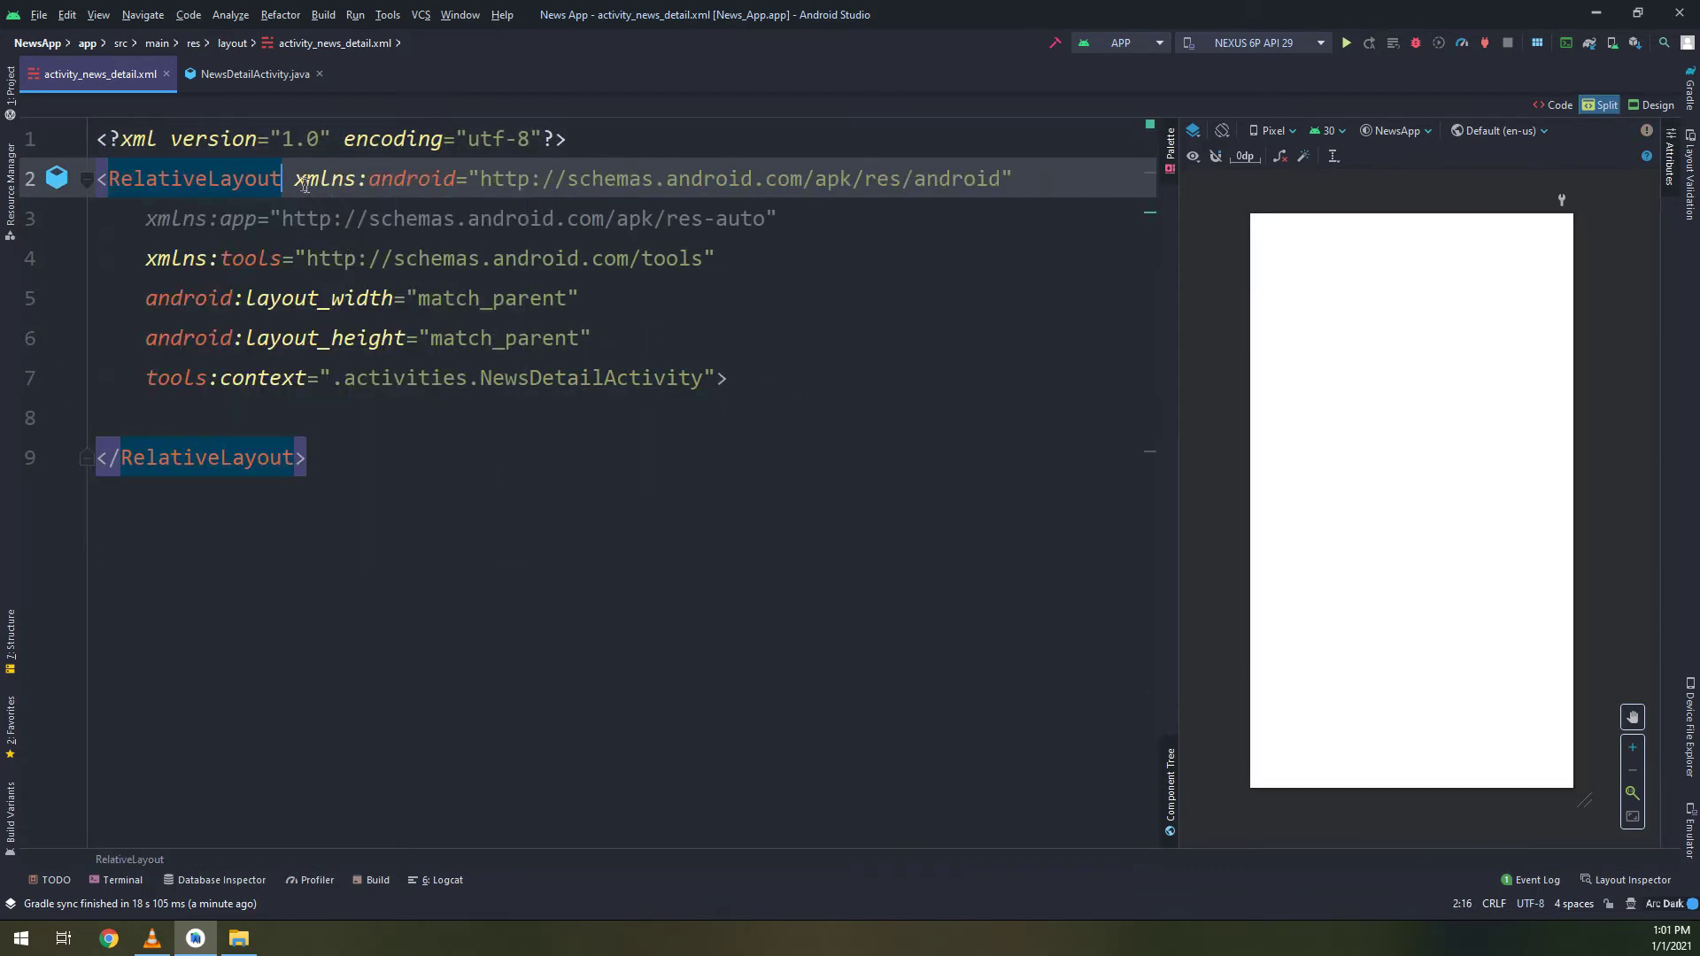
left_click(623, 425)
key("Return")
key("Return")
key("Return")
key("Return")
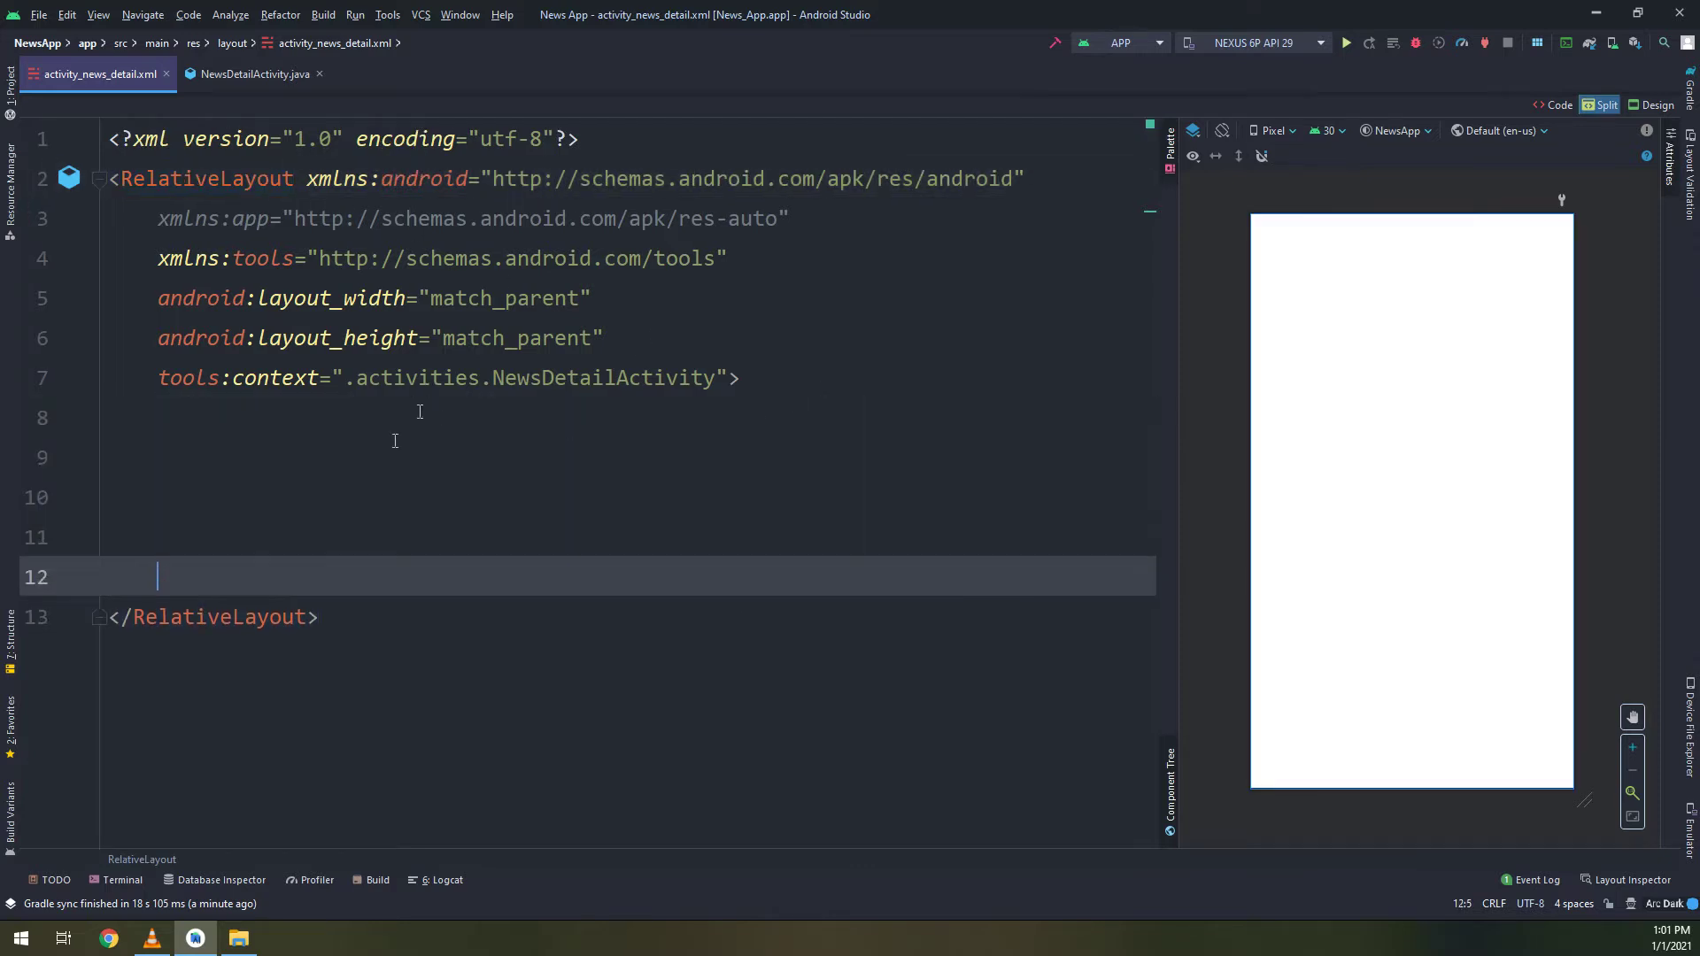
key("Up")
key("Up")
key("Up")
left_click(447, 449)
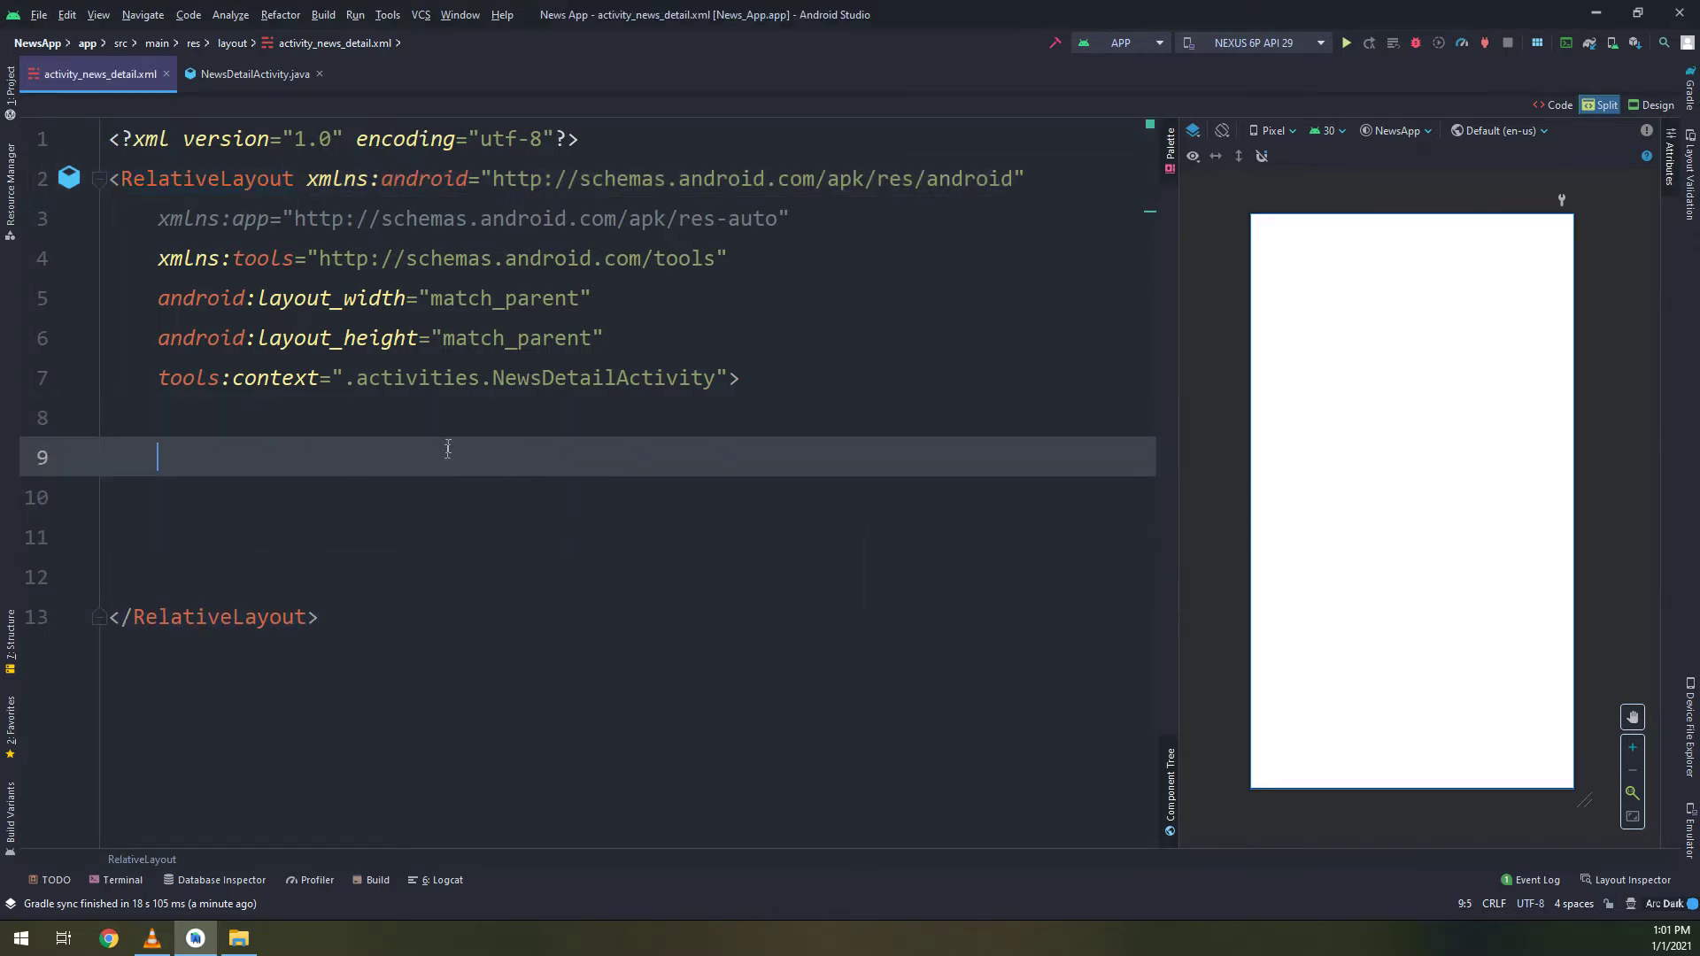
type("<t")
Add a Toolbar with match_parent width, wrap_content height and id toolbar.
key("BackSpace")
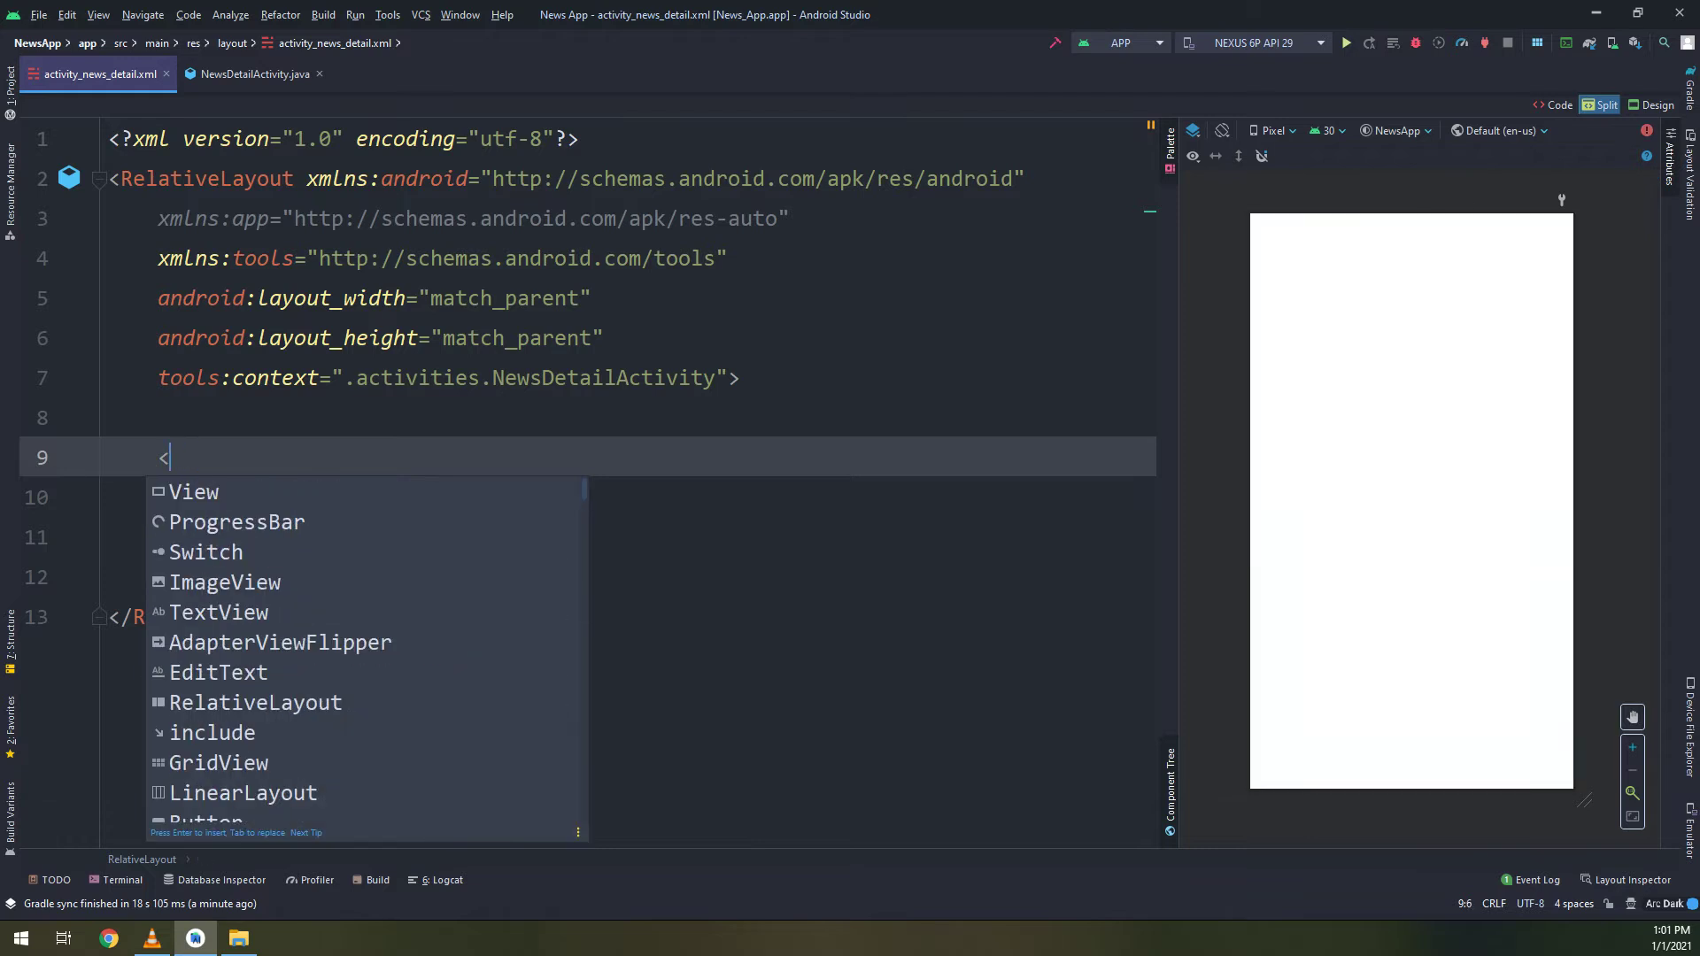
type("tool")
key("Down")
key("Up")
key("Return")
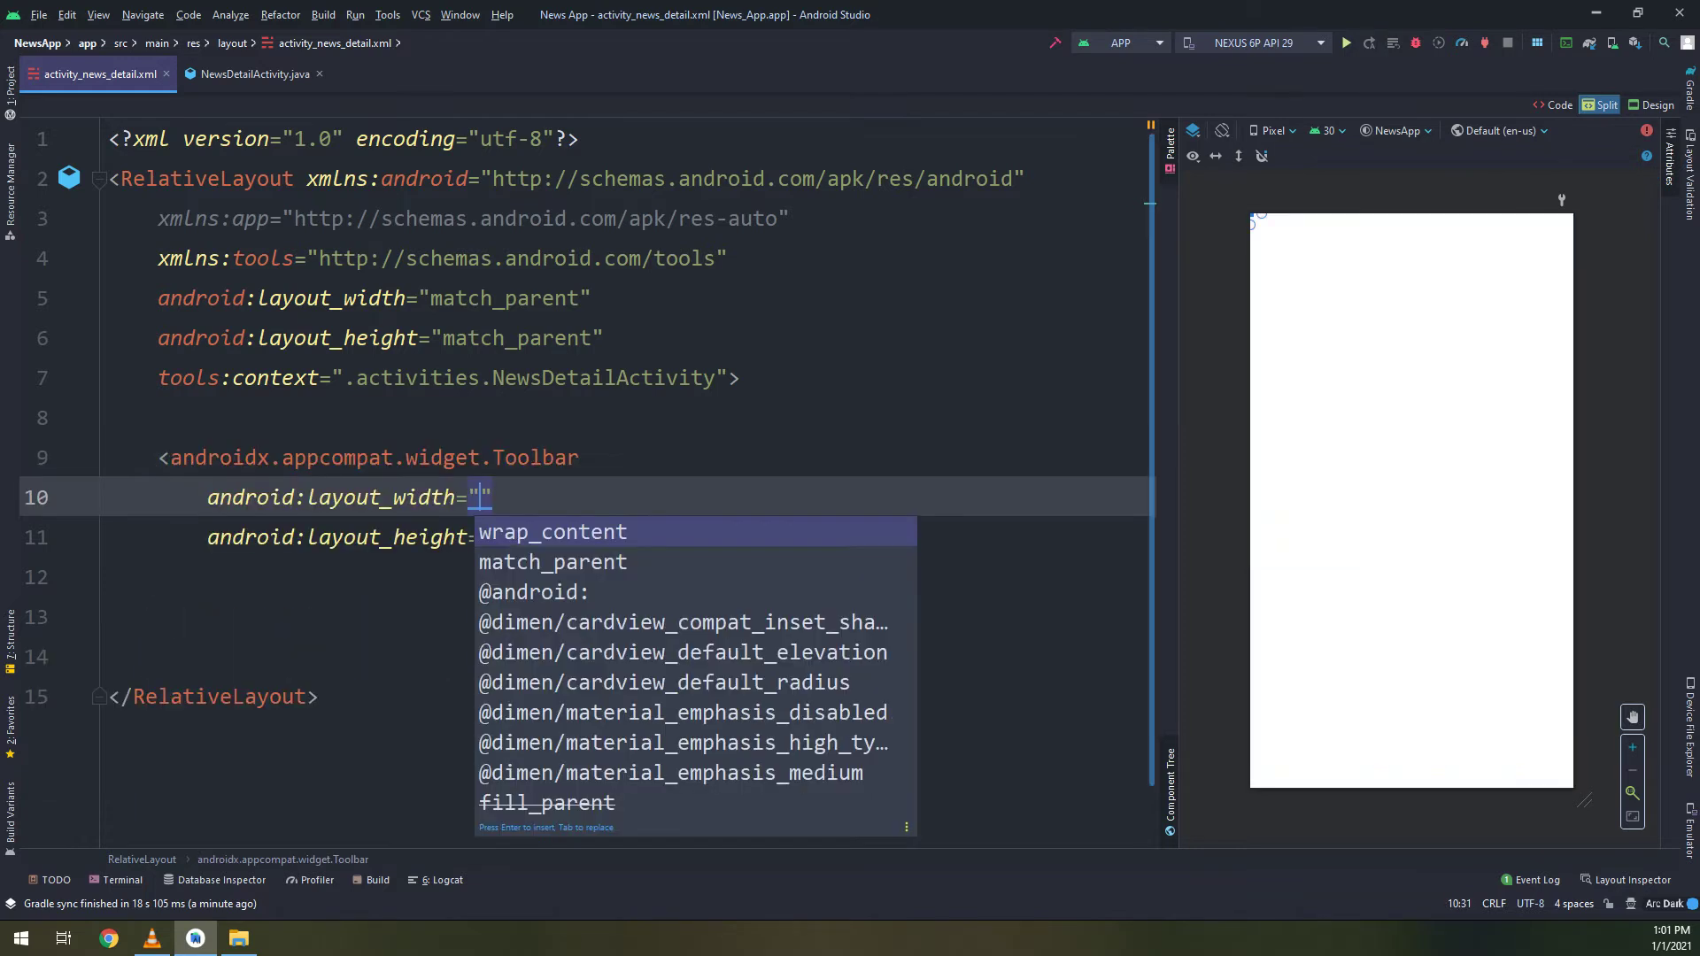
type("mat")
key("Return")
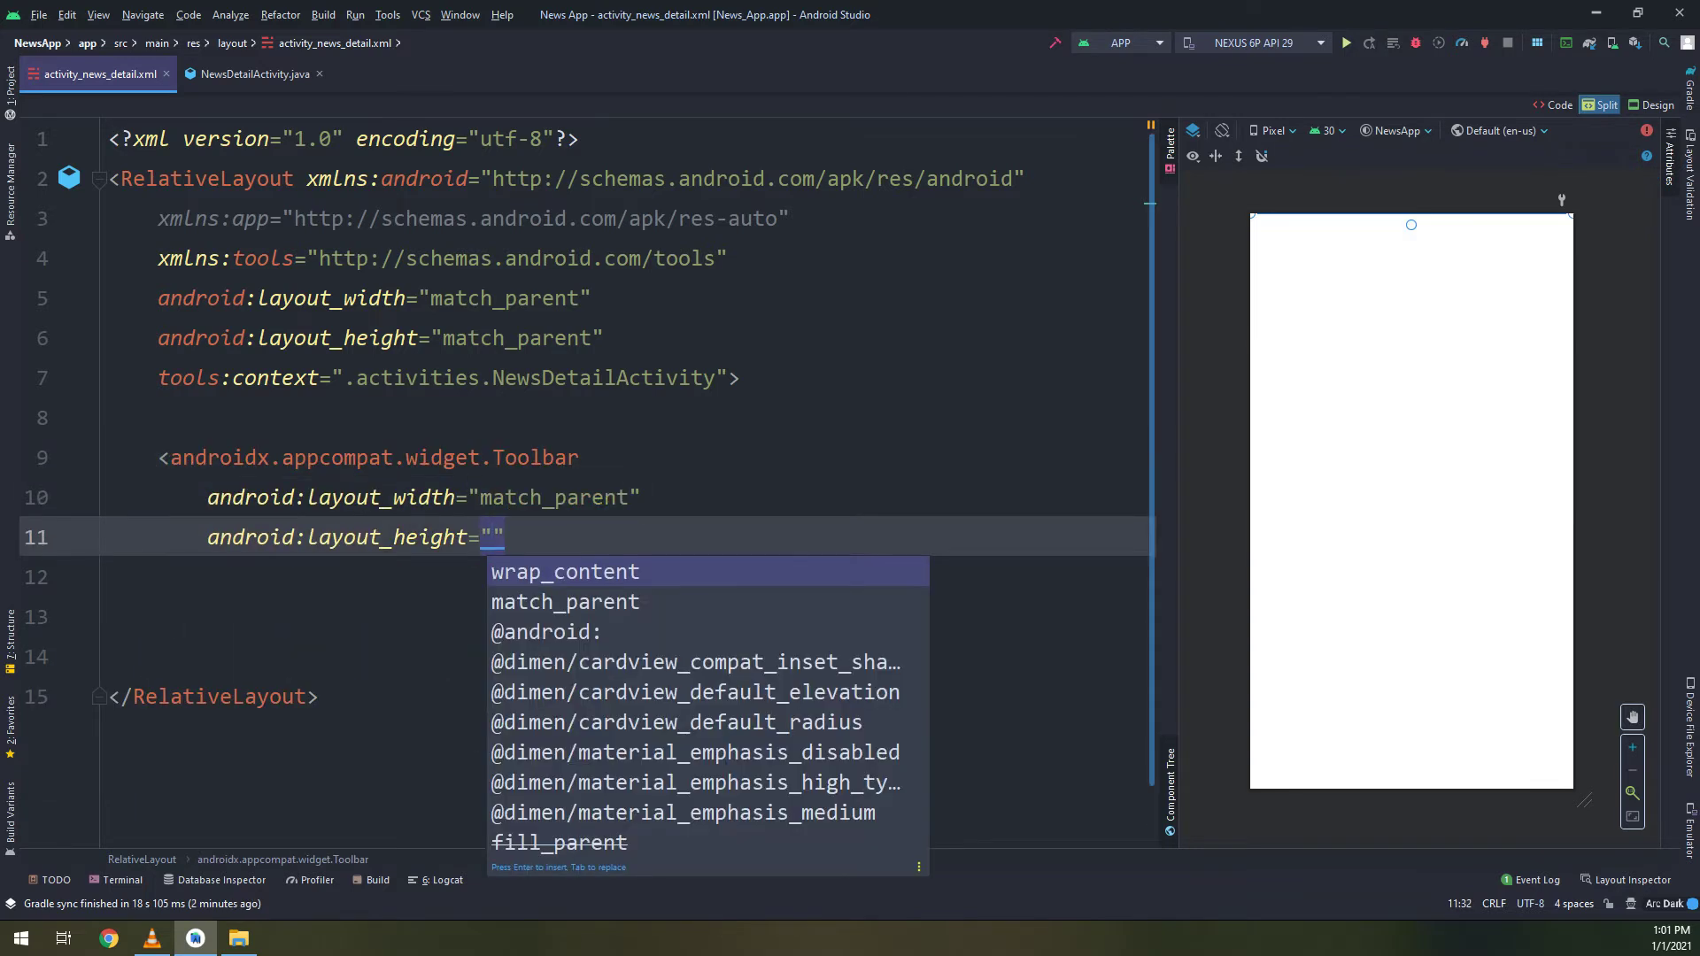
key("Return")
key("Return")
type("id")
key("Return")
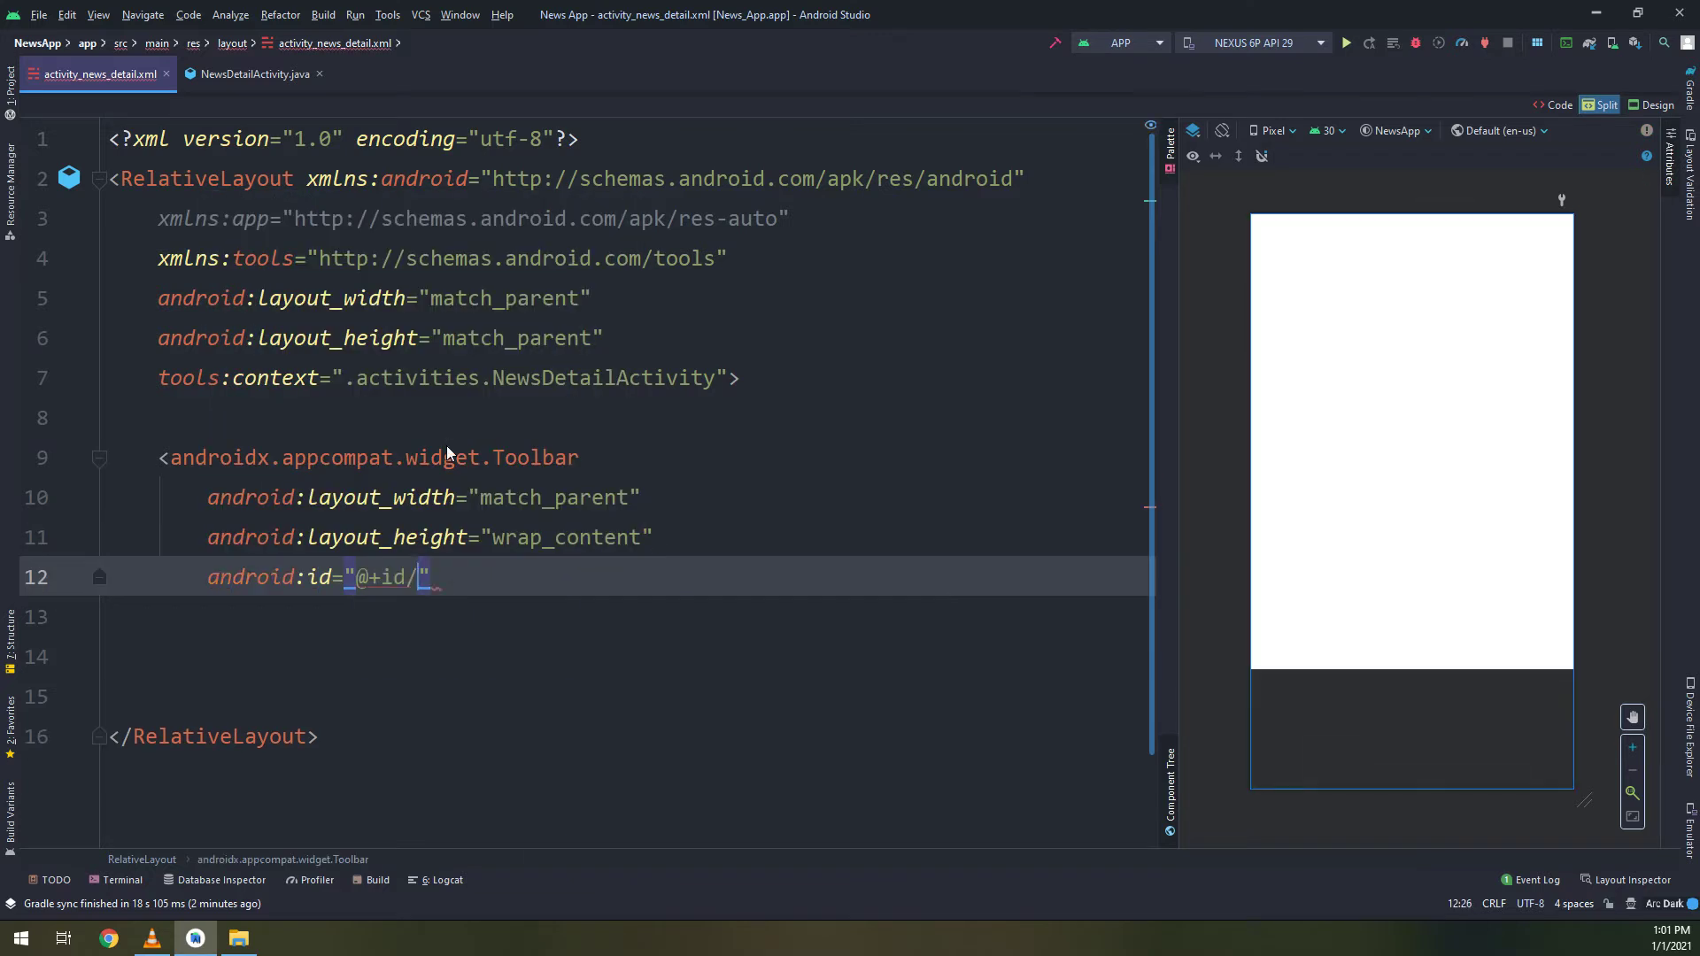
type("toolbar")
key("Return")
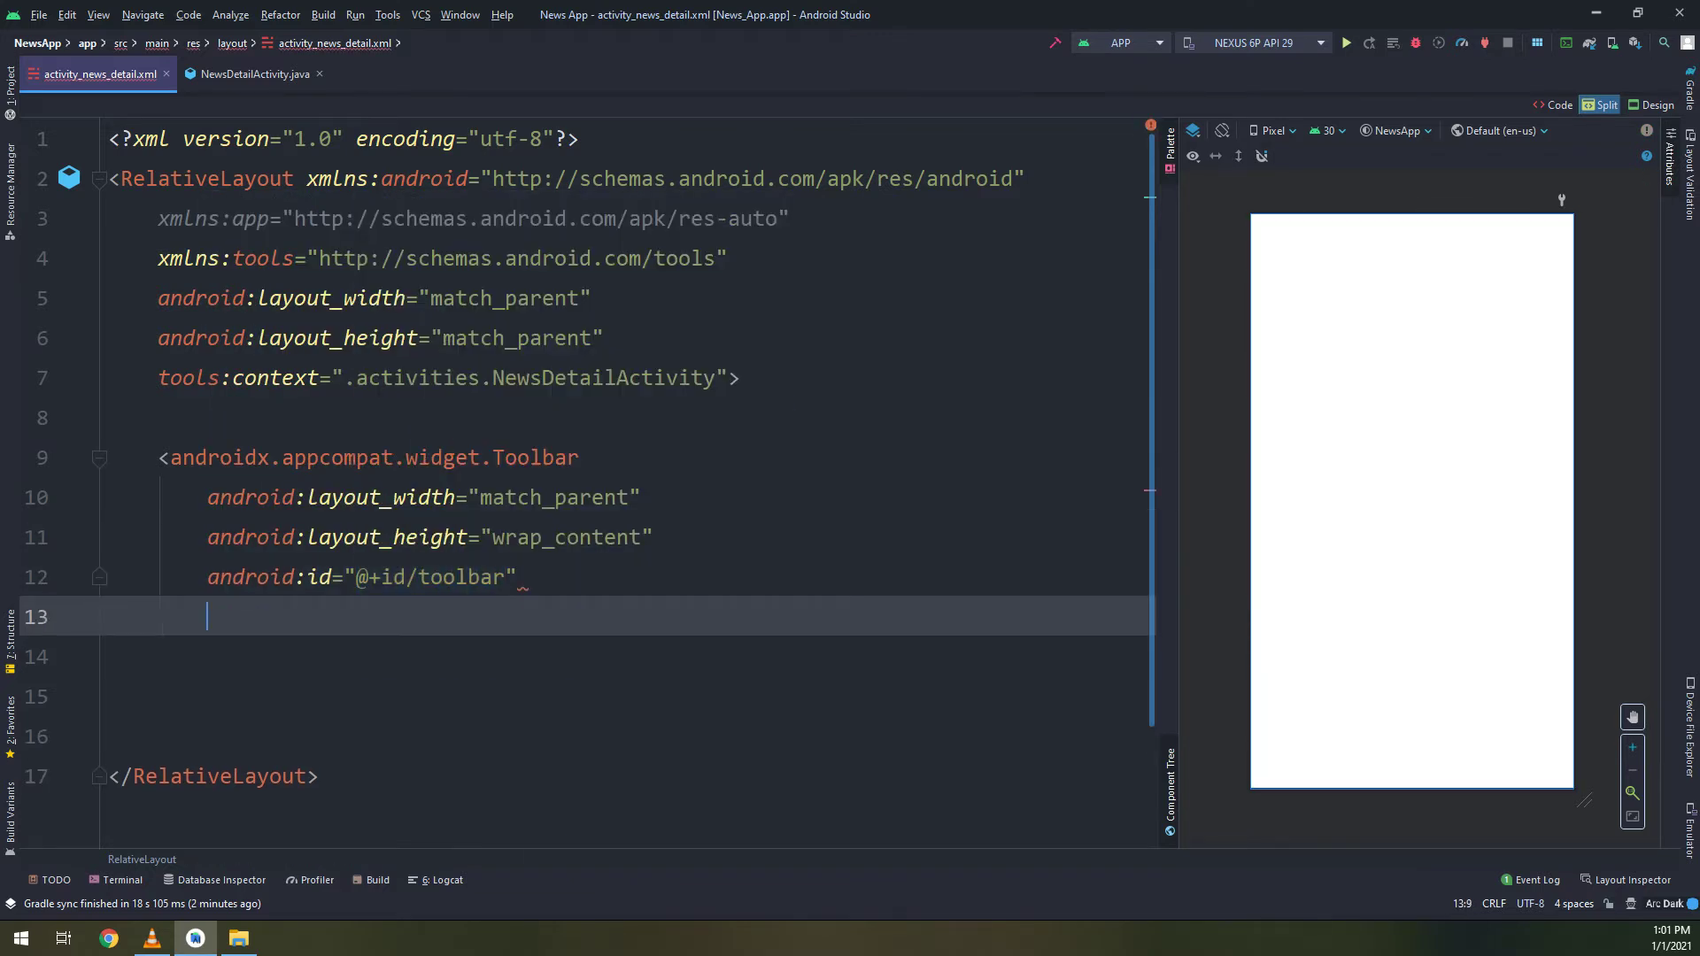
type("ba")
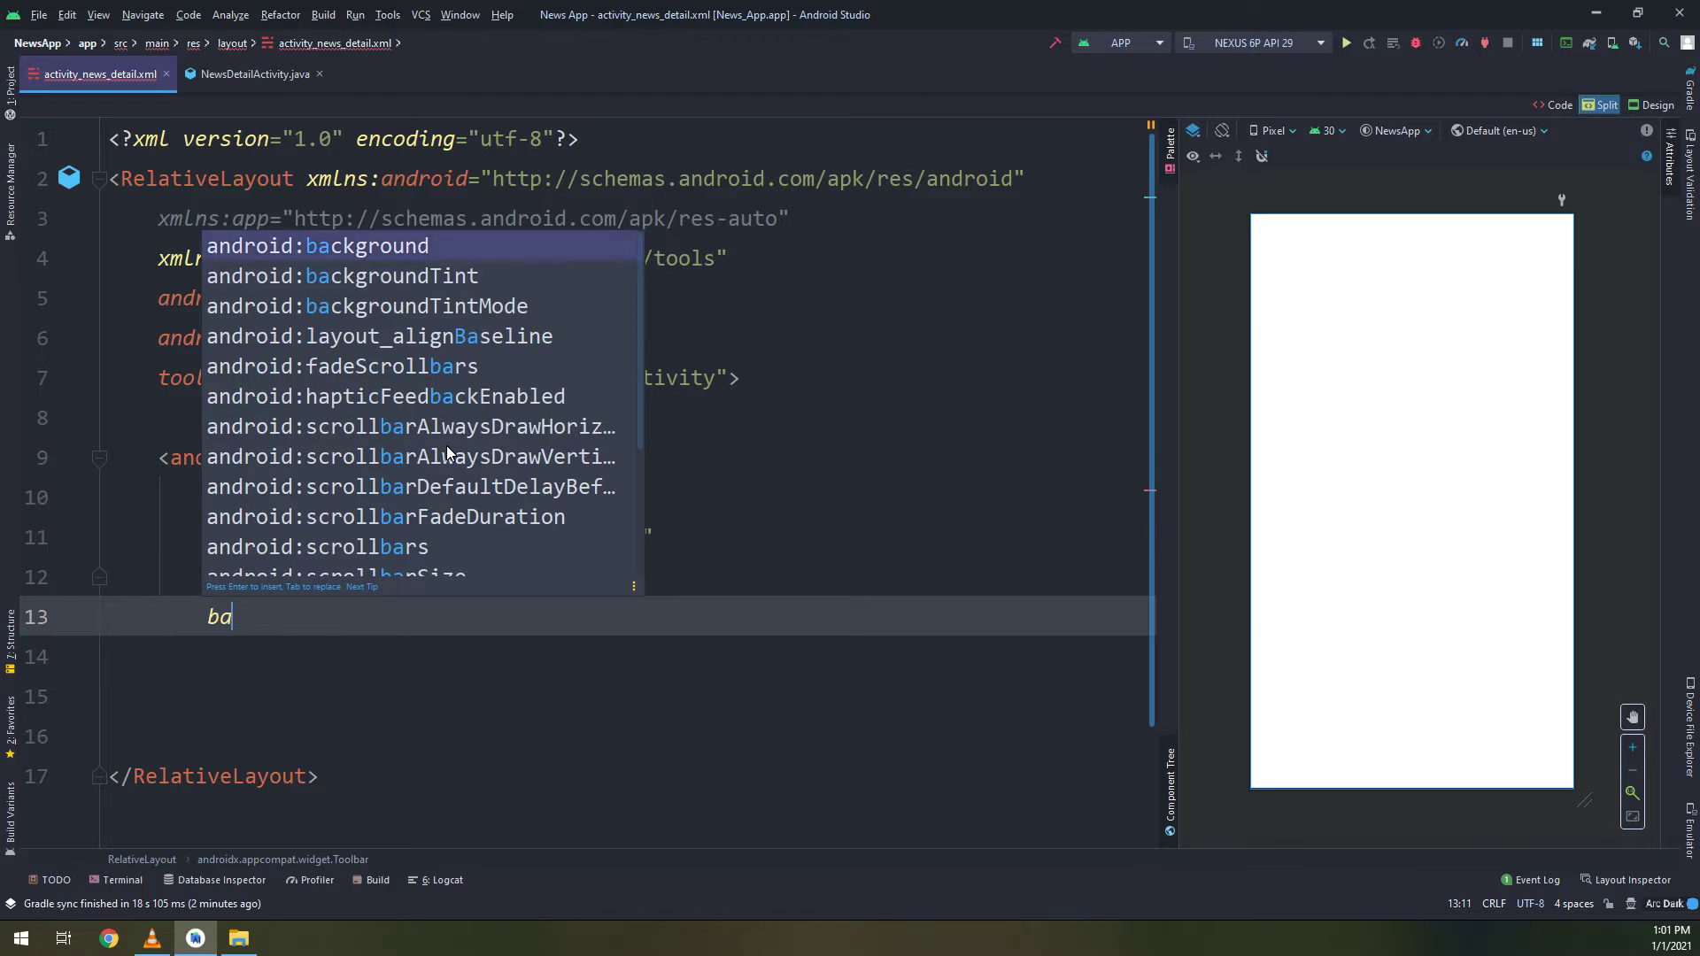
key("Return")
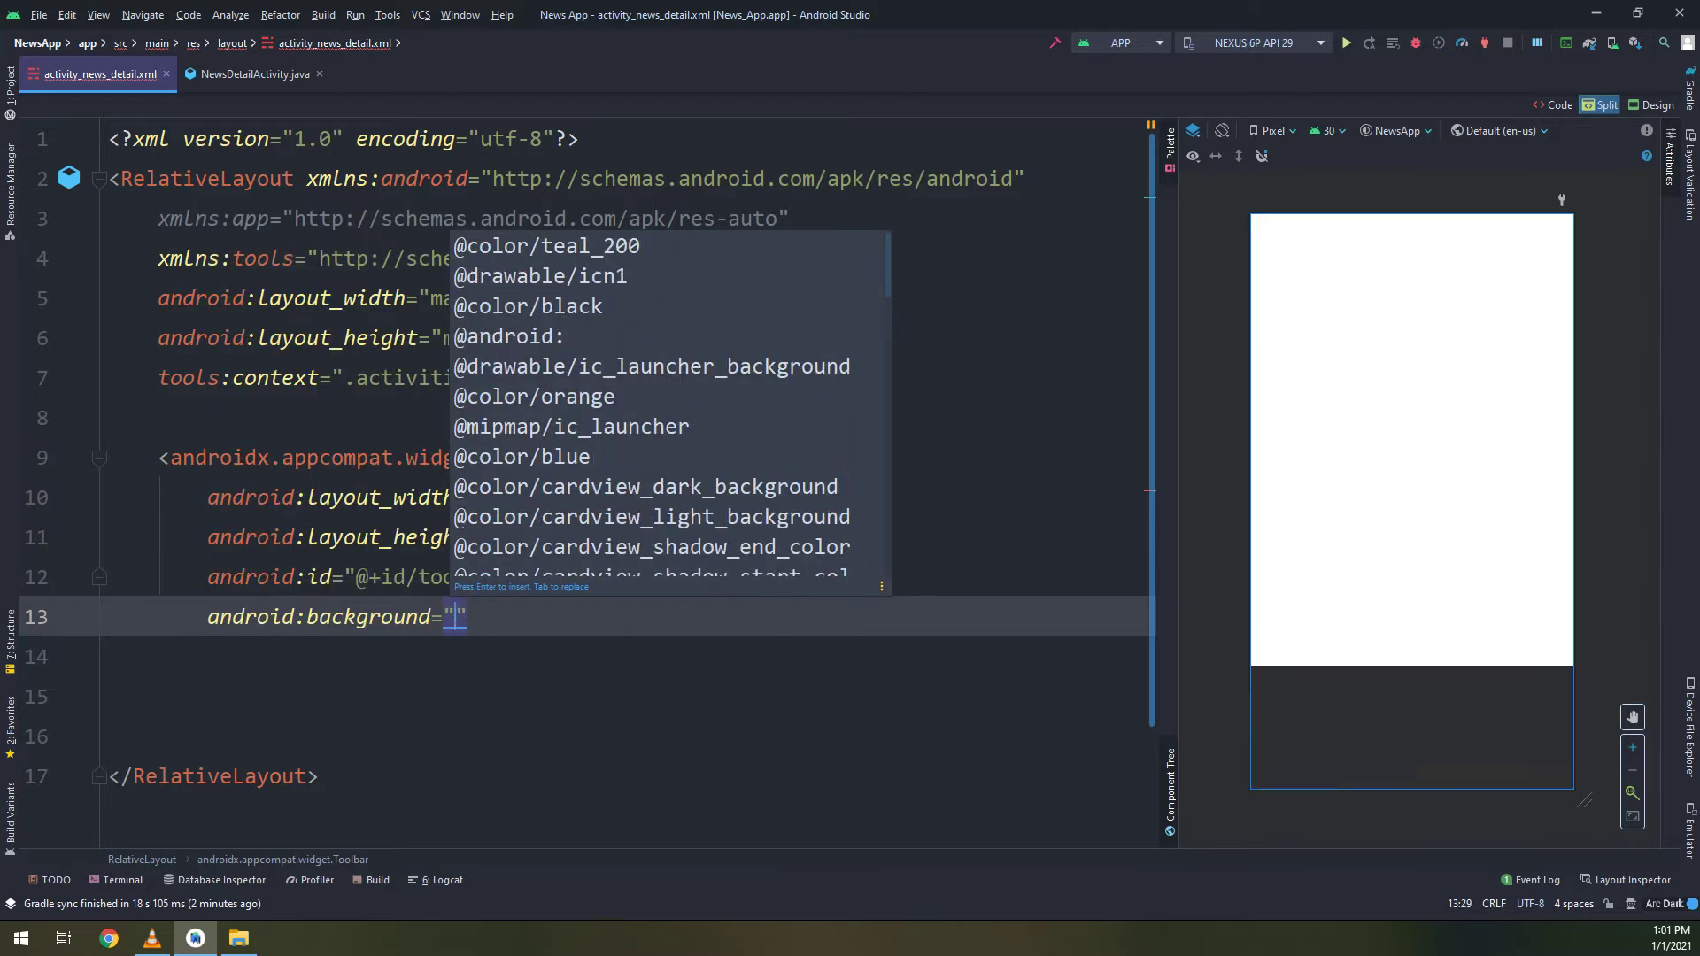
type("@color")
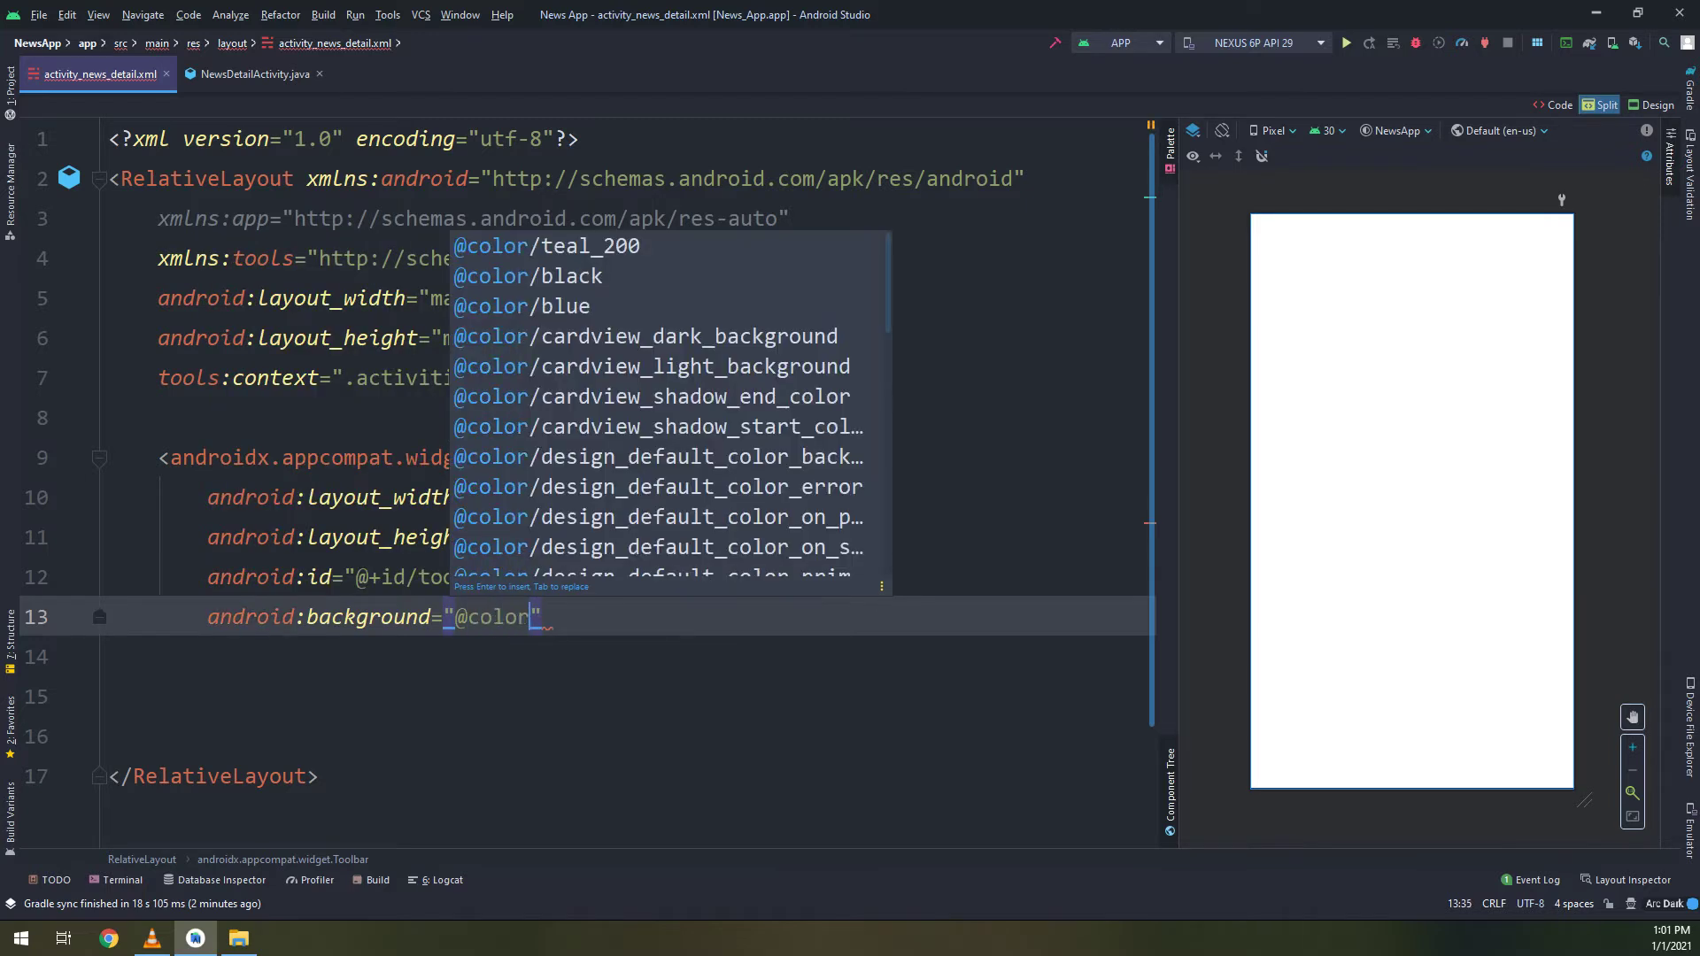
key("Return")
key("BackSpace")
key("BackSpace")
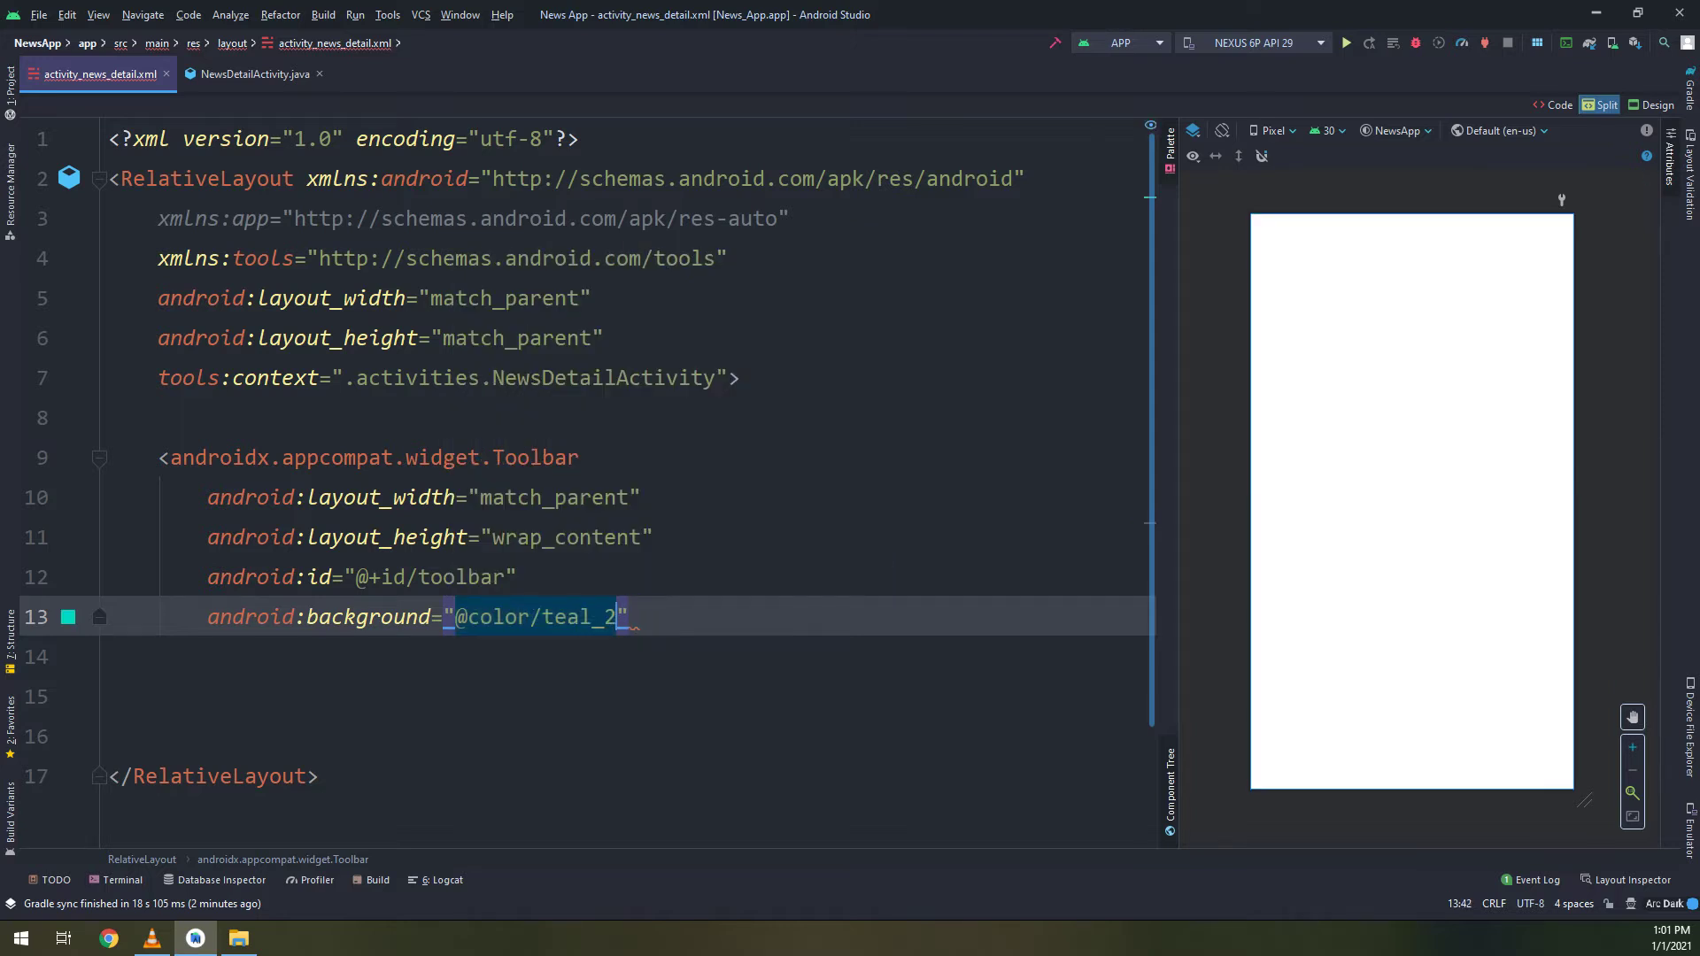
key("BackSpace")
key("BackSpace")
key("BackSpace")
key("Down")
key("Down")
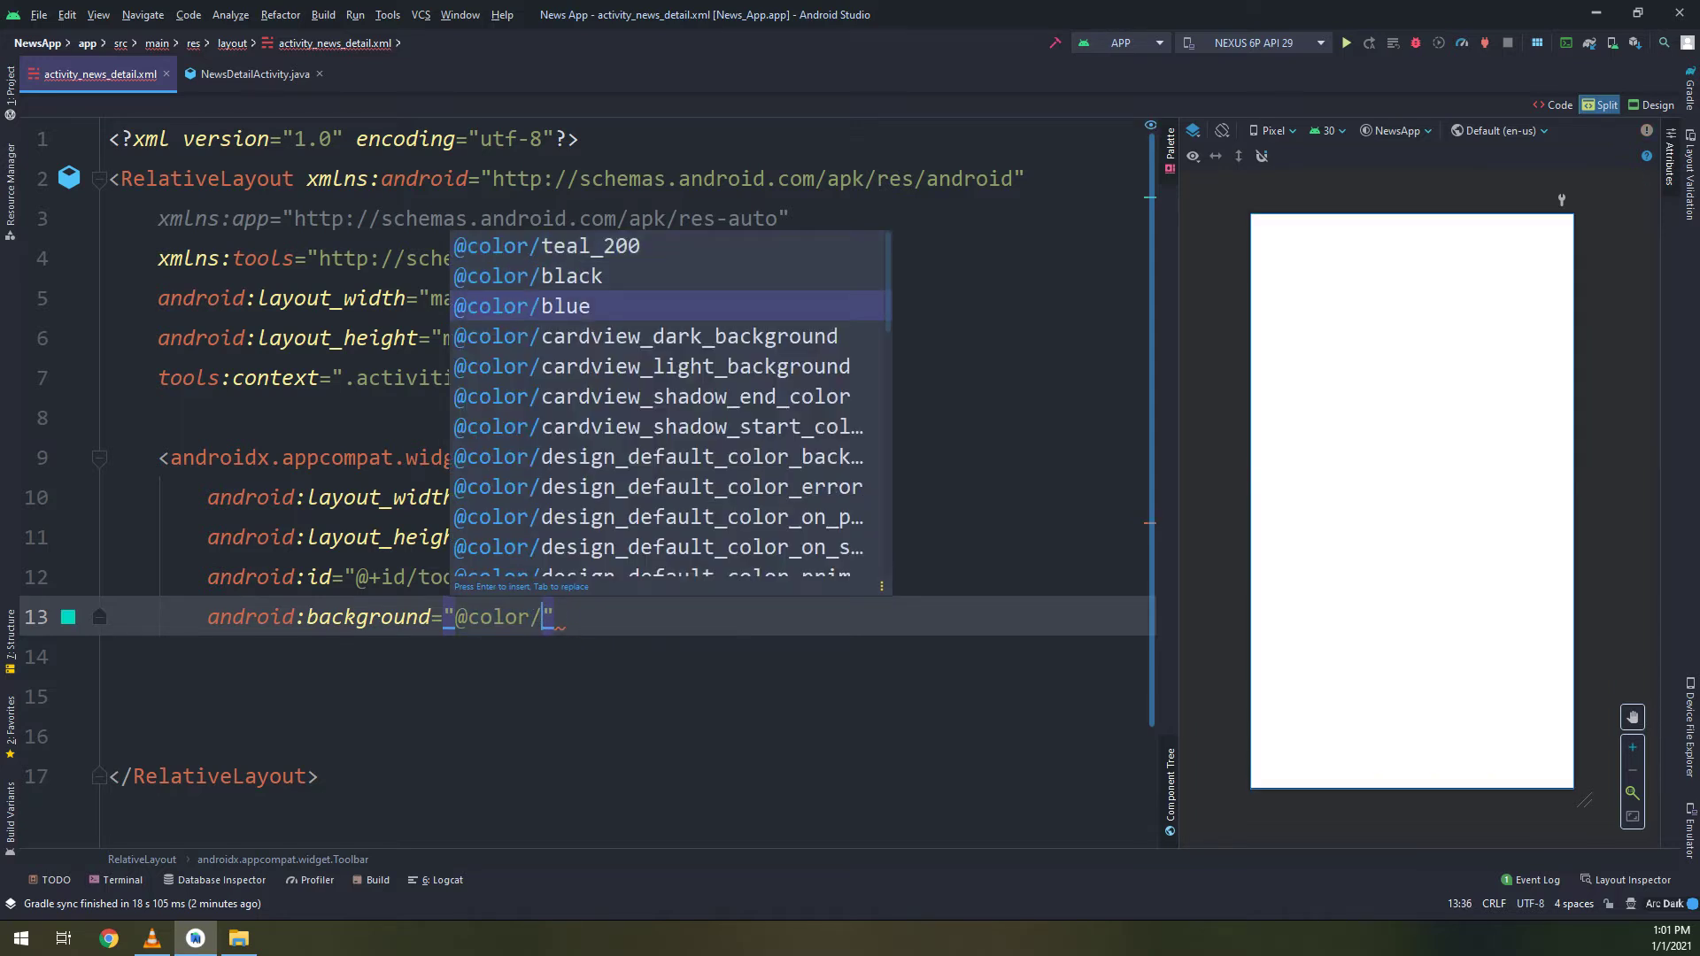
key("Down")
key("Down")
key("Down")
key("Up")
key("Up")
key("Up")
key("Up")
key("Return")
key("ctrl+z")
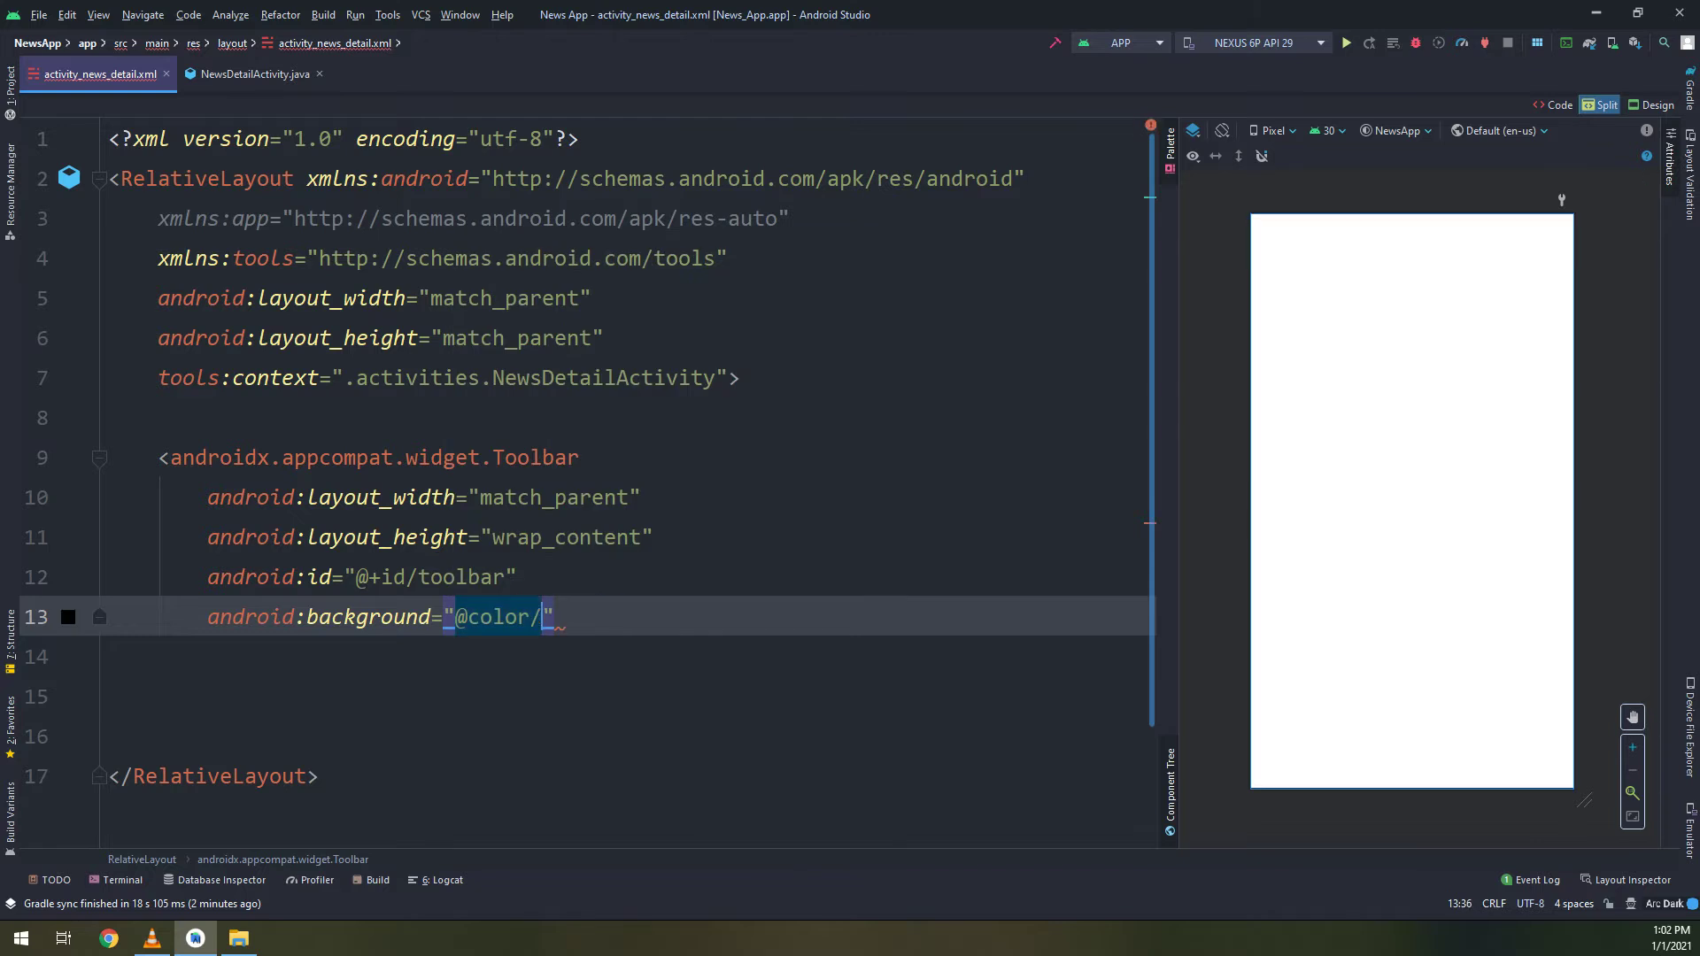
key("ctrl+z")
Close the Toolbar opening tag, then undo the added closing tag and blank lines.
key("Return")
key("ctrl+z")
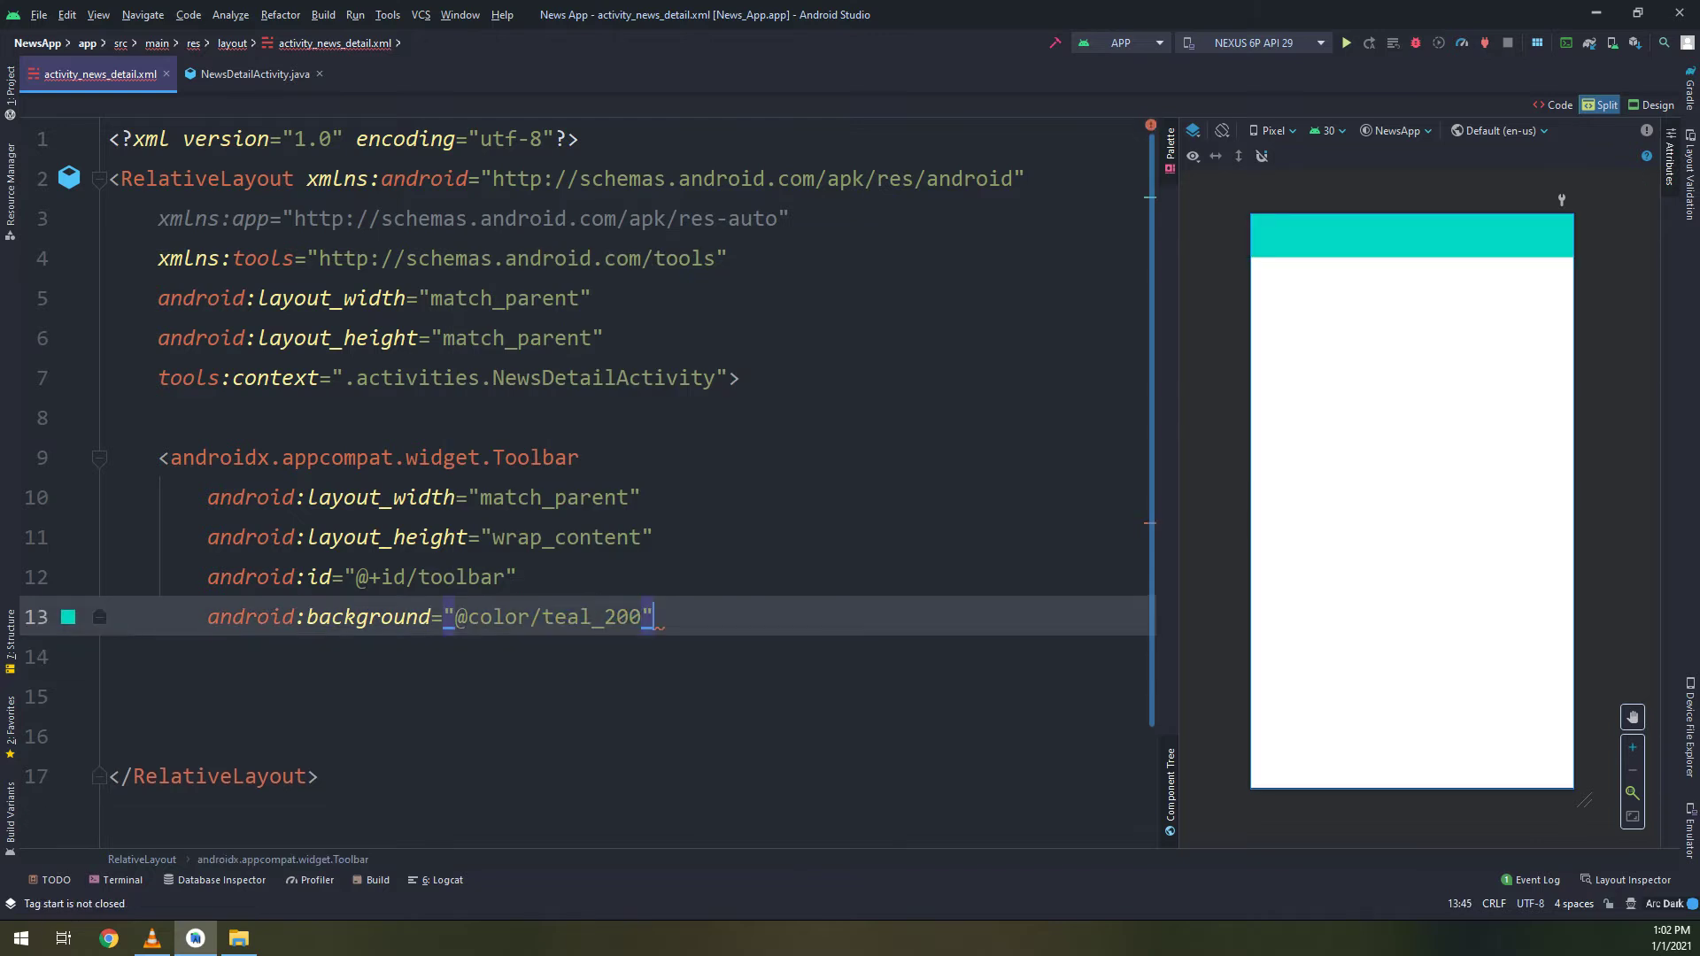
type(">")
key("Return")
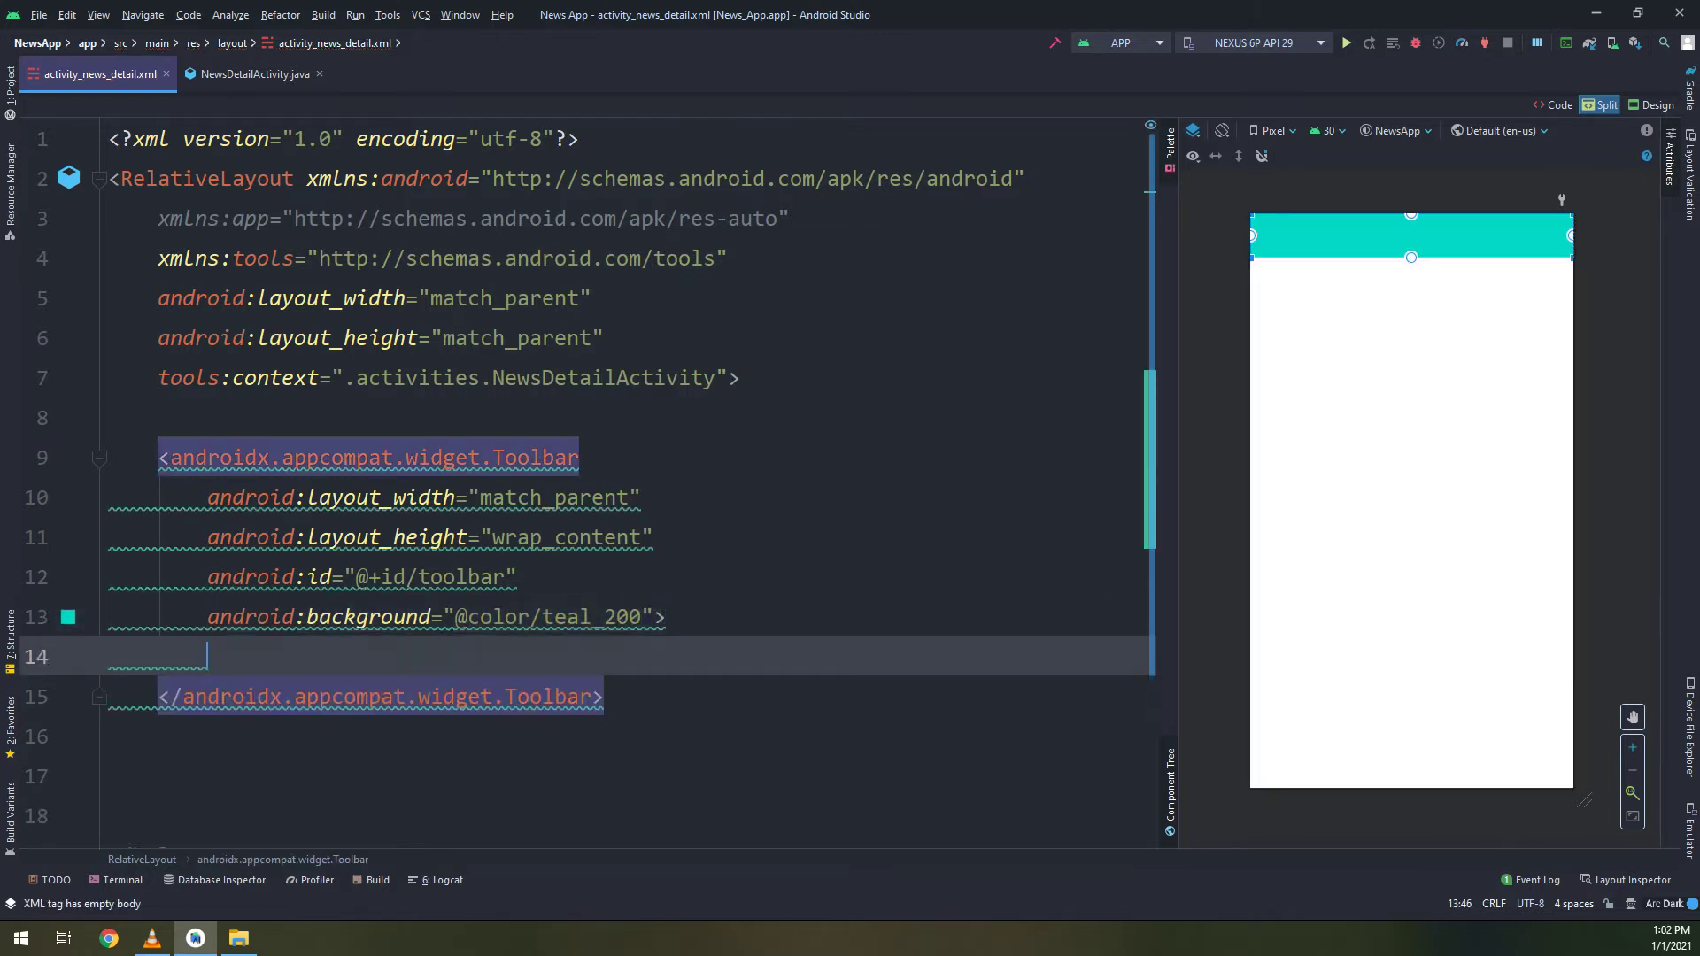
key("Return")
key("Return")
key("Return")
key("Up")
key("Up")
key("Up")
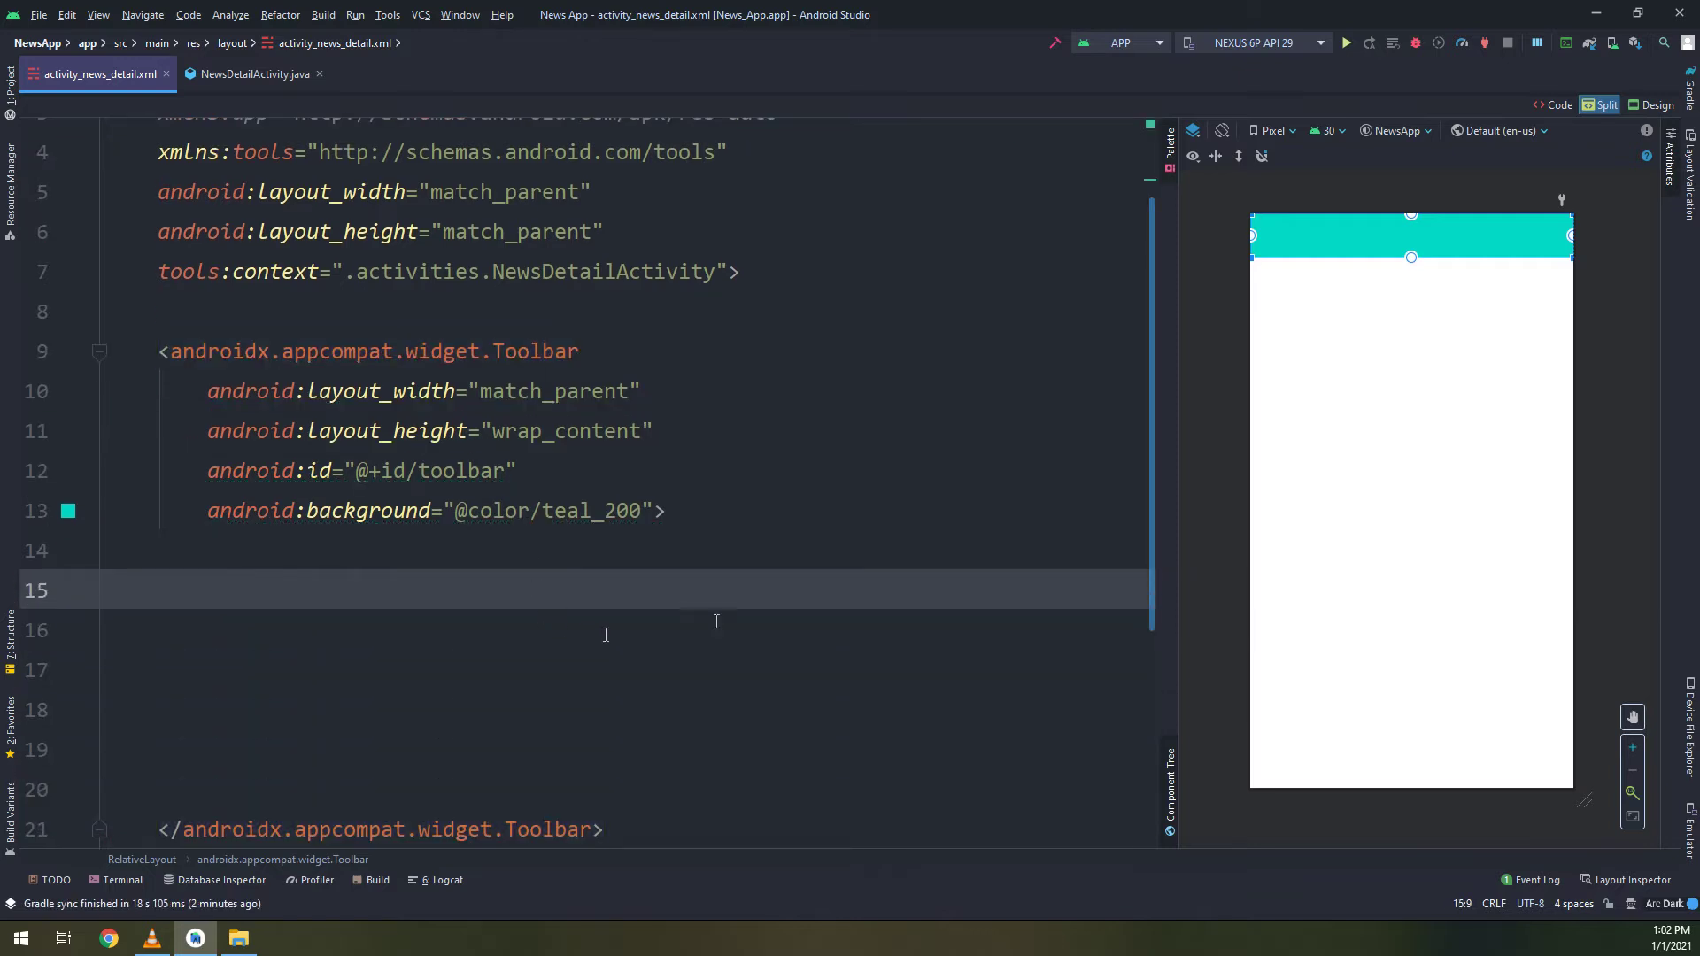
key("ctrl+z")
key("ctrl+z")
key("ctrl+z")
key("ctrl+z")
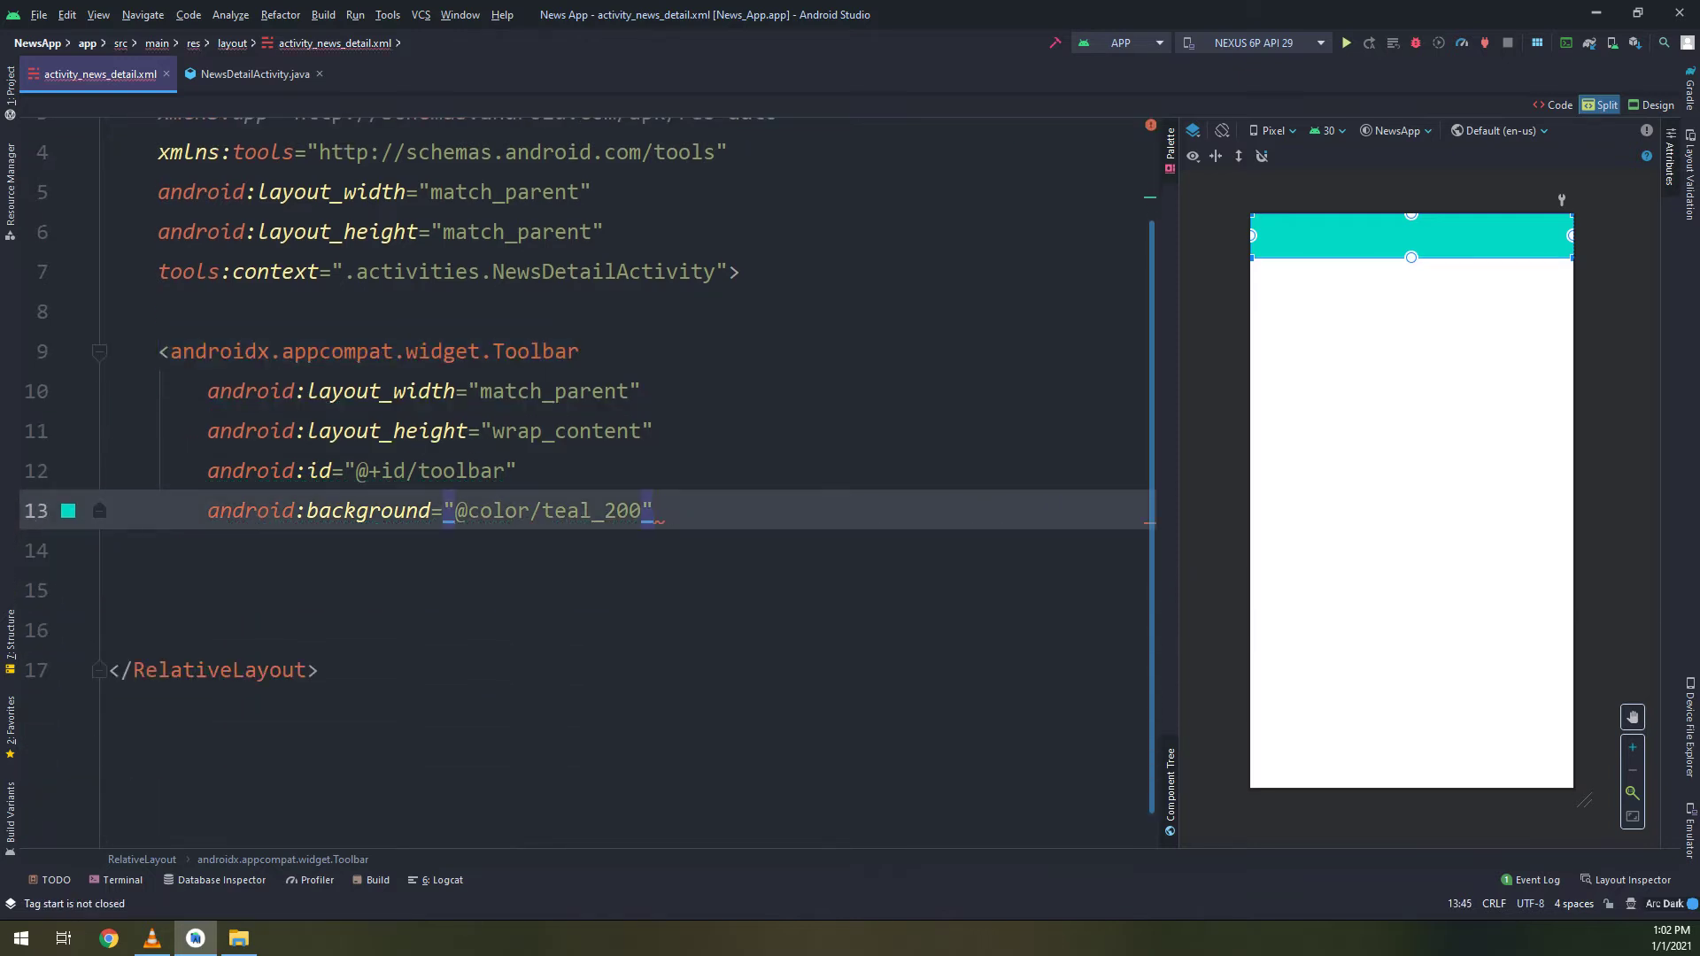
type("/>")
Add a RelativeLayout after the toolbar with match_parent width and wrap_content height.
key("Return")
key("Return")
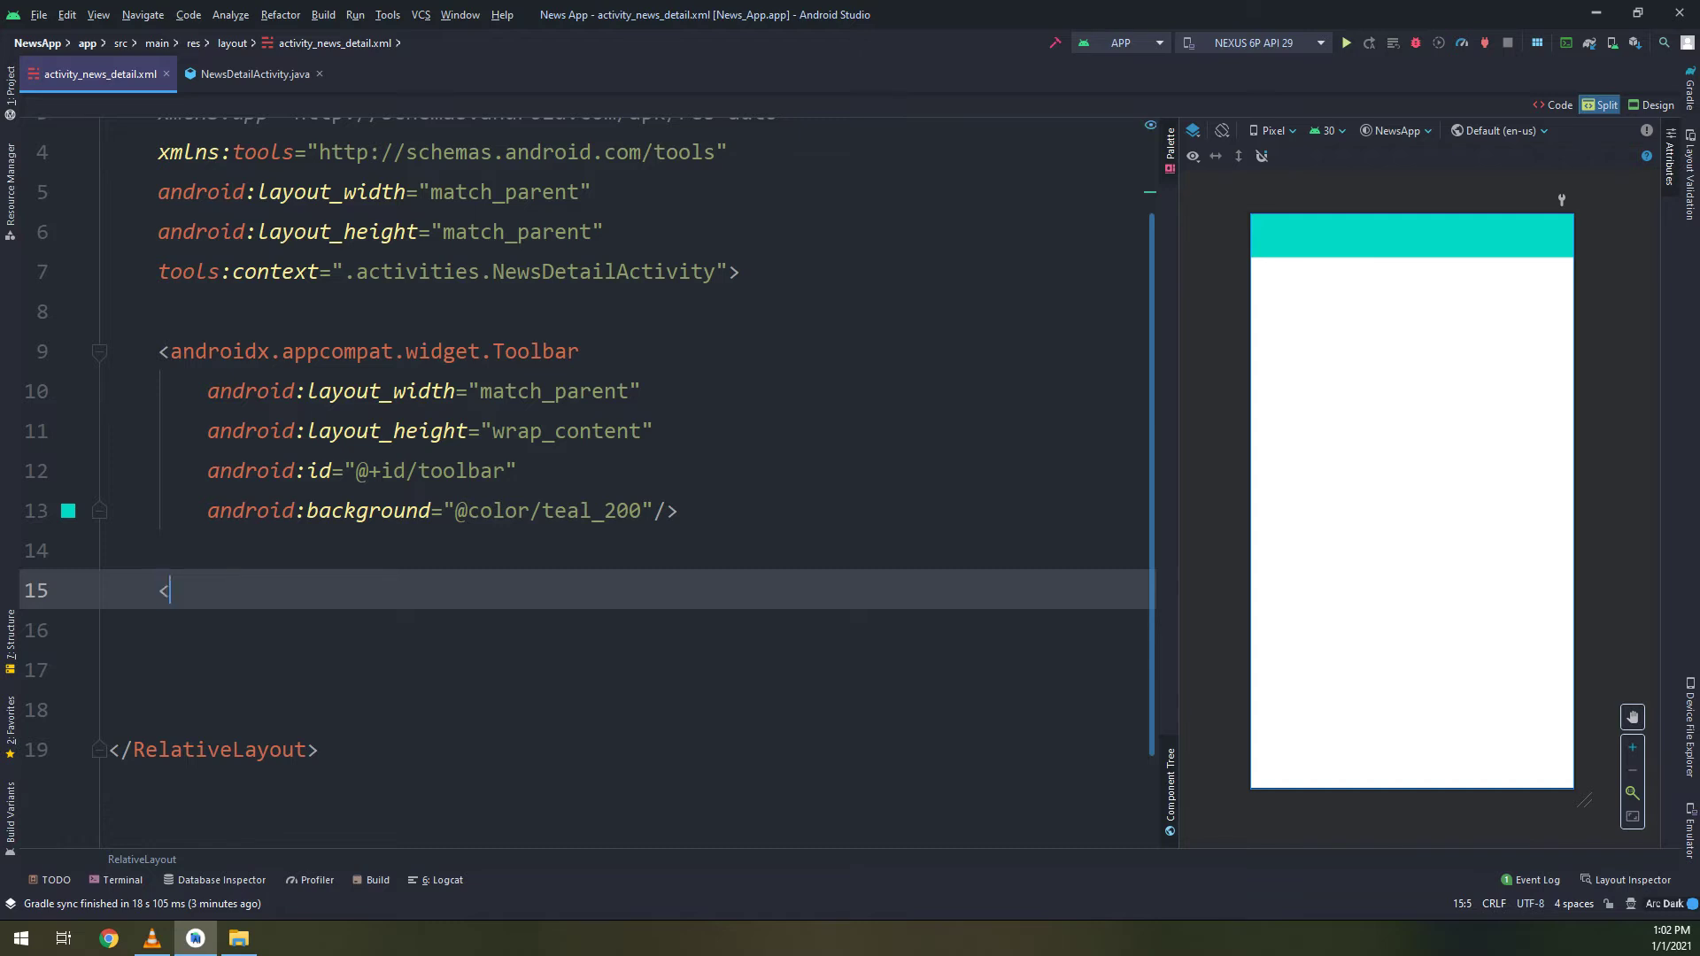
type("Rel")
key("Return")
key("Return")
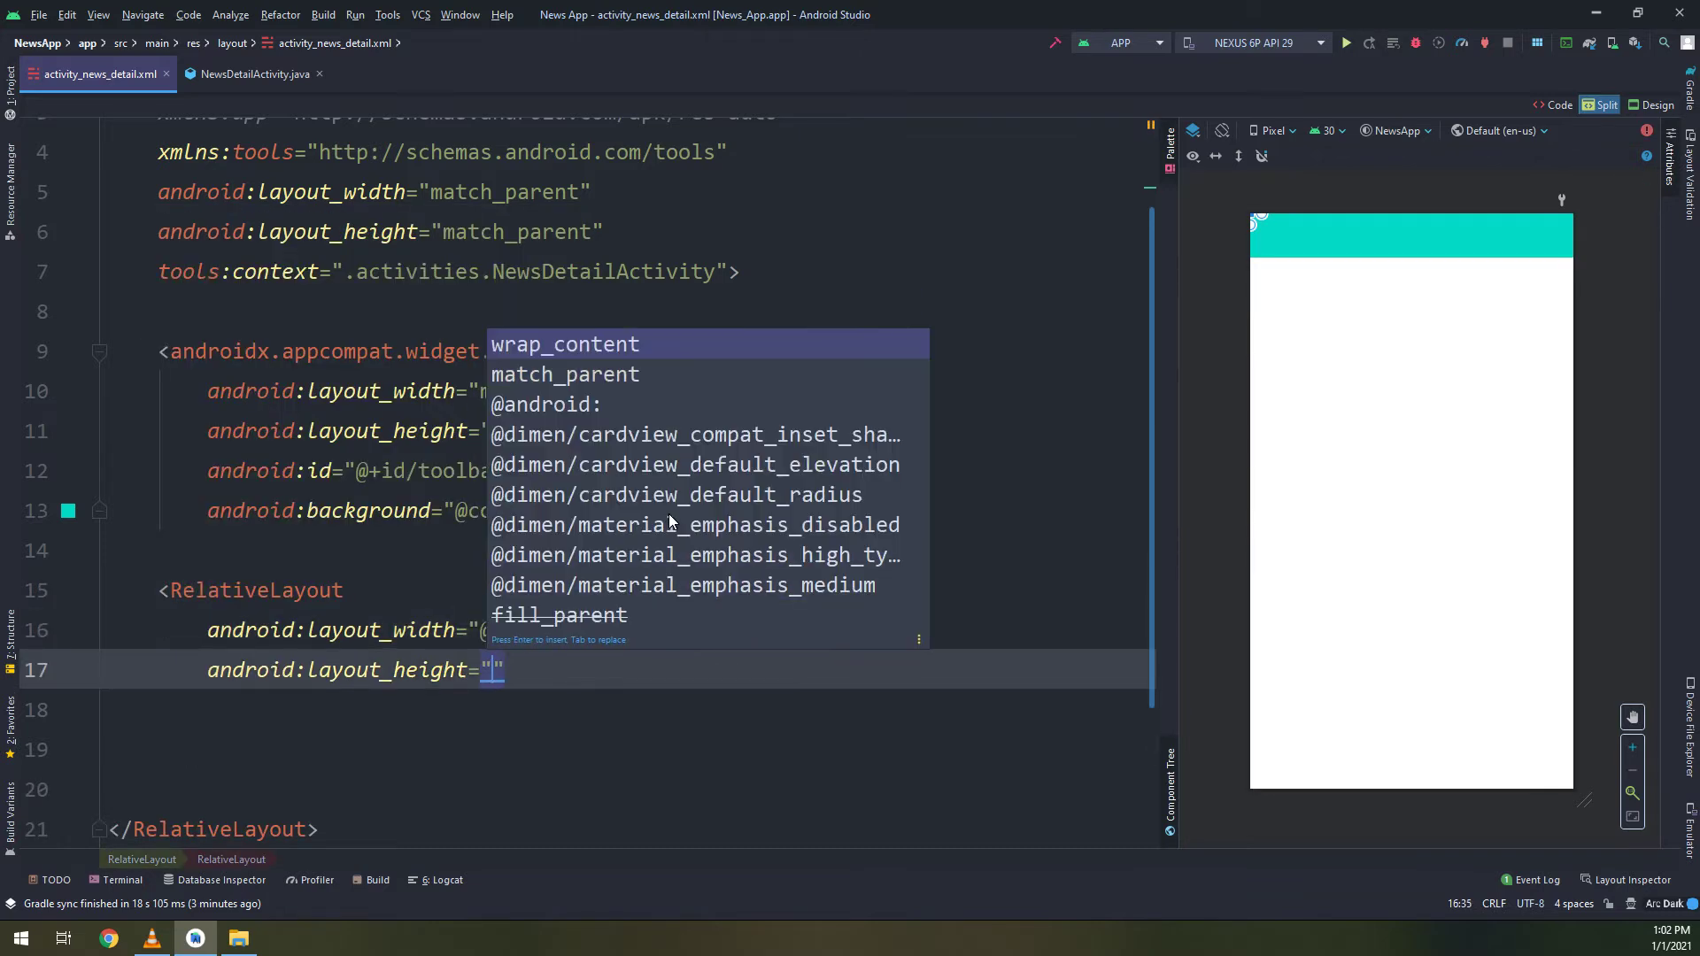
key("Up")
type("math")
key("BackSpace")
type("ch_parent")
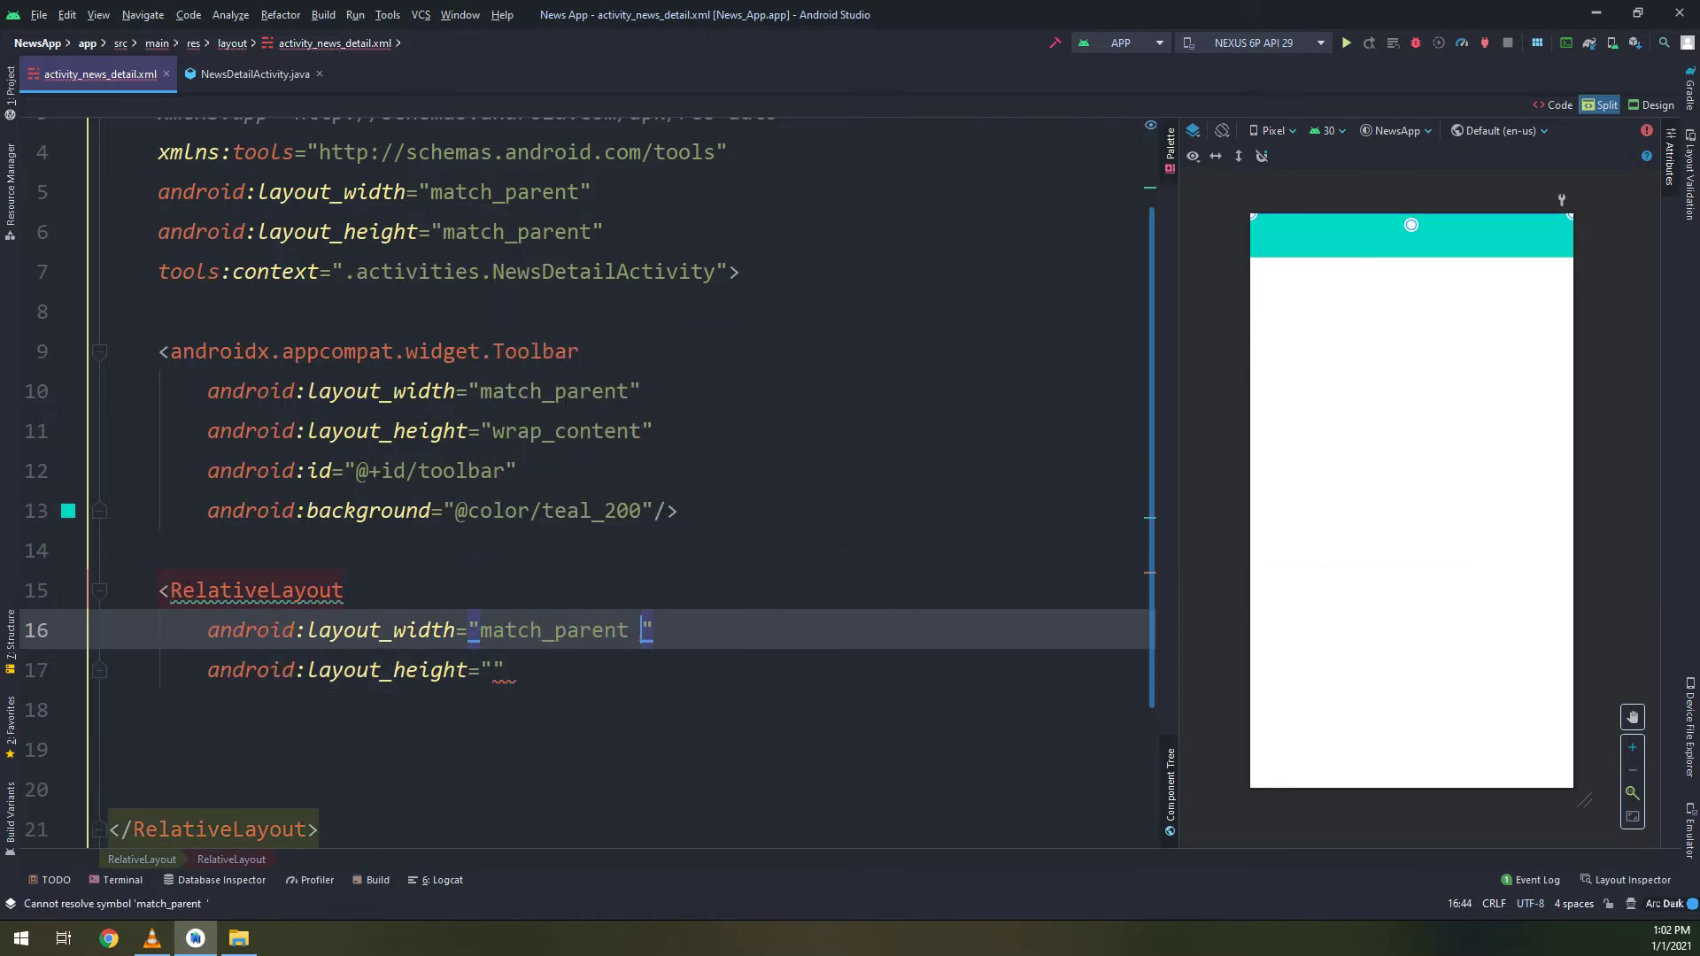
key("BackSpace")
key("Return")
key("BackSpace")
key("Down")
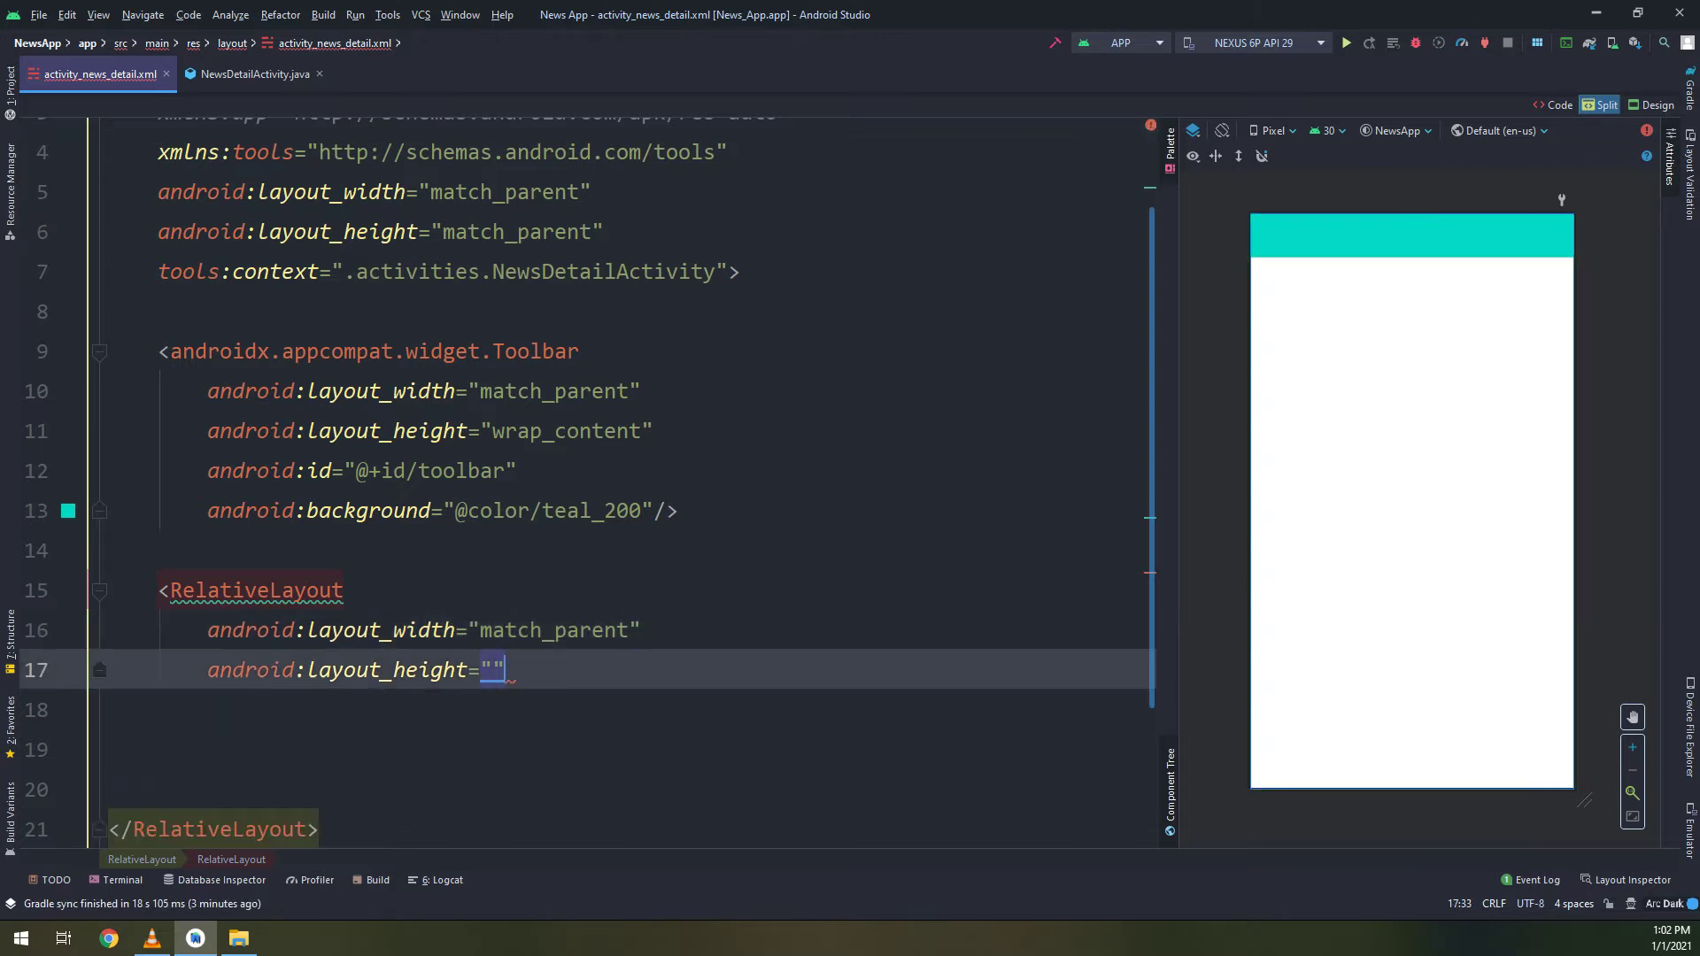
key("Left")
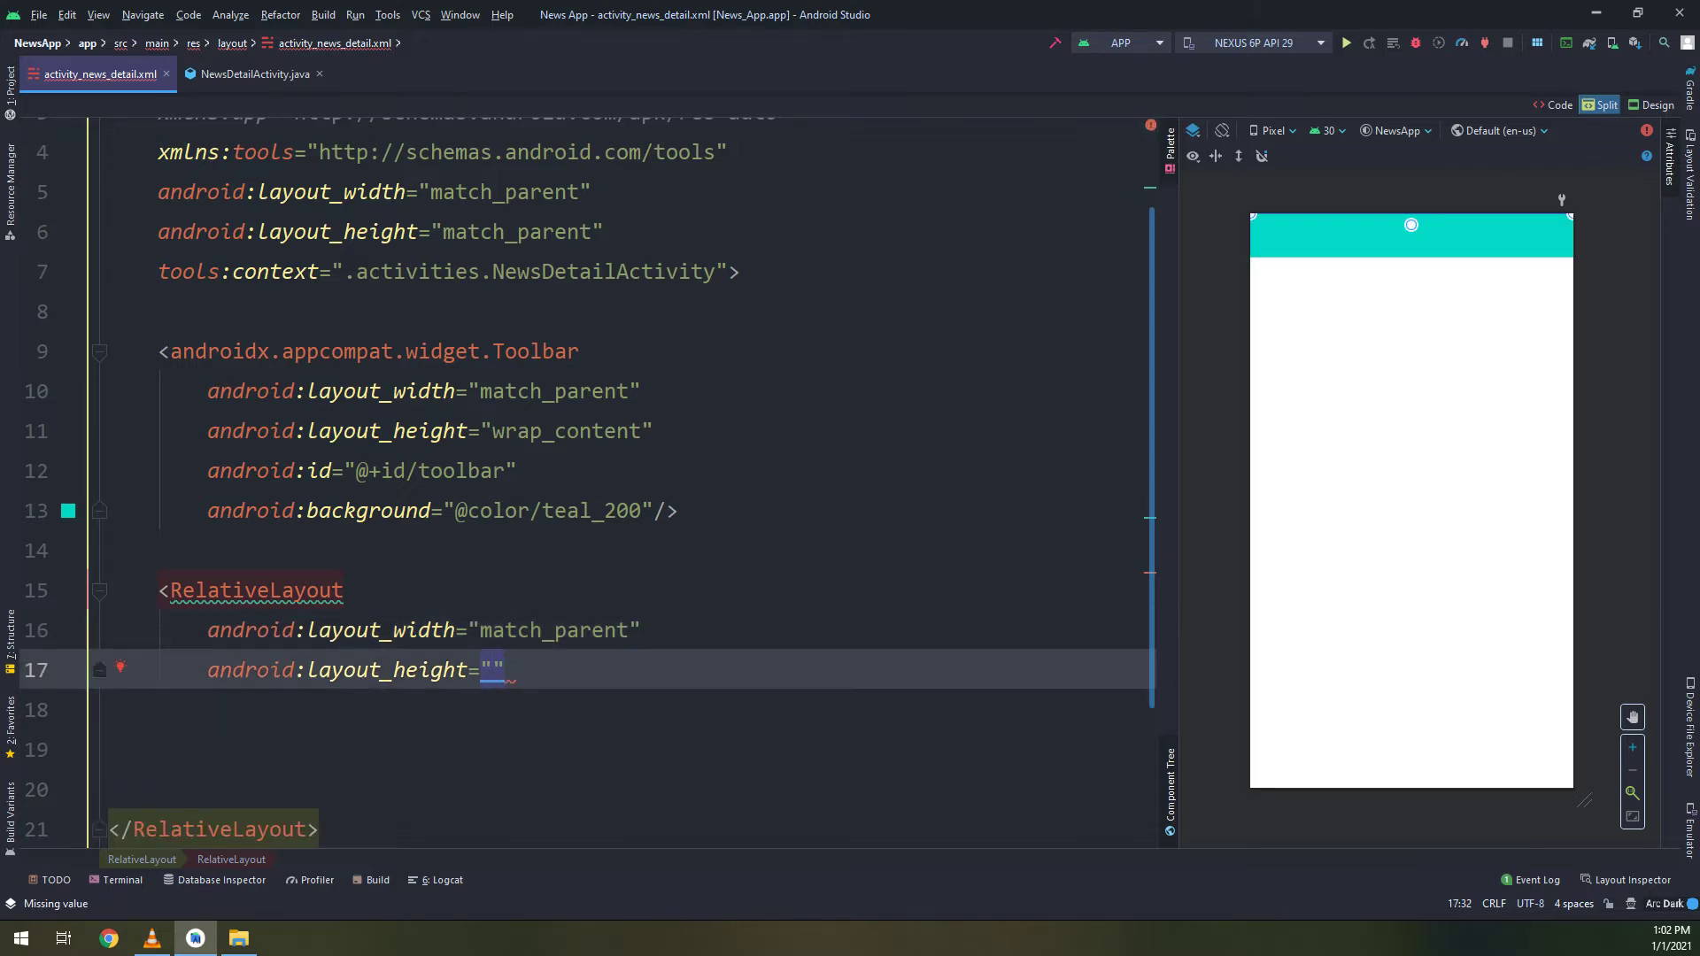
type("wr")
key("Return")
Correct the RelativeLayout tag name and remove the leftover duplicated letters.
left_click(234, 597)
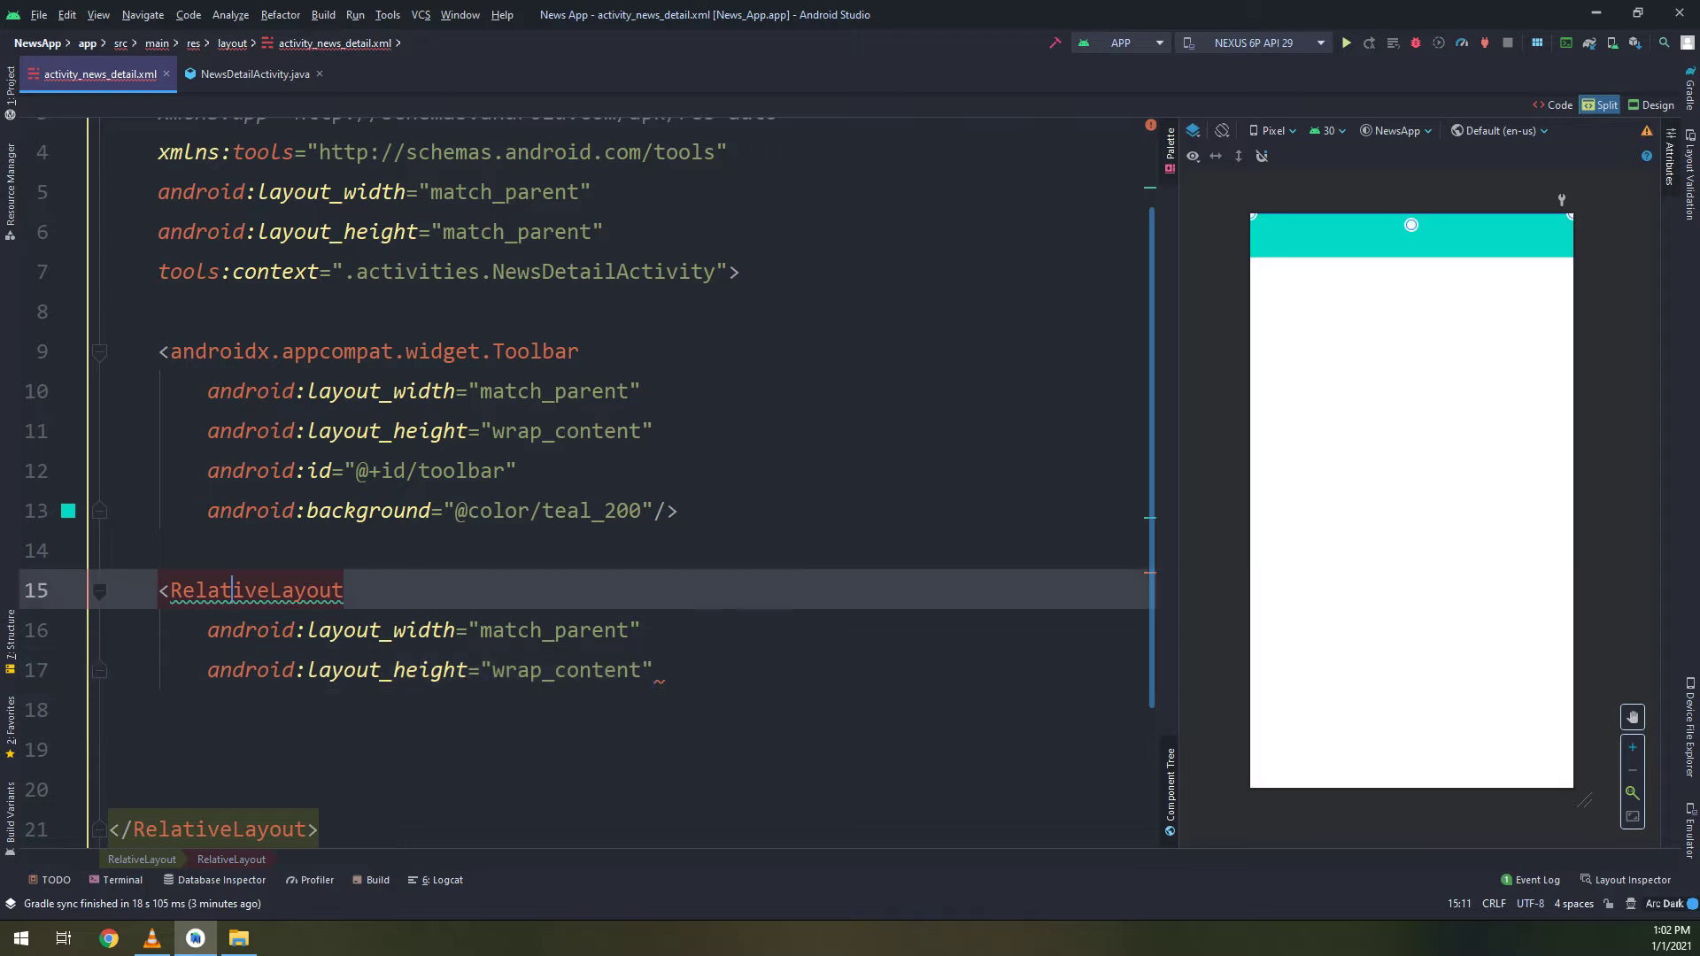
key("ctrl+space")
key("Return")
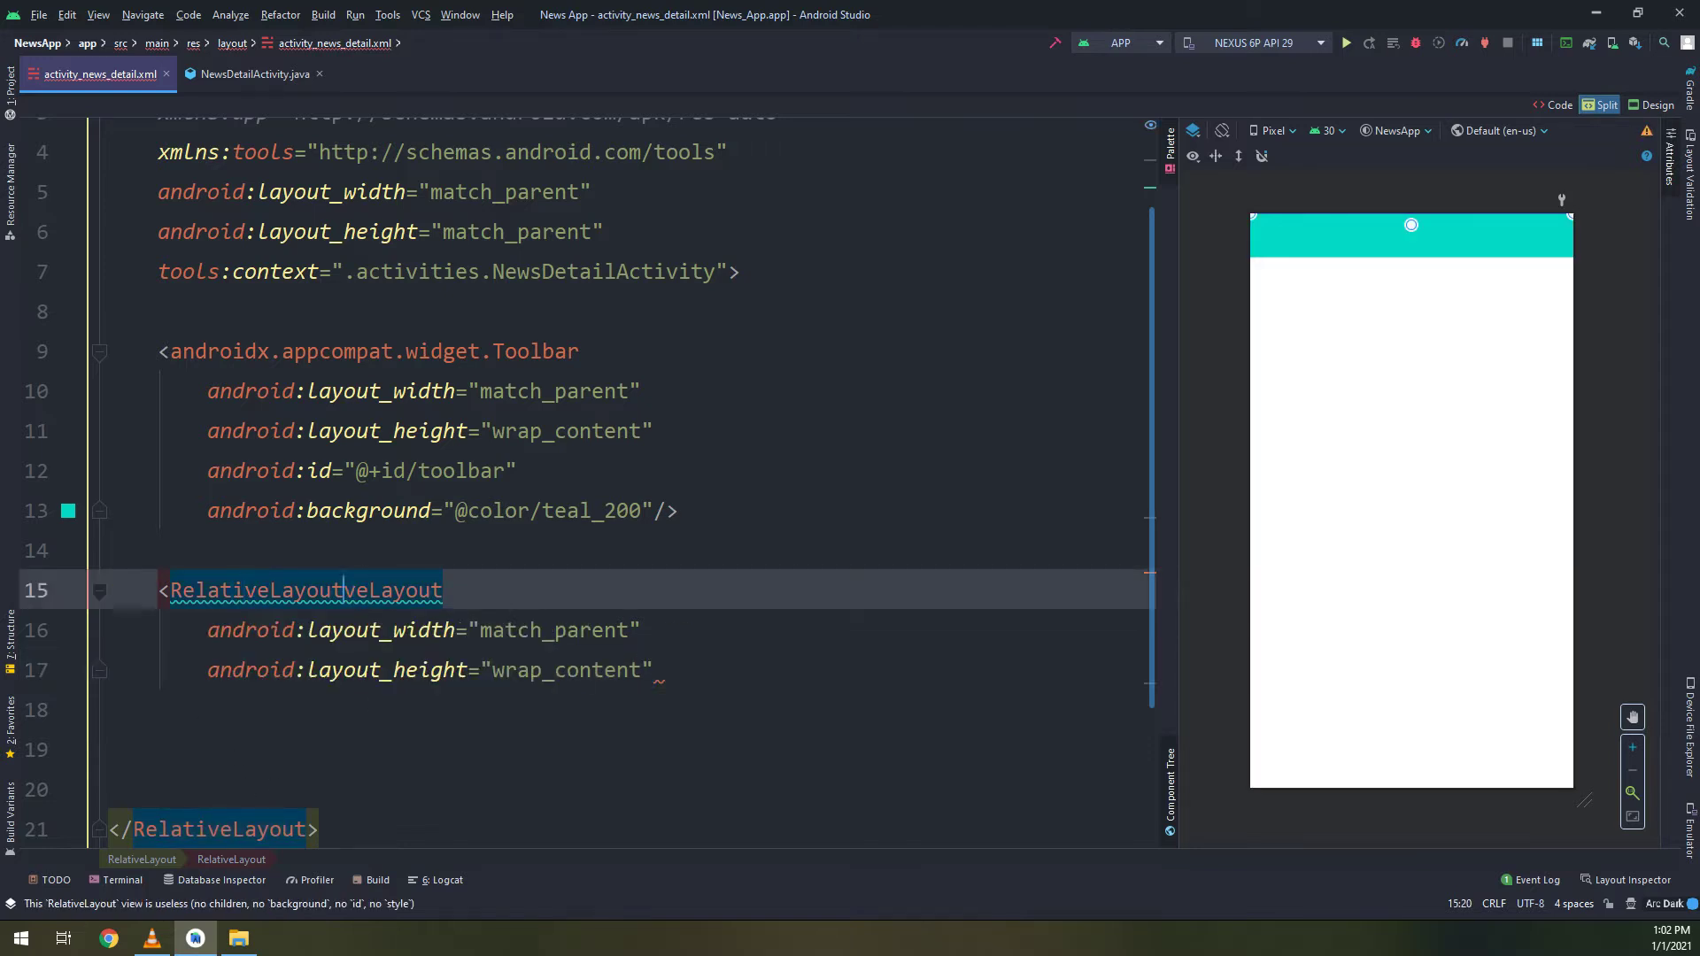
key("Delete")
key("Delete")
key("Delete")
key("Down")
key("Down")
key("End")
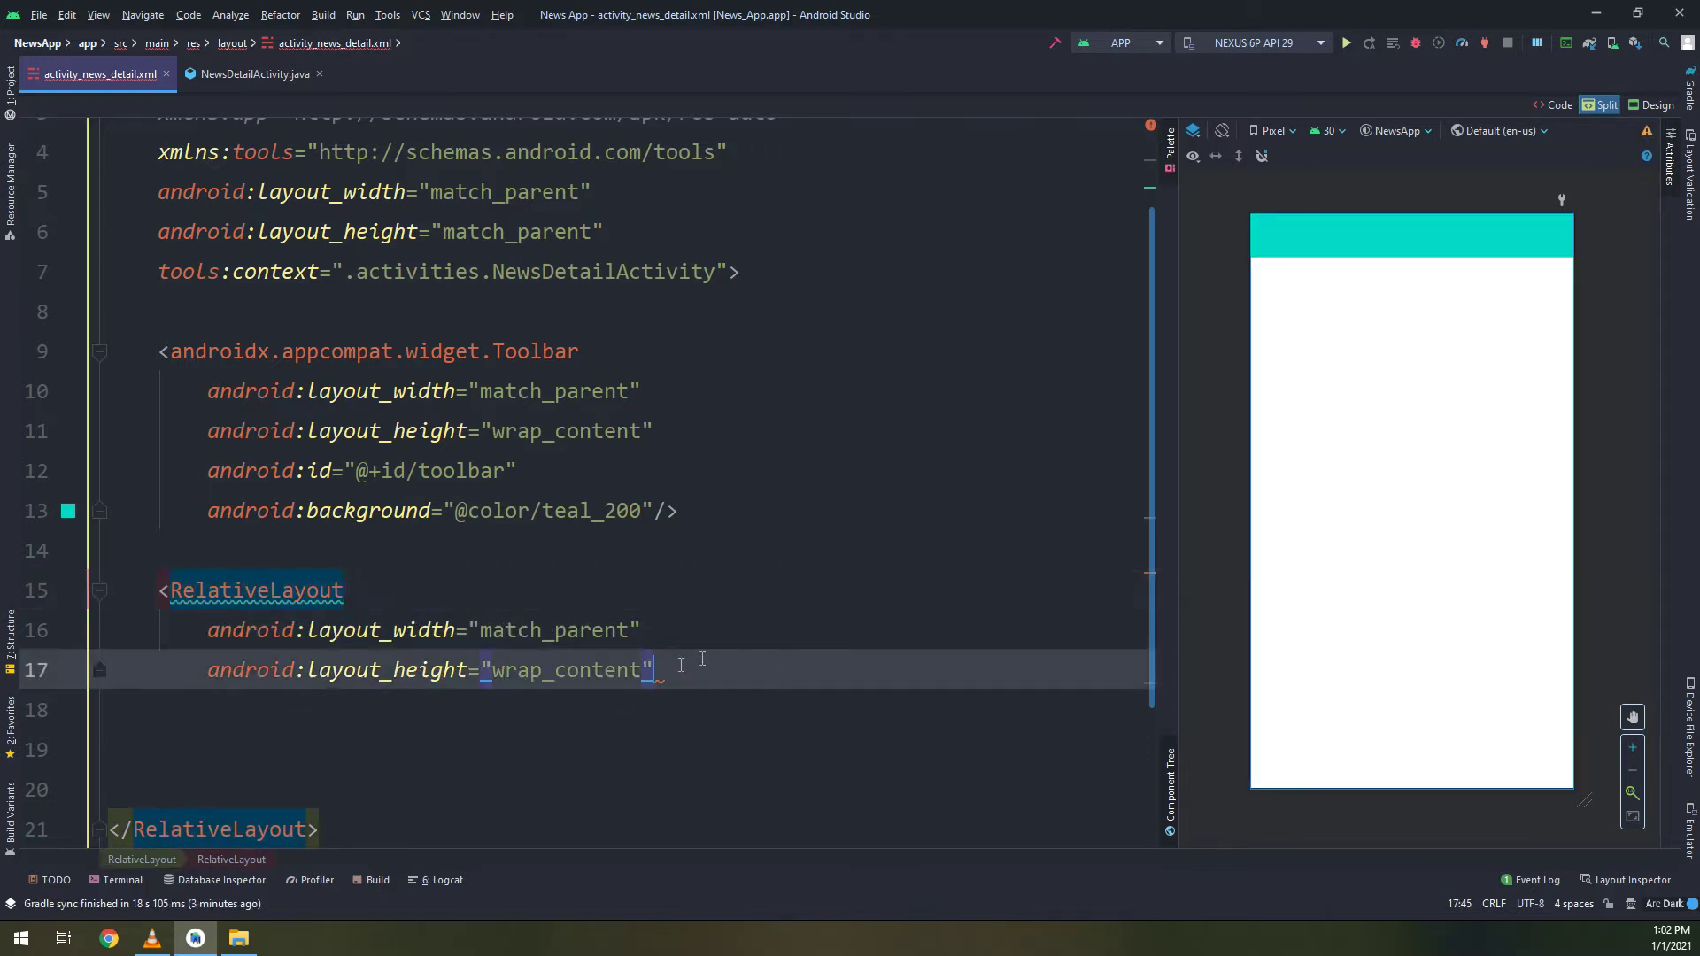
type("></RelativeLayout>")
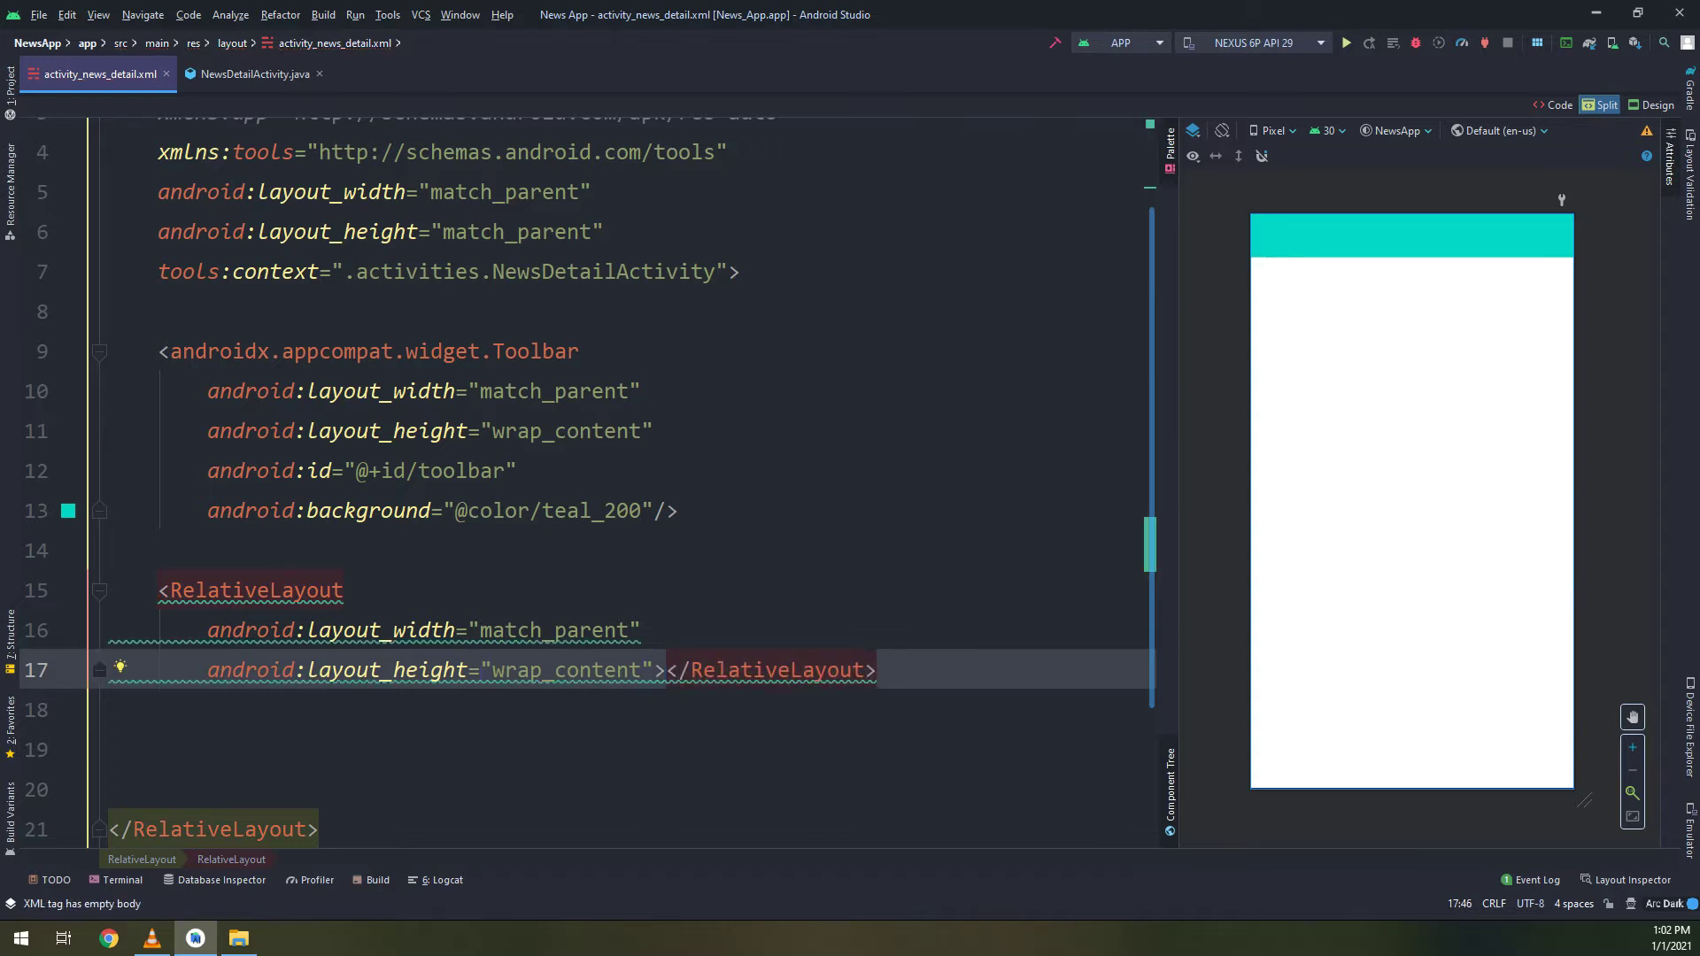
Add empty lines inside the RelativeLayout and remove the extra line after it.
key("Return")
key("Return")
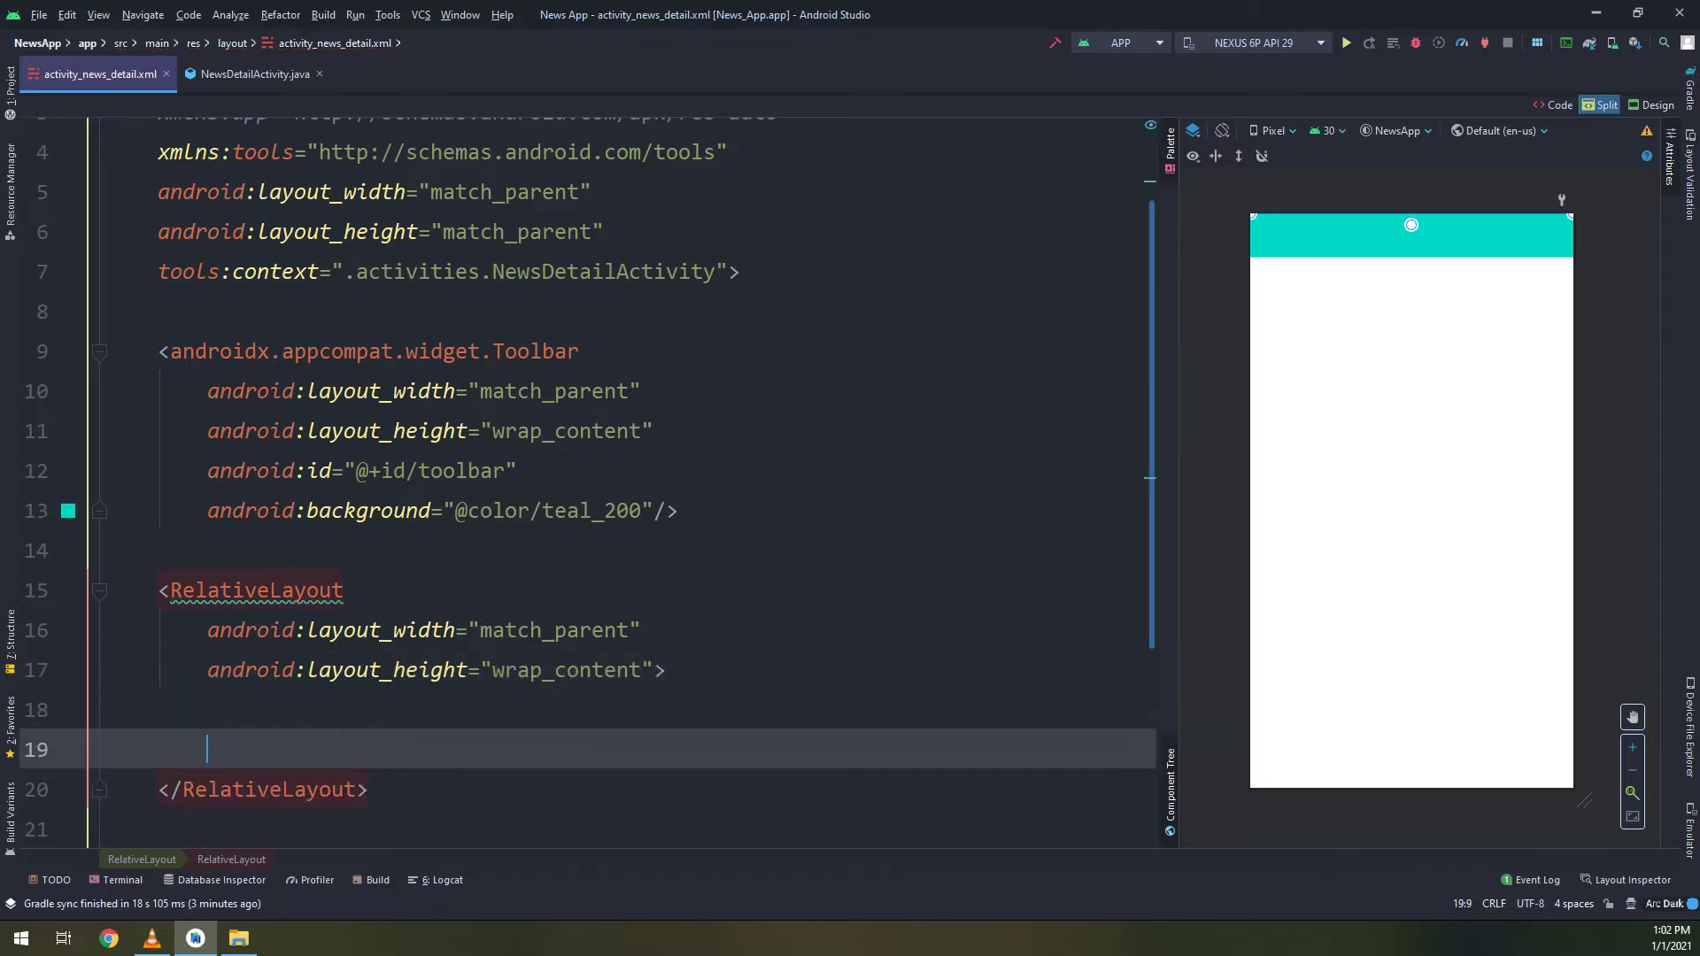
key("Return")
key("Return")
key("Return")
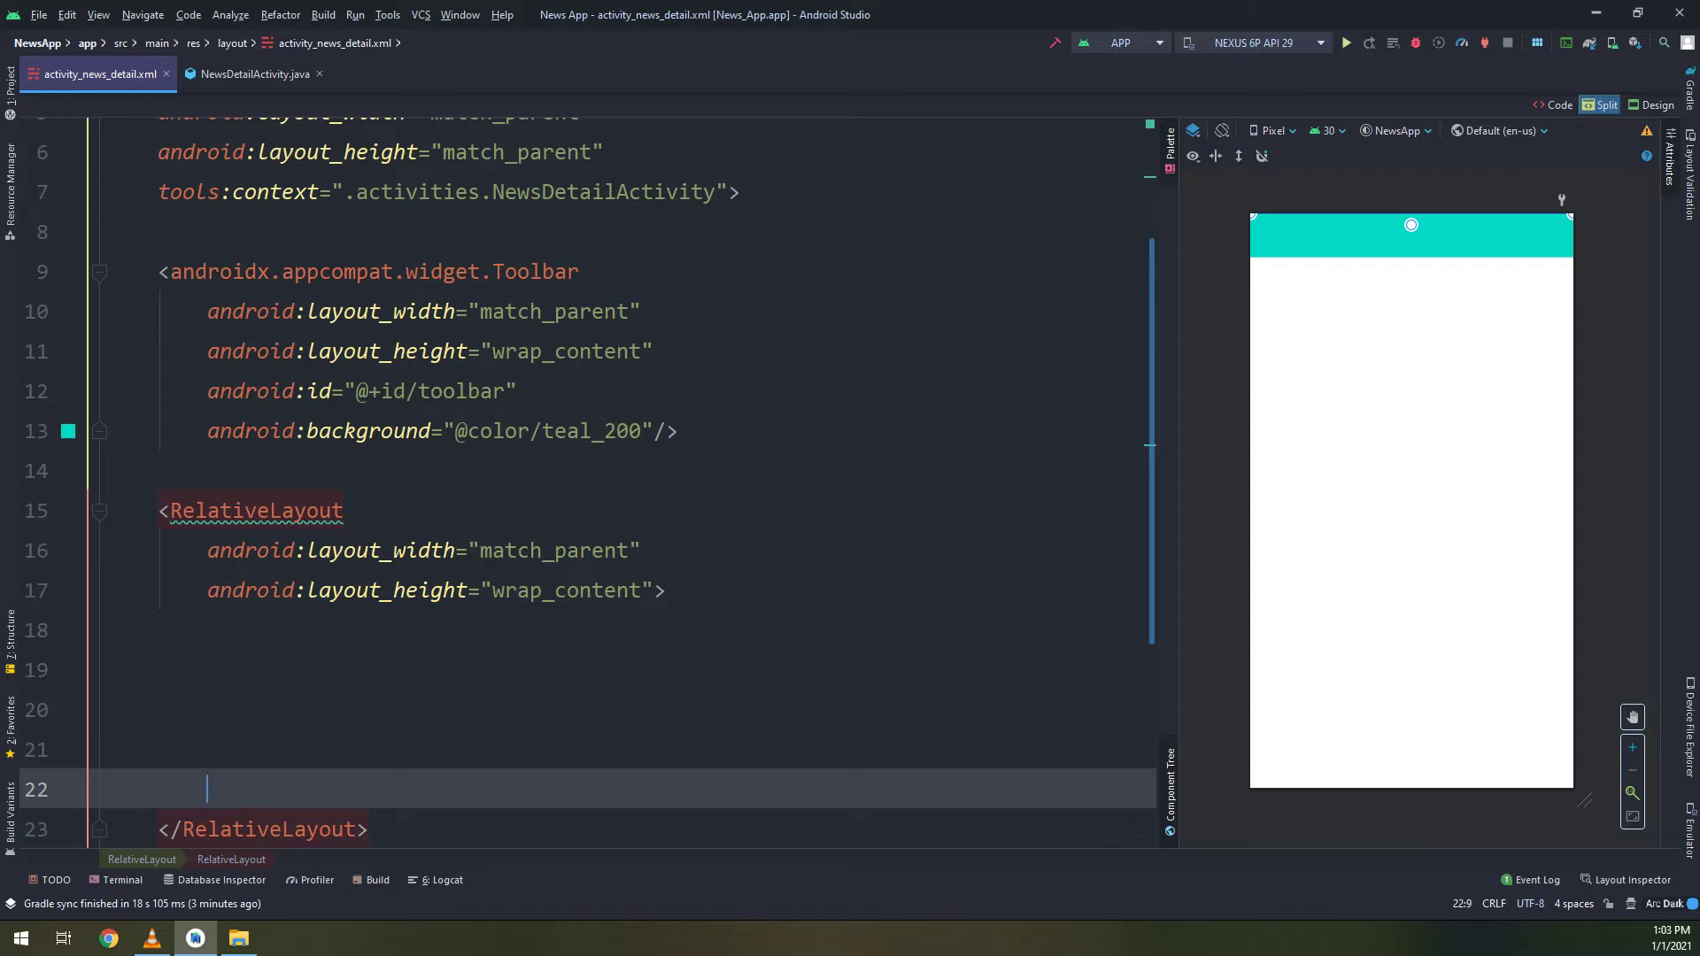
key("Return")
key("Down")
key("End")
key("Return")
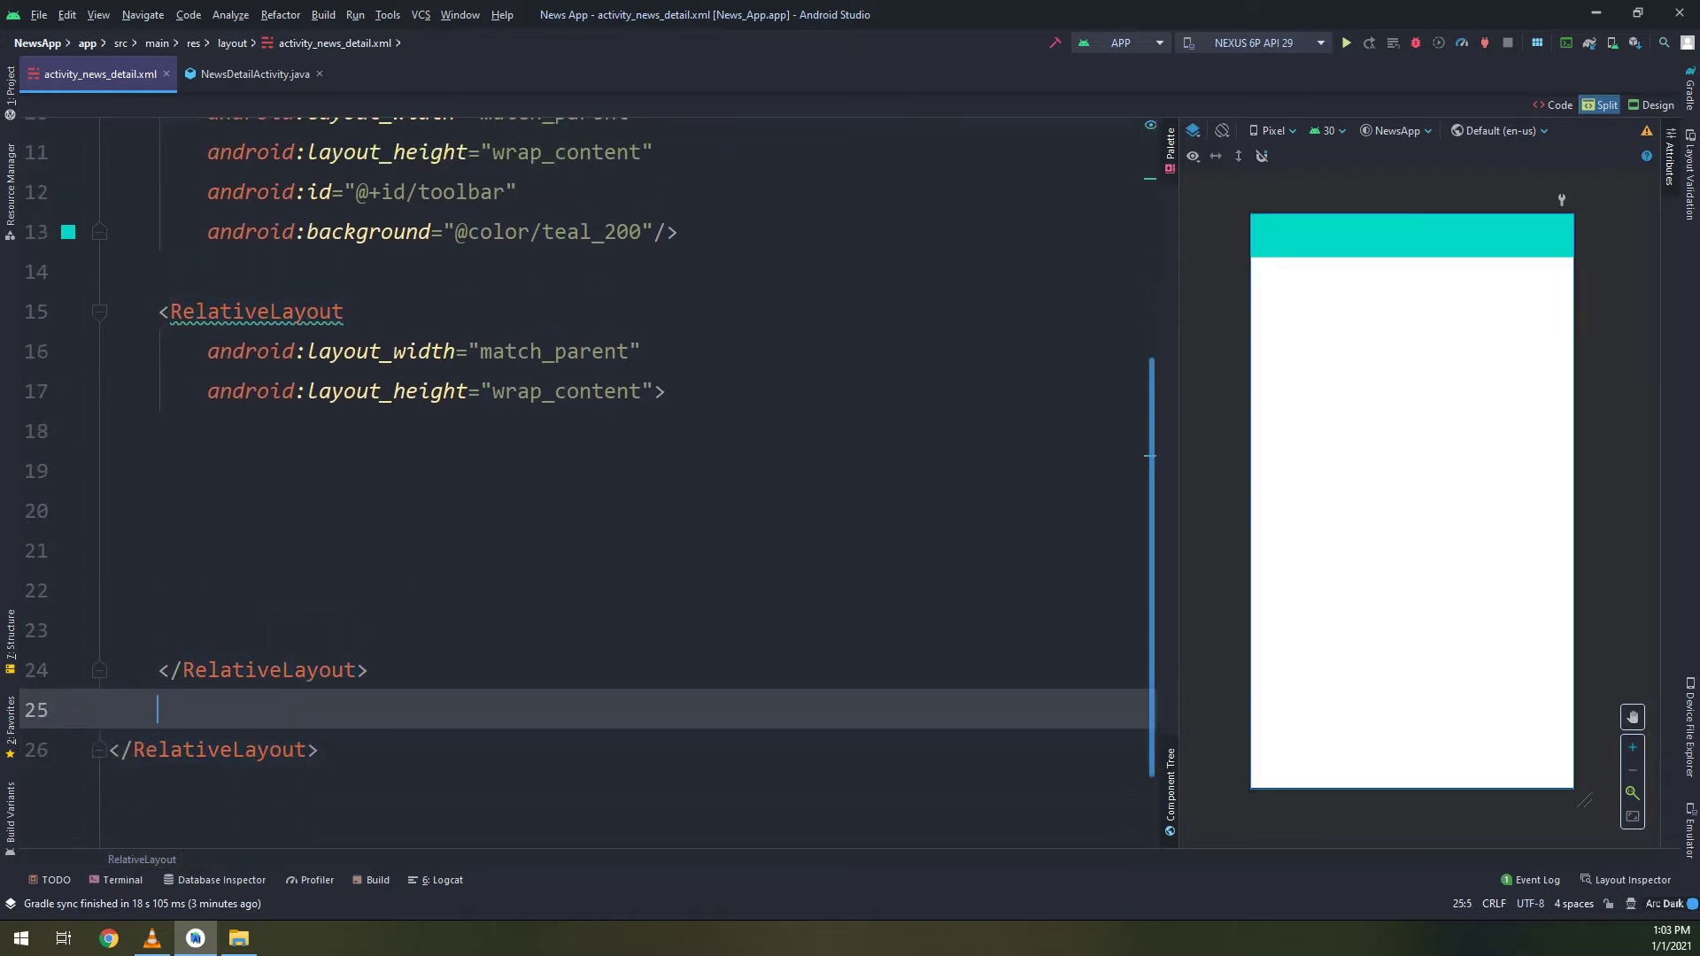
key("BackSpace")
key("Up")
key("Up")
key("Up")
key("Up")
key("Up")
key("Up")
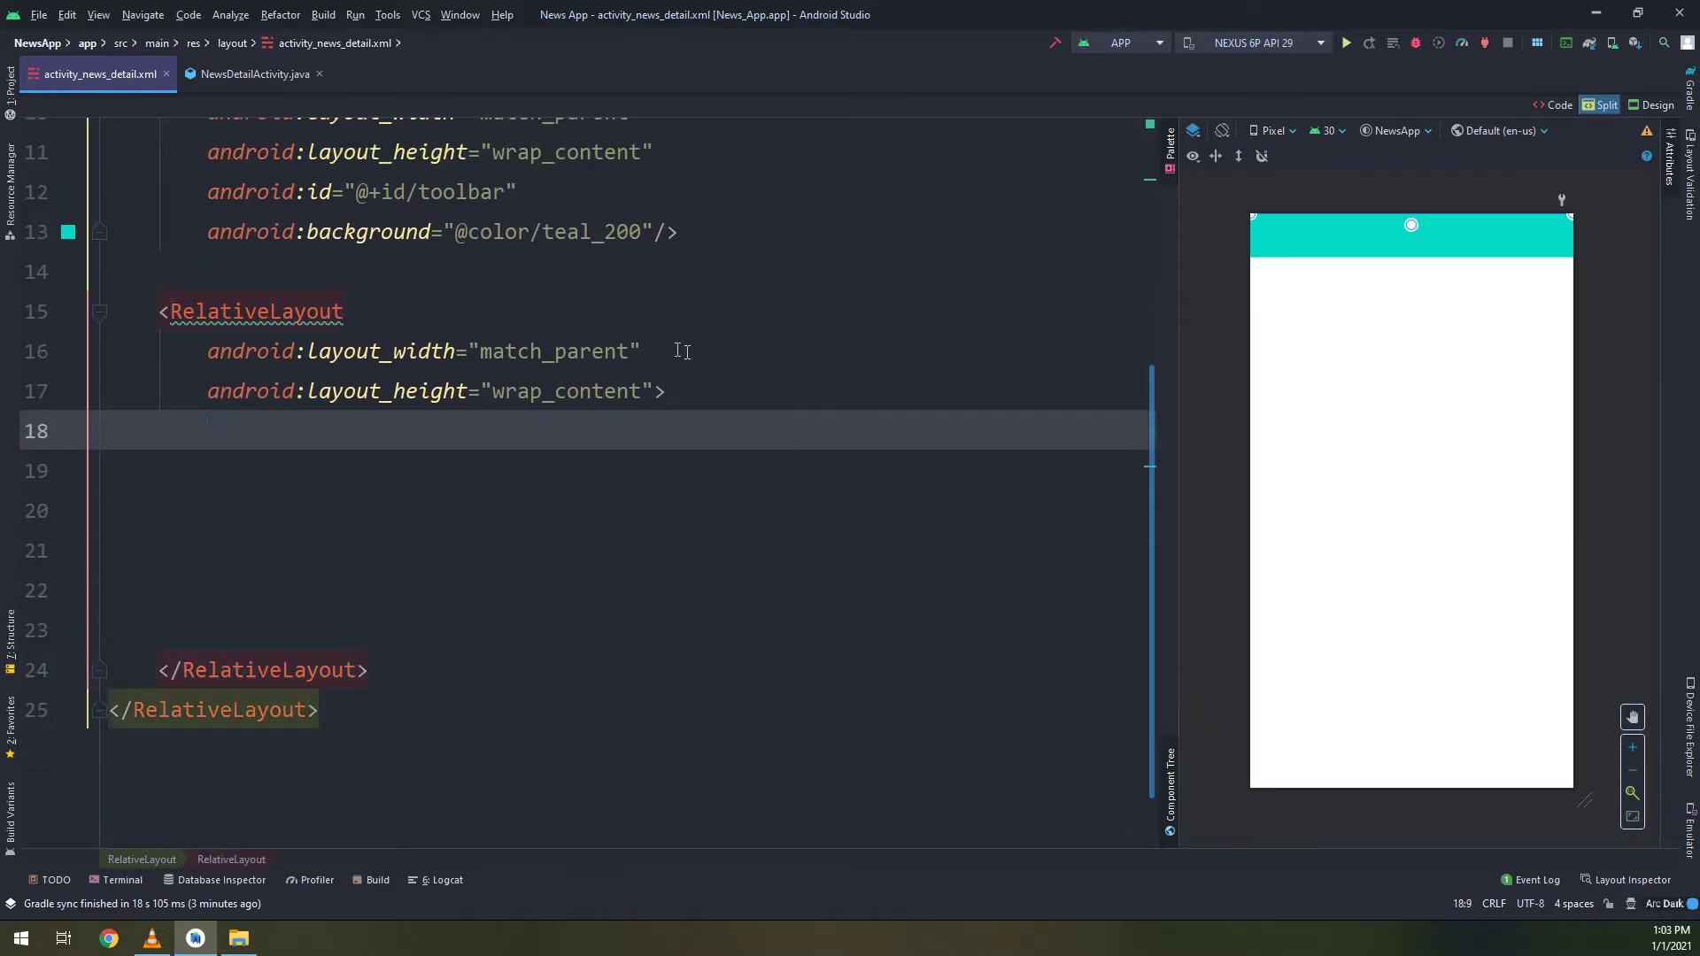
Position the RelativeLayout with layout_below="@+id/toolbar" and open space for its children.
left_click(680, 350)
key("Return")
type("belo")
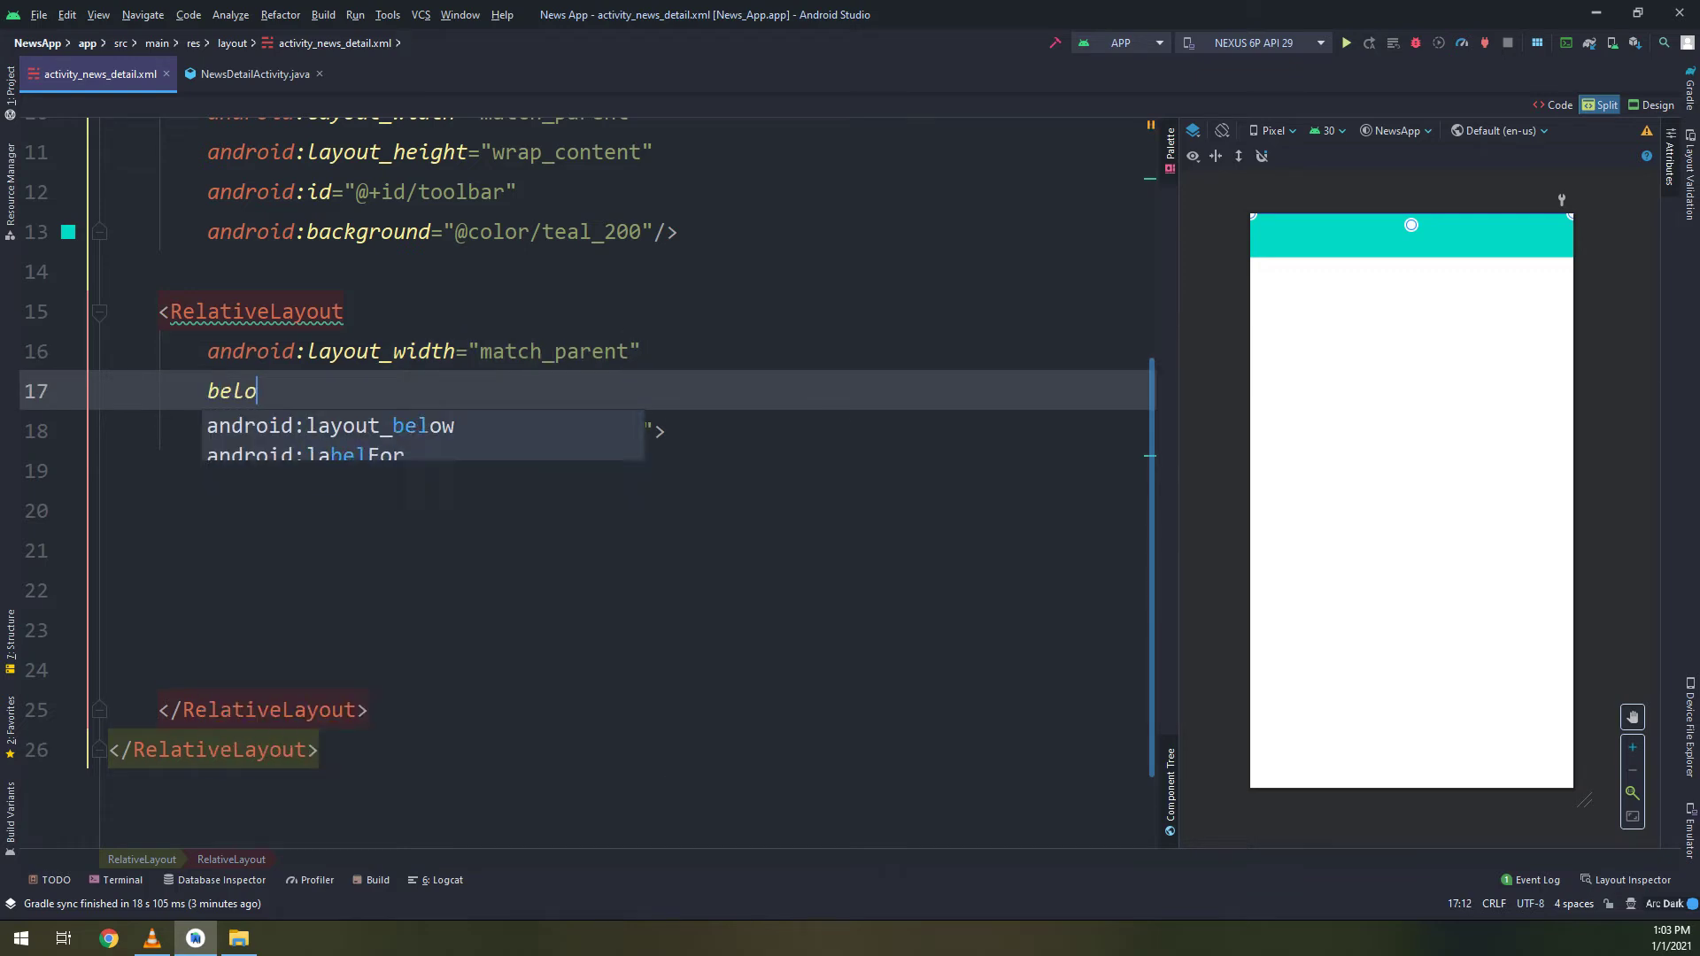
key("Return")
key("Return")
type("t_")
key("Return")
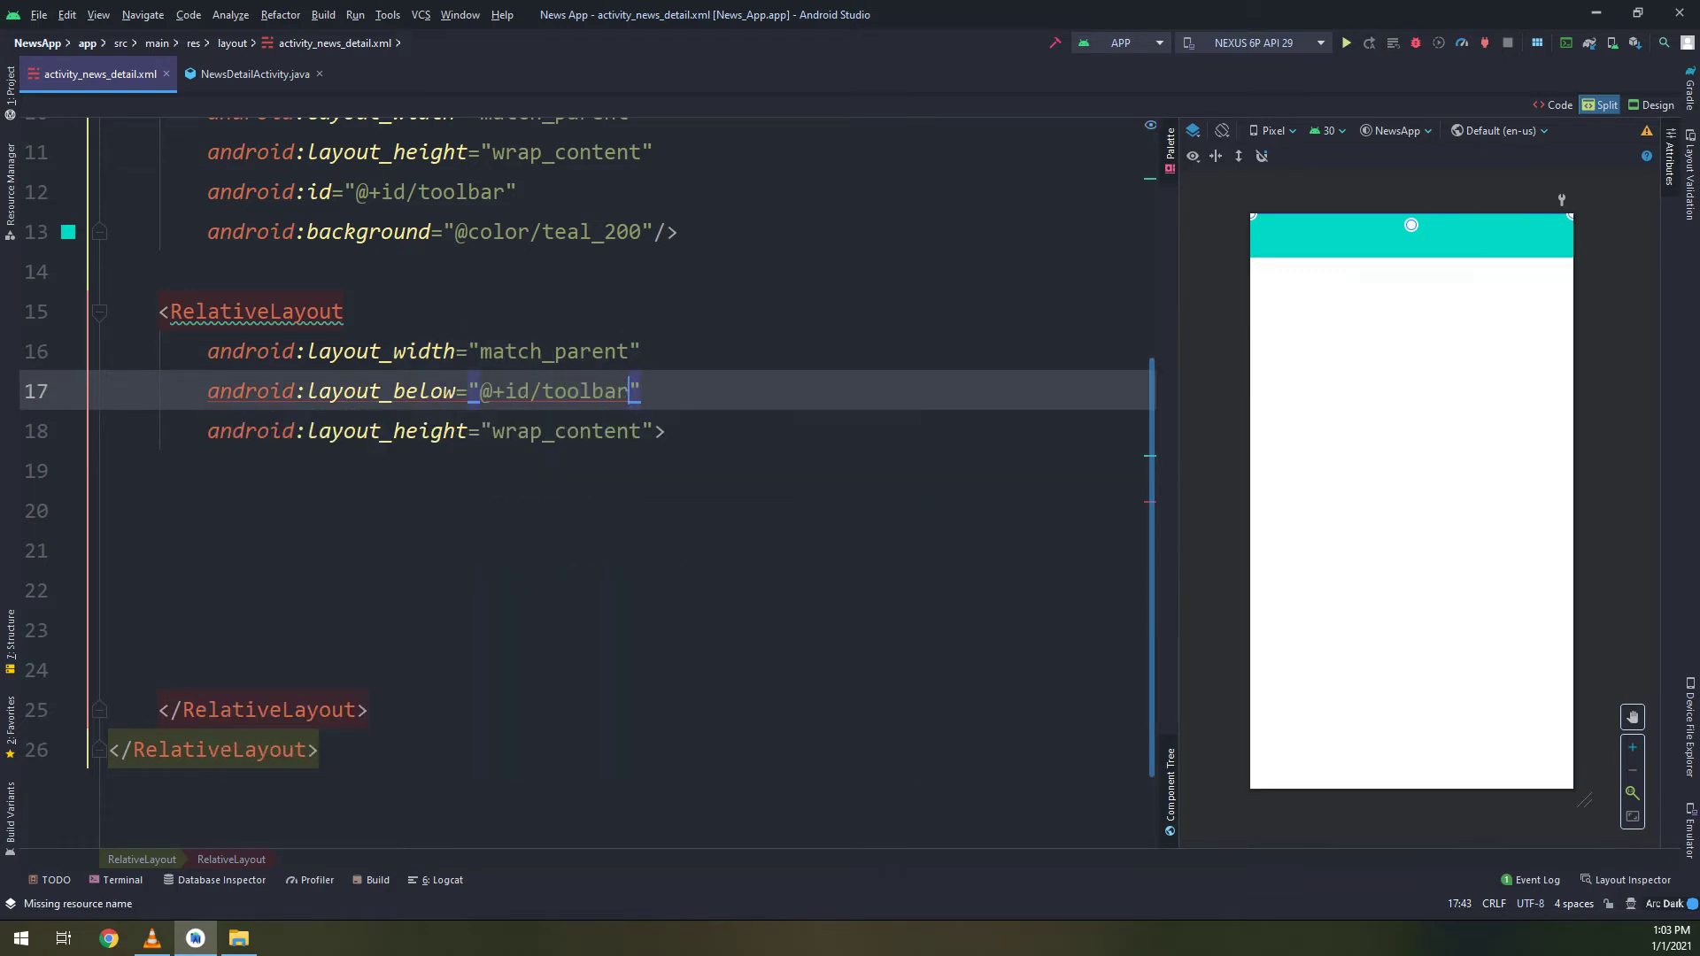
key("Down")
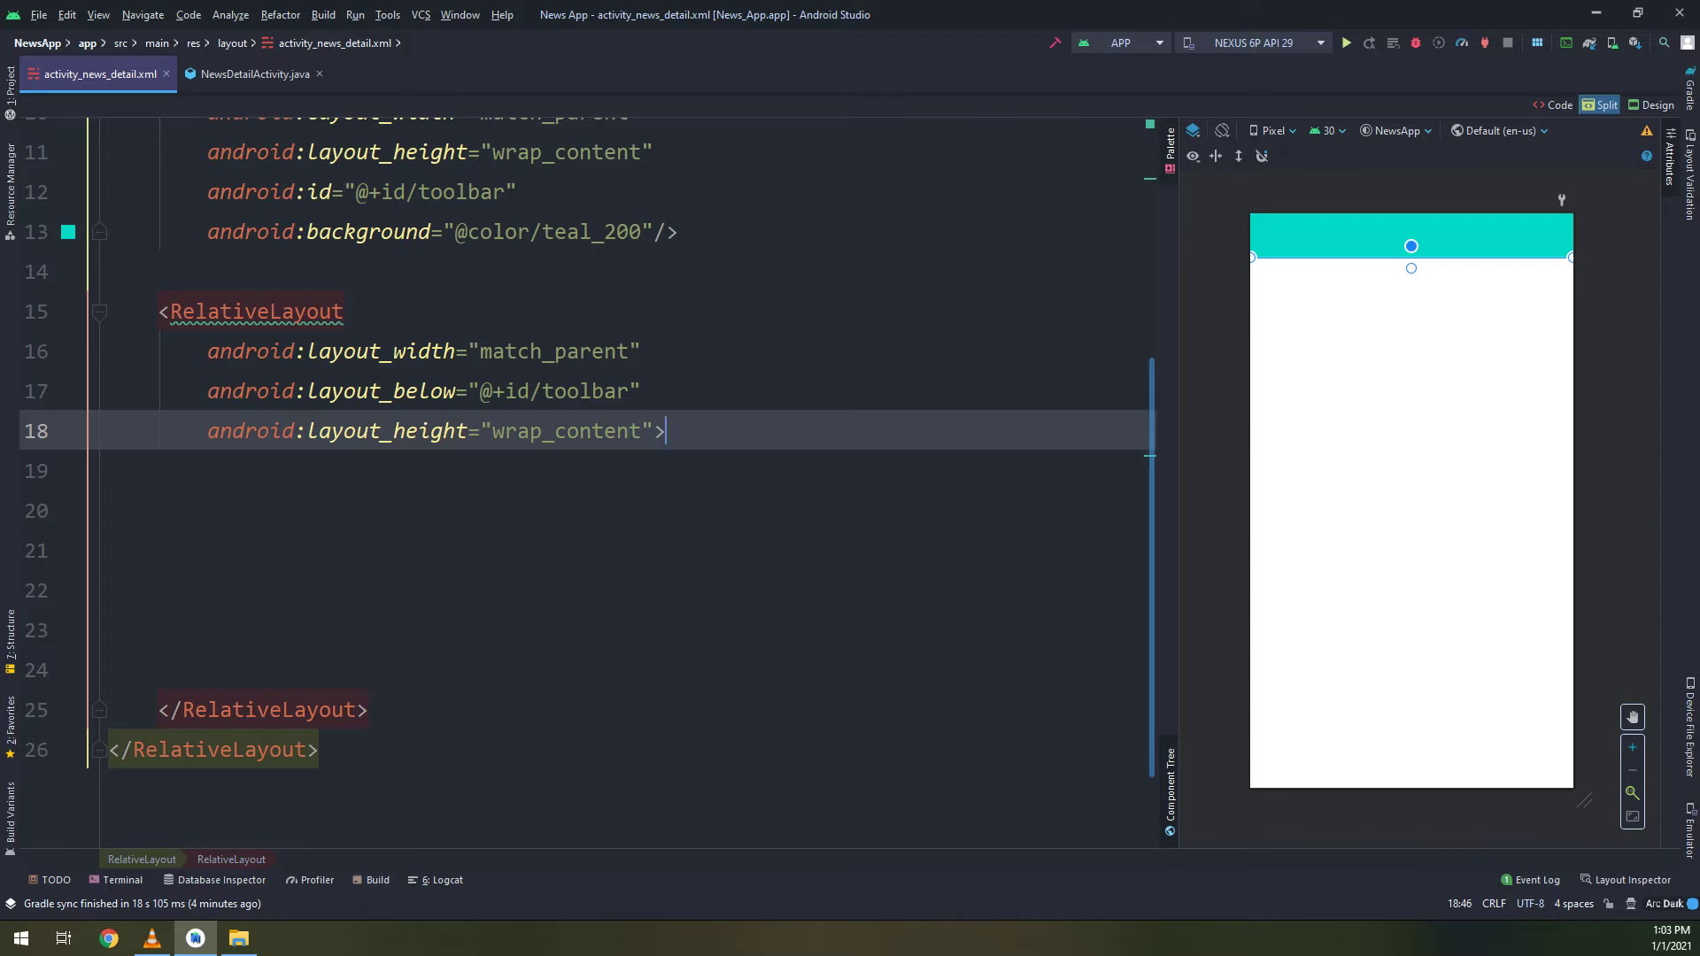
key("Return")
key("Return")
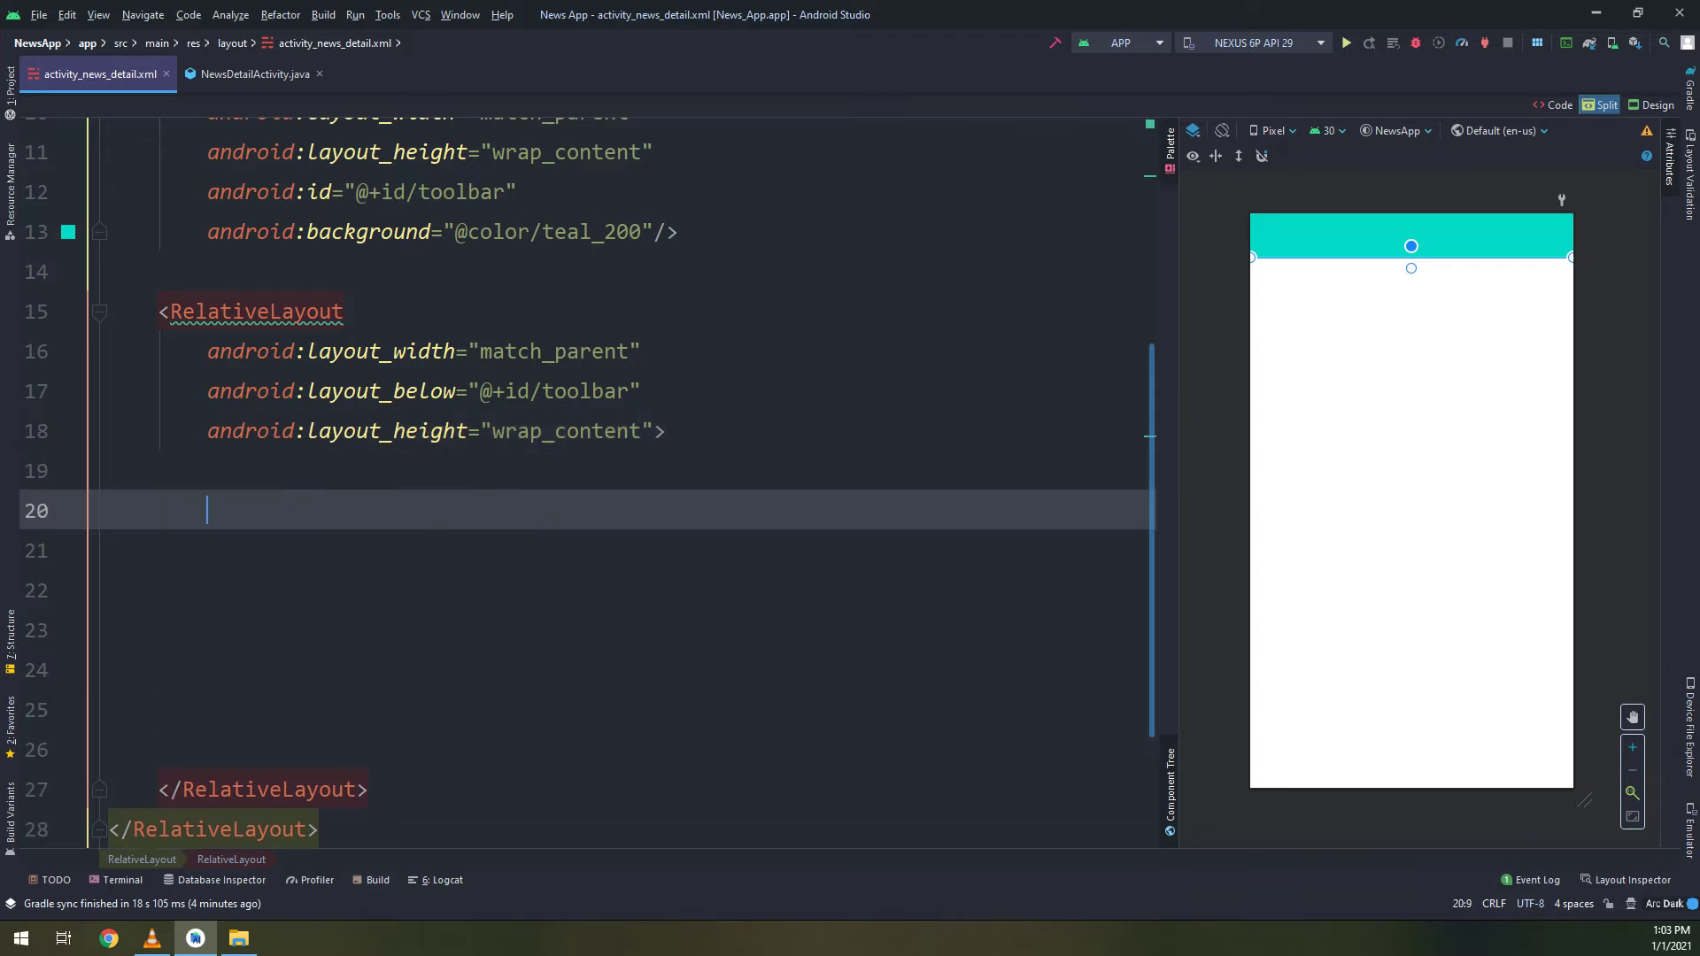
type("<Pro")
Add a ProgressBar with wrap_content width and height and visibility gone.
key("Escape")
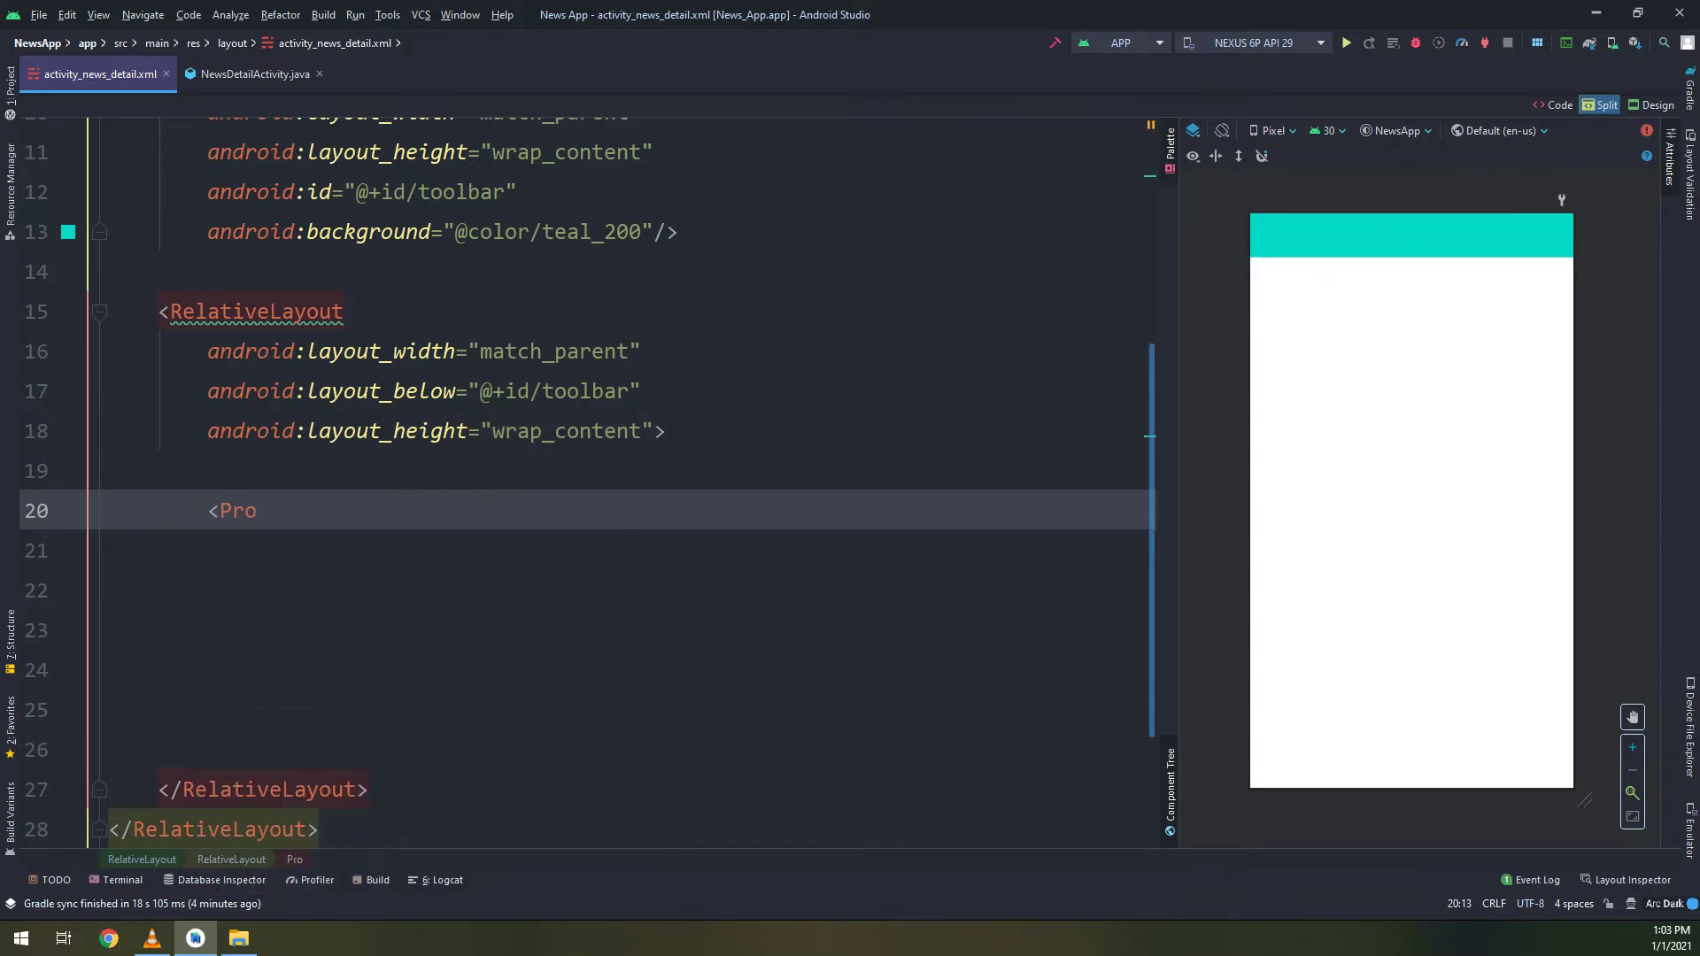
key("Return")
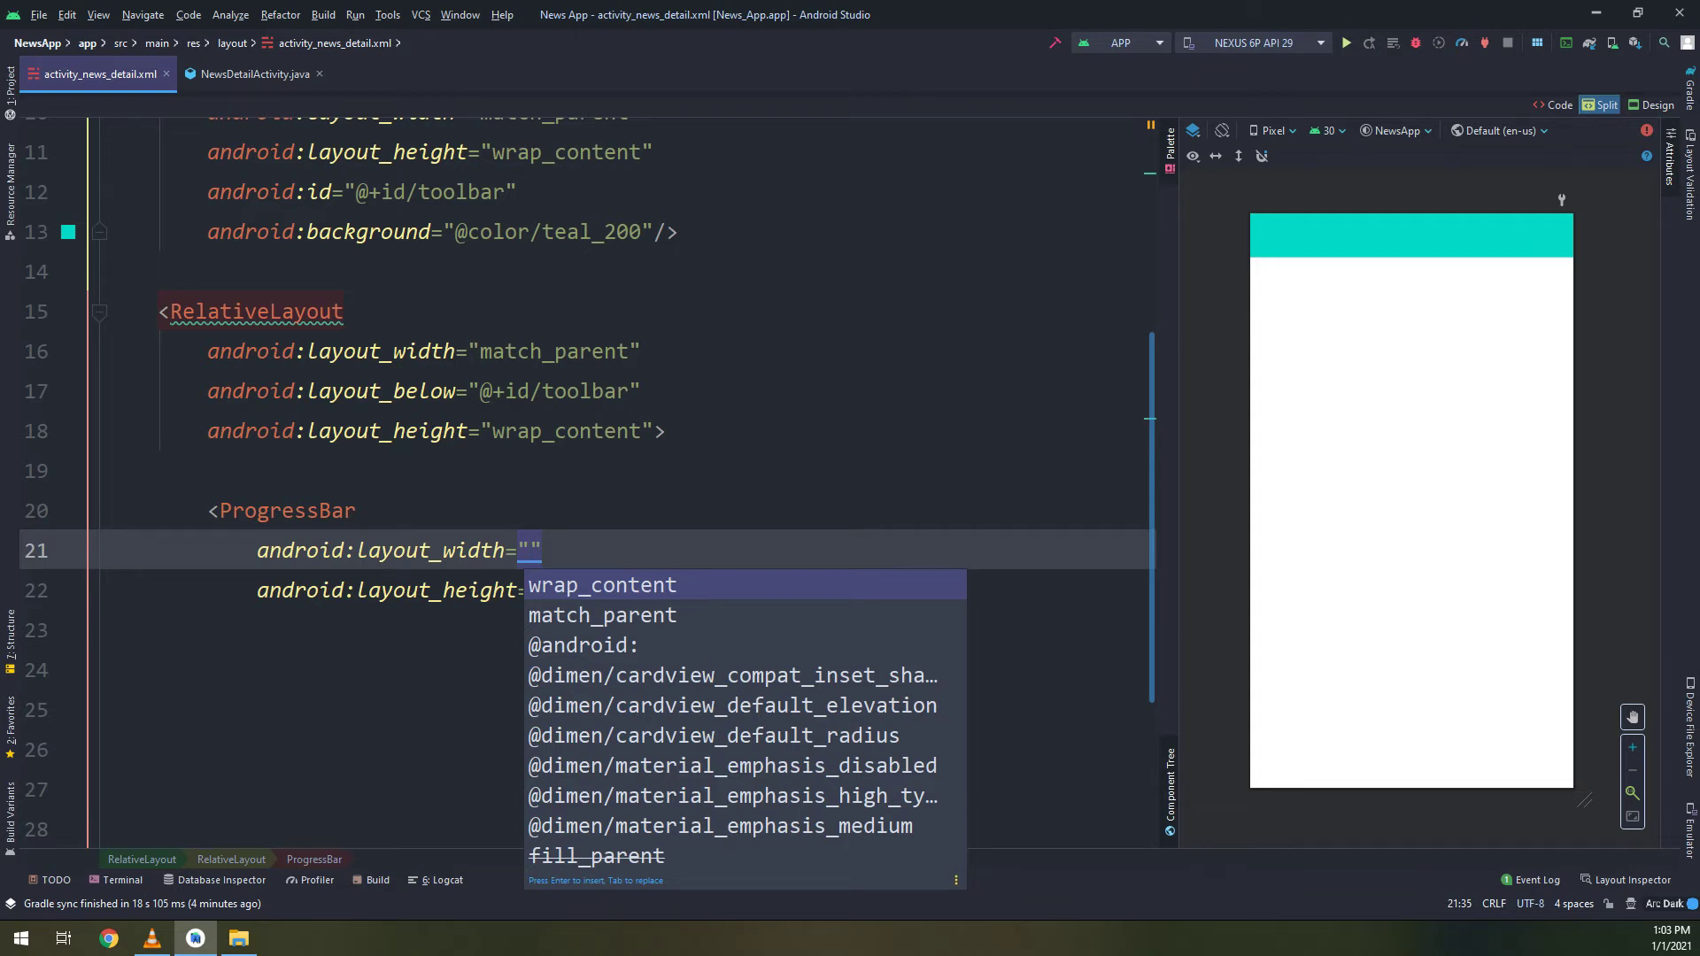
type("w")
key("Return")
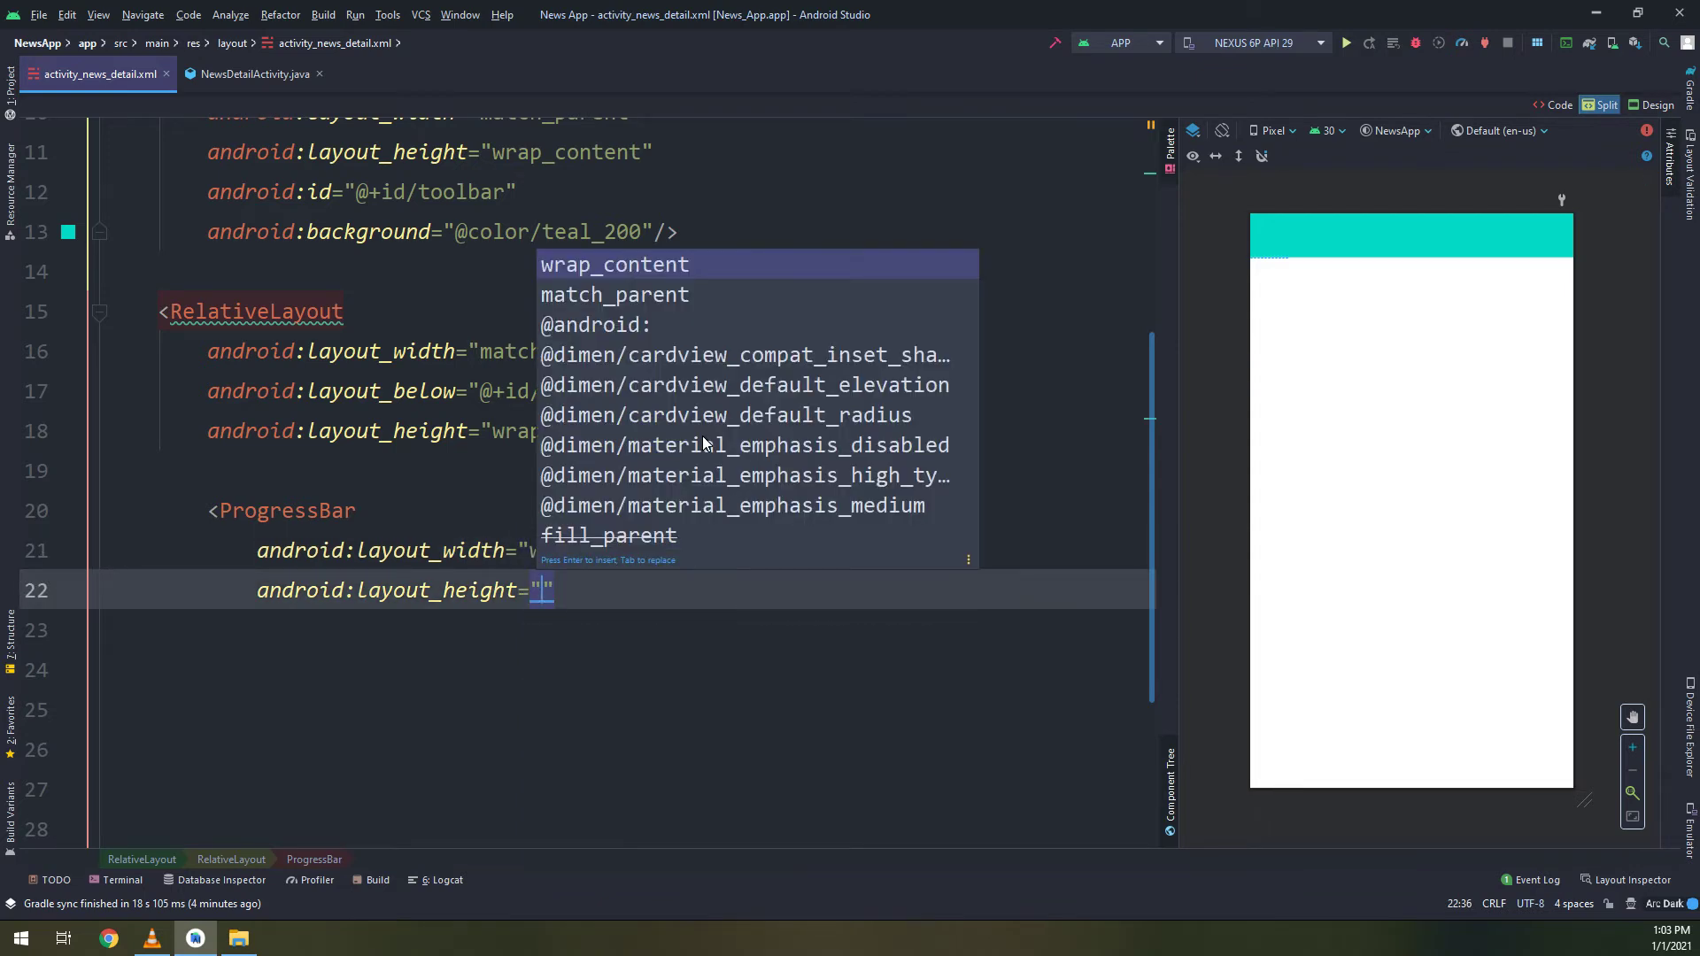
key("Return")
key("Return")
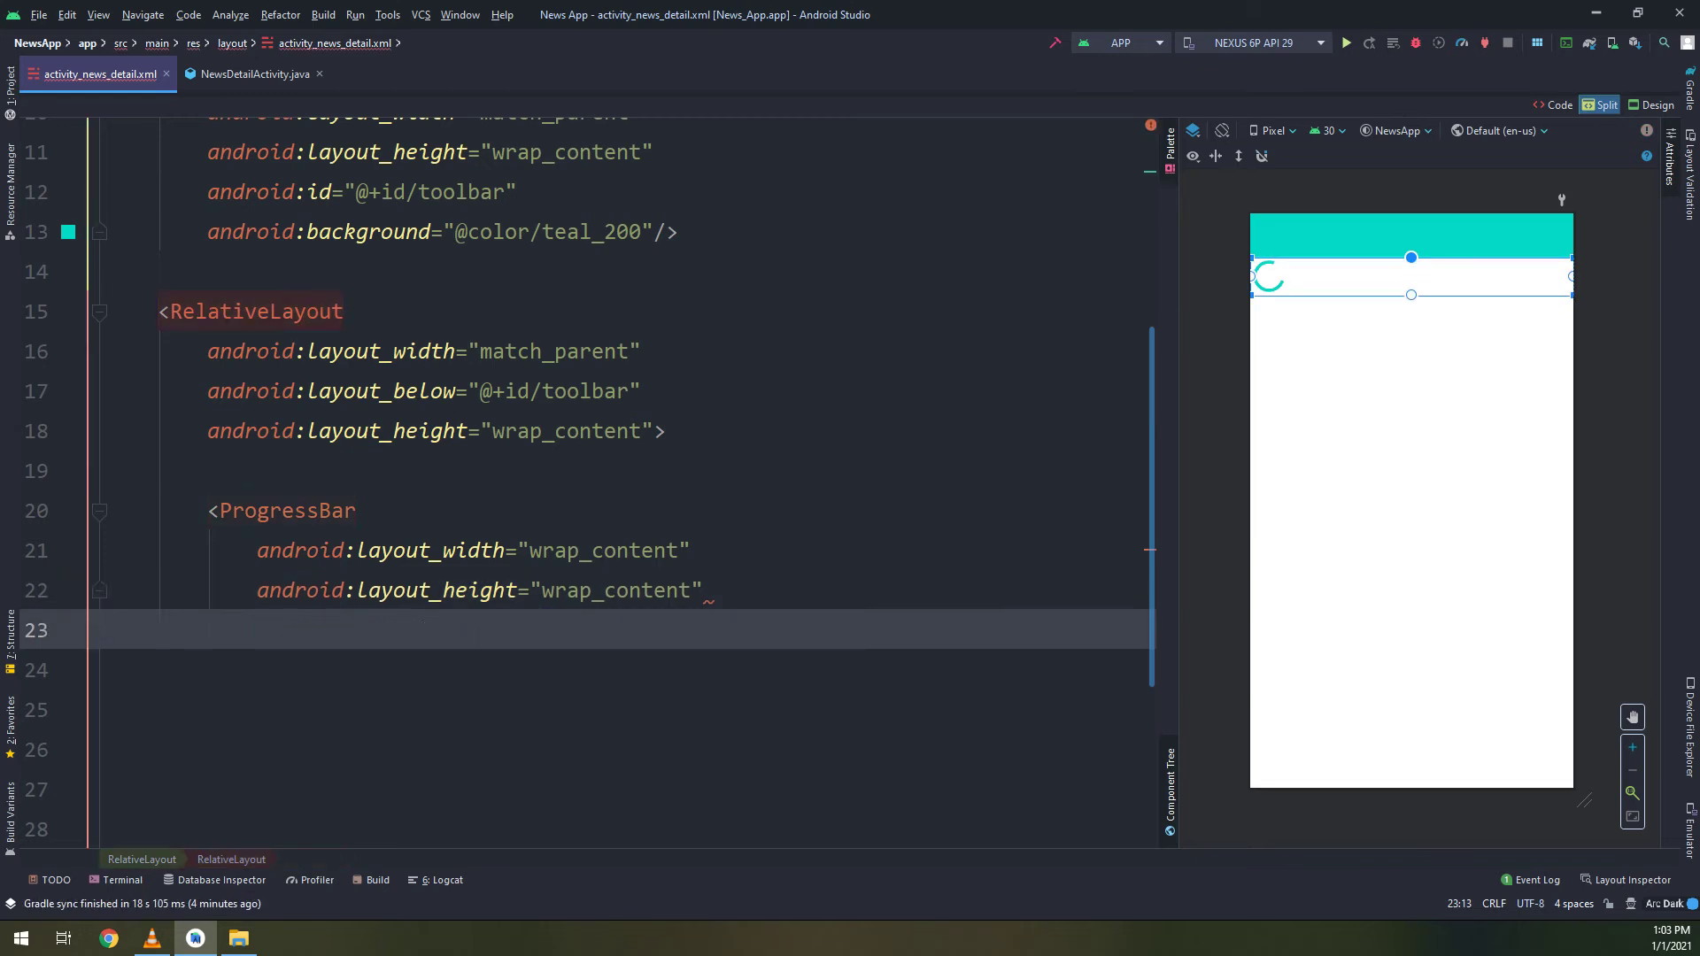
type("vi")
key("Return")
key("Return")
key("Return")
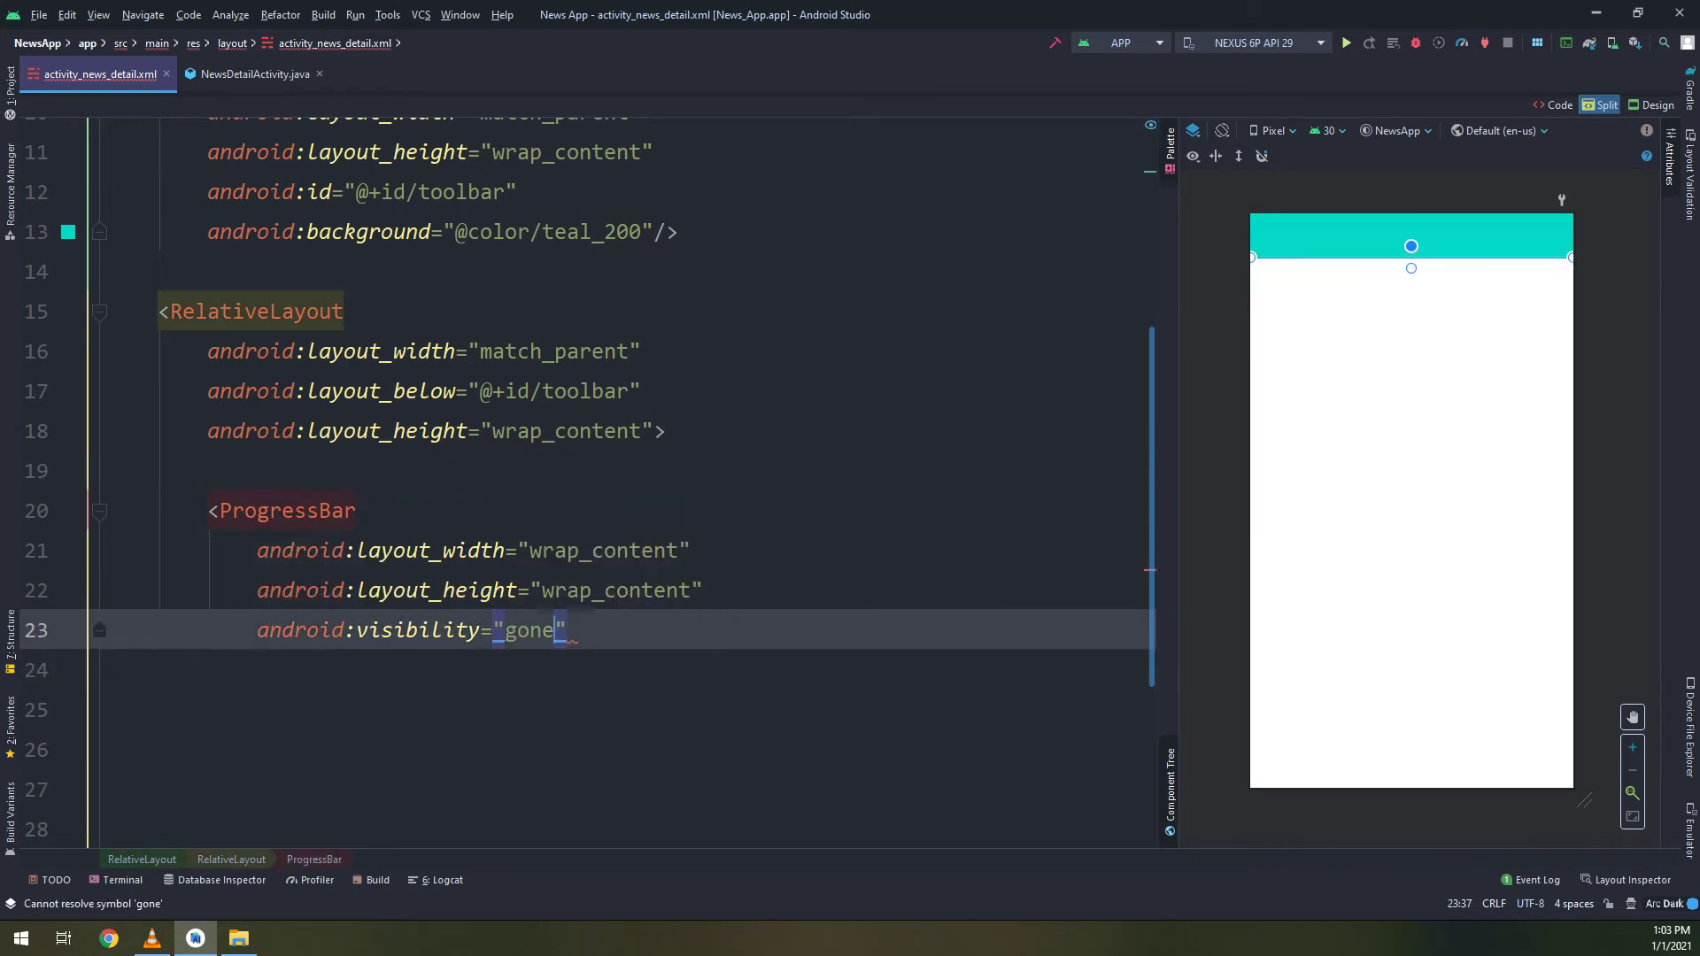
Give the ProgressBar layout_centerHorizontal="true" and a 5dp layout_marginTop.
key("Return")
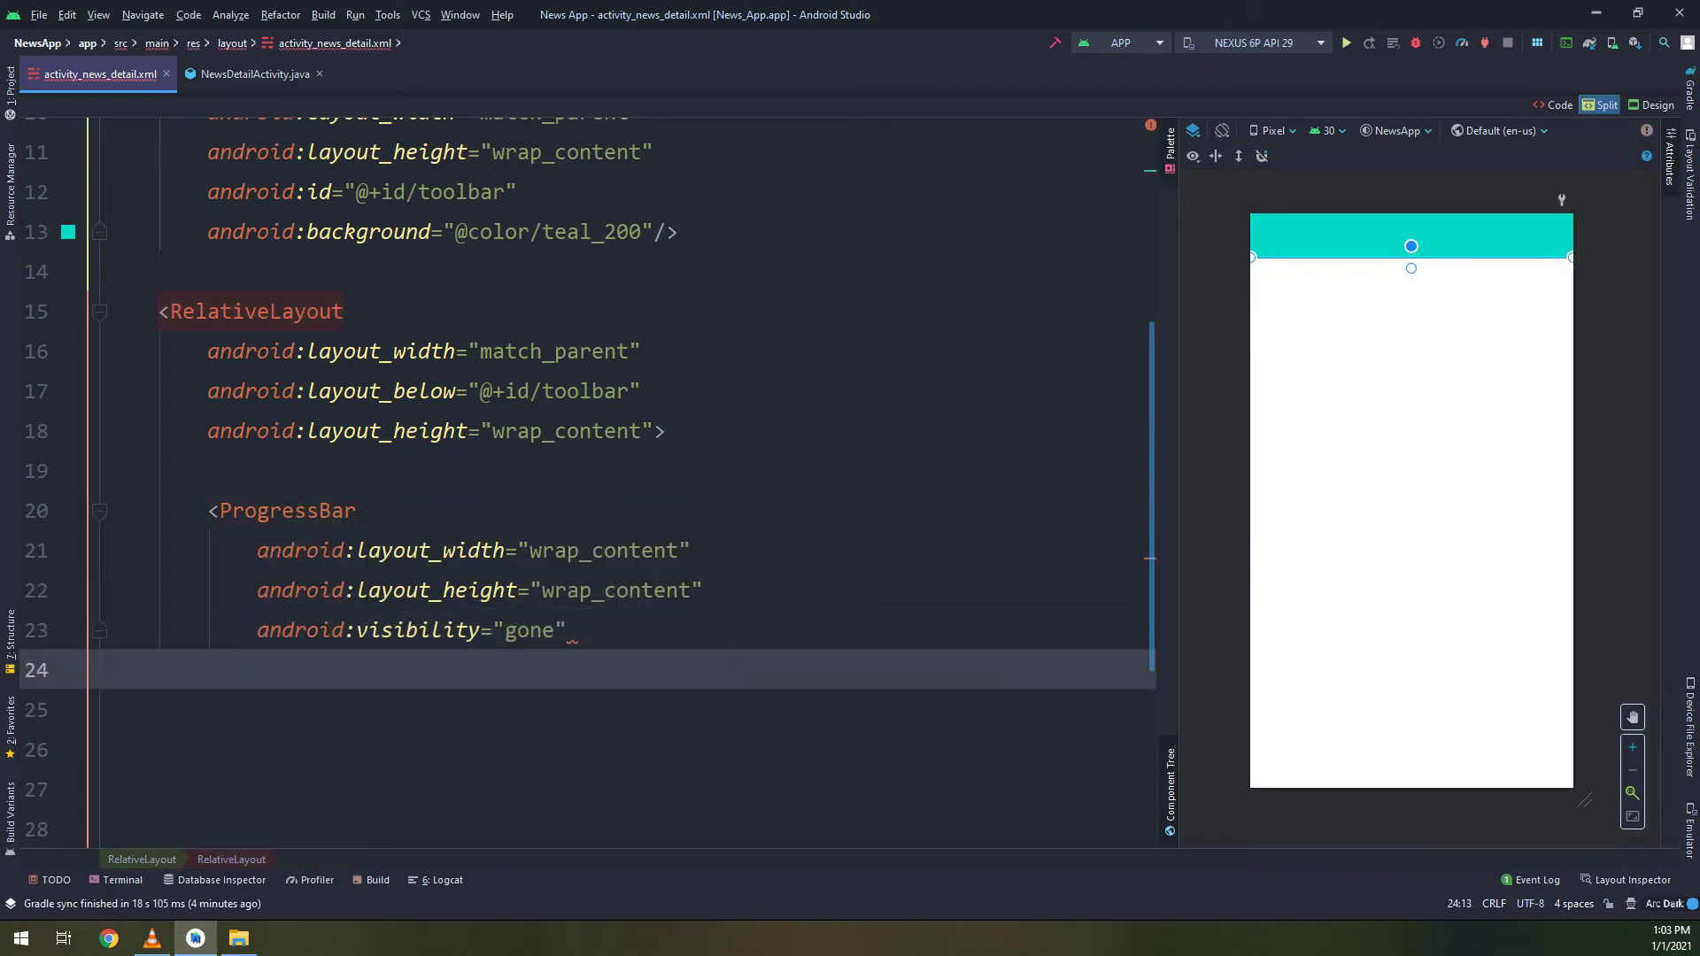
type("enter")
key("Return")
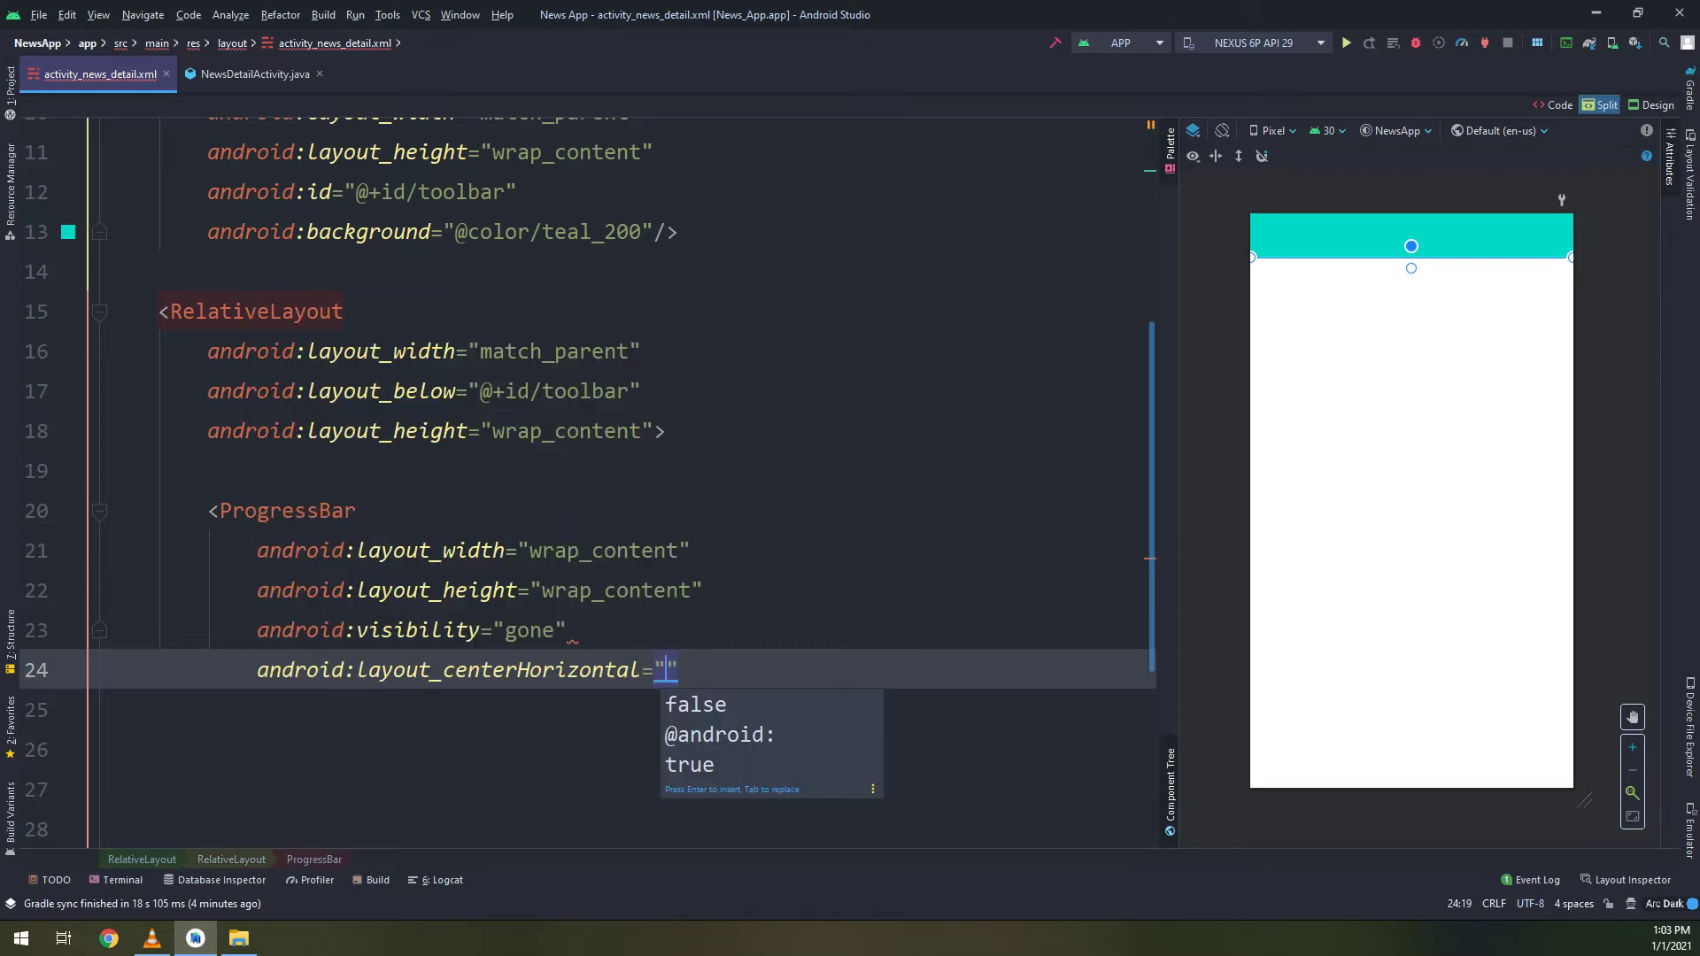
type("tru")
key("Return")
key("Return")
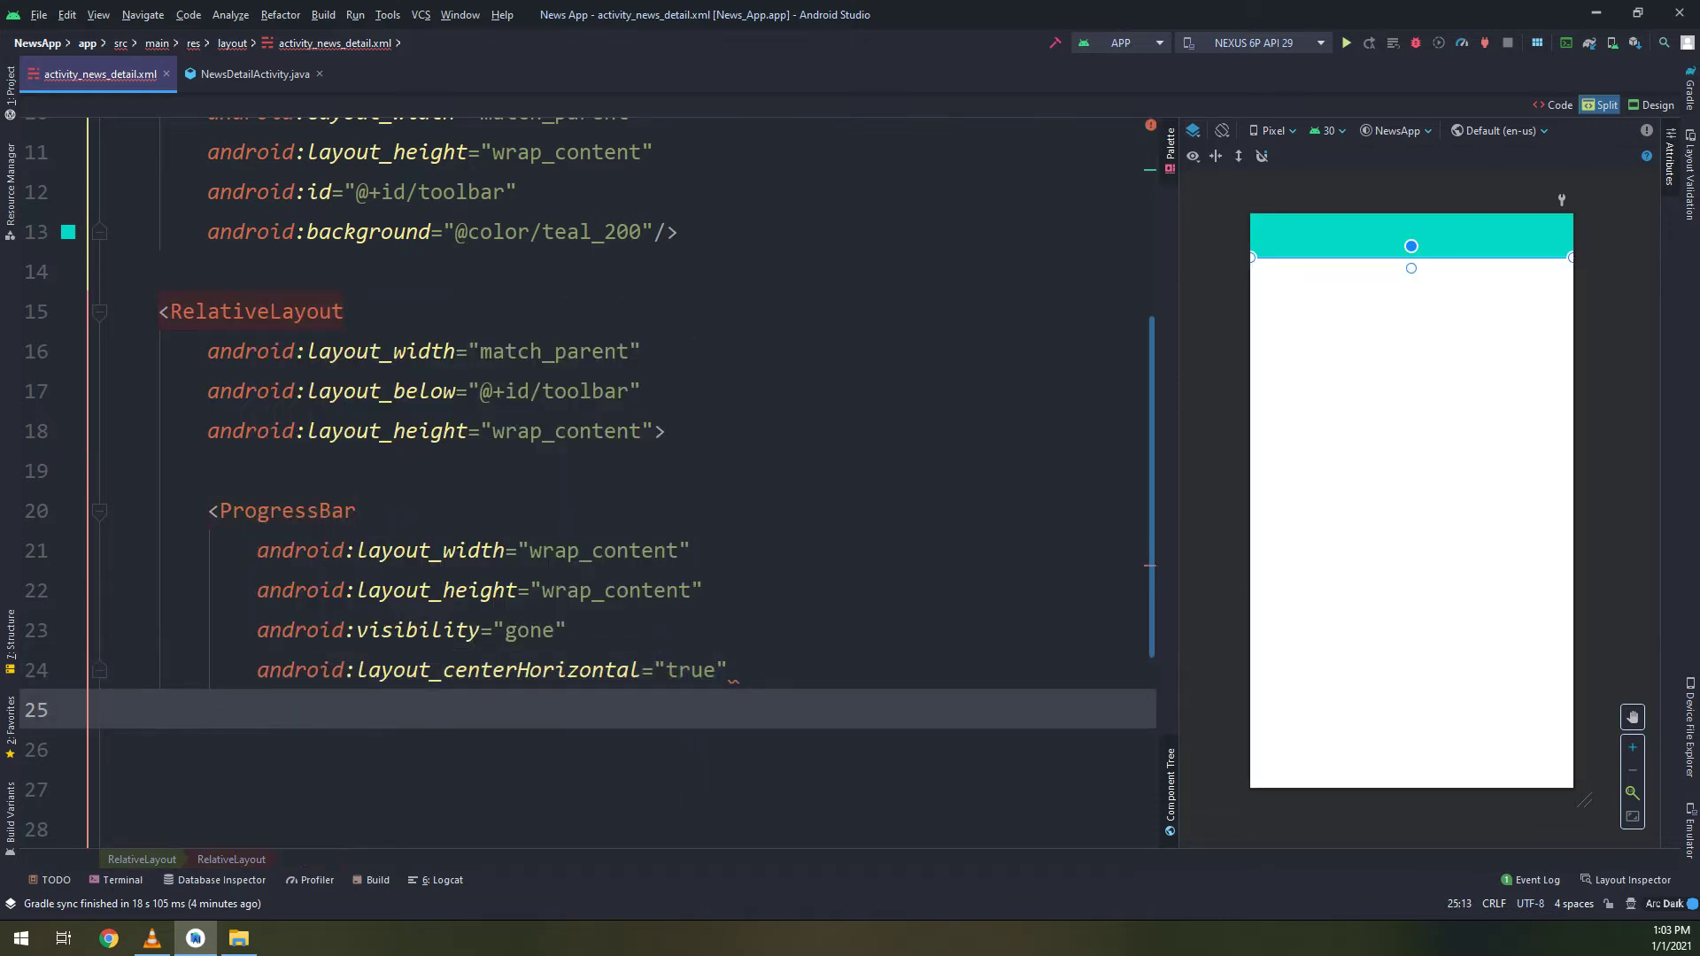
type("margin")
key("Down")
key("Down")
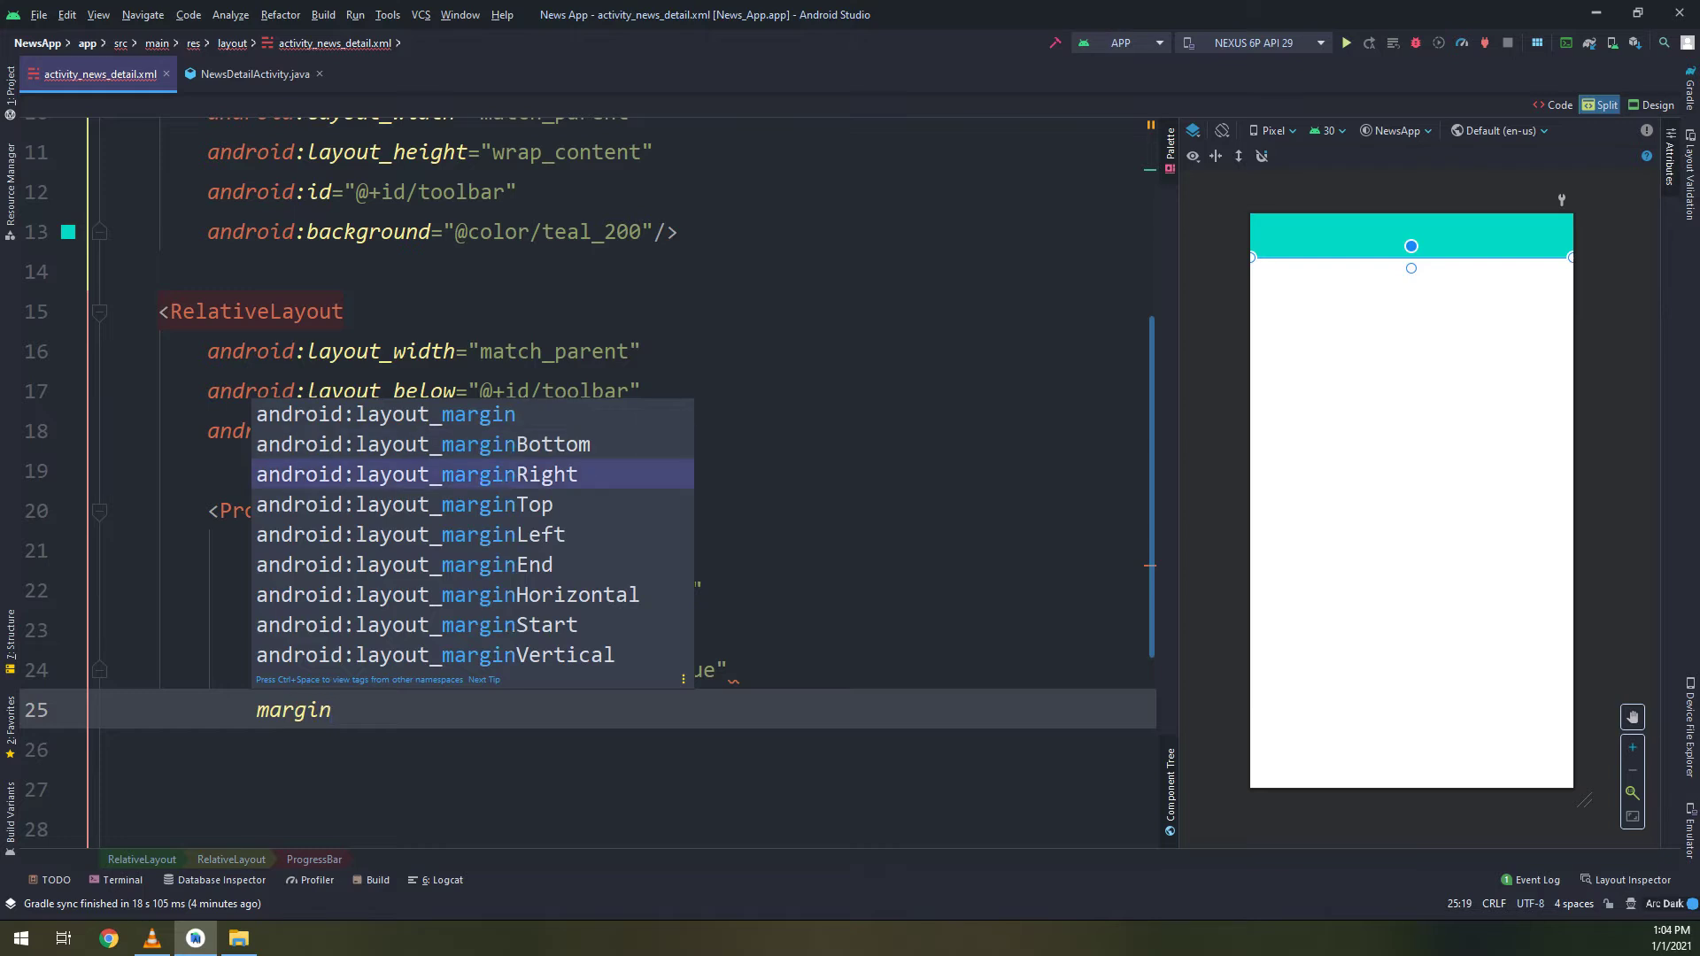
key("Down")
key("Return")
type("5dp")
key("Return")
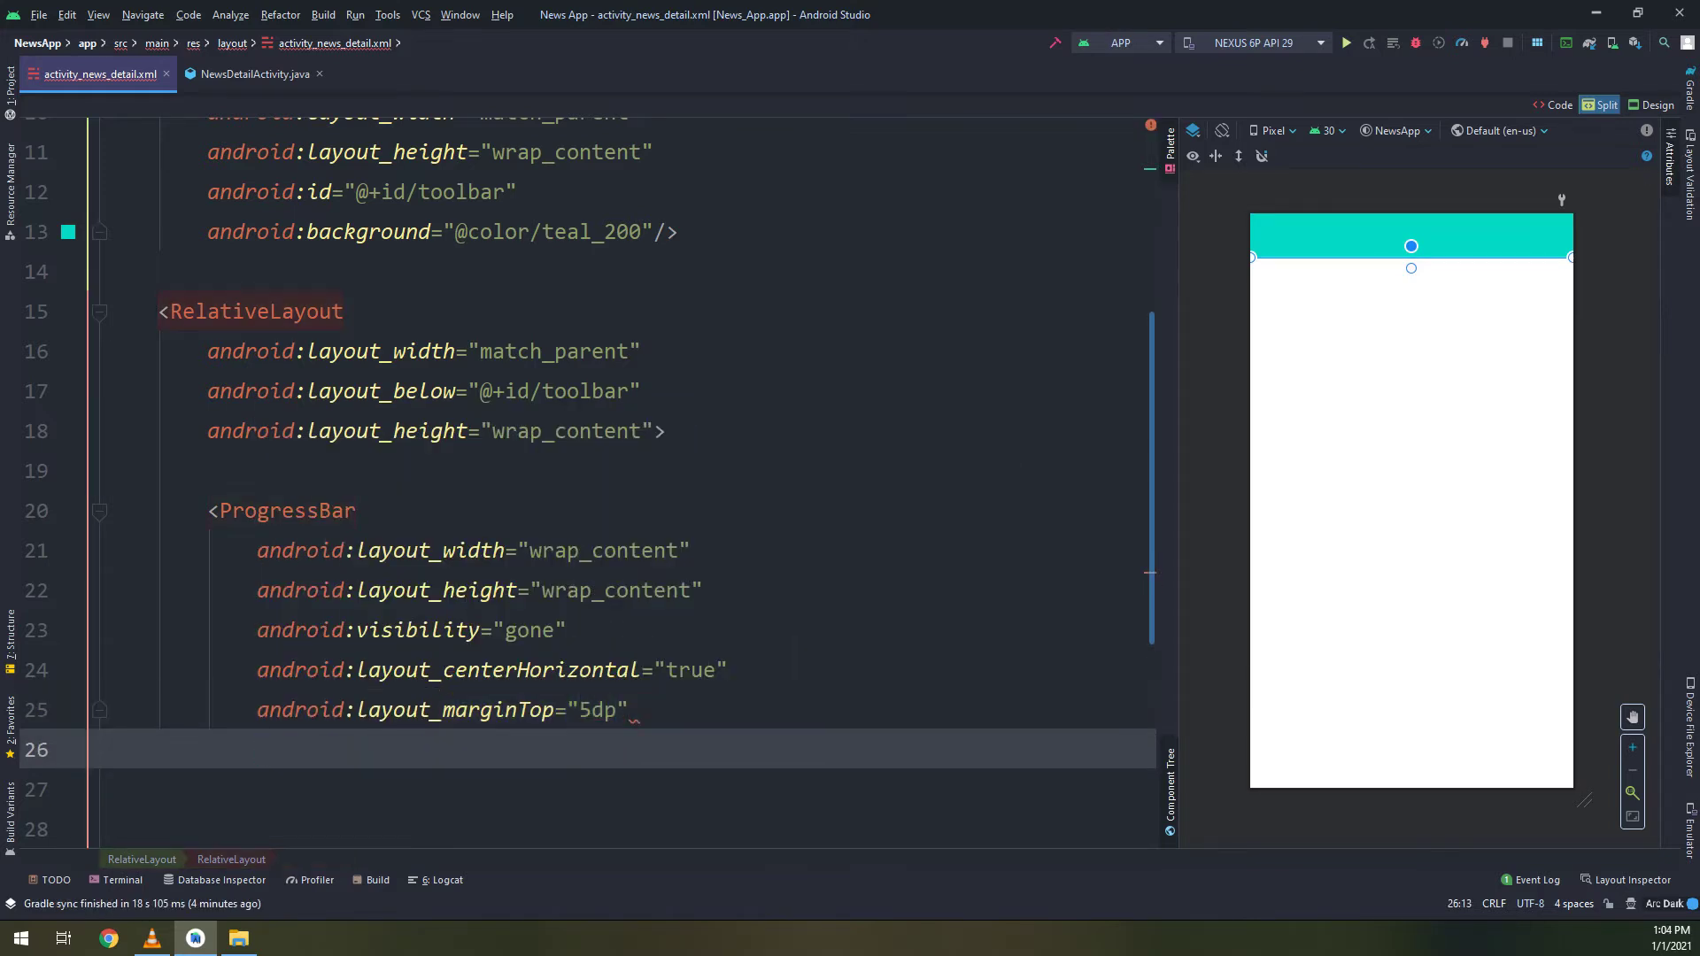
type("inter")
key("BackSpace")
key("BackSpace")
key("BackSpace")
type("der")
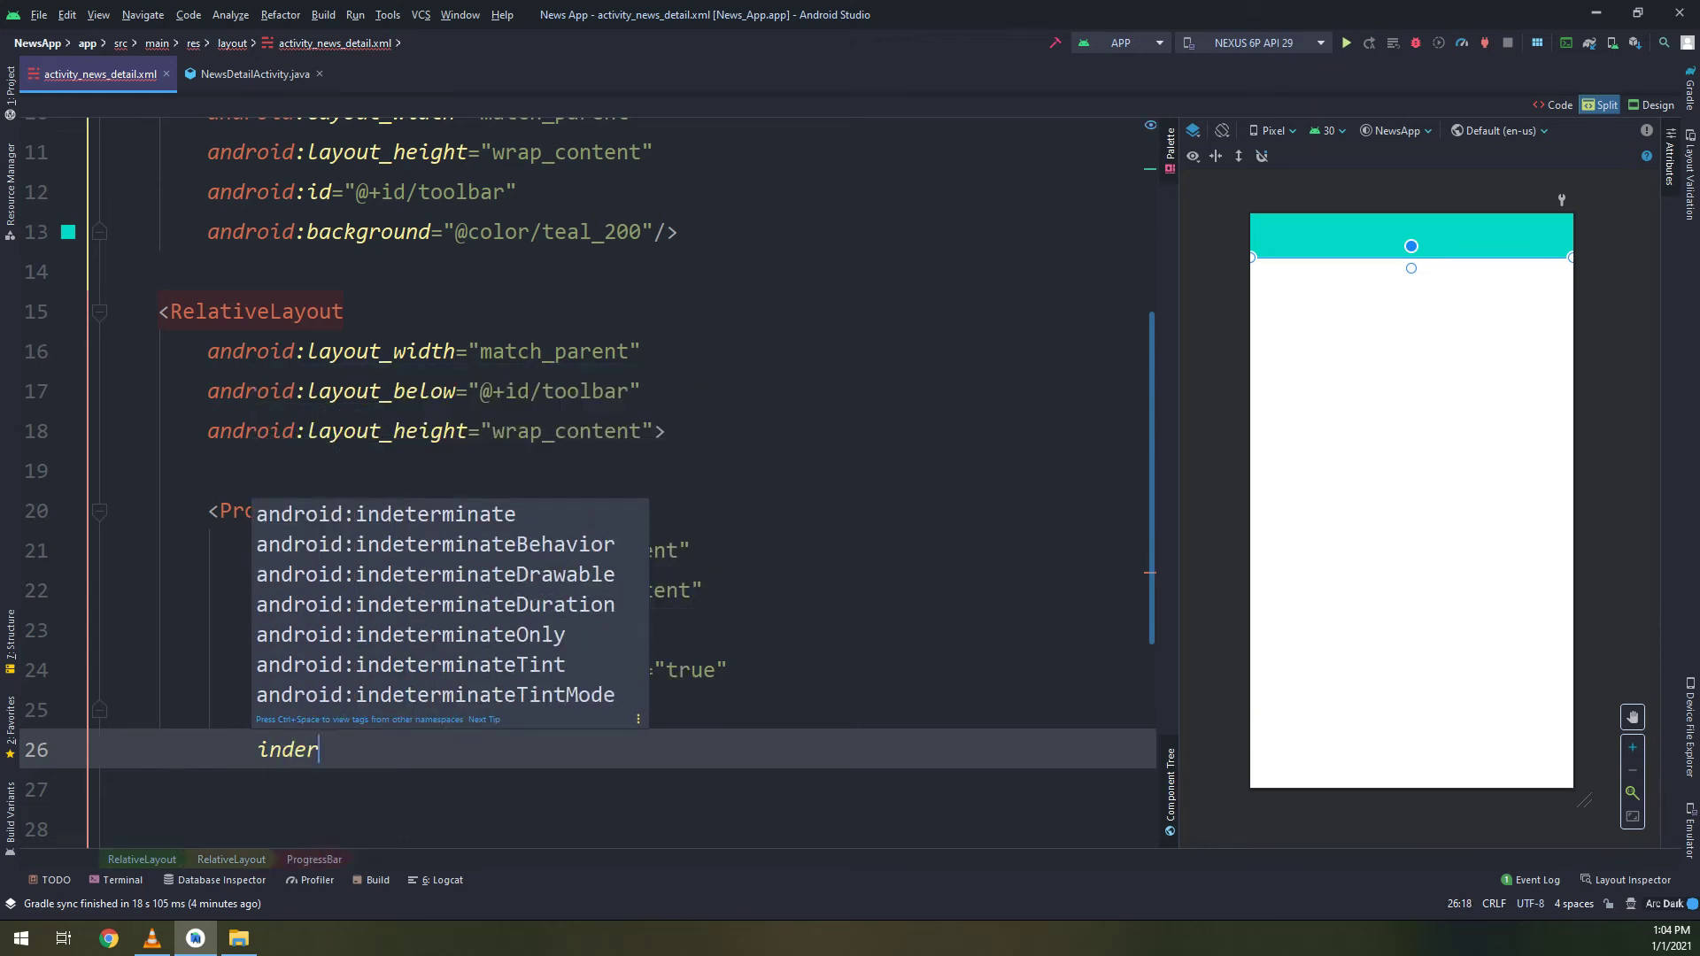
key("Down")
key("Down")
key("Down")
key("Down")
key("Down")
key("Return")
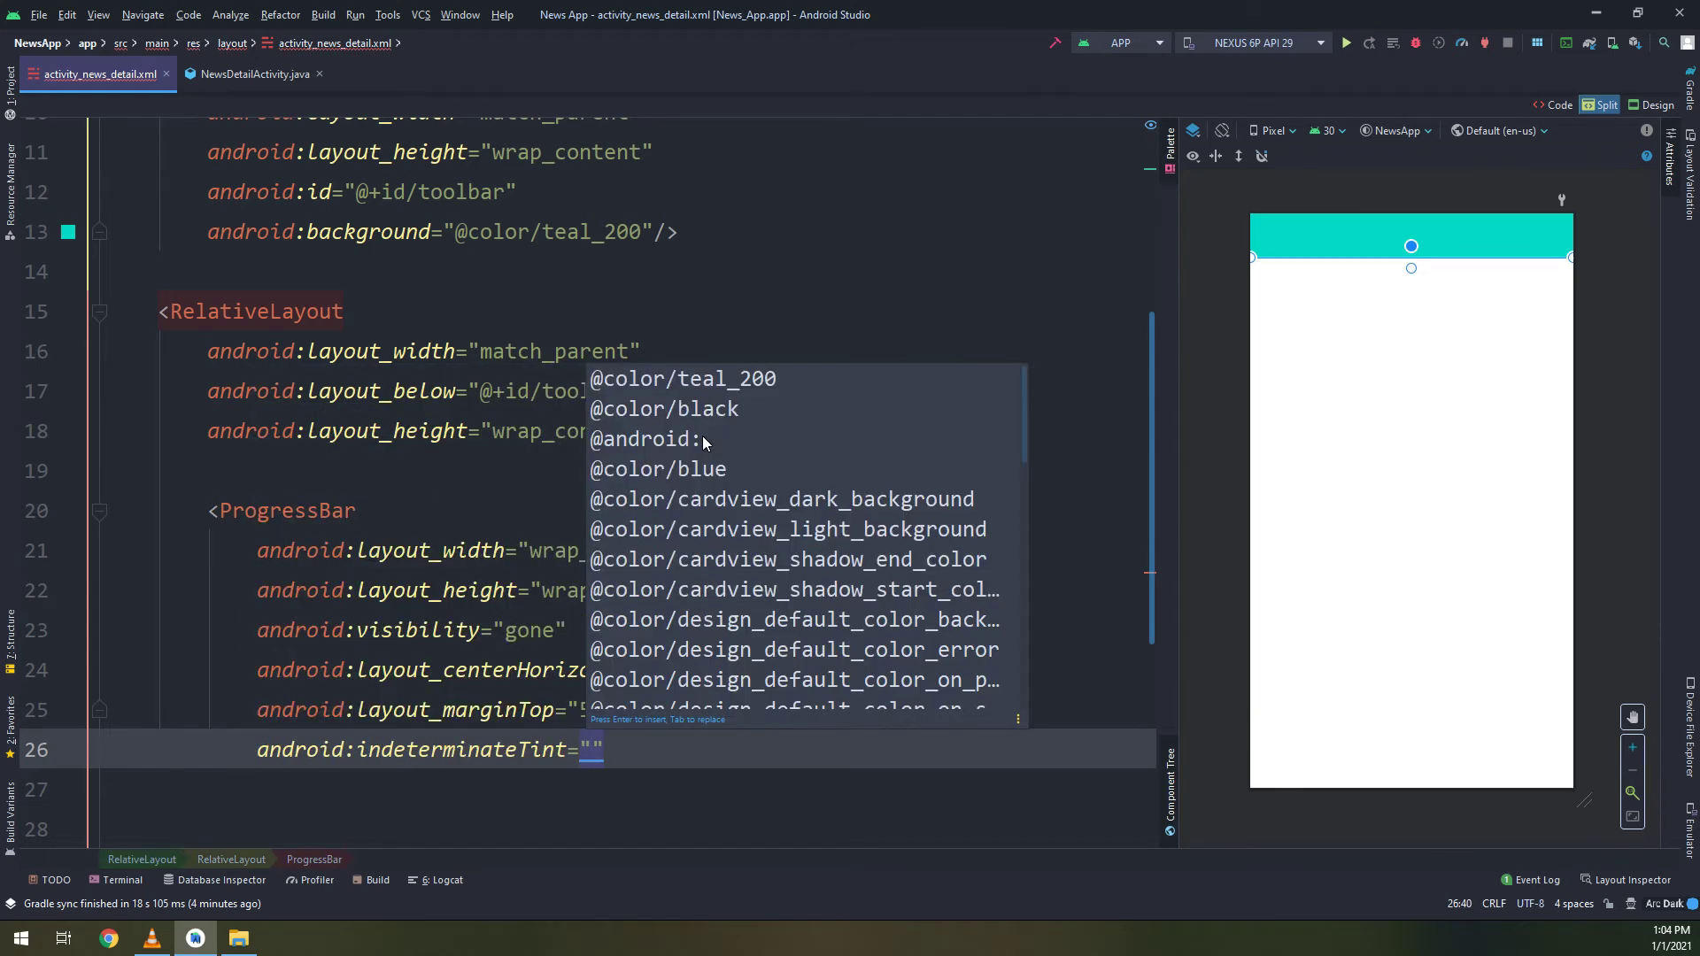
type("@color")
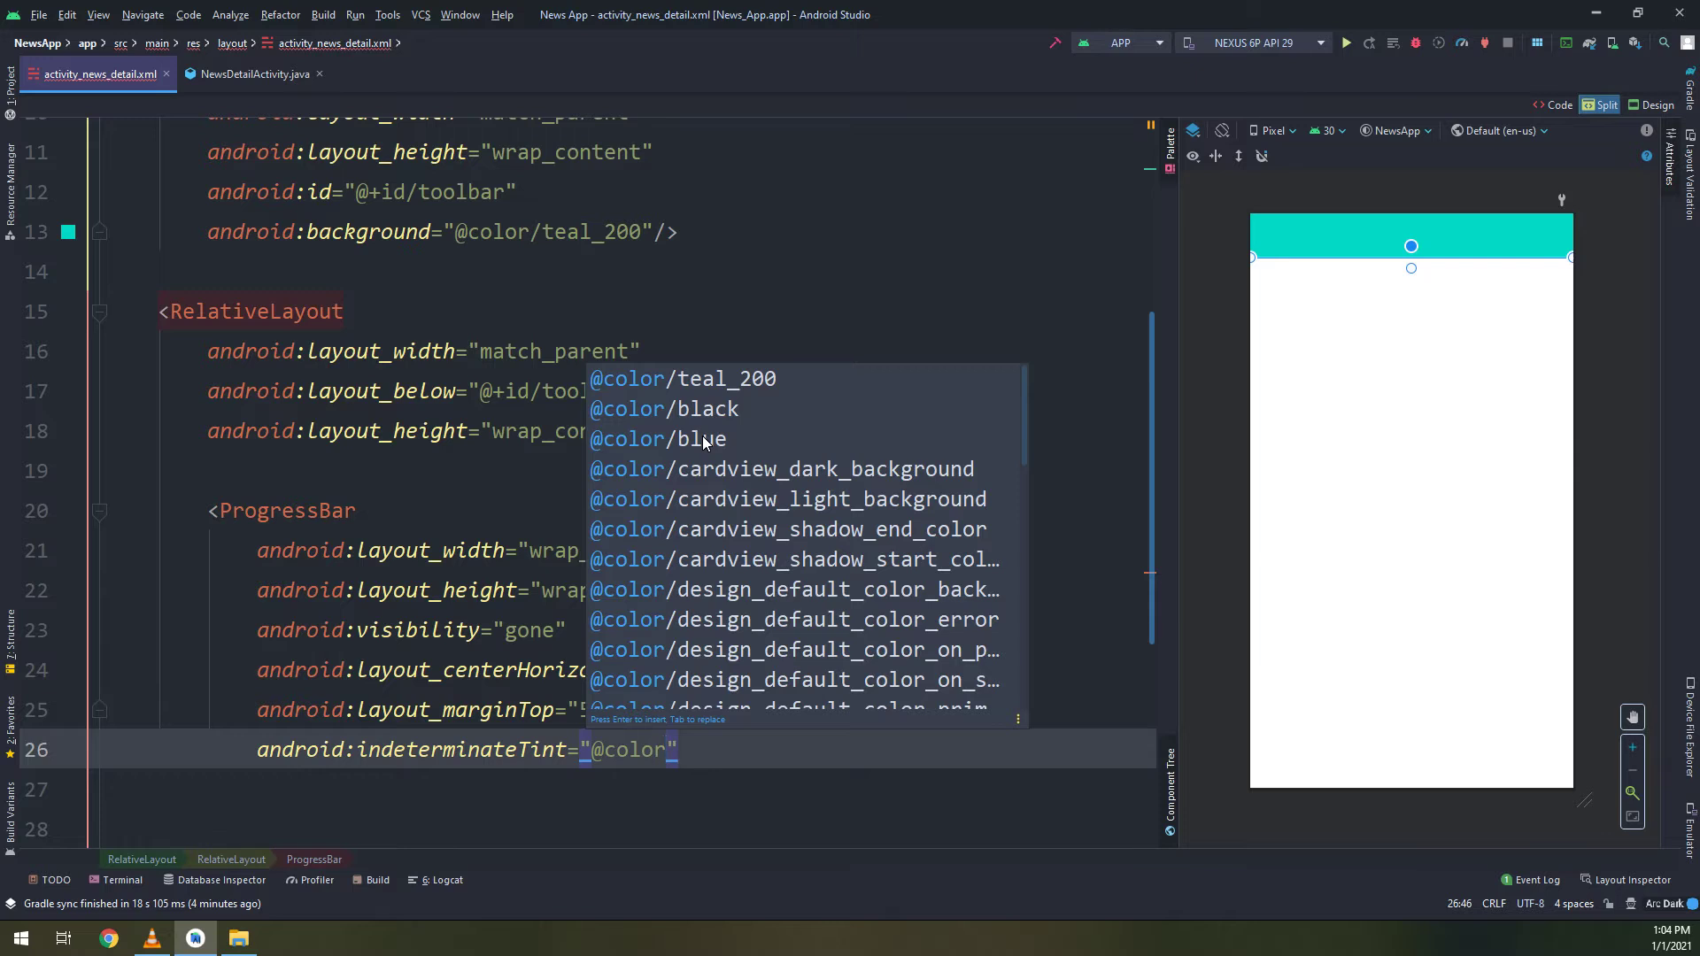
type("/pri")
key("BackSpace")
key("BackSpace")
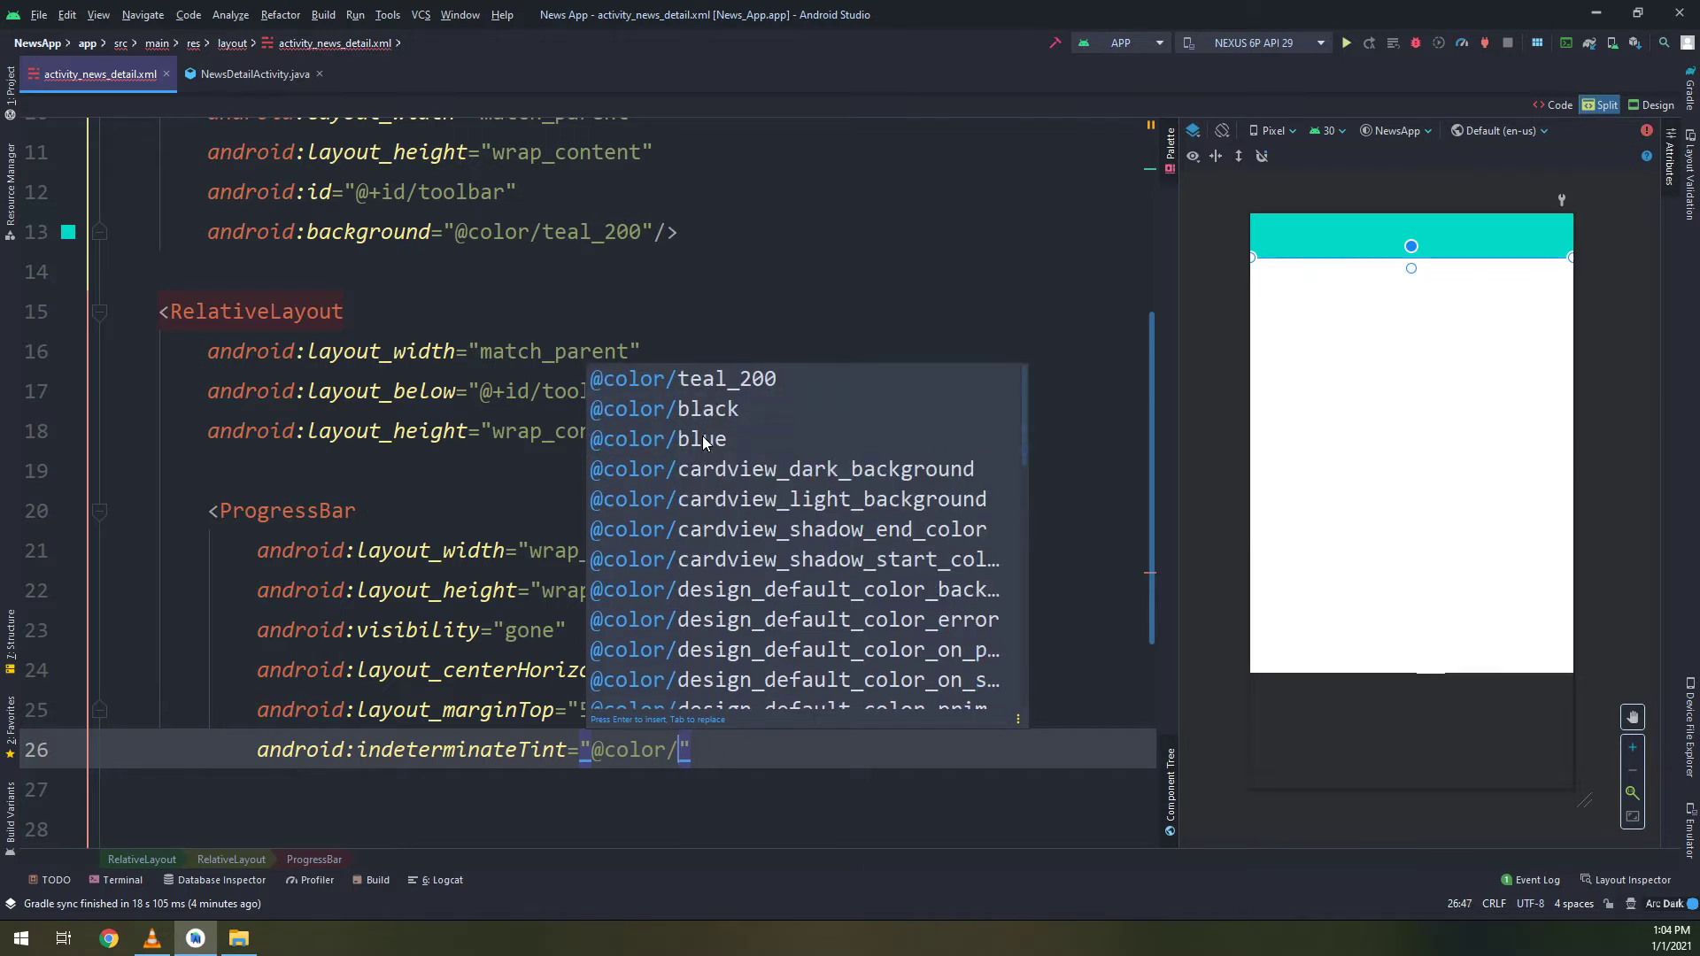
key("Down")
key("Down")
key("Return")
key("Return")
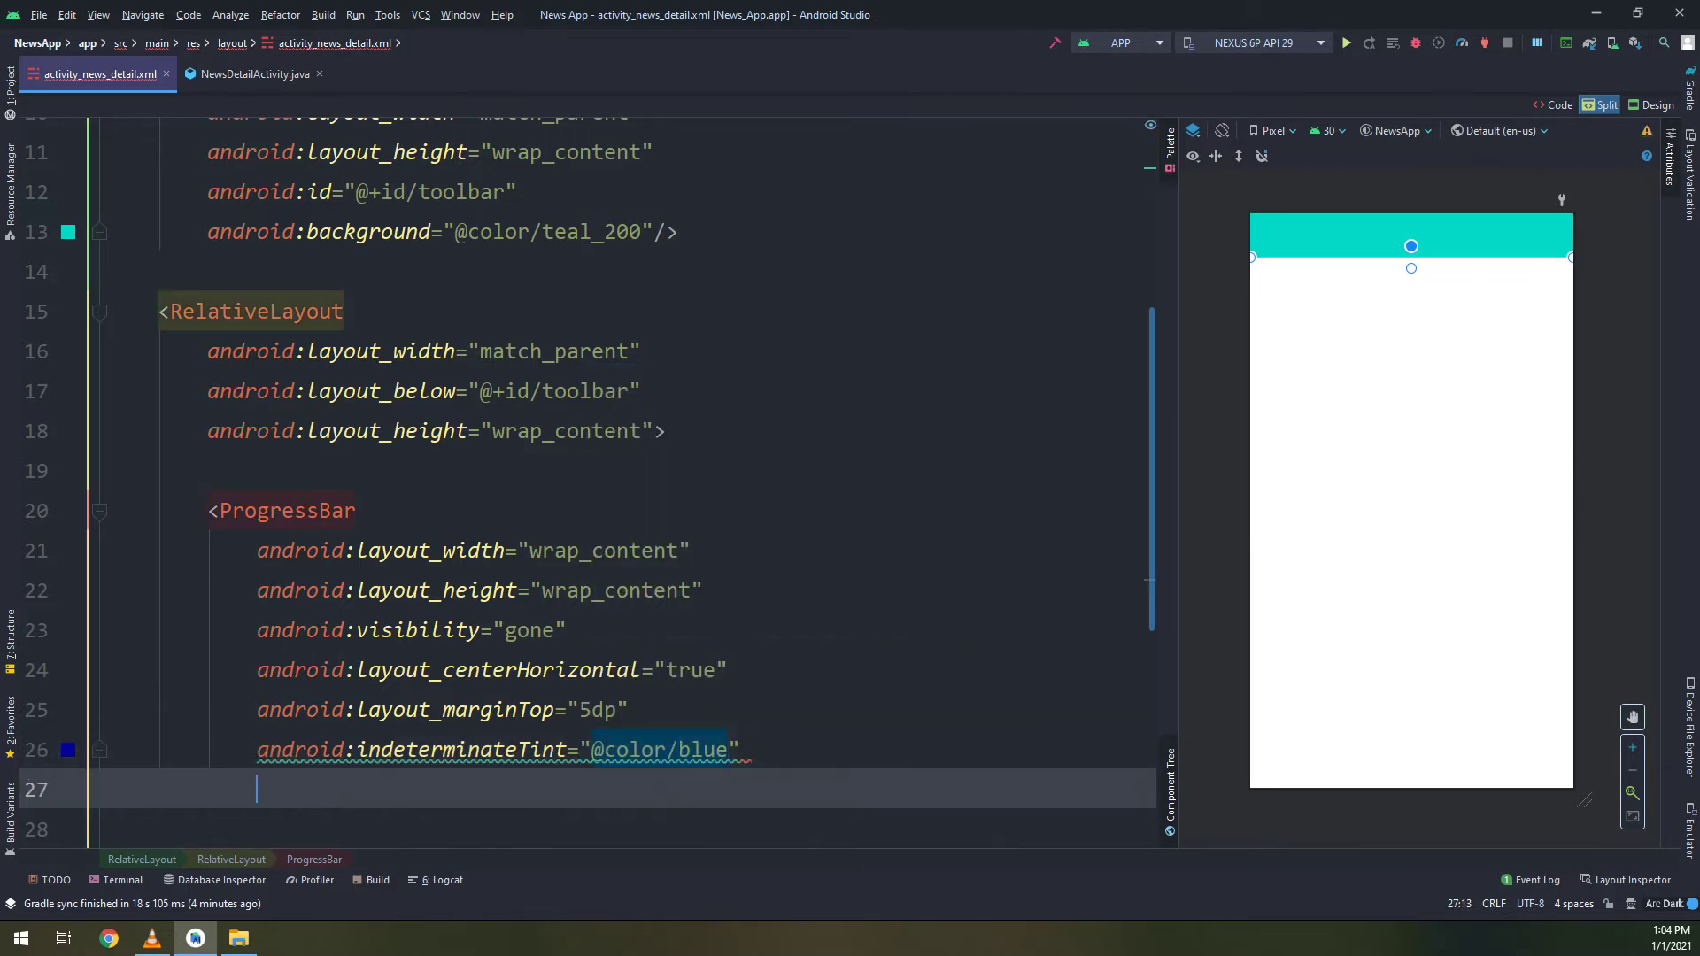
key("BackSpace")
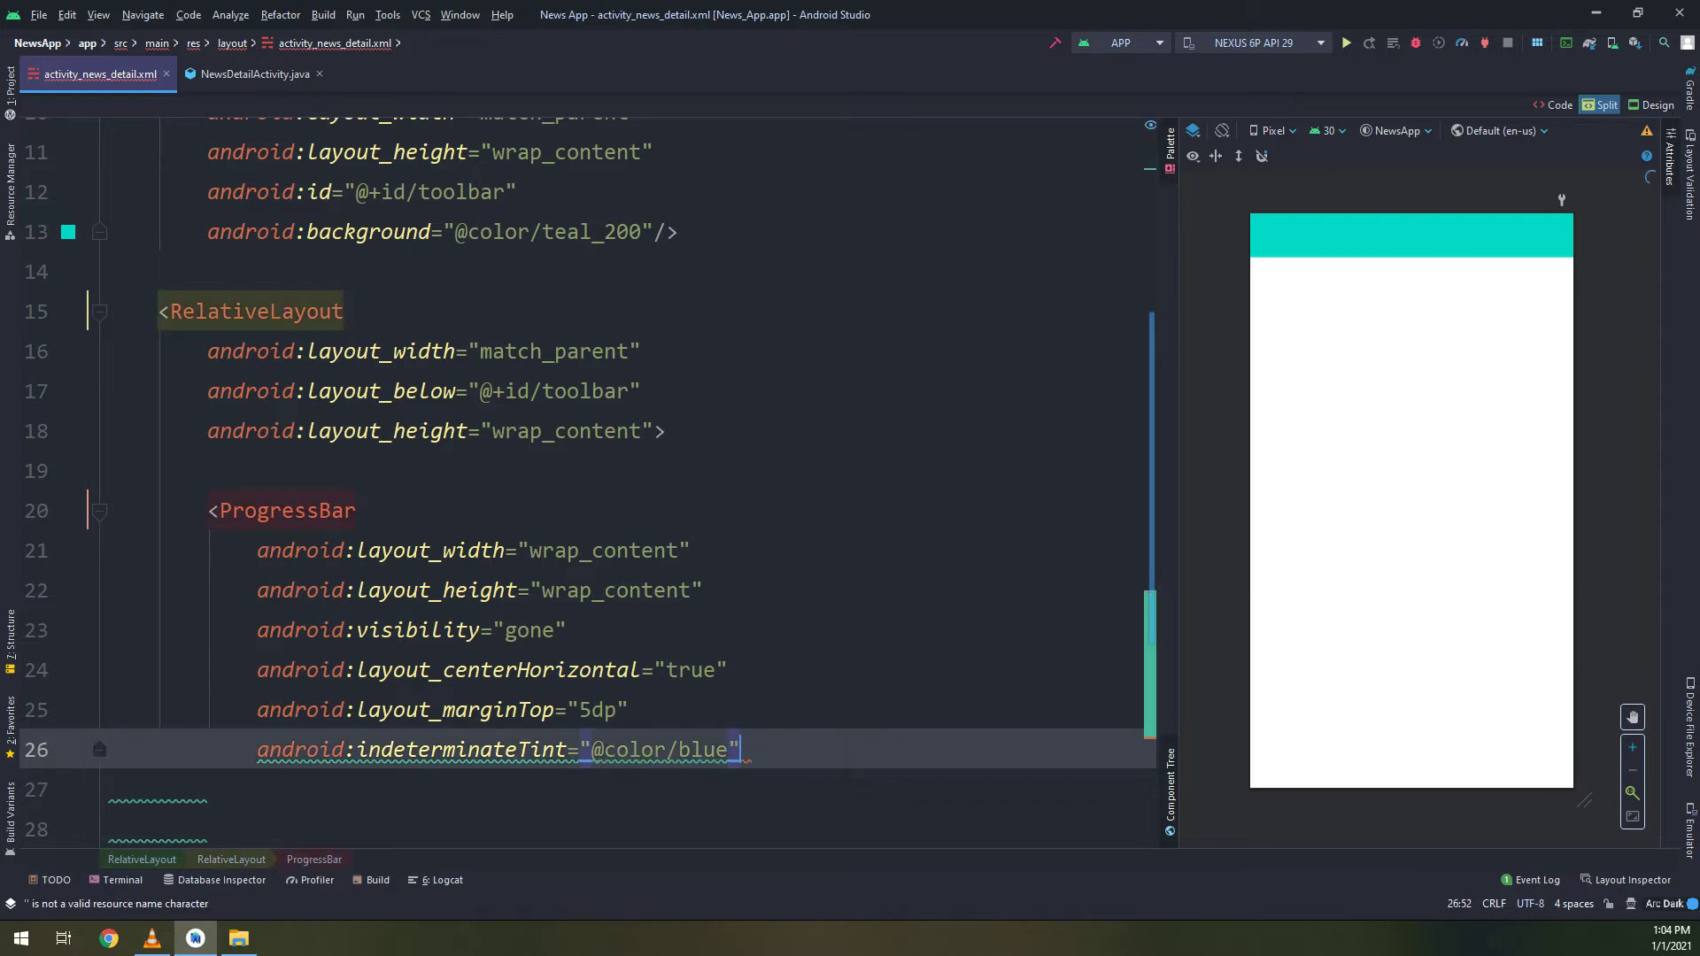
type("/")
Add a NestedScrollView with match_parent width, wrap_content height and blank lines inside.
key("Return")
key("Return")
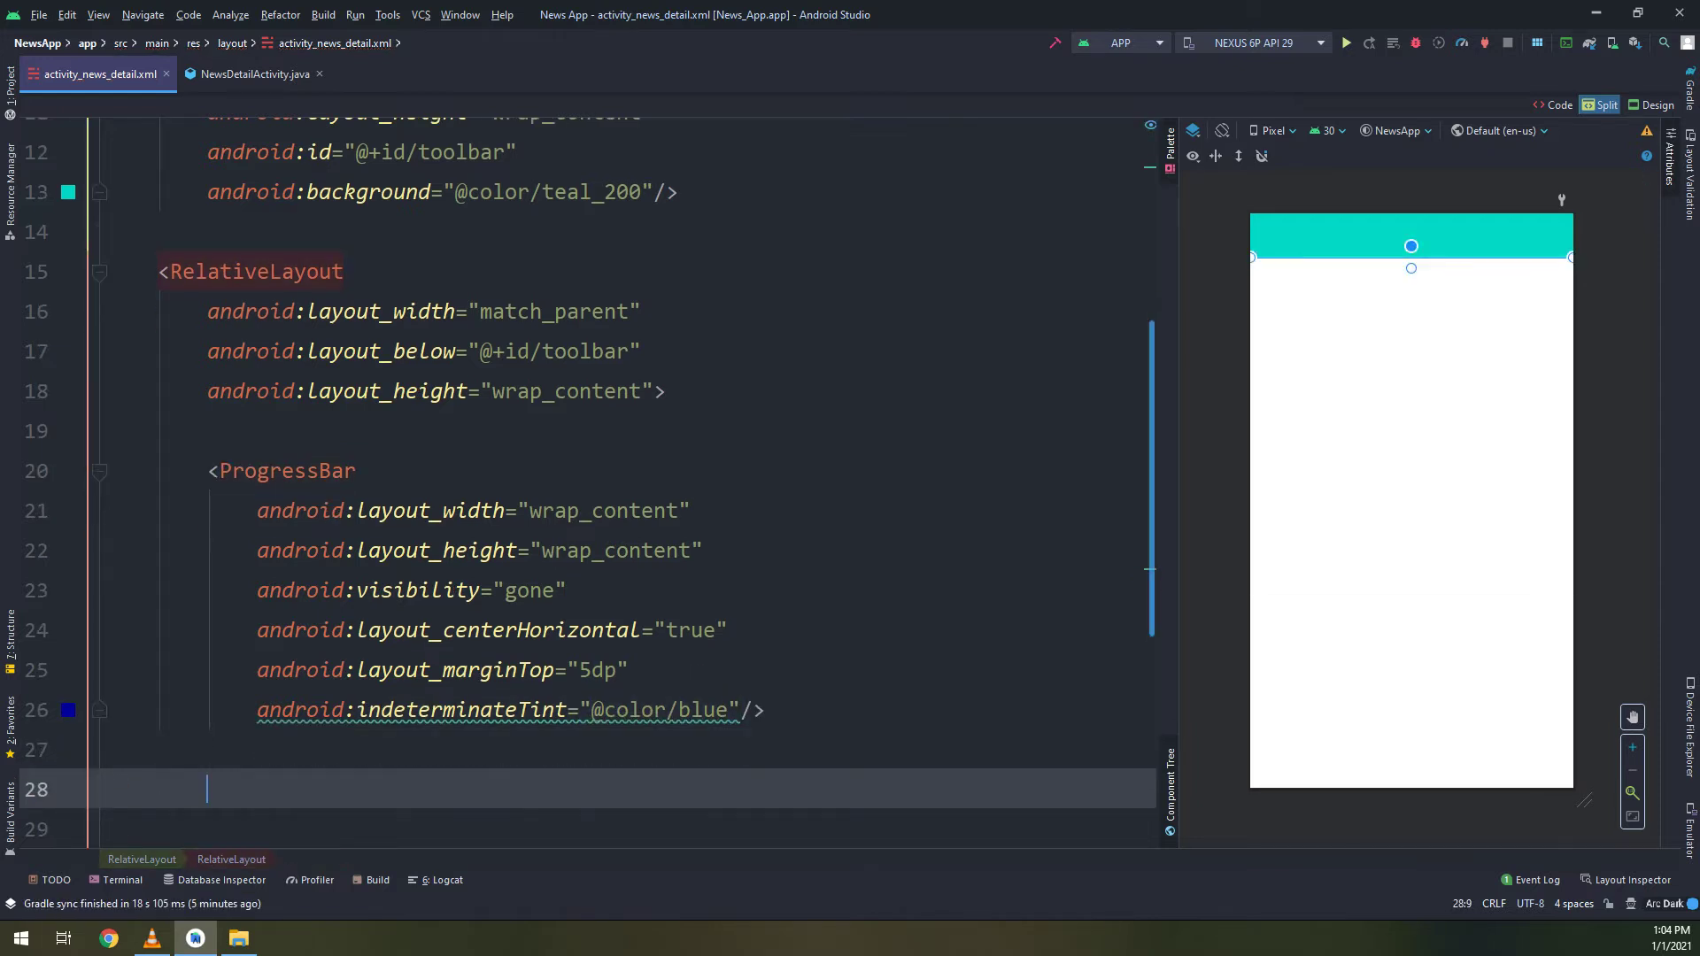
type("<Nest")
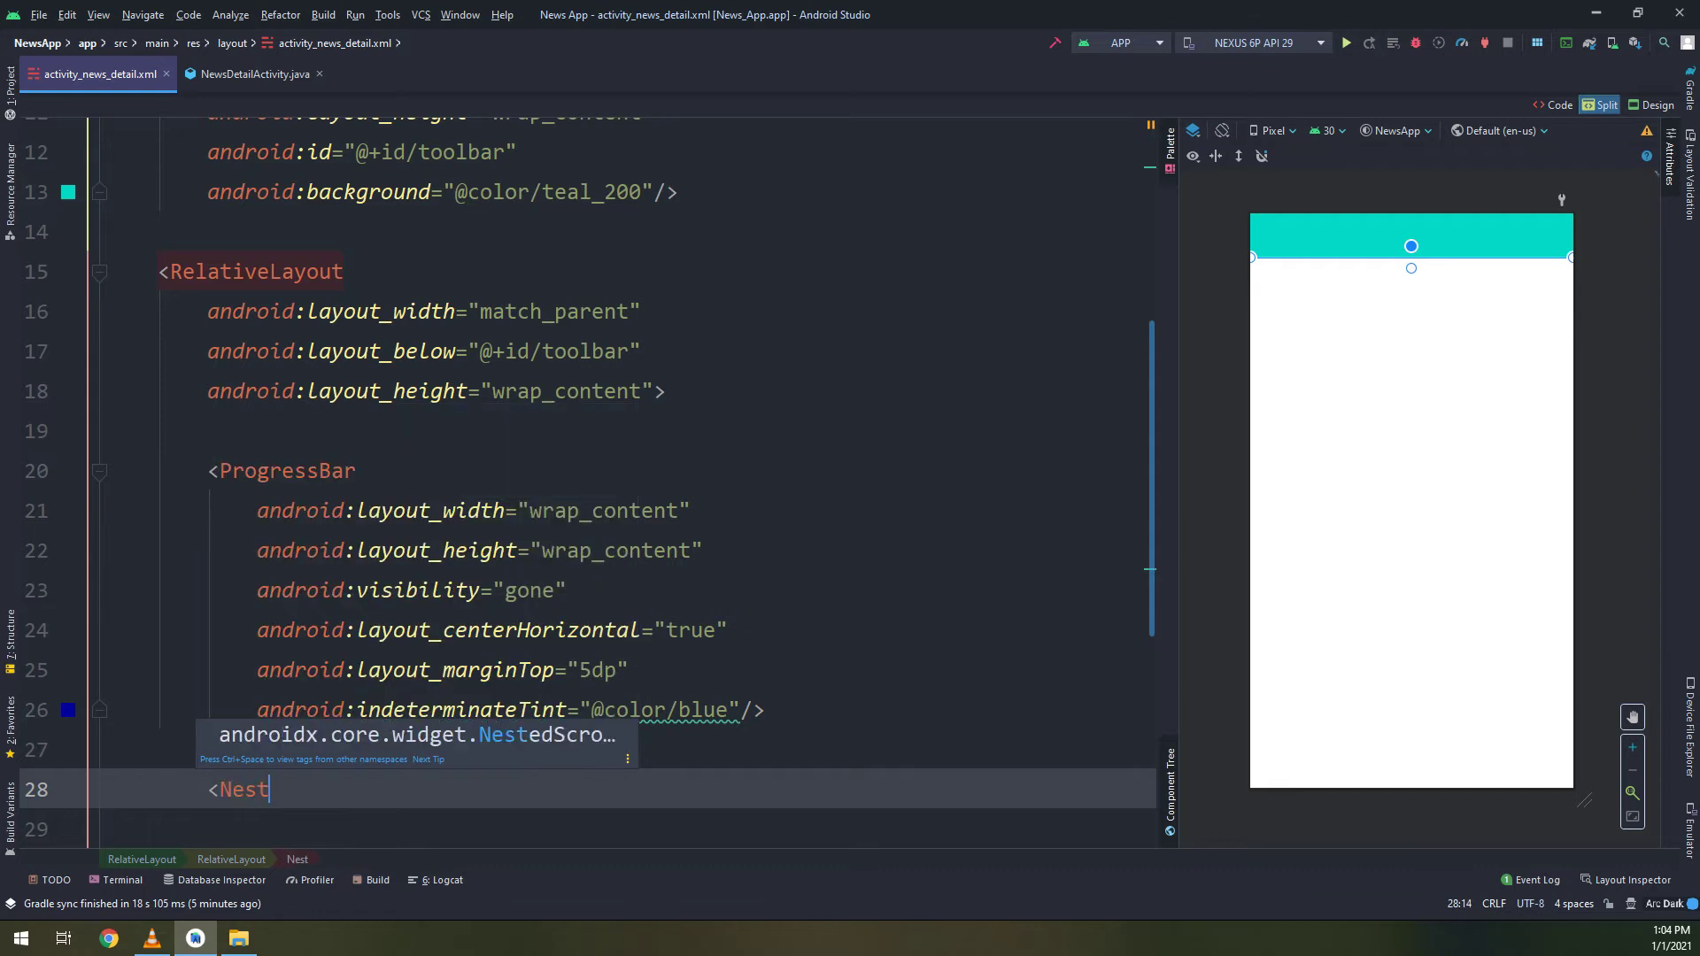
key("Return")
type("match")
key("Return")
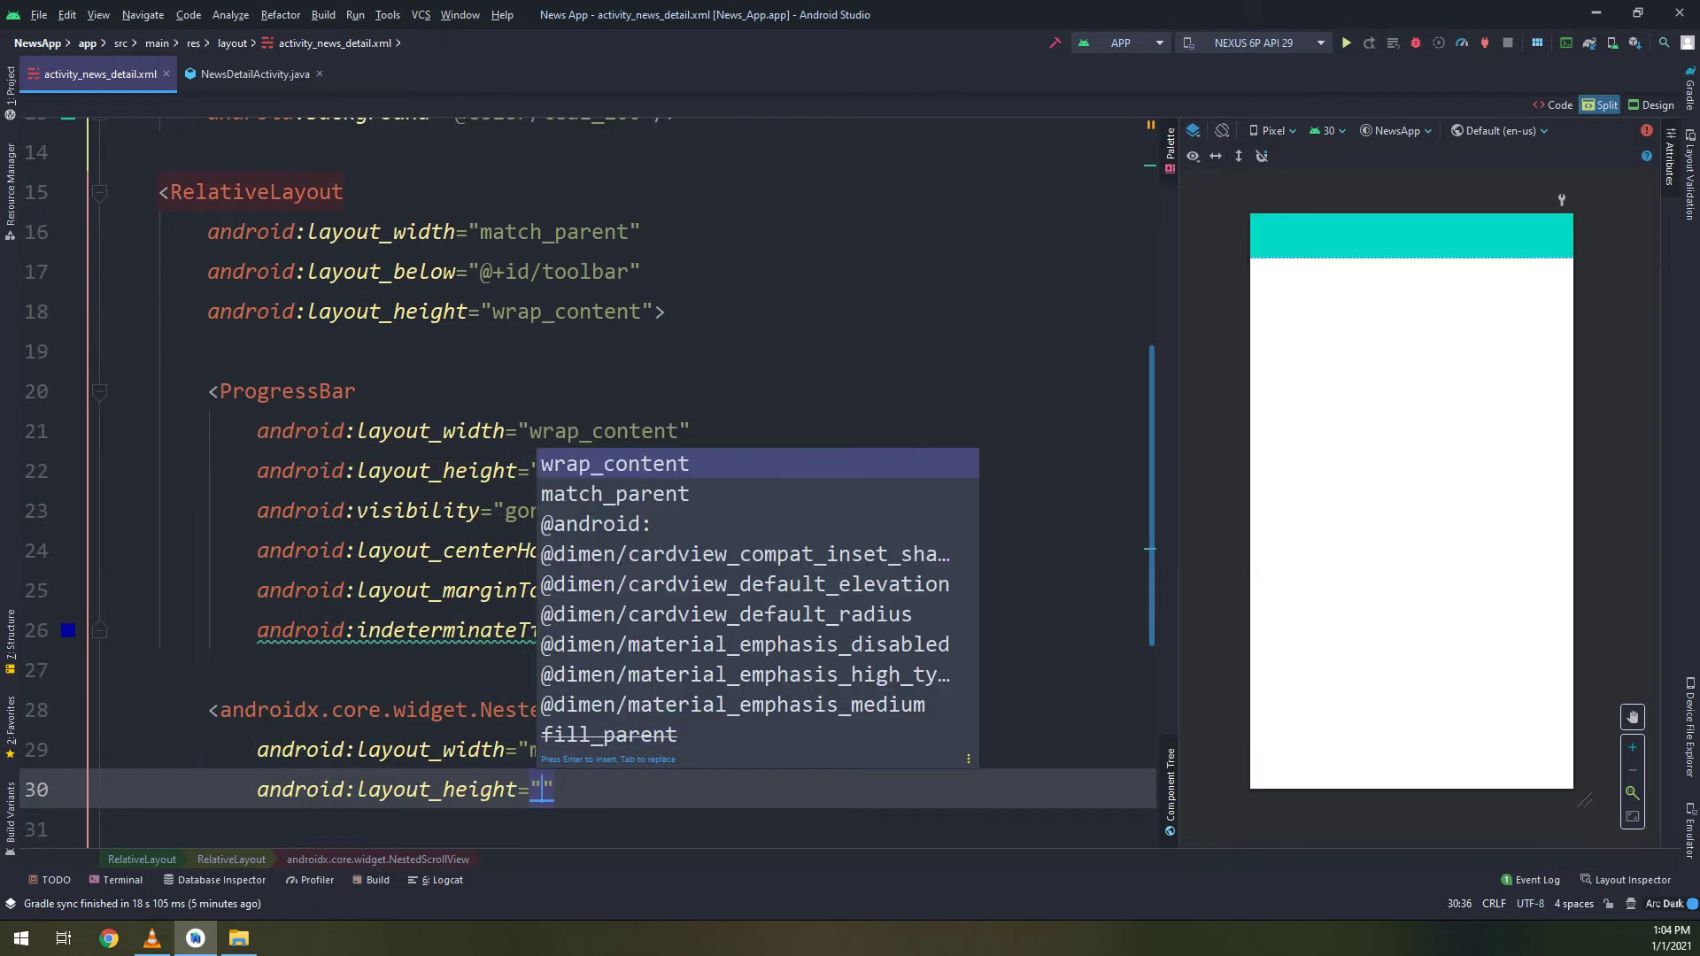
type("w")
key("Return")
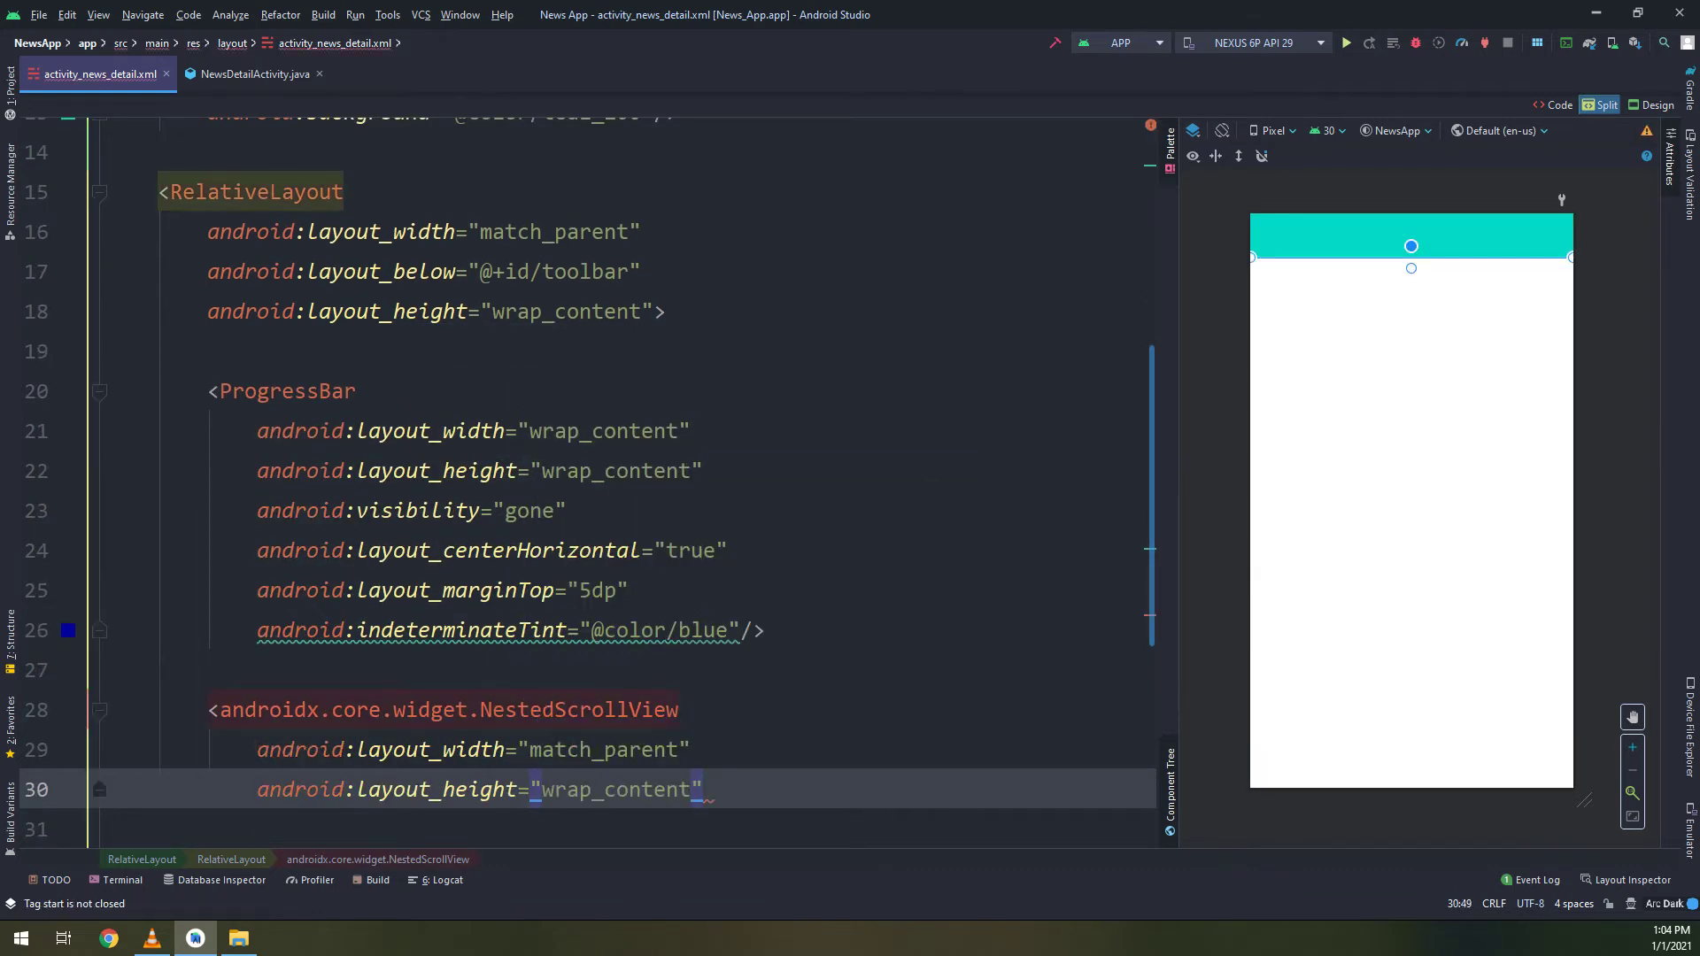
type(">")
key("Return")
key("Return")
key("Return")
key("Return")
key("Return")
key("Return")
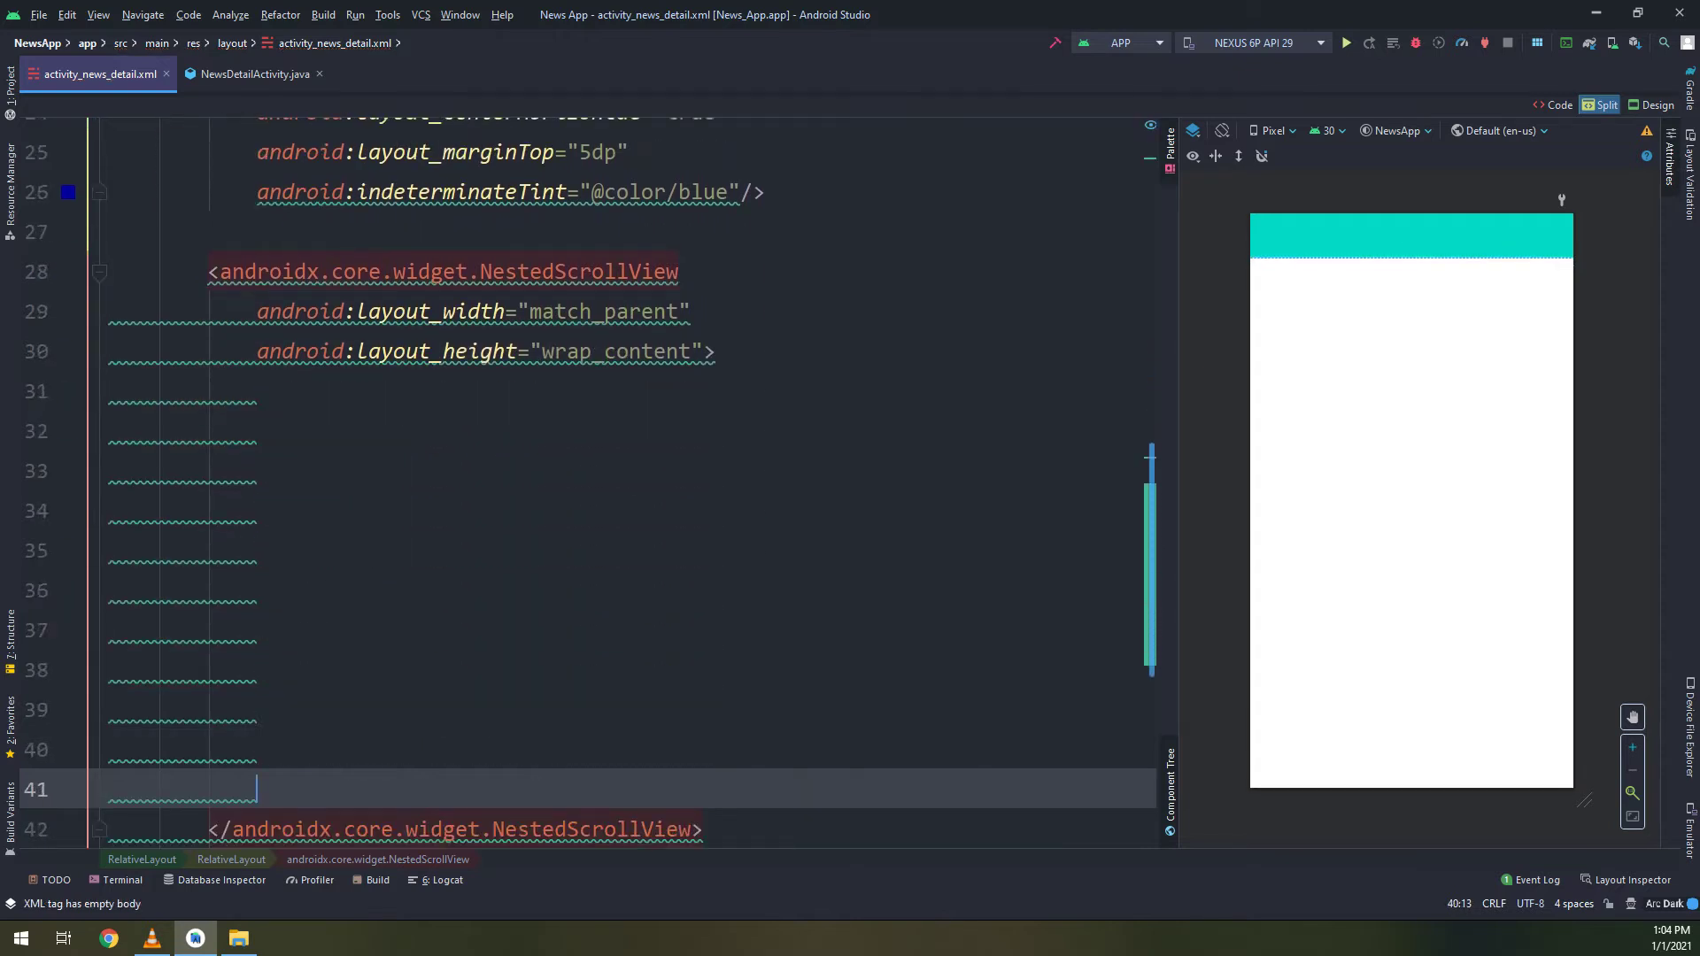
key("Return")
key("Return")
key("Return")
key("Up")
key("Up")
key("Up")
key("Up")
key("Up")
key("Up")
key("End")
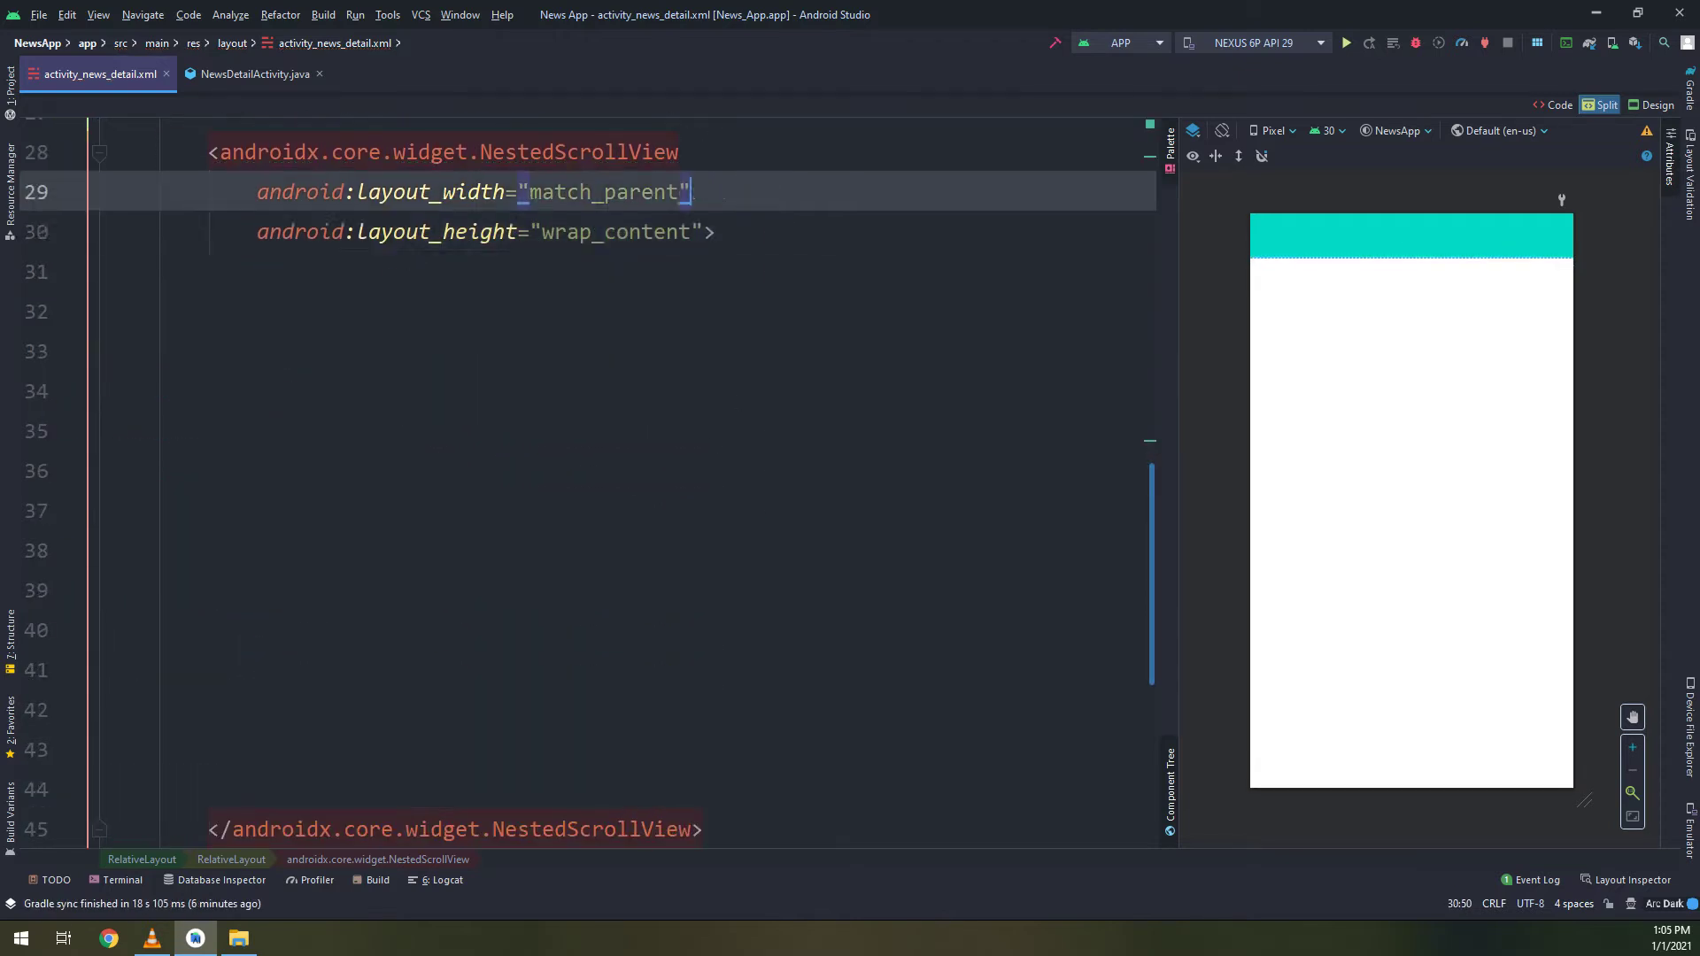
key("Down")
Place the NestedScrollView below the progress bar with layout_below="@+id/progressBar".
key("Return")
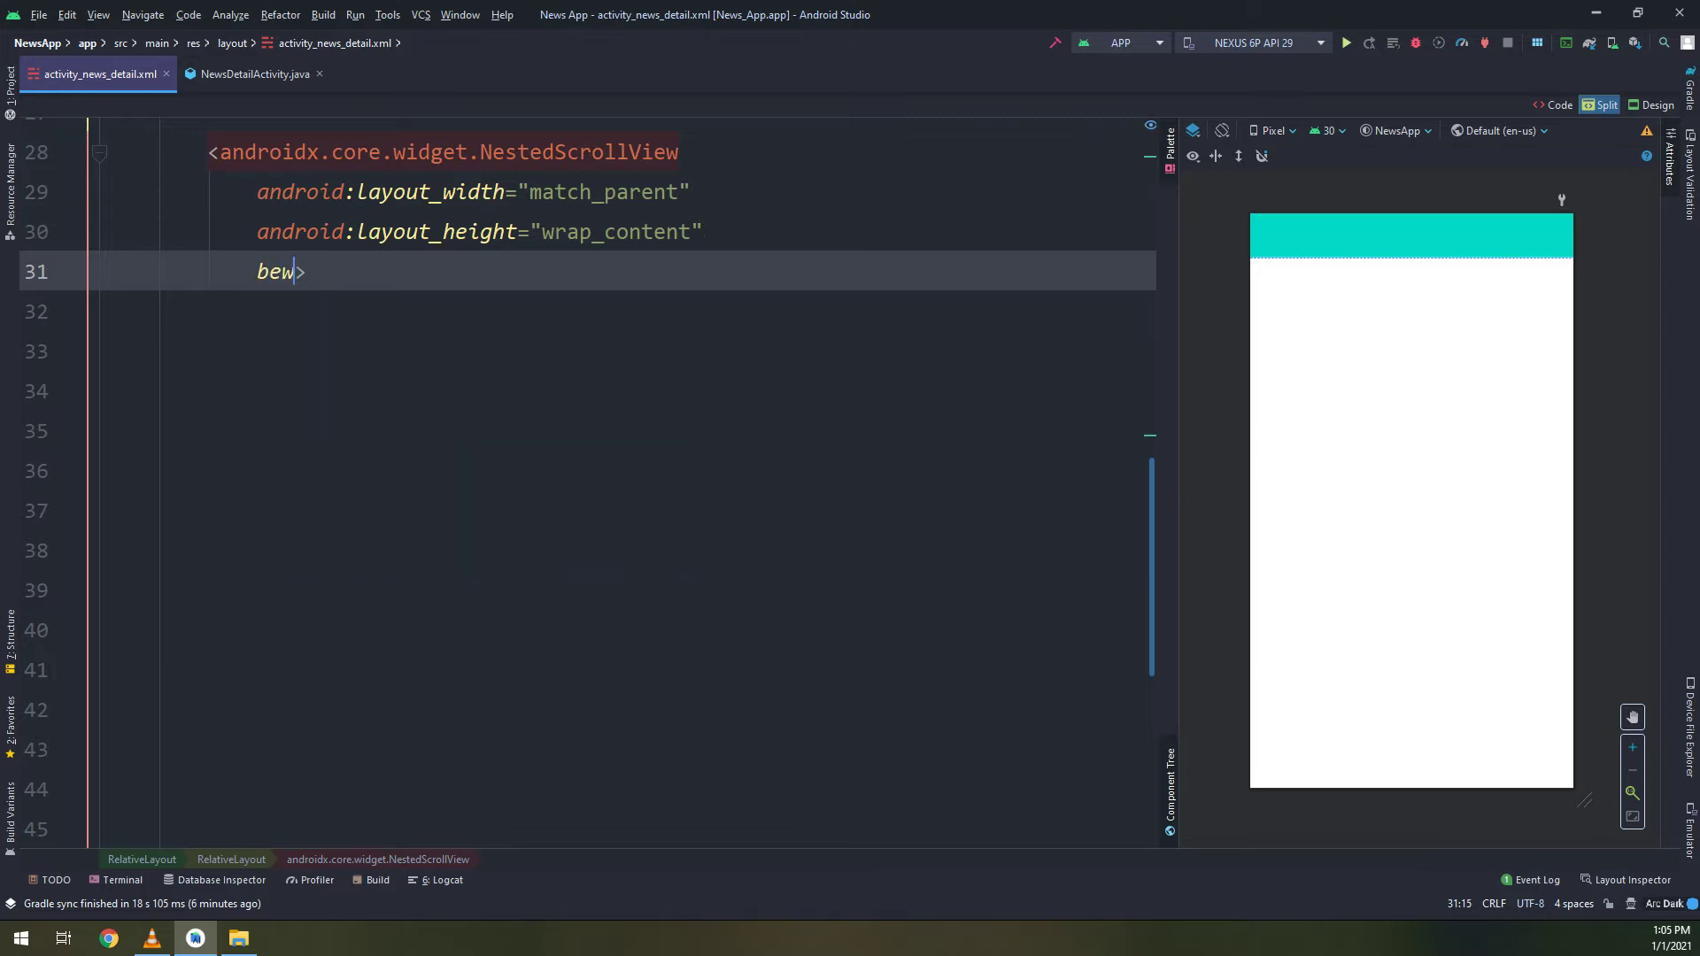
key("Return")
type("@+id/pro")
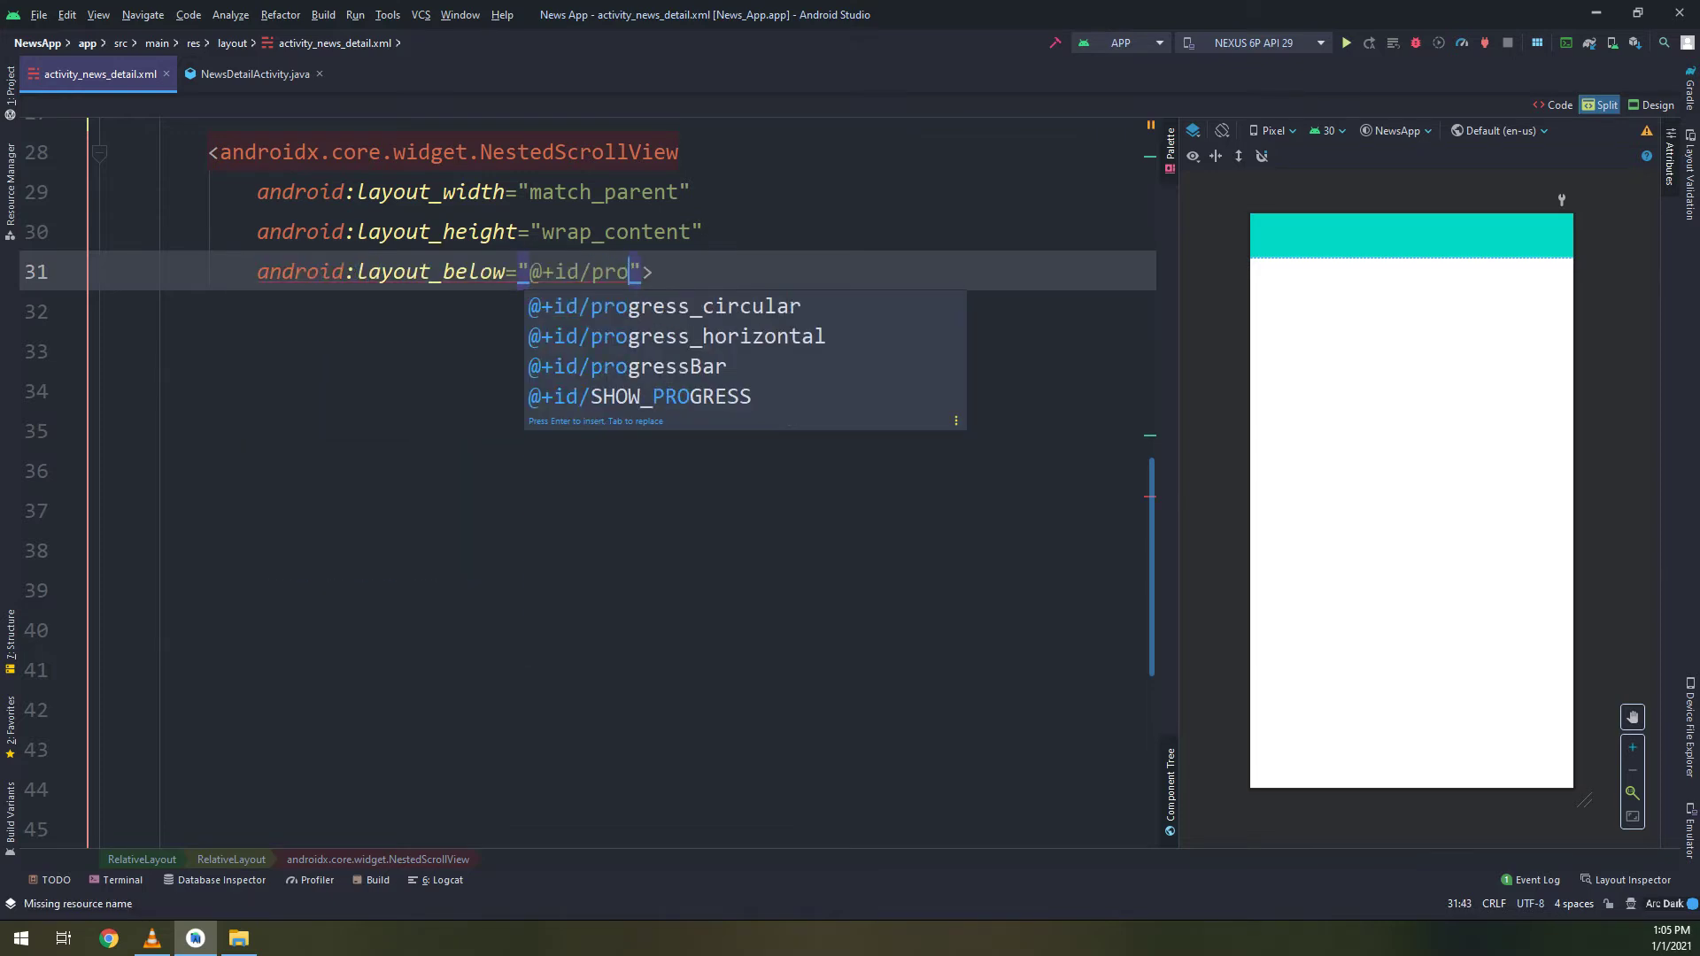
key("Down")
key("Down")
key("Return")
key("End")
key("Return")
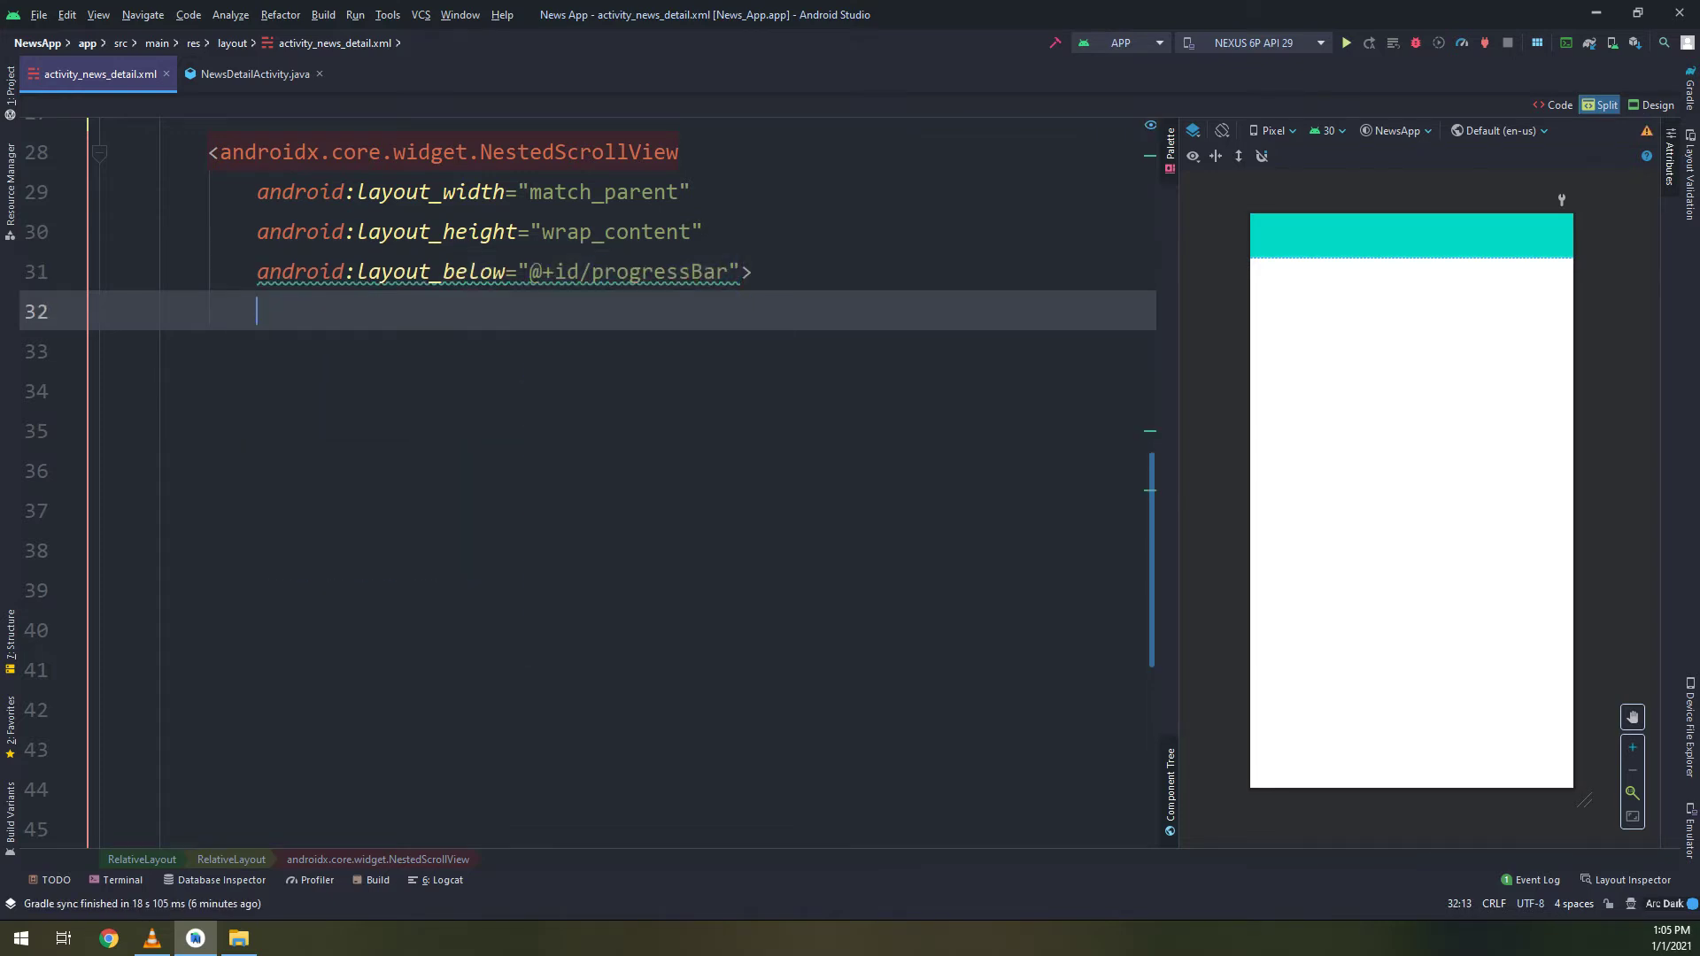
type("<r")
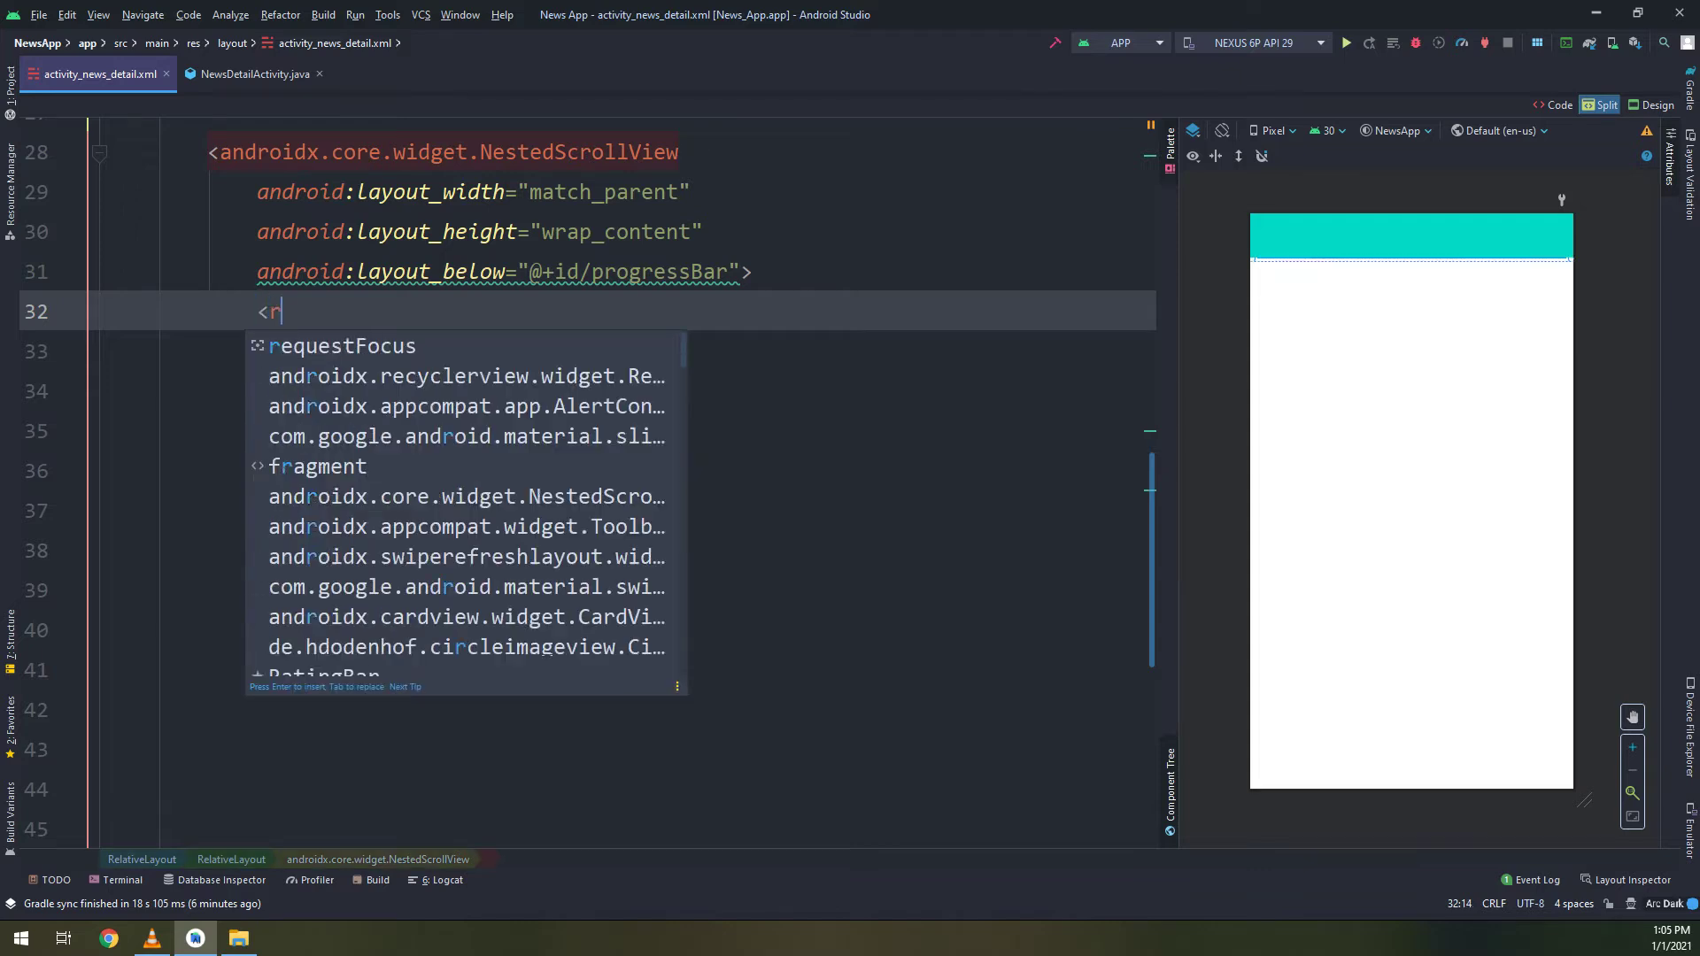
type("ela")
Add a RelativeLayout in the NestedScrollView with match_parent width, wrap_content height and blank lines.
key("Return")
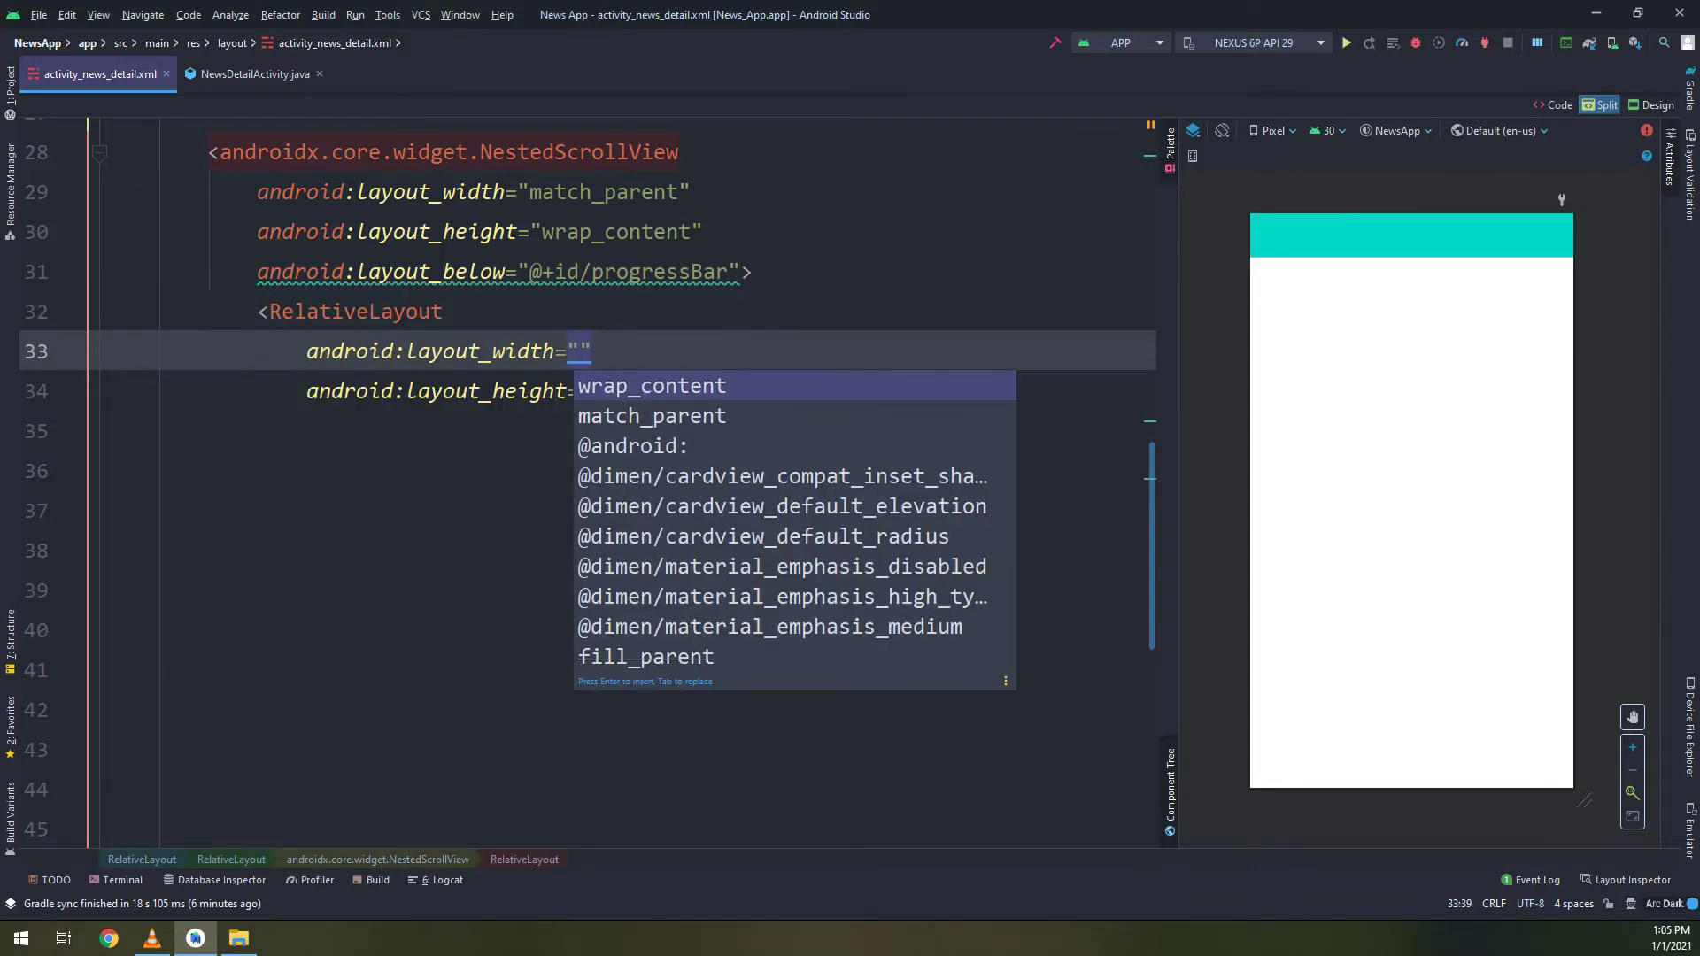
type("ma")
key("Return")
type("wrap_content\"")
key("Return")
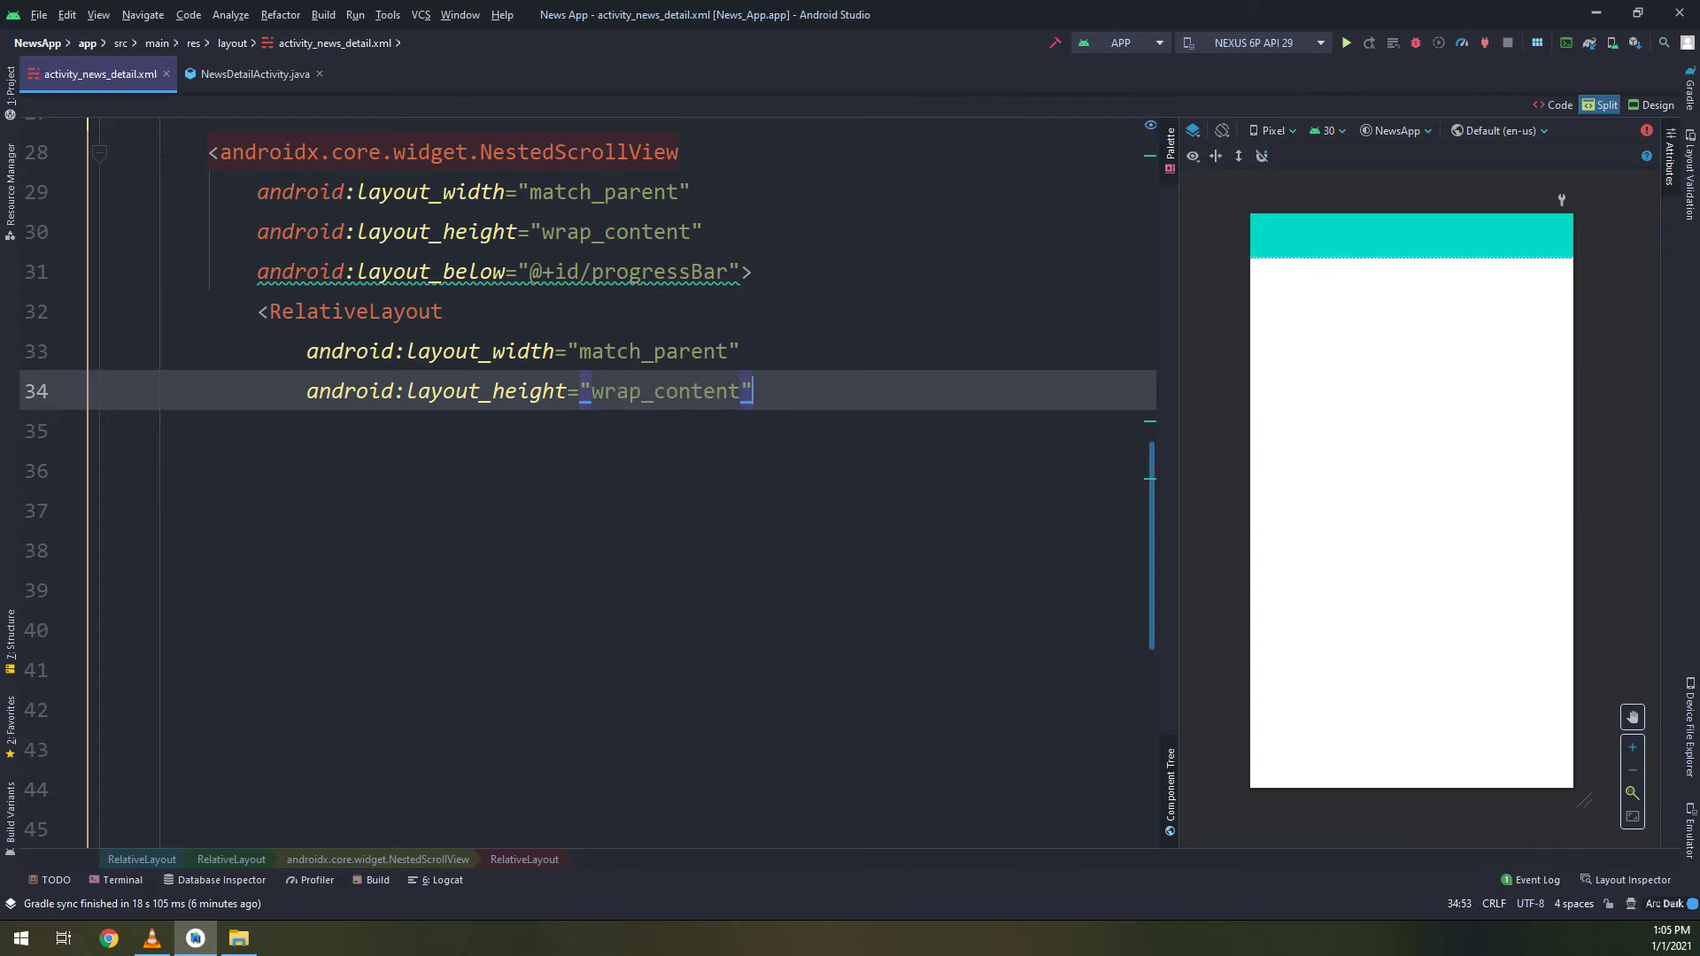
key("Return")
key("BackSpace")
type("></RelativeLayout>")
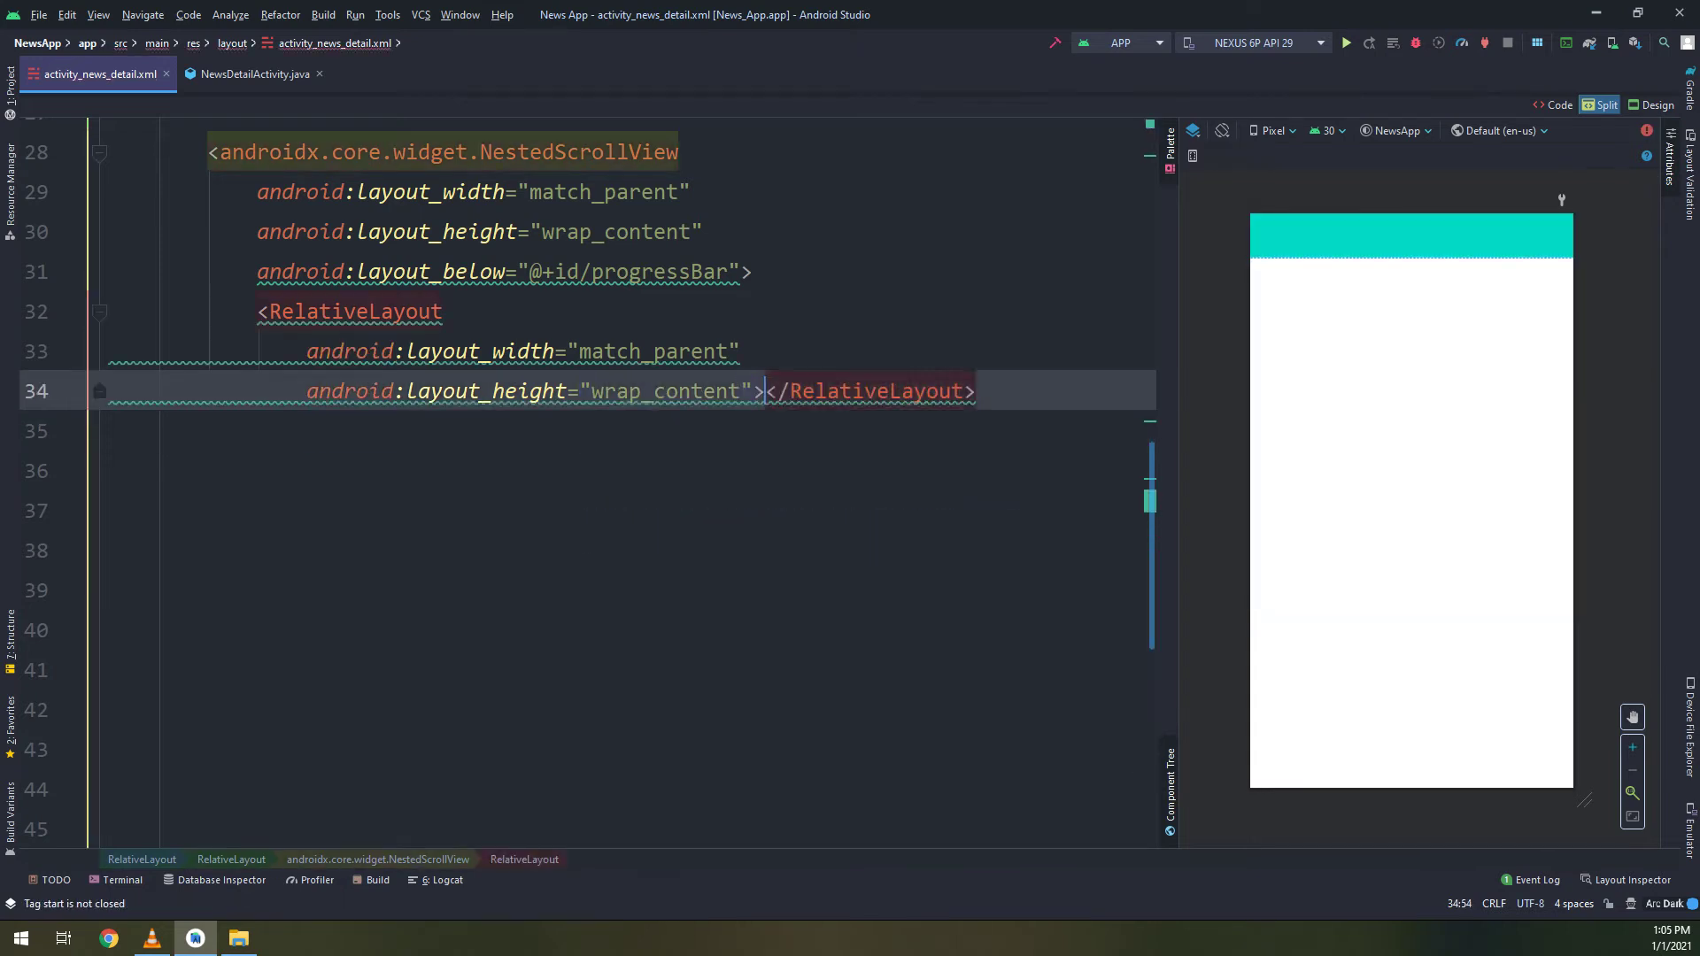
key("Return")
key("Return")
key("Return")
key("Return")
key("Return")
key("Return")
key("Up")
key("Up")
key("Up")
key("Up")
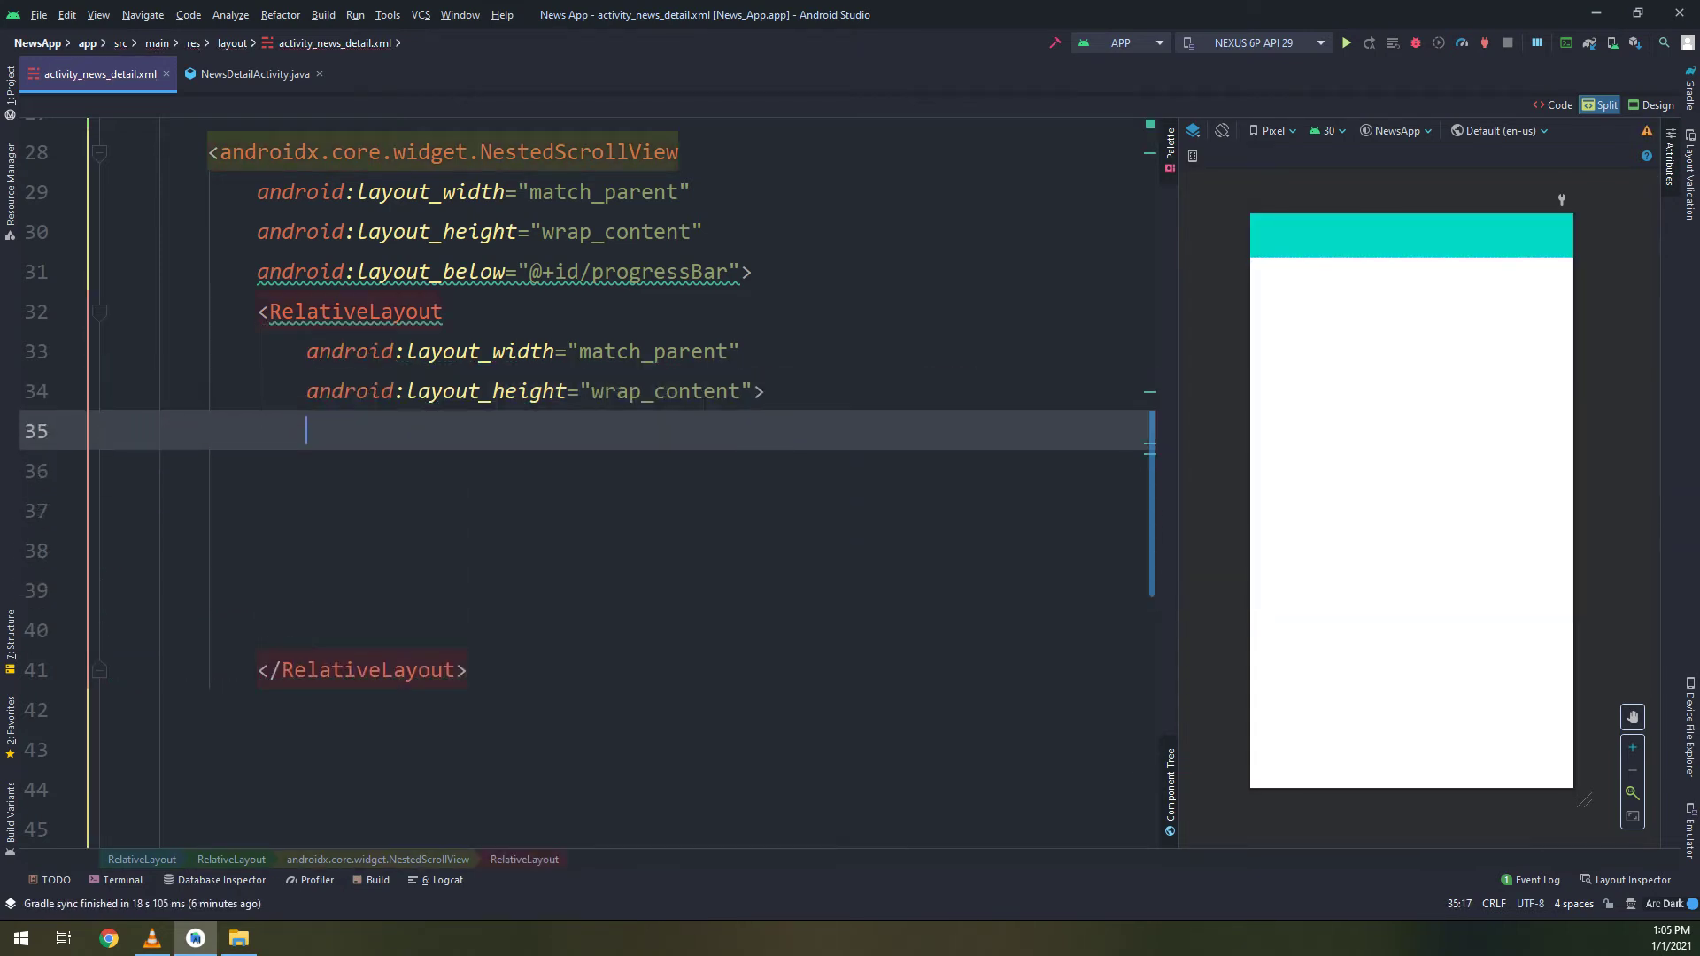
key("Return")
type("<Card")
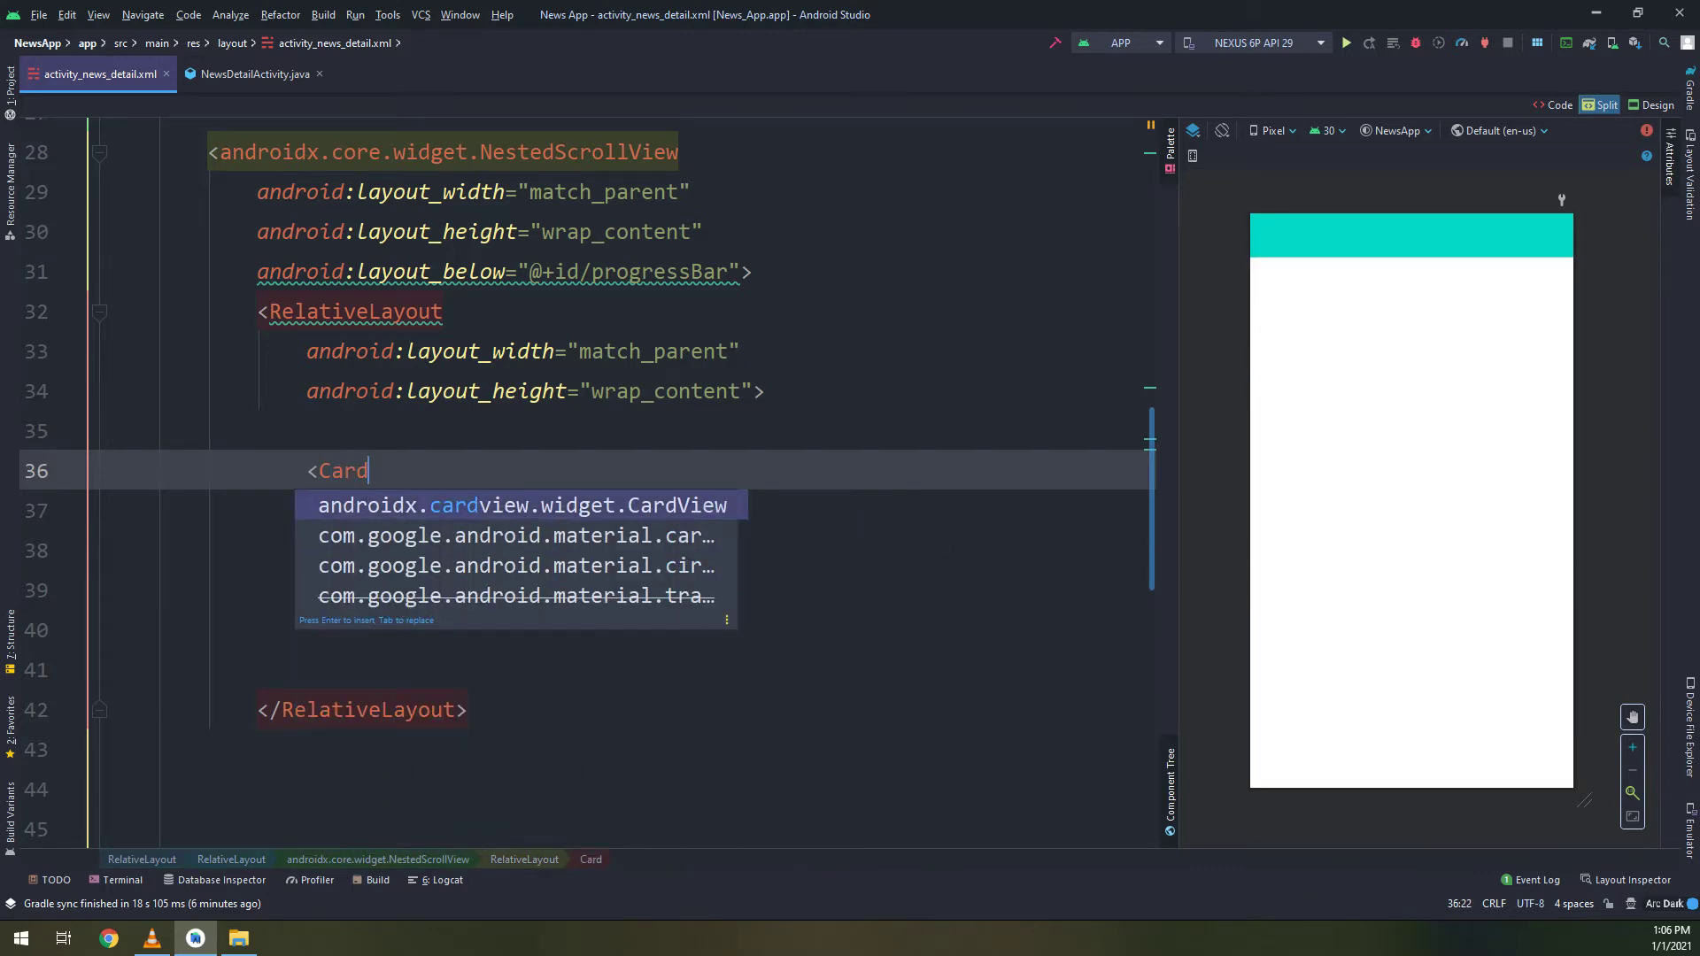
Add an androidx CardView with match_parent width, wrap_content height and layout_margin 5dp.
key("Return")
type("m")
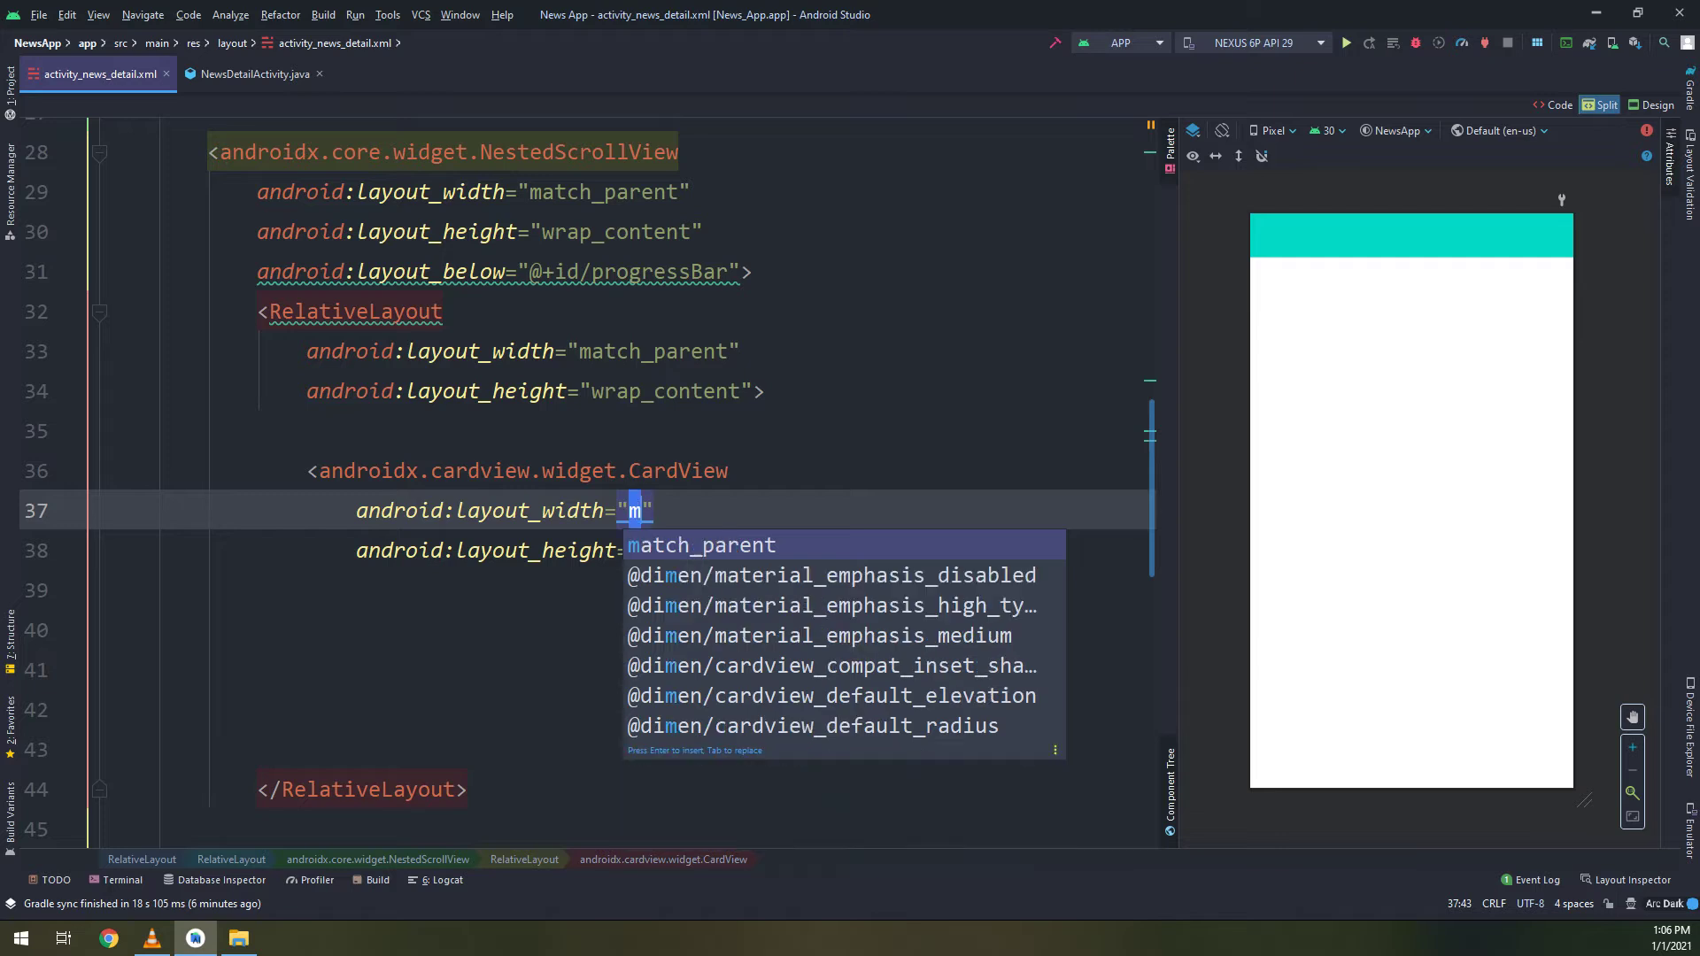
key("Return")
type("wrpa")
key("BackSpace")
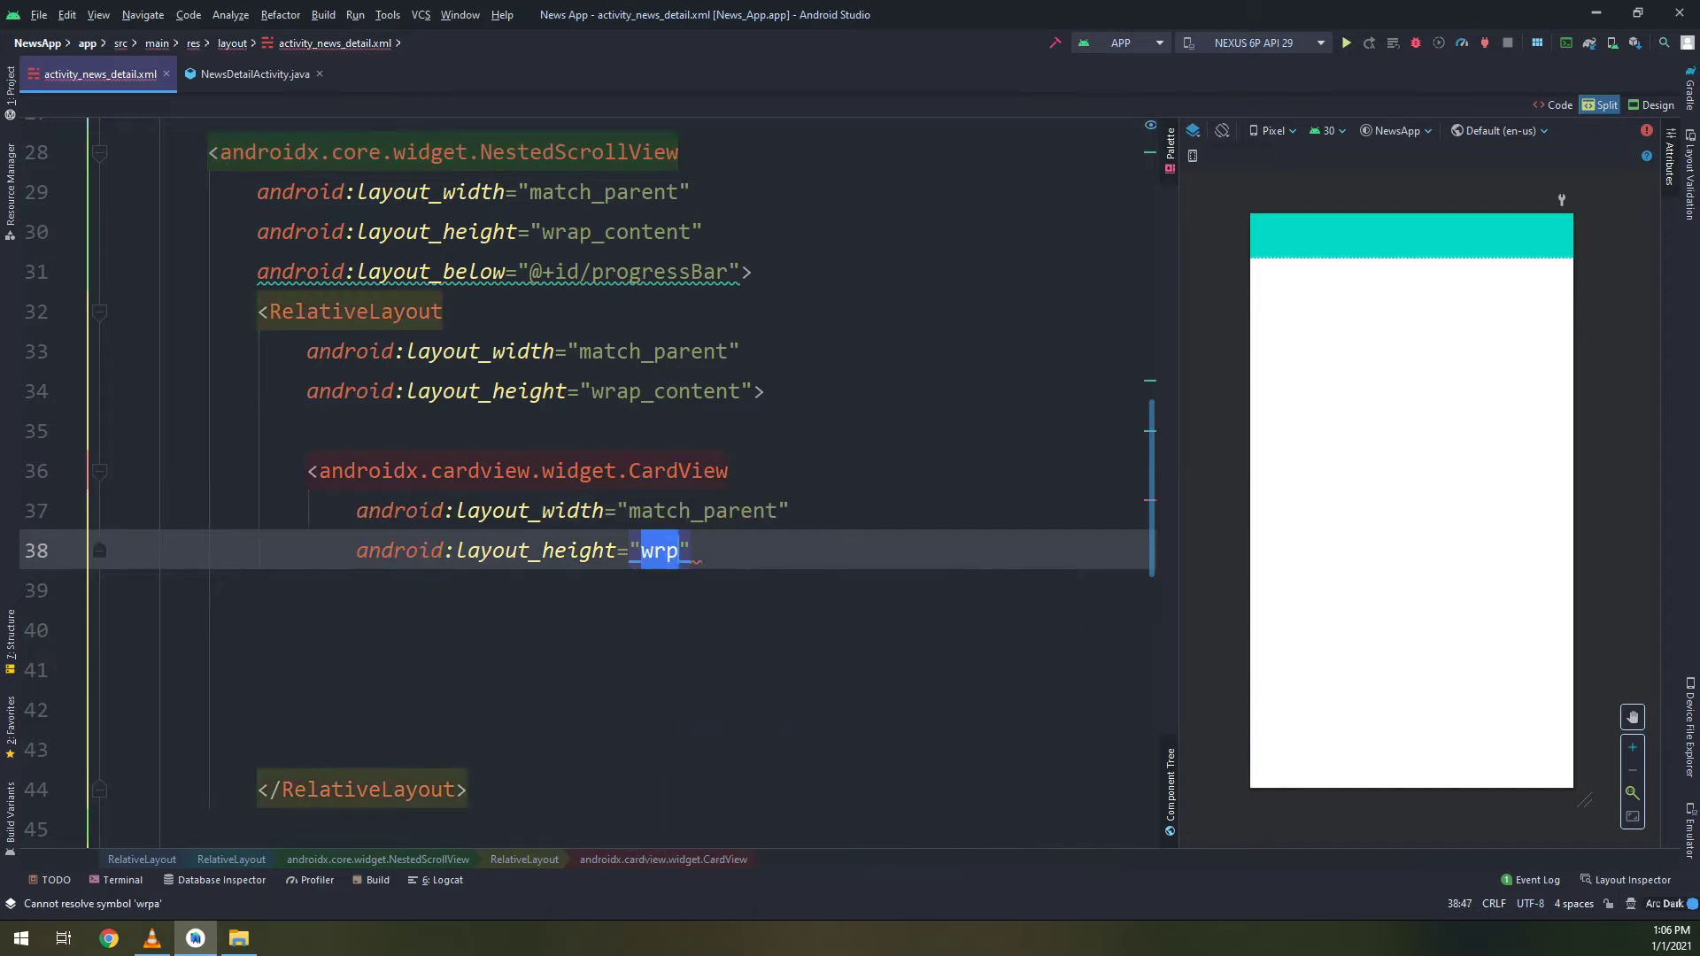
key("Return")
key("Return")
type("margin")
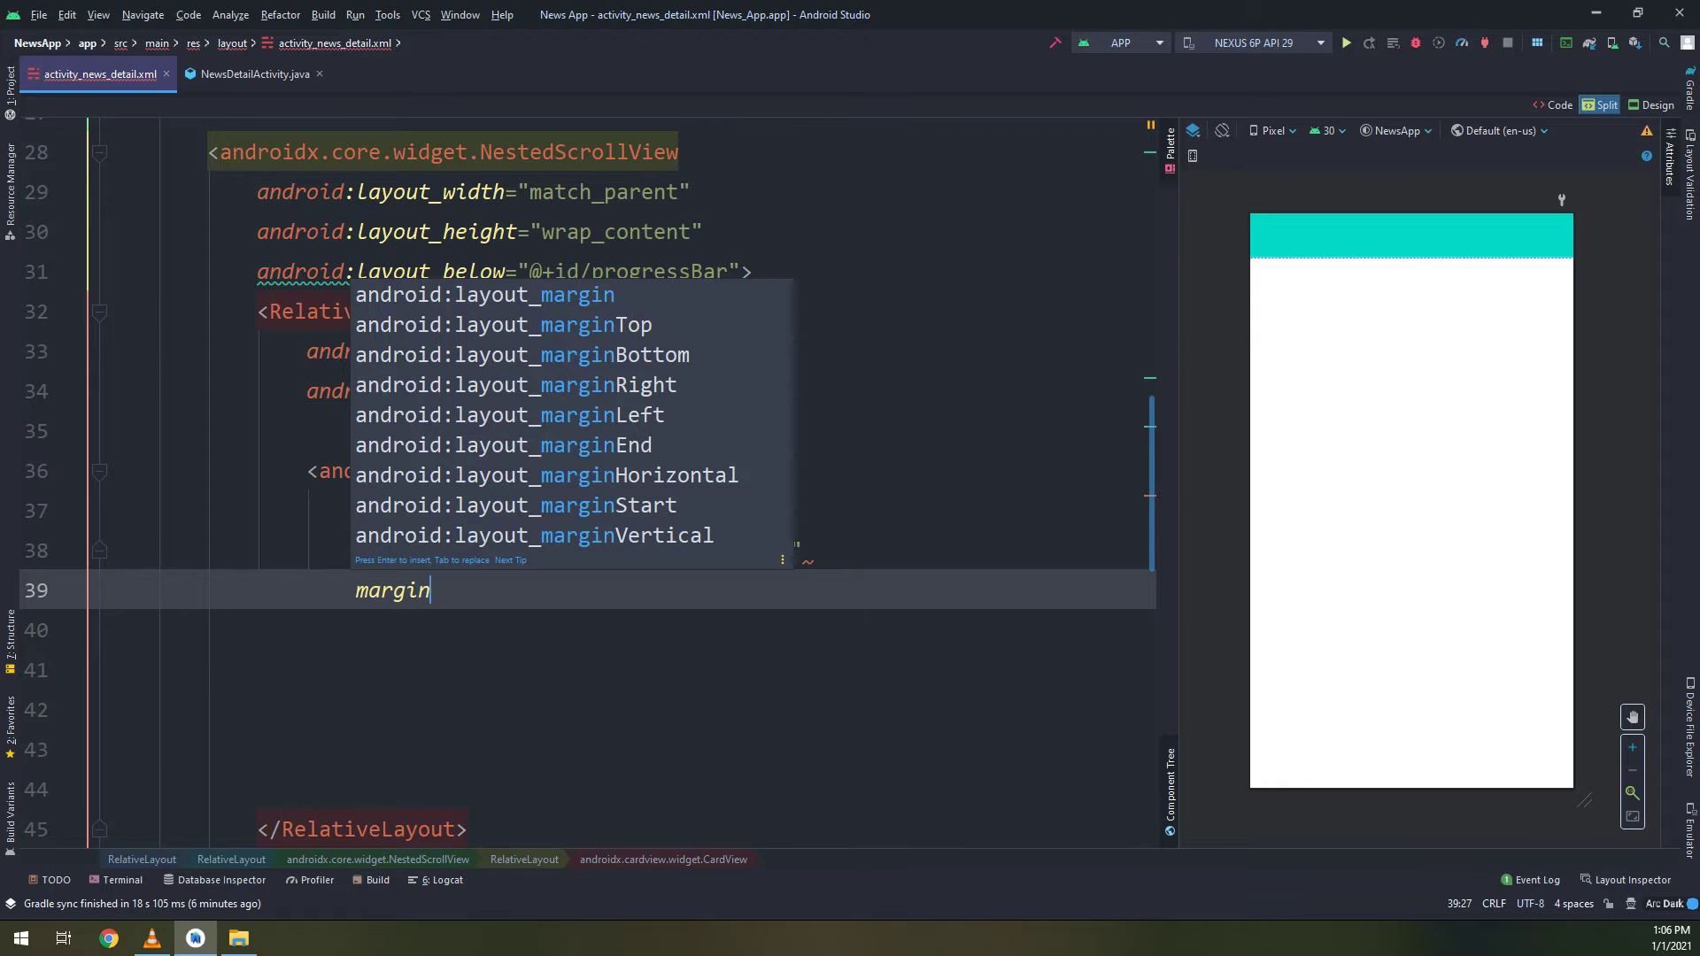
key("Return")
type("5")
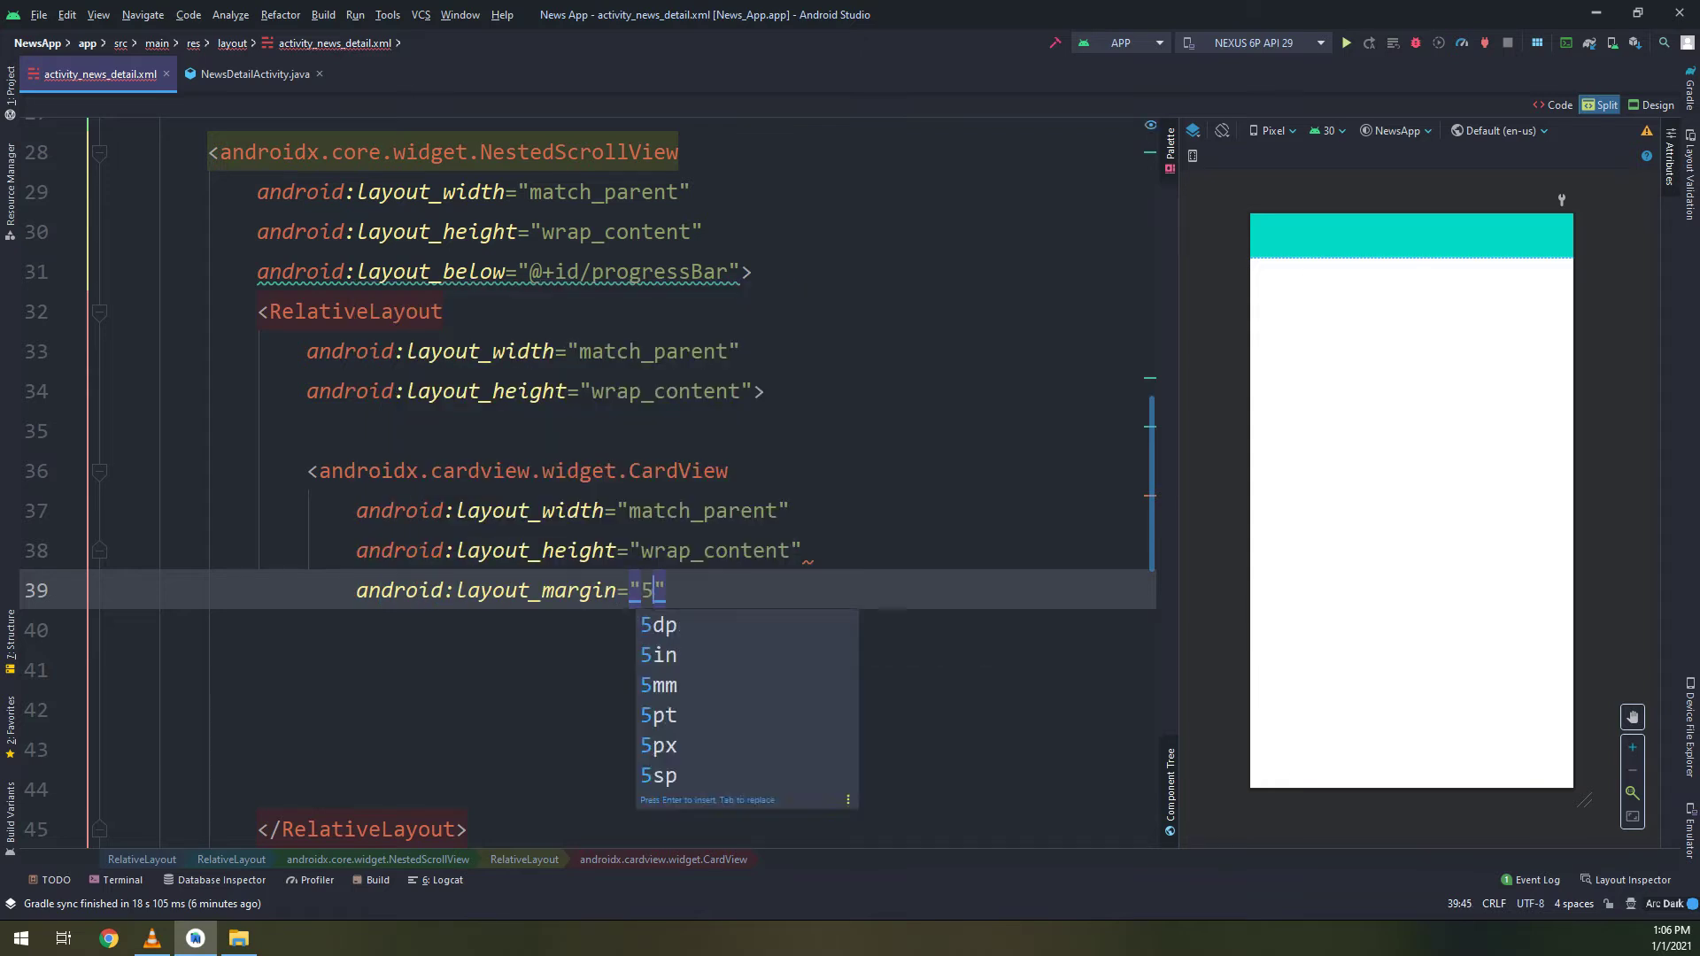
type("dp\">")
Add a RelativeLayout inside the CardView with match_parent width and wrap_content height.
key("Return")
key("Return")
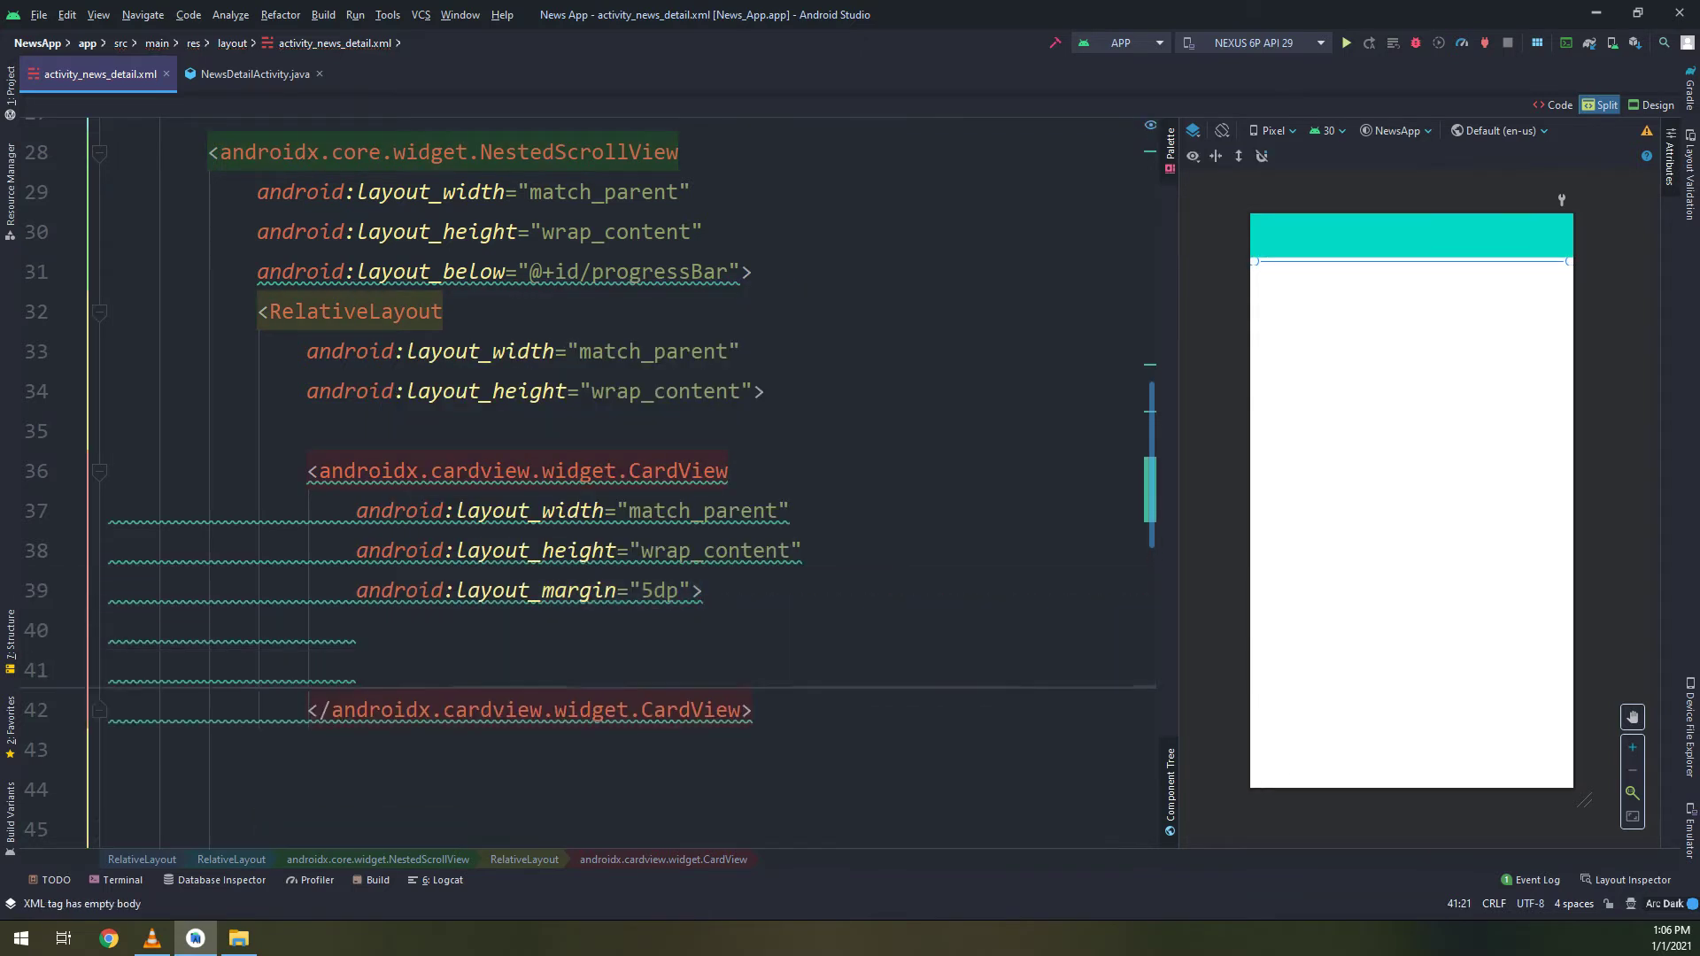
key("Return")
key("Return")
key("Return")
key("Up")
key("Up")
key("Up")
key("Up")
key("Up")
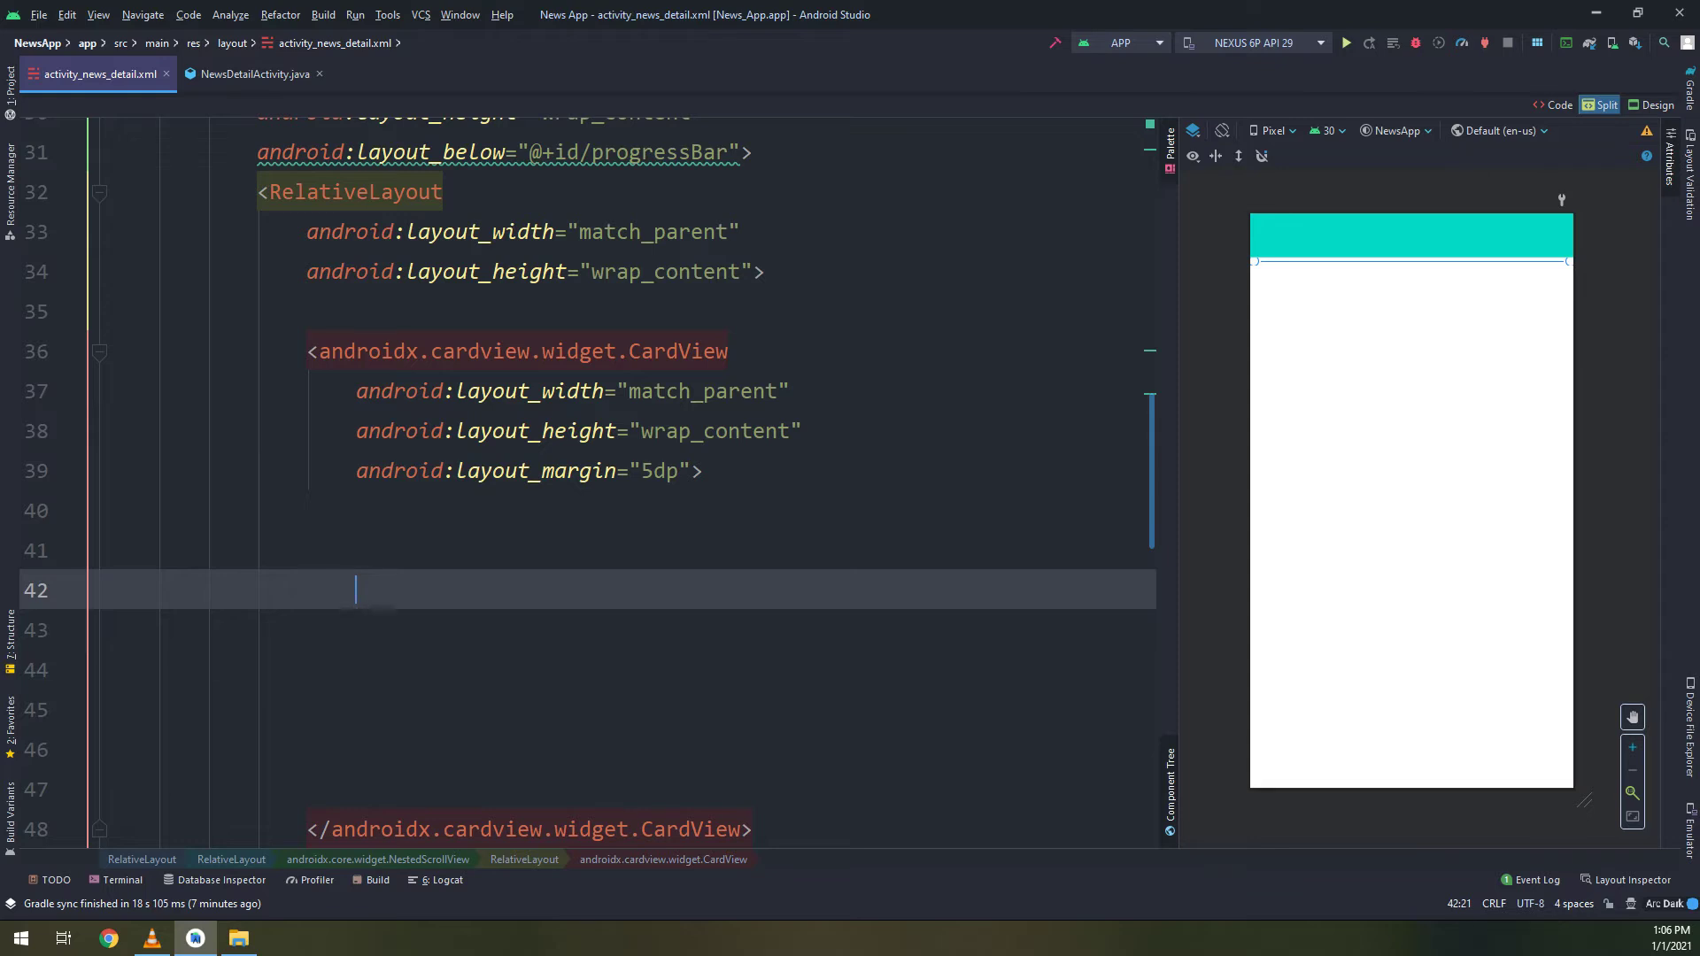
key("Up")
type("<")
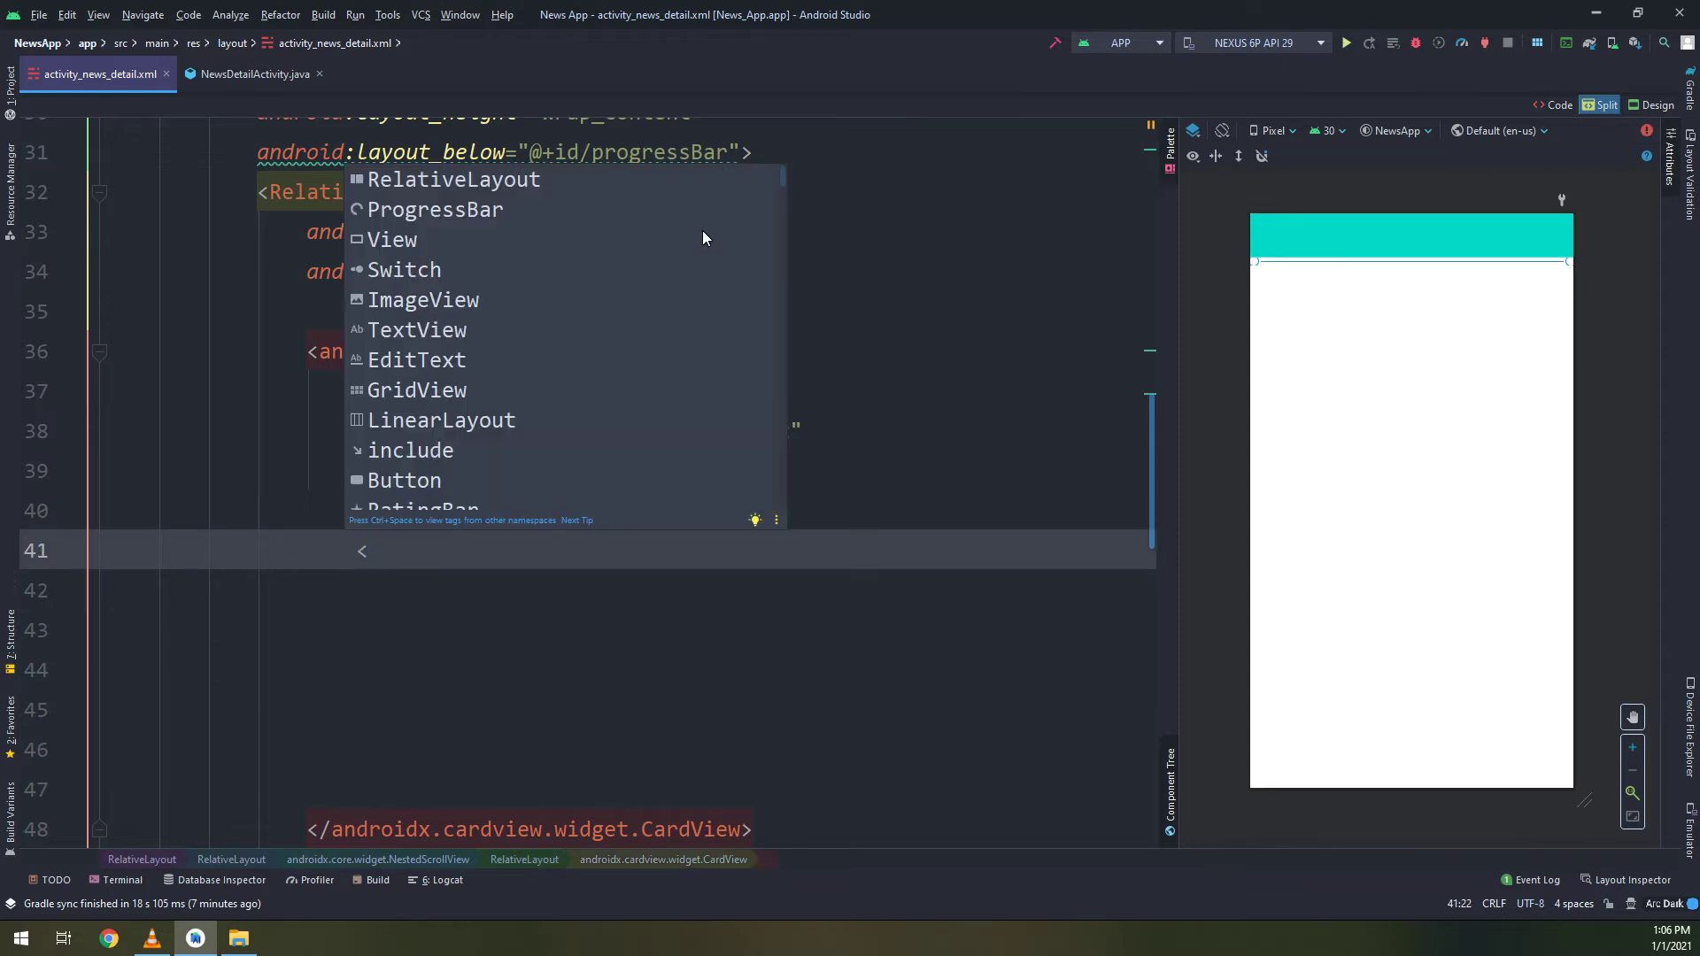
type("Relat")
key("Return")
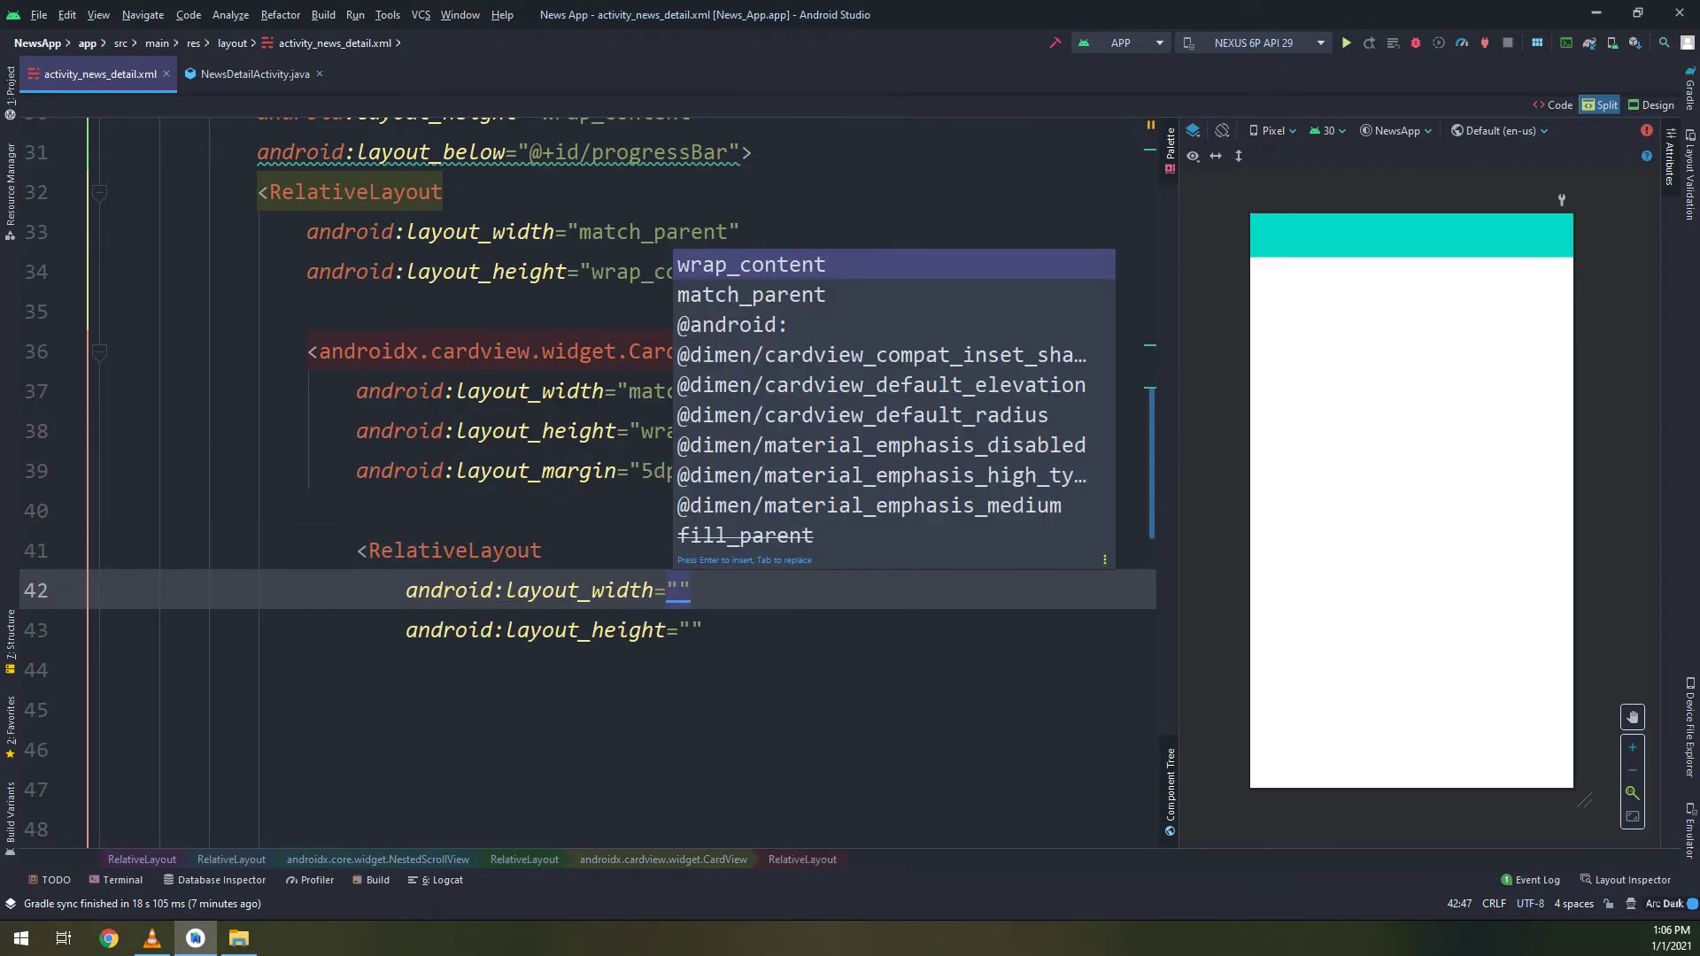
type("ma")
key("Return")
type("wrpa")
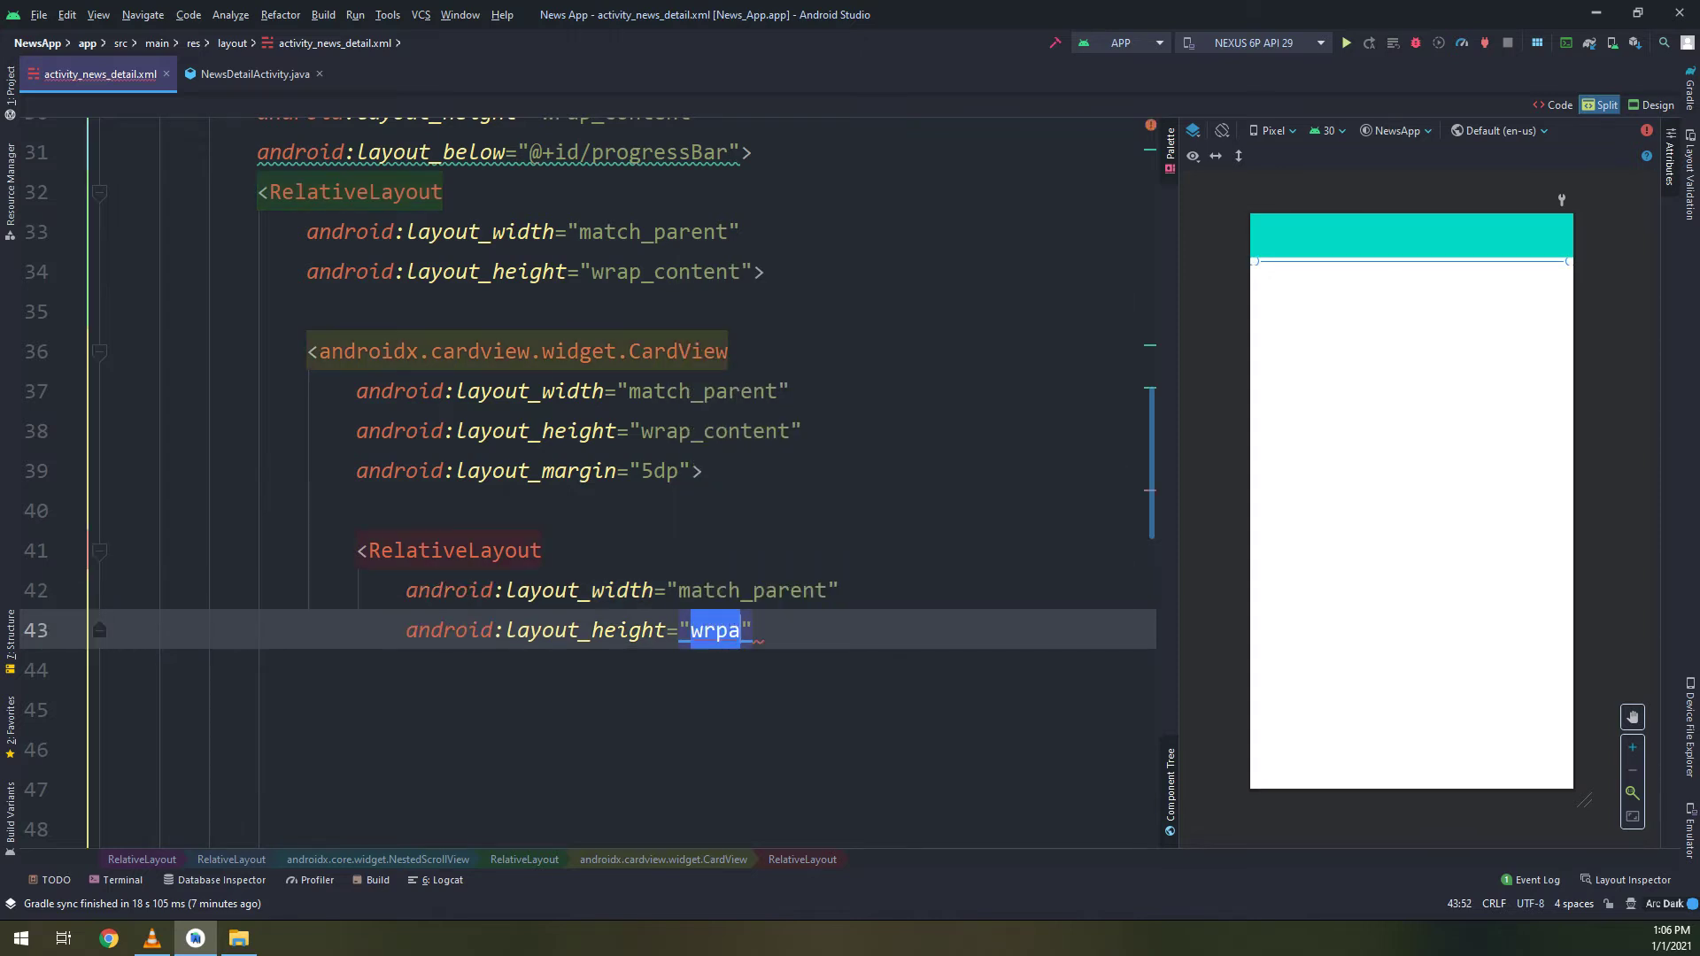
key("BackSpace")
key("BackSpace")
type("ap")
key("Return")
type(">")
key("Return")
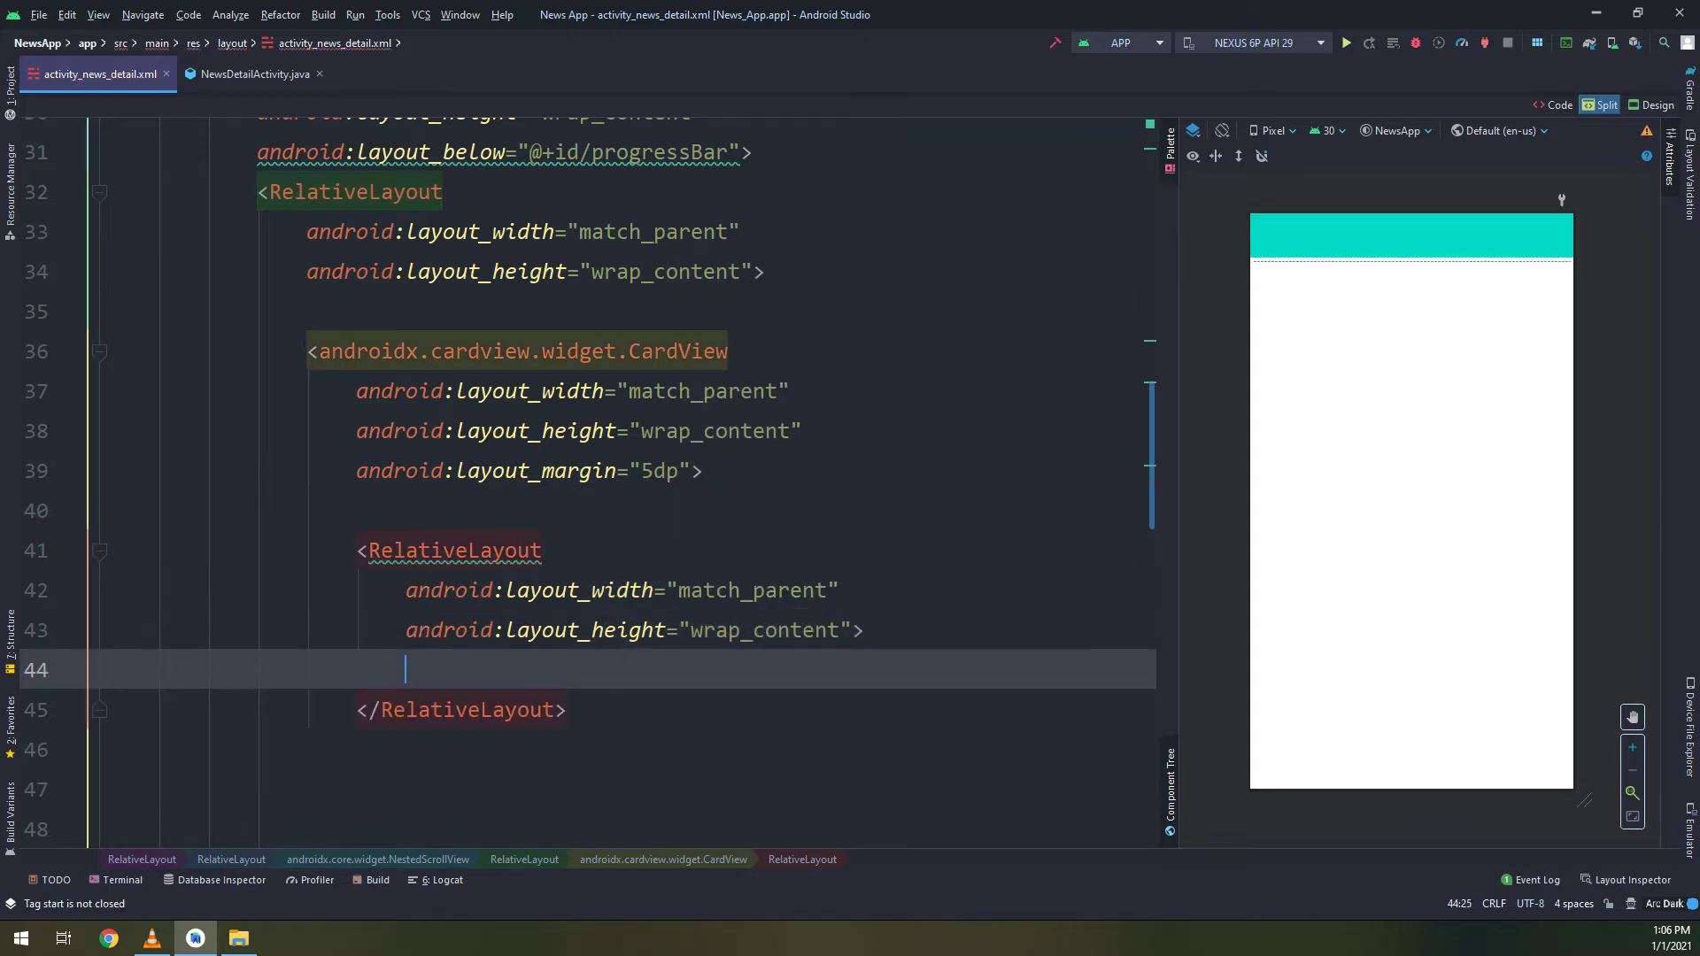
Nest a LinearLayout with match_parent width and wrap_content height inside the RelativeLayout.
key("Return")
key("Return")
key("Return")
key("Up")
key("Up")
key("Up")
key("Up")
type("<Linea")
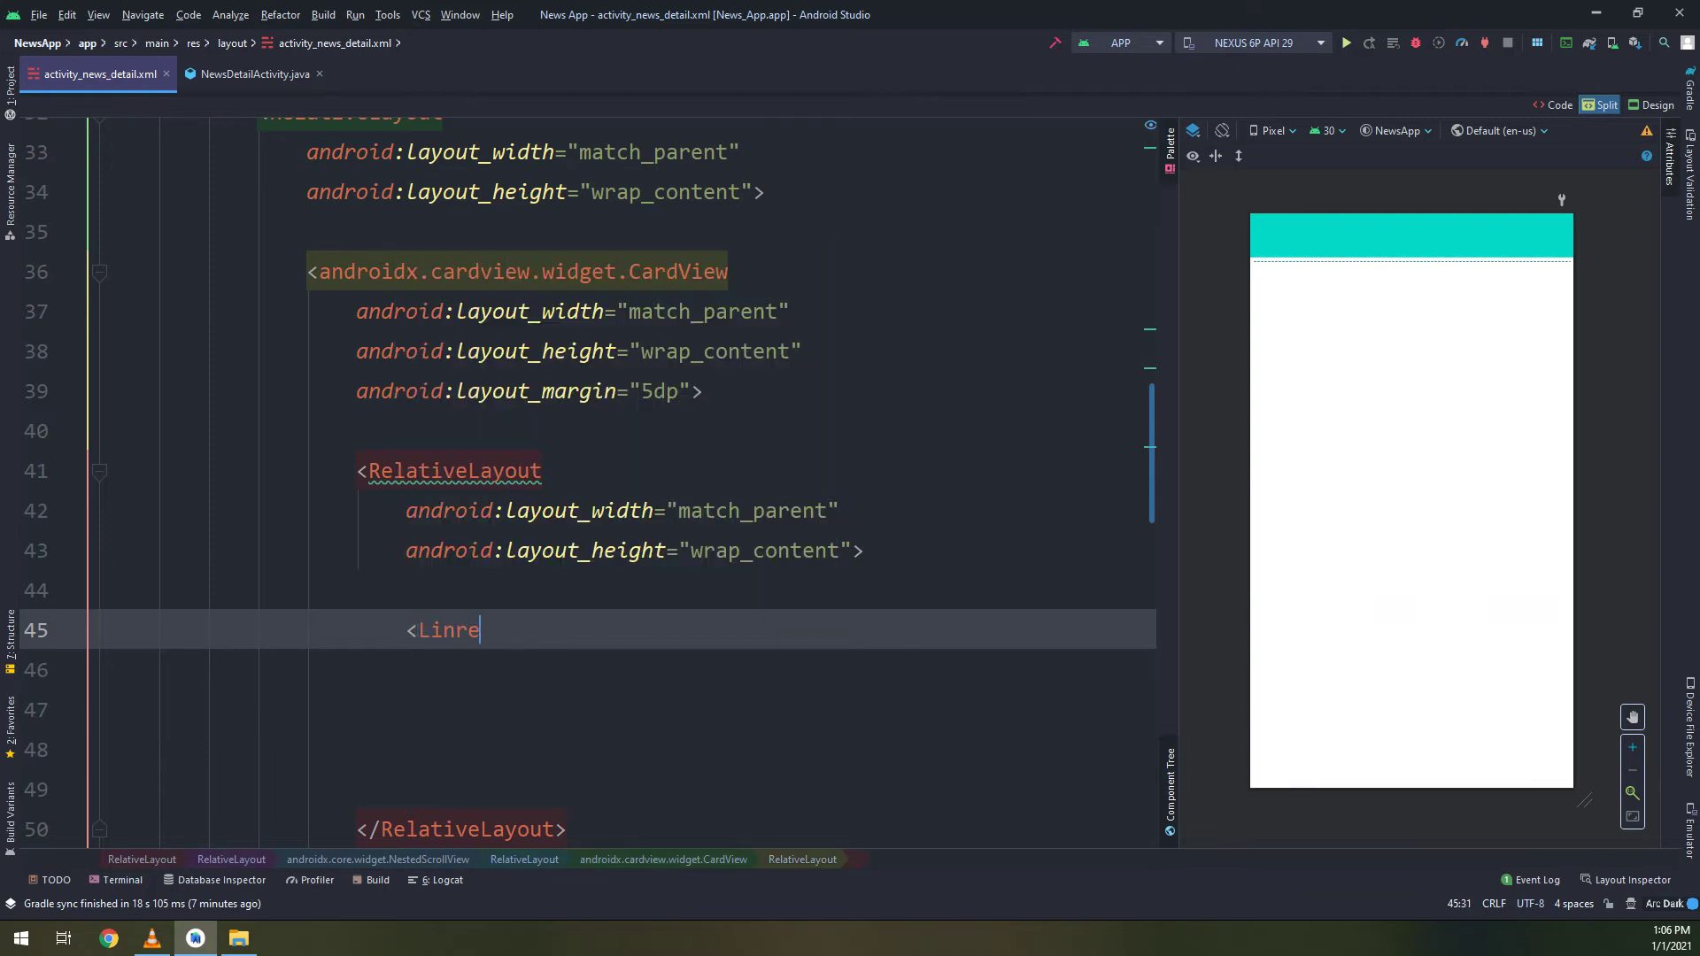
key("BackSpace")
key("BackSpace")
key("BackSpace")
type("near")
key("Return")
type("ma")
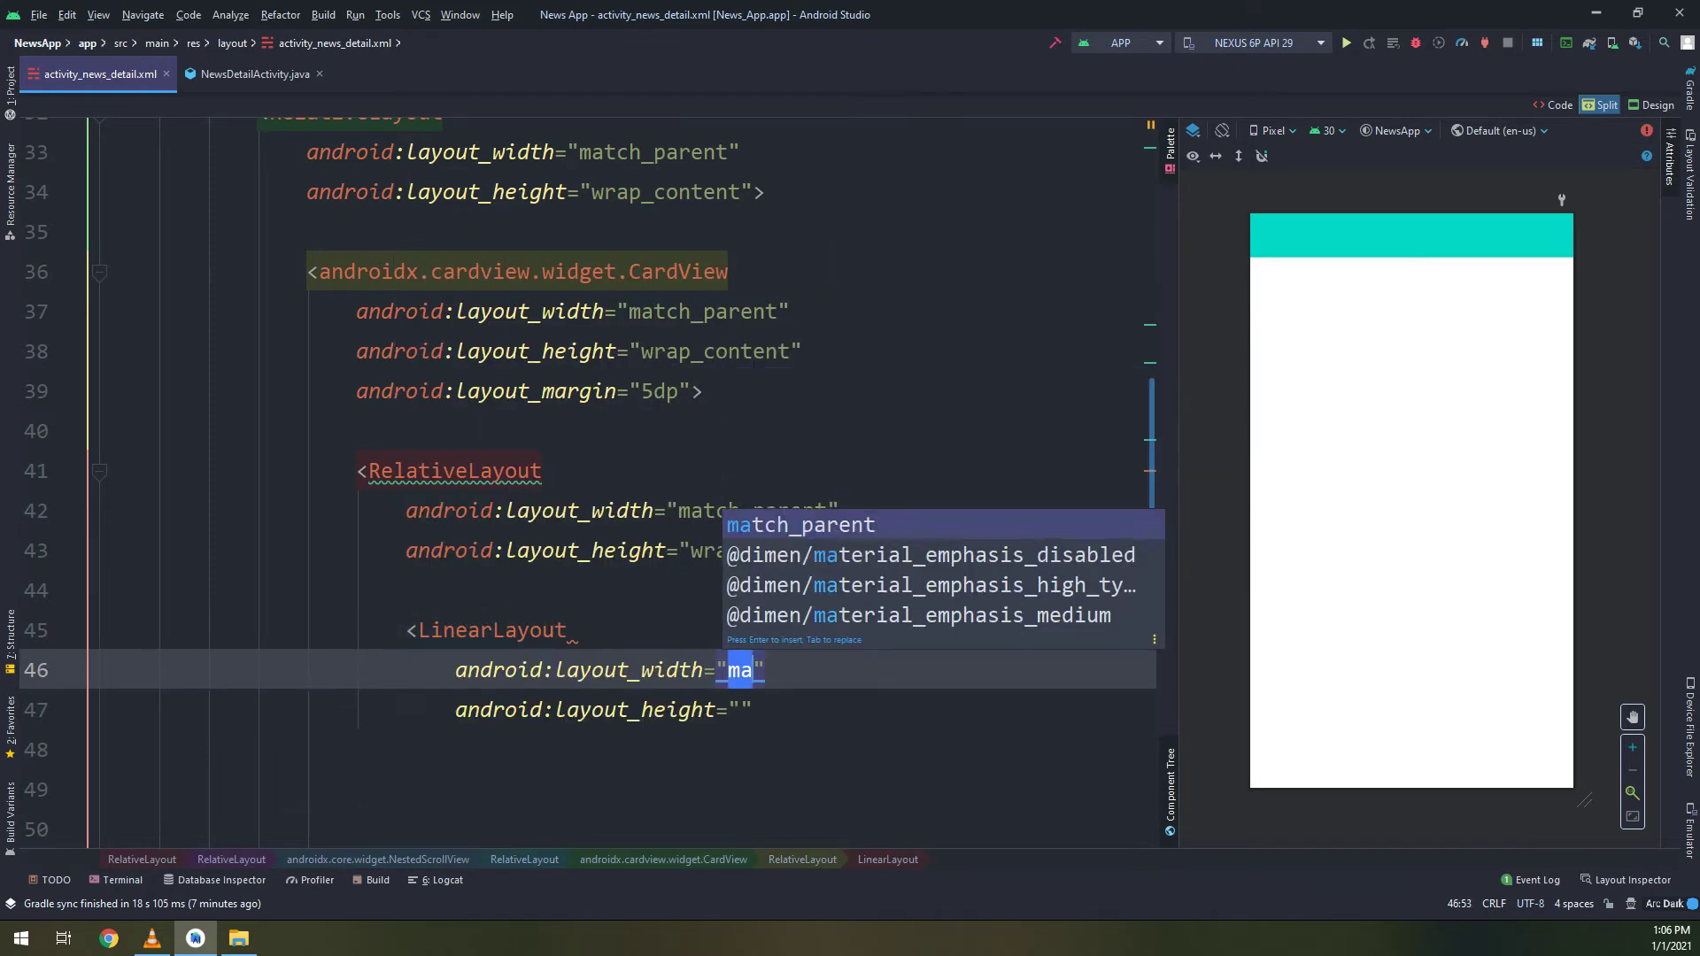
type("t")
key("Return")
type("wr")
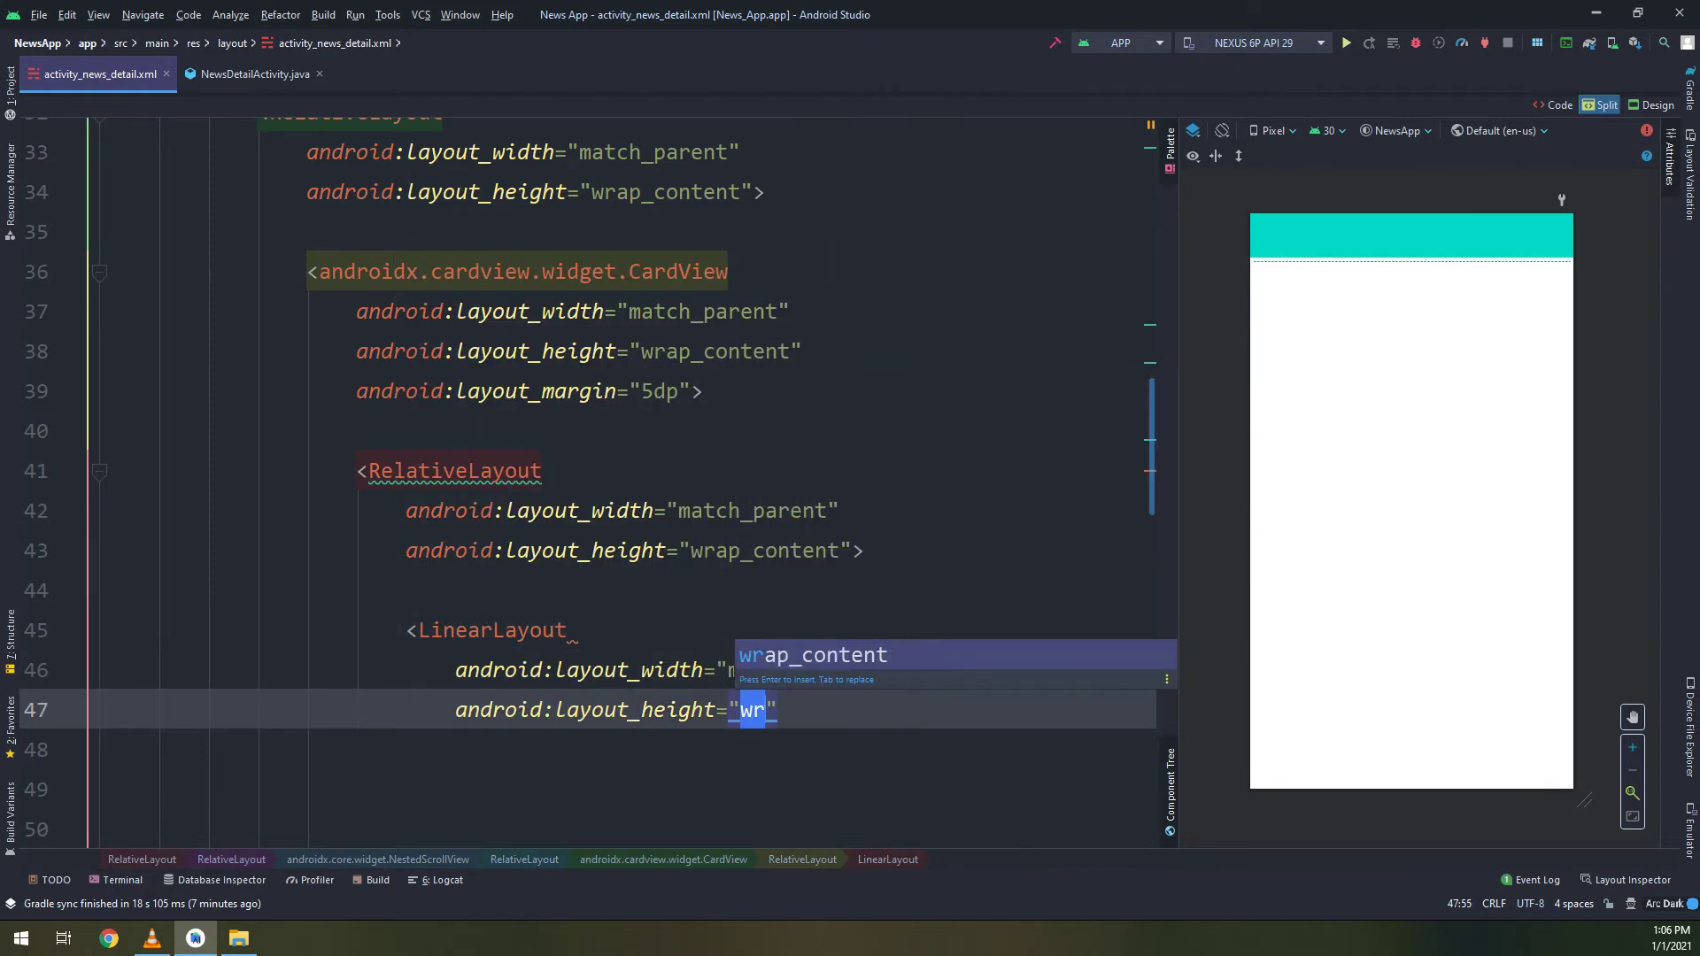
type("ao")
key("Return")
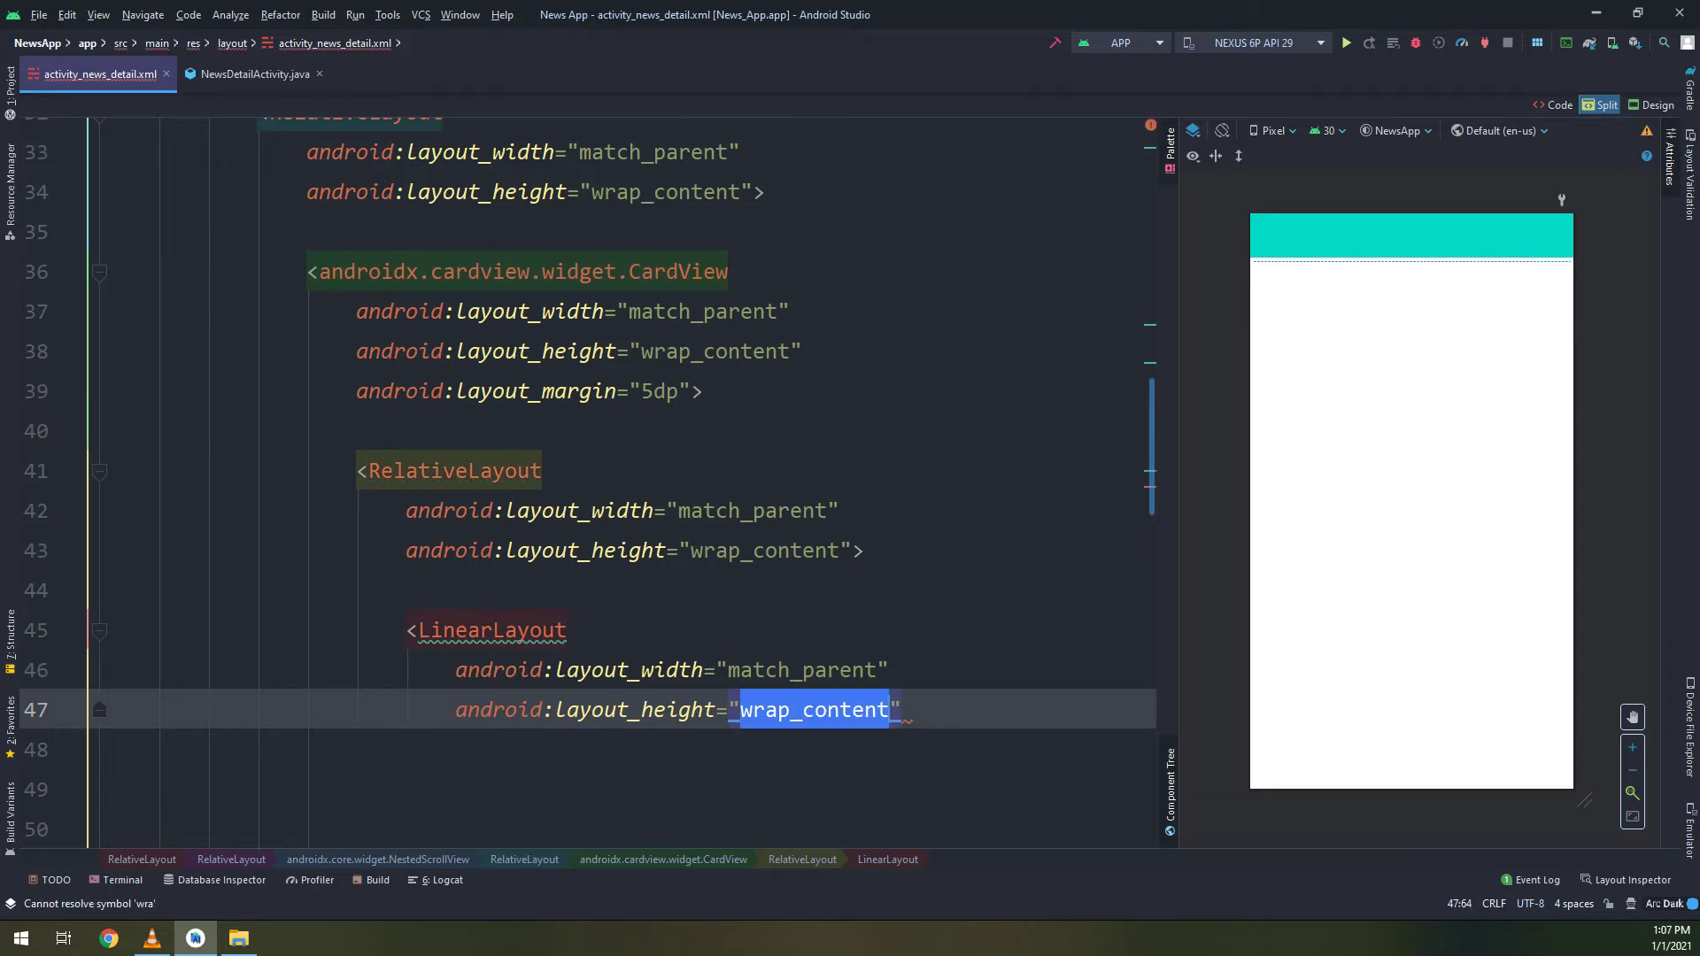
type(">")
key("Return")
key("Return")
key("Return")
key("Return")
key("Return")
key("Return")
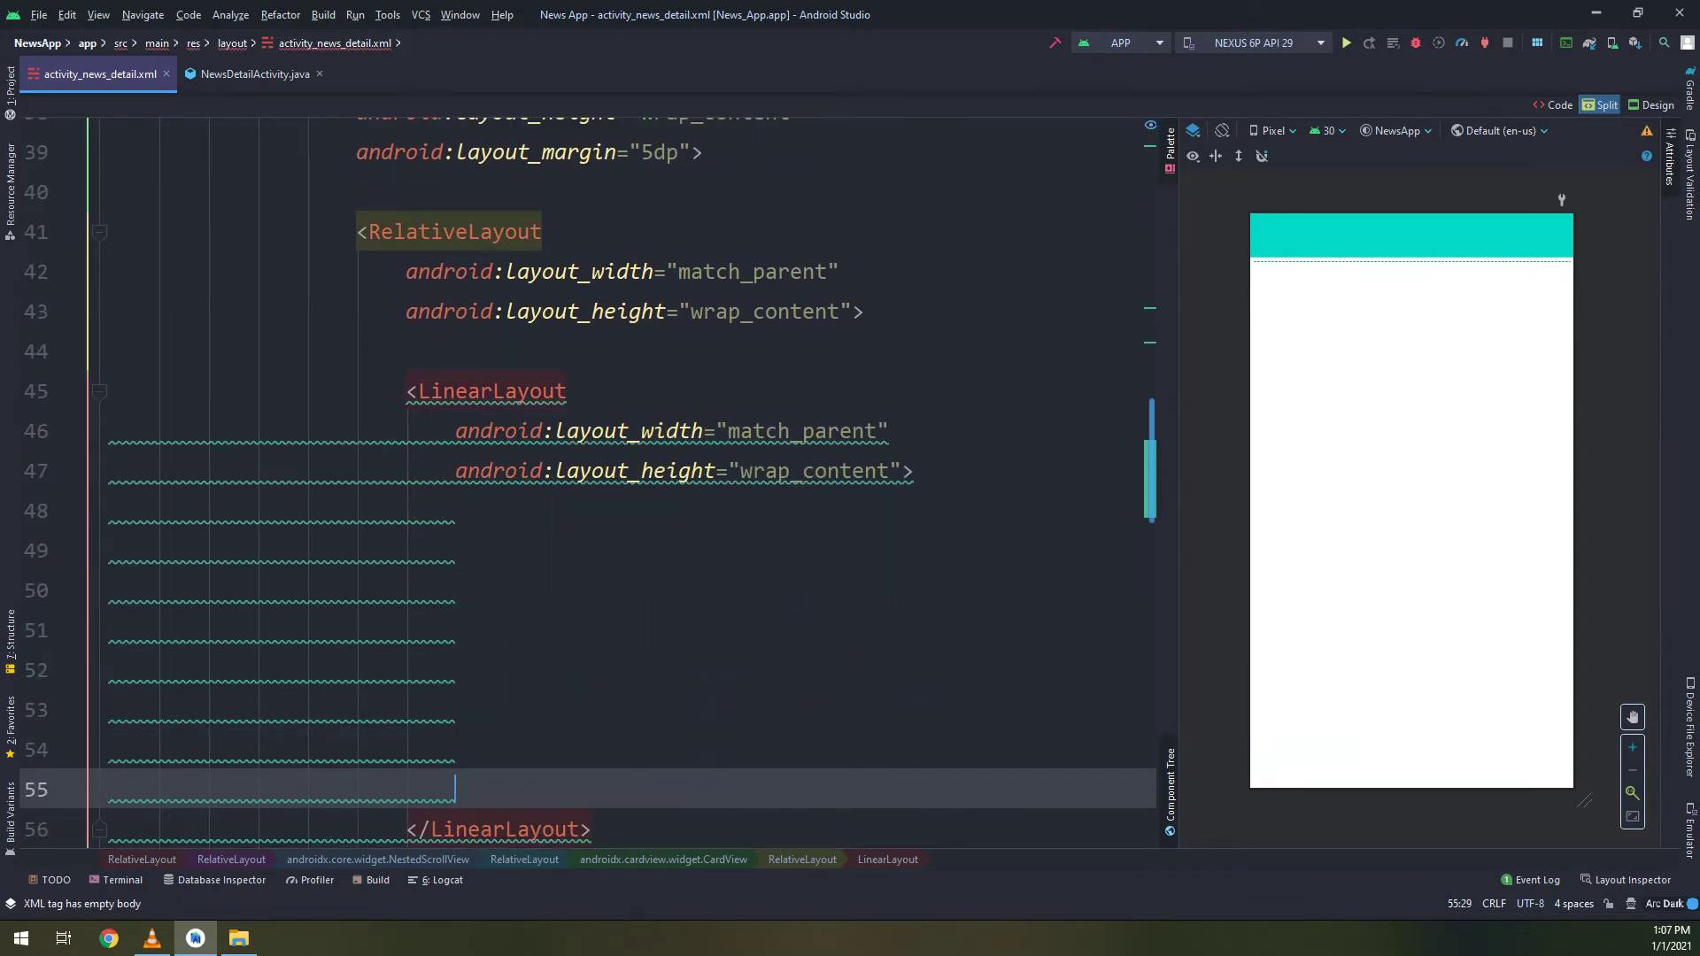
Replace a started TextView with a 32dp by 32dp ImageView inside the LinearLayout.
key("Up")
key("Up")
key("Up")
key("Up")
key("Up")
type("<")
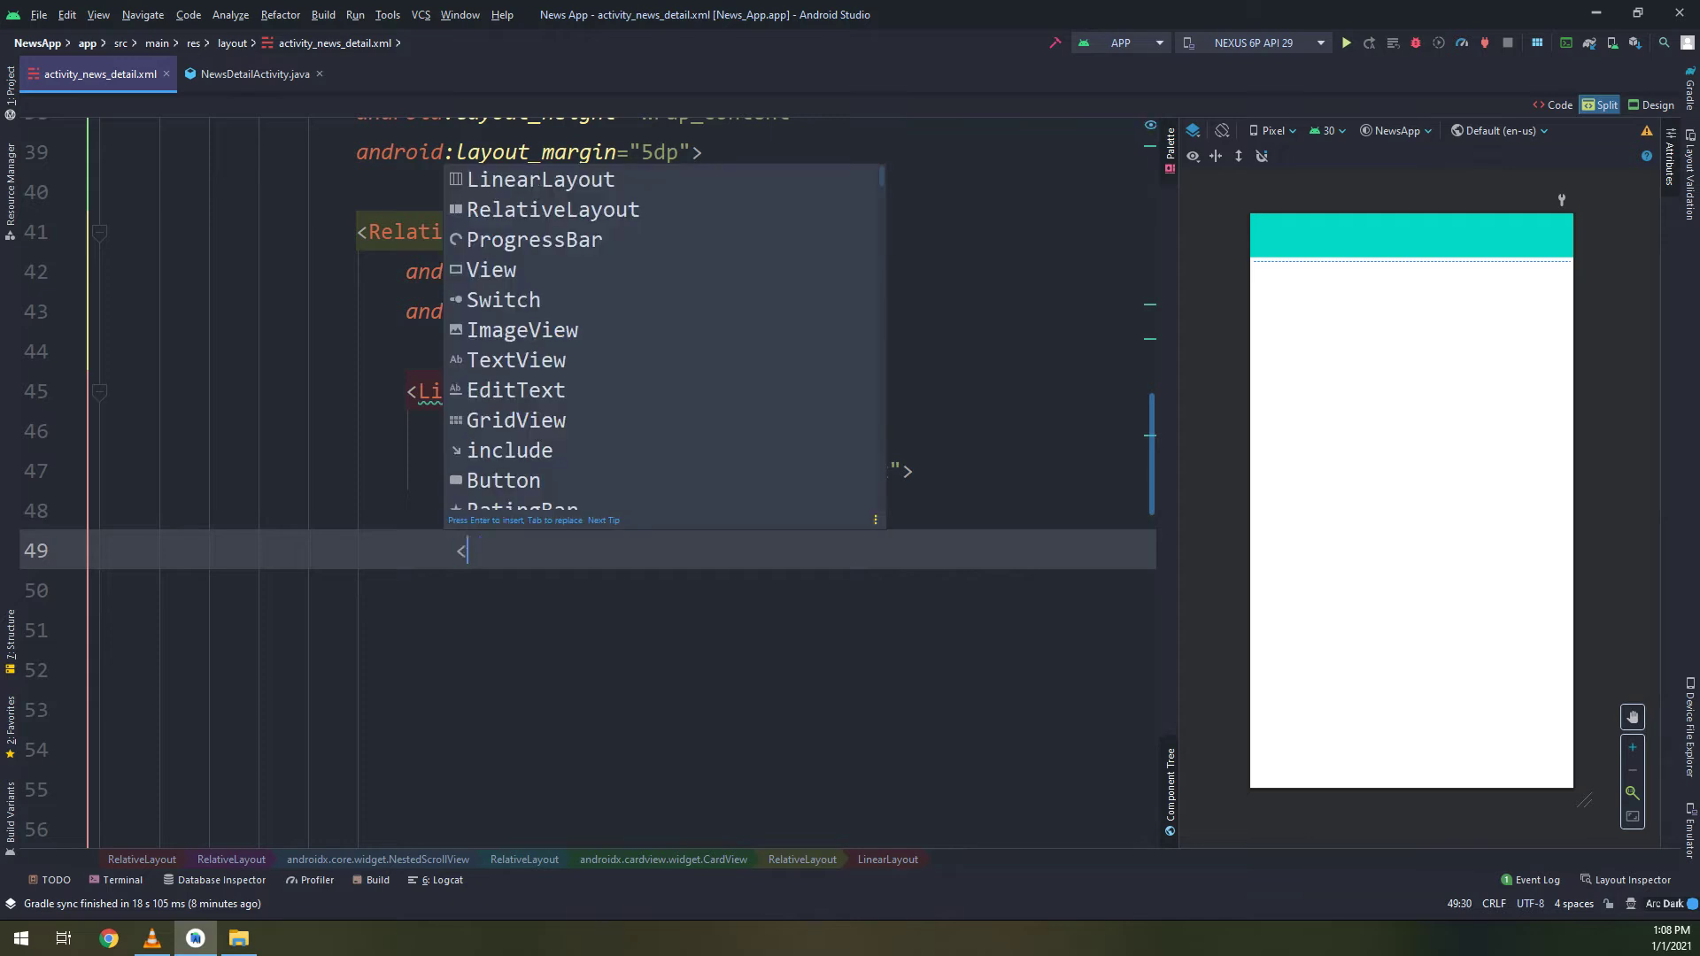
type("TextVB")
key("BackSpace")
key("Return")
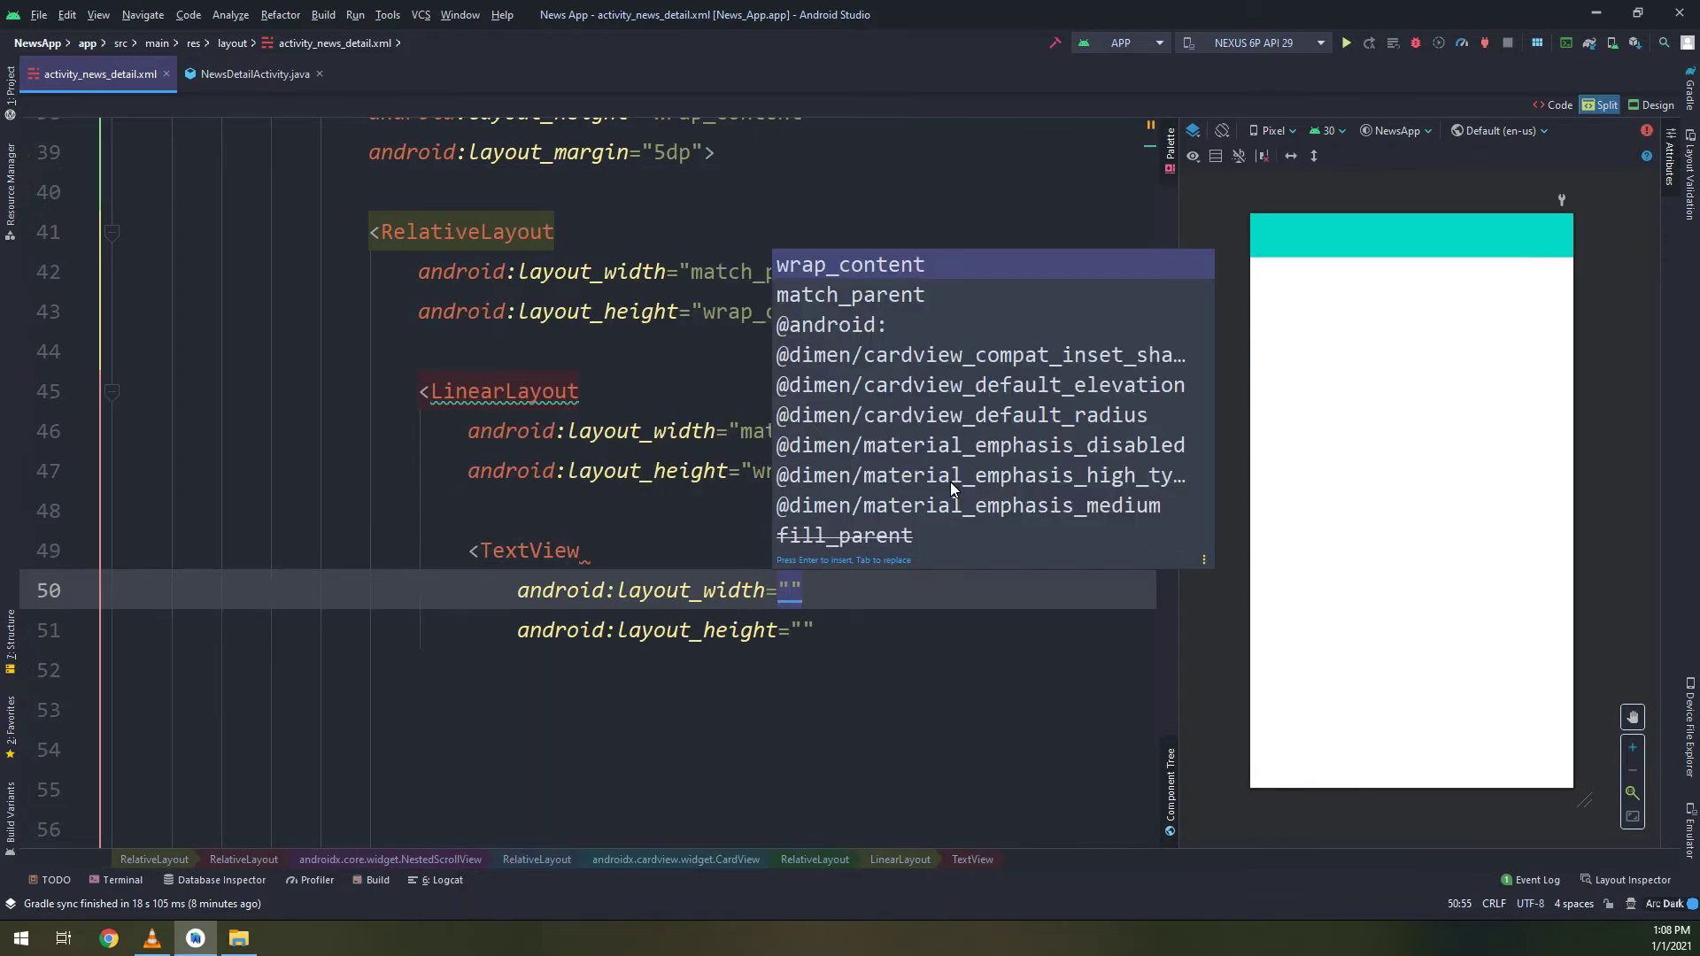
key("ctrl+z")
key("BackSpace")
key("BackSpace")
key("BackSpace")
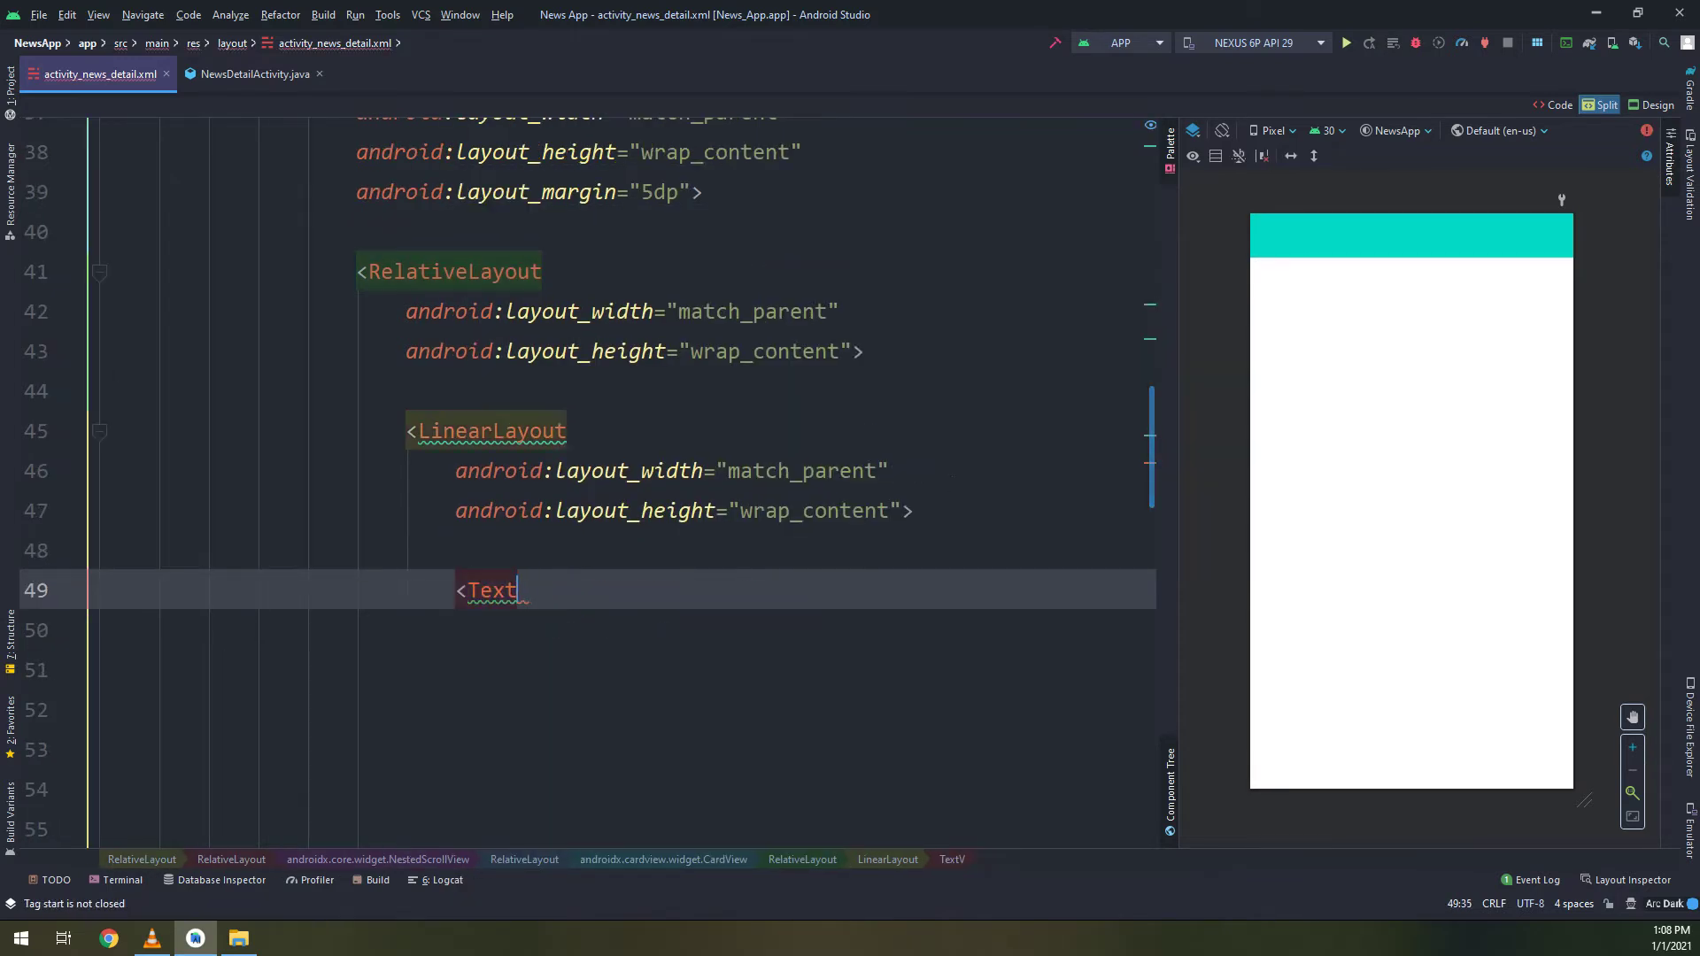
key("BackSpace")
key("BackSpace")
key("BackSpace")
type("ImageView")
key("Return")
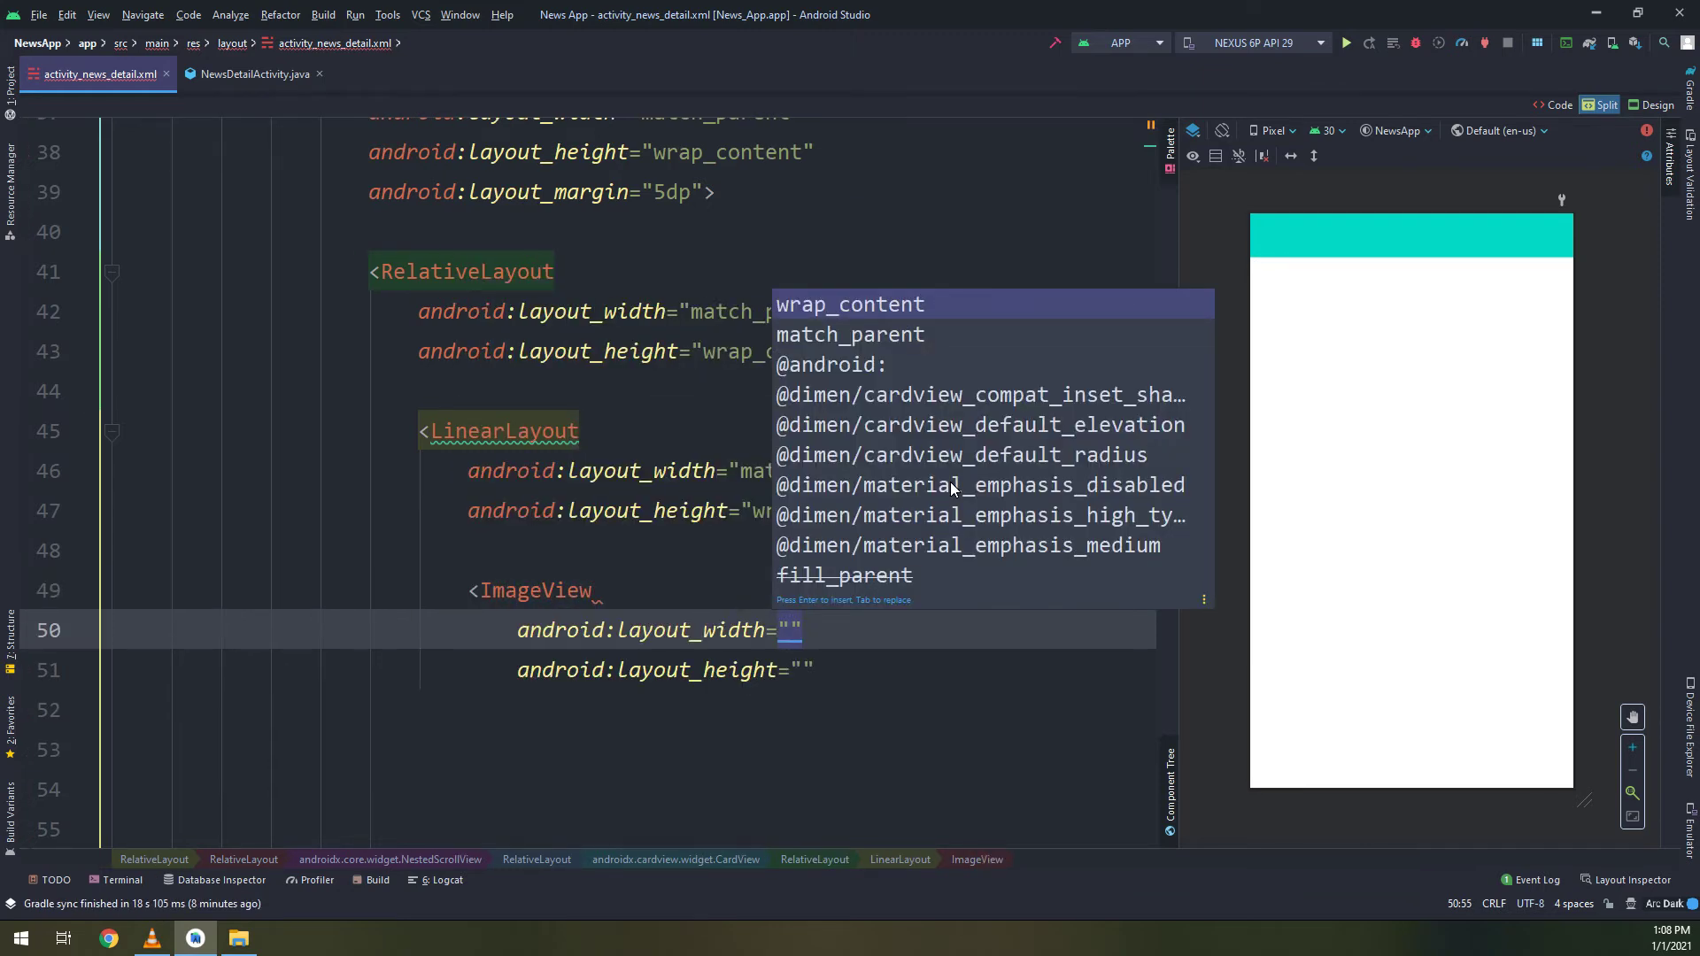
type("32dp")
key("Return")
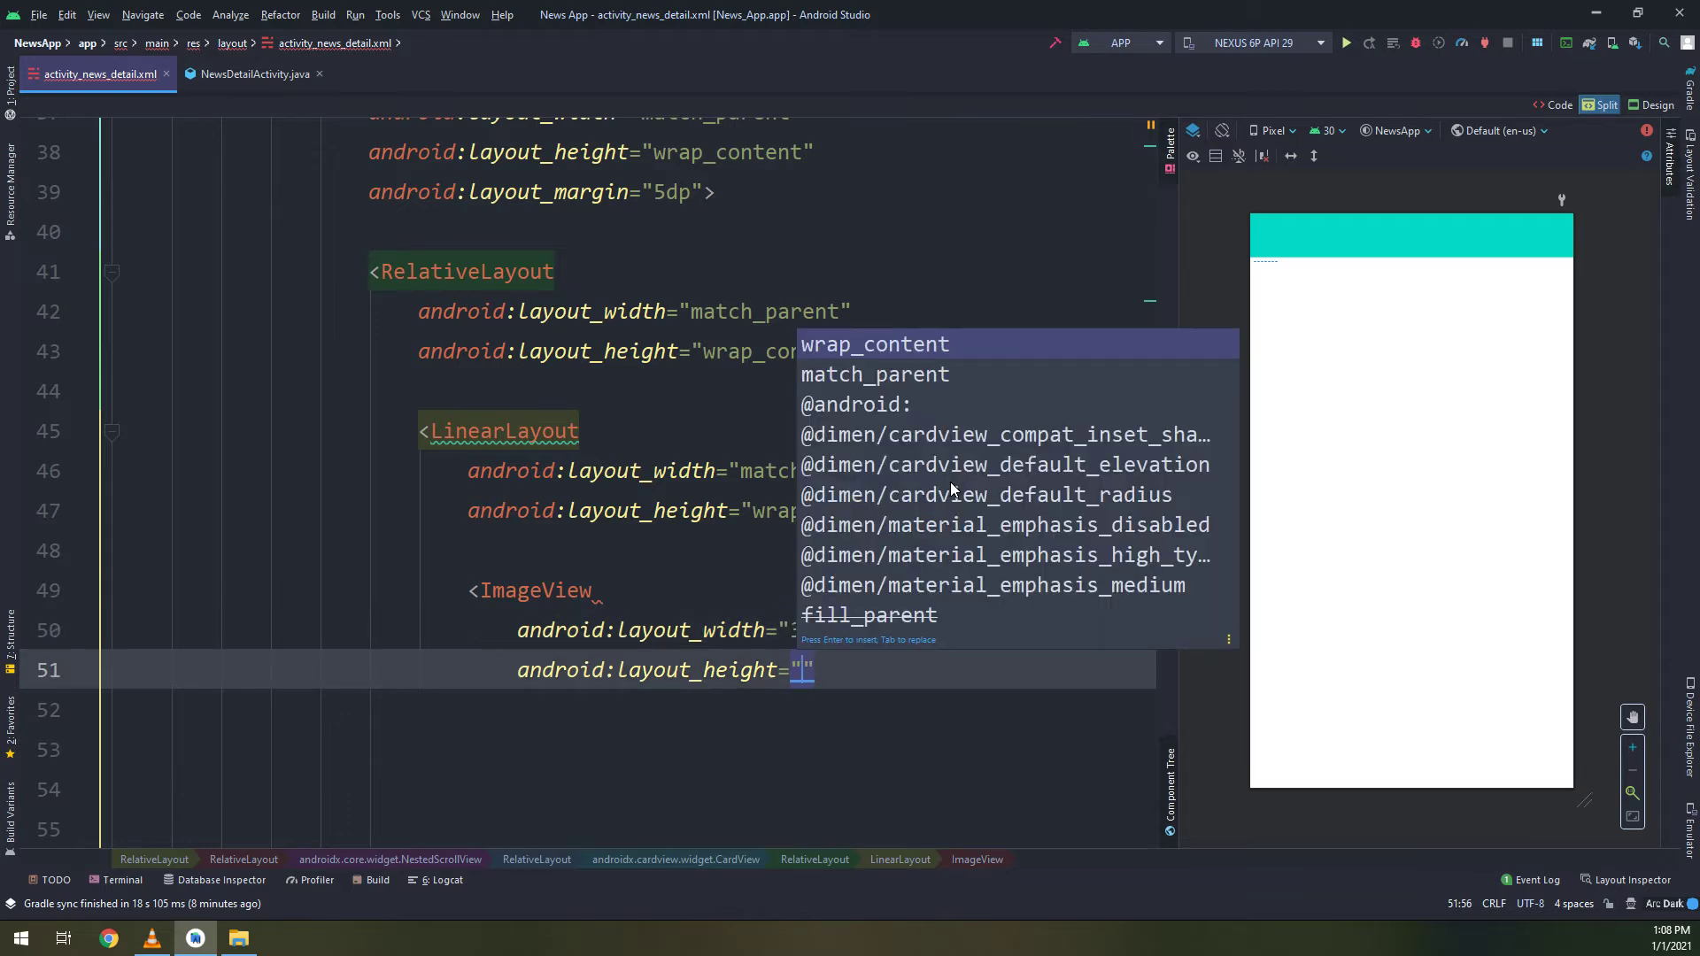
type("32dop")
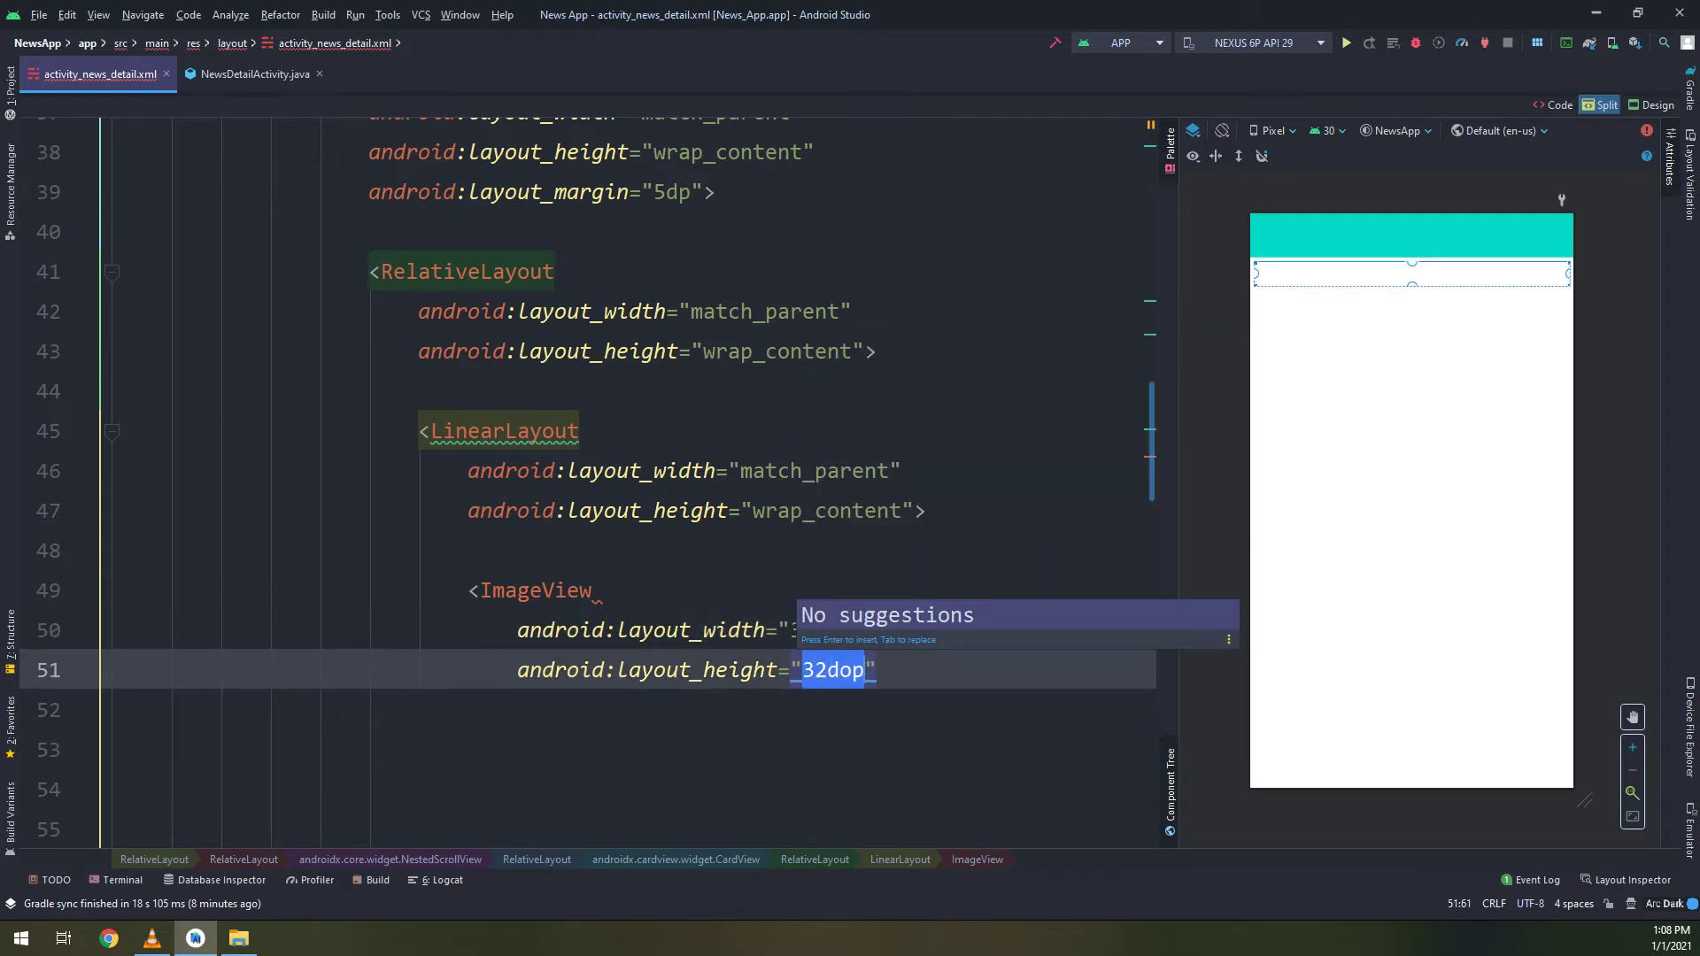
key("Return")
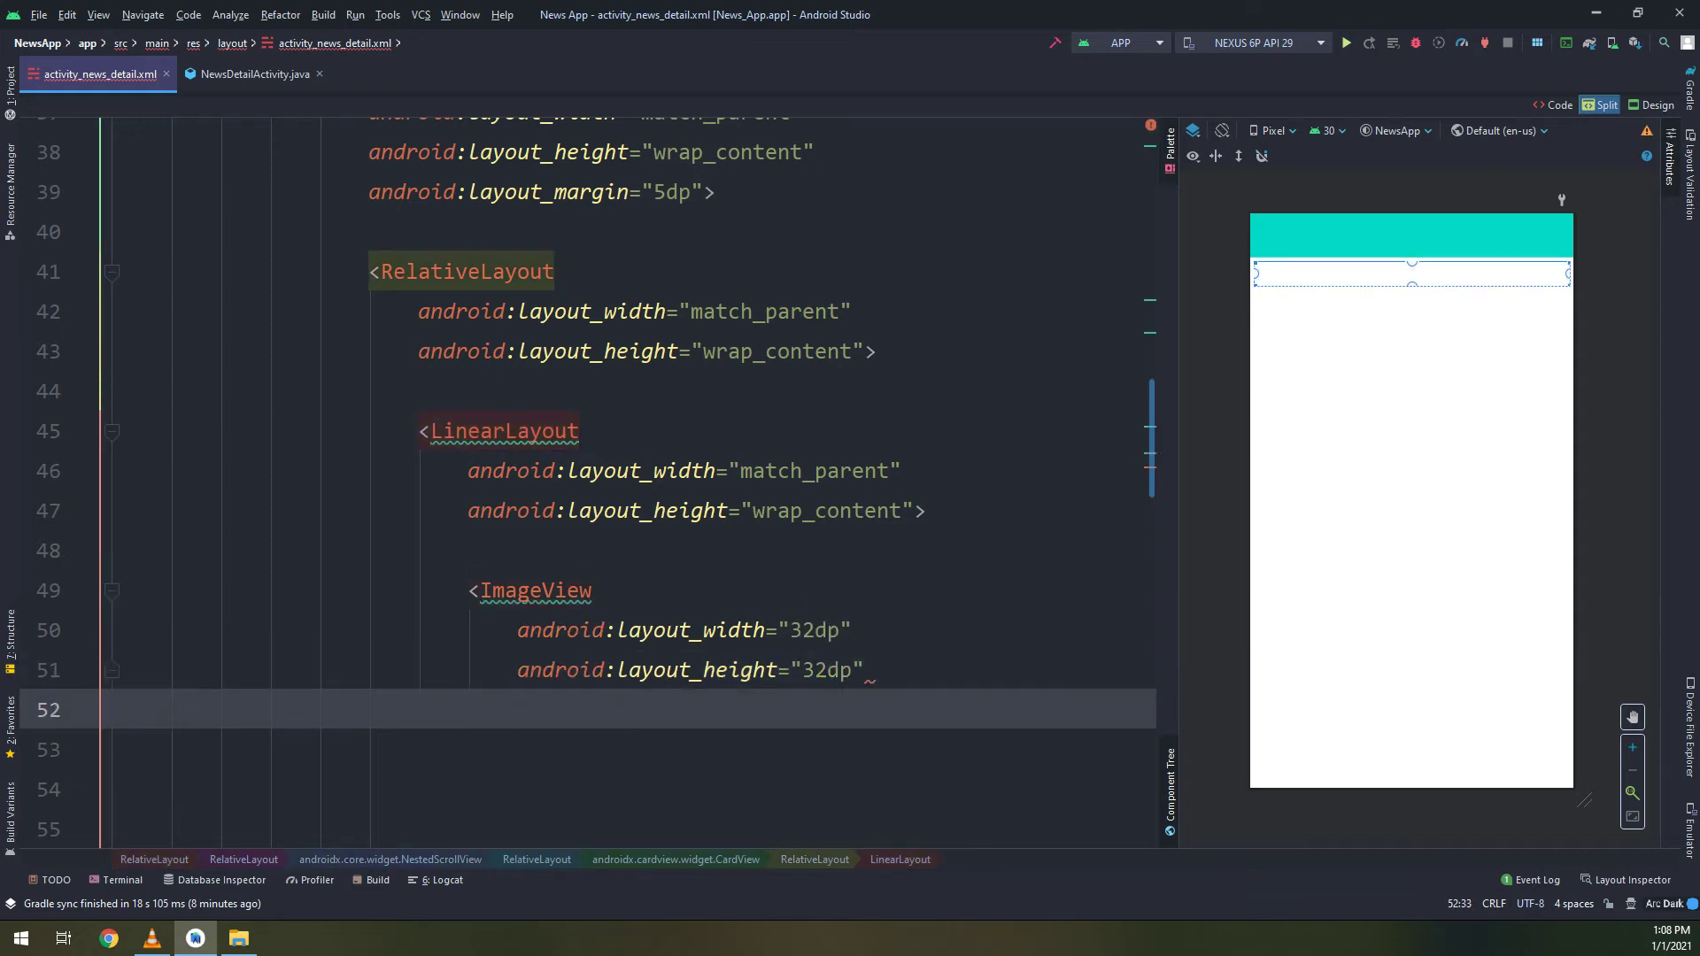
type("src")
Add android:src to the ImageView and browse the drawable suggestions.
key("Return")
type("@dr")
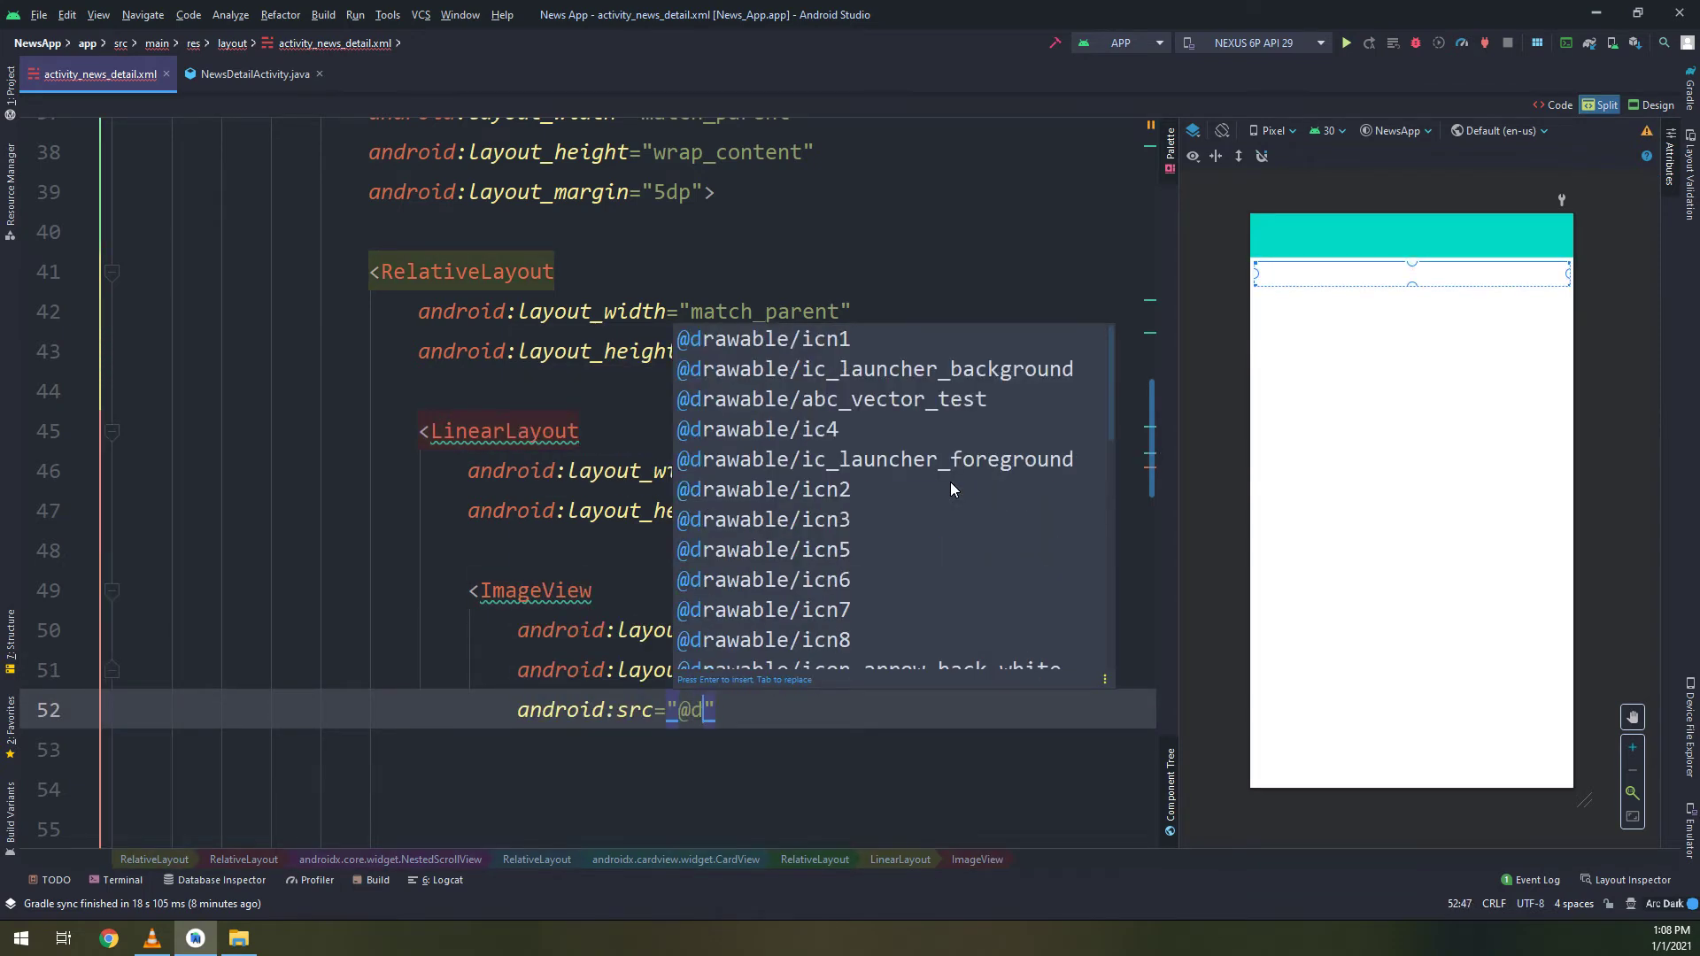
type("aw")
key("Down")
key("Down")
key("Down")
key("Down")
key("Down")
key("Down")
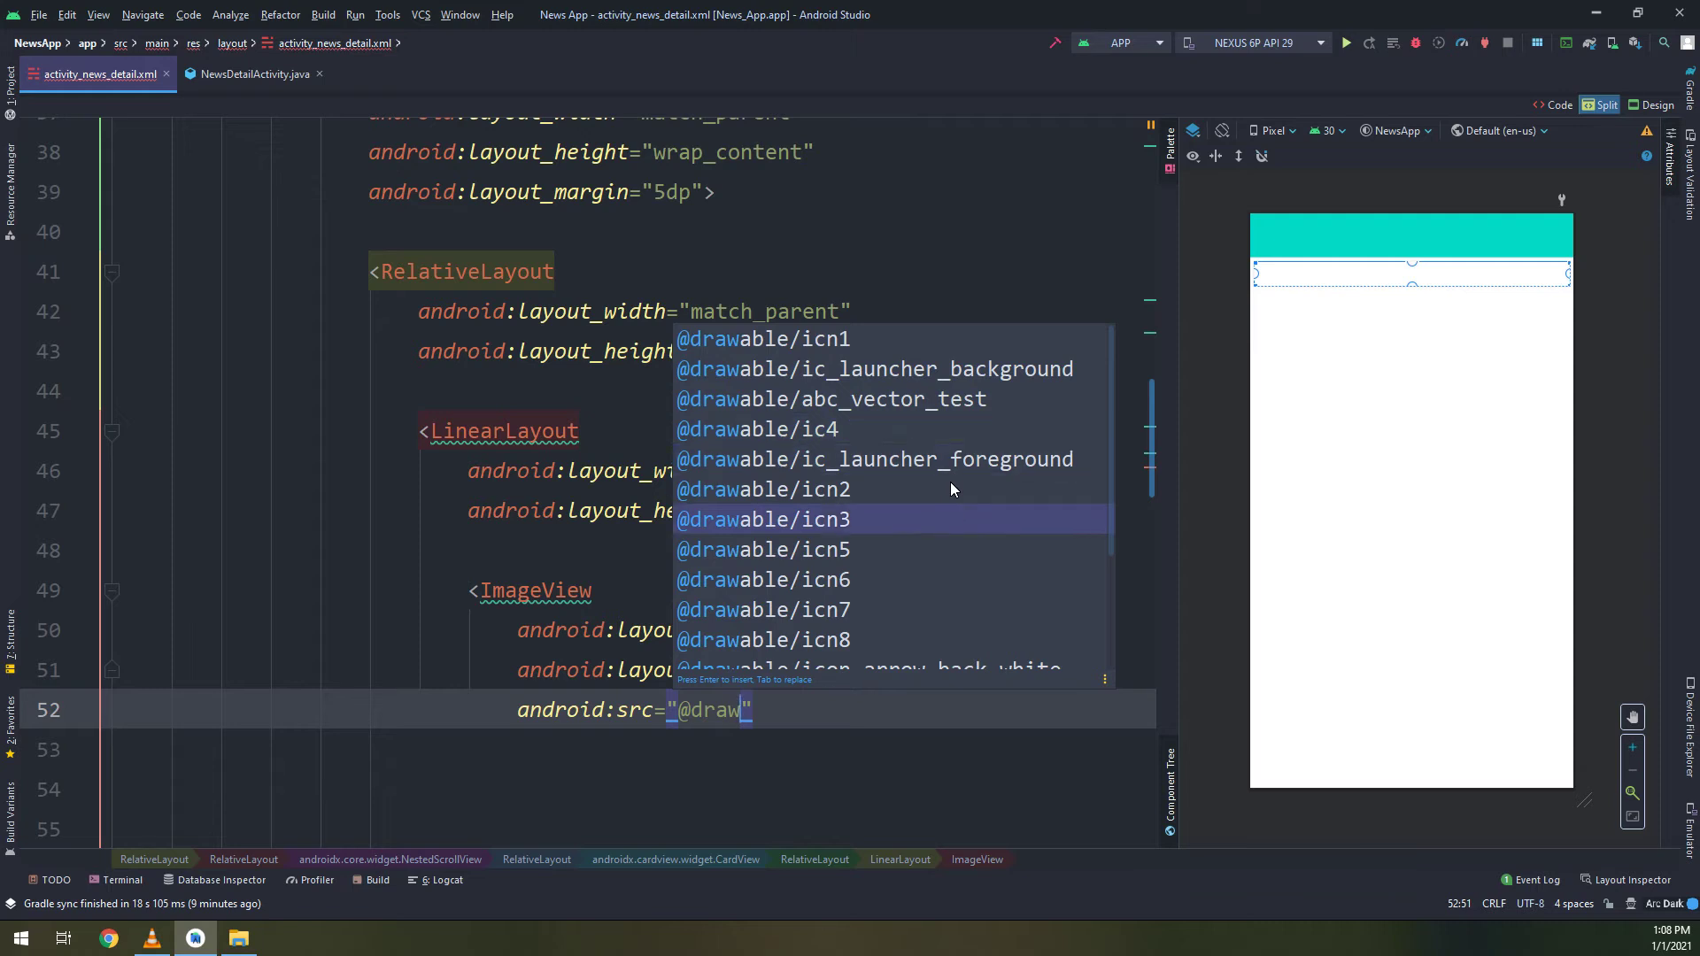
key("Up")
key("Up")
key("Up")
key("Down")
key("Down")
key("Down")
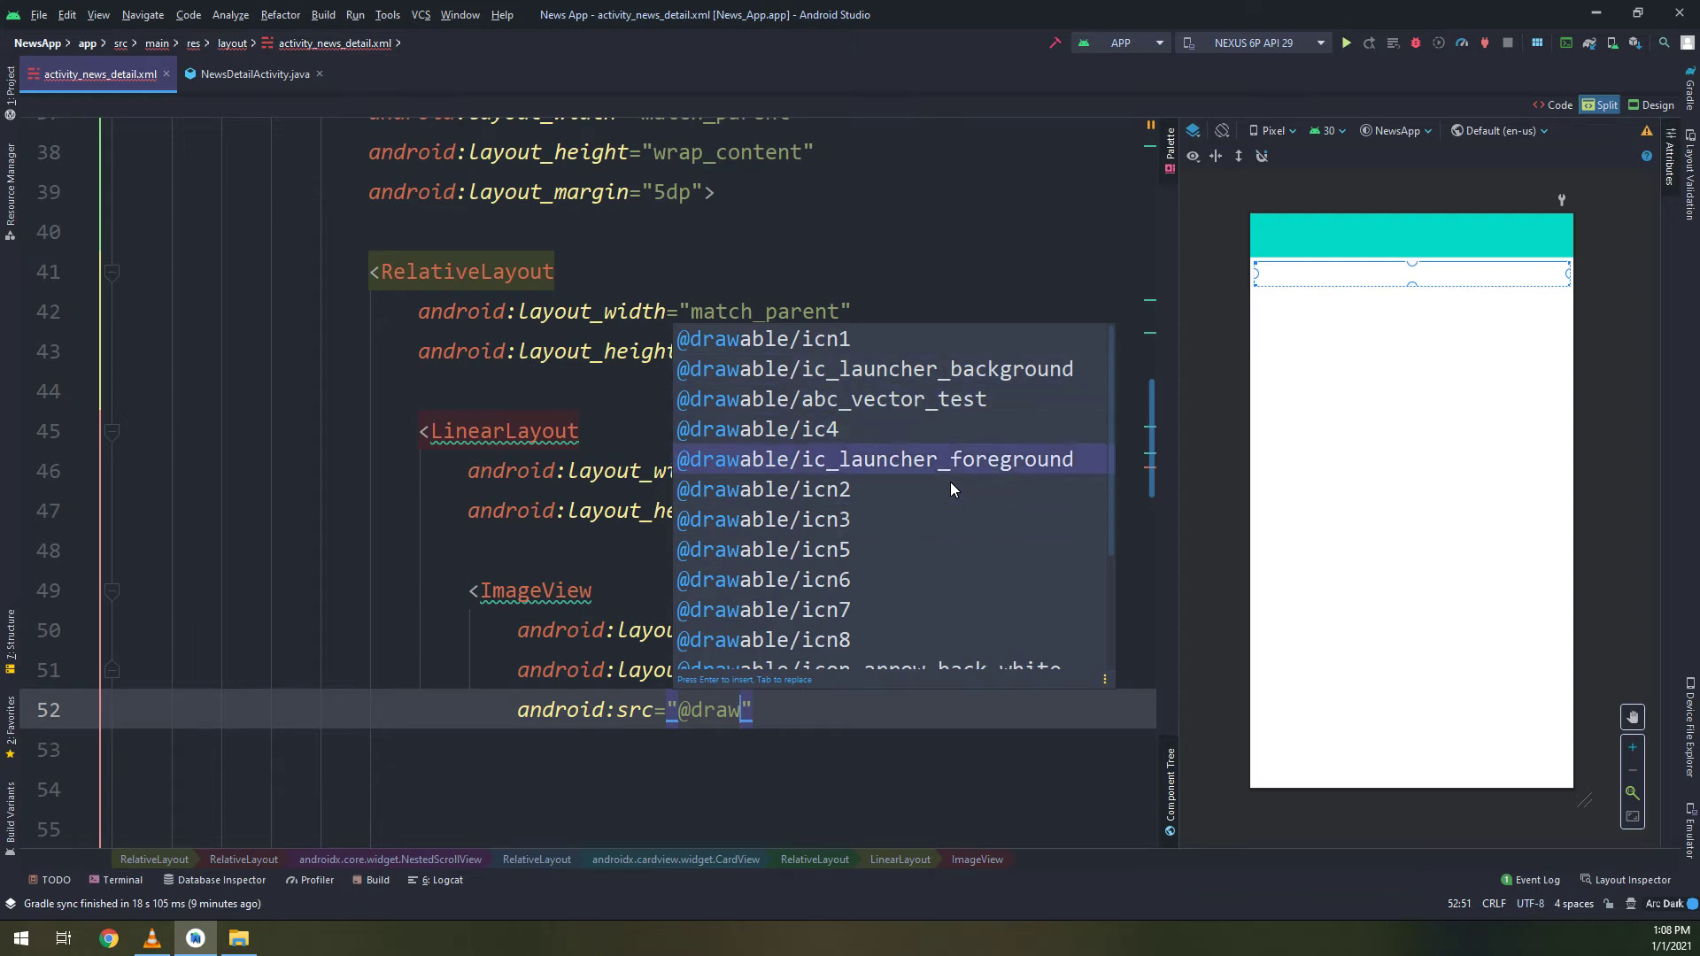
key("Down")
key("Down")
key("Down")
key("Down")
key("Down")
key("Down")
key("Down")
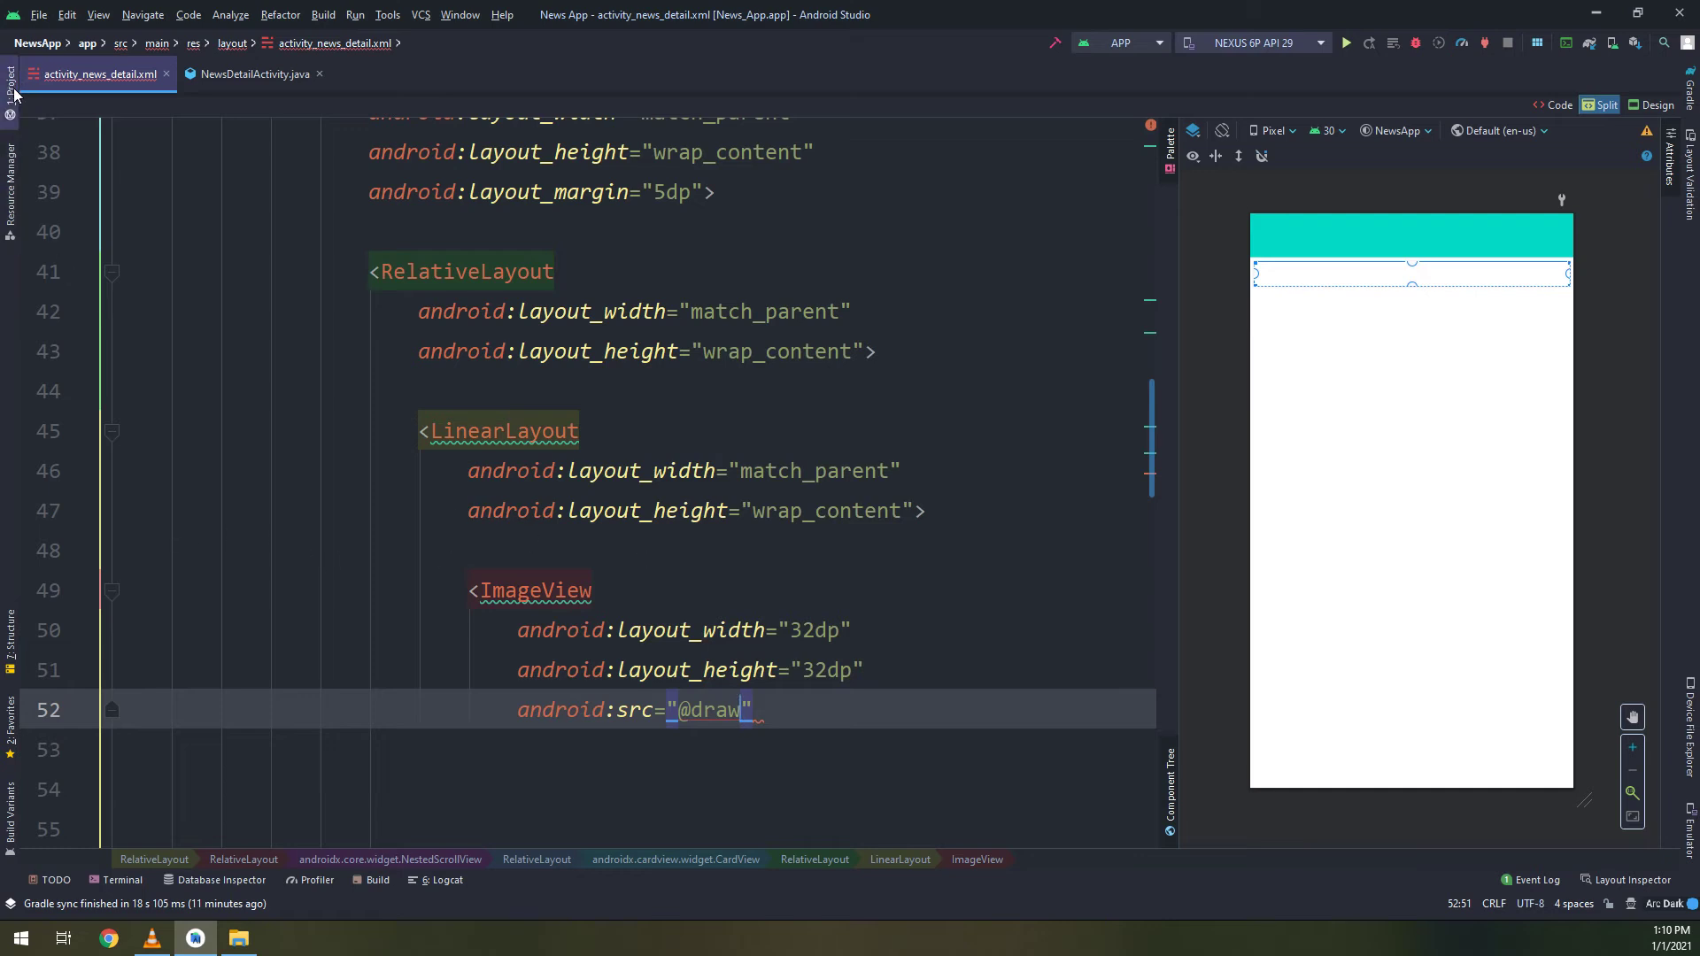
Paste the copied icon_youtube.png image into the res/drawable folder.
left_click(8, 85)
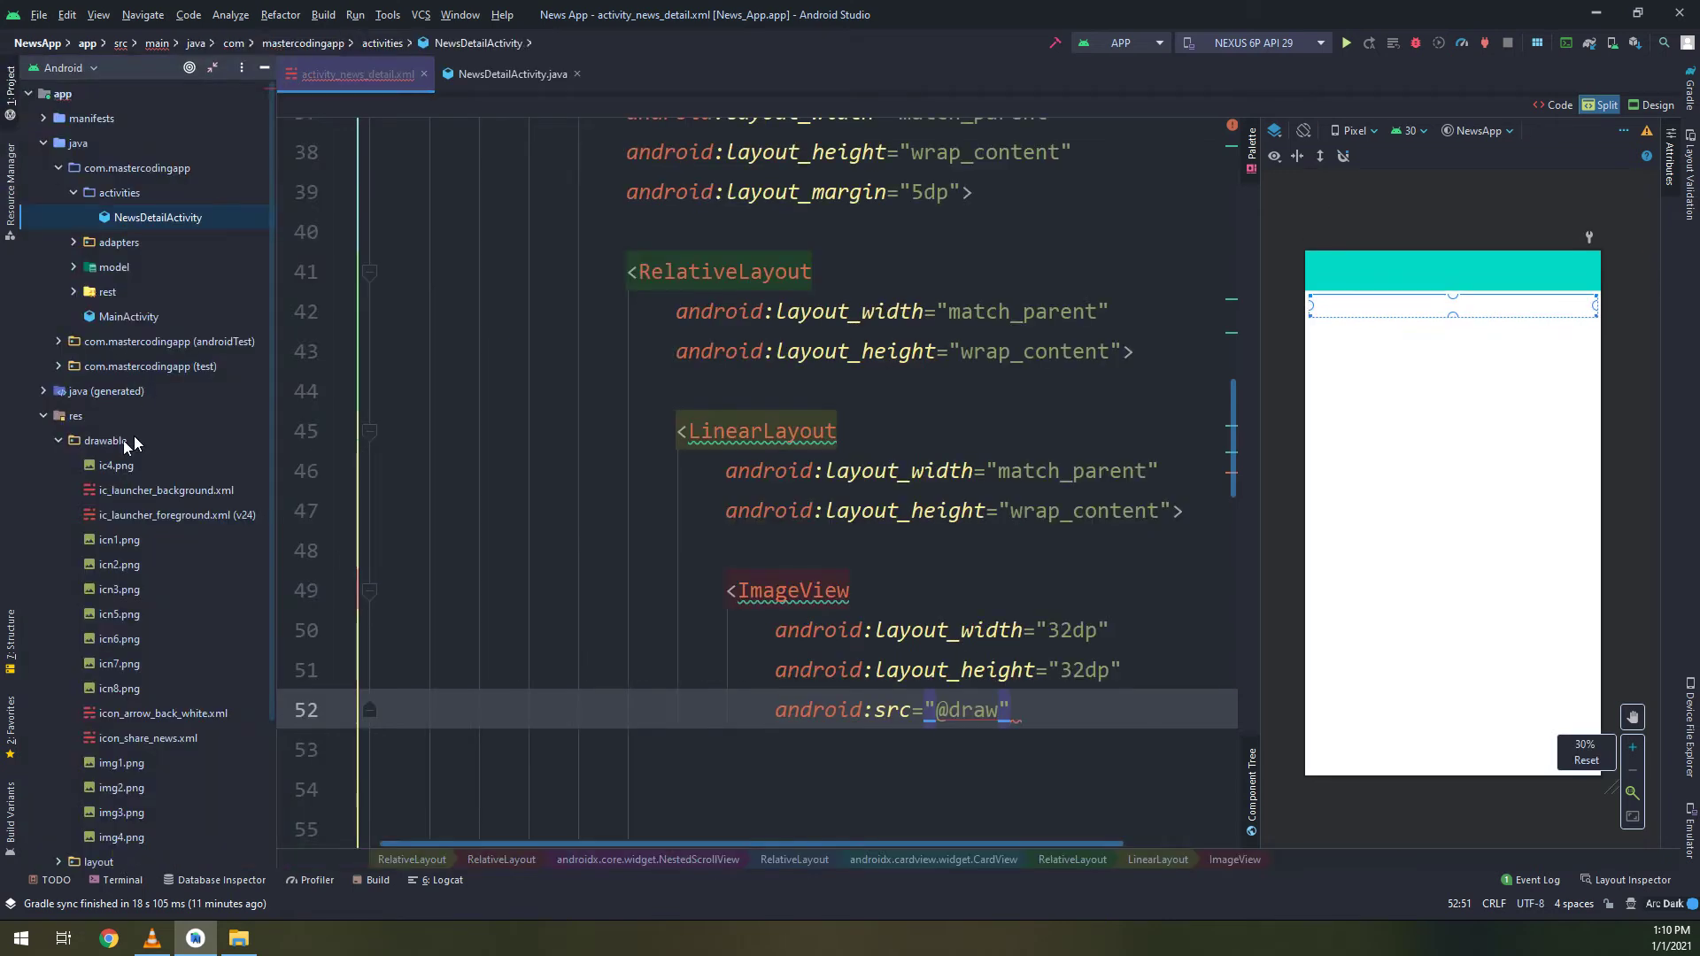
right_click(116, 442)
left_click(175, 230)
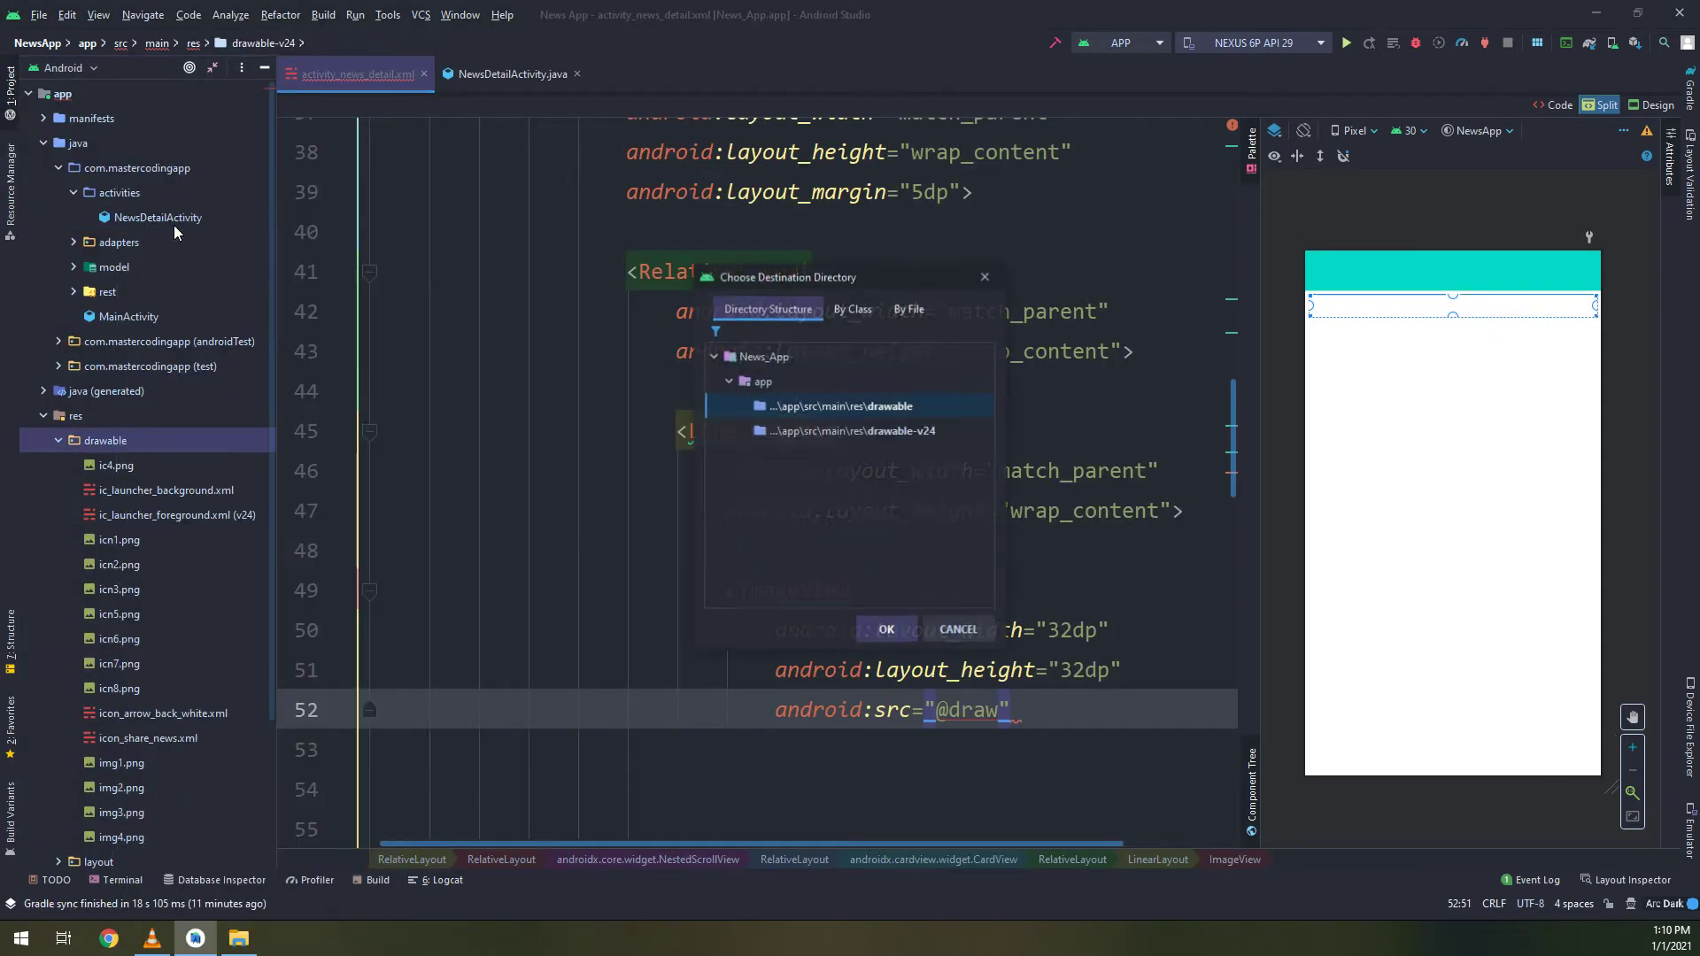
left_click(890, 626)
left_click(961, 527)
scroll(151, 750, "down", 3)
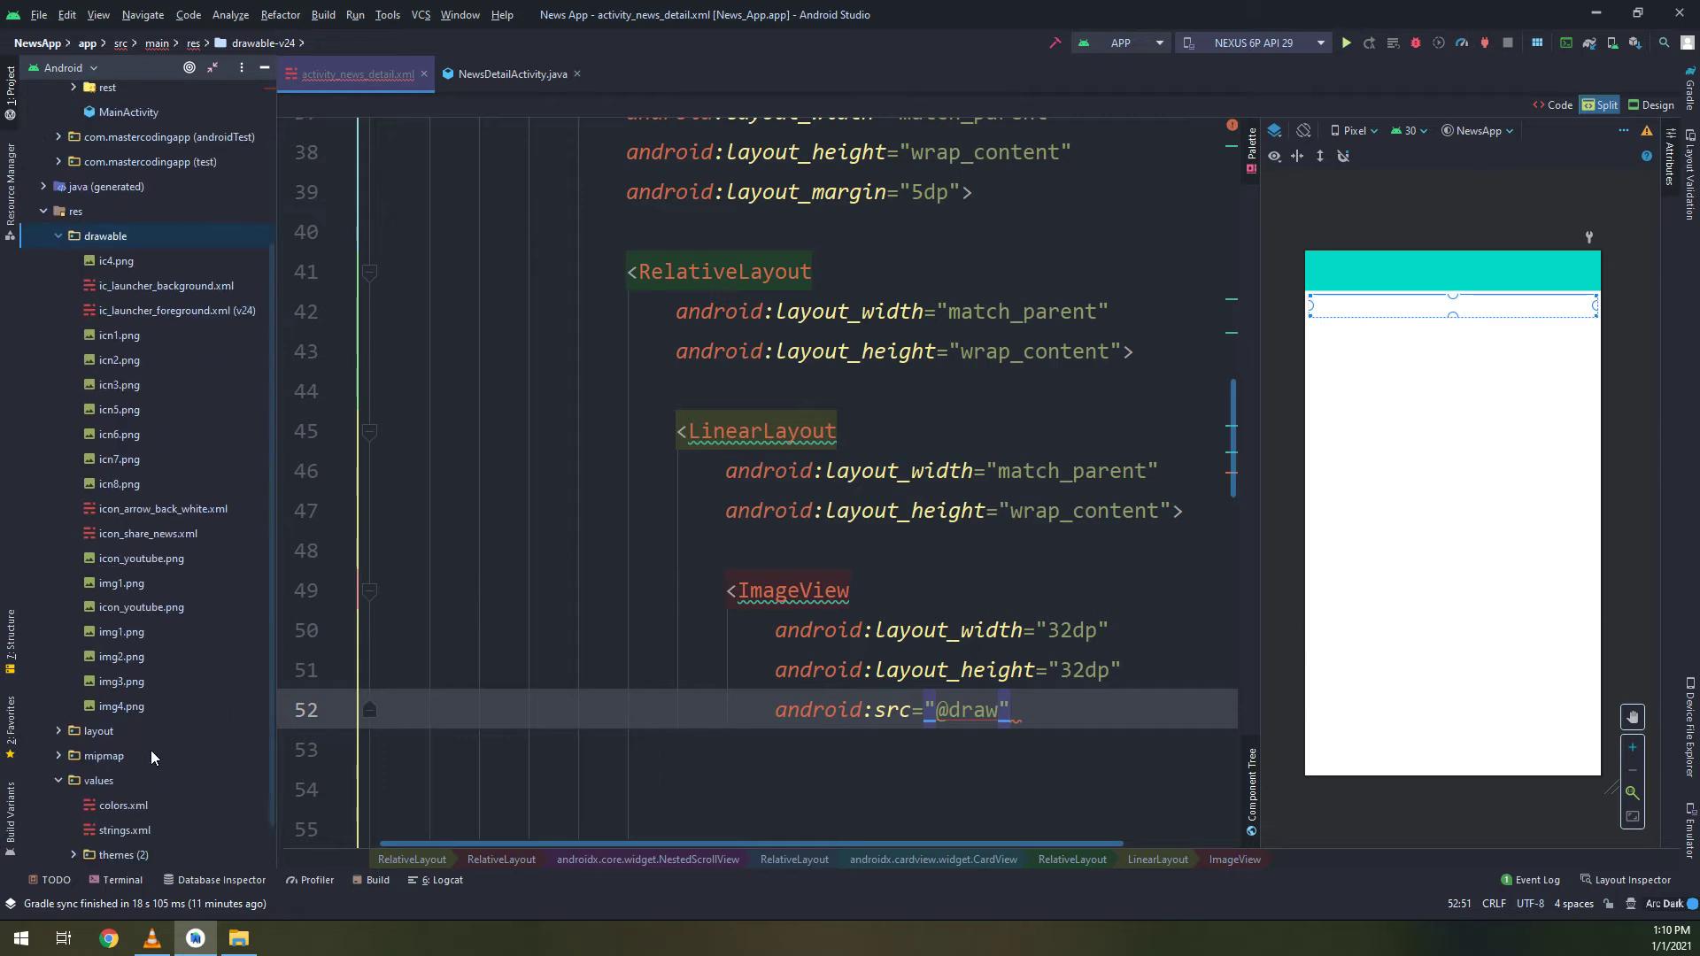
Preview icon_youtube.png, then close it and hide the project panel.
double_click(137, 560)
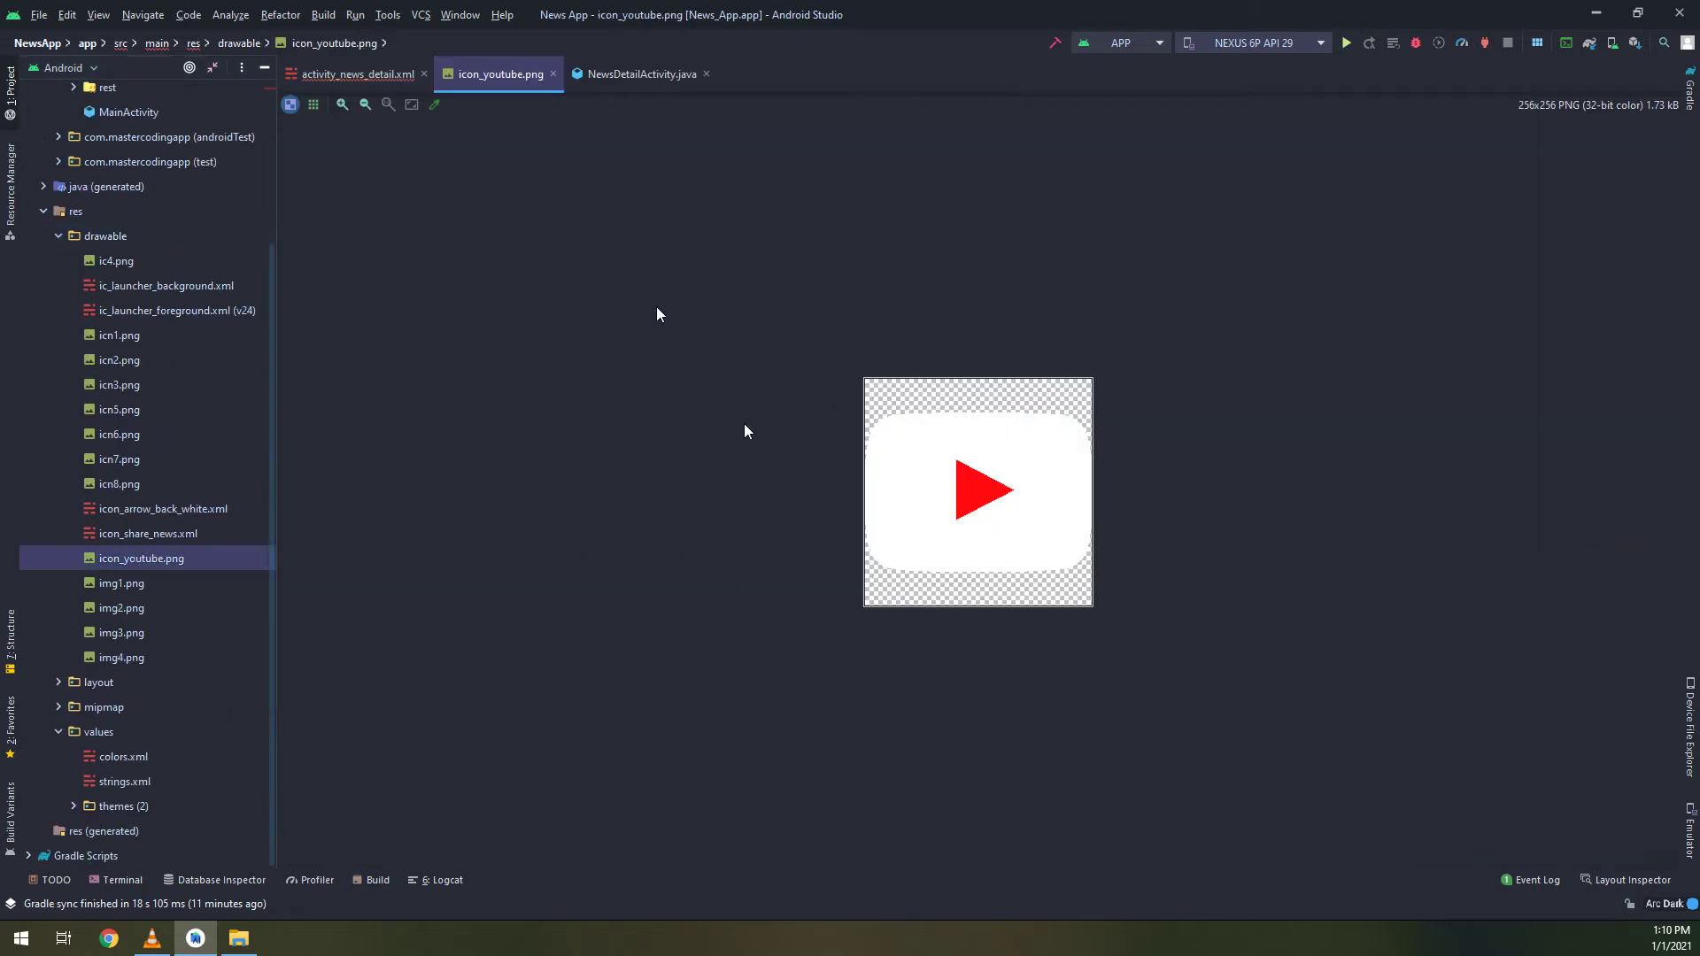
left_click(552, 75)
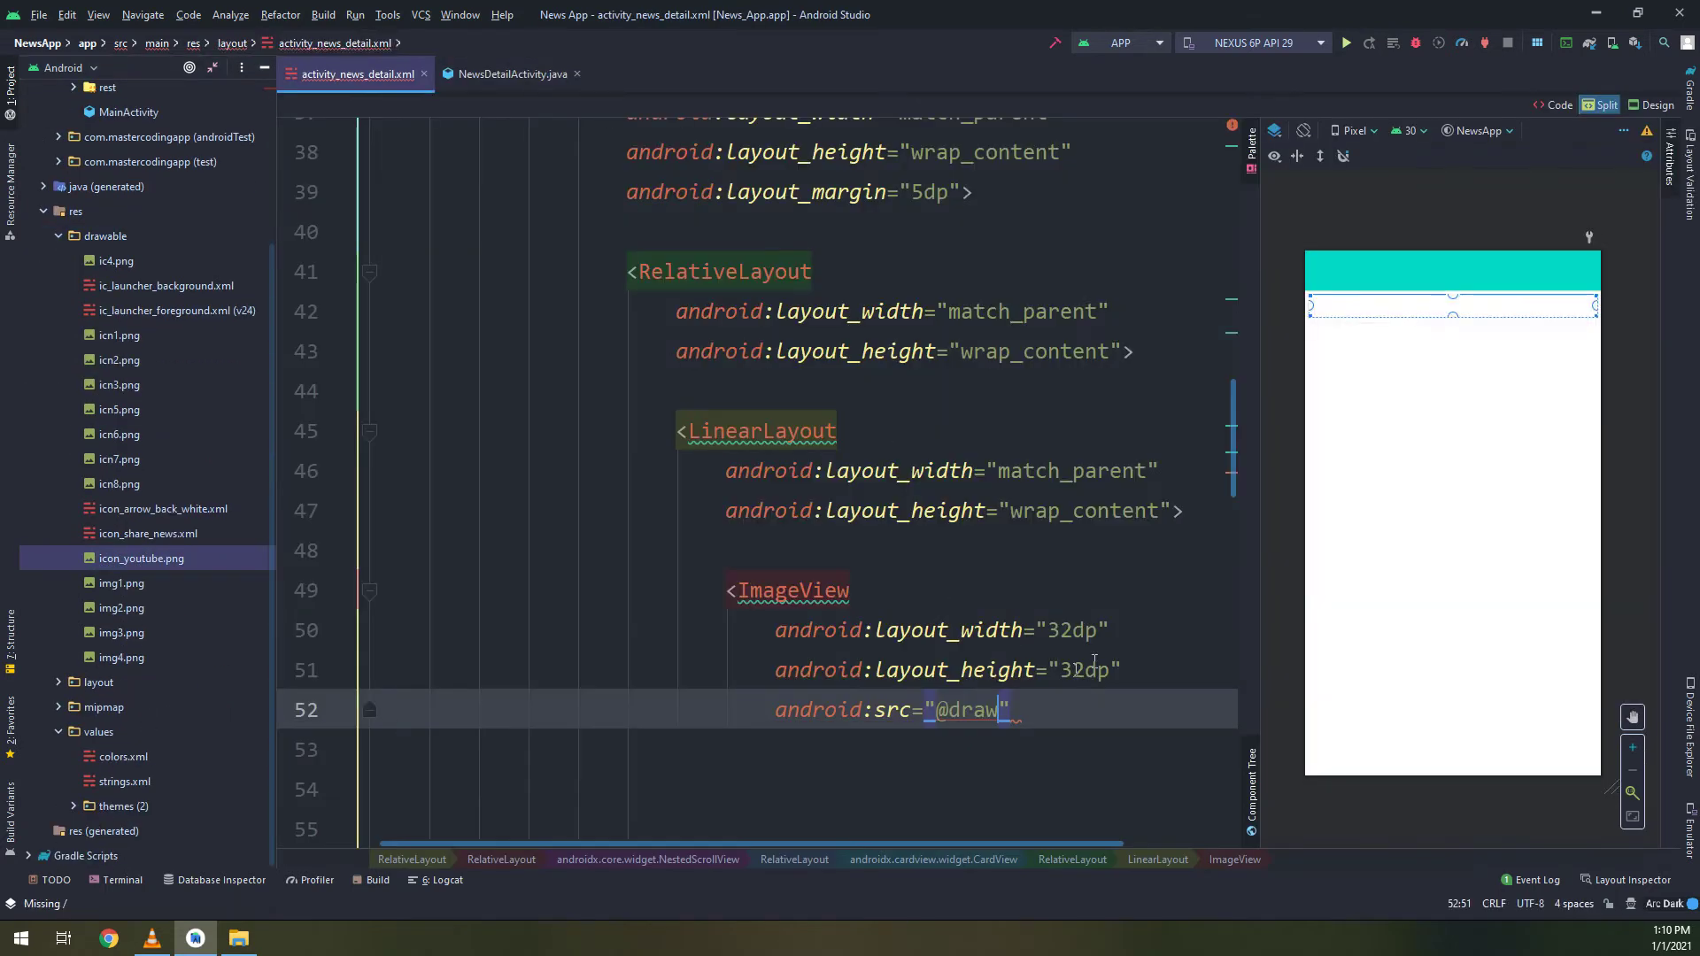
left_click(263, 70)
Delete the temporary note lines under android:src and return to the src value.
key("Return")
type("Get this ")
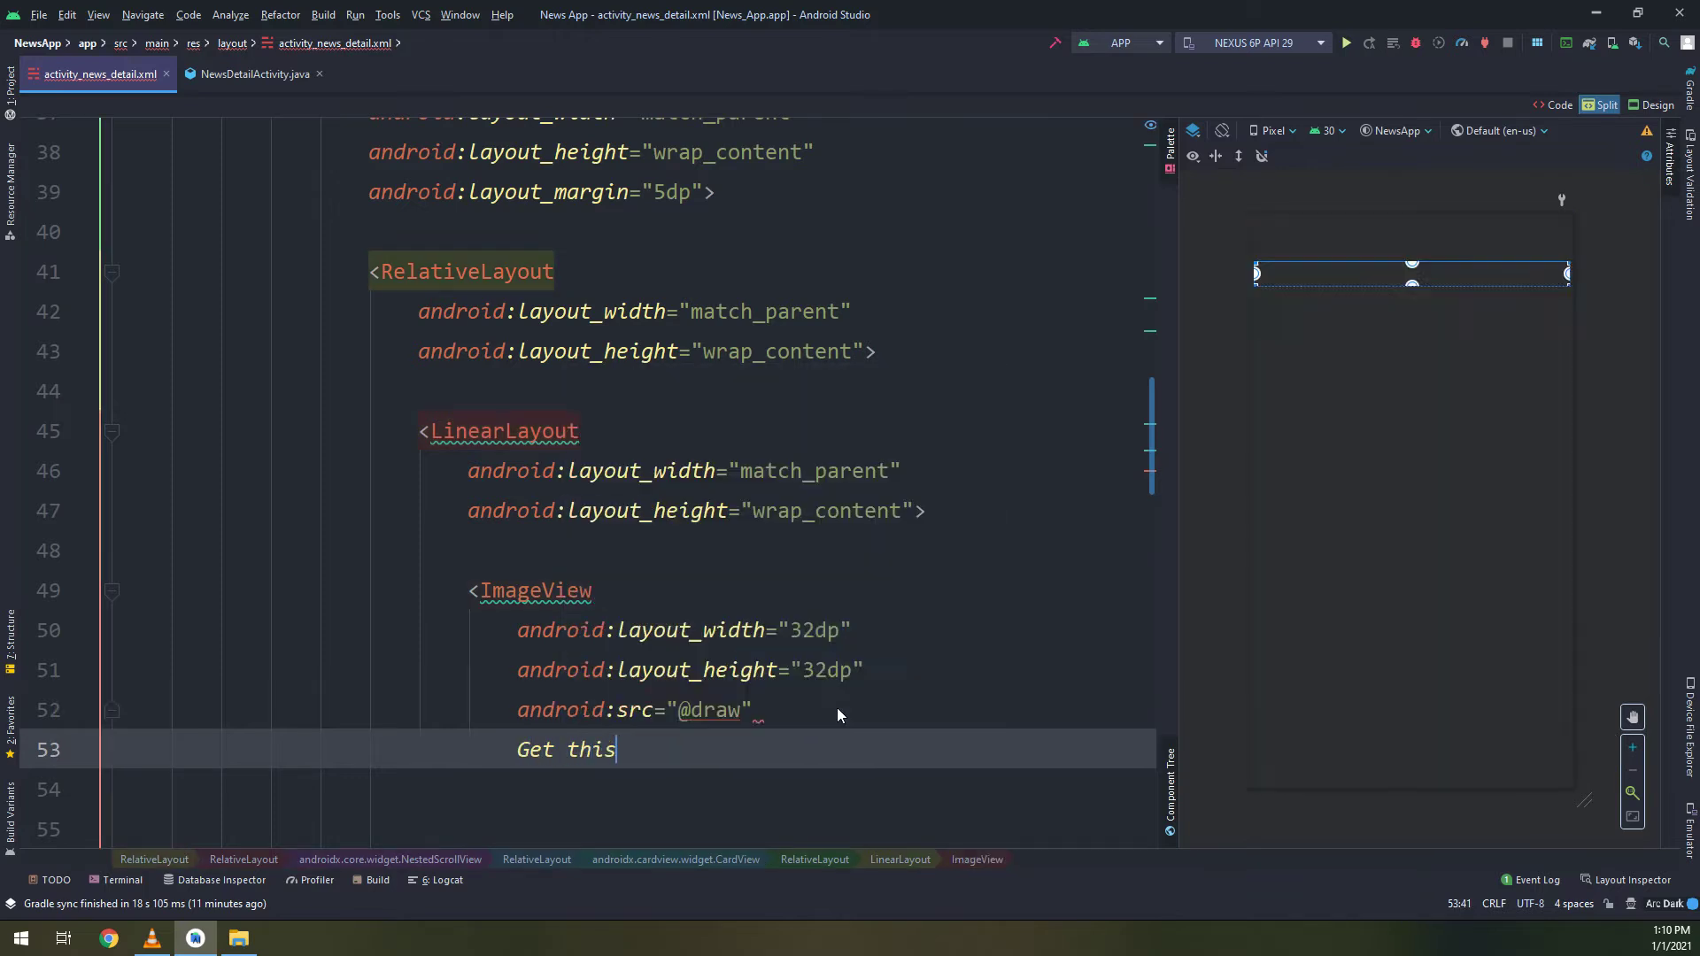
type("Layout")
key("BackSpace")
key("BackSpace")
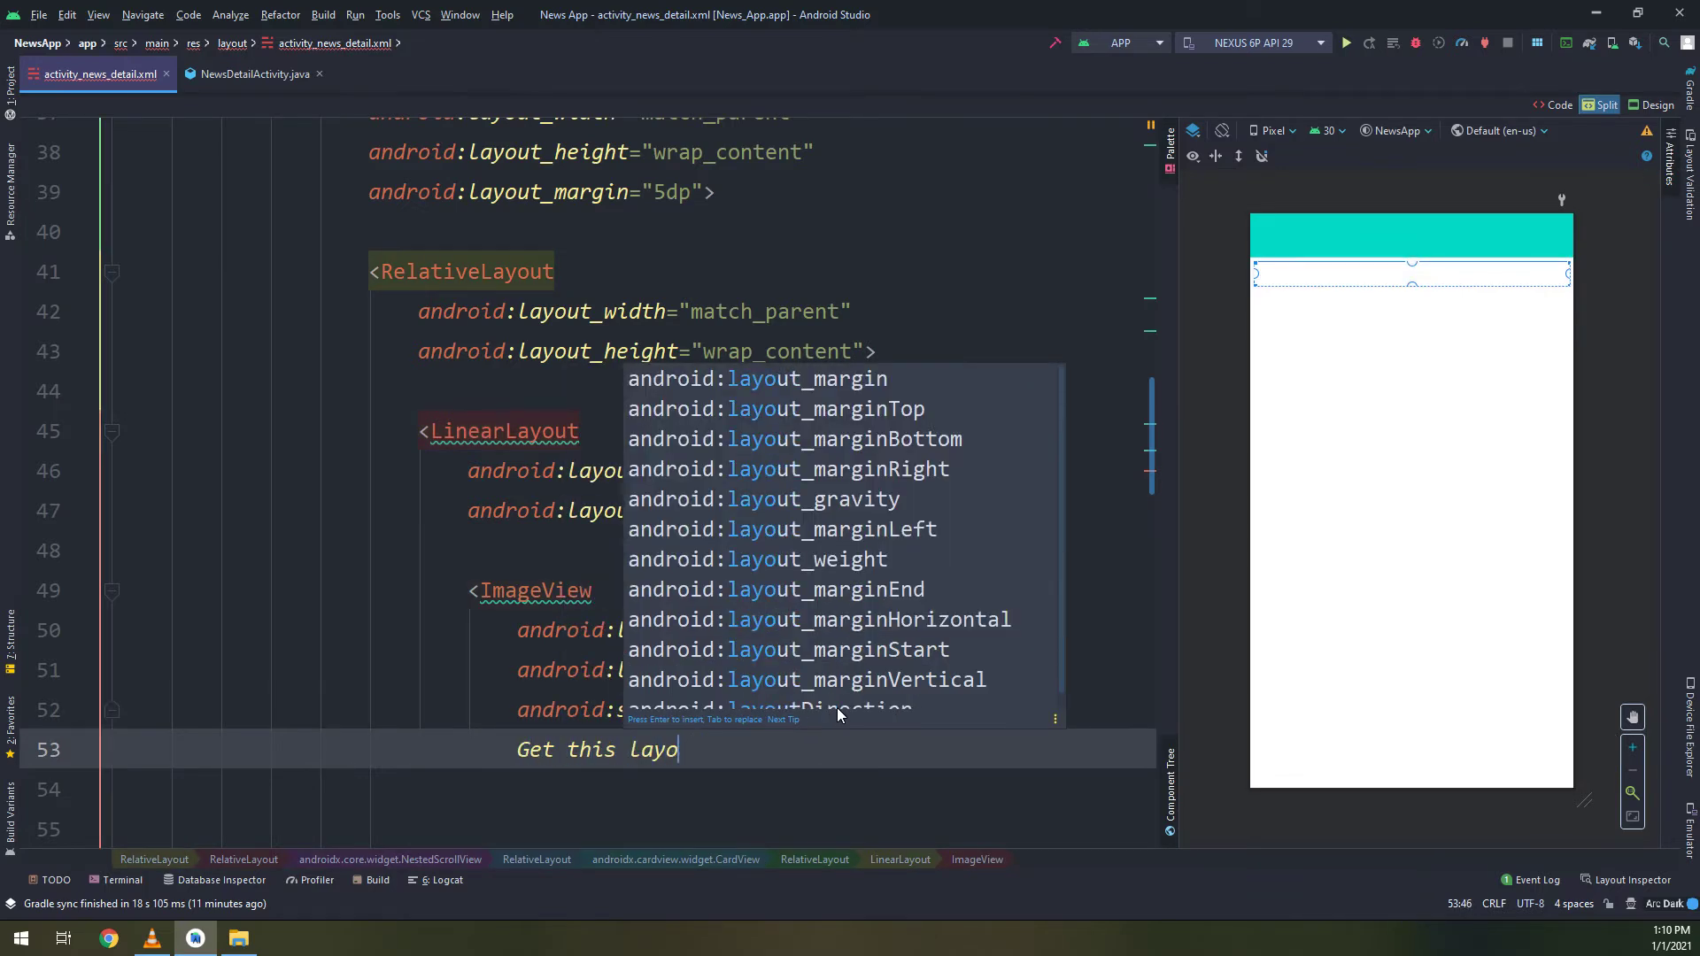
key("BackSpace")
key("BackSpace")
key("BackSpace")
type("images")
key("BackSpace")
type("f")
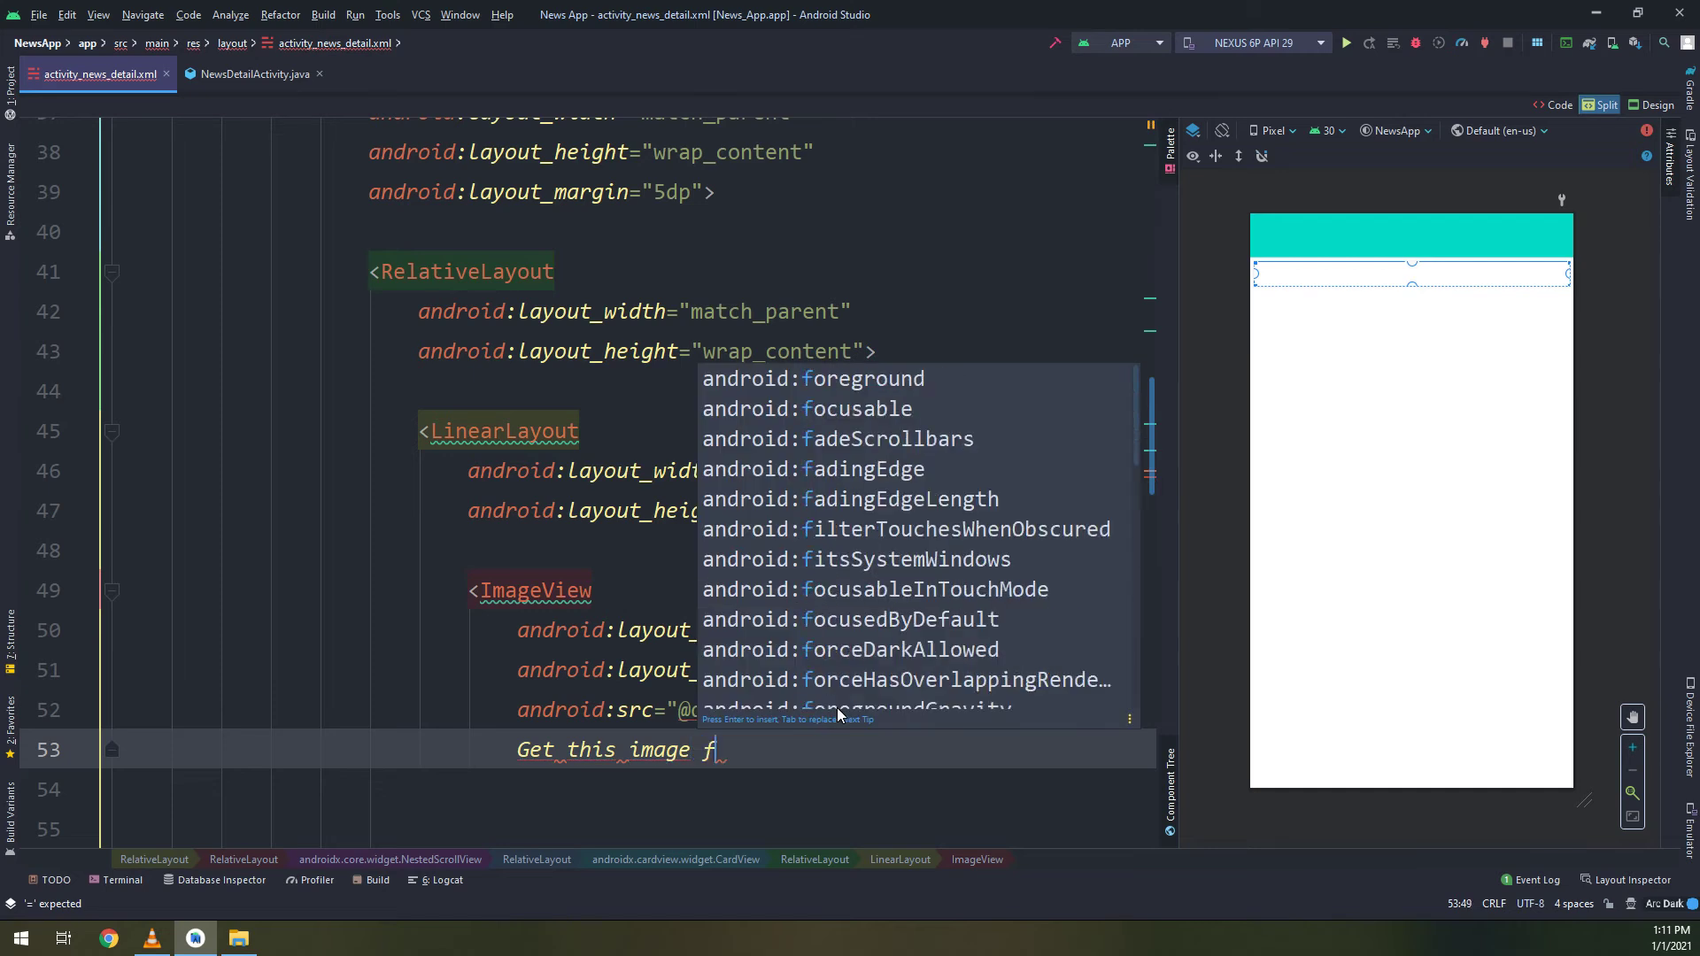
type("rom the resources ")
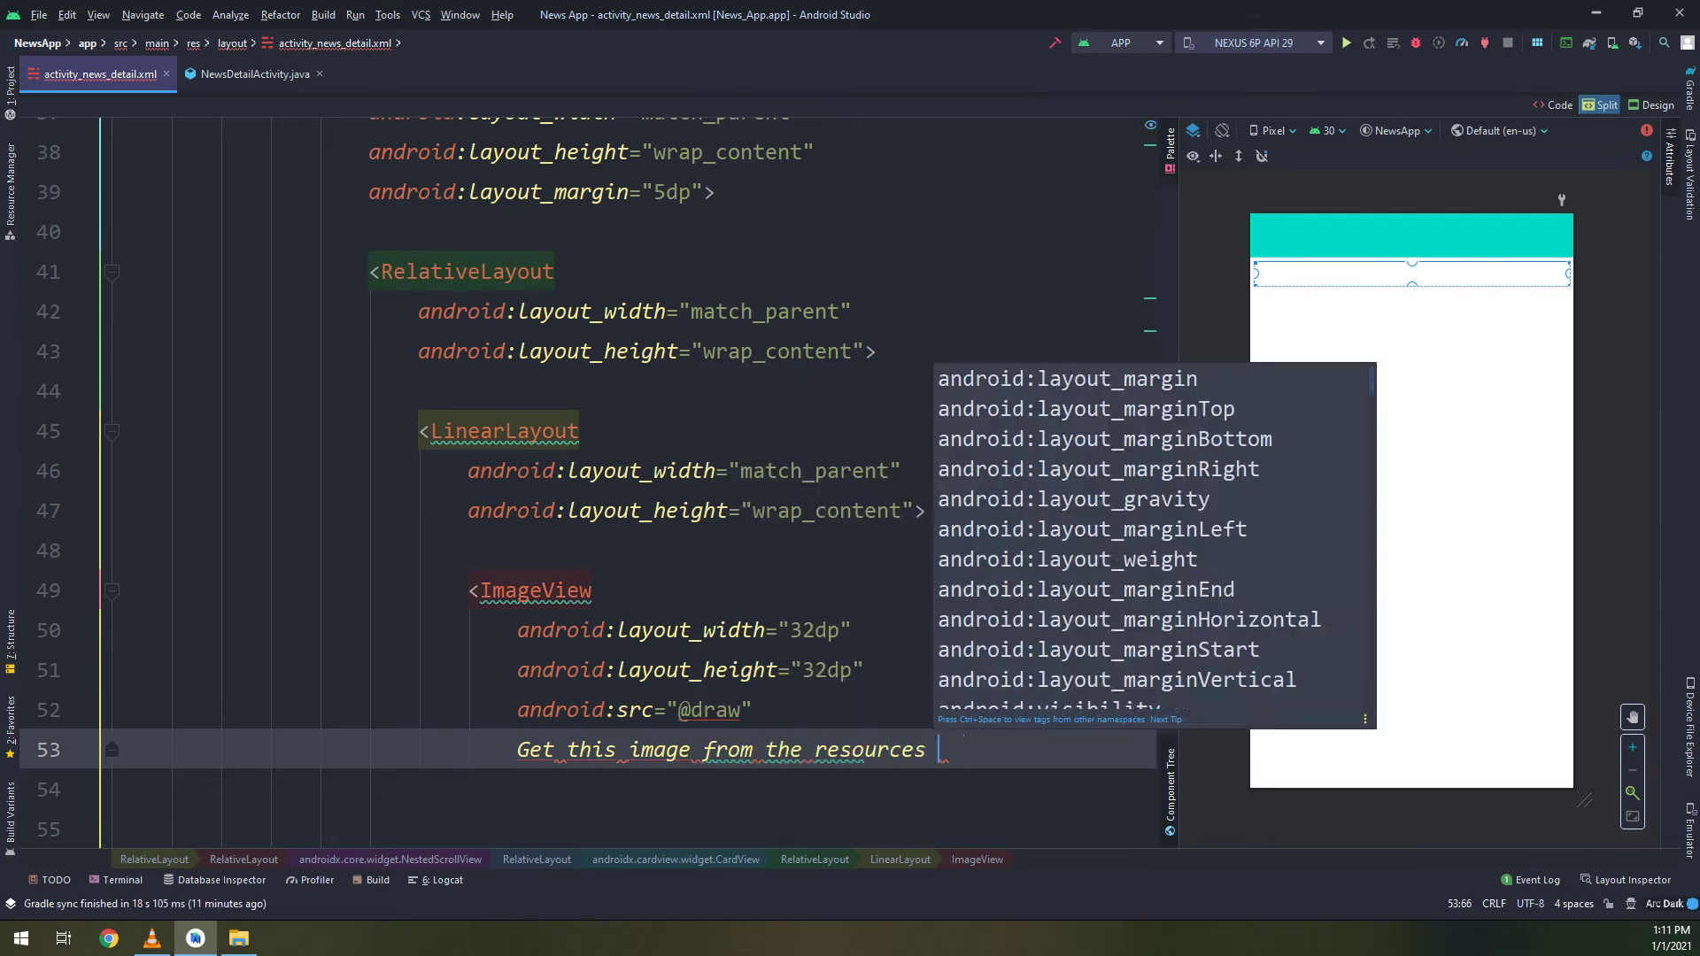
type("folder")
key("Return")
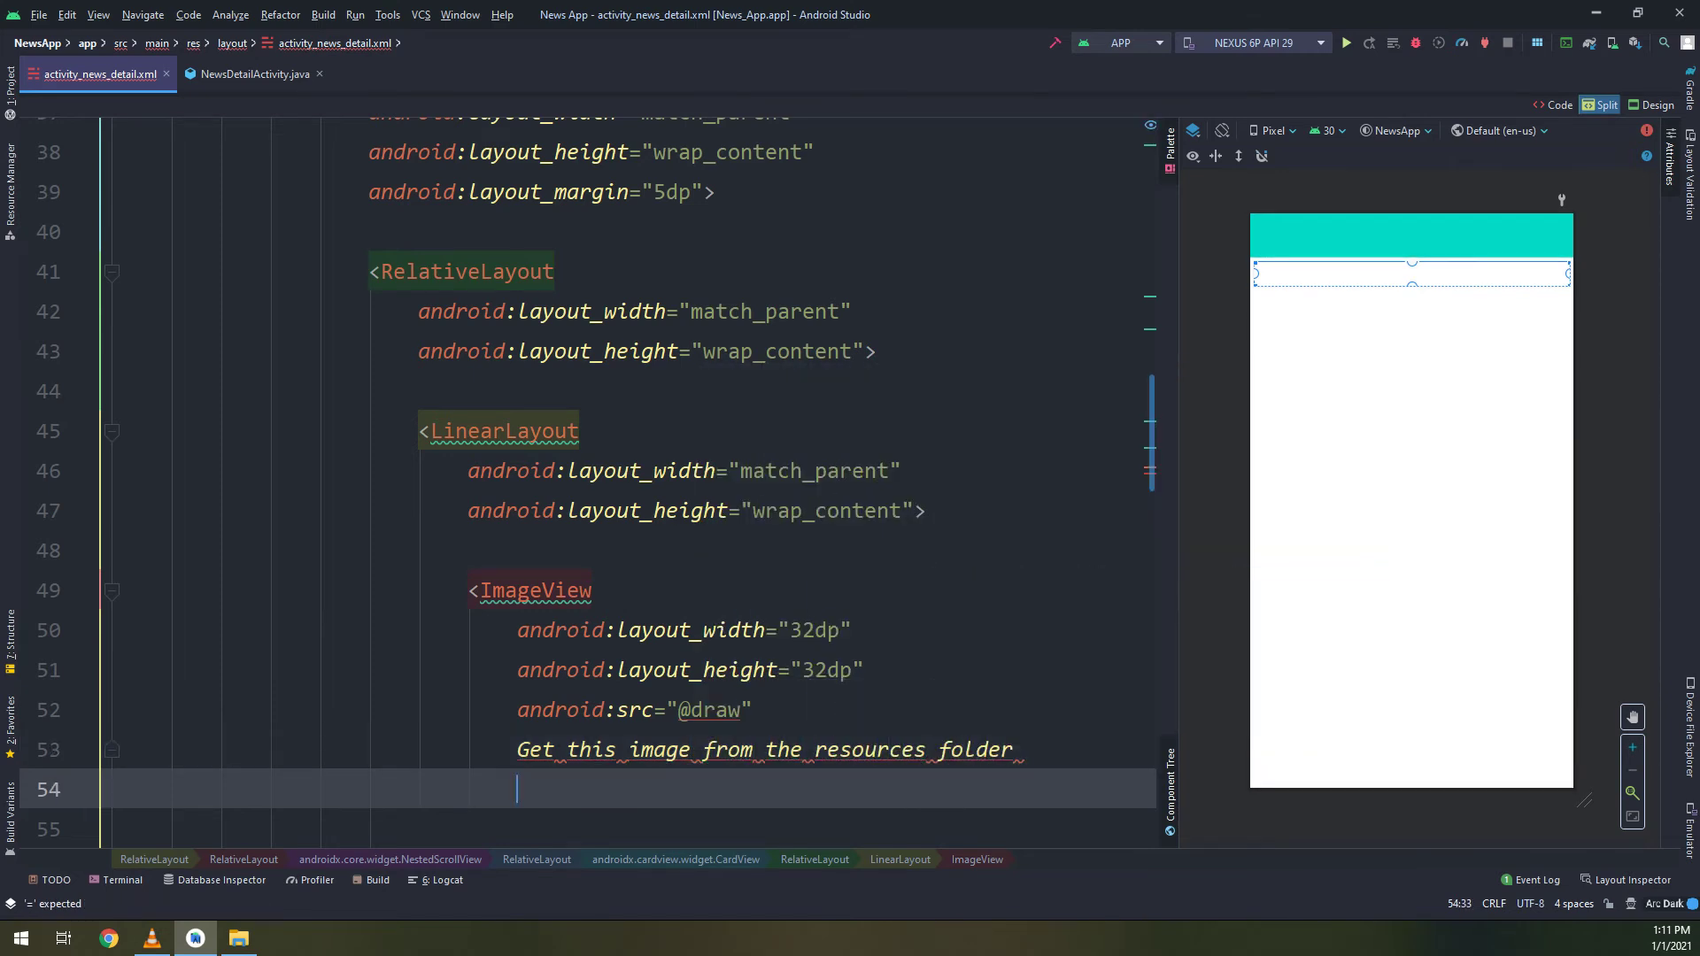
type("and from the desc")
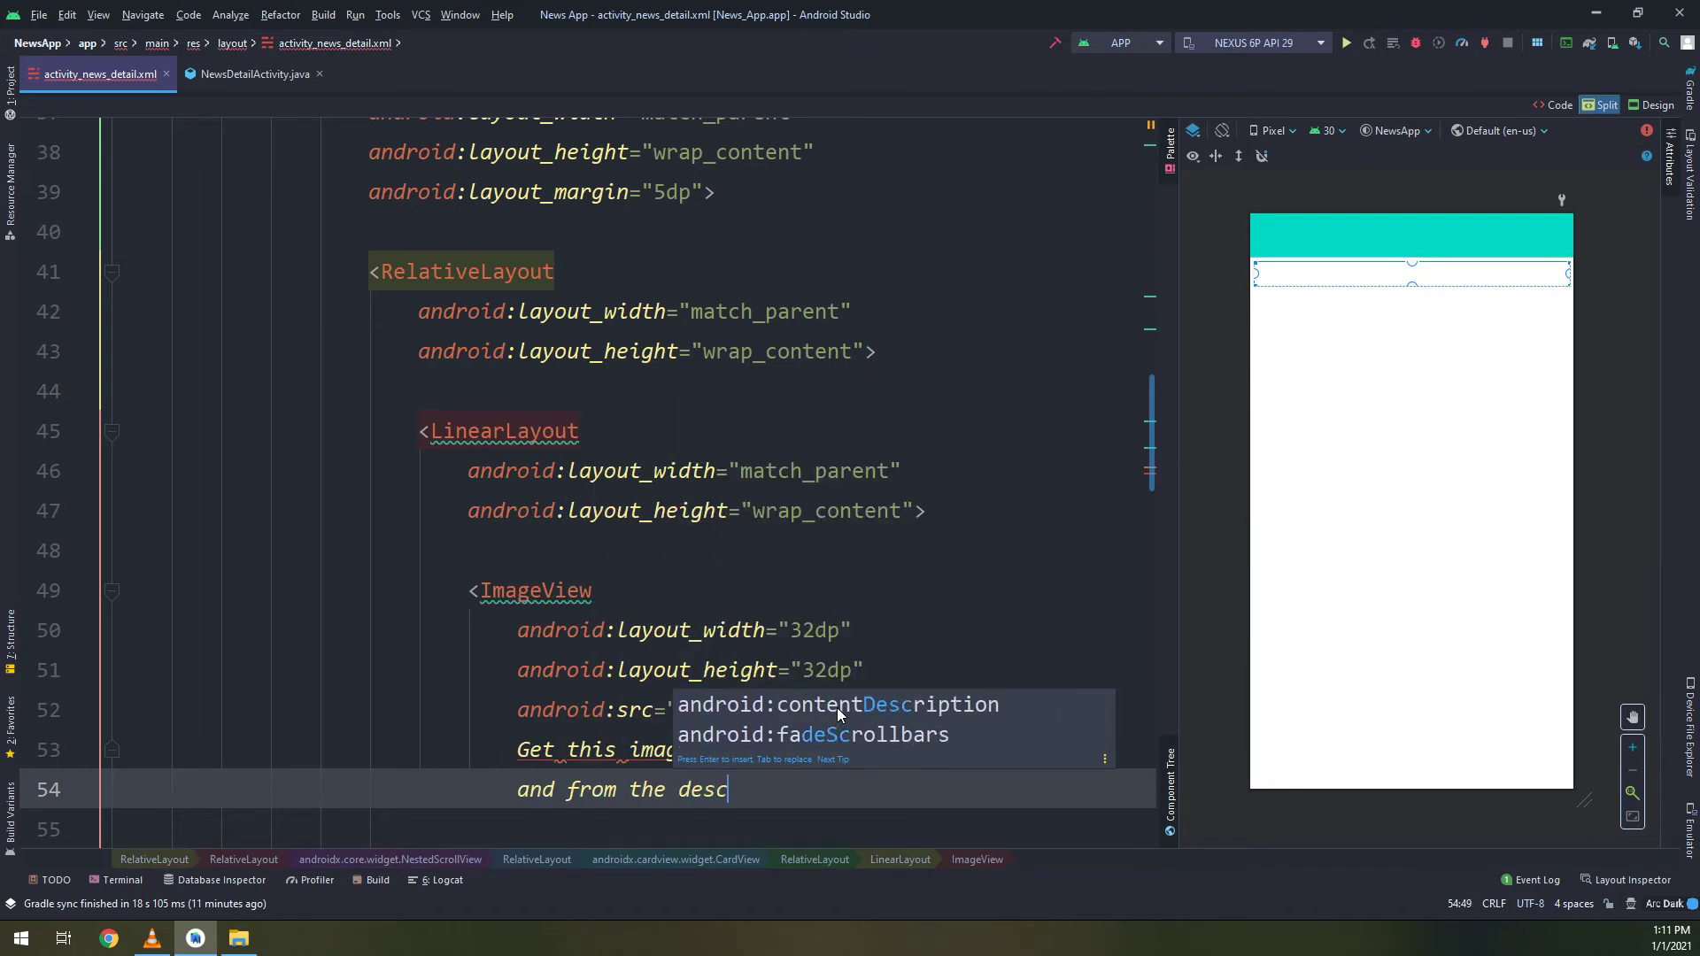
type("ritp")
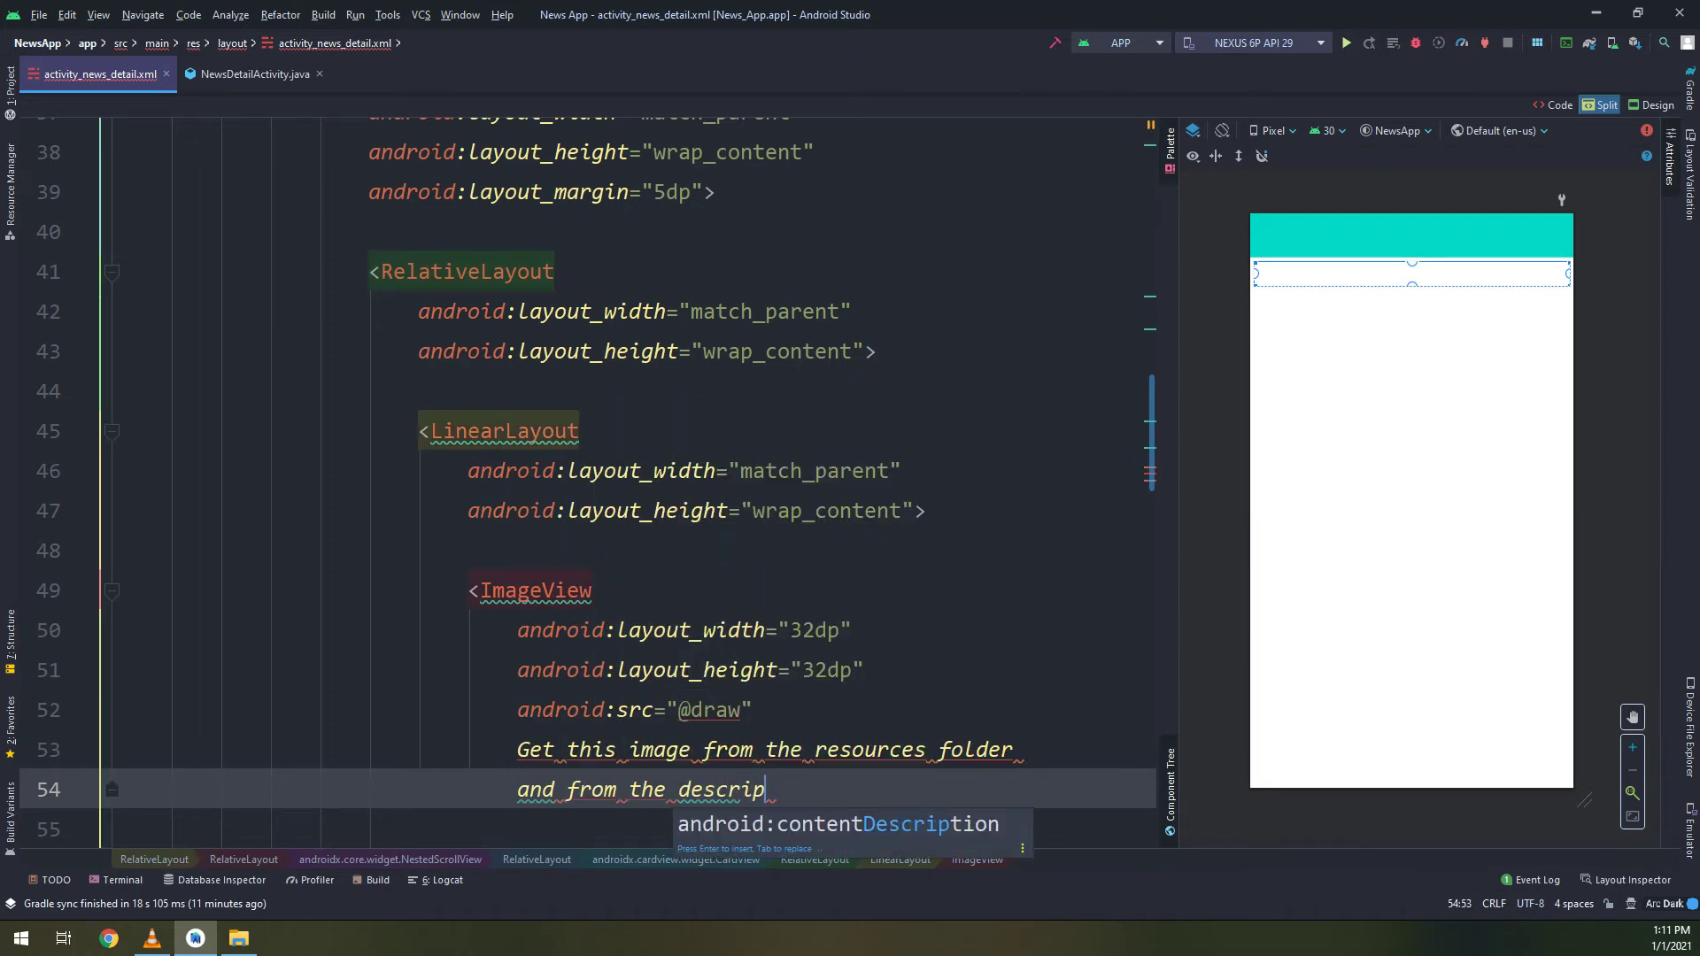
type("tion below")
left_click_drag(890, 789, 445, 730)
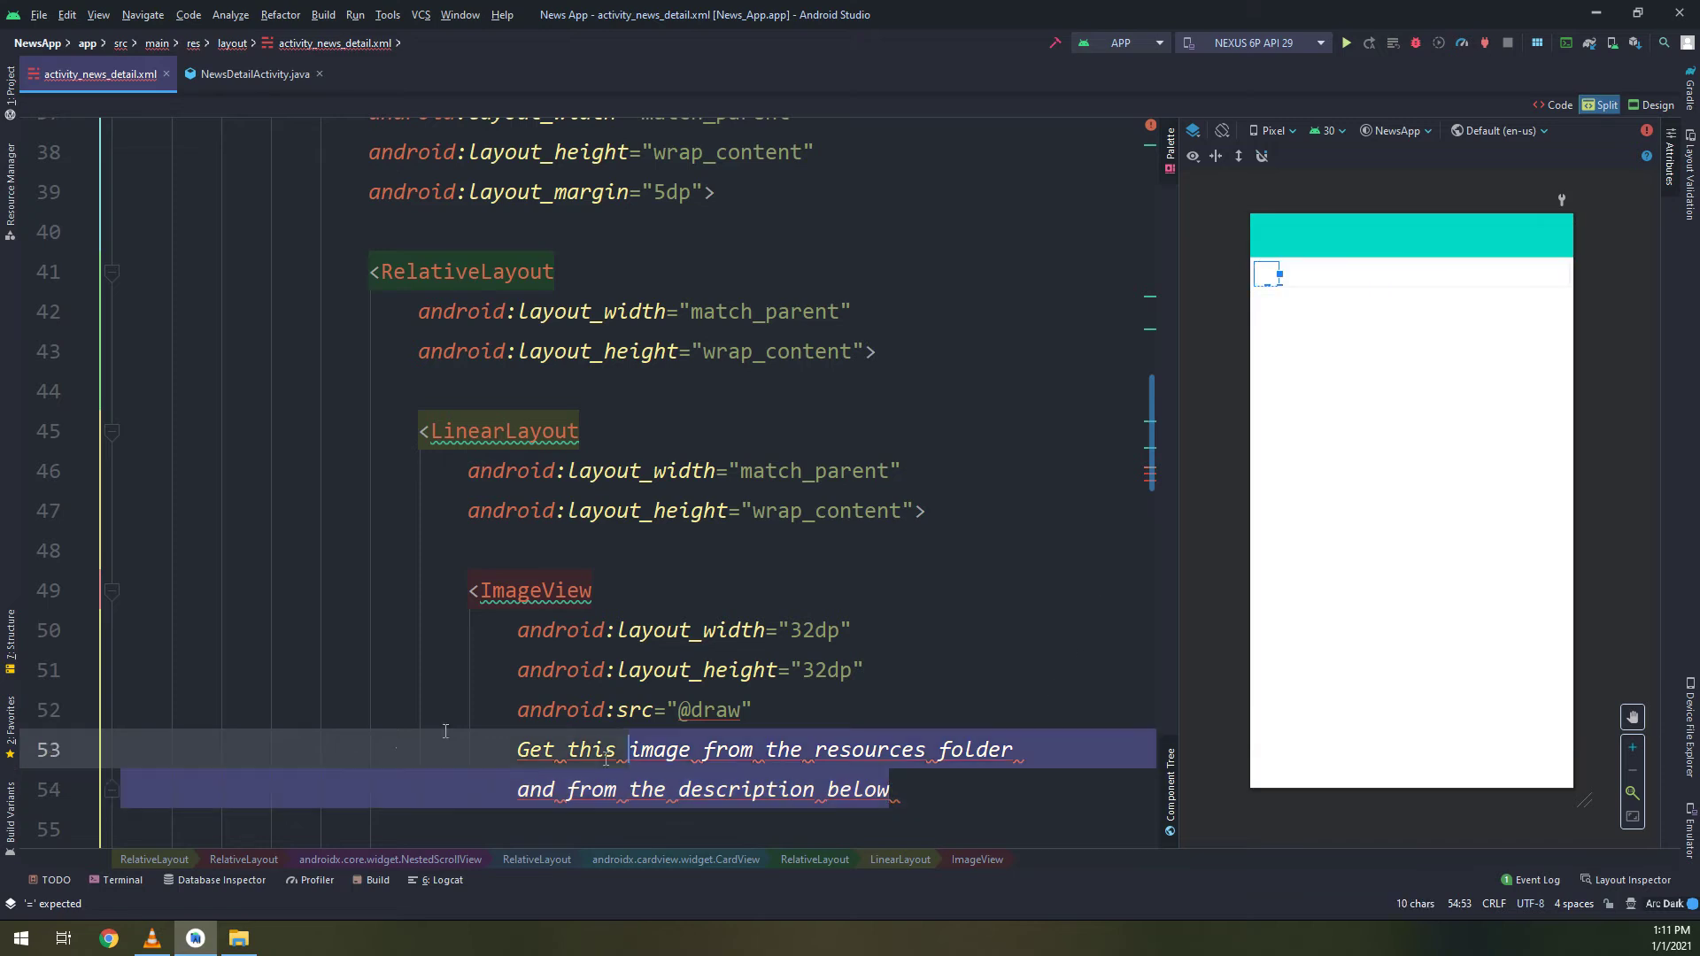
key("BackSpace")
left_click(740, 710)
type("ab")
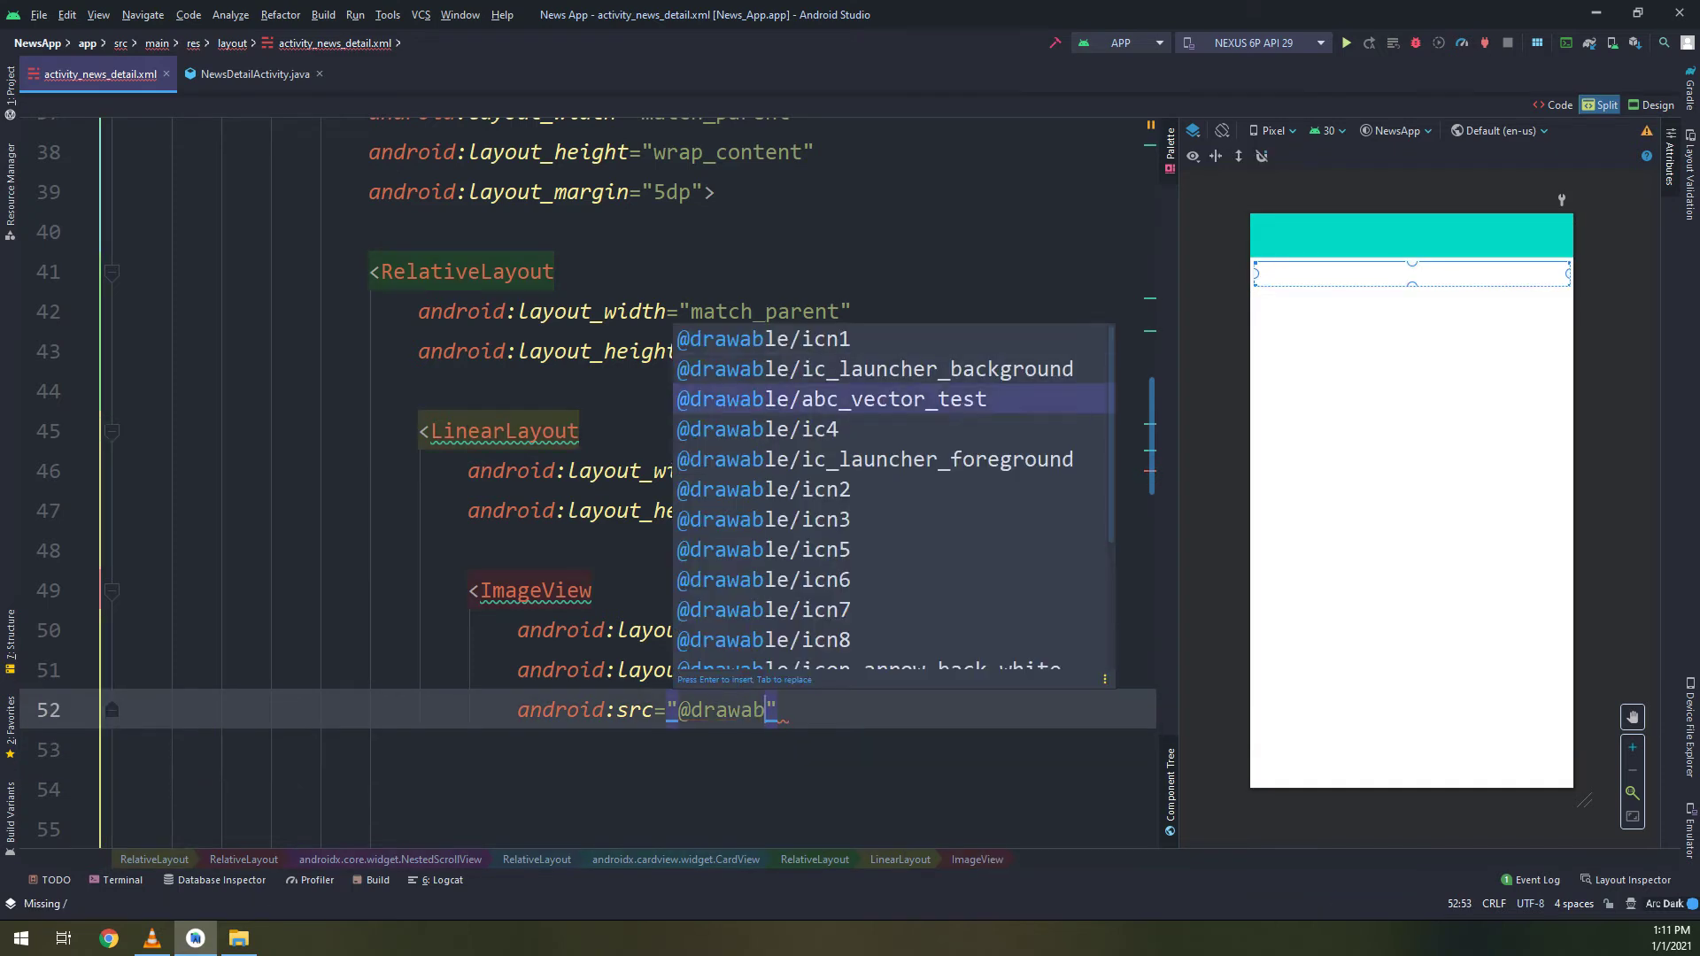
key("Down")
key("Down")
key("Down")
key("Down")
key("Down")
key("Down")
key("Down")
key("Up")
key("Return")
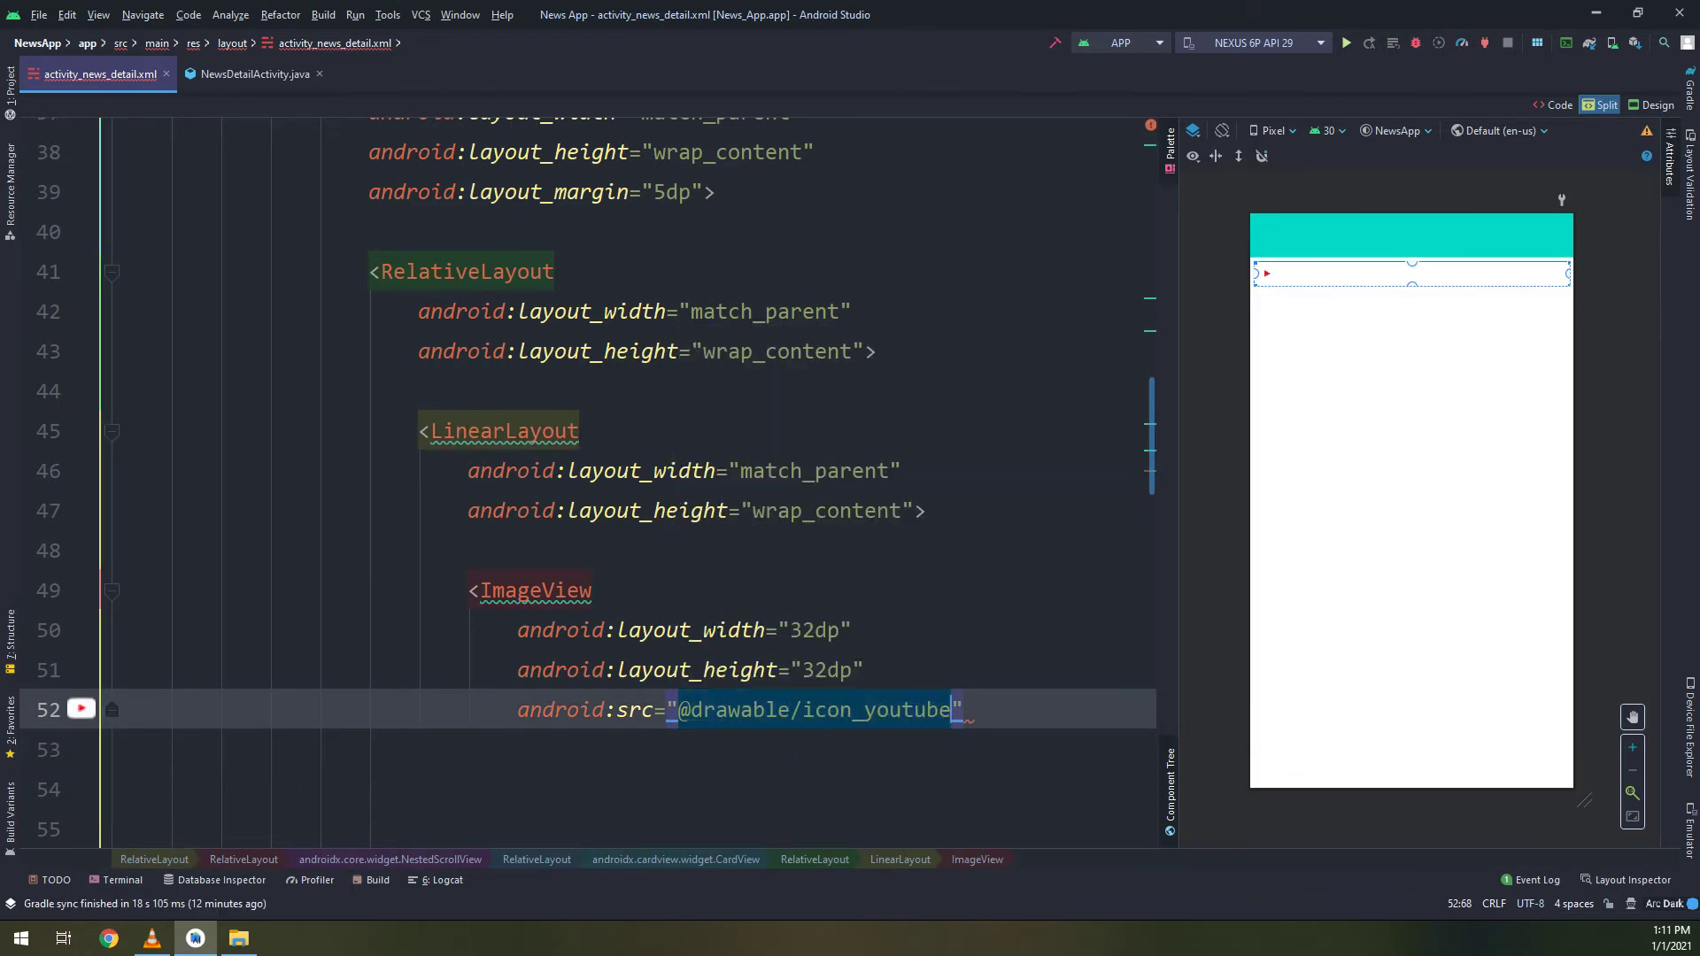
key("Return")
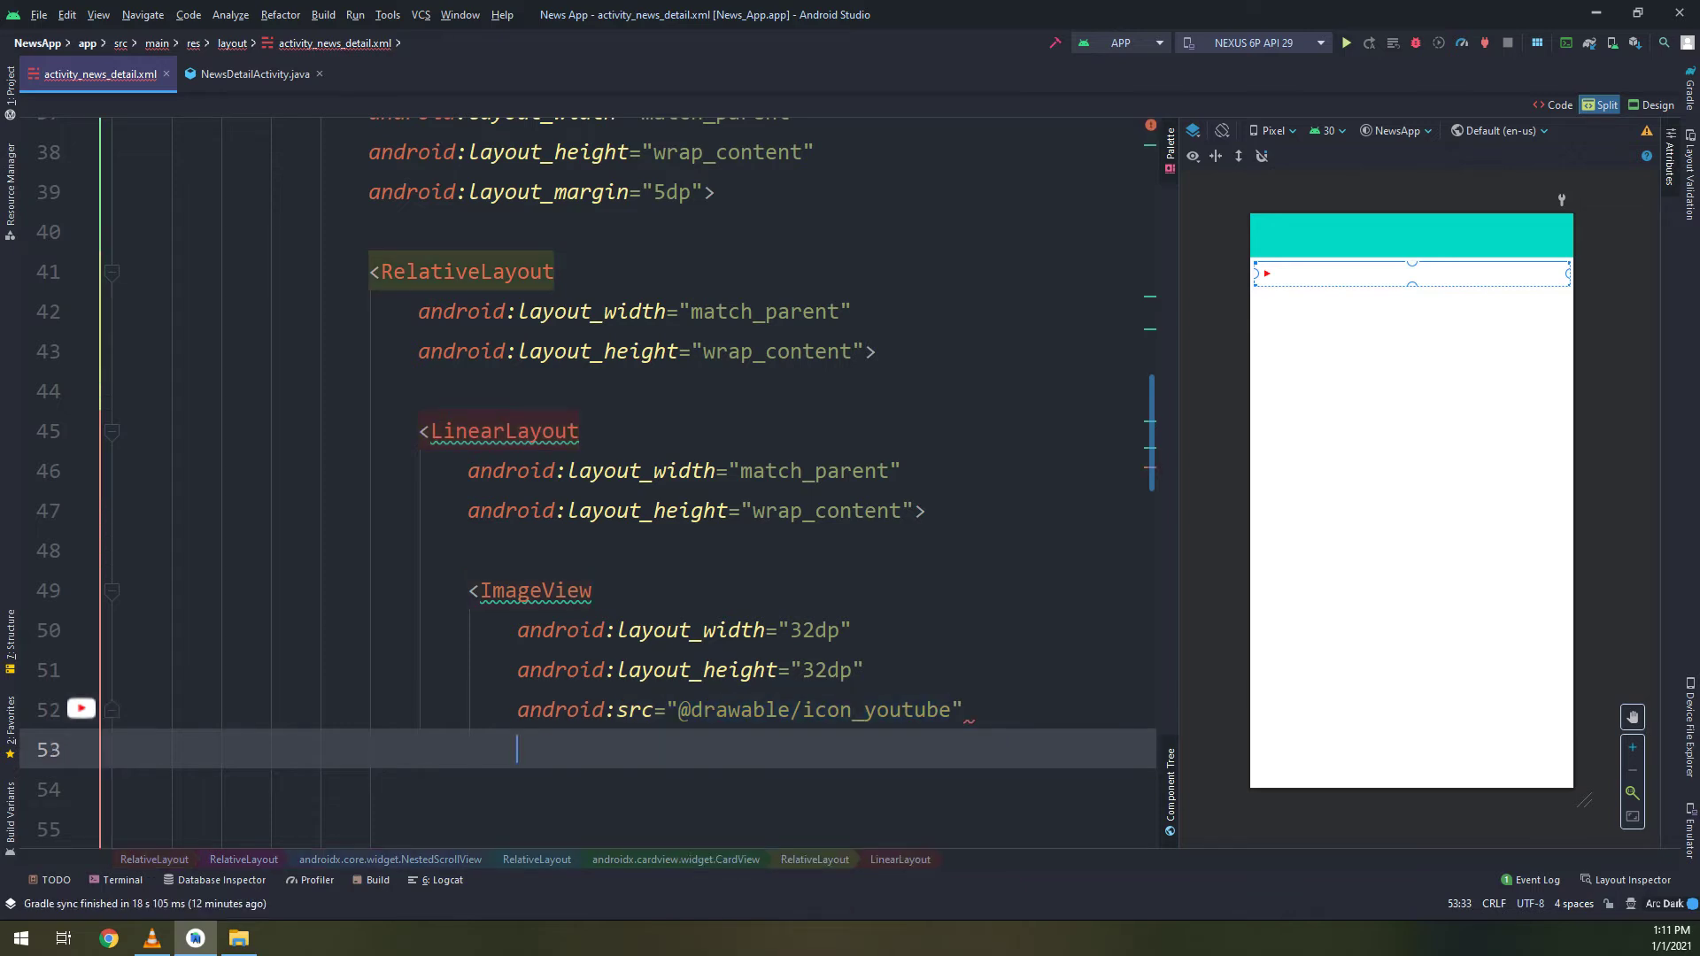
type("a")
key("BackSpace")
type("gra")
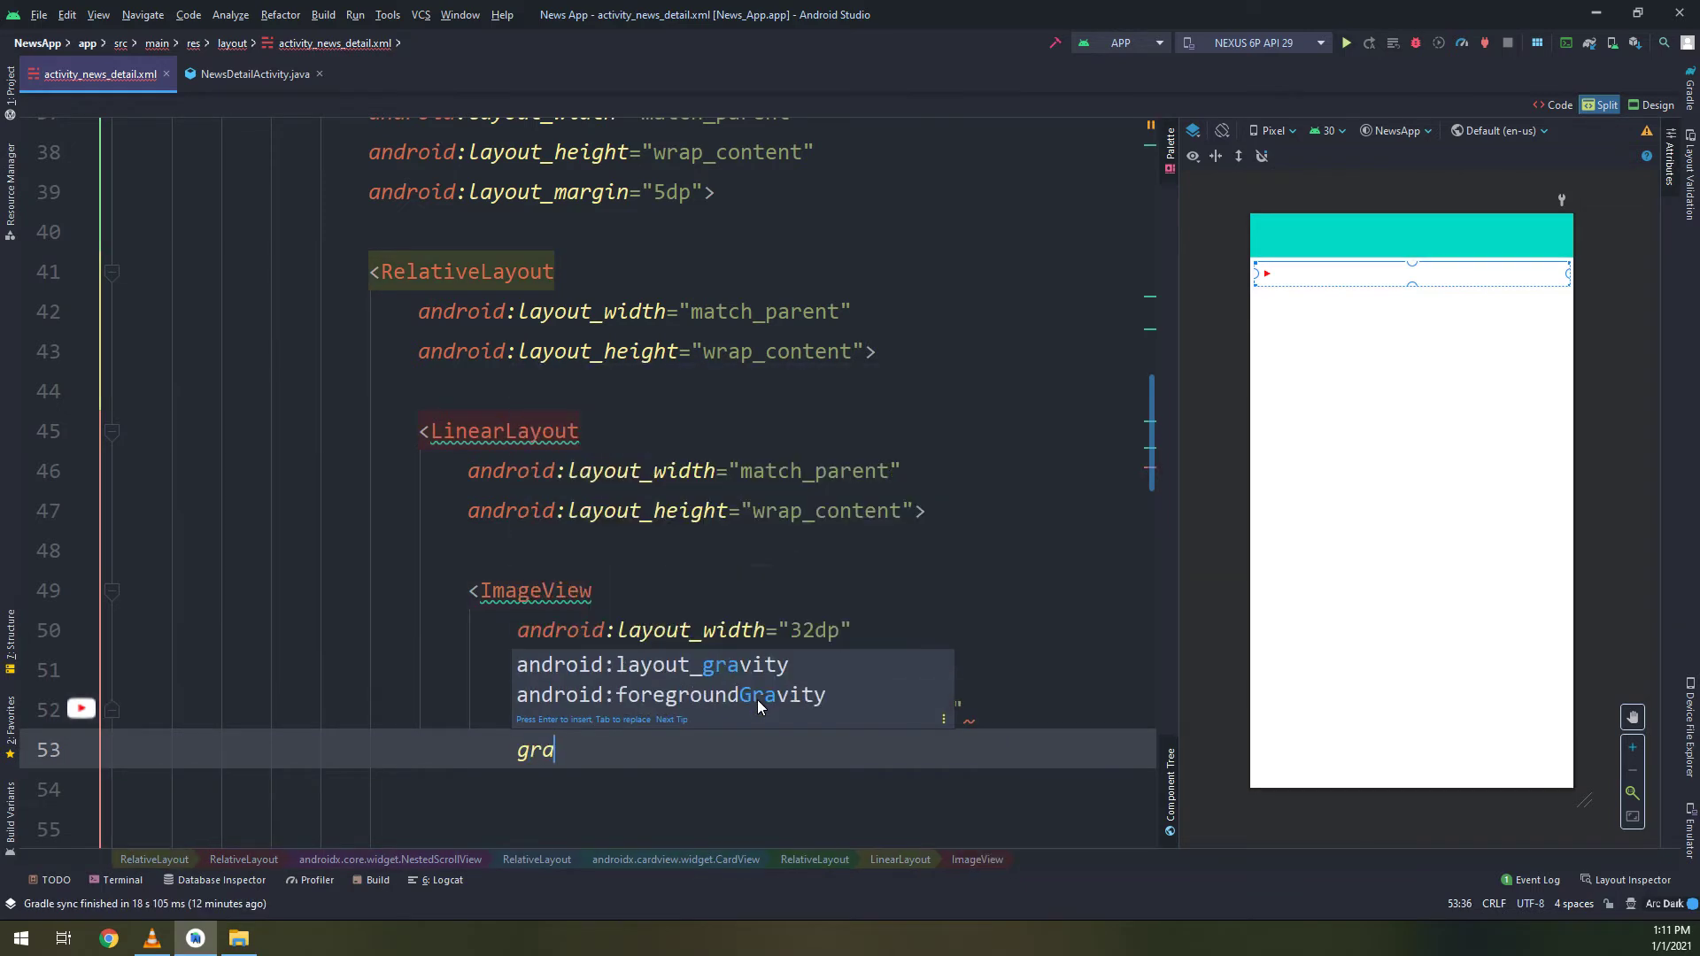
type("v")
key("Return")
type("cent")
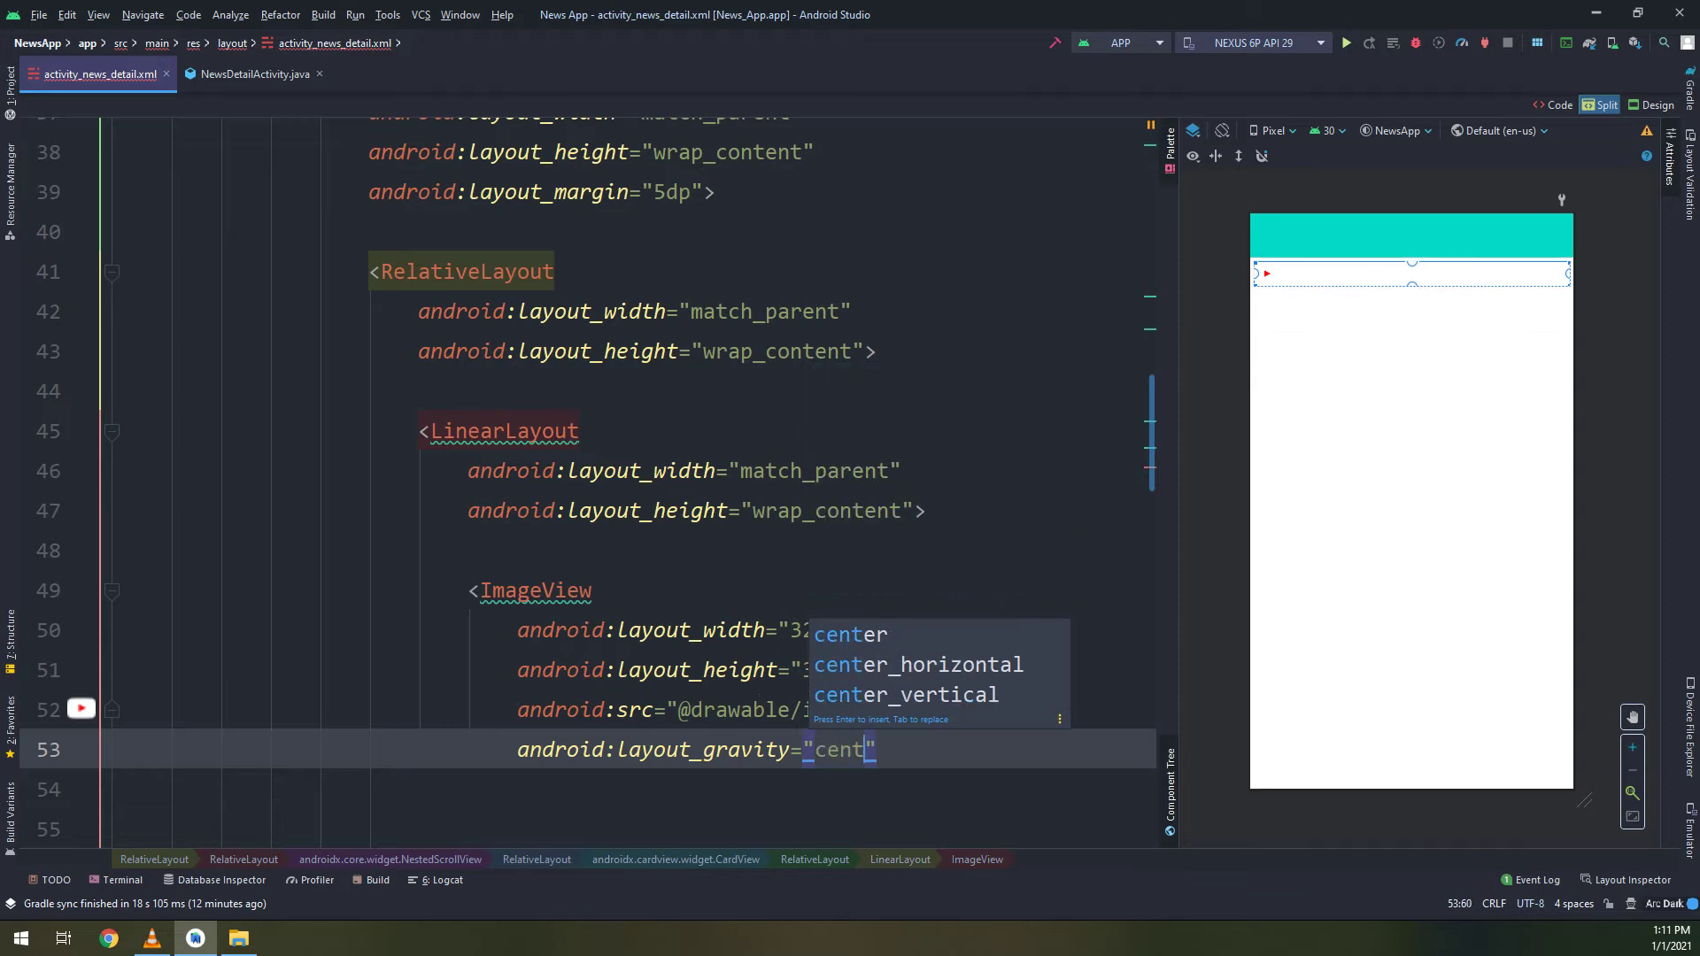
key("Return")
key("Return")
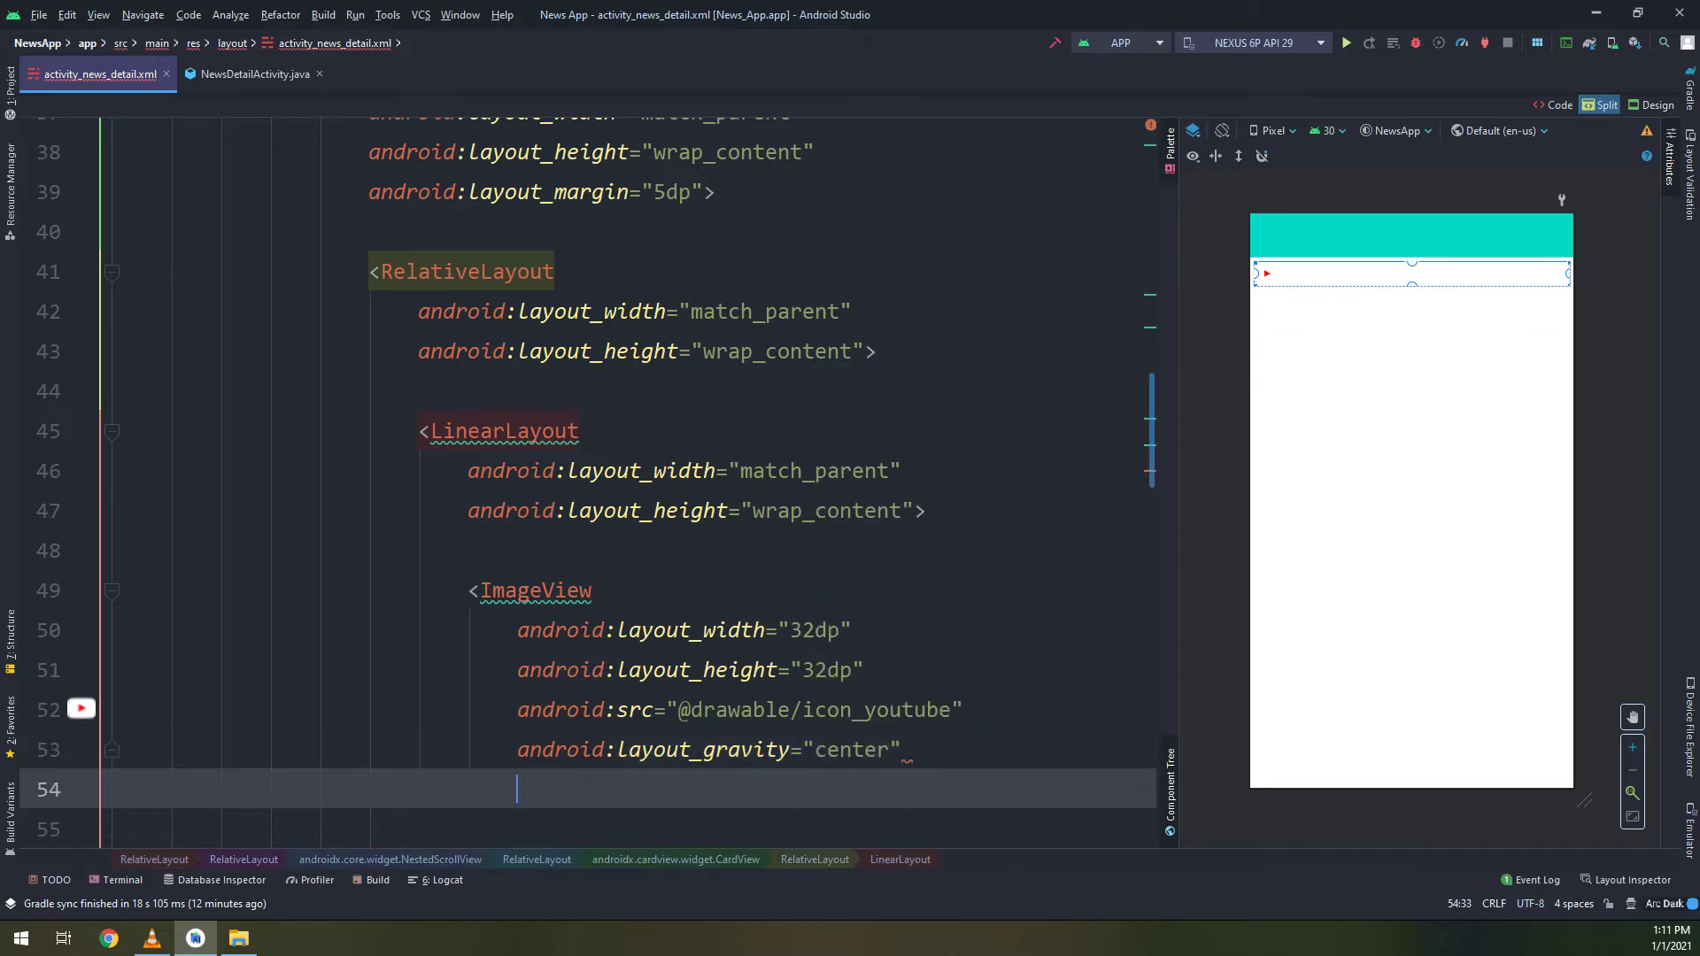
type("adjust")
key("Return")
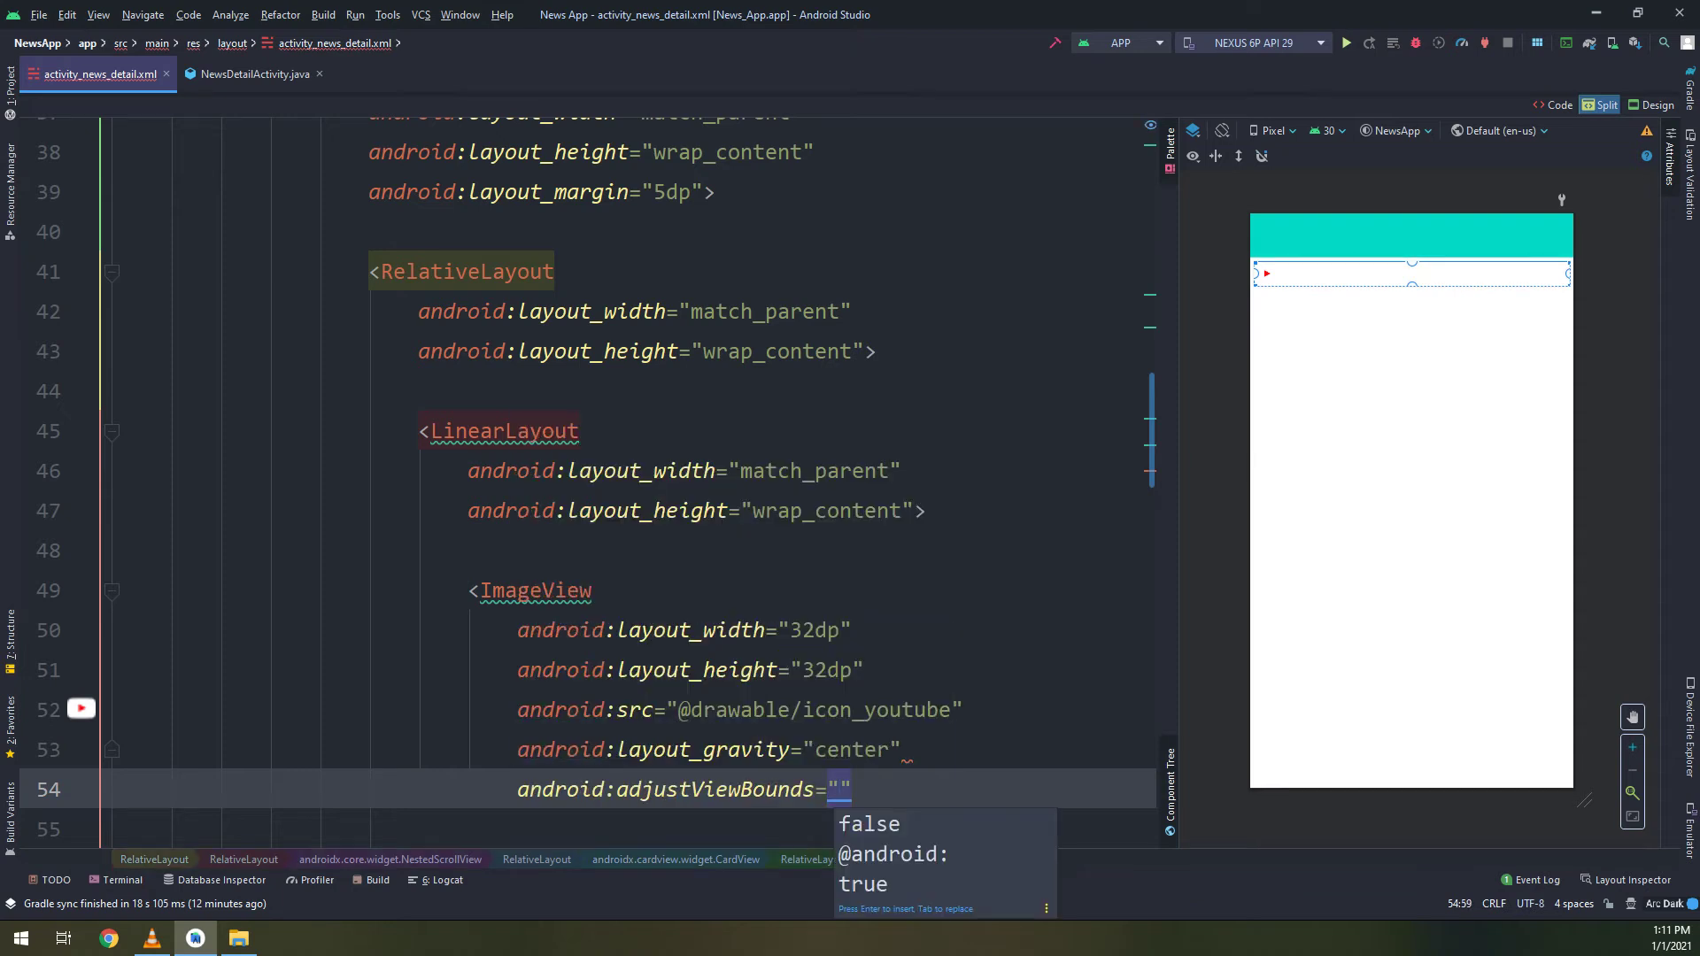
type("t")
key("Return")
Close the ImageView element and add blank lines after it.
key("Return")
key("ctrl+z")
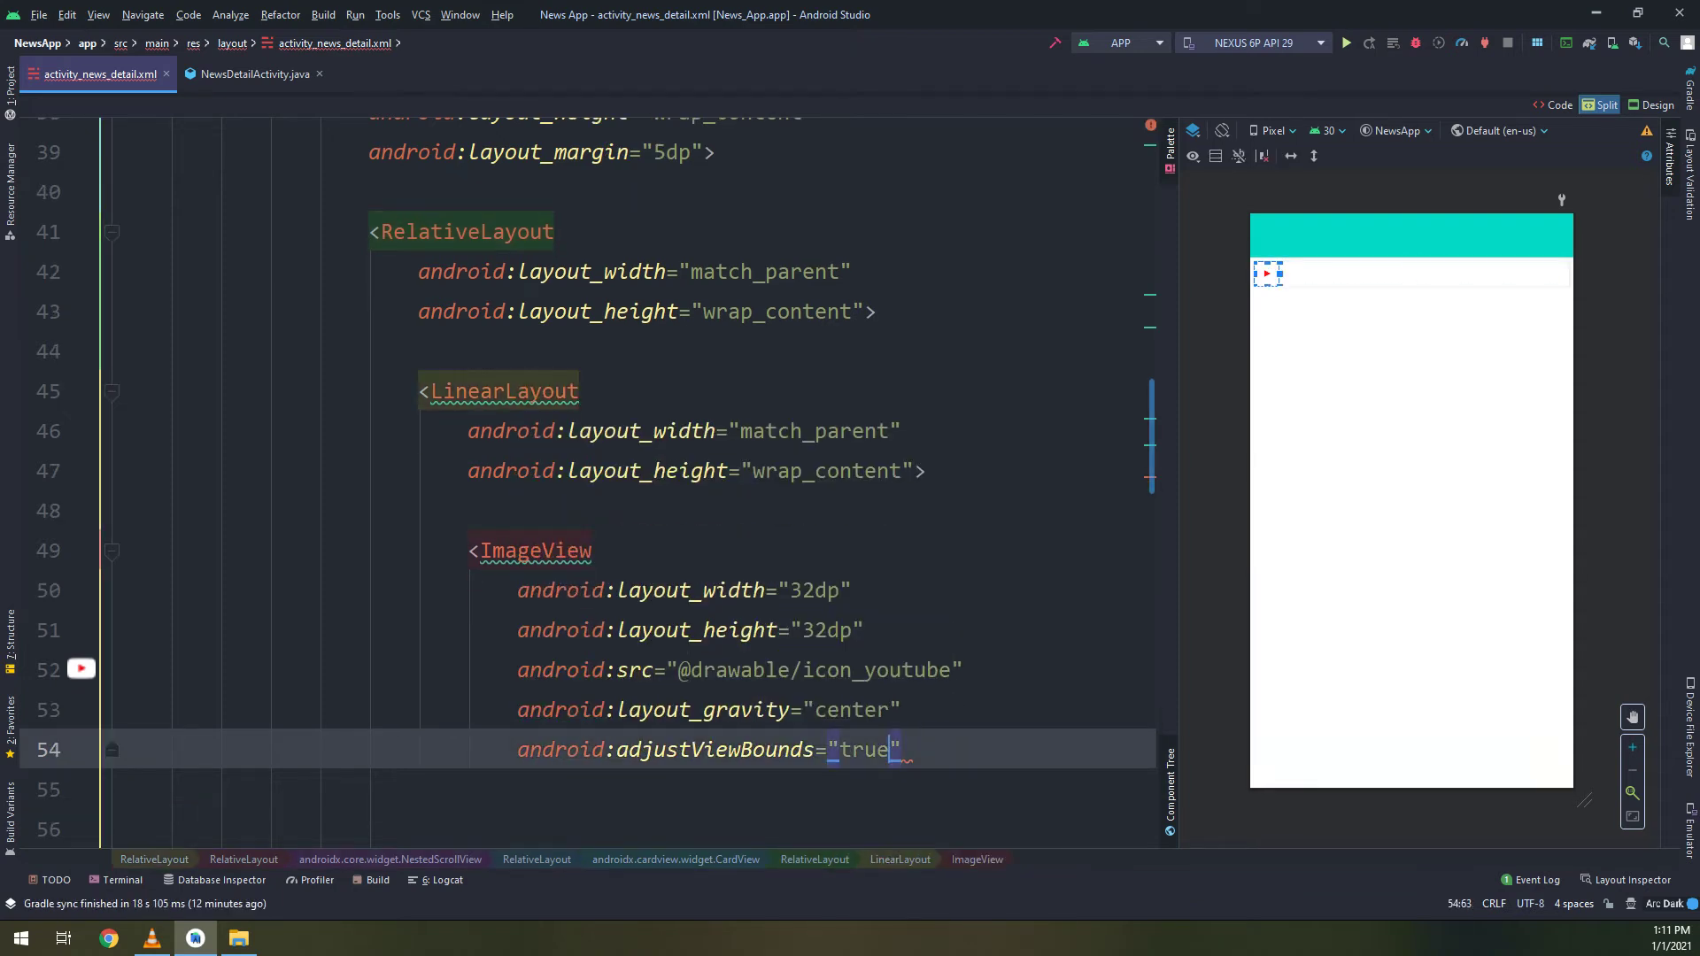
key("Return")
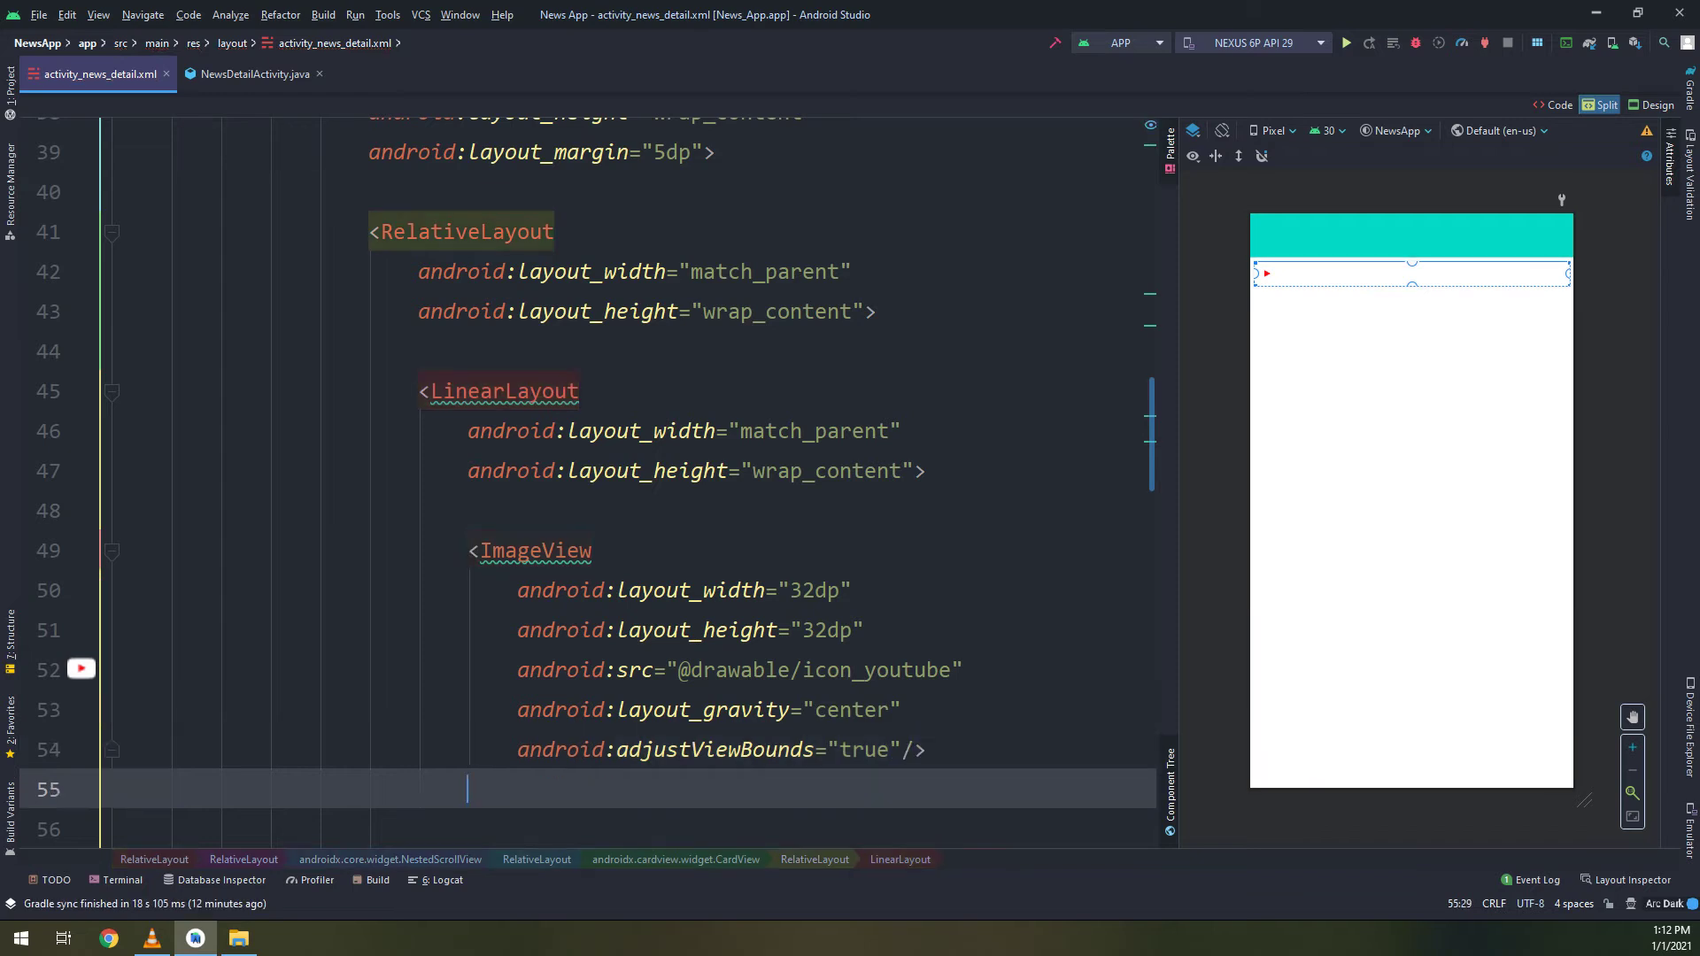
key("Return")
type("<TextView")
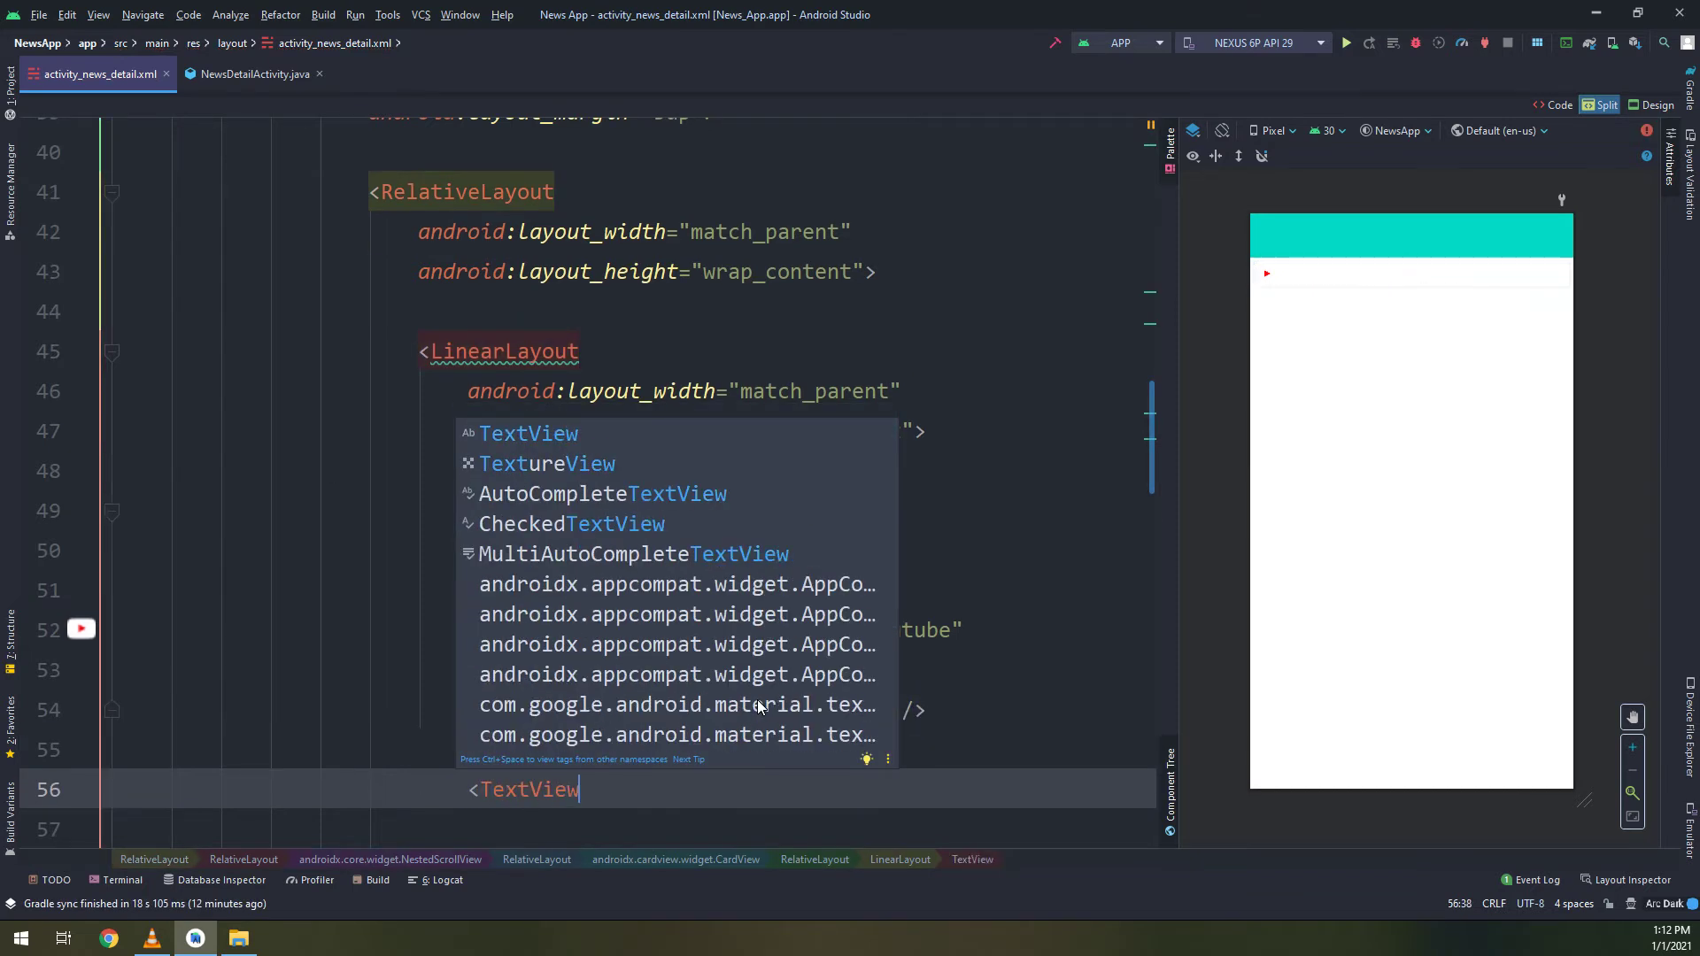
key("Return")
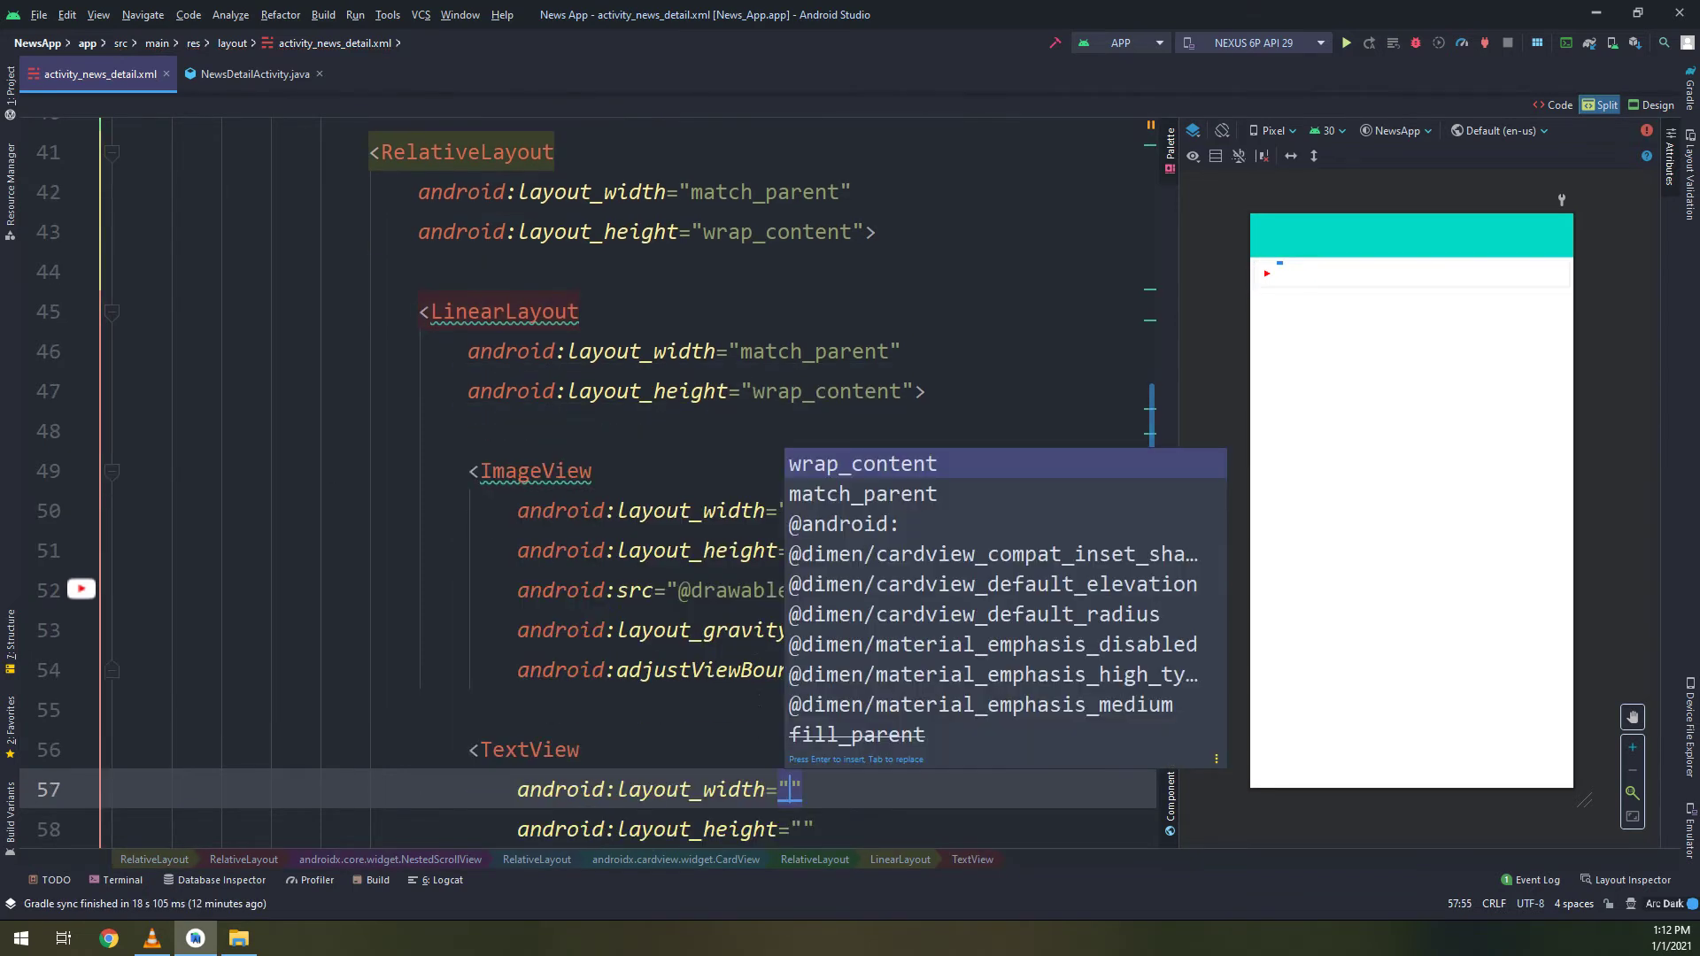
type("wra")
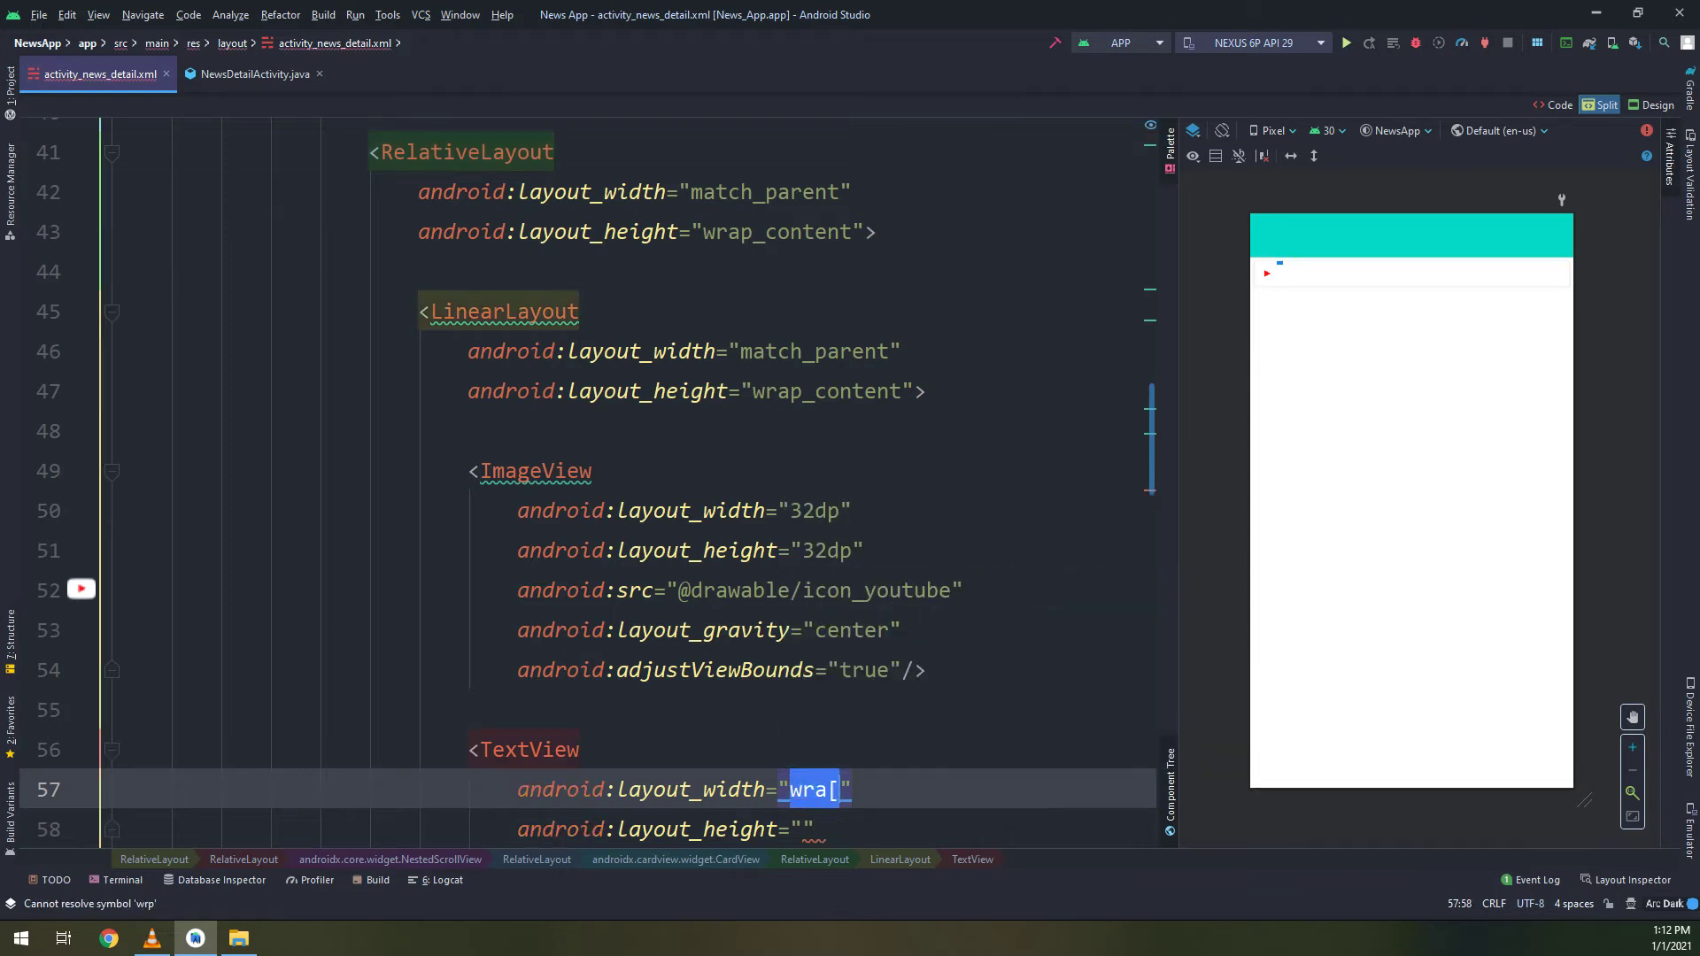
Give a new TextView wrap_content width and height and id @+id/source_name.
key("ctrl+space")
key("Return")
type("wra")
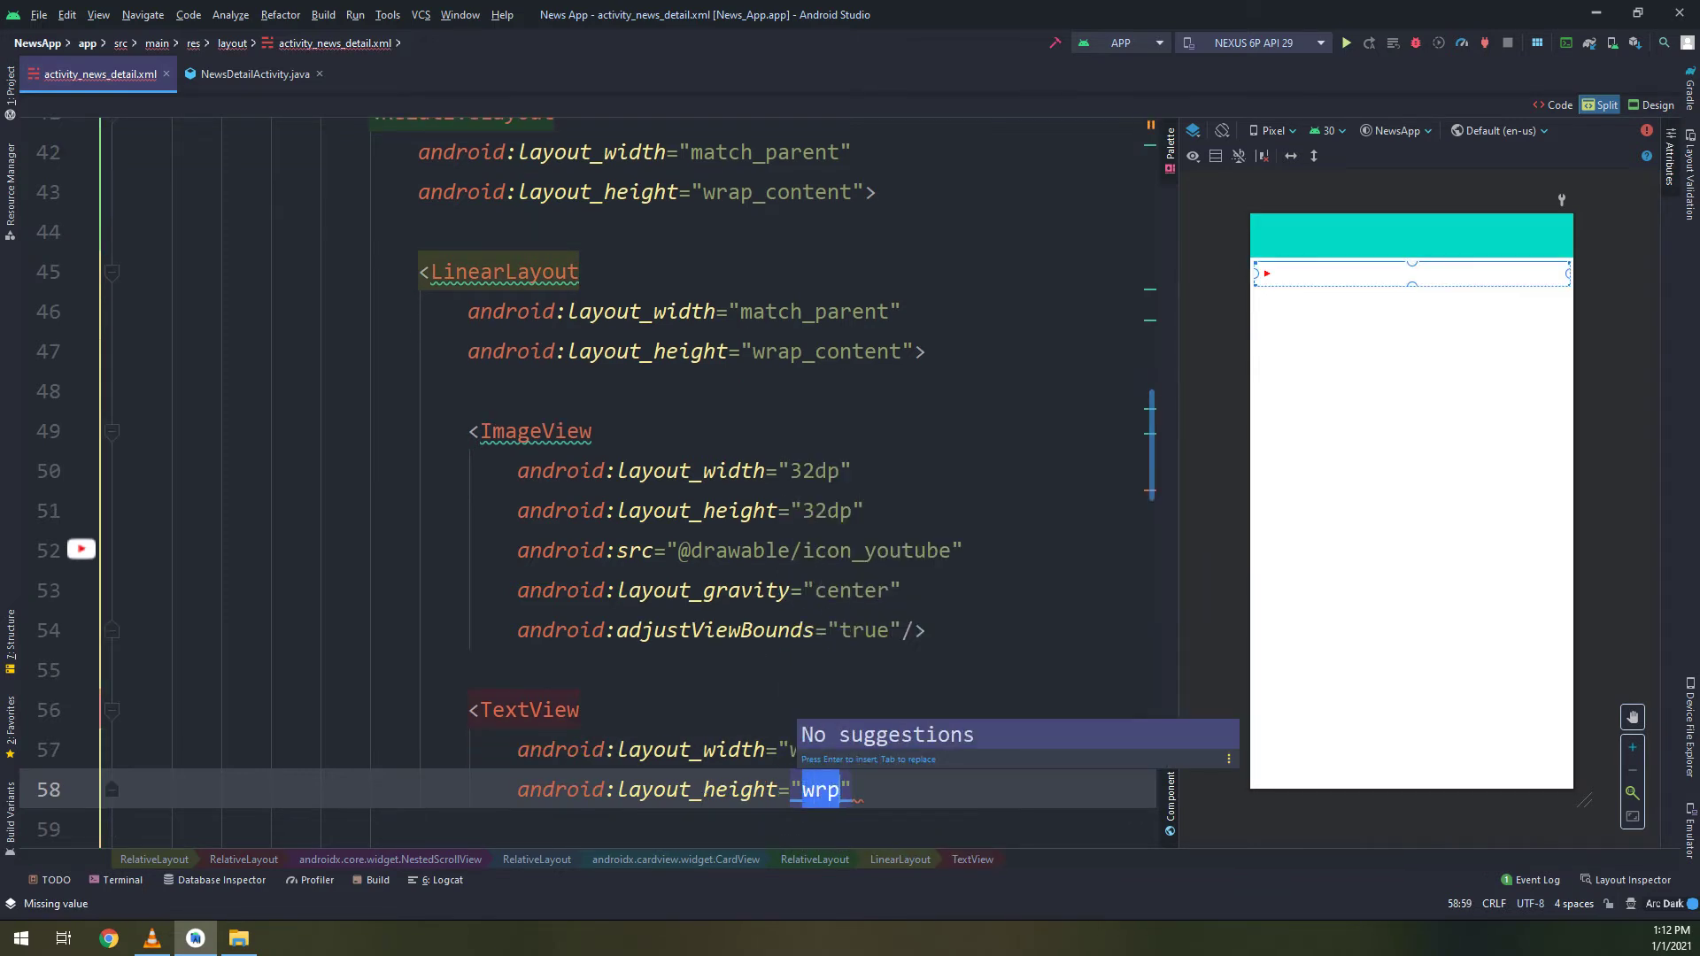
key("ctrl+space")
key("Up")
key("Up")
key("End")
key("Return")
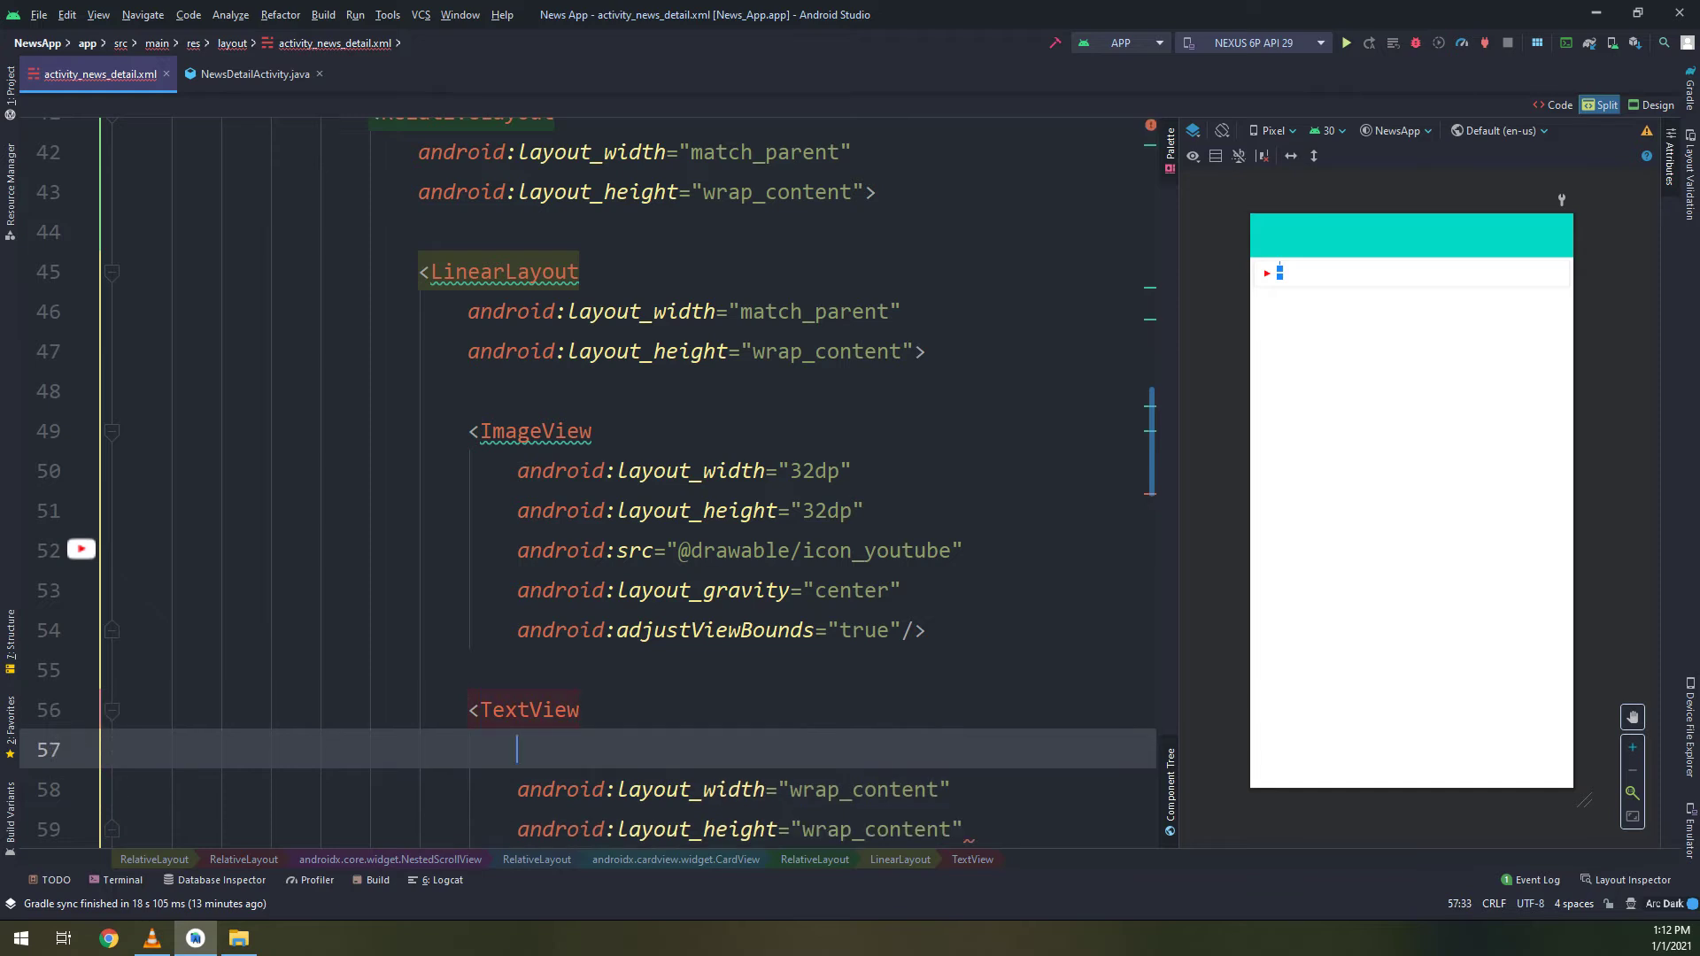
key("Return")
type("s")
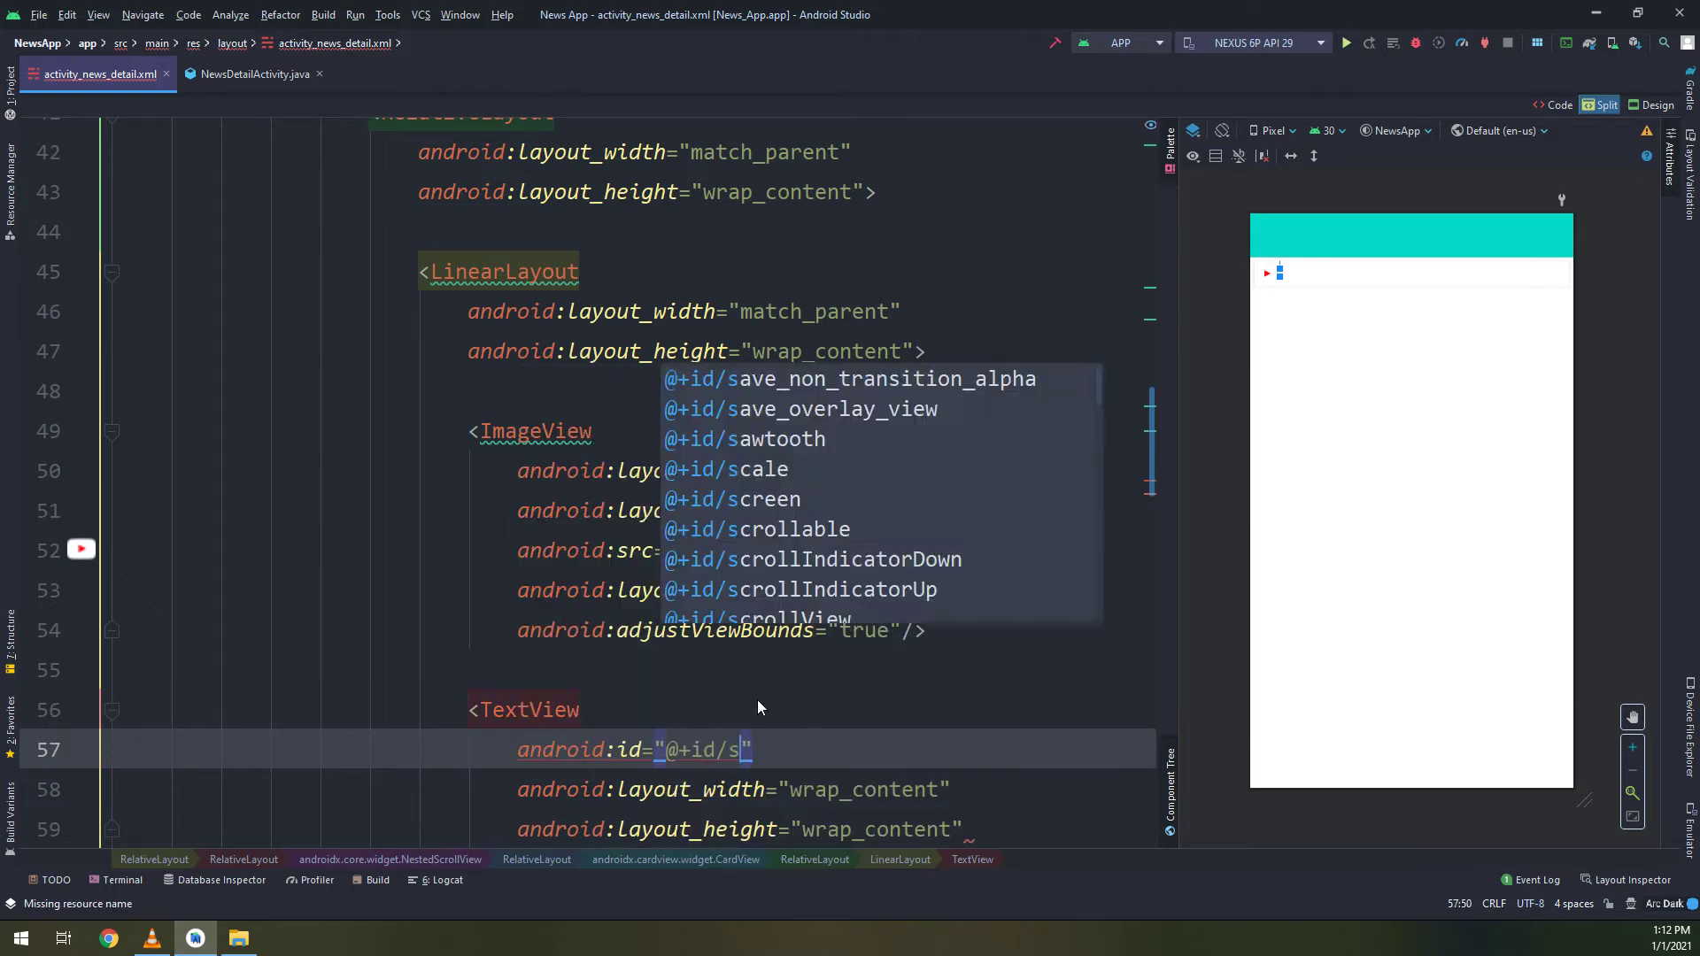
type("ource")
key("Escape")
type("_name")
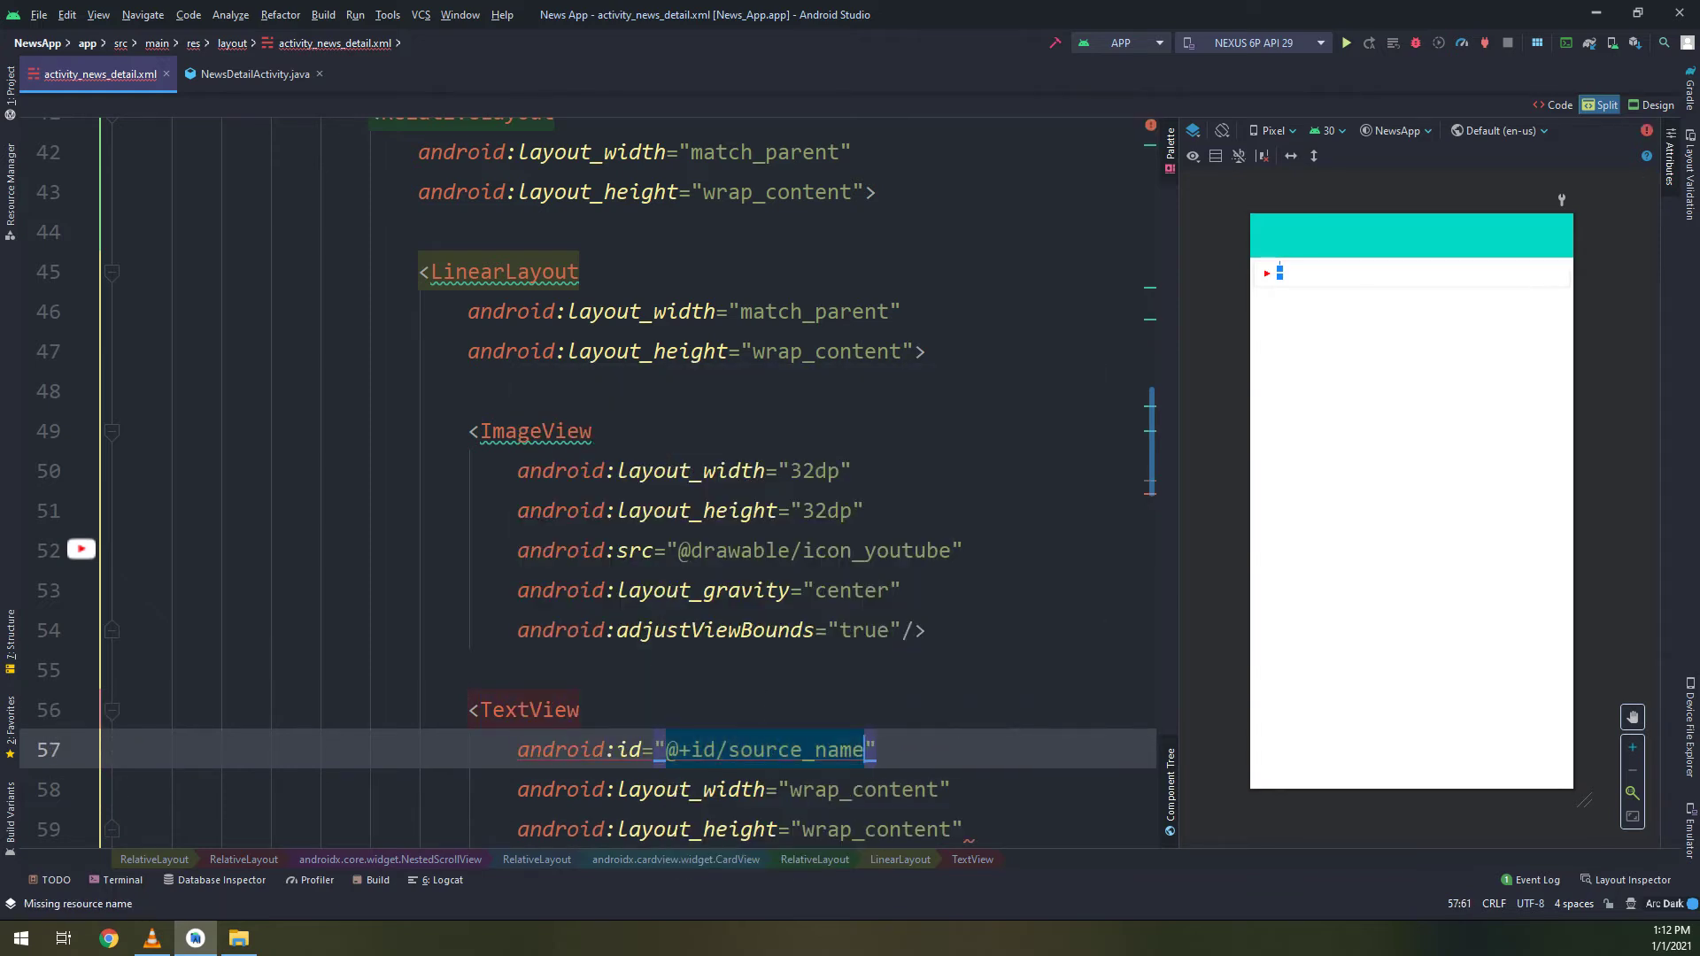
key("End")
Set the TextView's layout_gravity to center and its text to "News App".
key("Return")
type("gra")
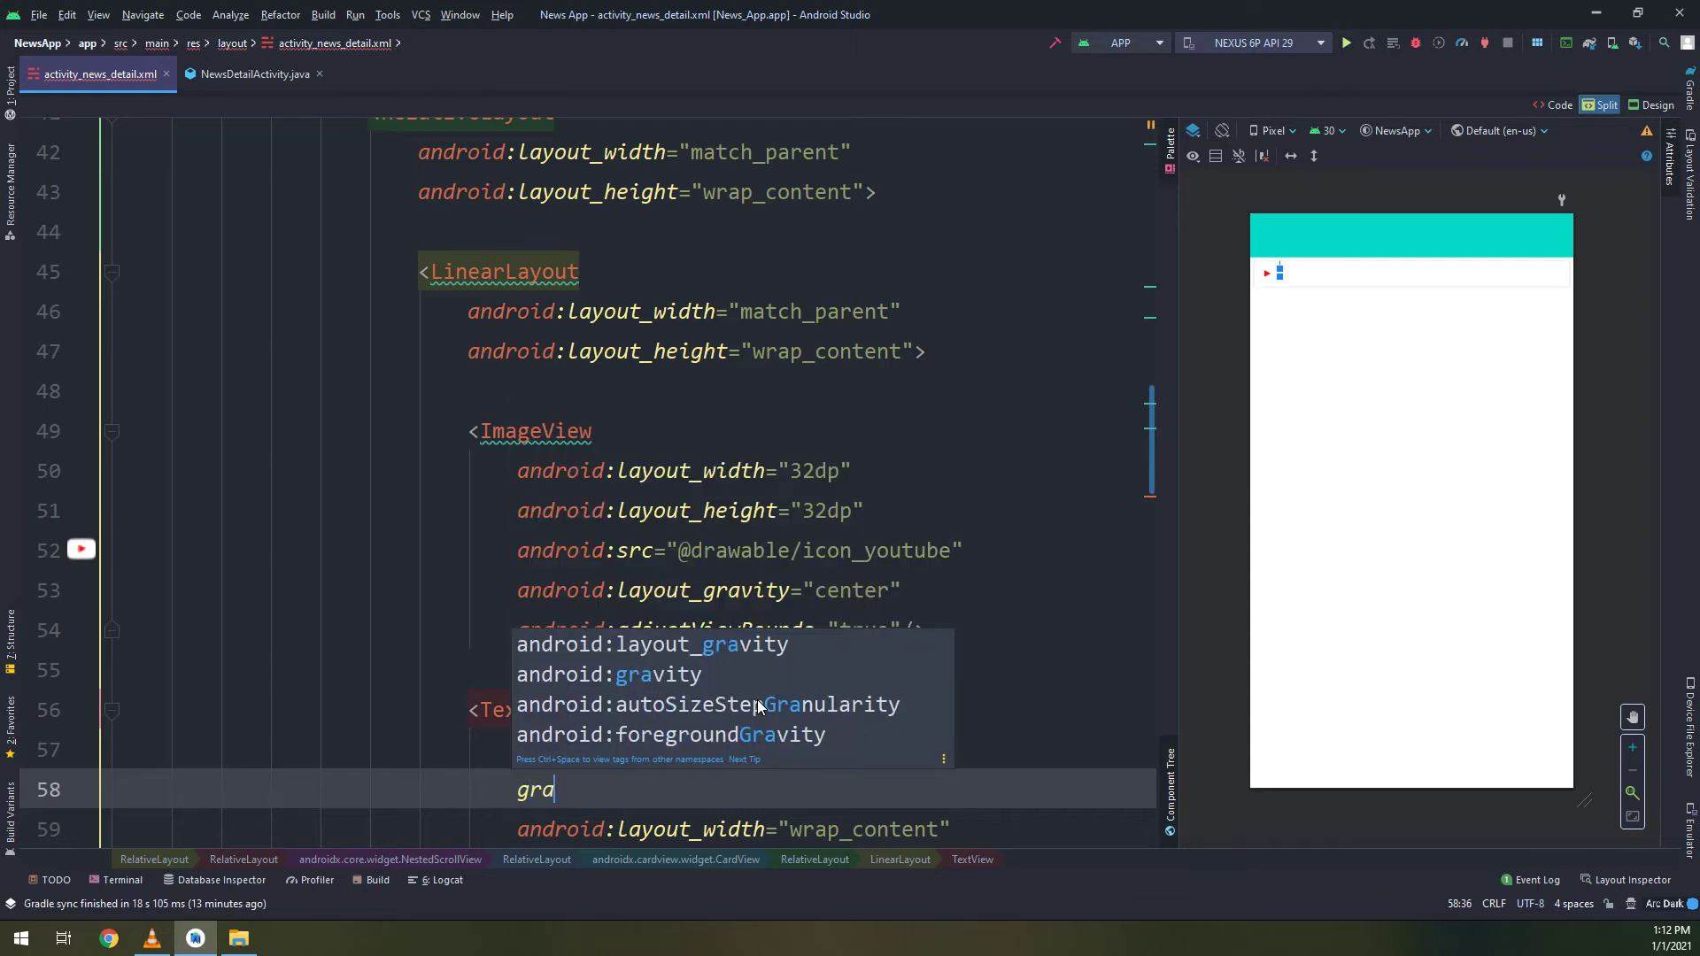
key("Down")
key("Down")
key("Down")
key("Down")
key("Return")
type("cent")
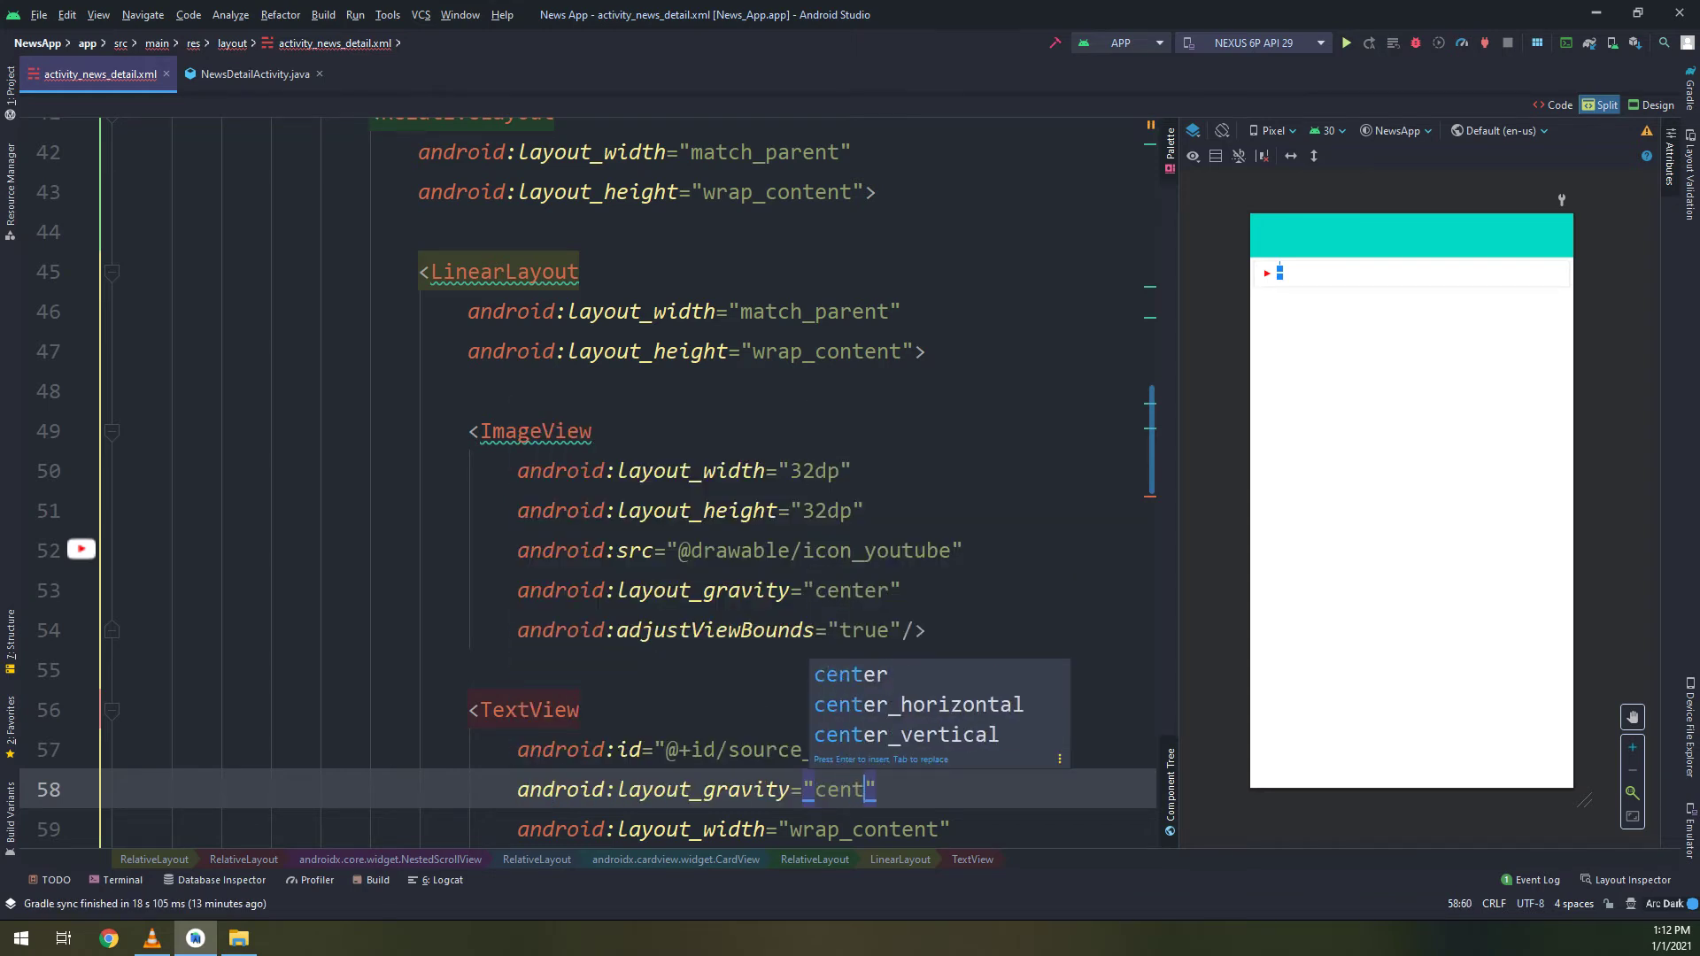
key("Return")
key("End")
key("Return")
type("text")
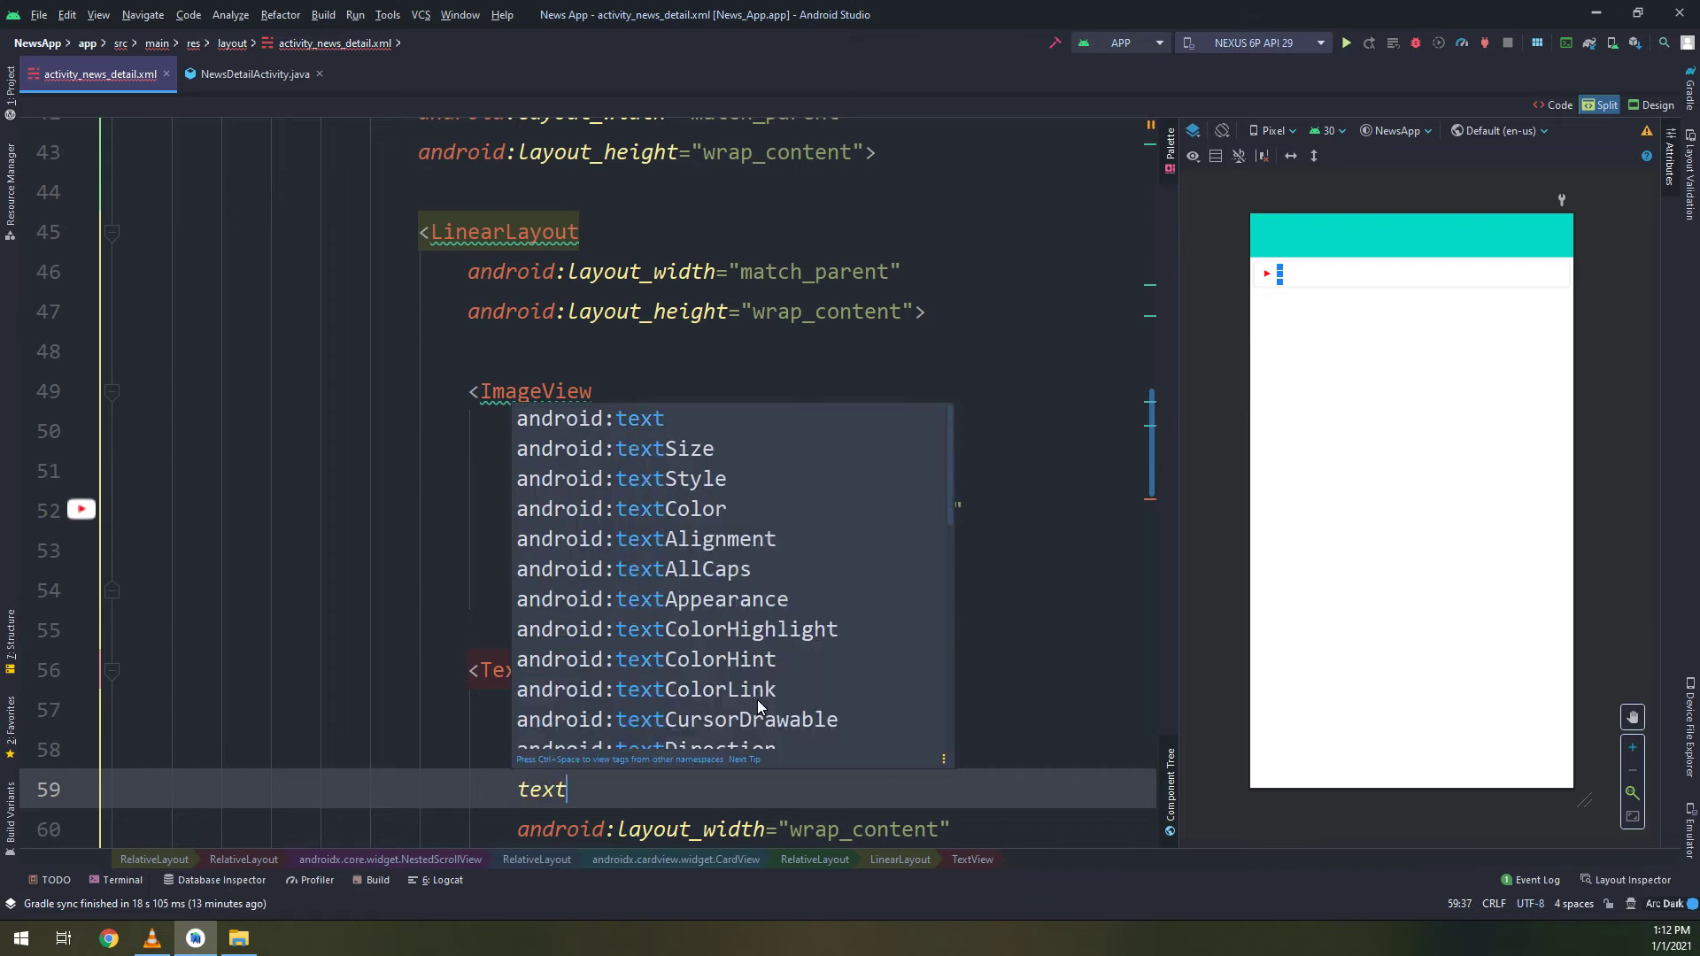
key("Return")
type("News A")
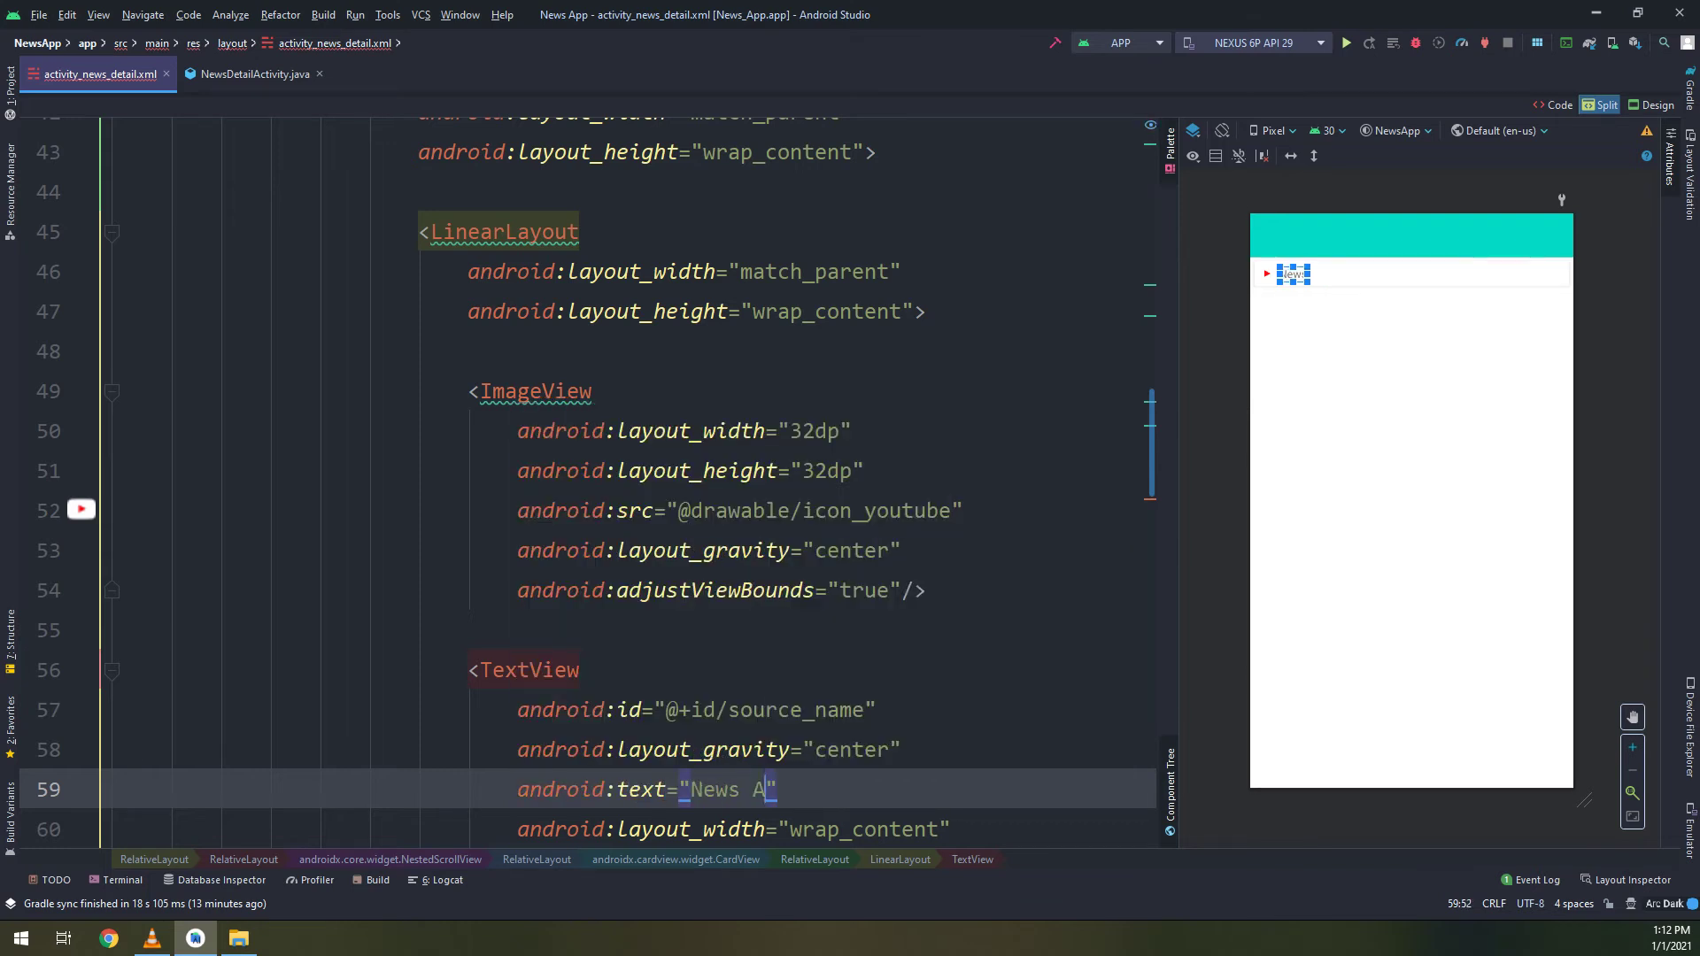
type("pp")
key("End")
Add 16dp paddingLeft and paddingStart to the source_name TextView and close it.
key("Return")
type("padd")
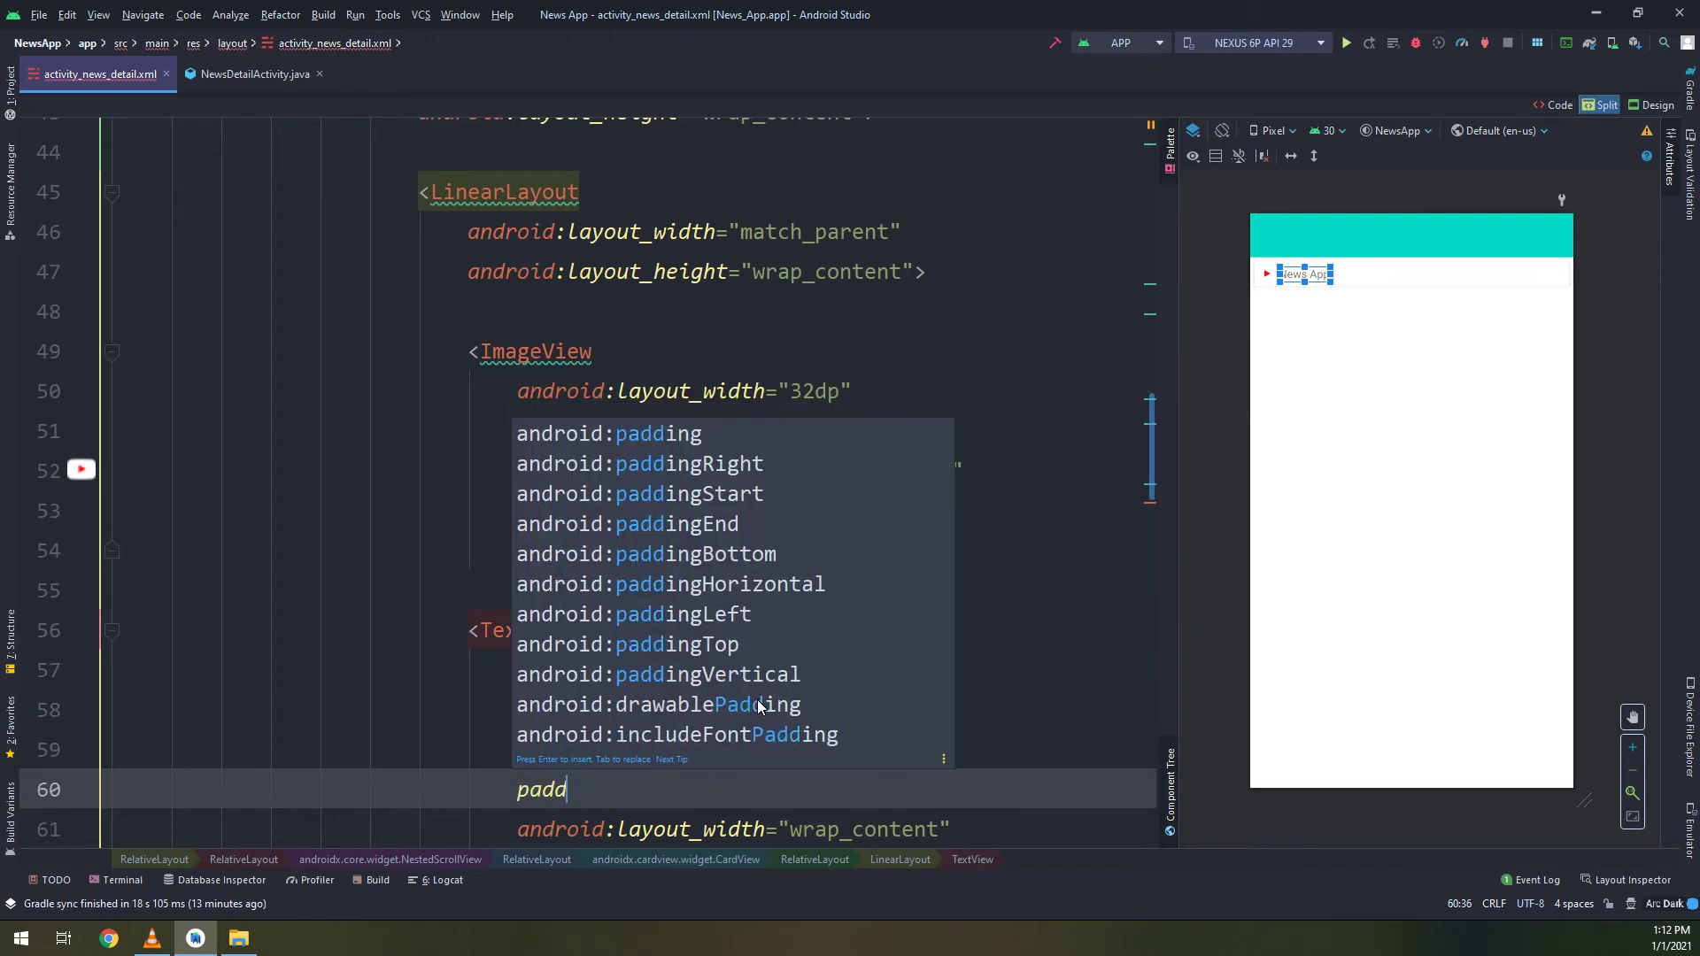
type("ingLeft")
key("Return")
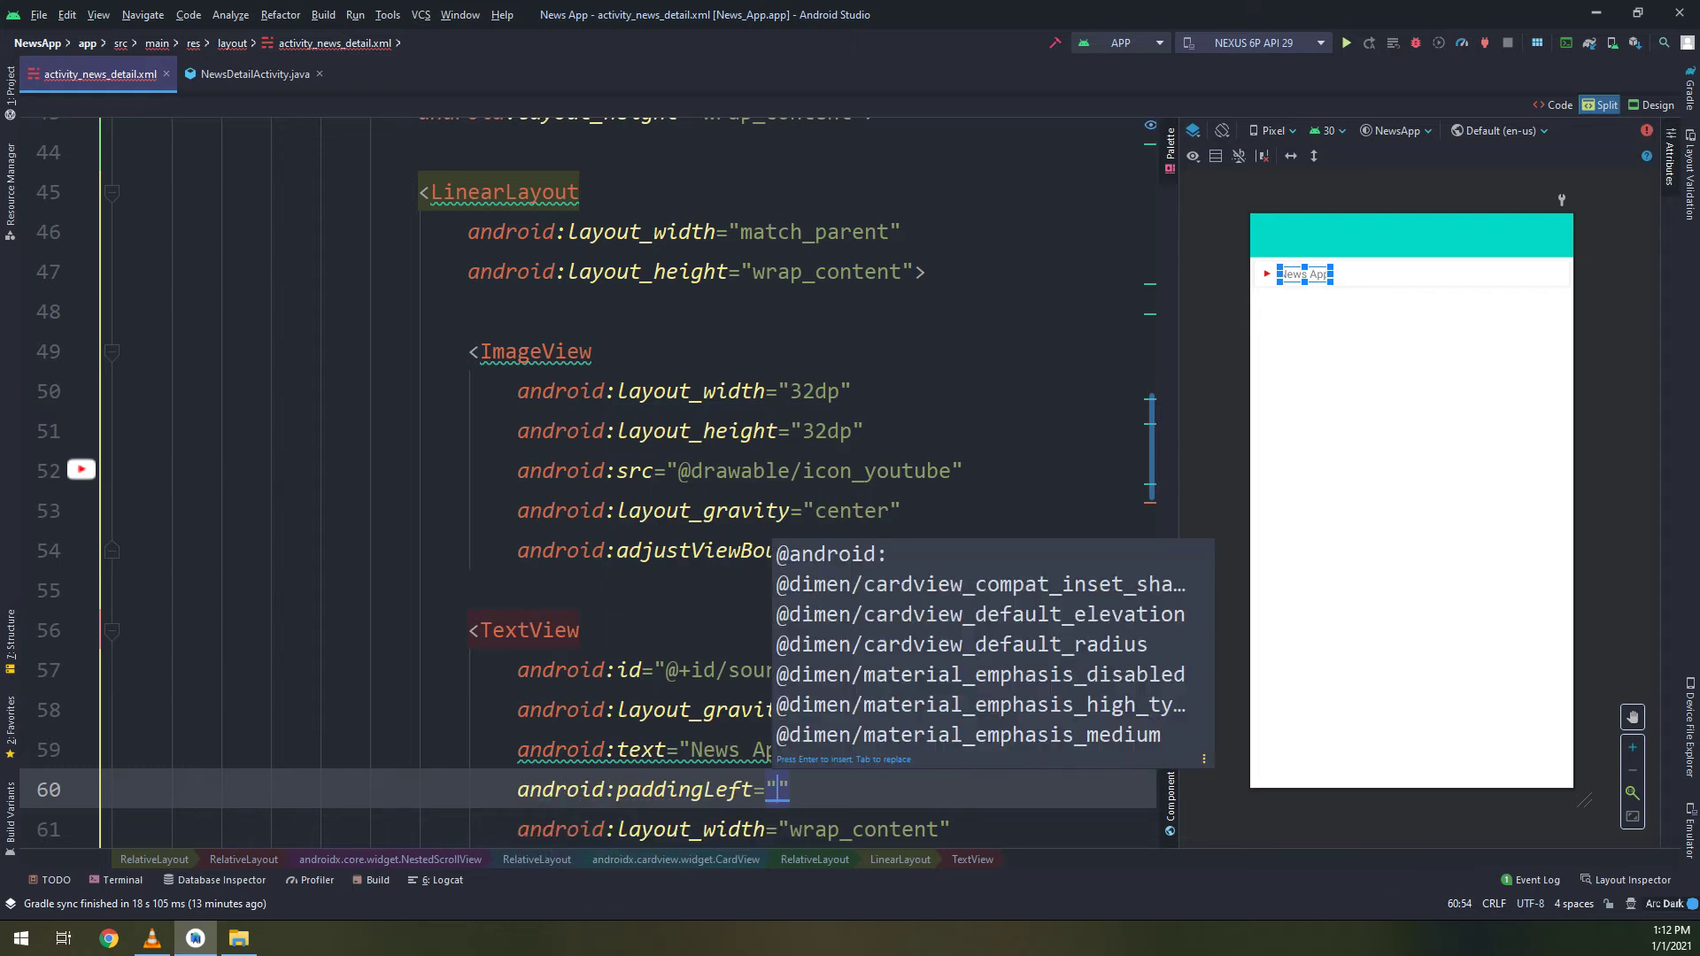
type("16dp")
key("End")
key("Return")
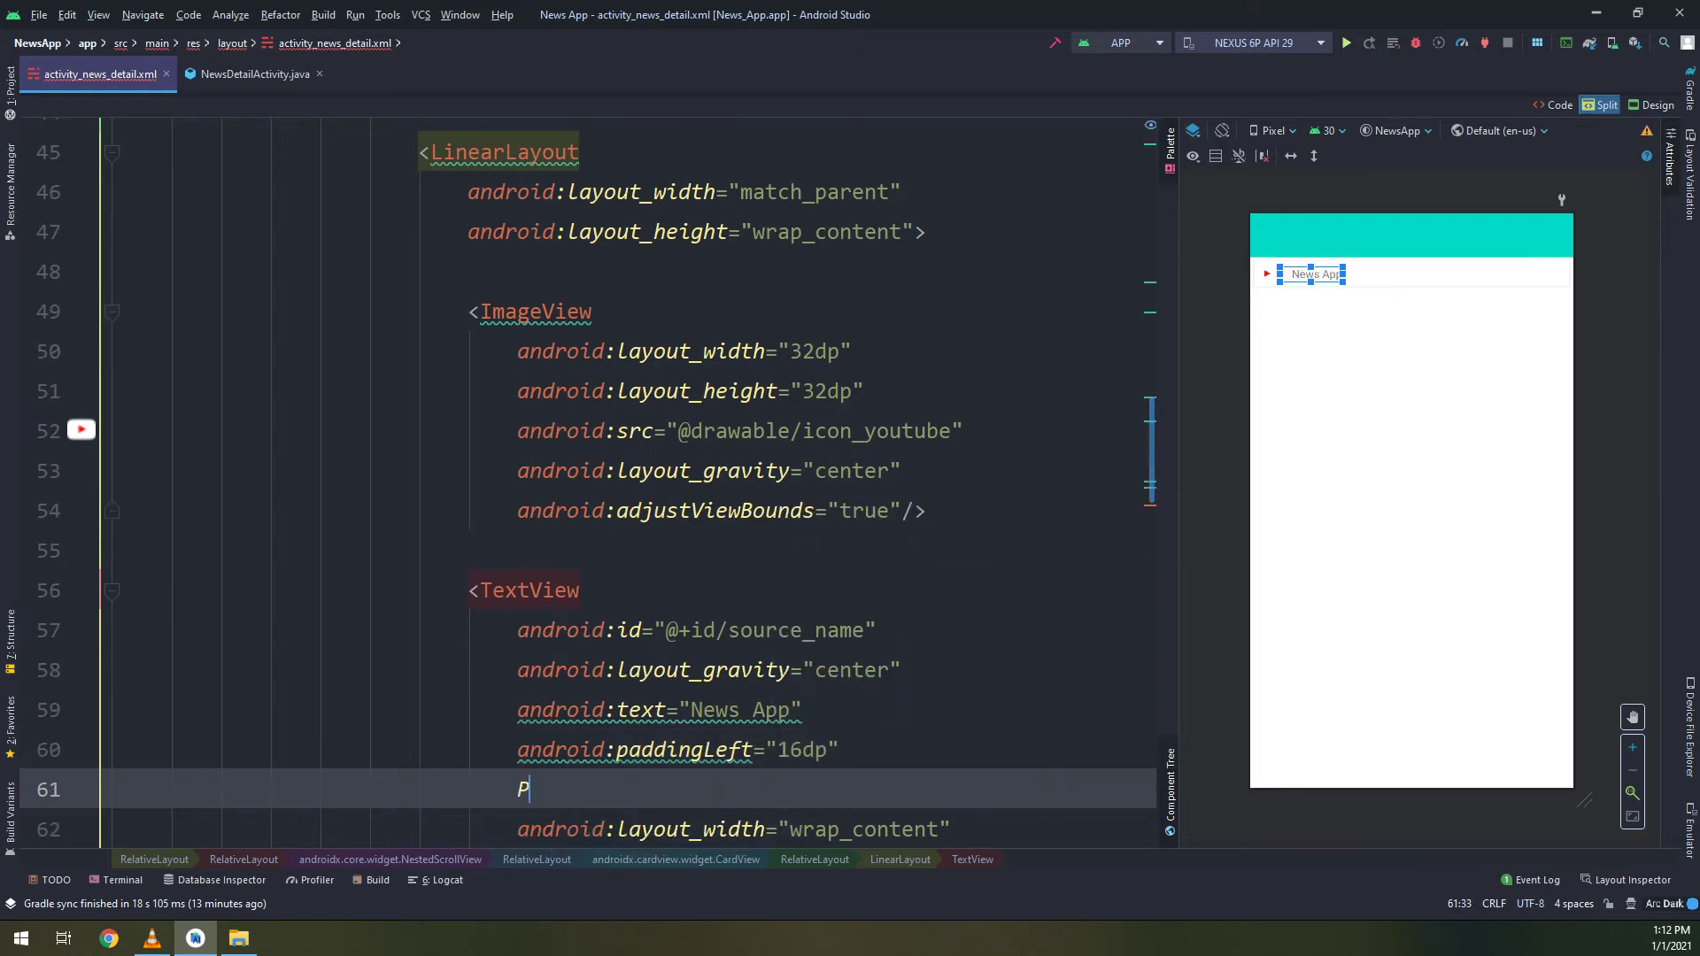
type("addingStar")
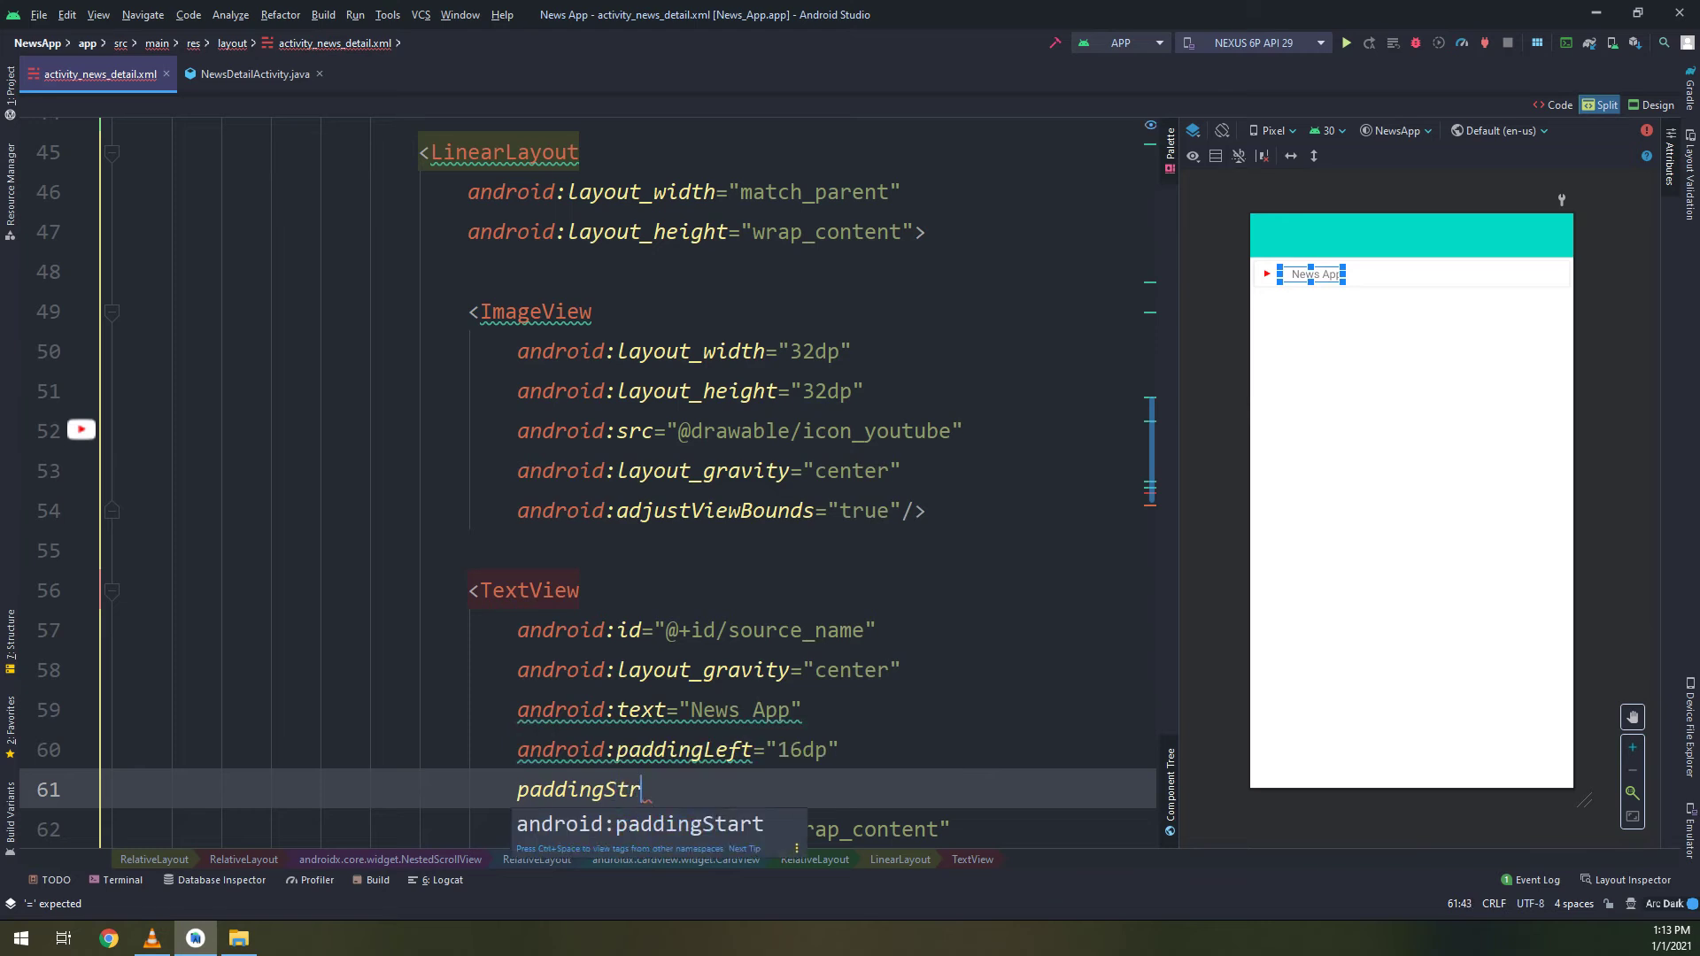
key("Return")
type("16")
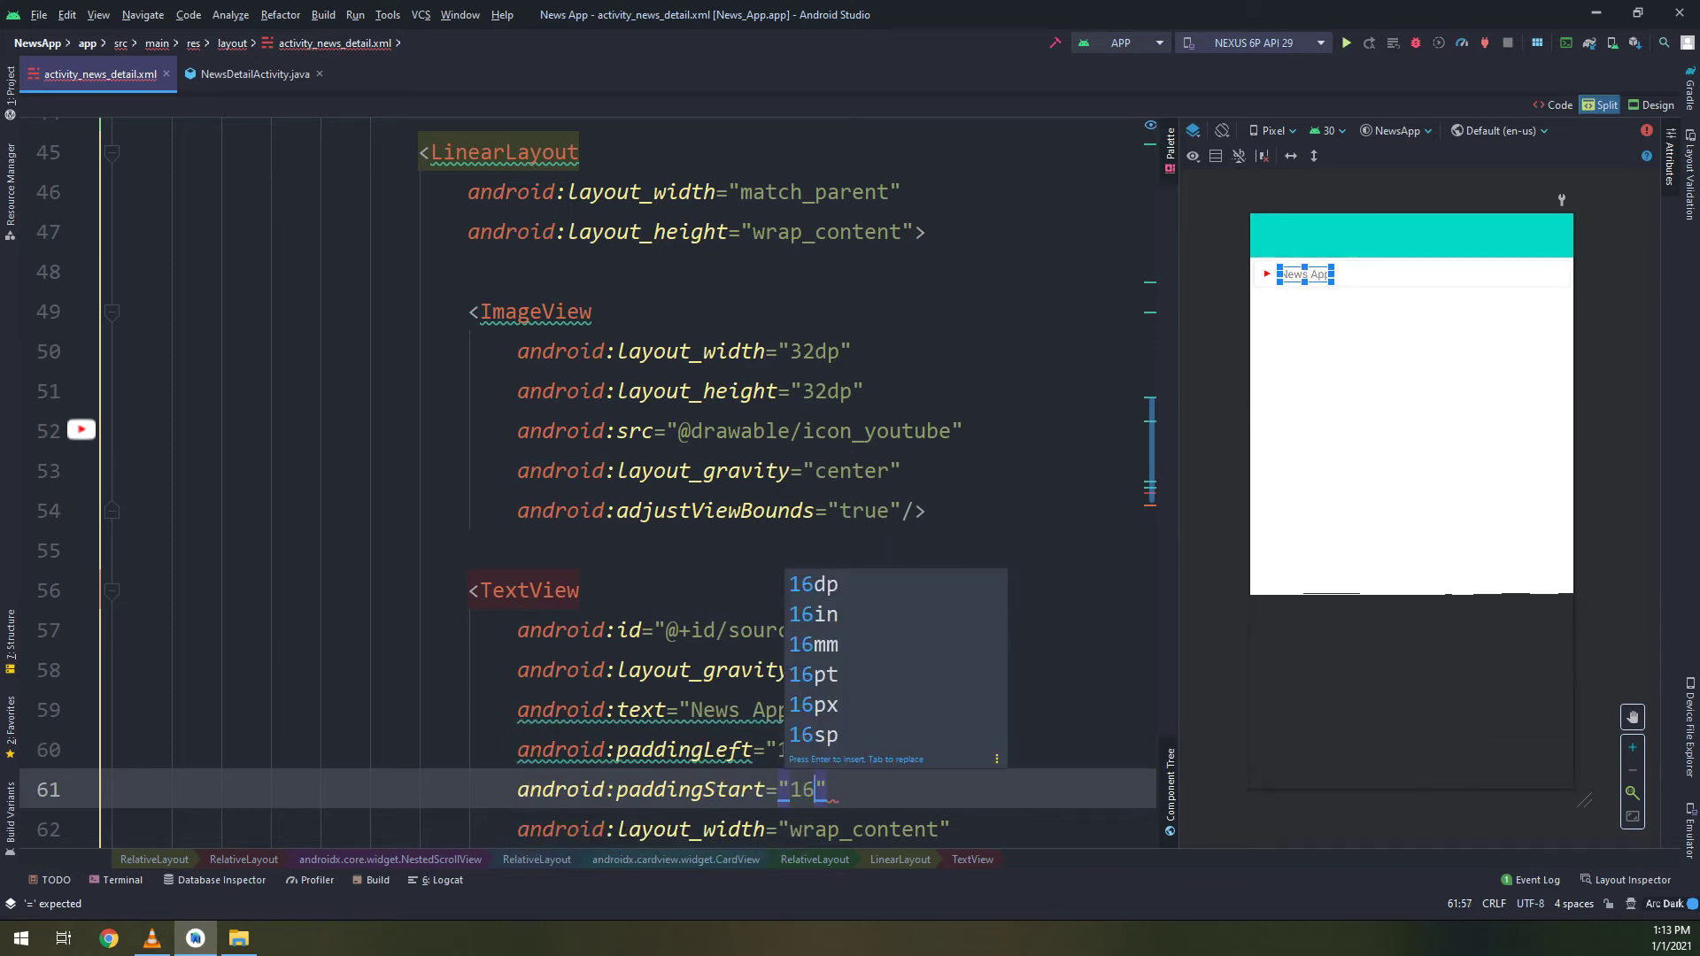
type("dp")
key("End")
scroll(757, 699, "down", 4)
key("Down")
key("Down")
key("End")
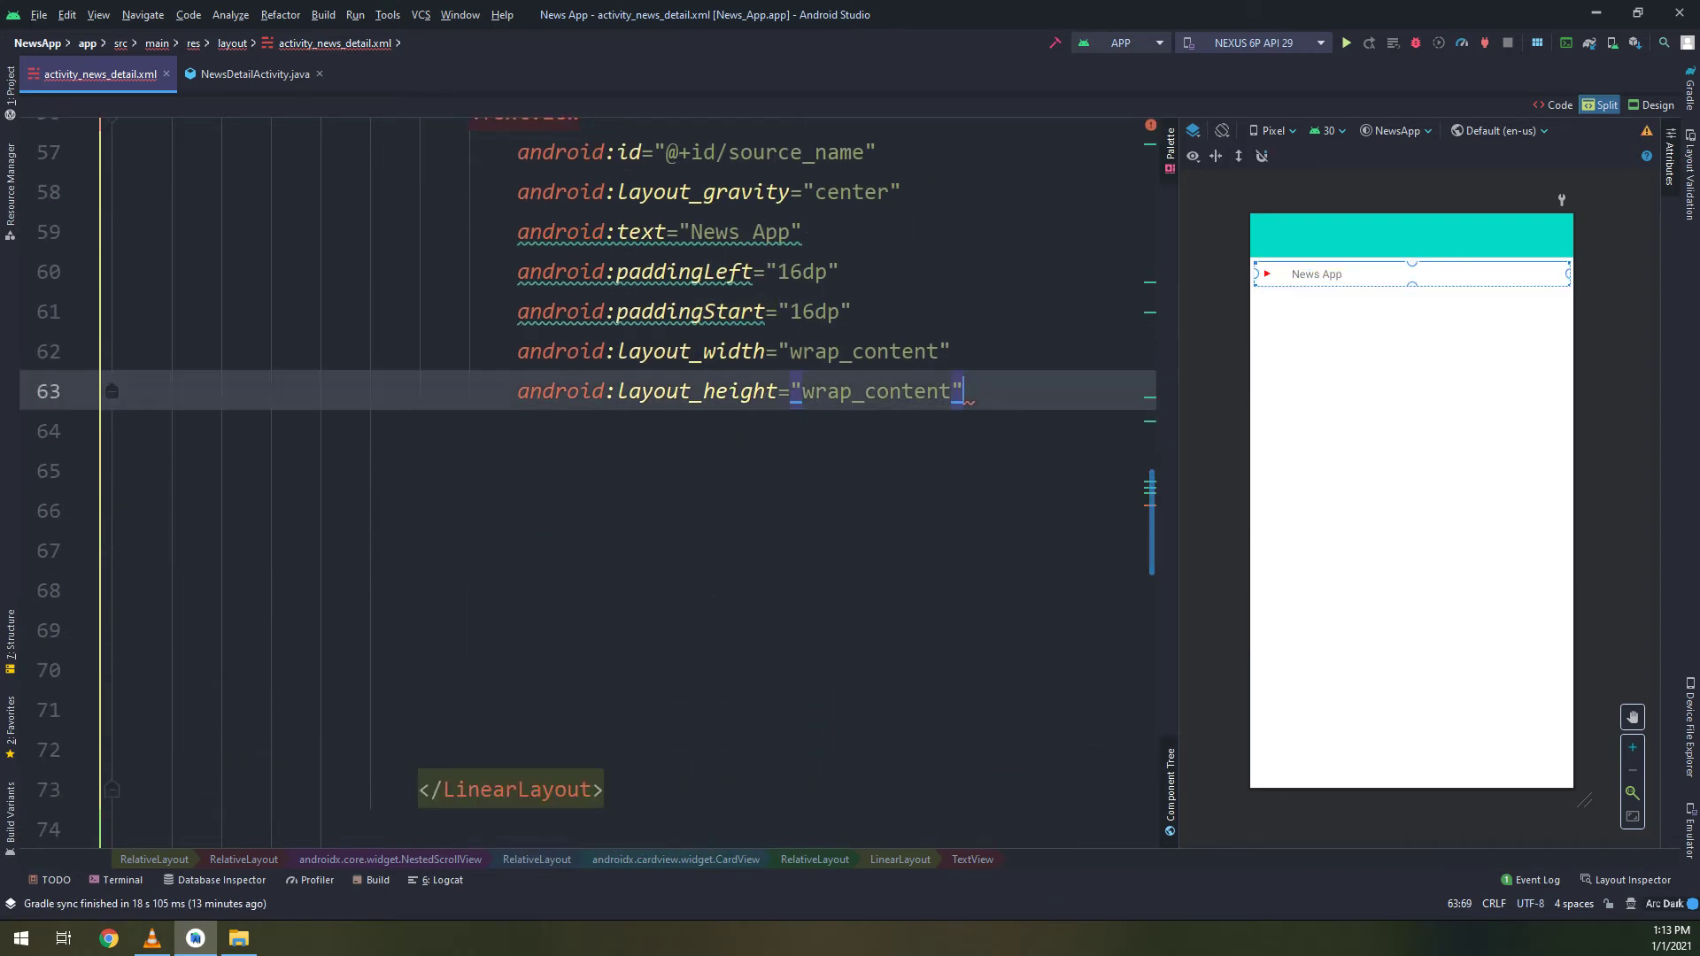
type("/>")
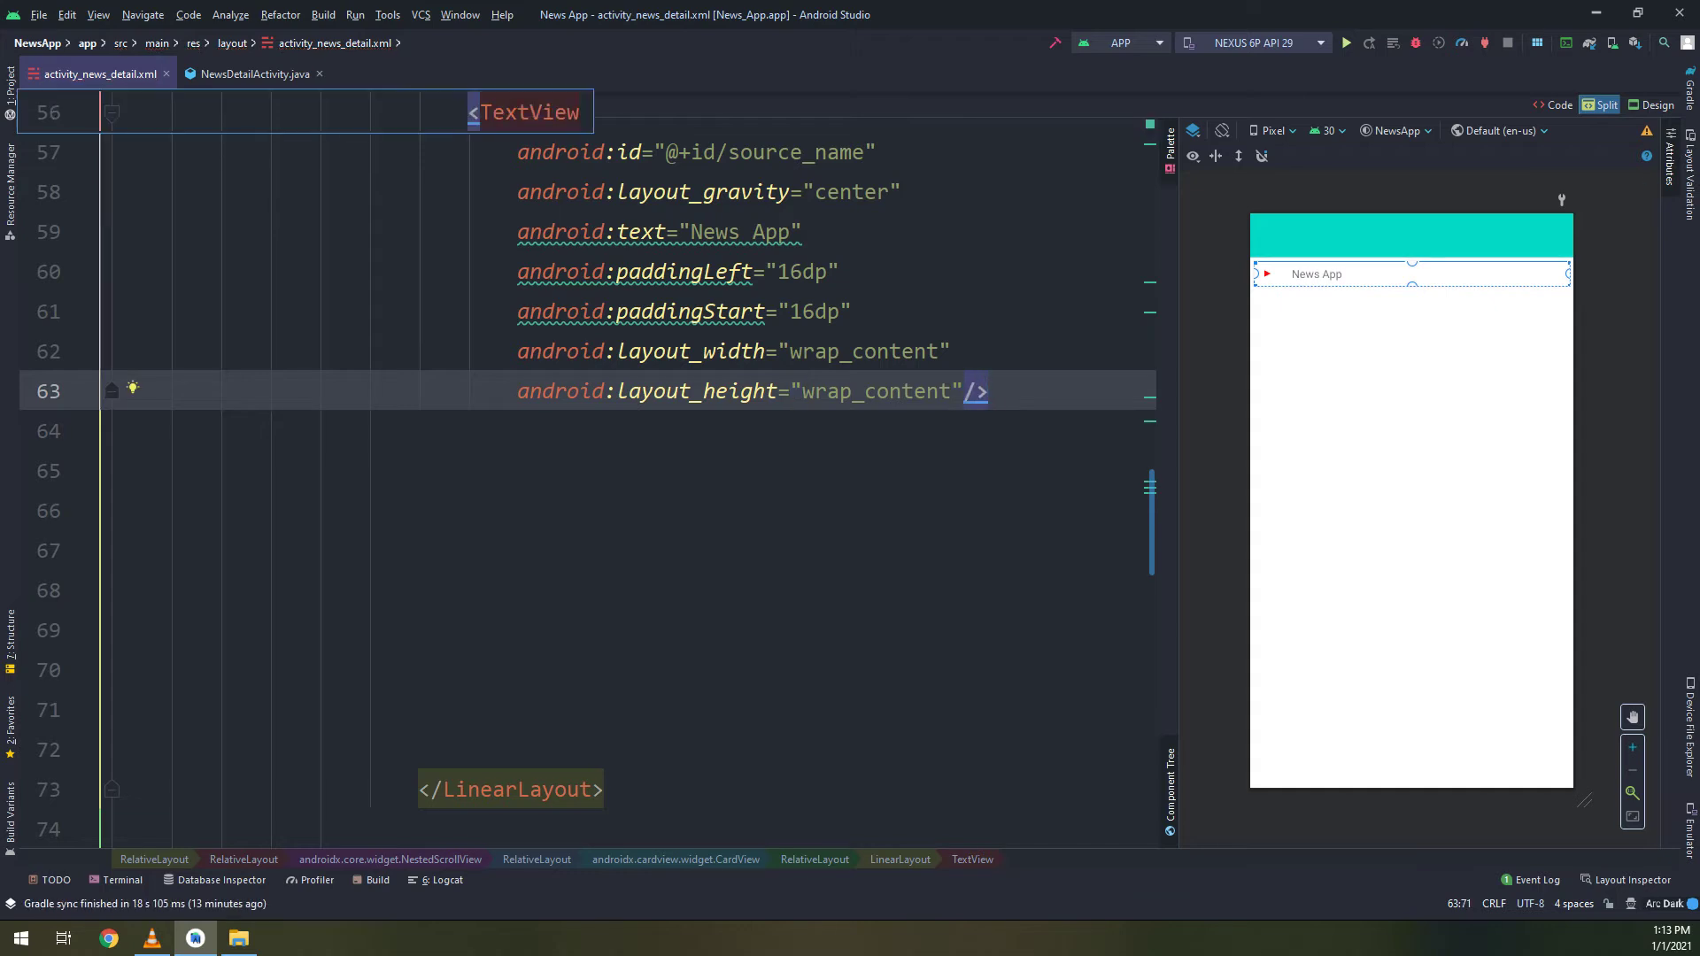
Remove the extra blank lines after the source_name TextView.
key("Return")
scroll(478, 453, "up", 5)
scroll(479, 452, "down", 5)
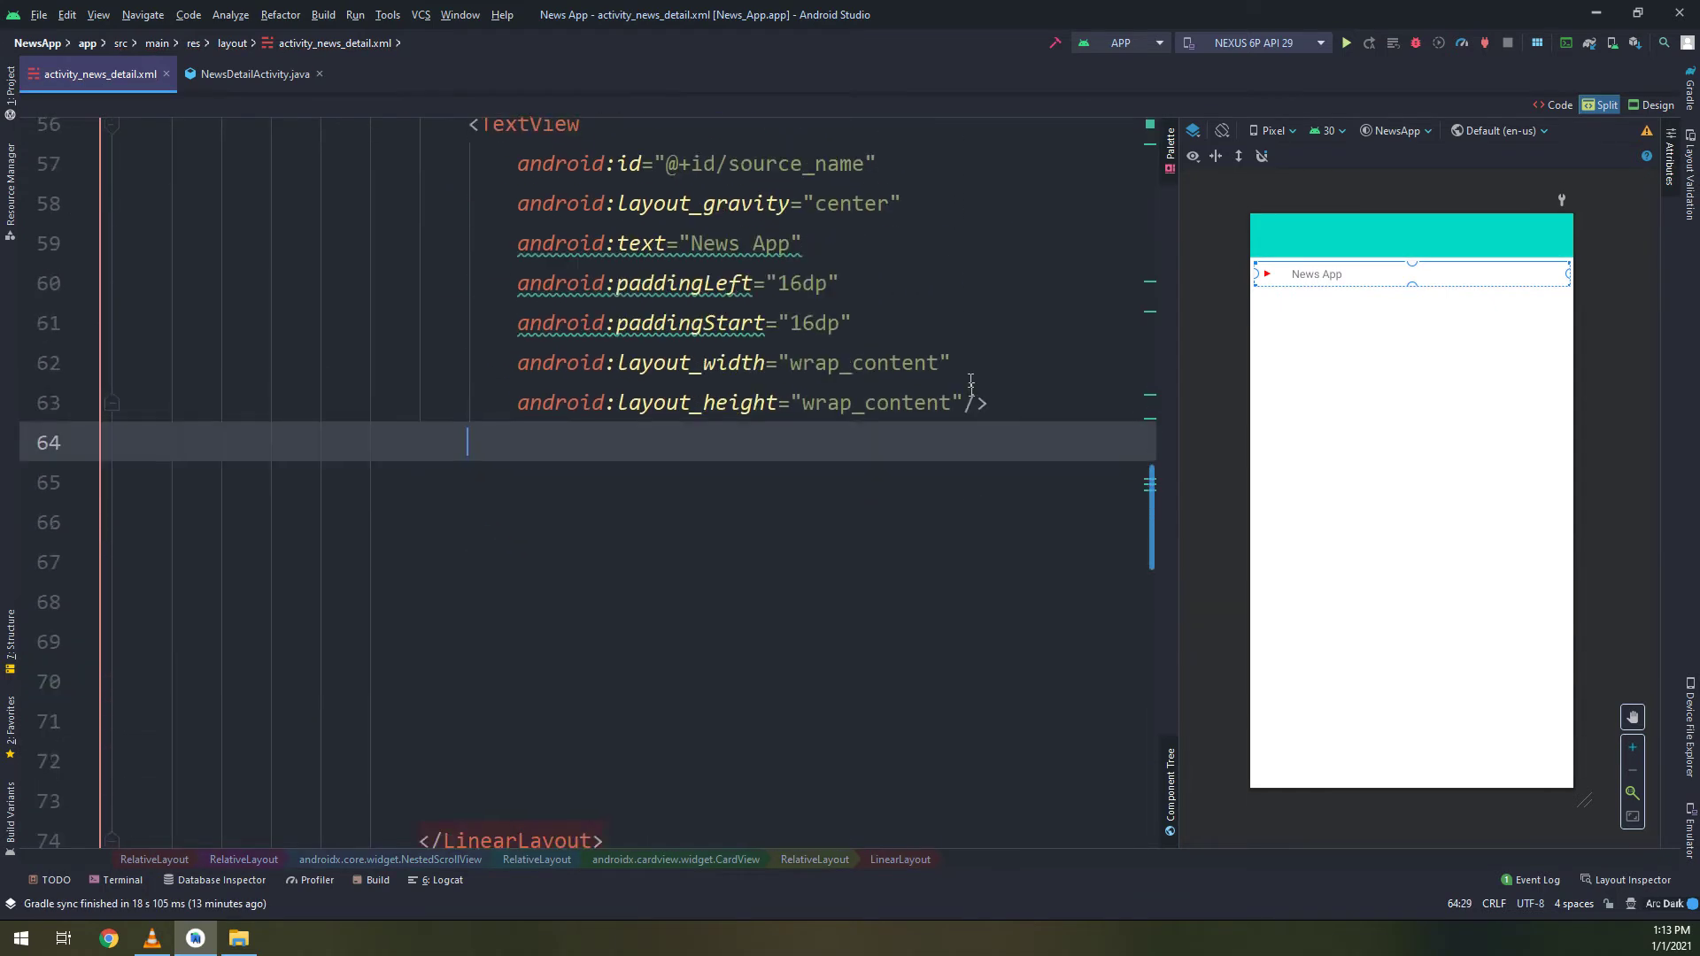
scroll(478, 452, "down", 2)
key("Down")
key("Down")
key("Down")
key("BackSpace")
key("Delete")
key("Delete")
key("Delete")
key("BackSpace")
key("BackSpace")
key("BackSpace")
key("Down")
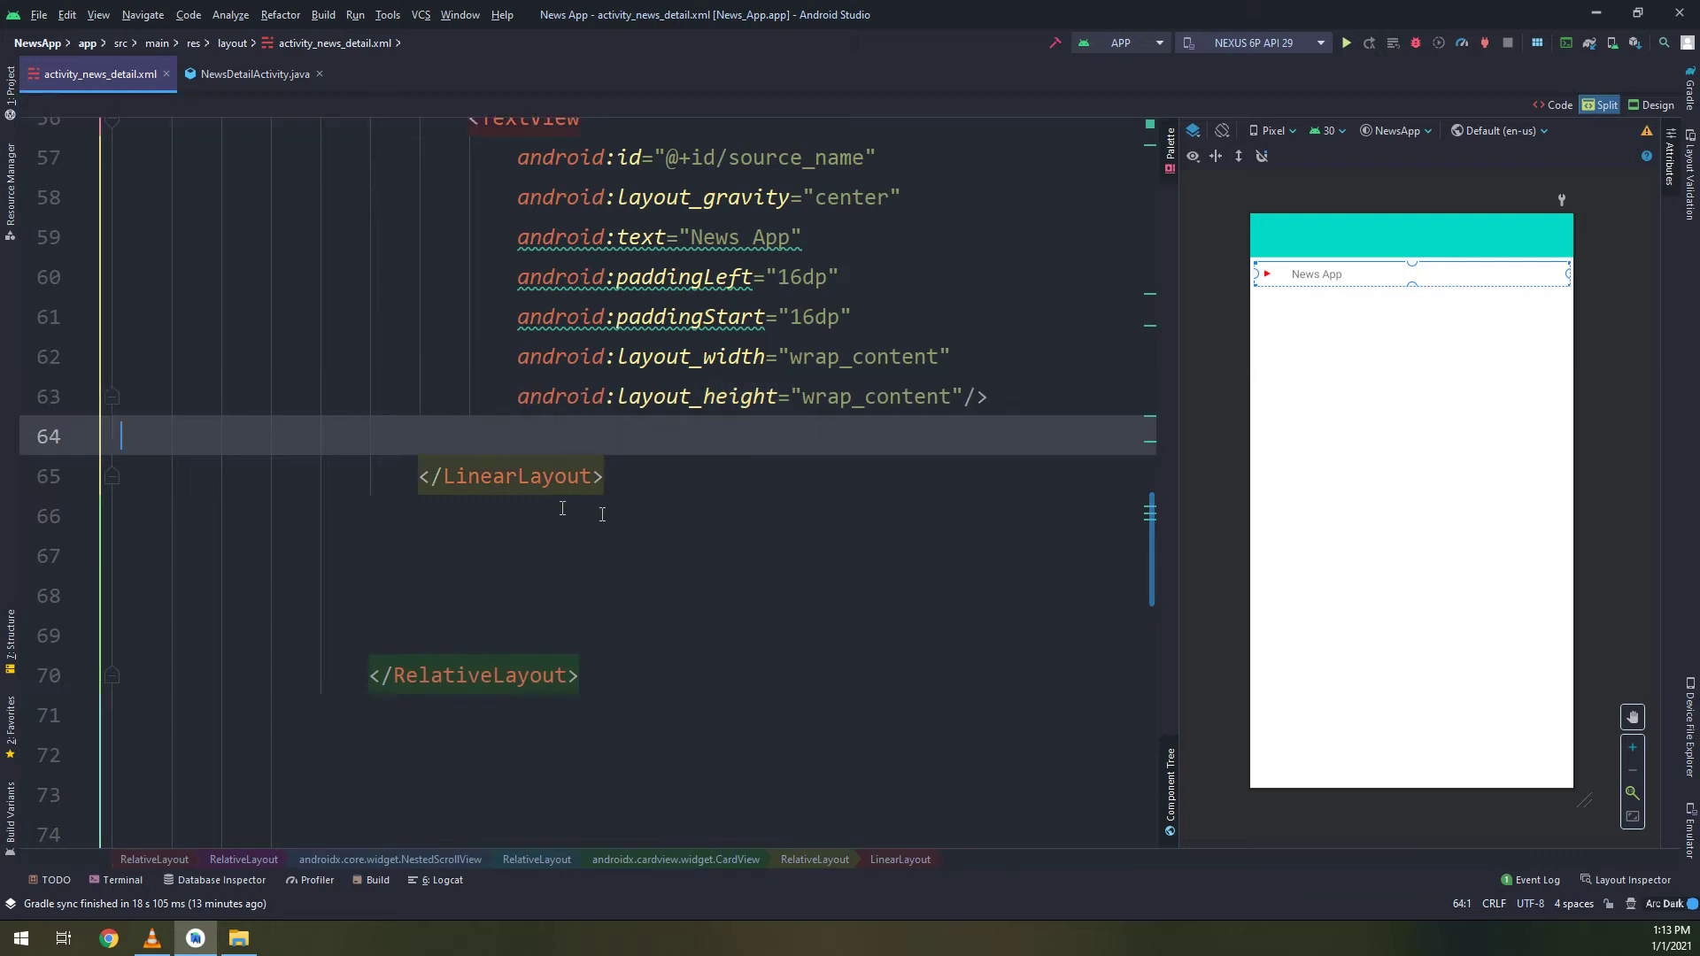
Add a TextView below the LinearLayout with match_parent width and wrap_content height.
left_click(664, 482)
key("Return")
key("Return")
type("<TextVi")
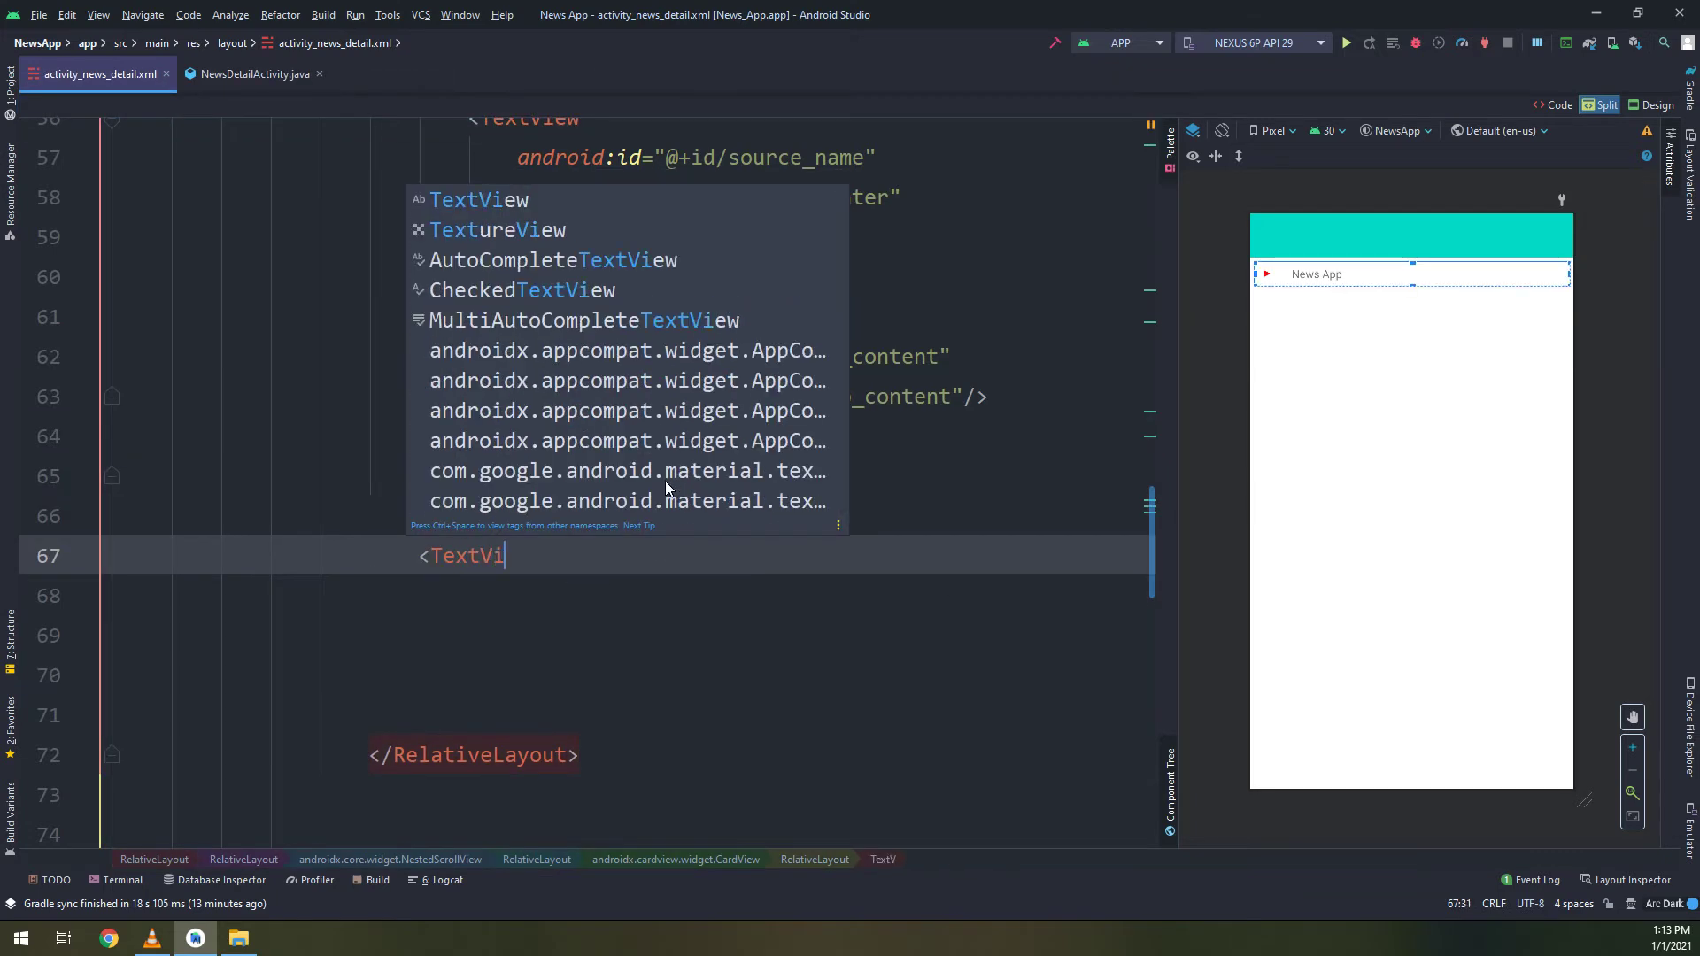
key("Return")
key("Down")
key("Down")
key("Return")
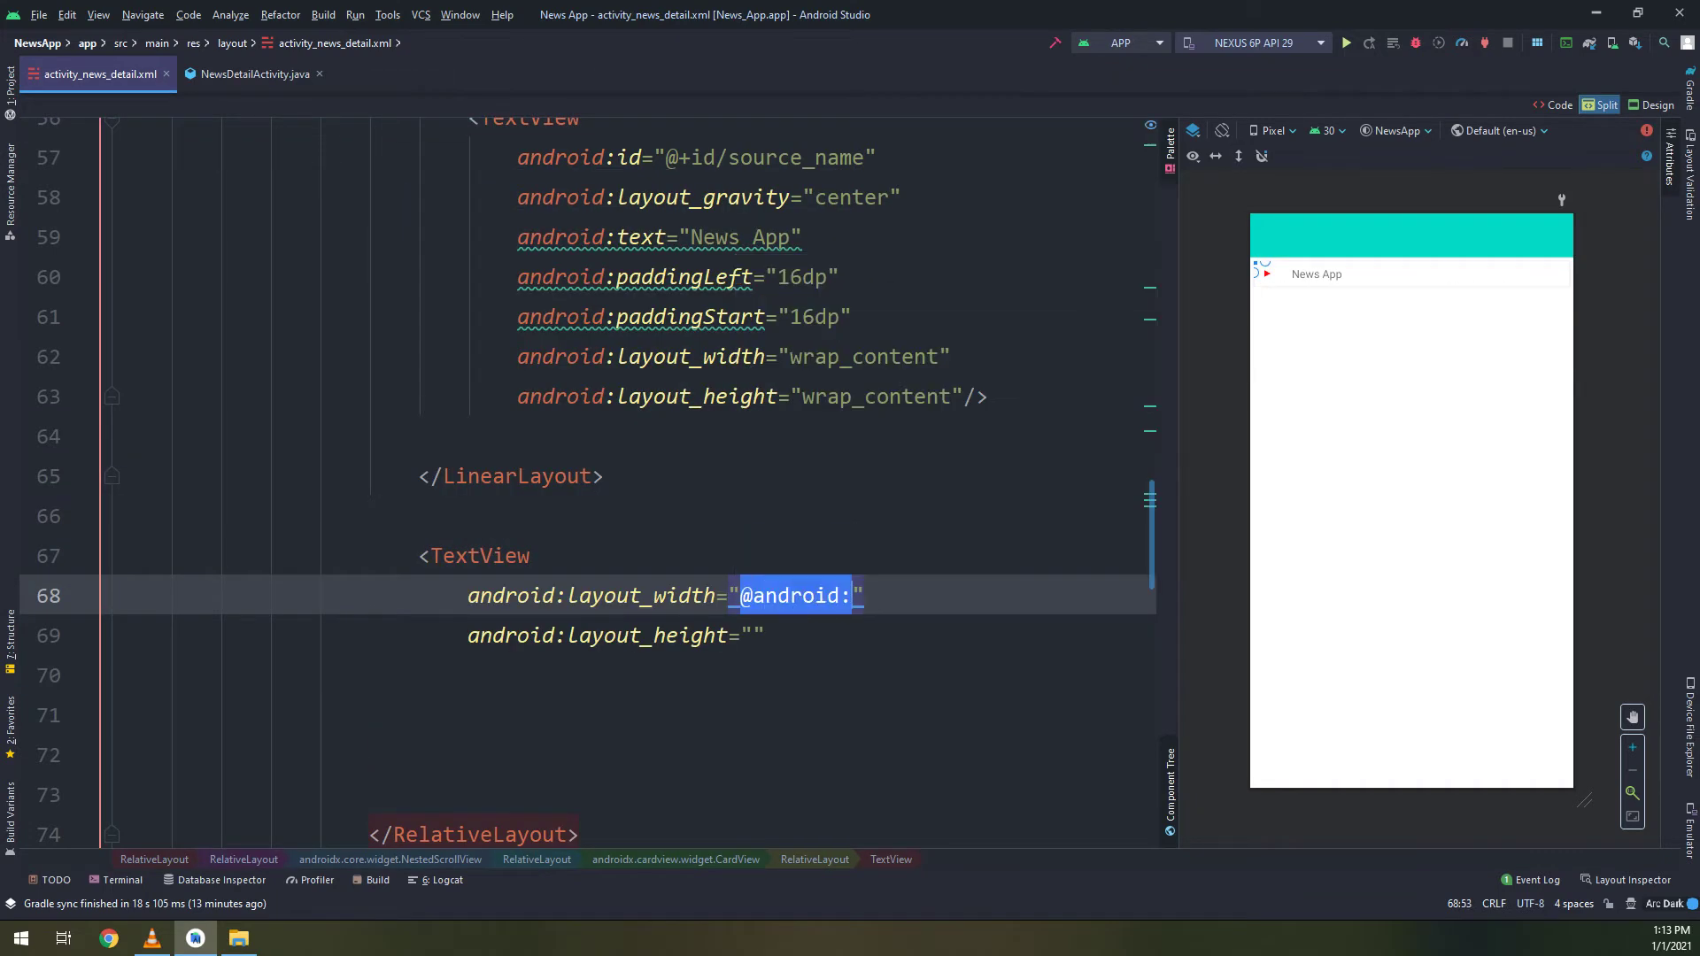
key("Tab")
key("Return")
key("ctrl+z")
key("ctrl+z")
type("idth=\"")
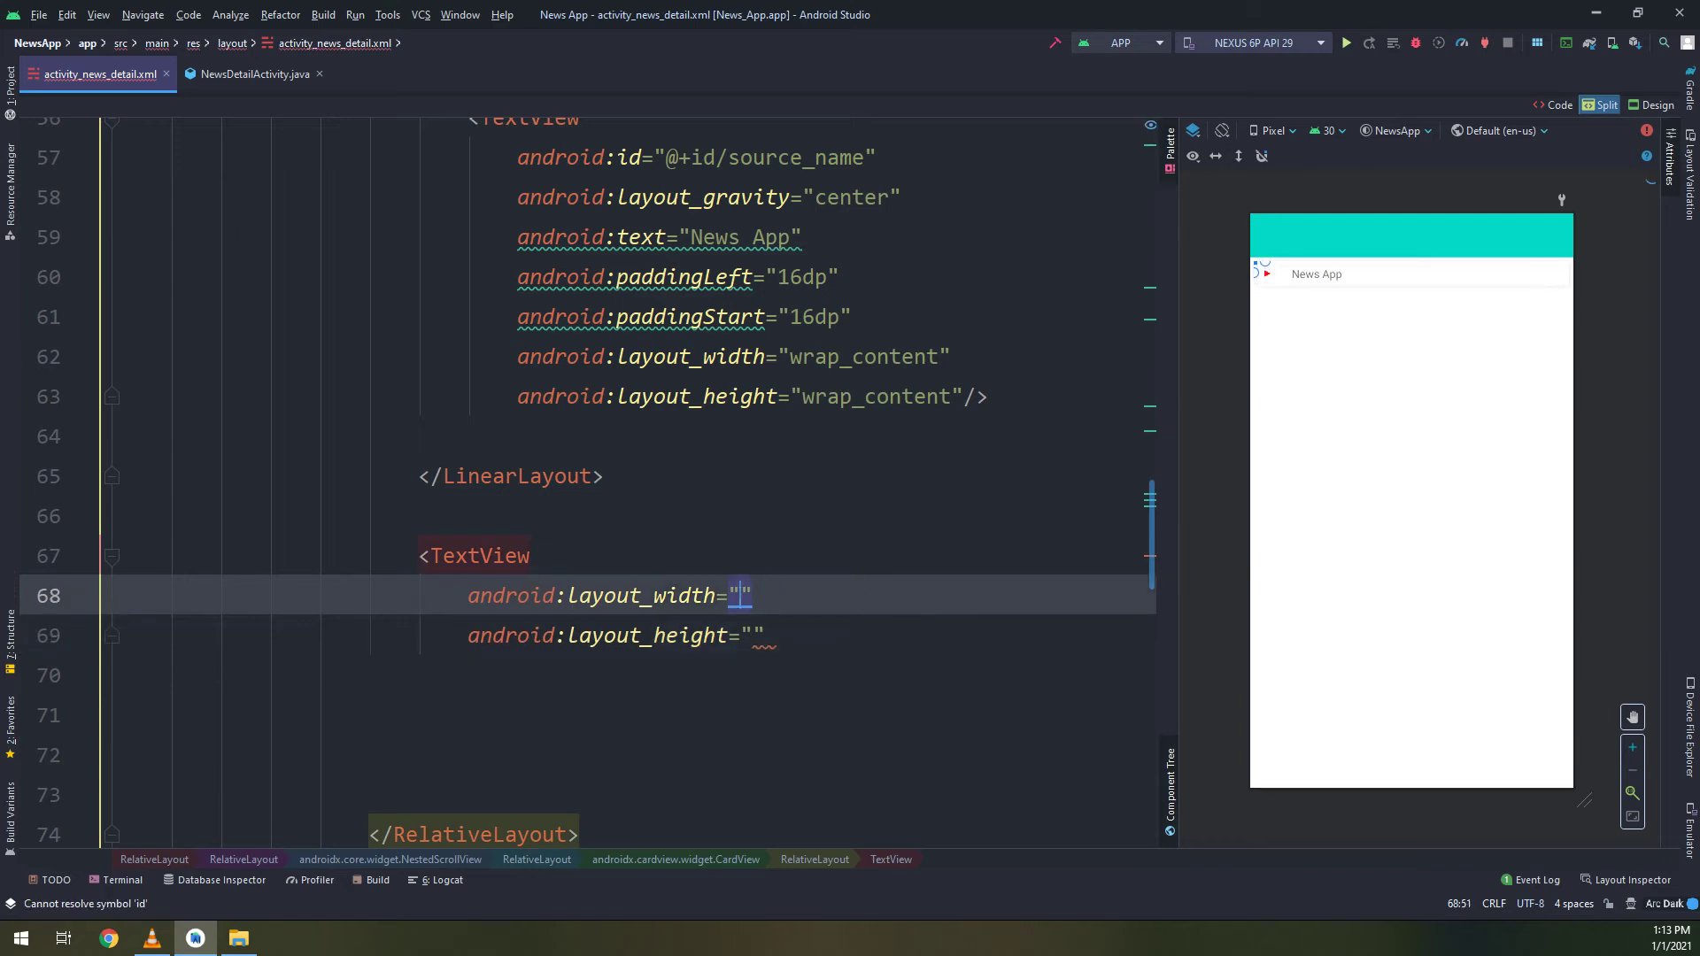
type("m")
key("Return")
key("Return")
key("BackSpace")
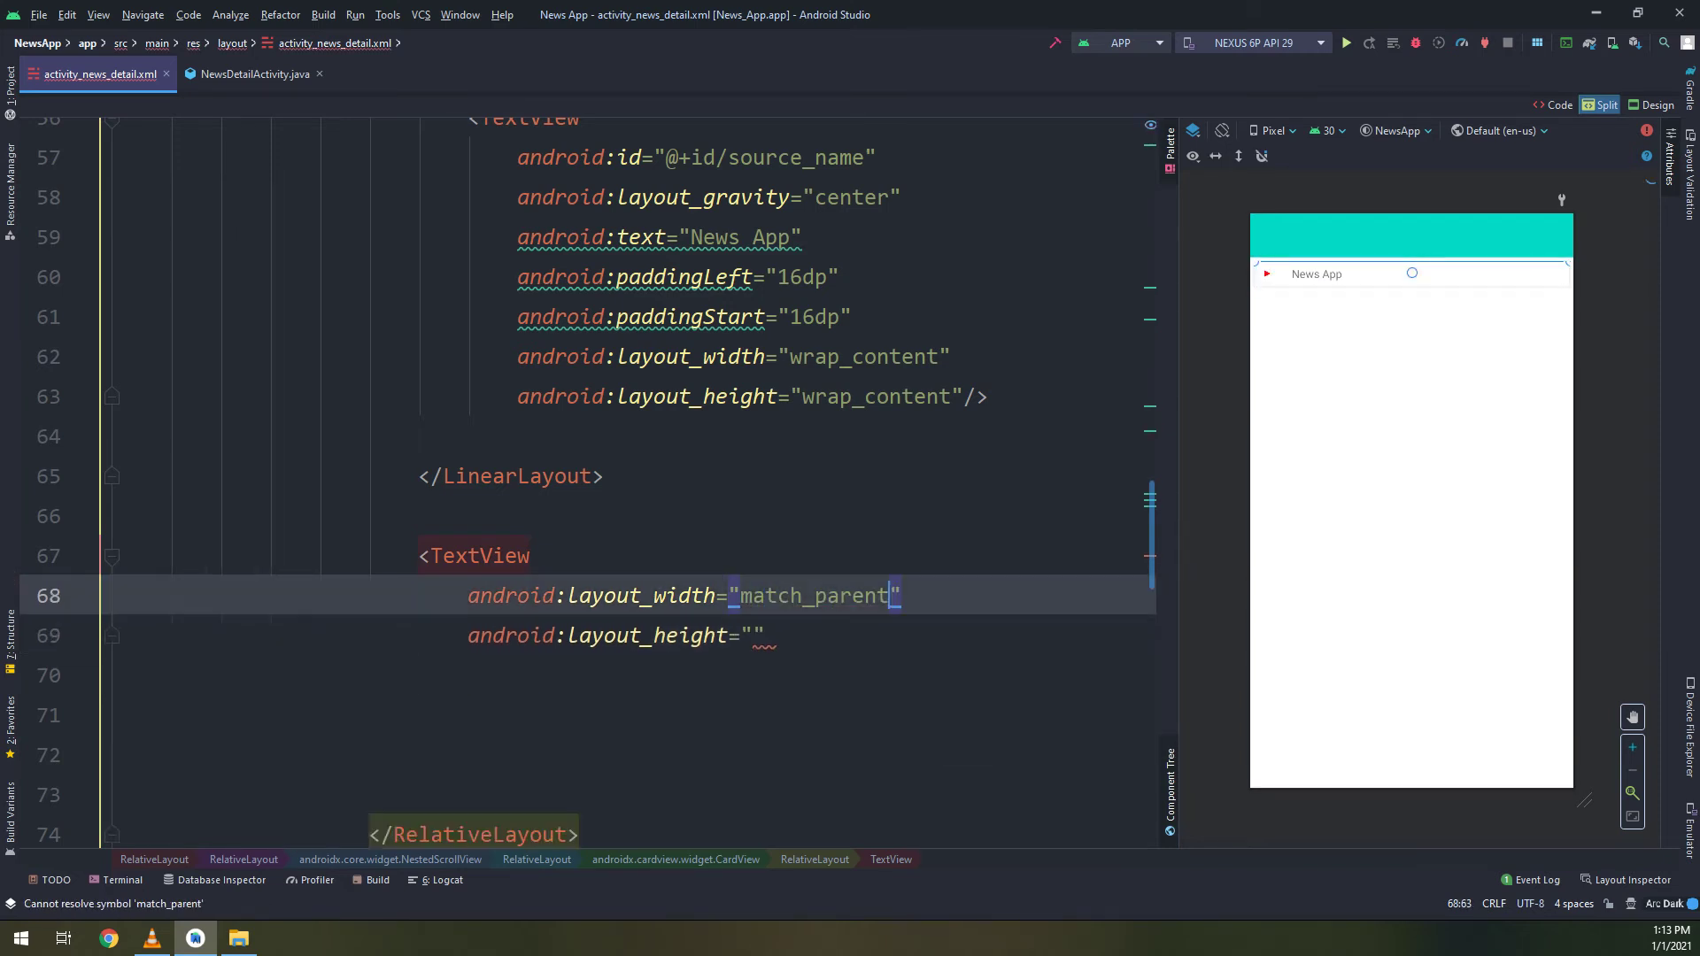
key("Left")
key("Down")
type("w")
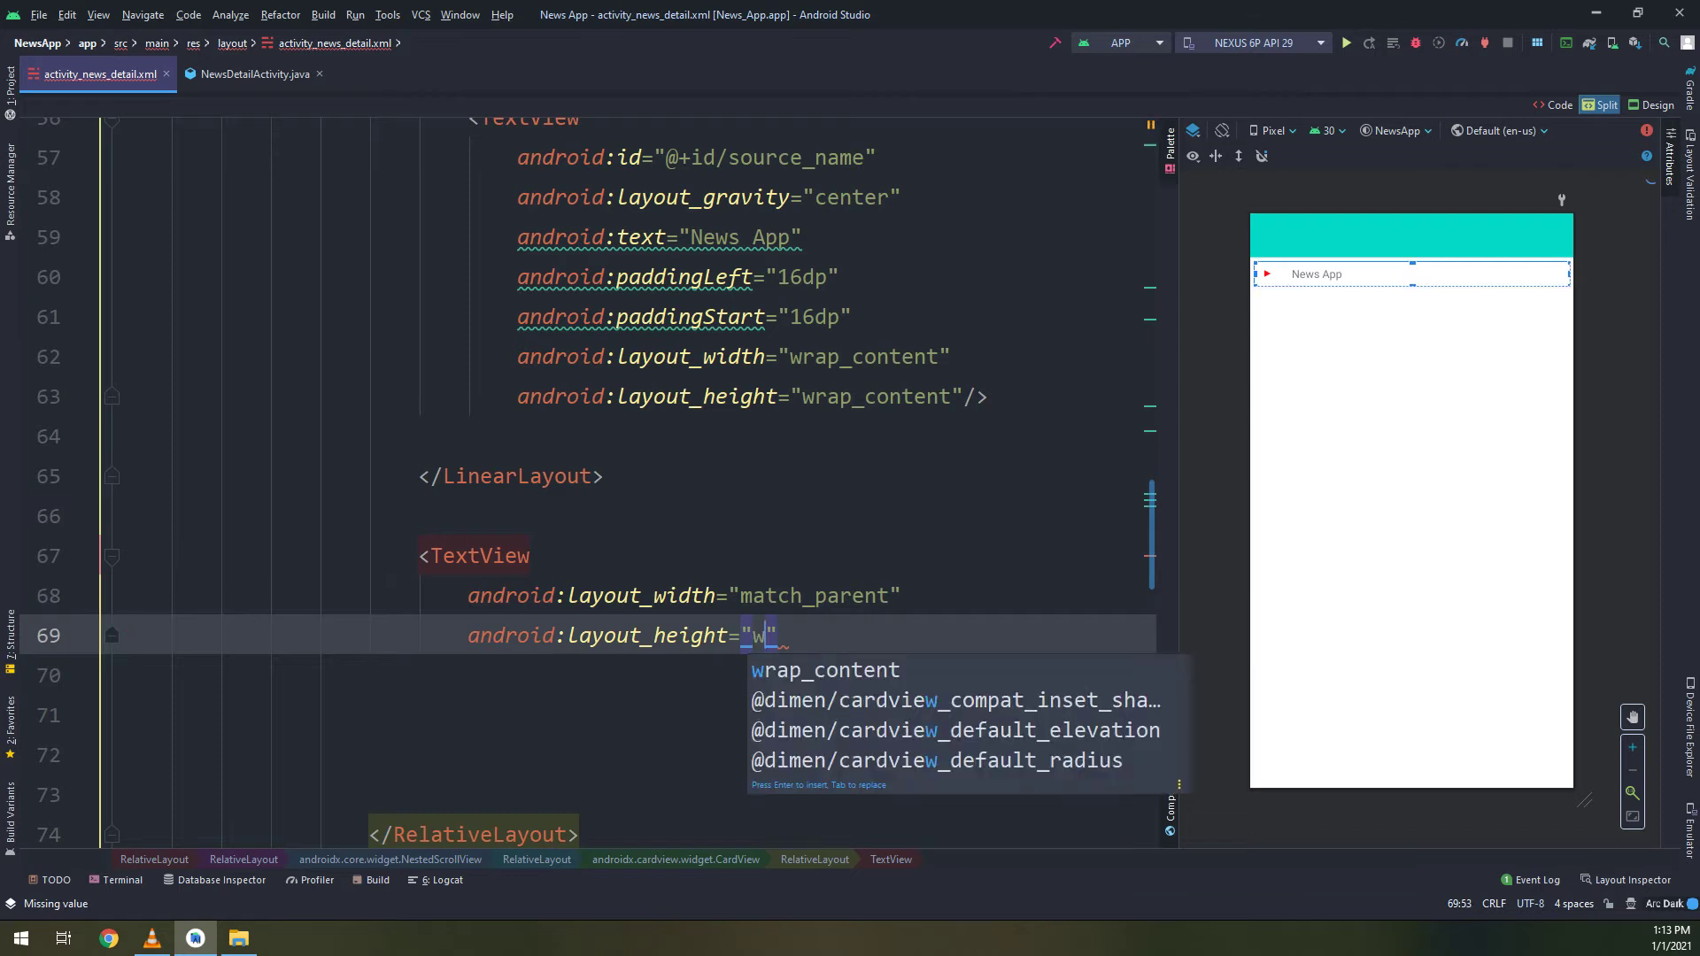
key("Return")
key("Down")
Give the new TextView the id @+id/news_title.
key("BackSpace")
key("Return")
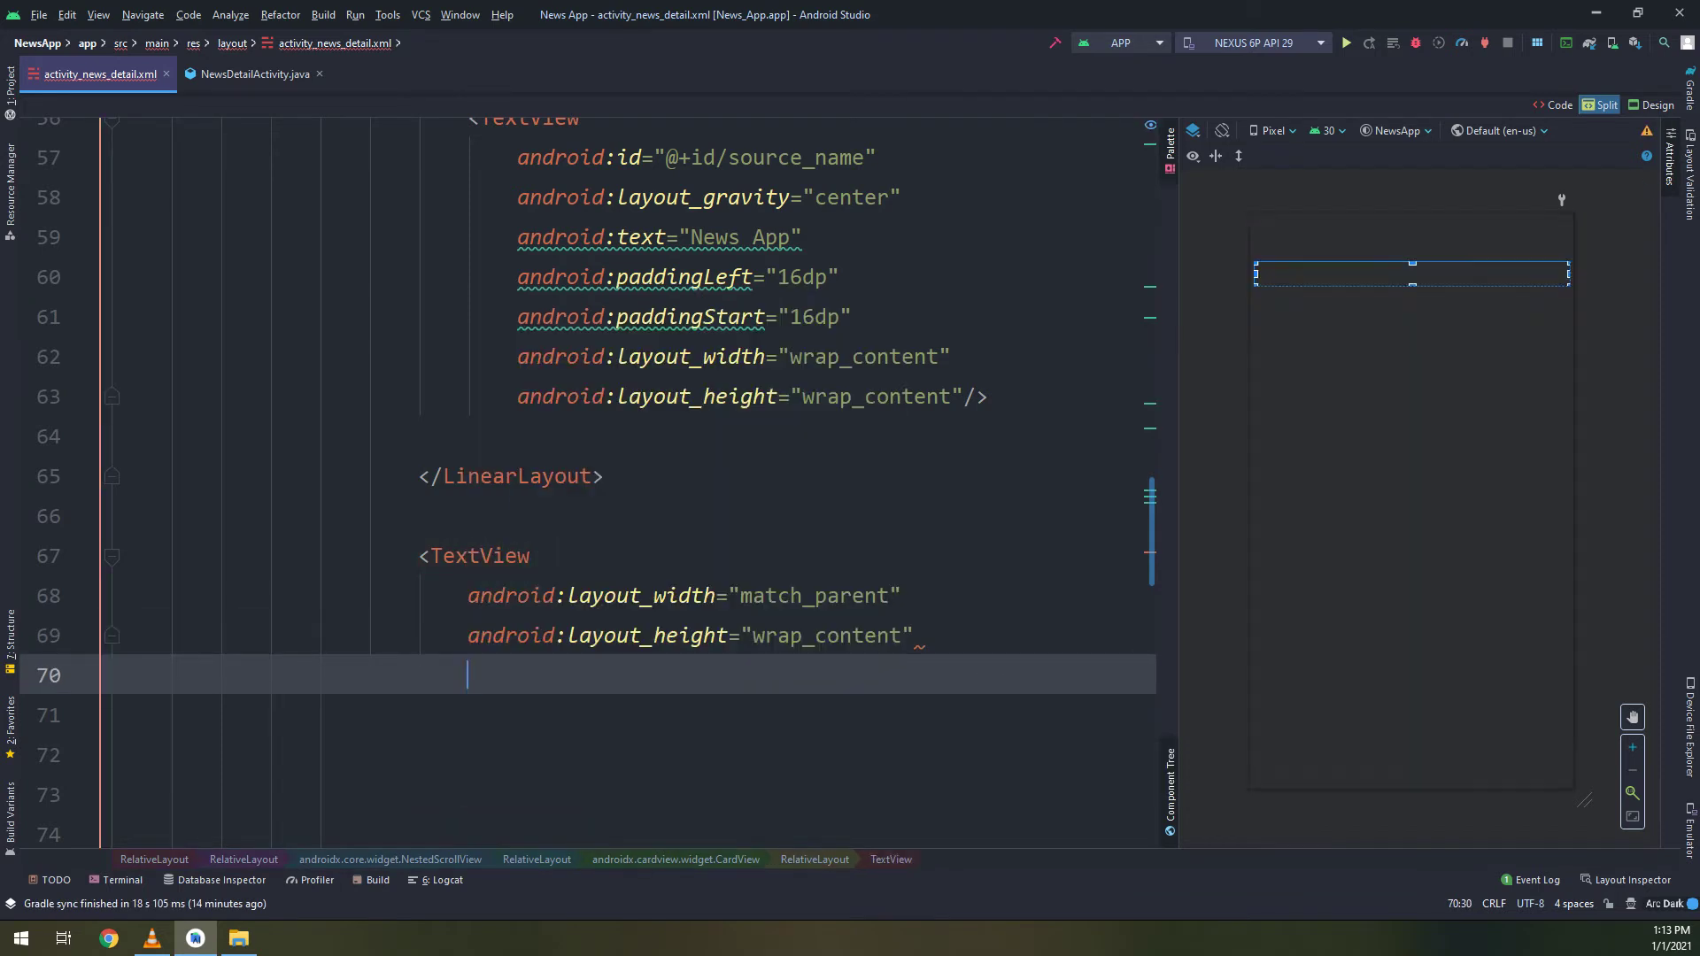
type("id")
key("Return")
type("news")
key("Return")
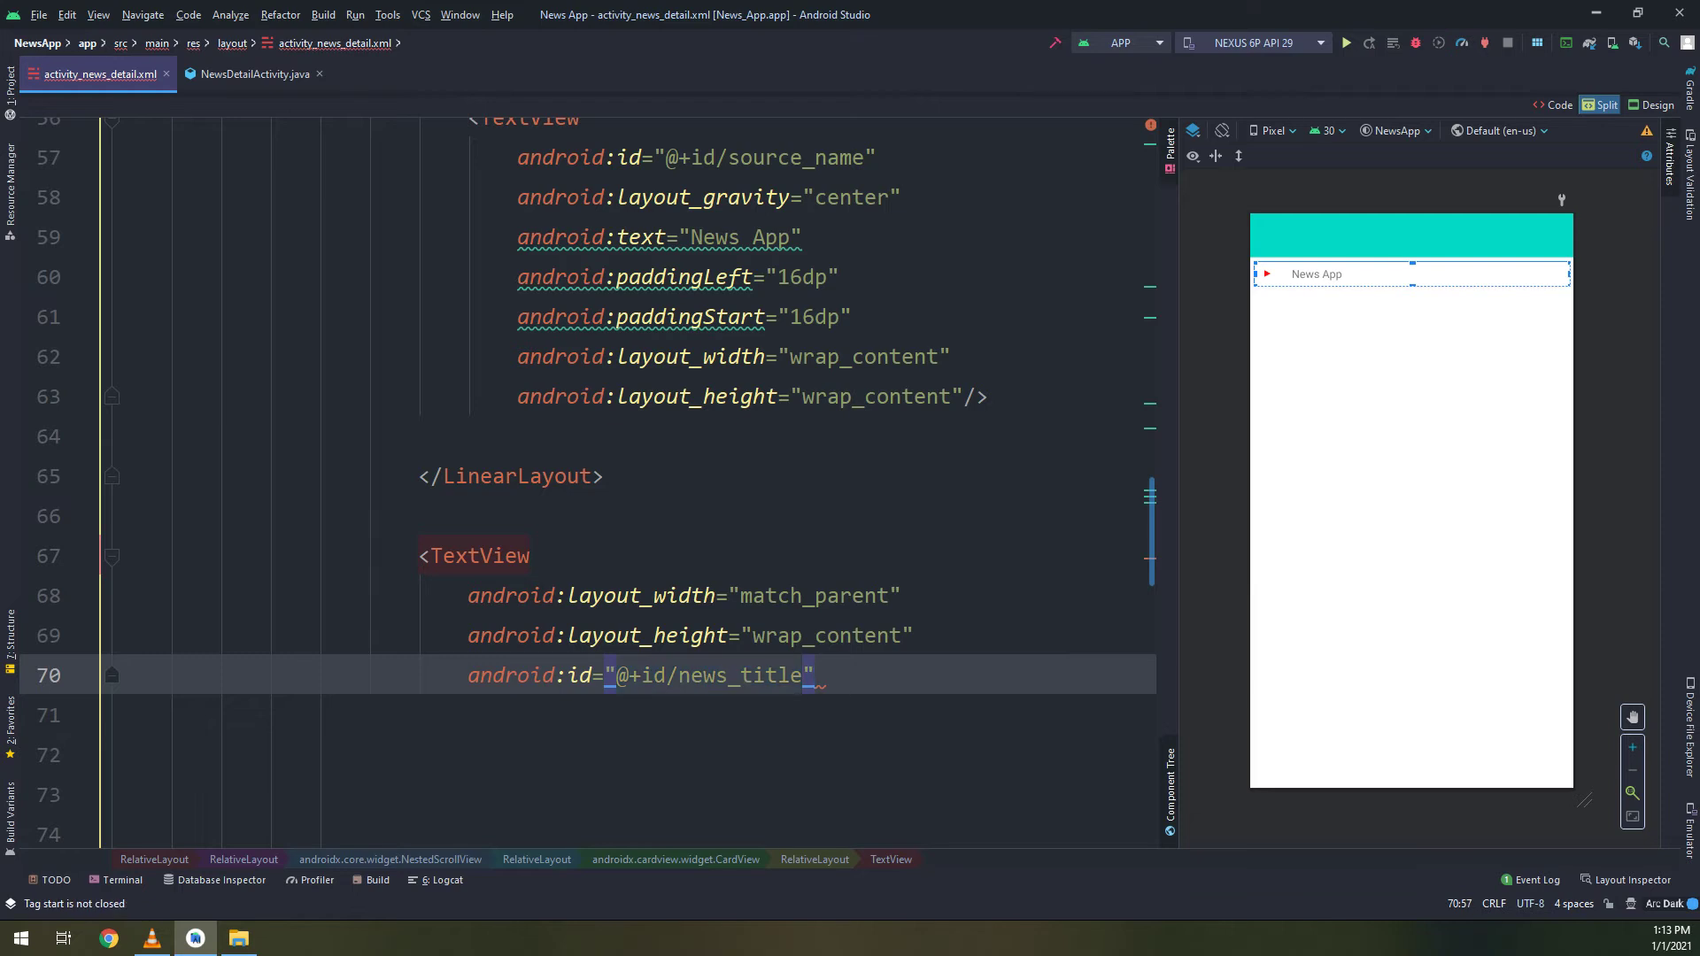
key("Down")
key("Up")
key("Up")
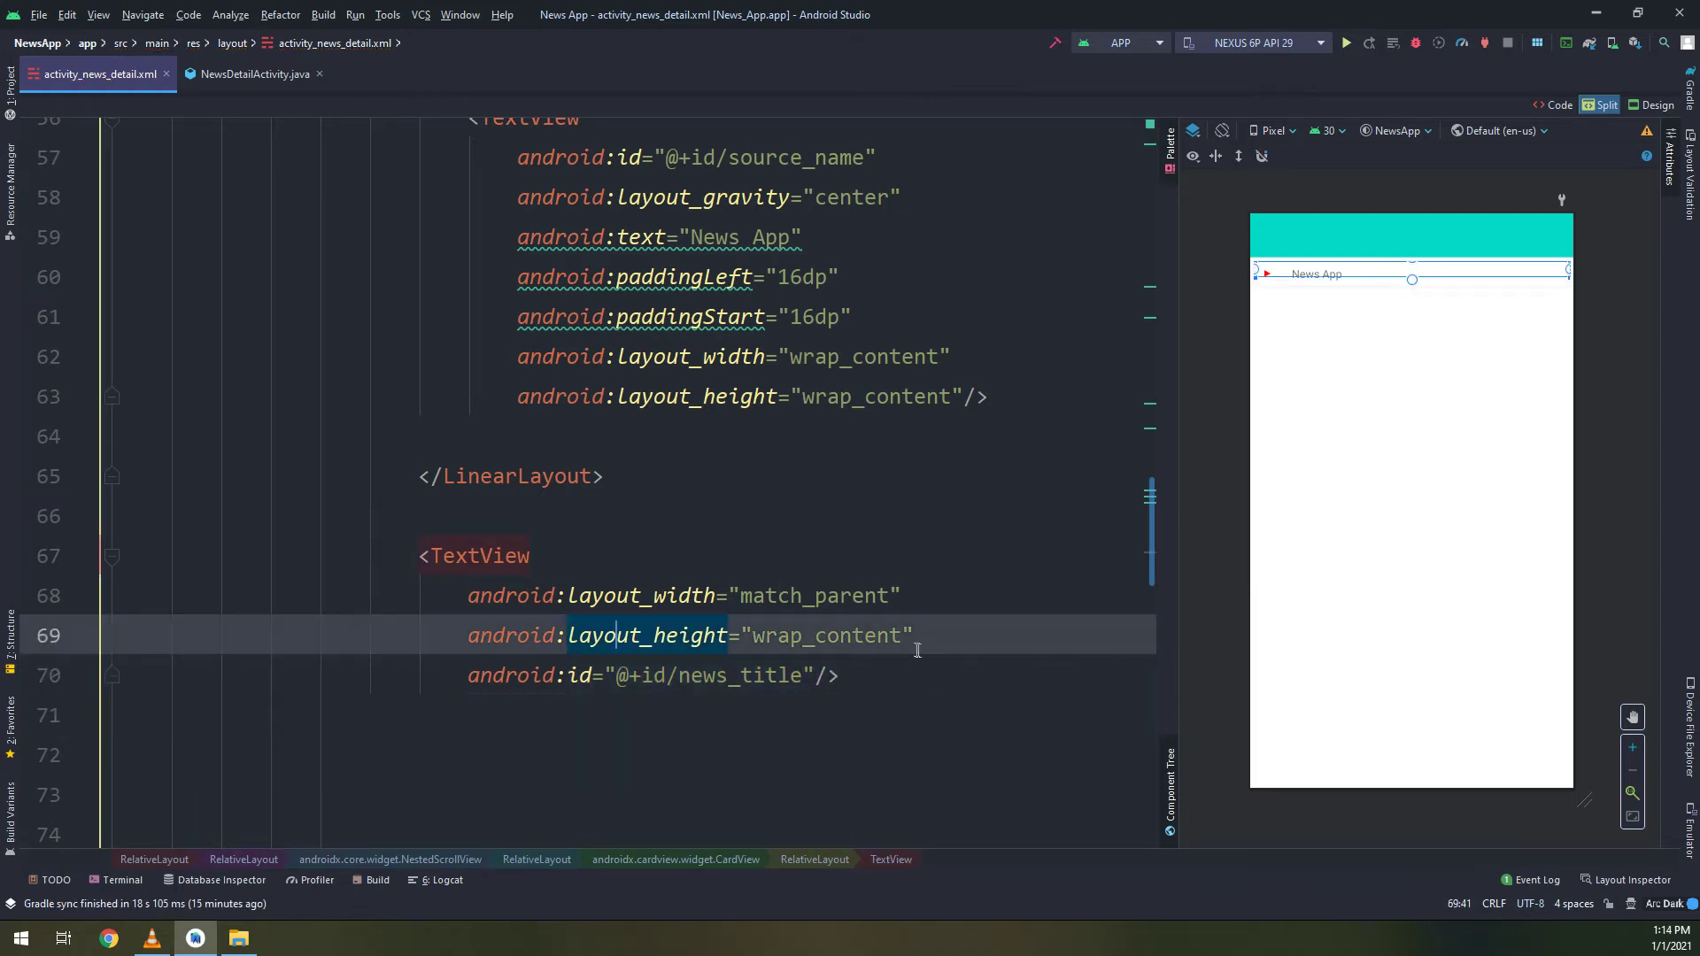
scroll(940, 711, "up", 4)
scroll(584, 478, "up", 2)
Give the LinearLayout the id @+id/wrapper, then return to the news_title TextView.
key("Up")
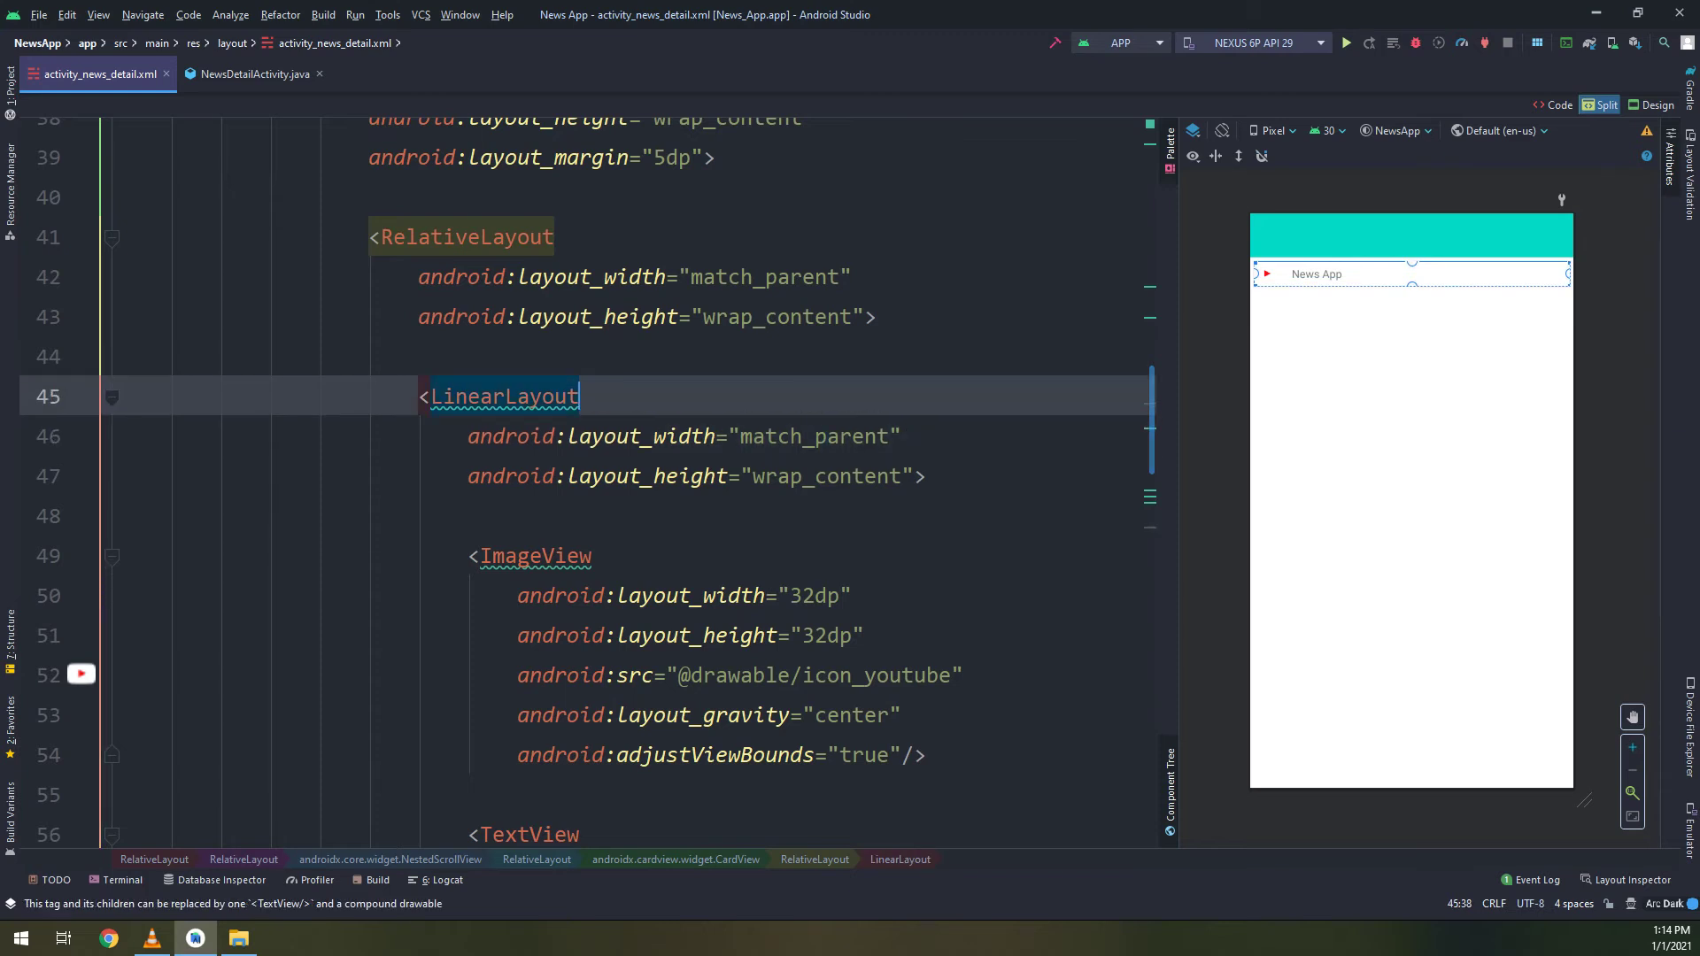
key("Return")
type("and")
key("Return")
key("shift+Home")
type("id")
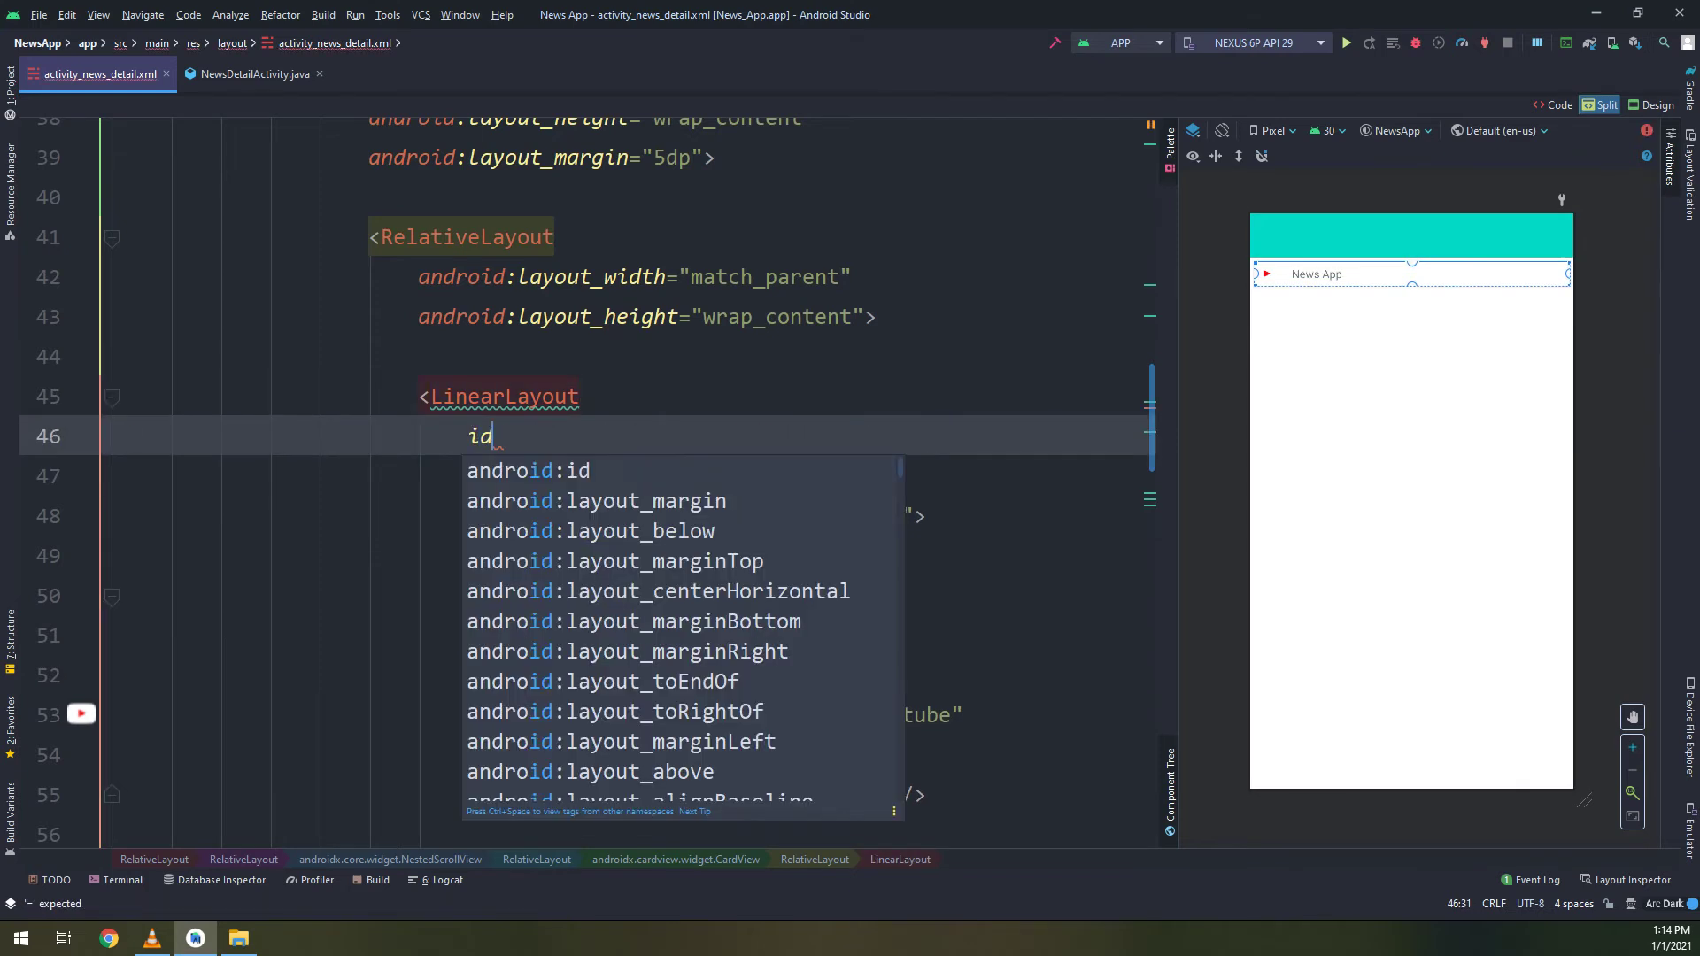
key("Return")
type("wrapper")
scroll(827, 462, "down", 7)
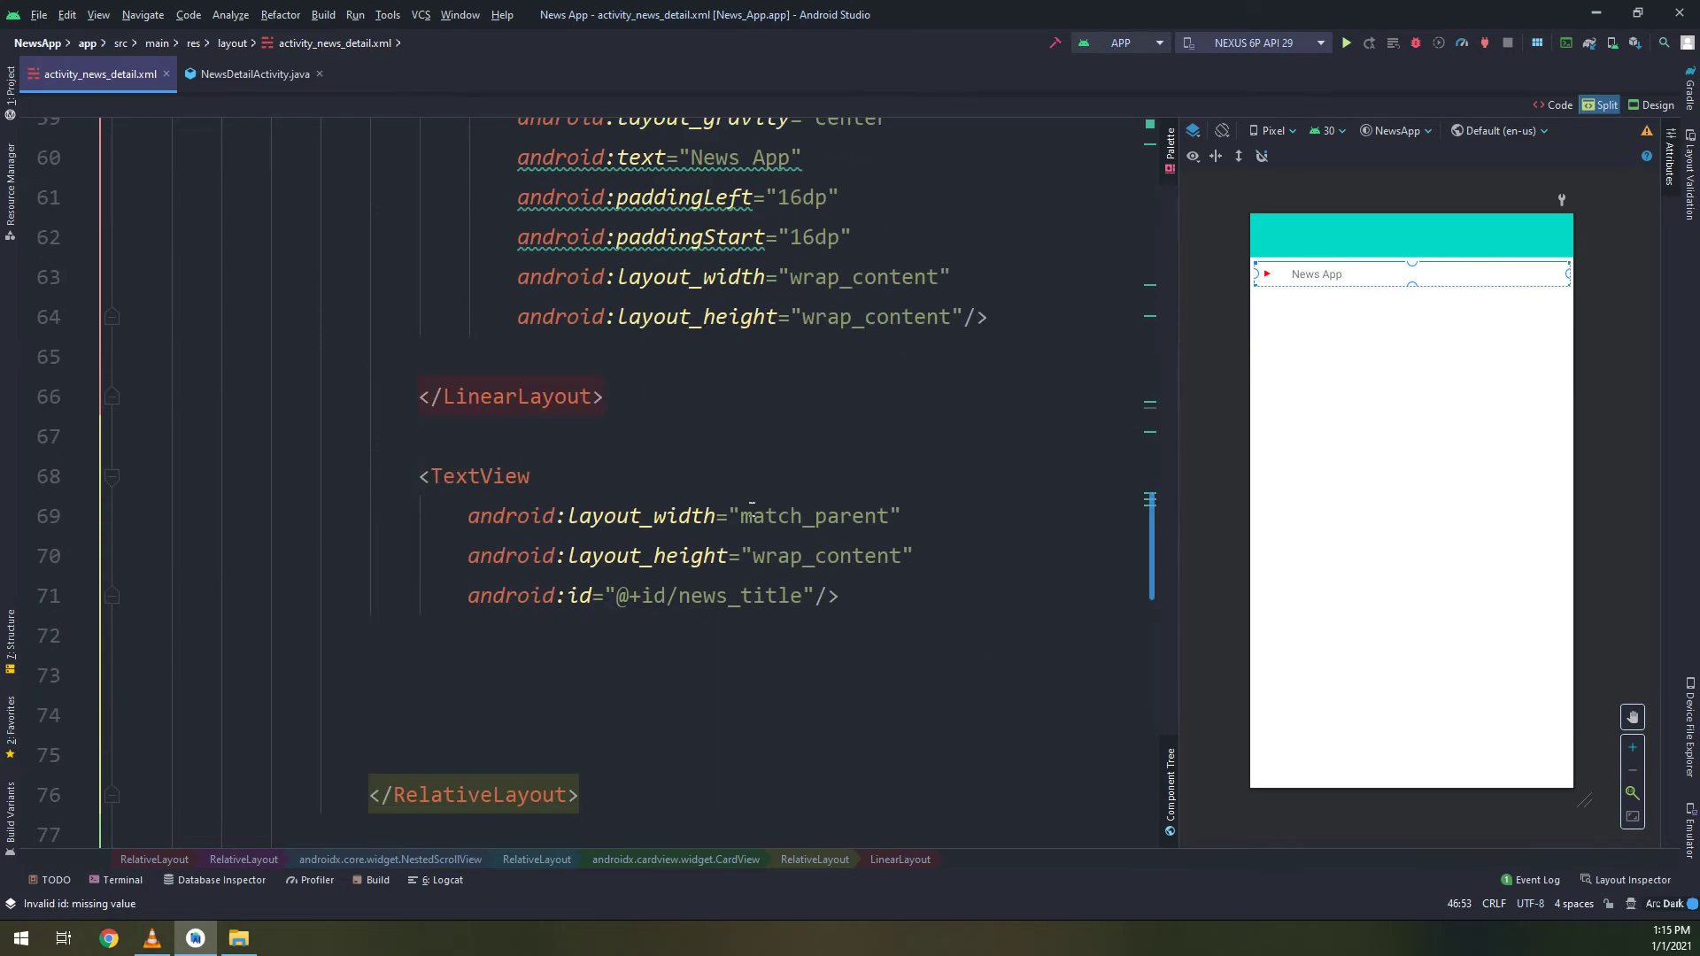
scroll(828, 463, "down", 1)
left_click(826, 452)
key("Down")
key("Left")
key("Left")
Add the News Title text and make the title TextView bold.
key("Return")
key("Return")
key("Return")
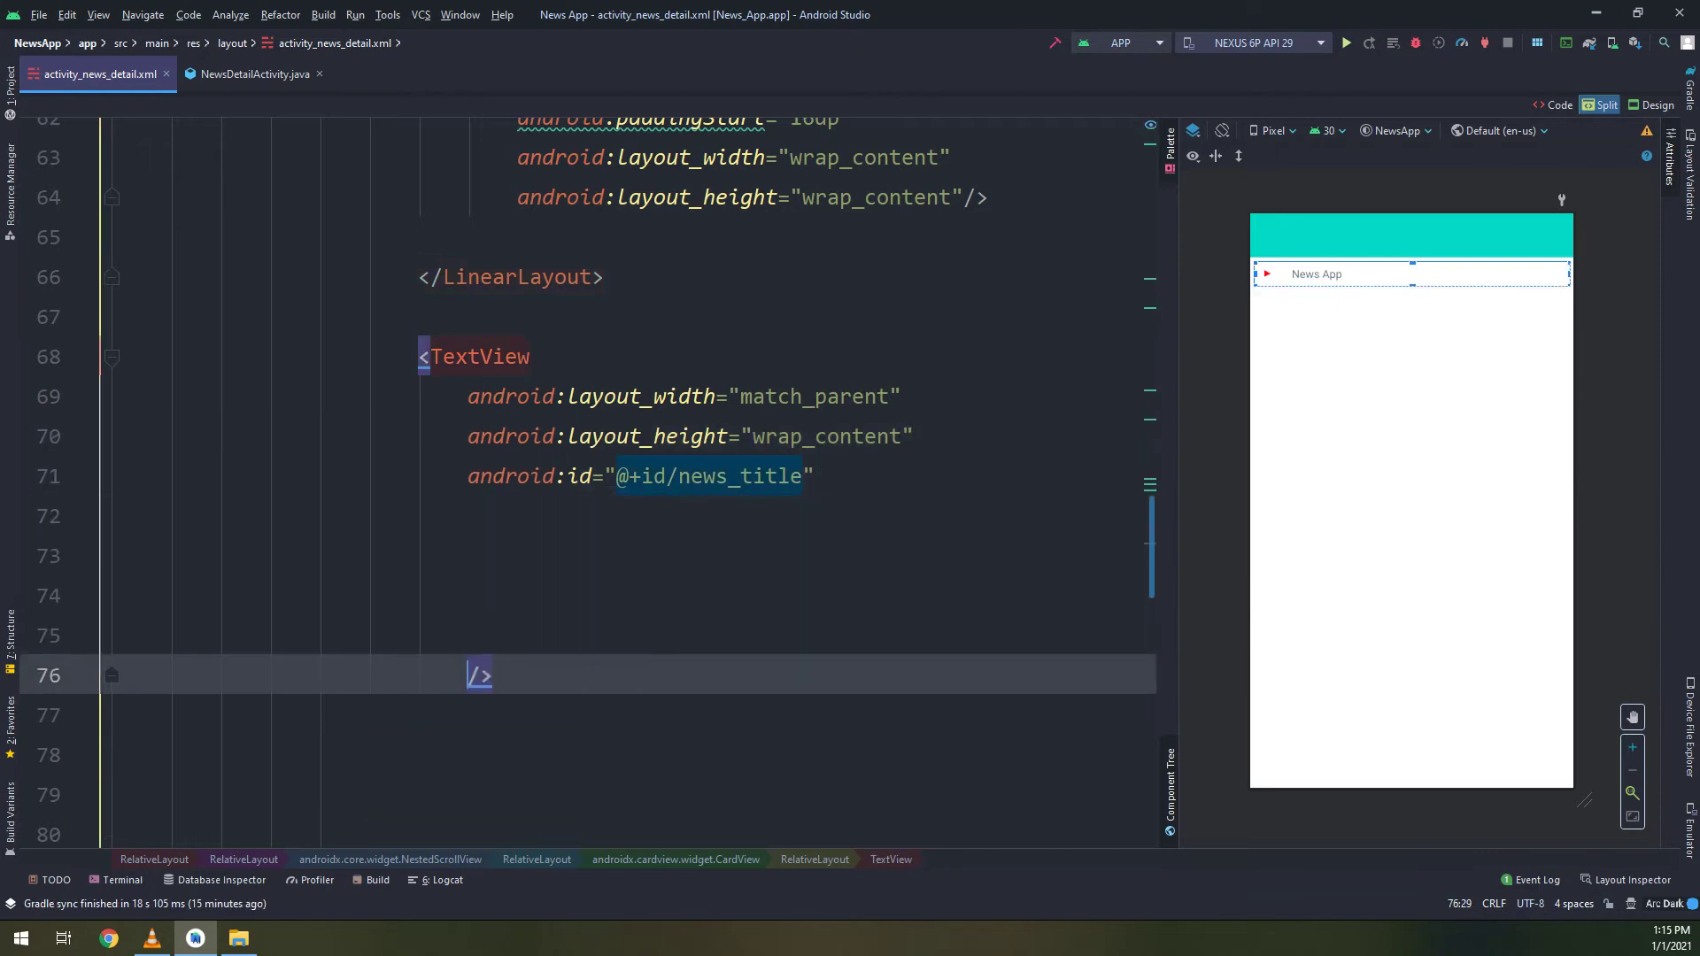
key("Return")
key("Up")
key("Up")
key("Up")
key("End")
key("Return")
type("te")
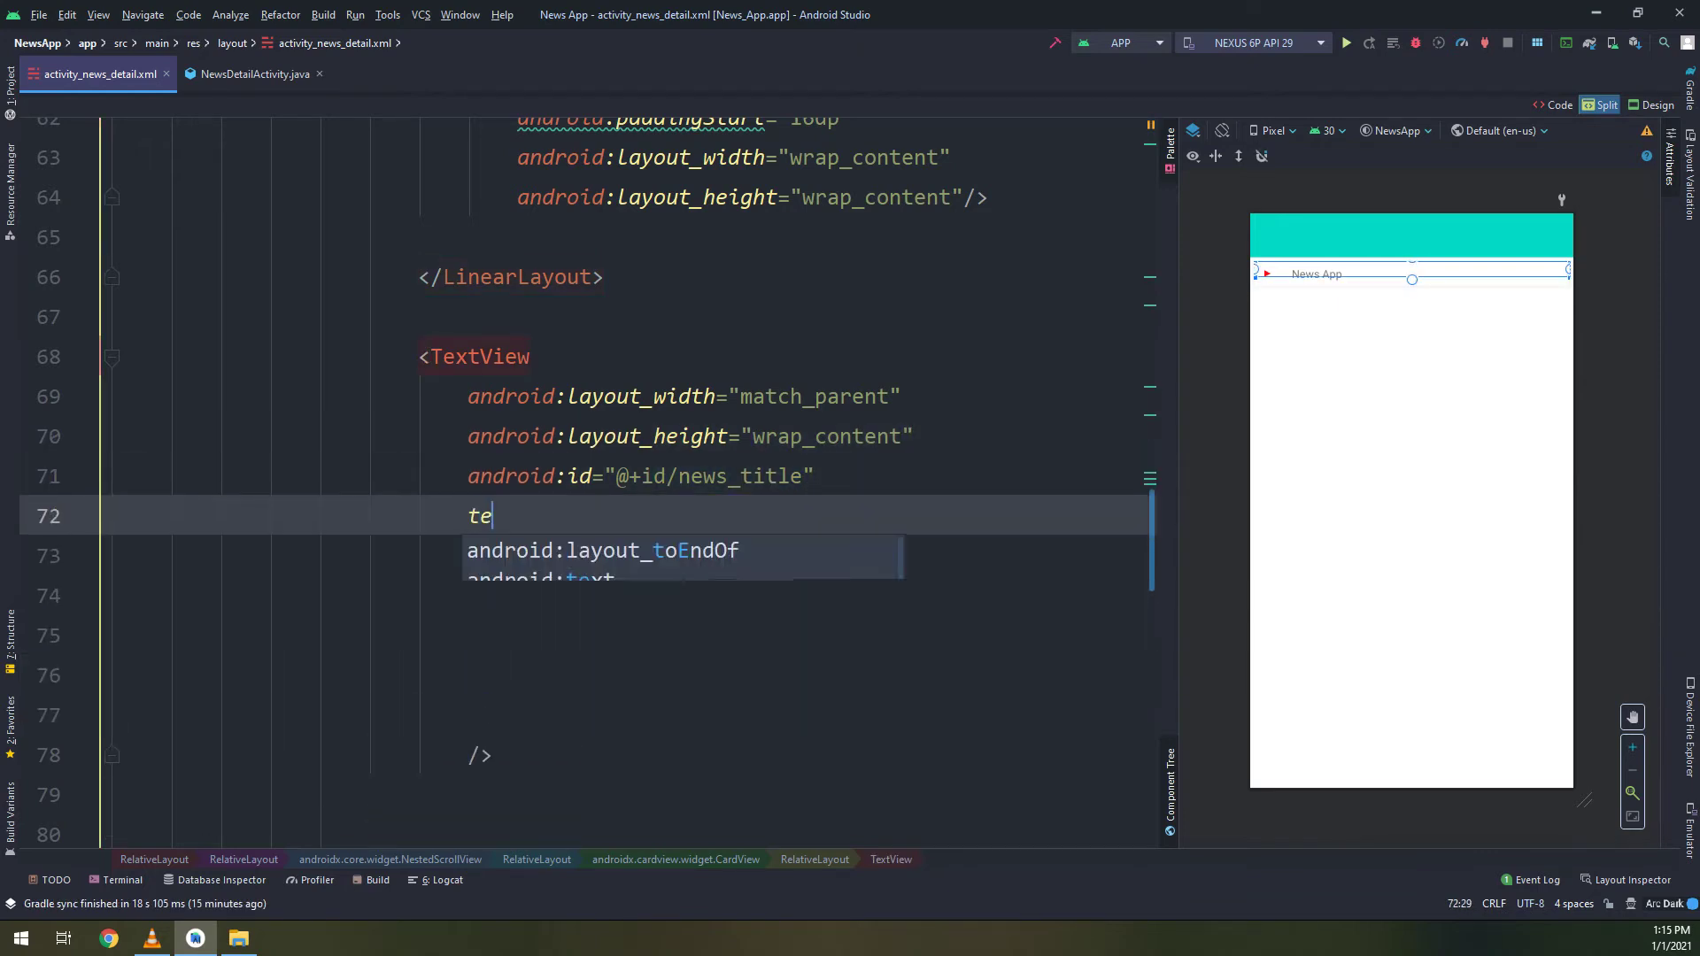
type("xt")
key("Return")
type("News")
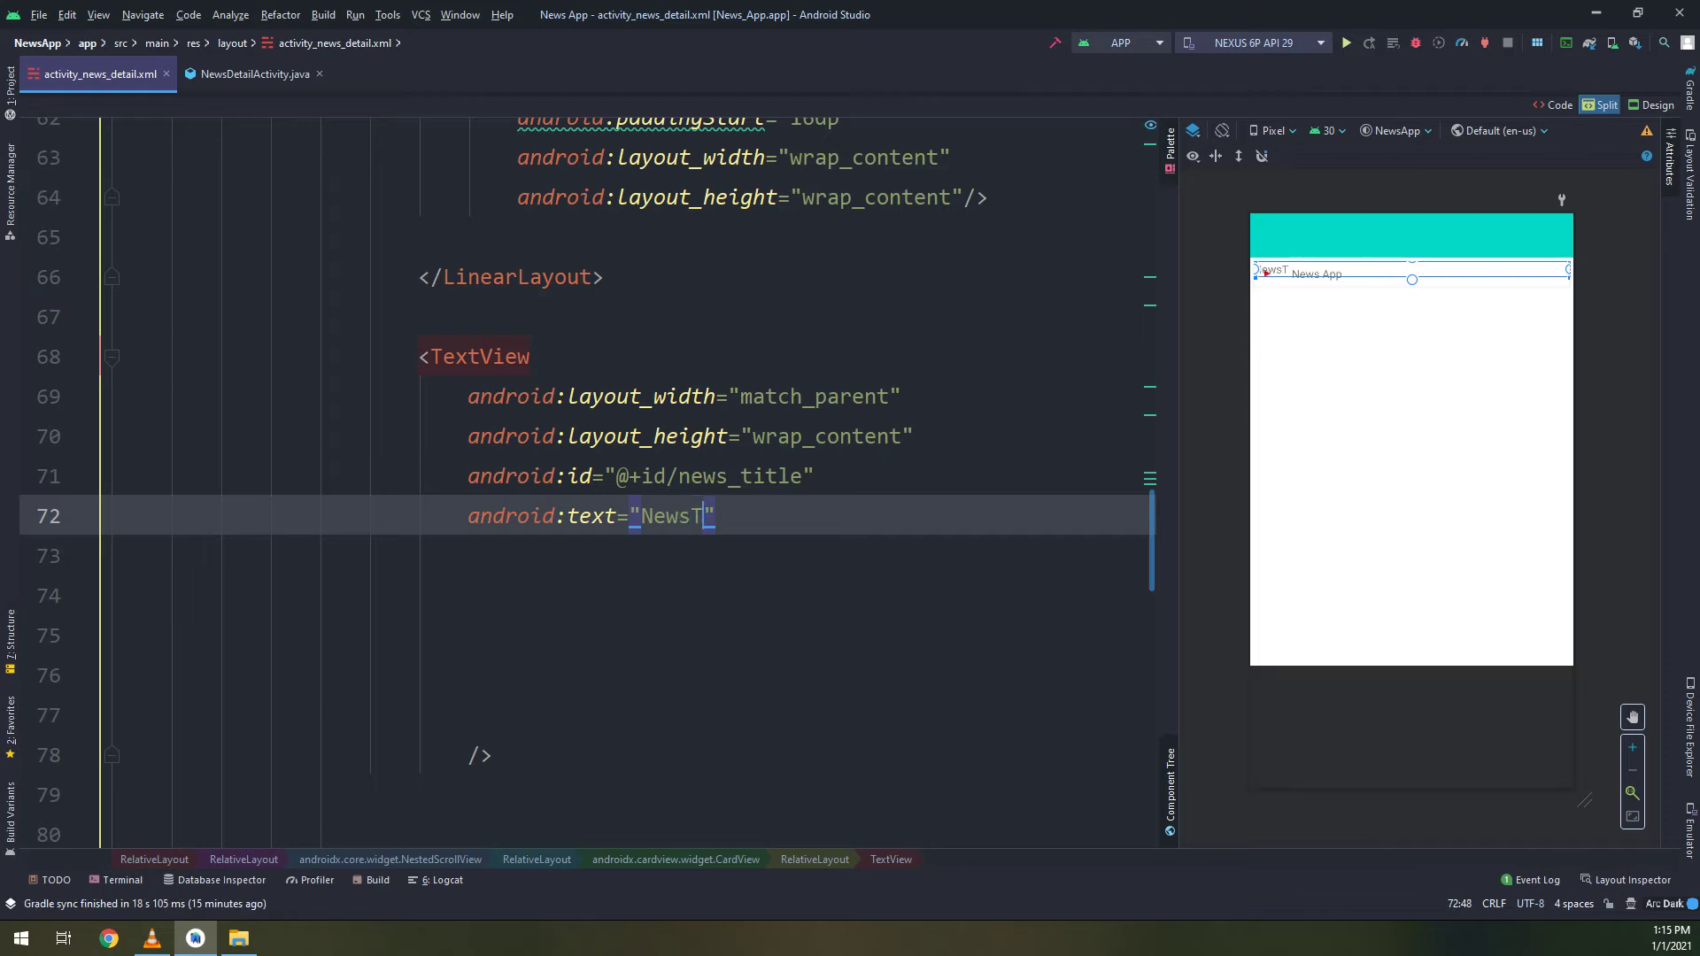
type(" Title")
key("End")
key("Return")
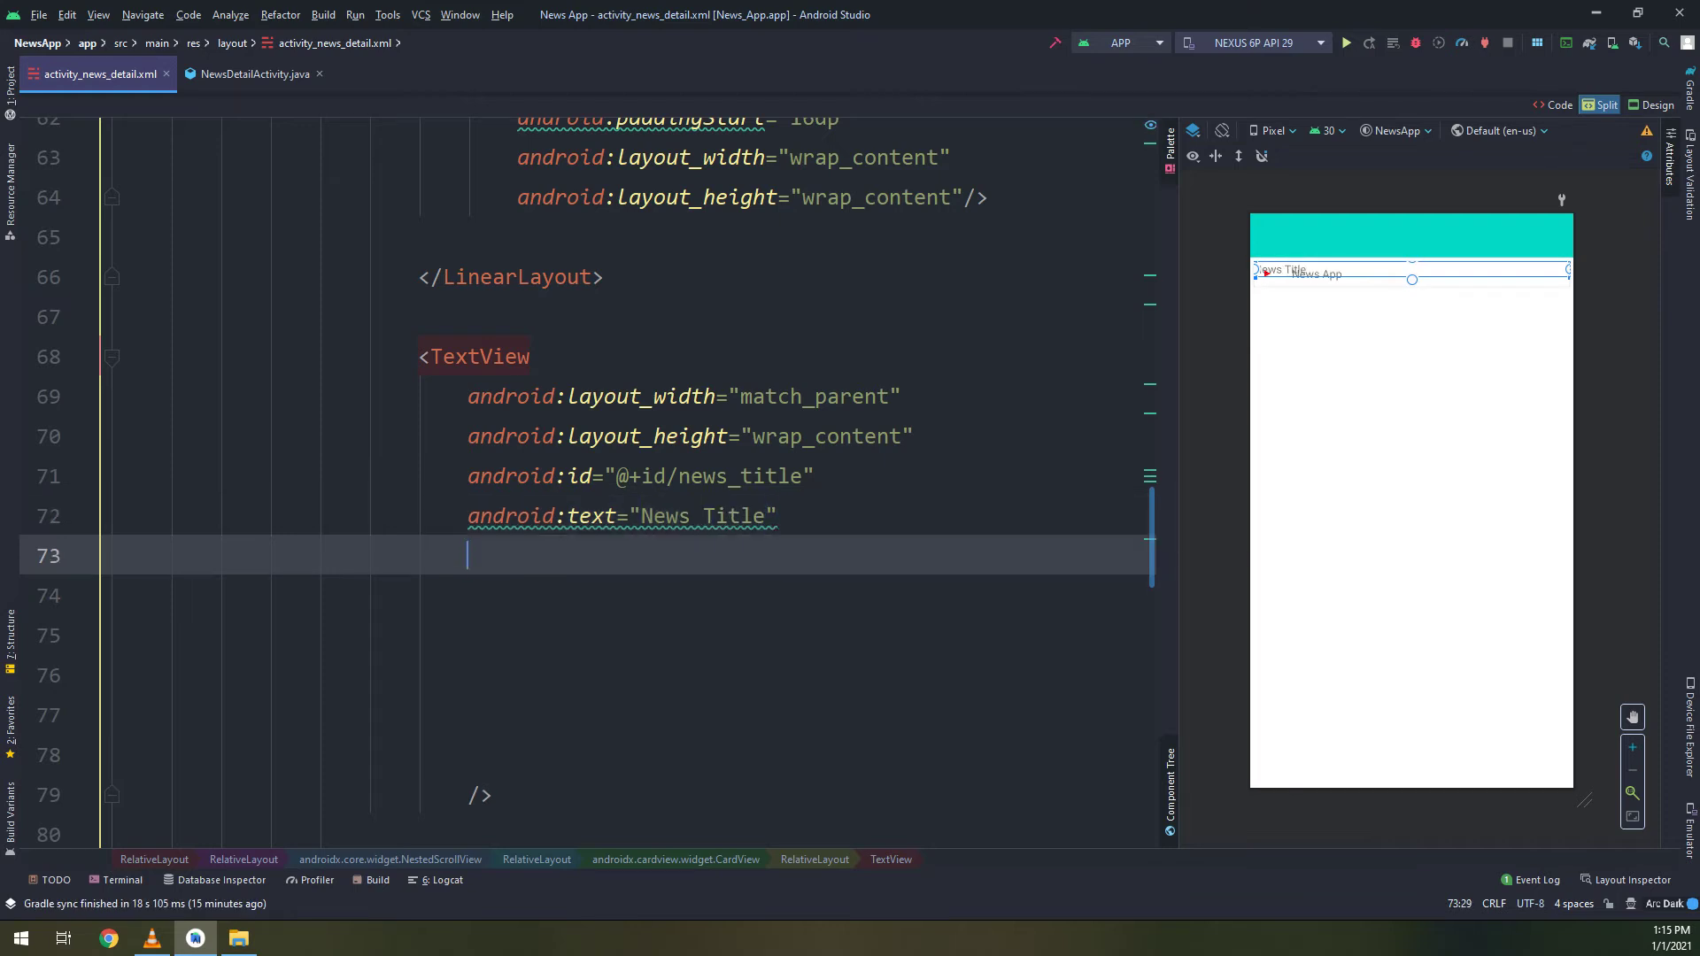
type("sty")
key("Down")
key("Return")
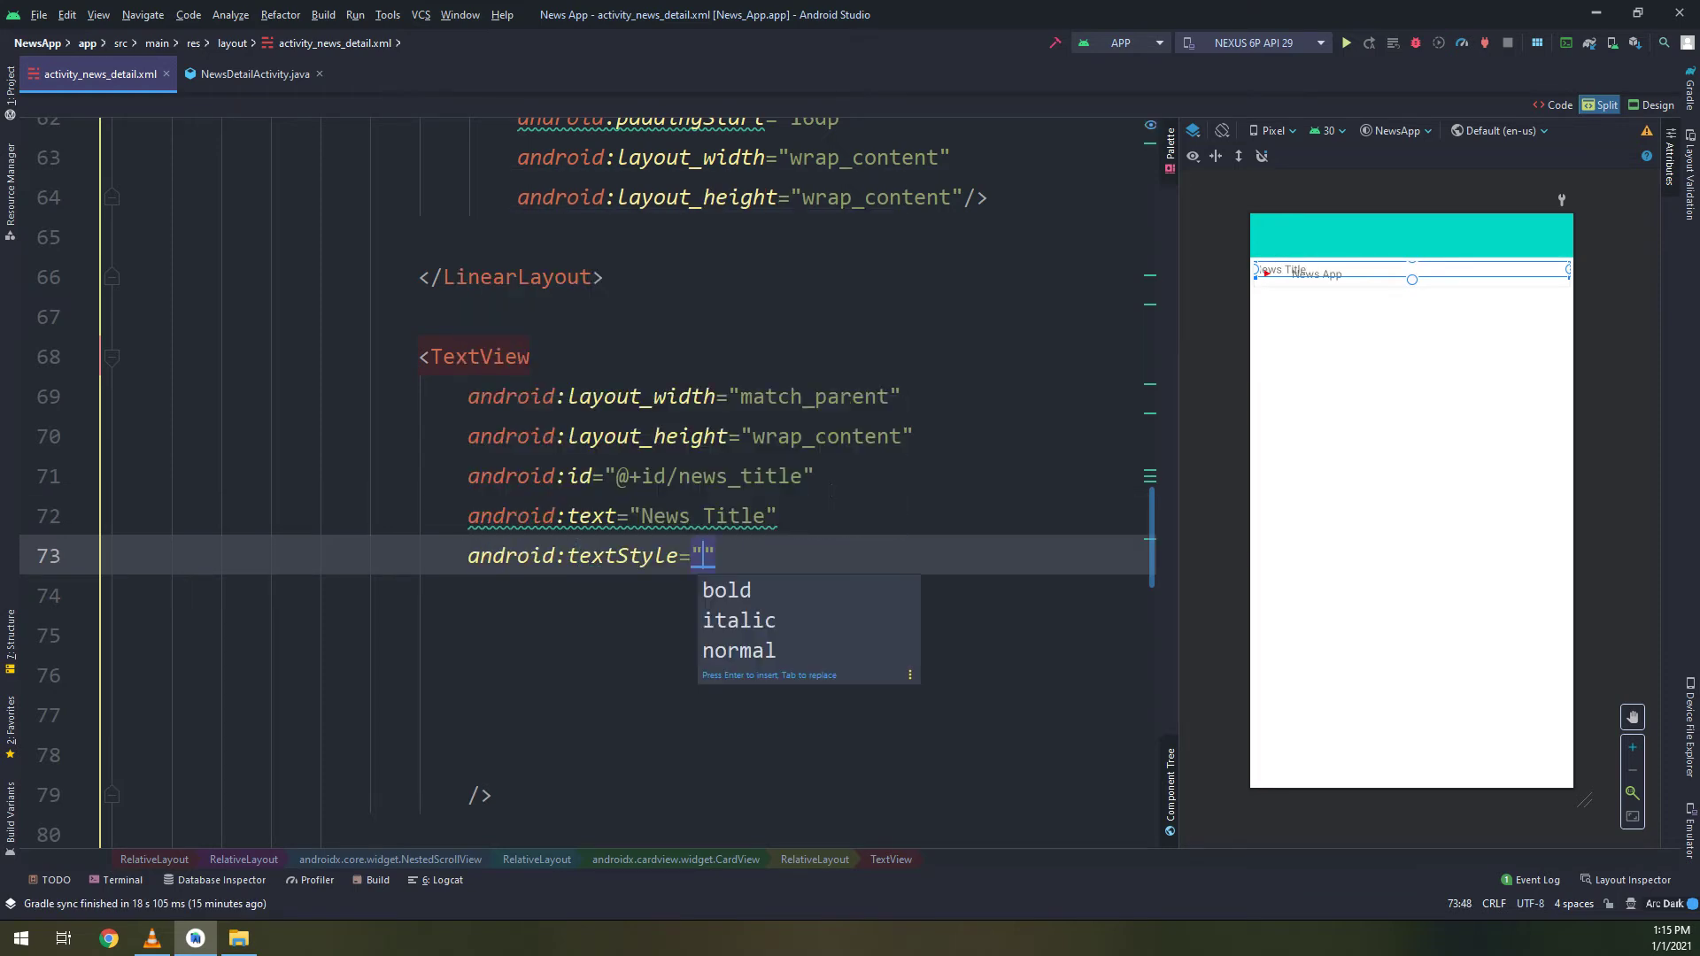
type("bol")
key("Return")
key("End")
key("Return")
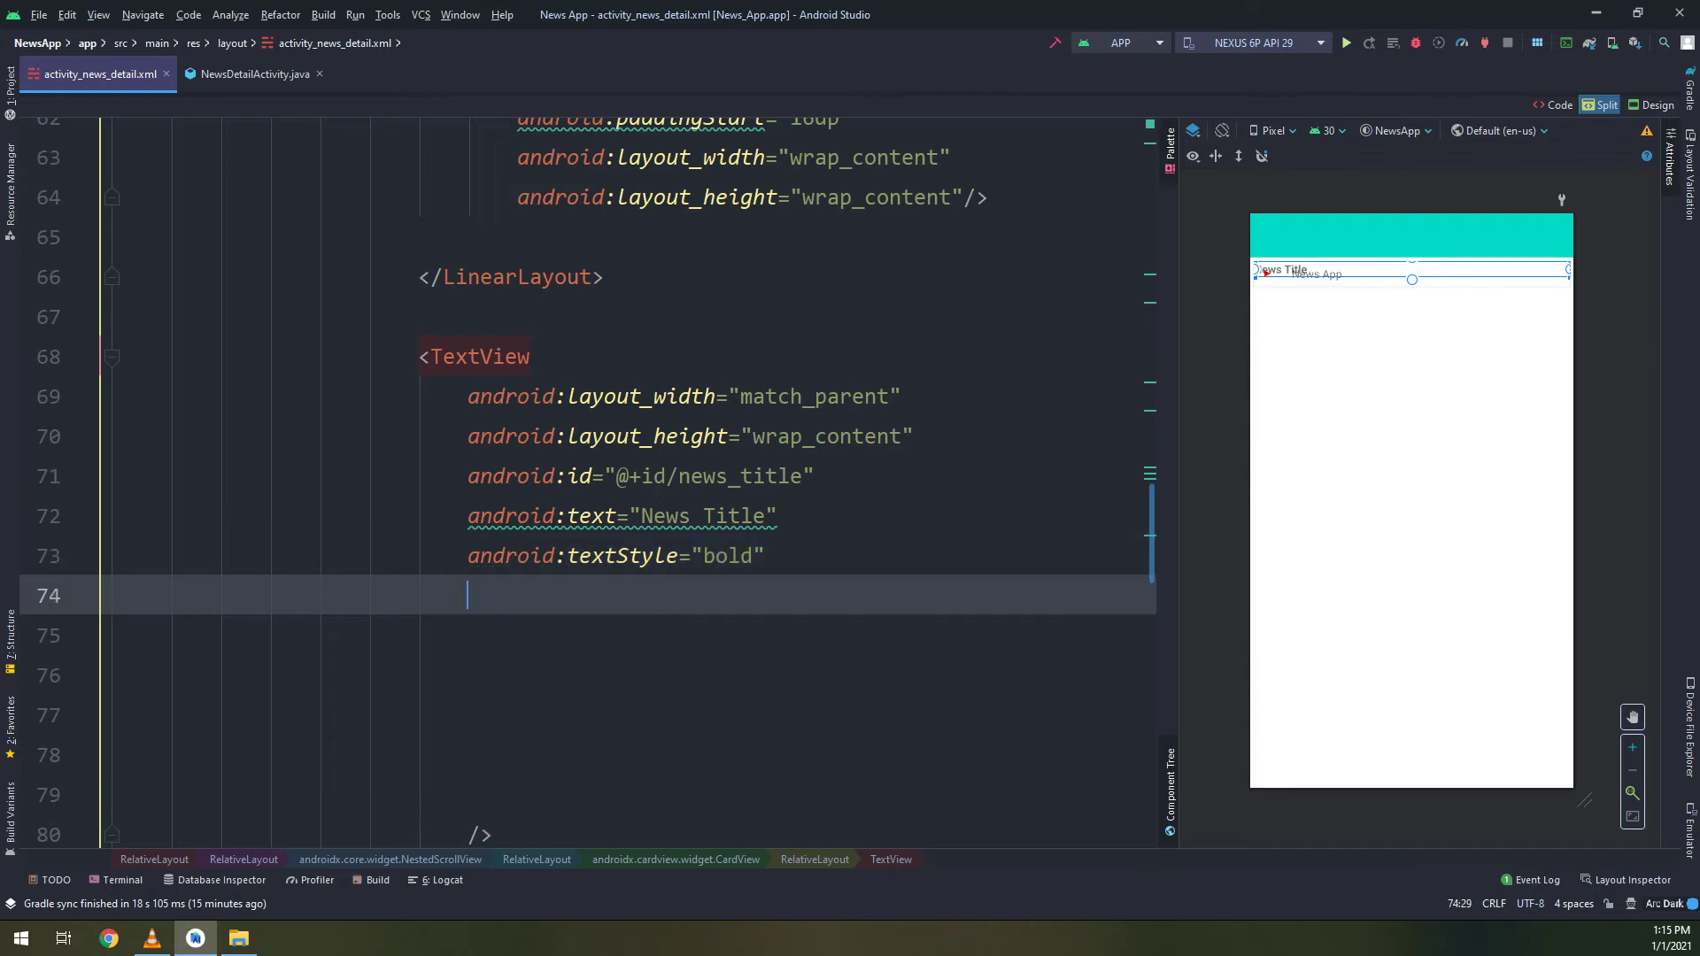
type("bel")
key("Return")
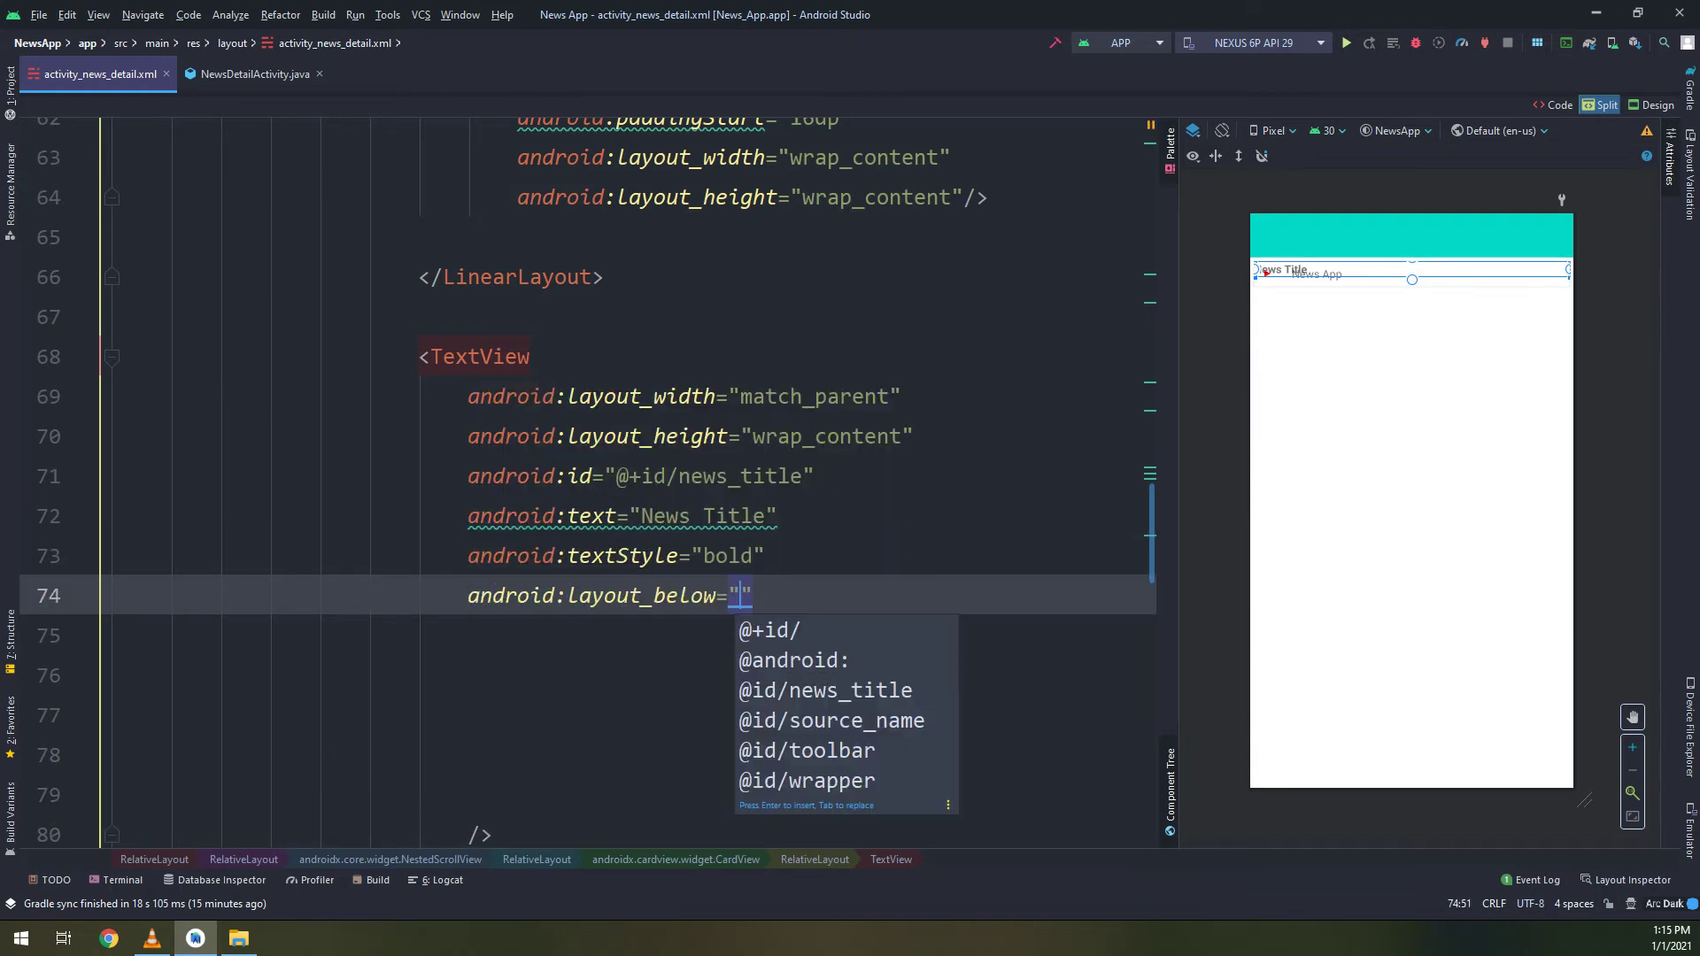
key("Return")
type("wrpper")
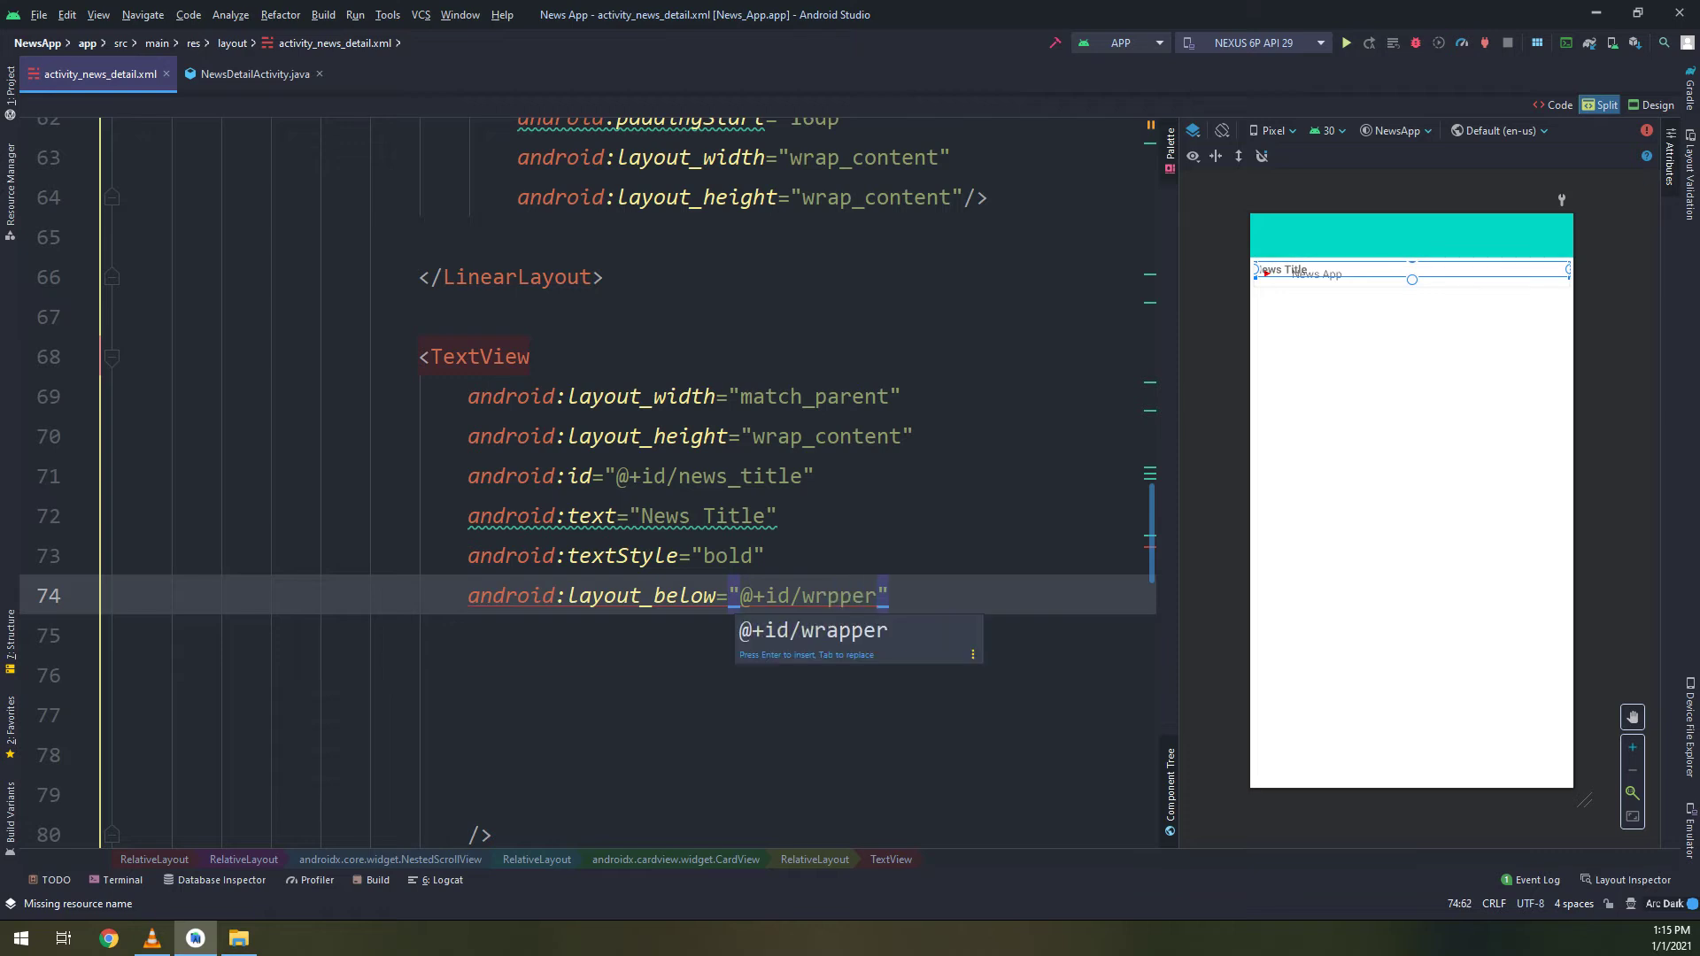
key("Return")
key("End")
key("Return")
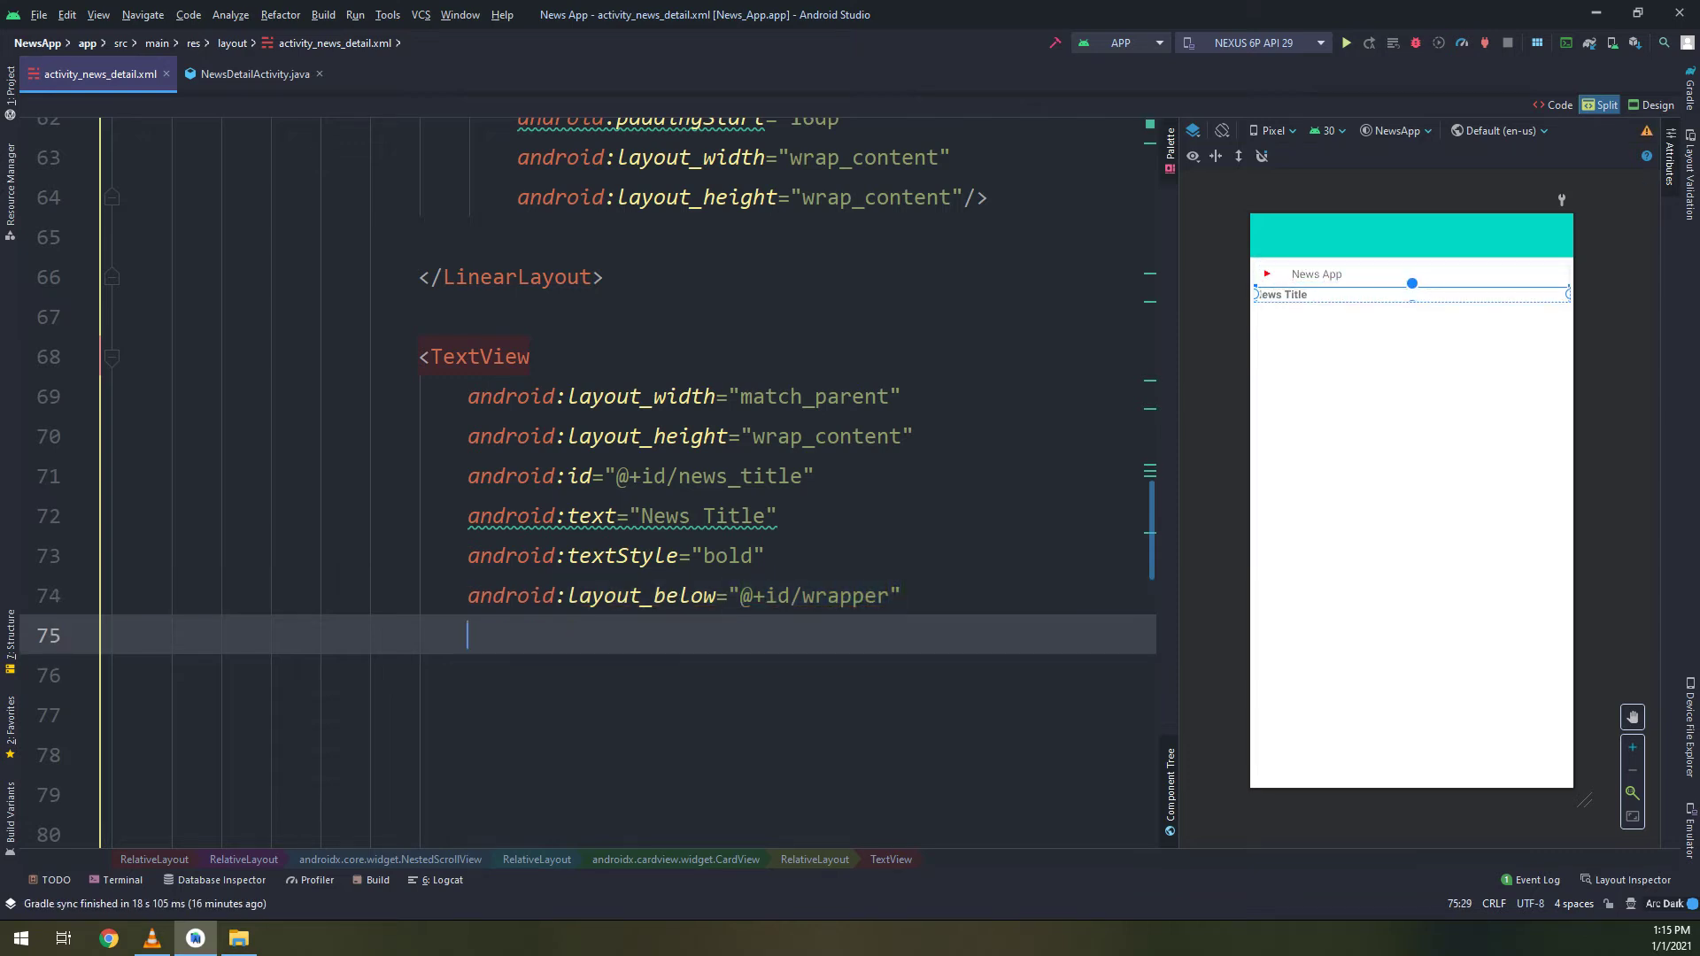
type("text")
key("Return")
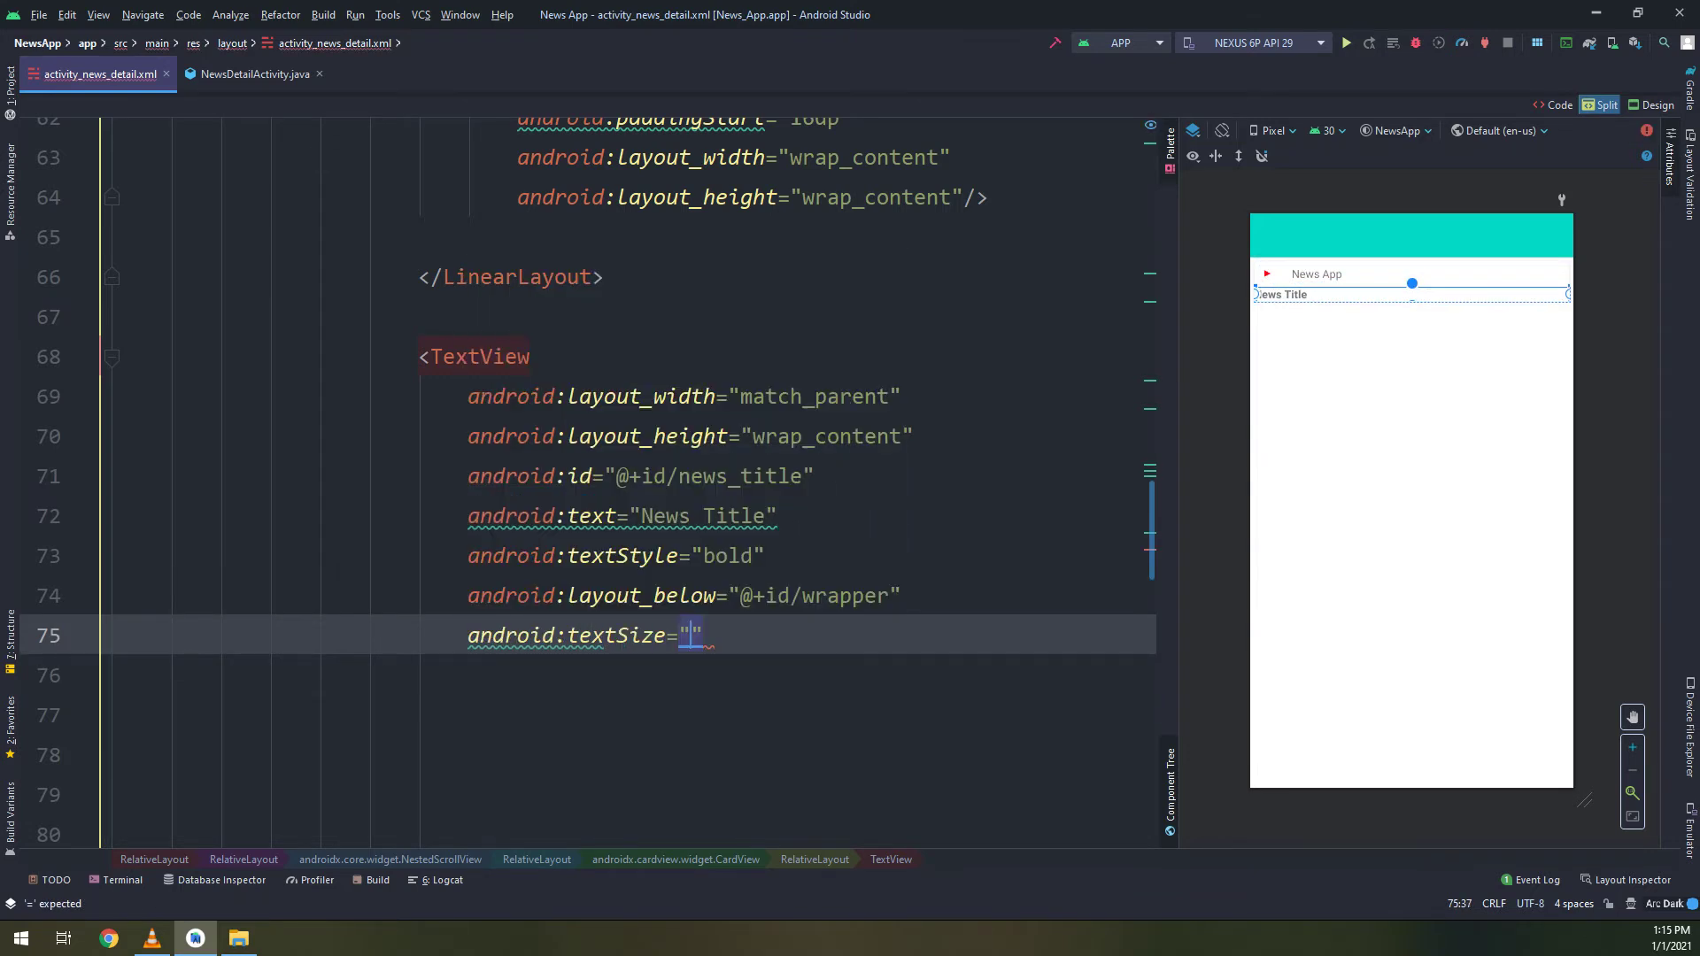
type("22")
key("Return")
Give the title 16dp paddingLeft, center textAlignment and 16dp paddingStart.
key("End")
key("Return")
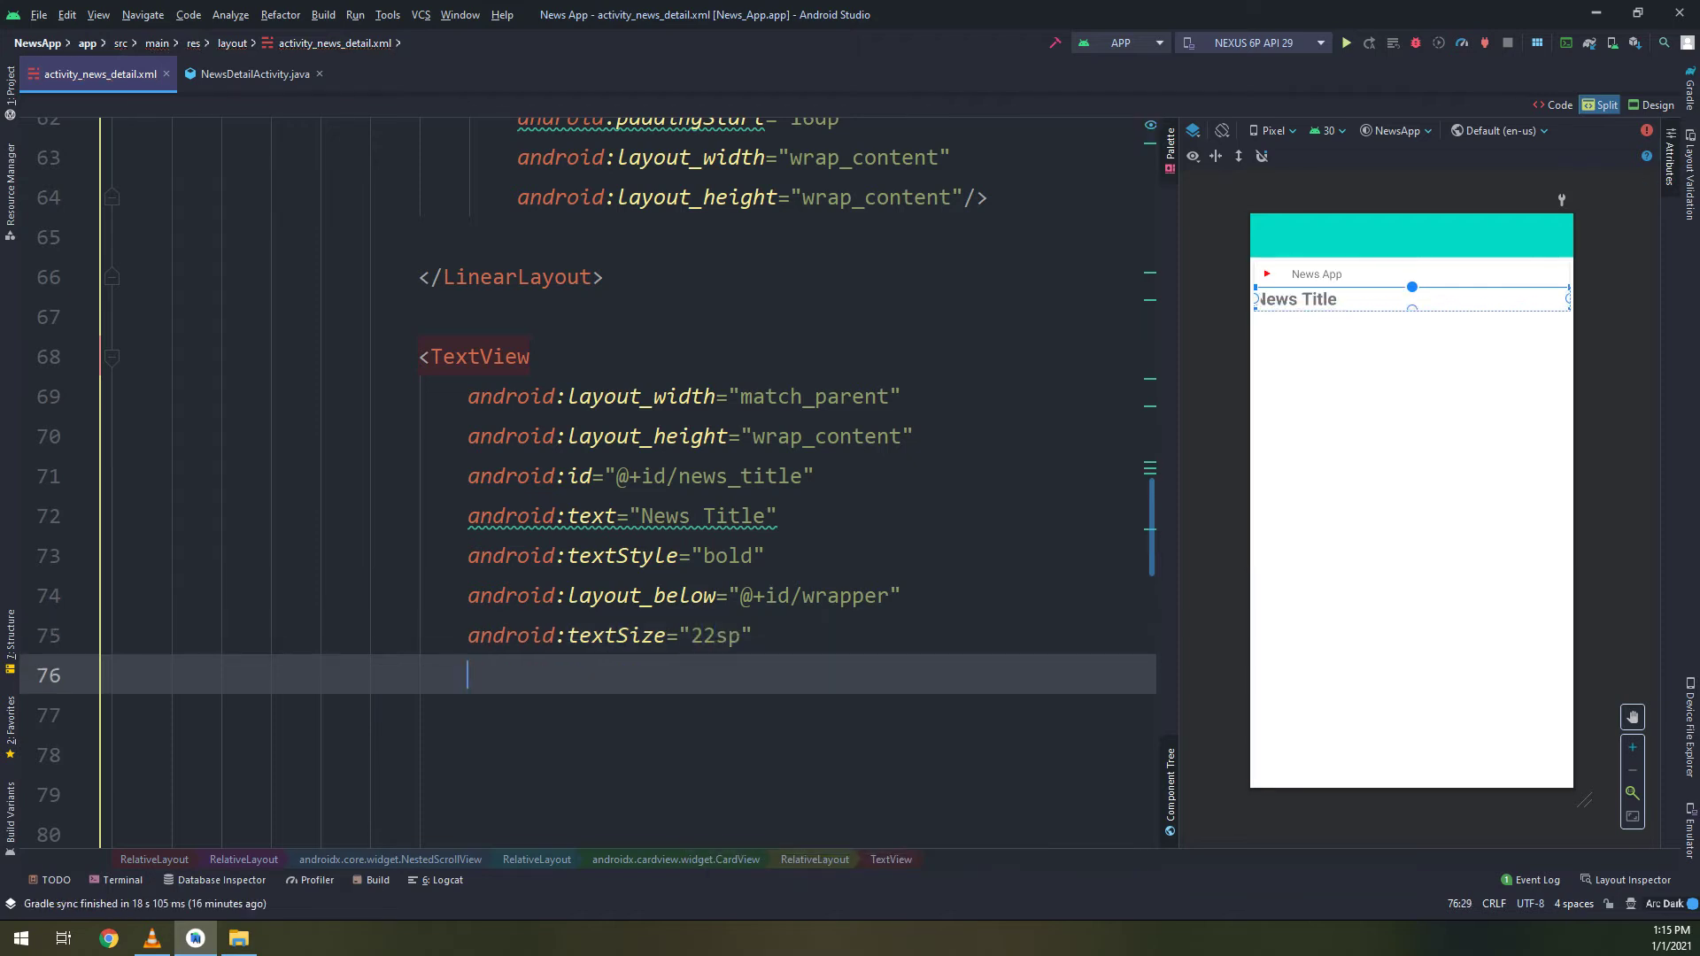
type("paddingLef")
key("Return")
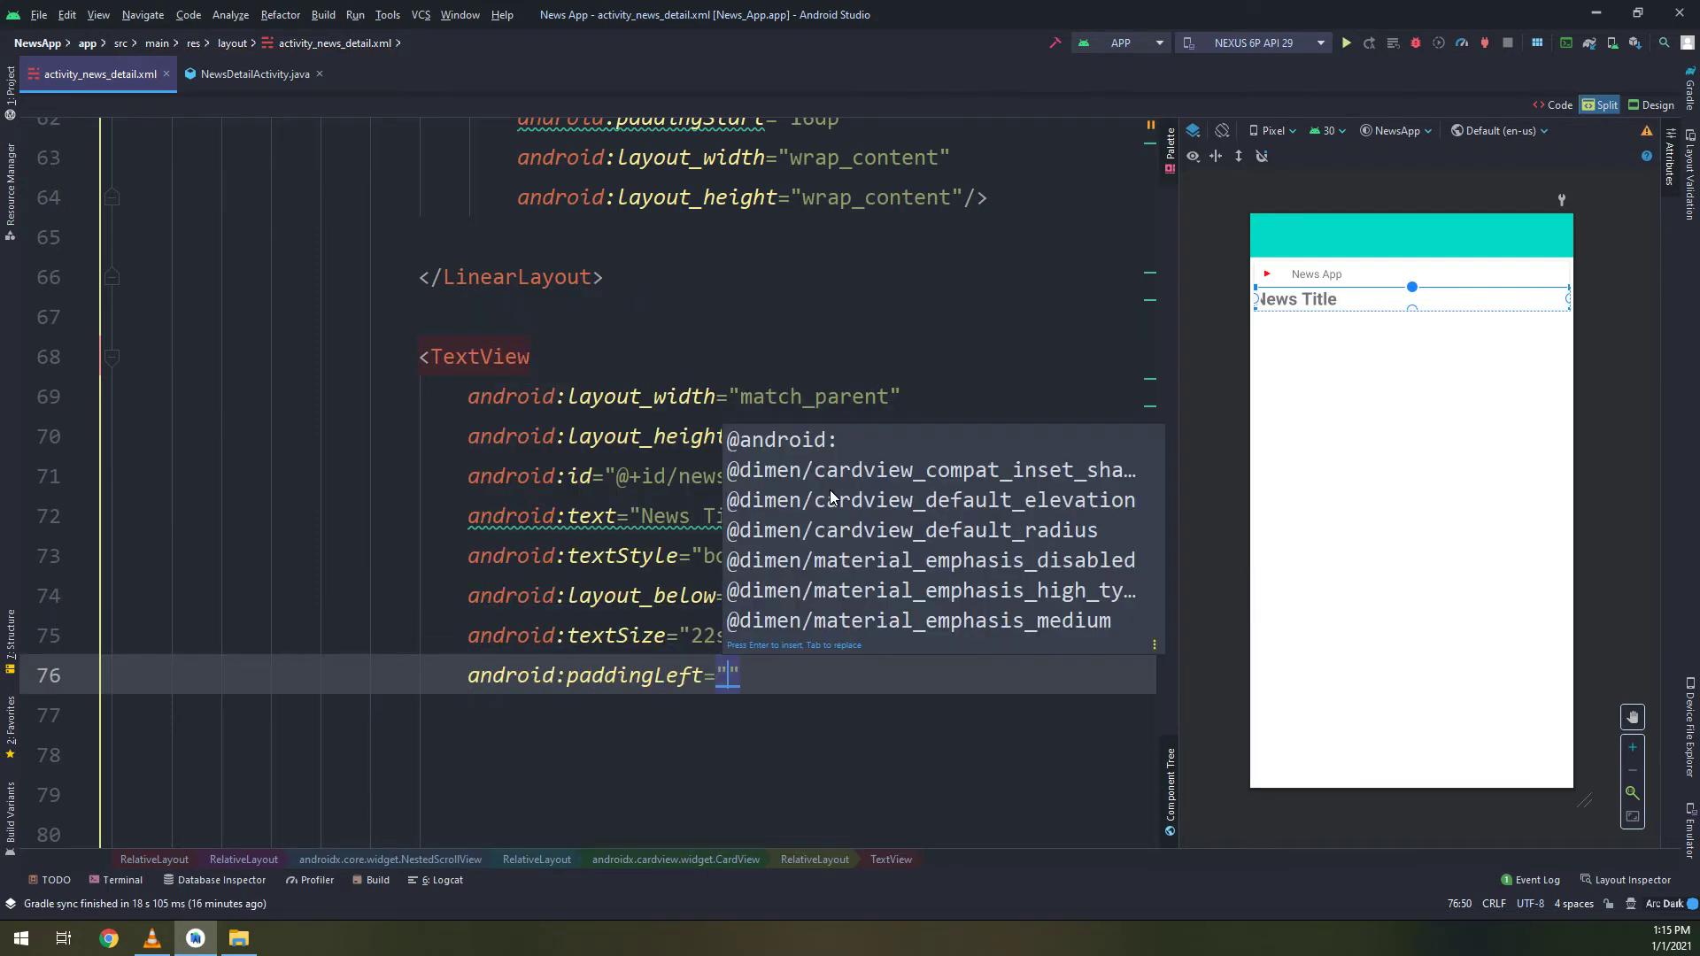
type("16")
key("Return")
key("End")
key("Return")
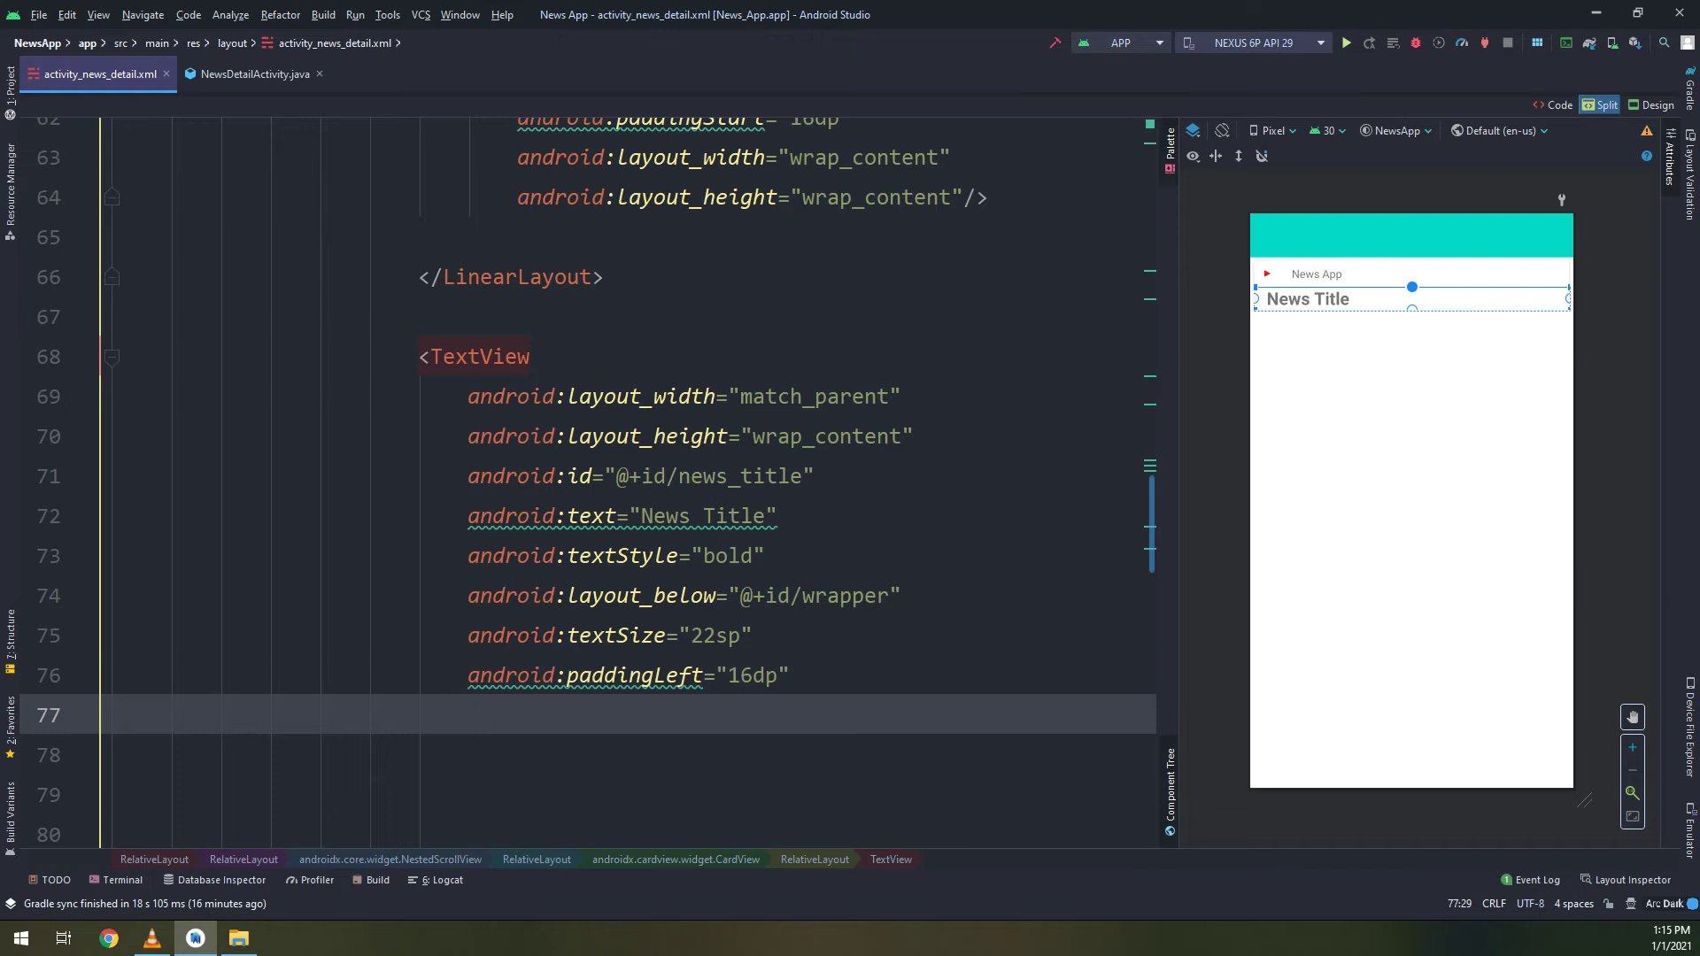
type("ext")
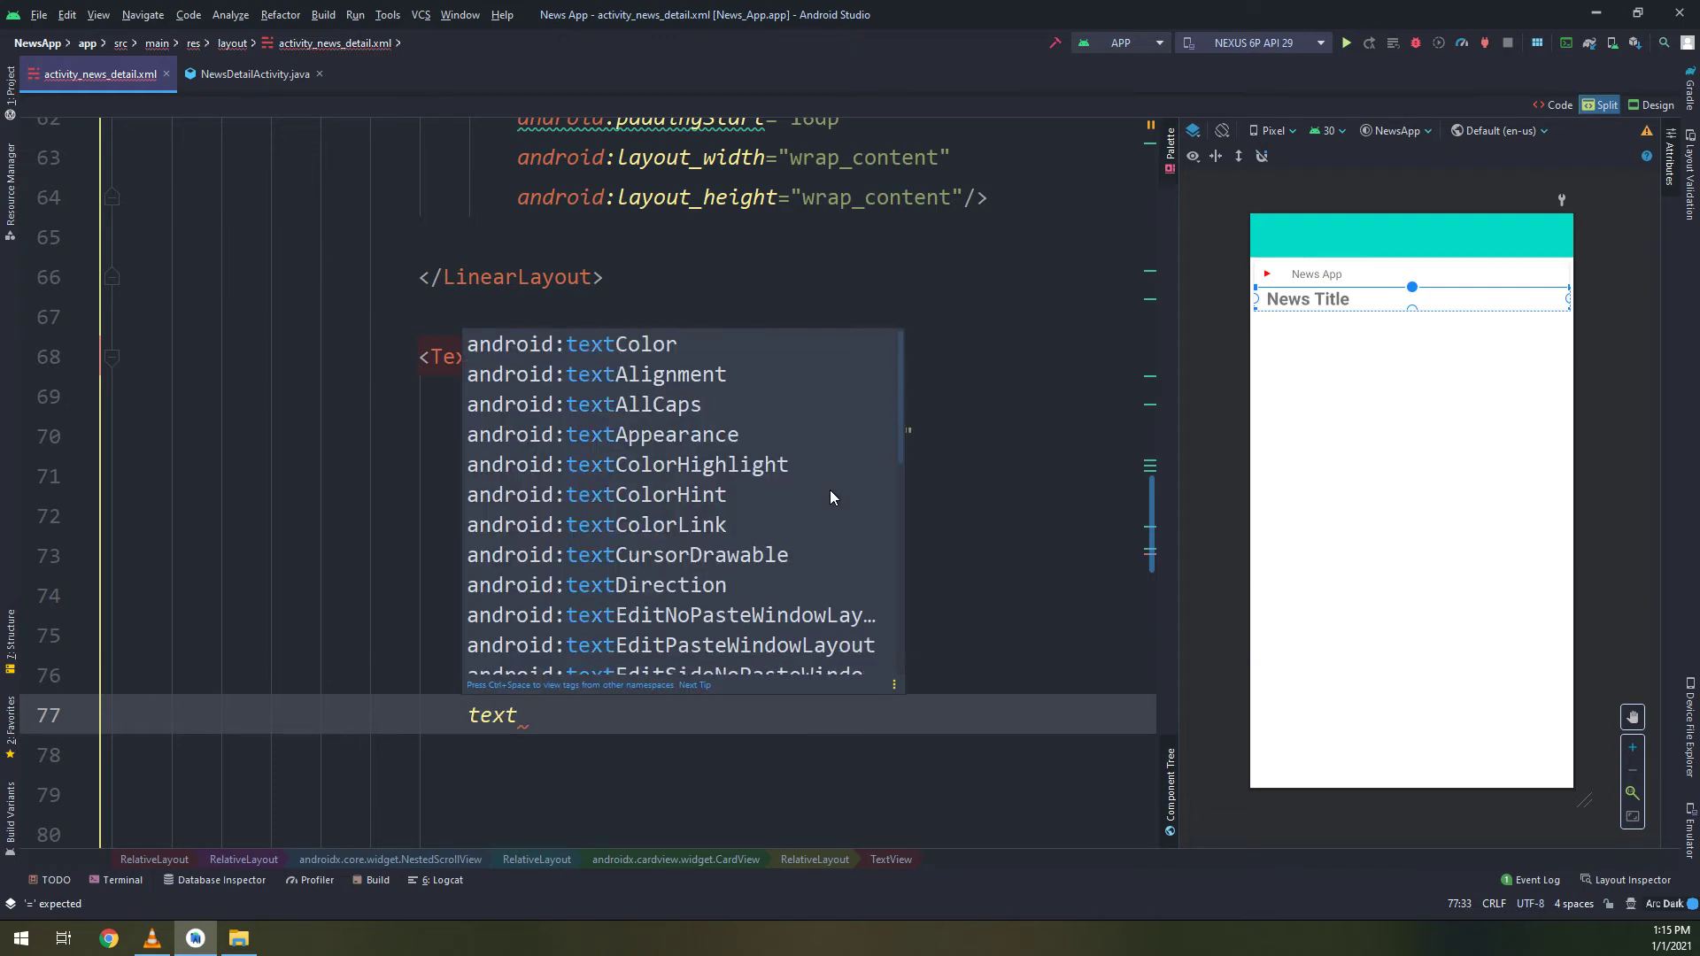
type("Al")
key("Return")
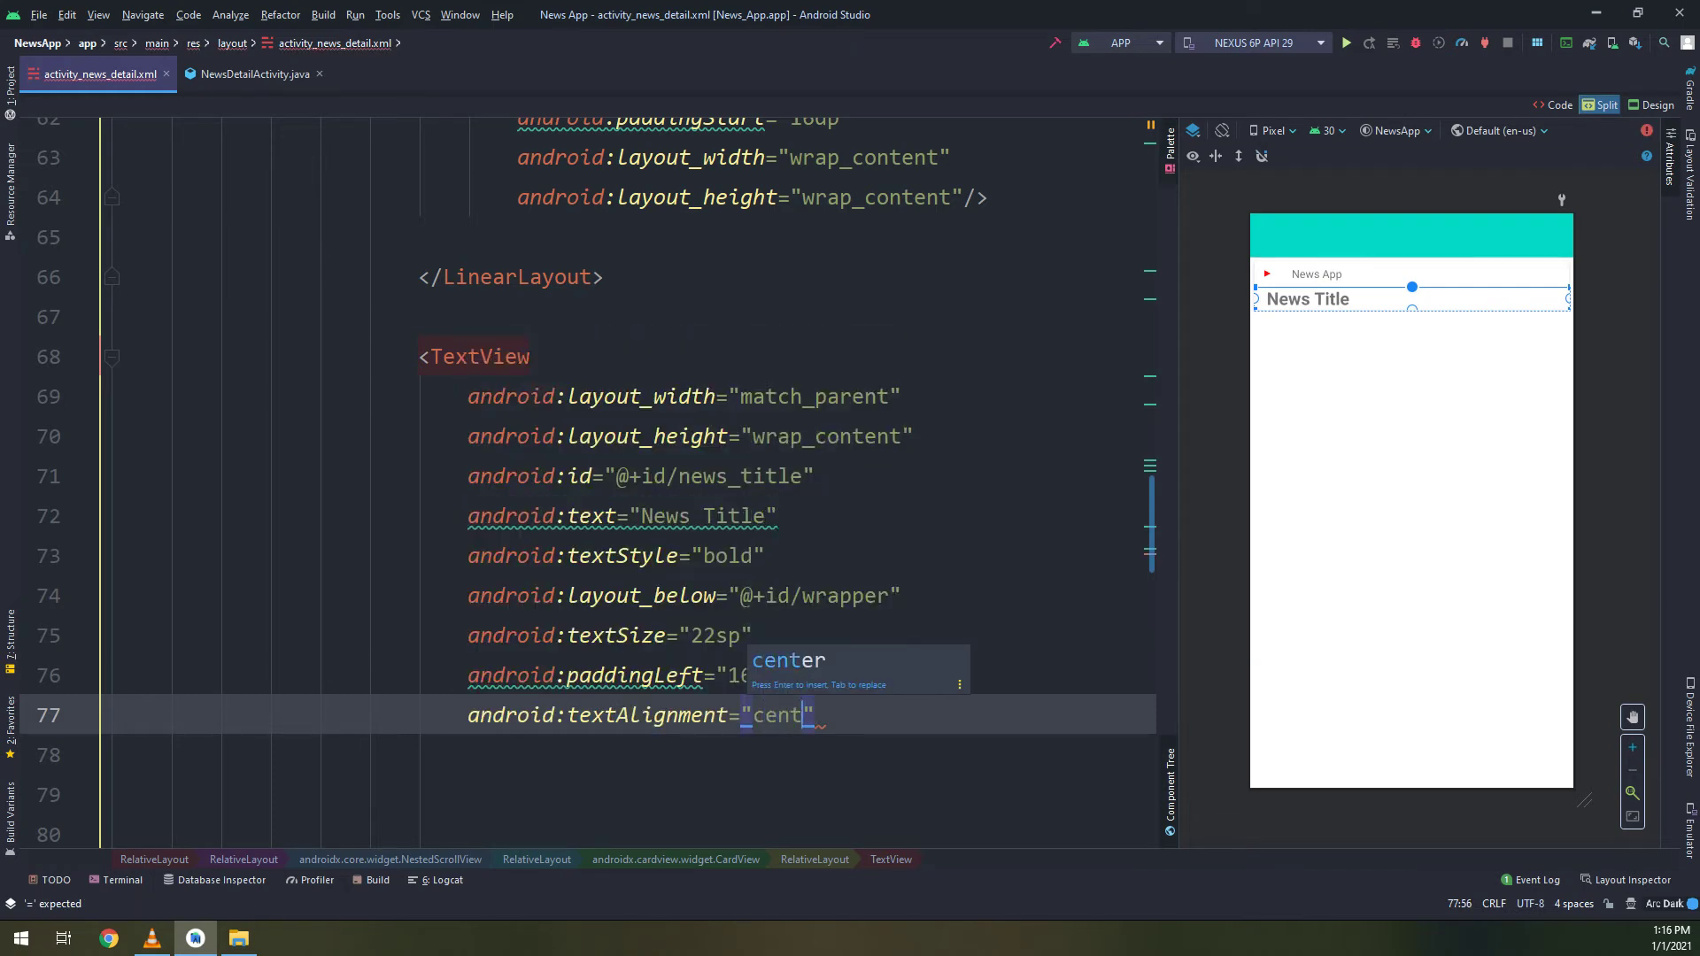
key("Return")
key("Return")
type("padding")
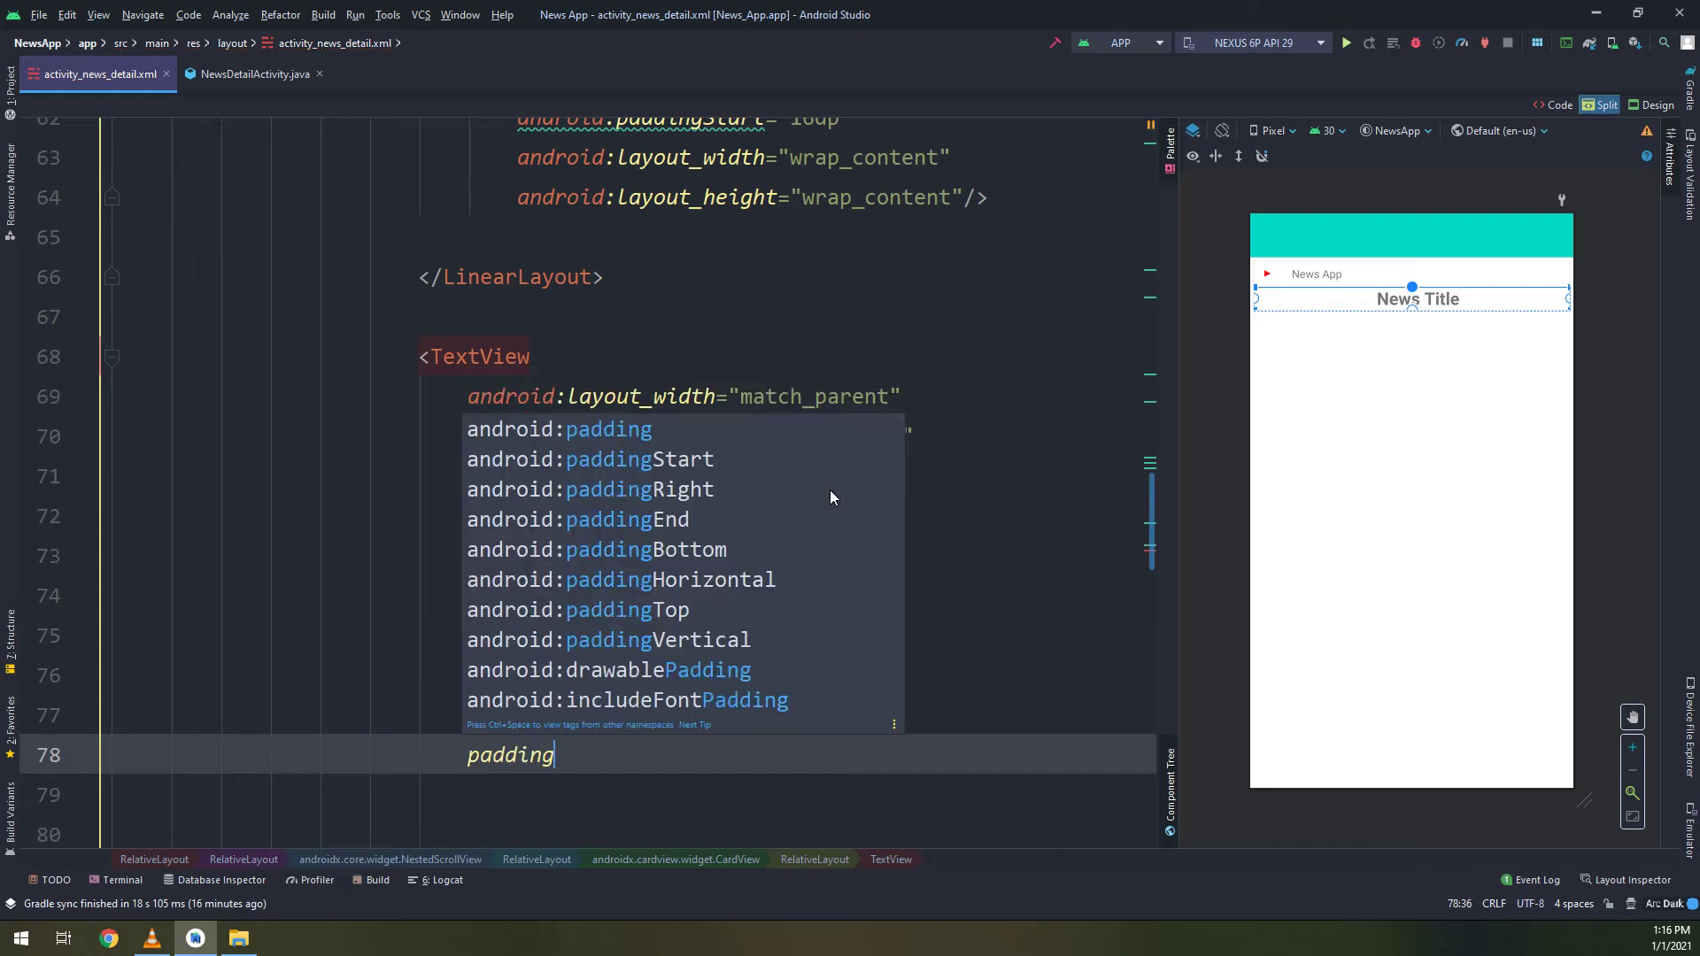
key("Down")
key("Return")
type("16")
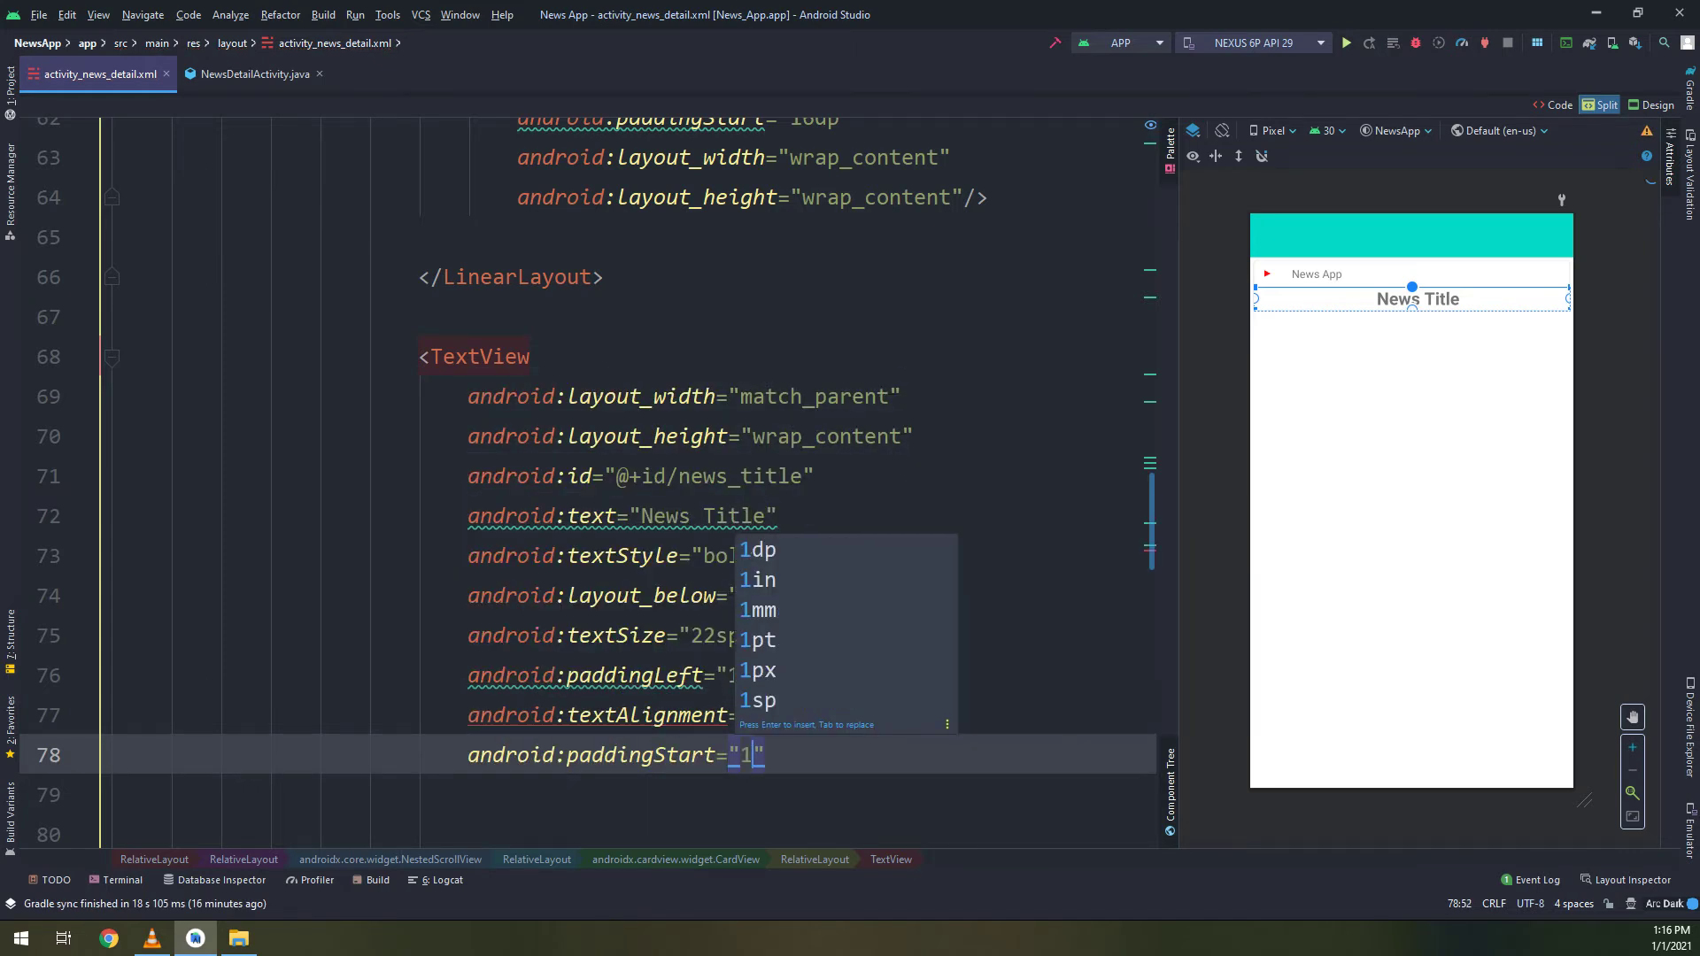
key("Return")
key("Return")
Resolve the textAlignment warning by adding center_horizontal gravity to the title.
left_click(641, 711)
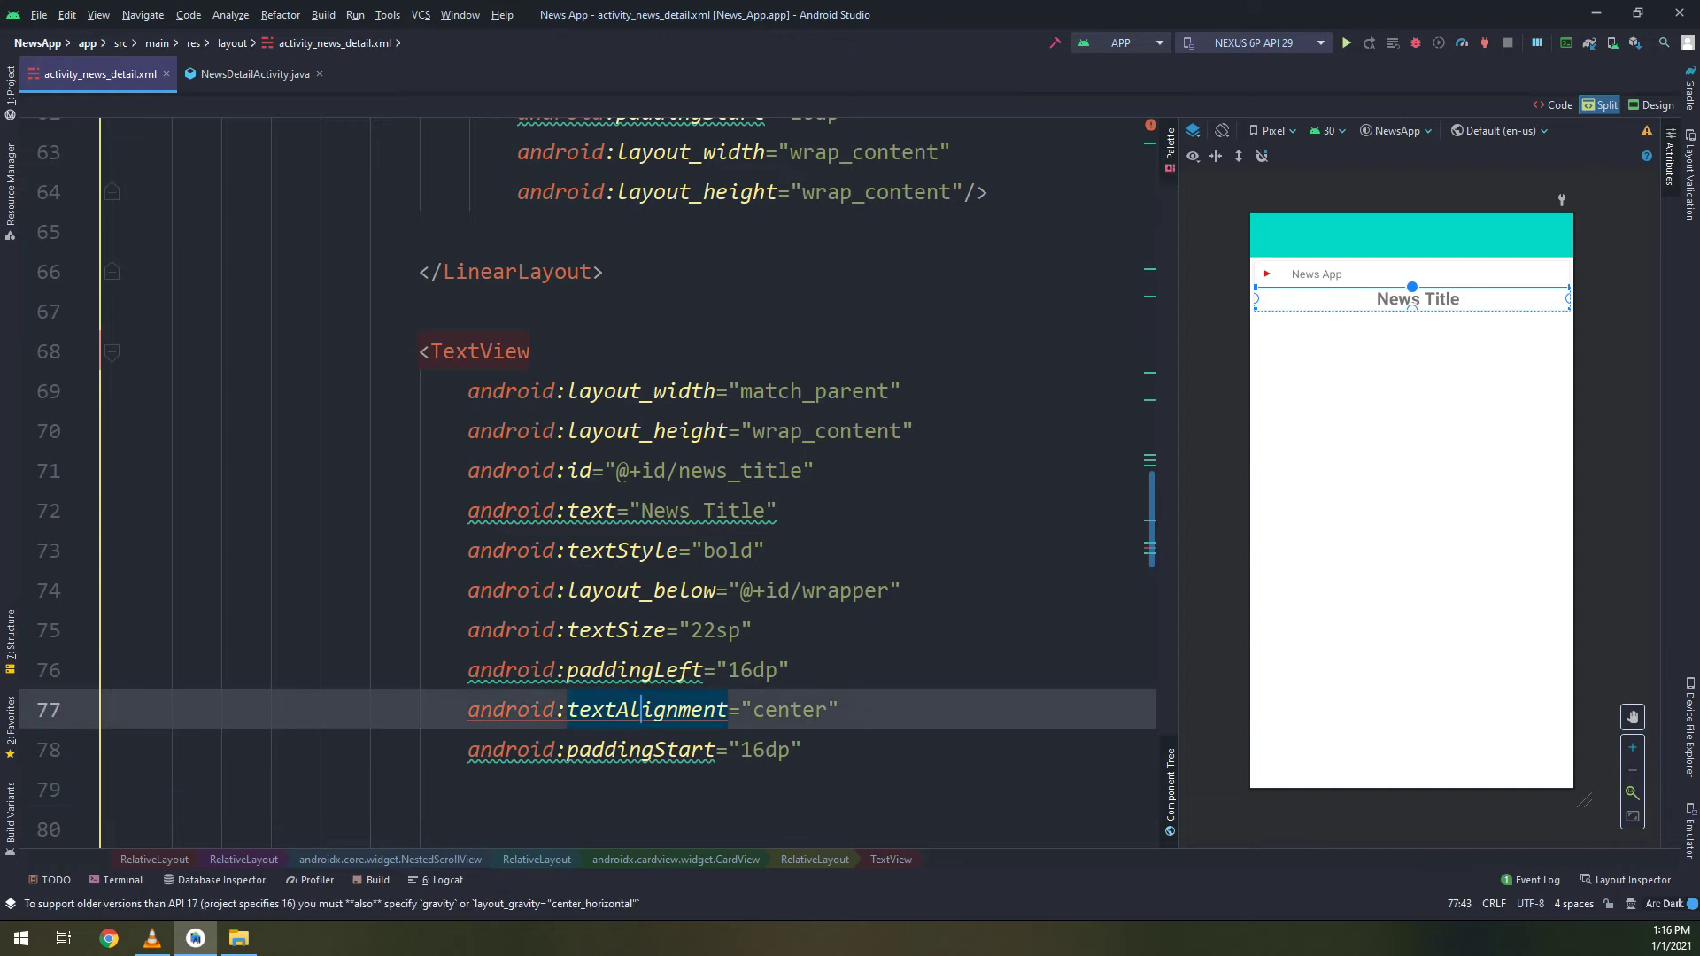
key("alt+Return")
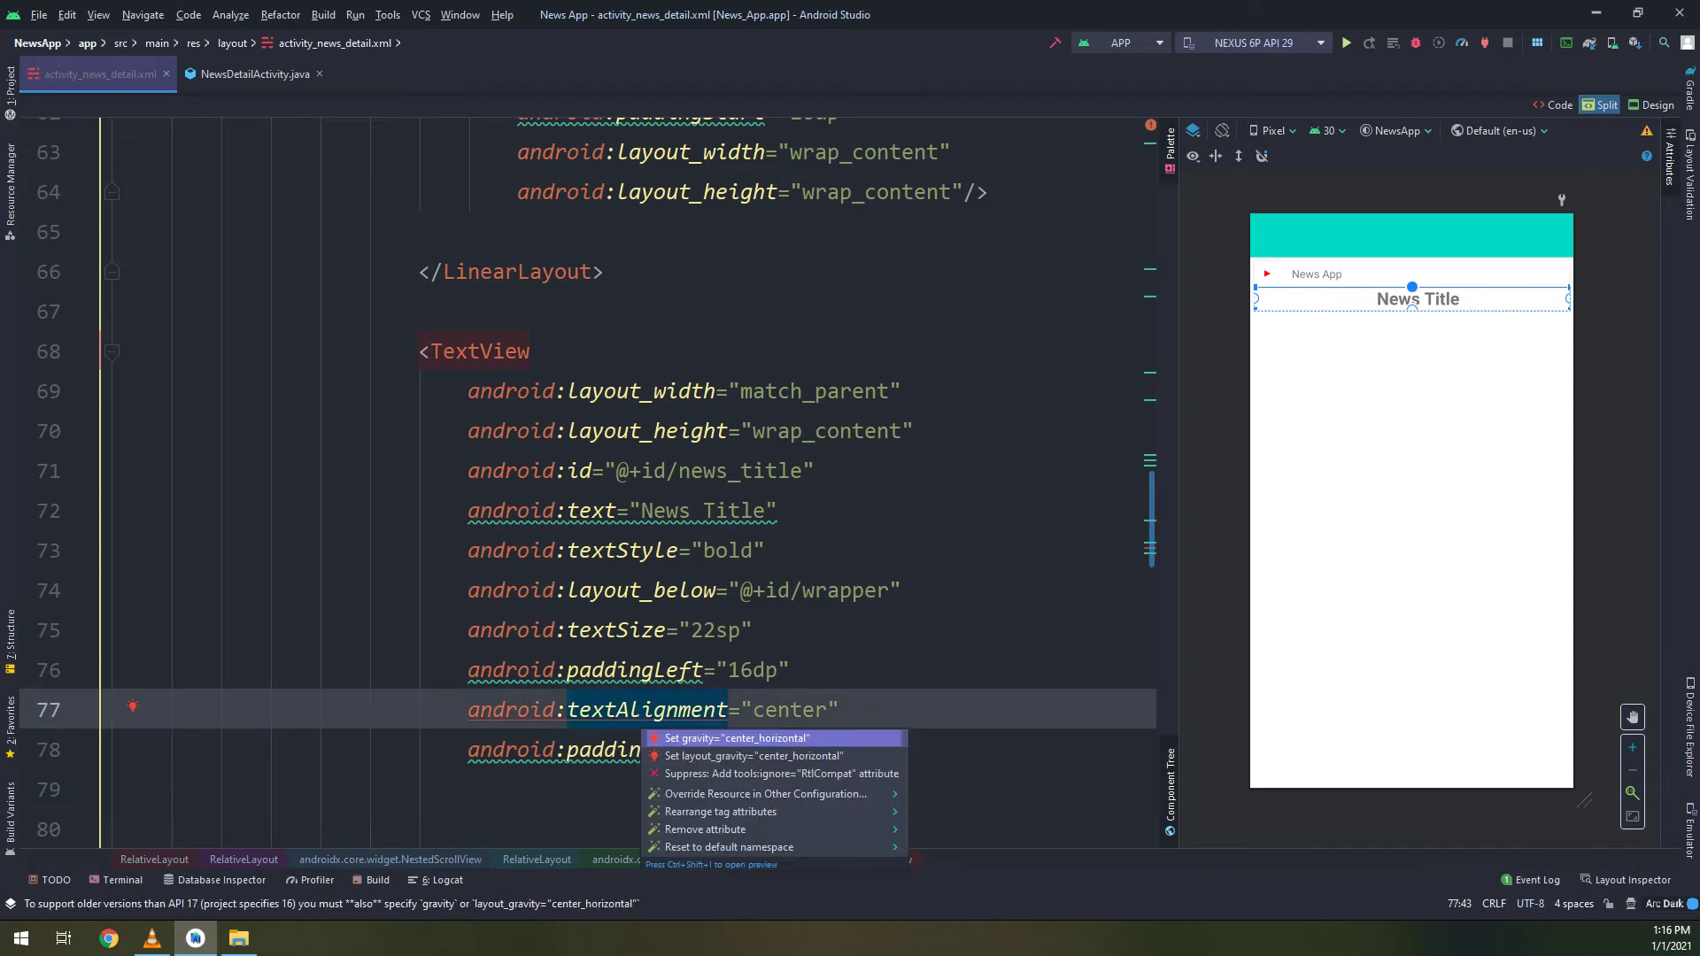
left_click(864, 710)
key("Down")
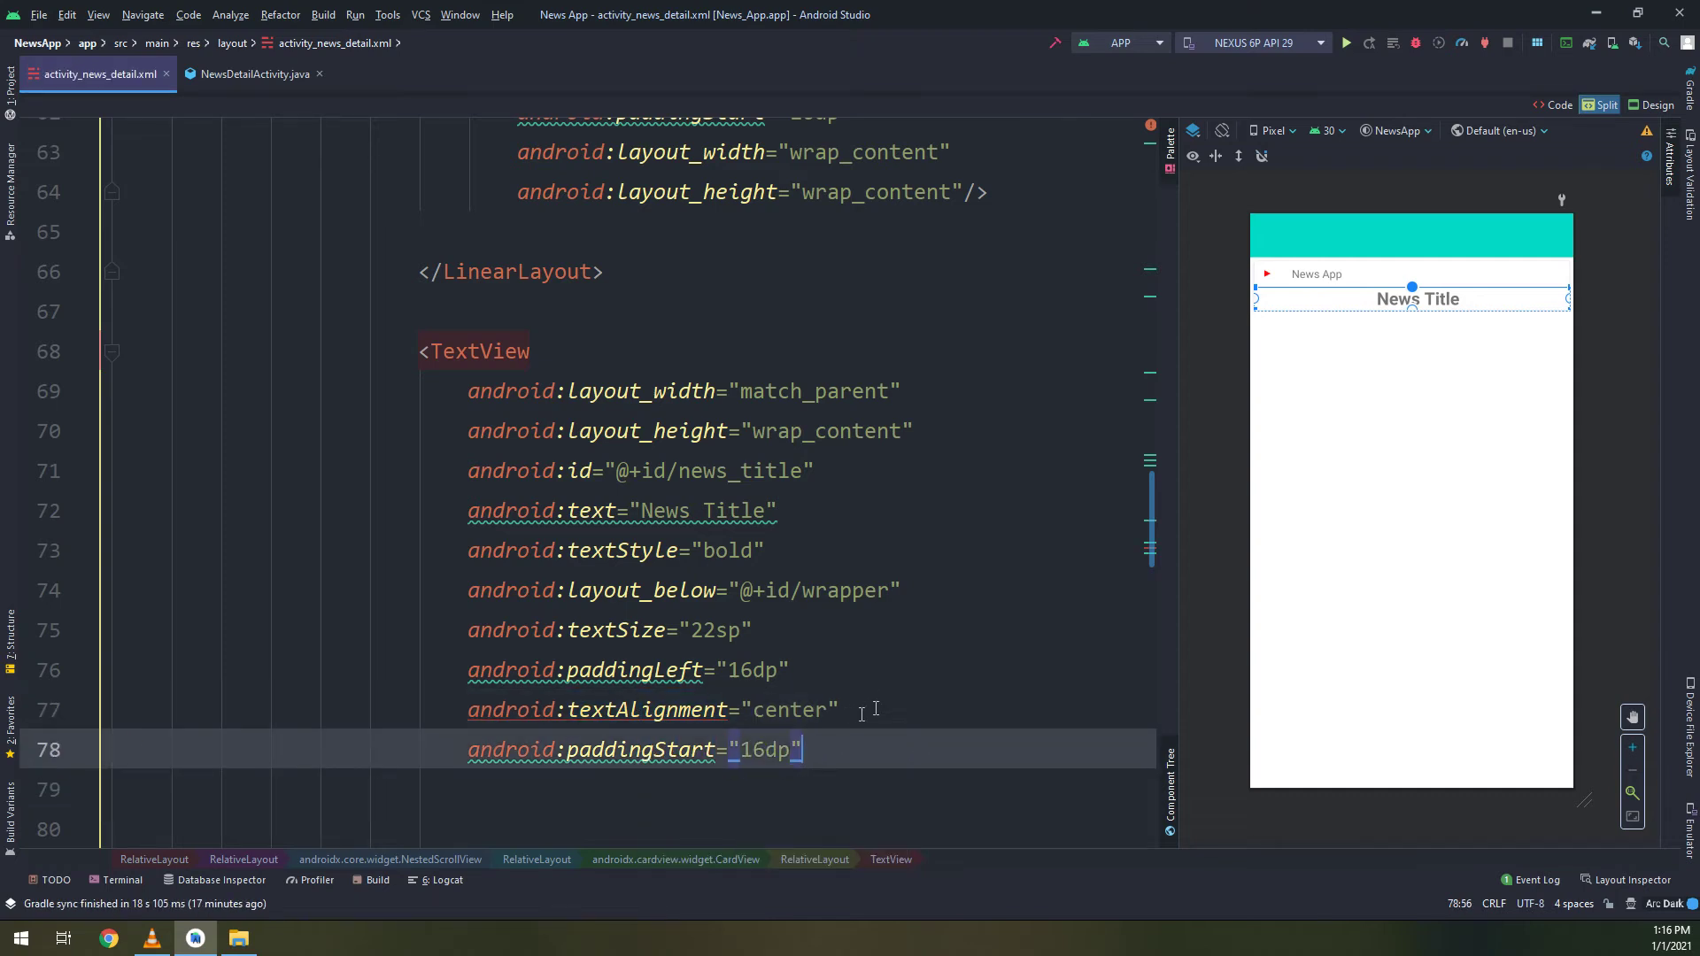
key("Up")
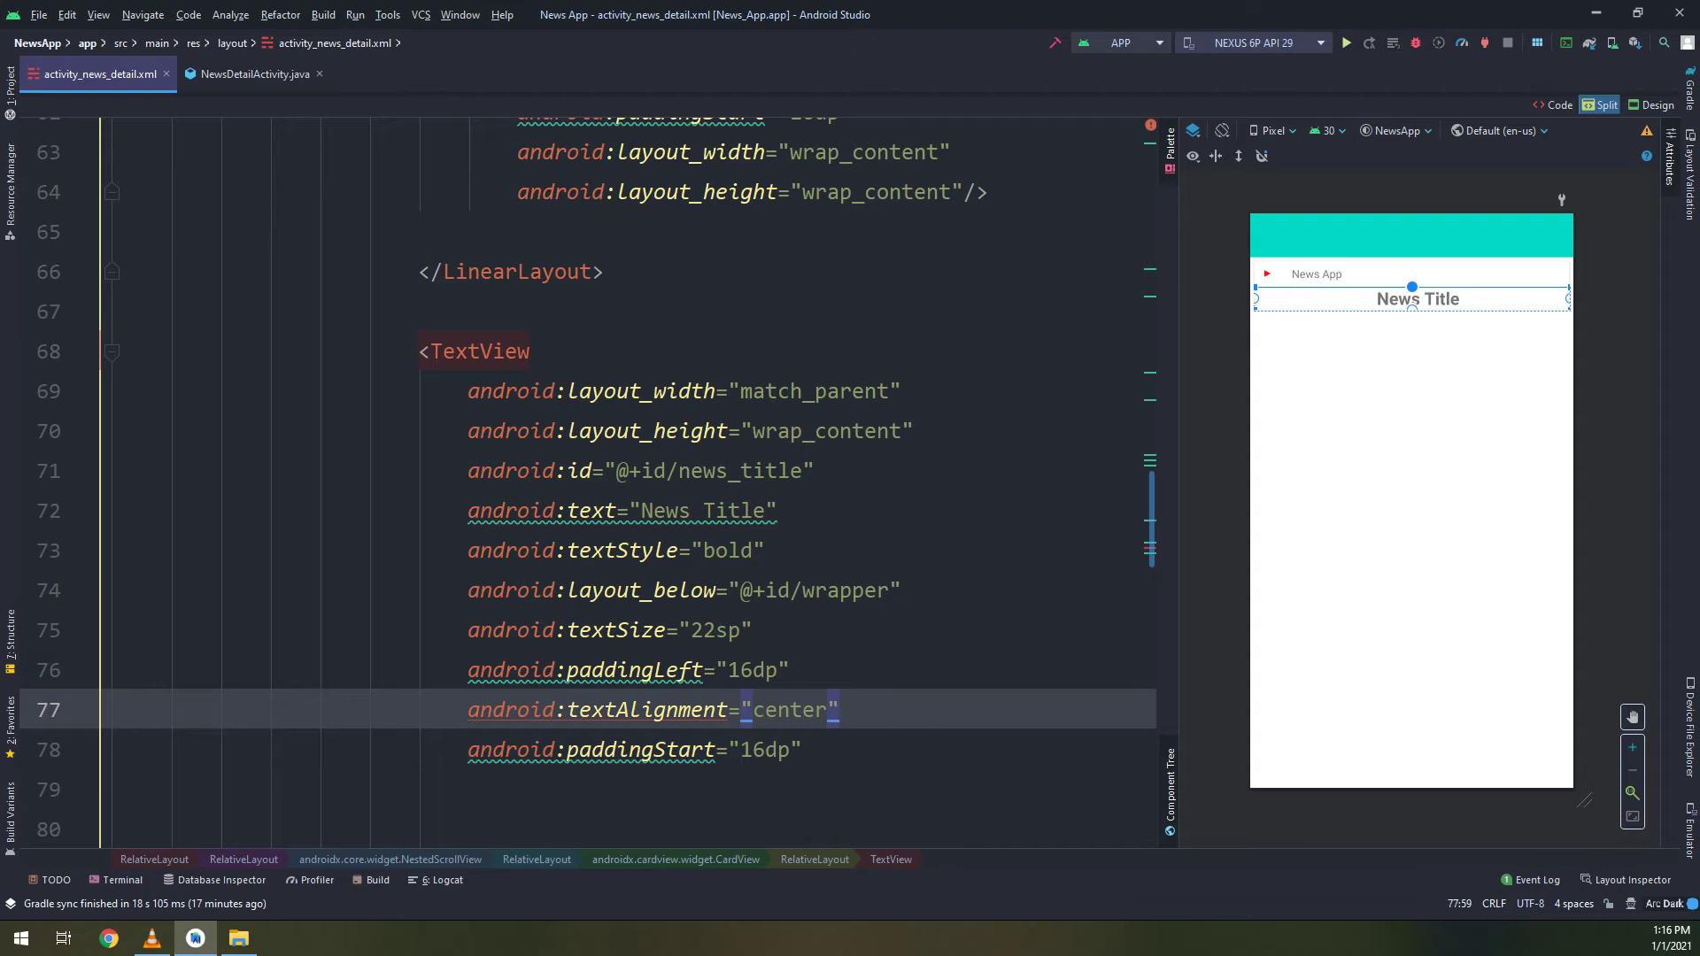
scroll(719, 458, "down", 2)
left_click(719, 471)
key("alt+Return")
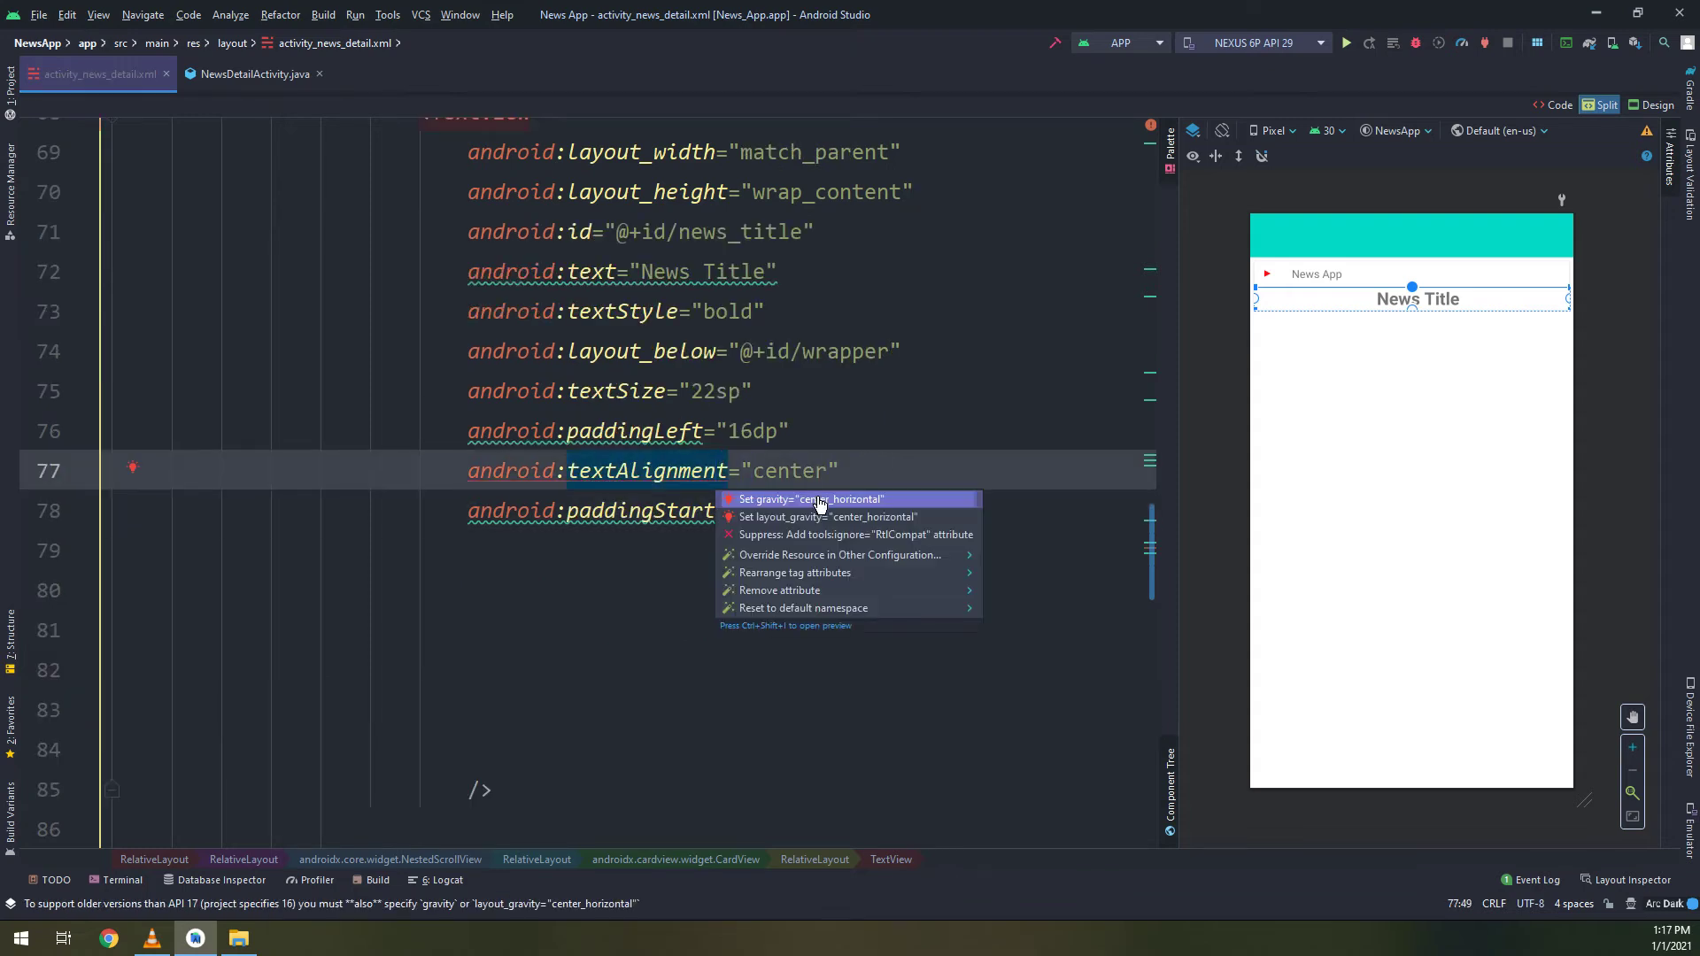
left_click(926, 502)
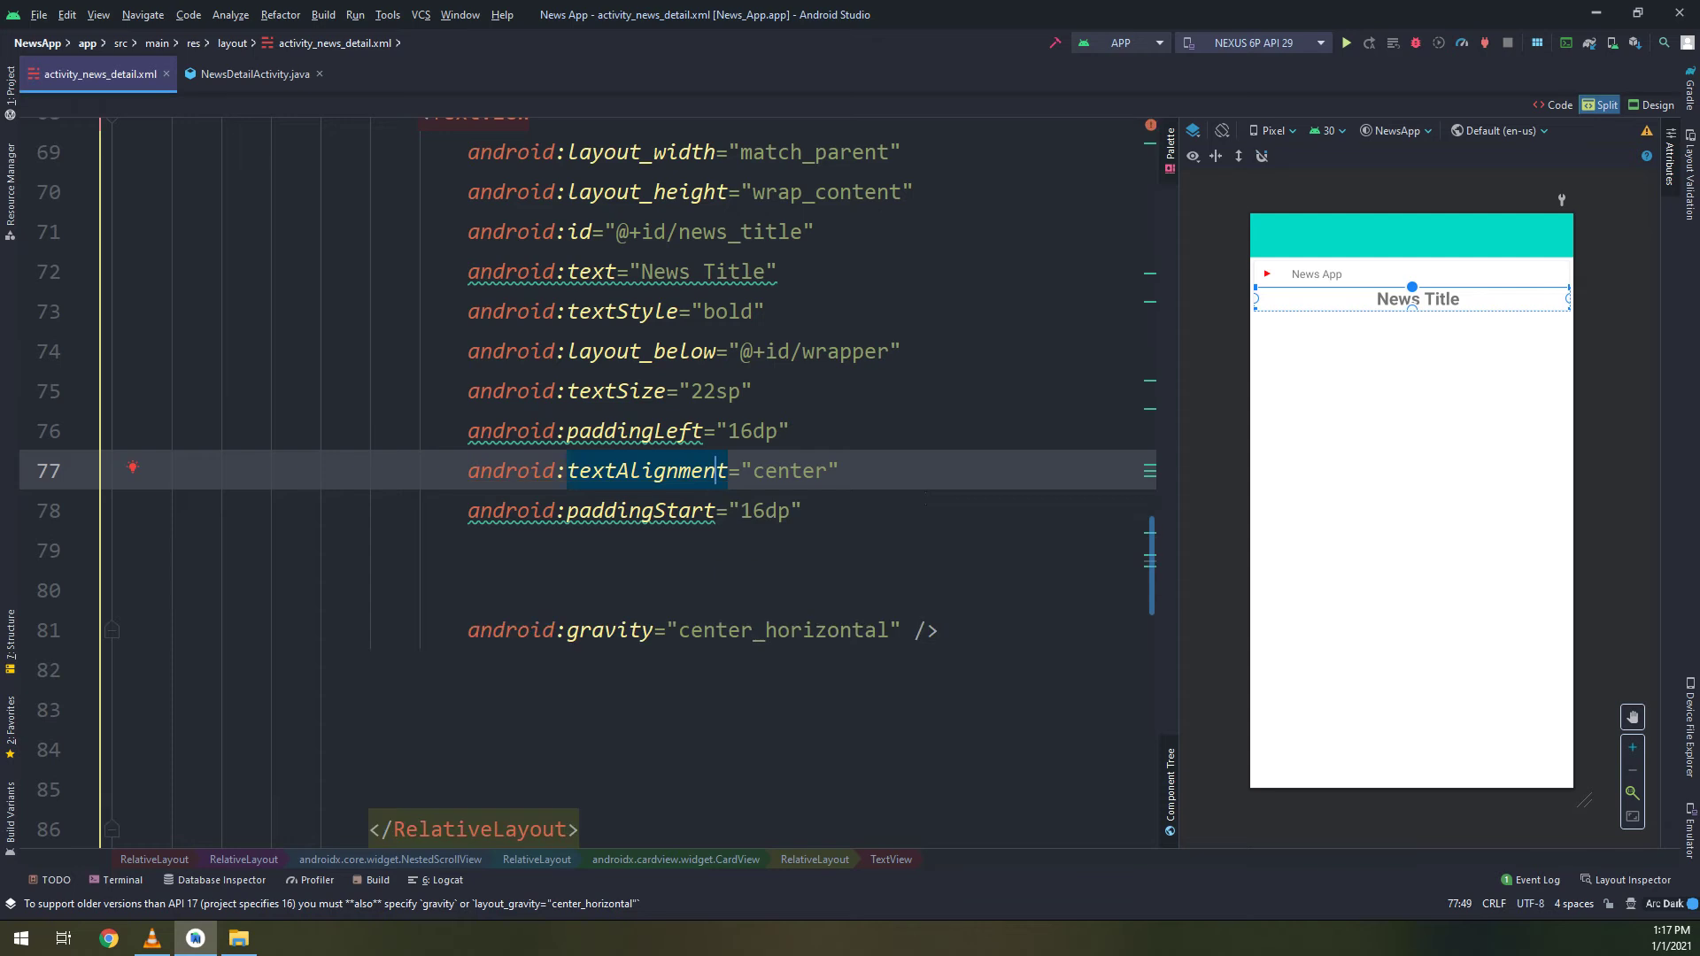
Remove the stray blank lines inside the title element and join the gravity attribute.
key("Down")
key("Down")
key("Return")
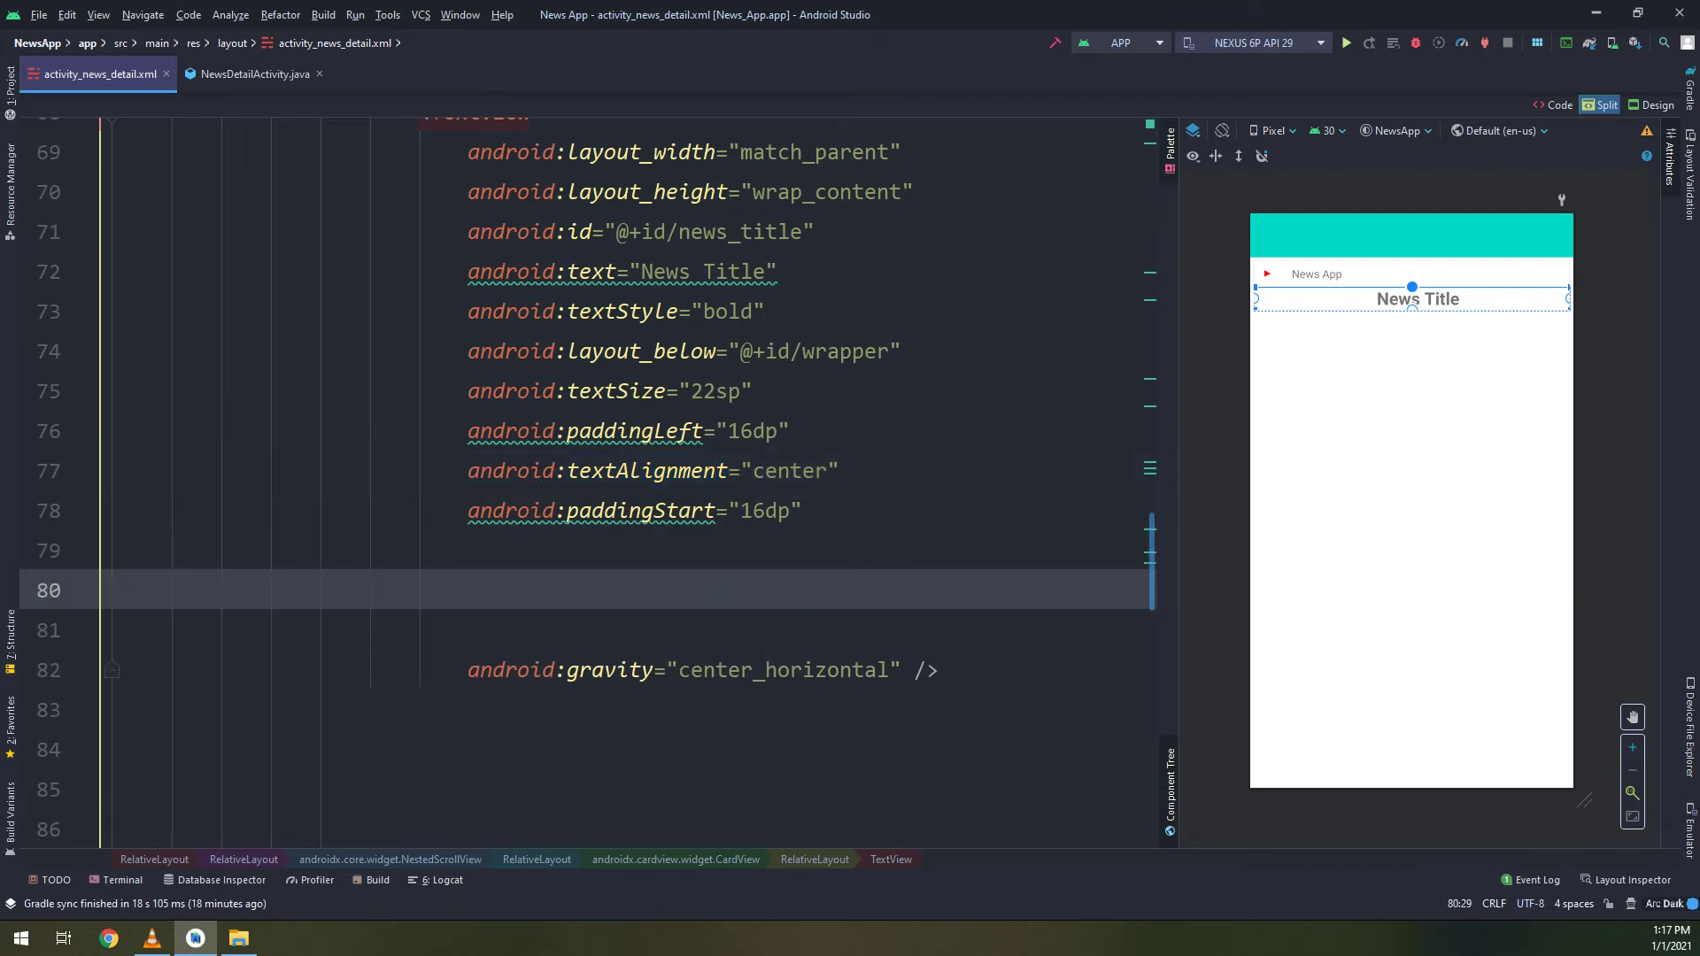
key("BackSpace")
key("Delete")
key("Delete")
key("End")
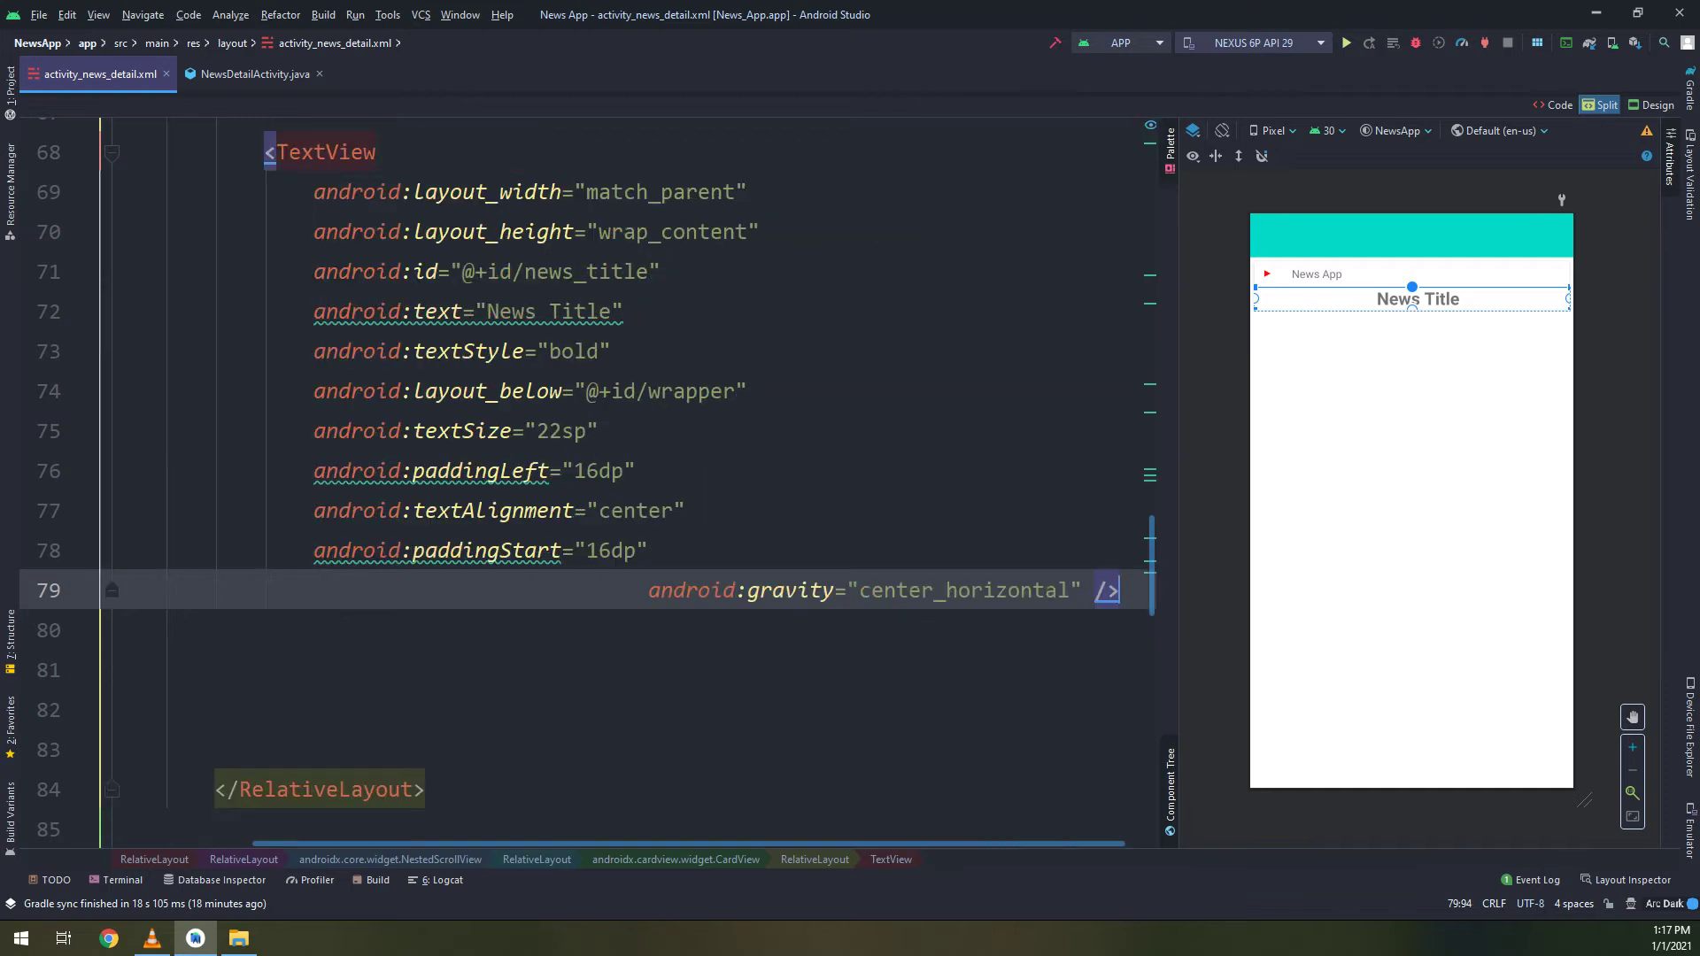
key("Home")
key("Return")
type("color")
key("Return")
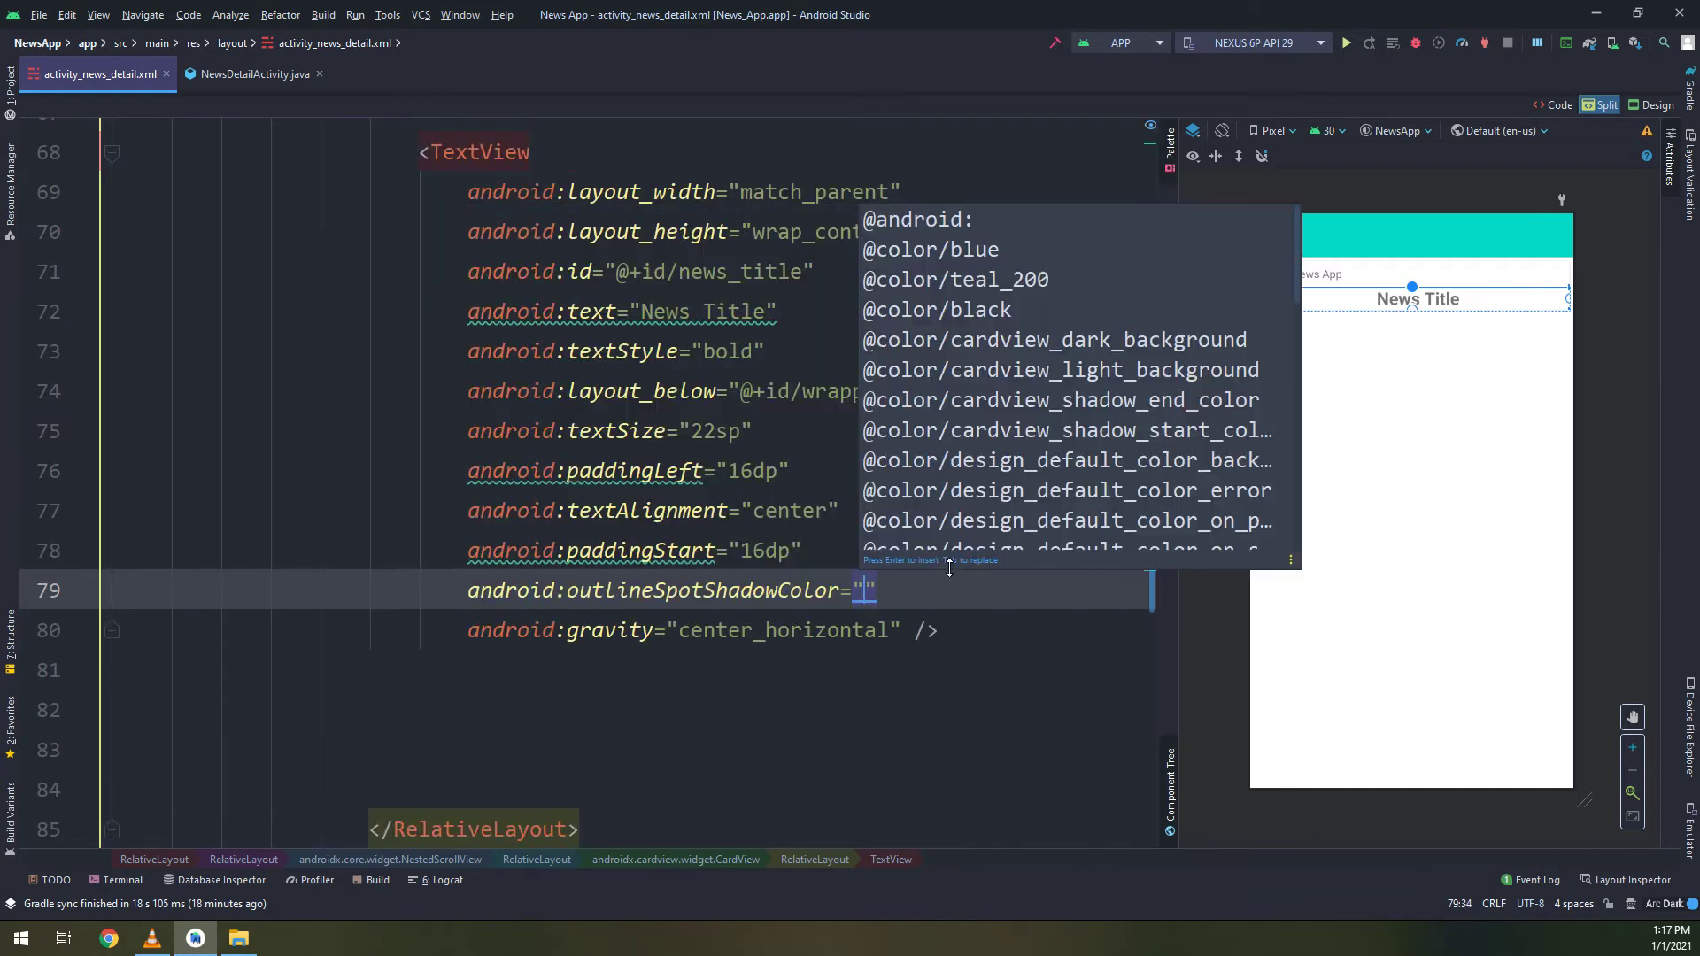
key("ctrl+z")
key("ctrl+space")
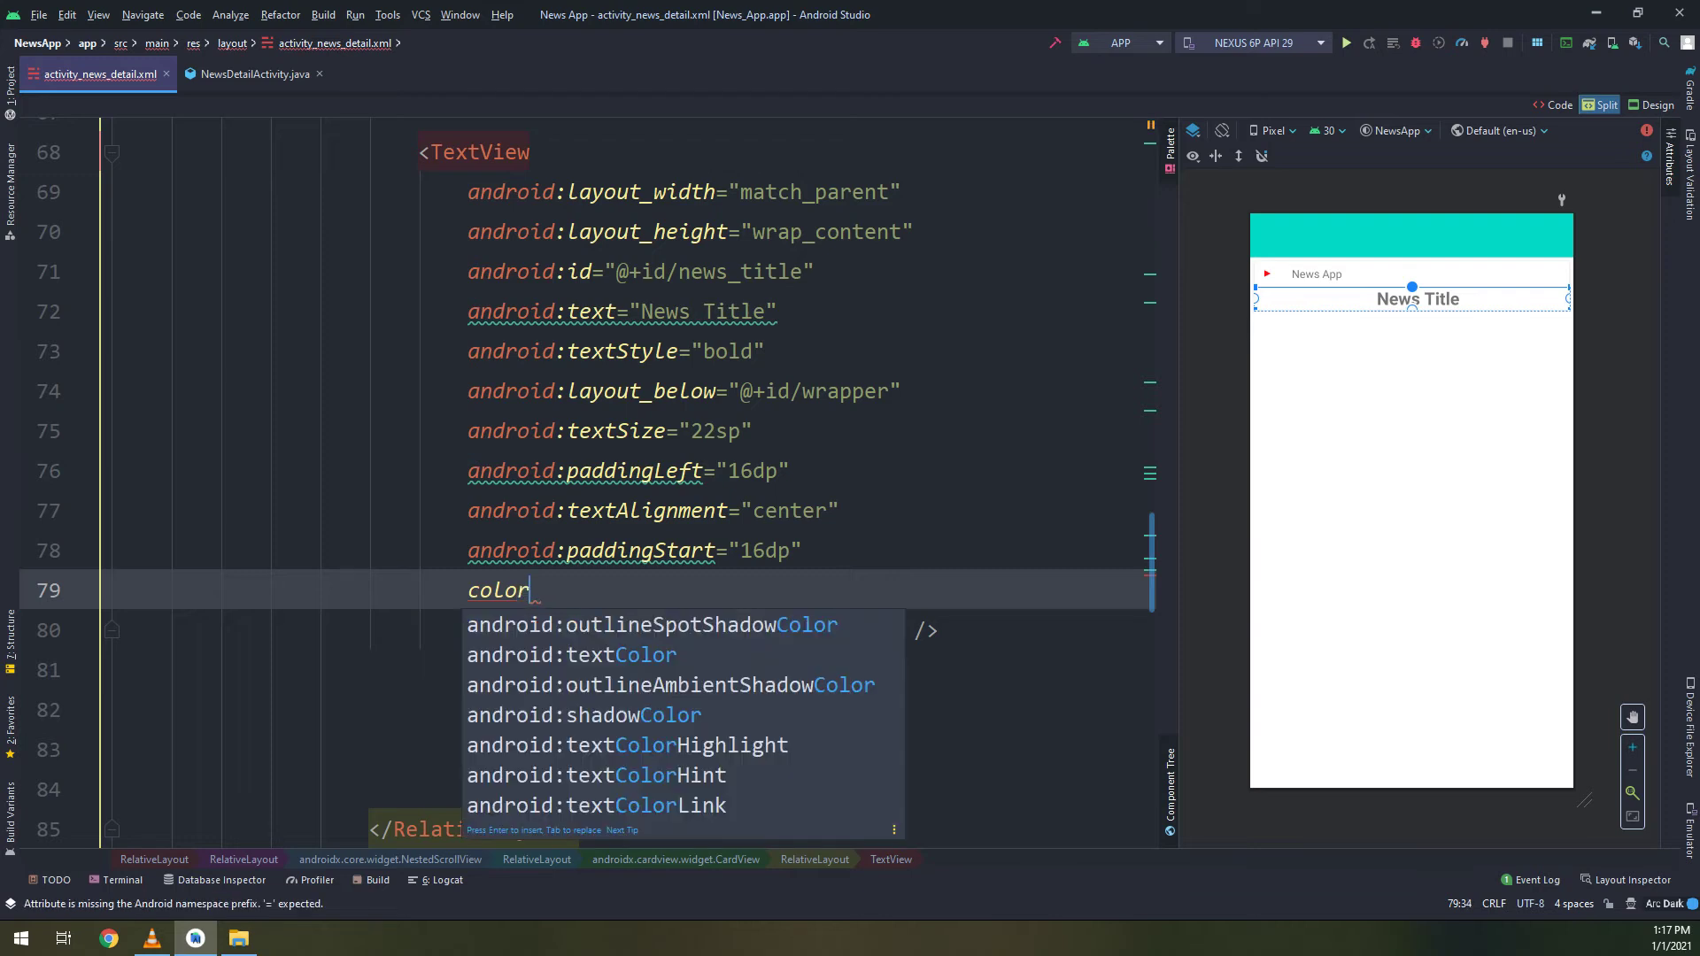
key("Return")
type("@co")
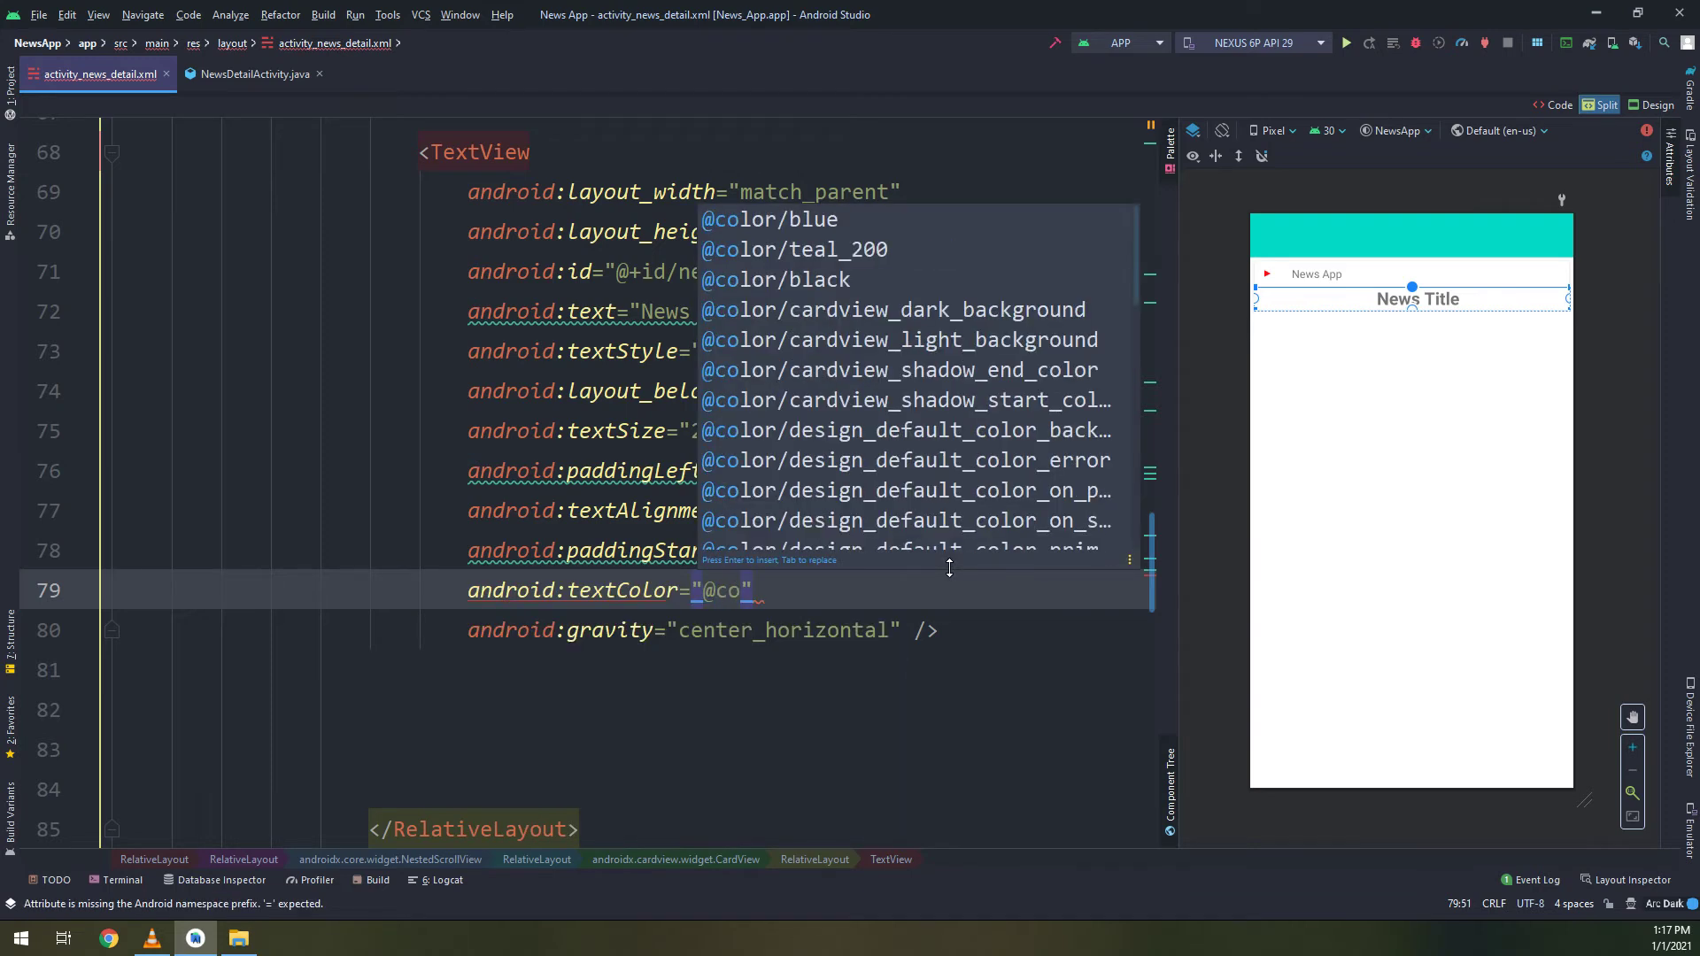
key("Down")
key("Down")
key("Return")
key("Down")
key("Down")
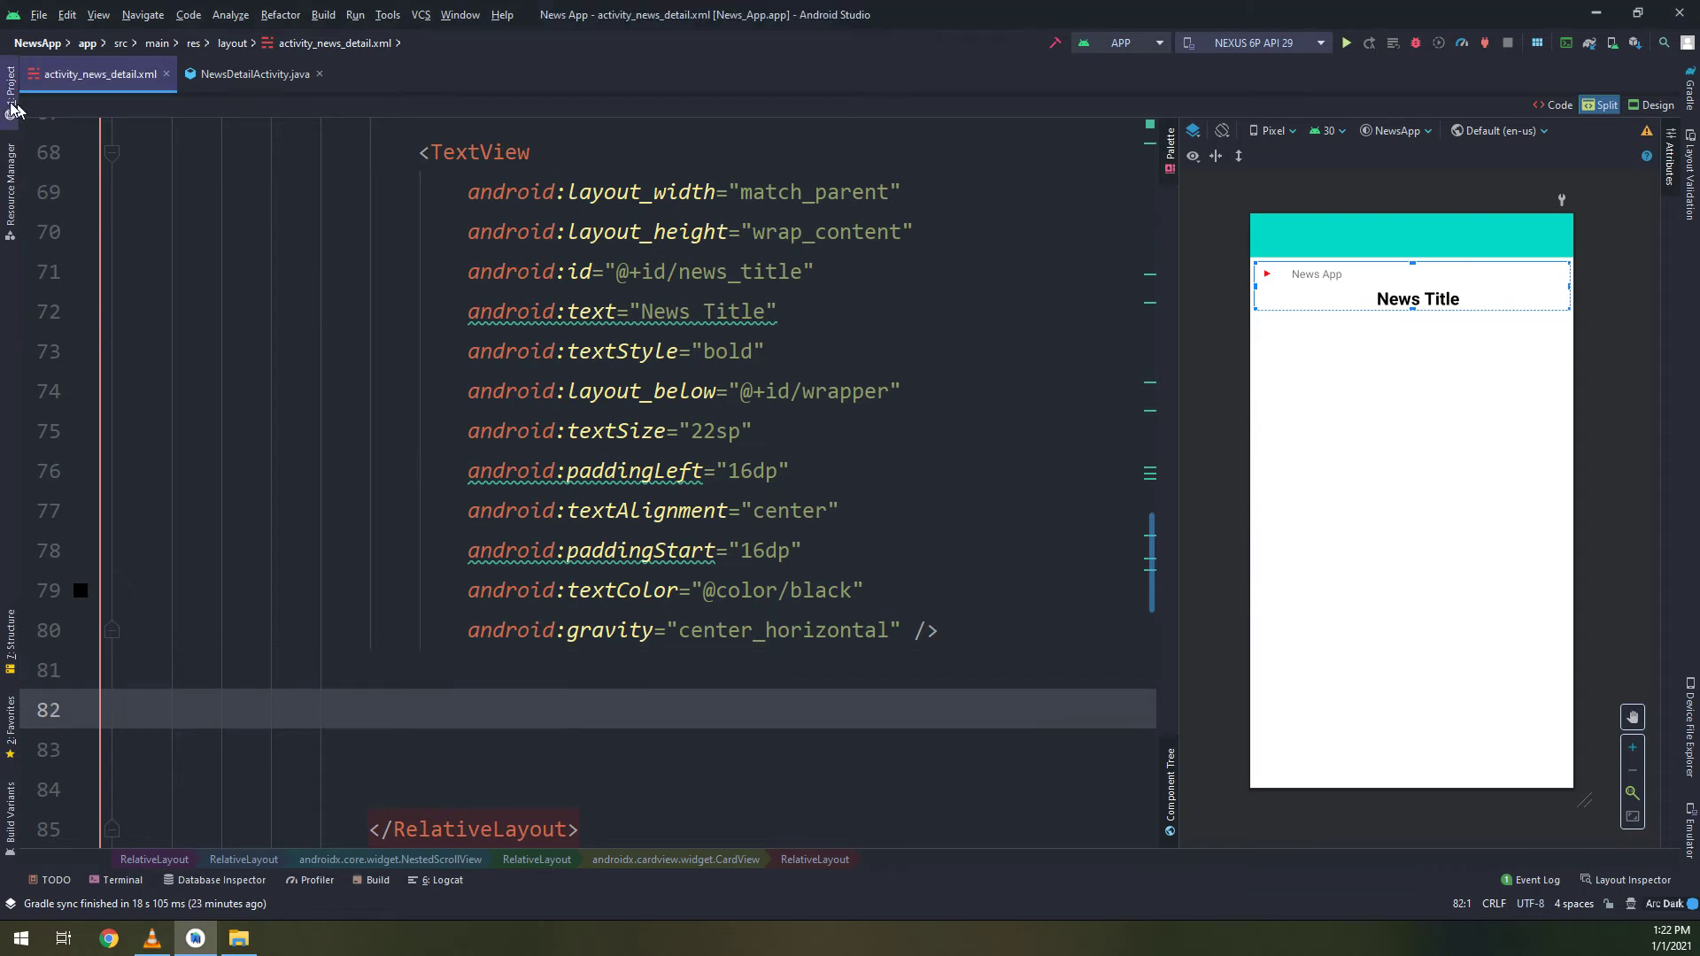
Open res/layout/item_news.xml from the Project panel.
left_click(9, 94)
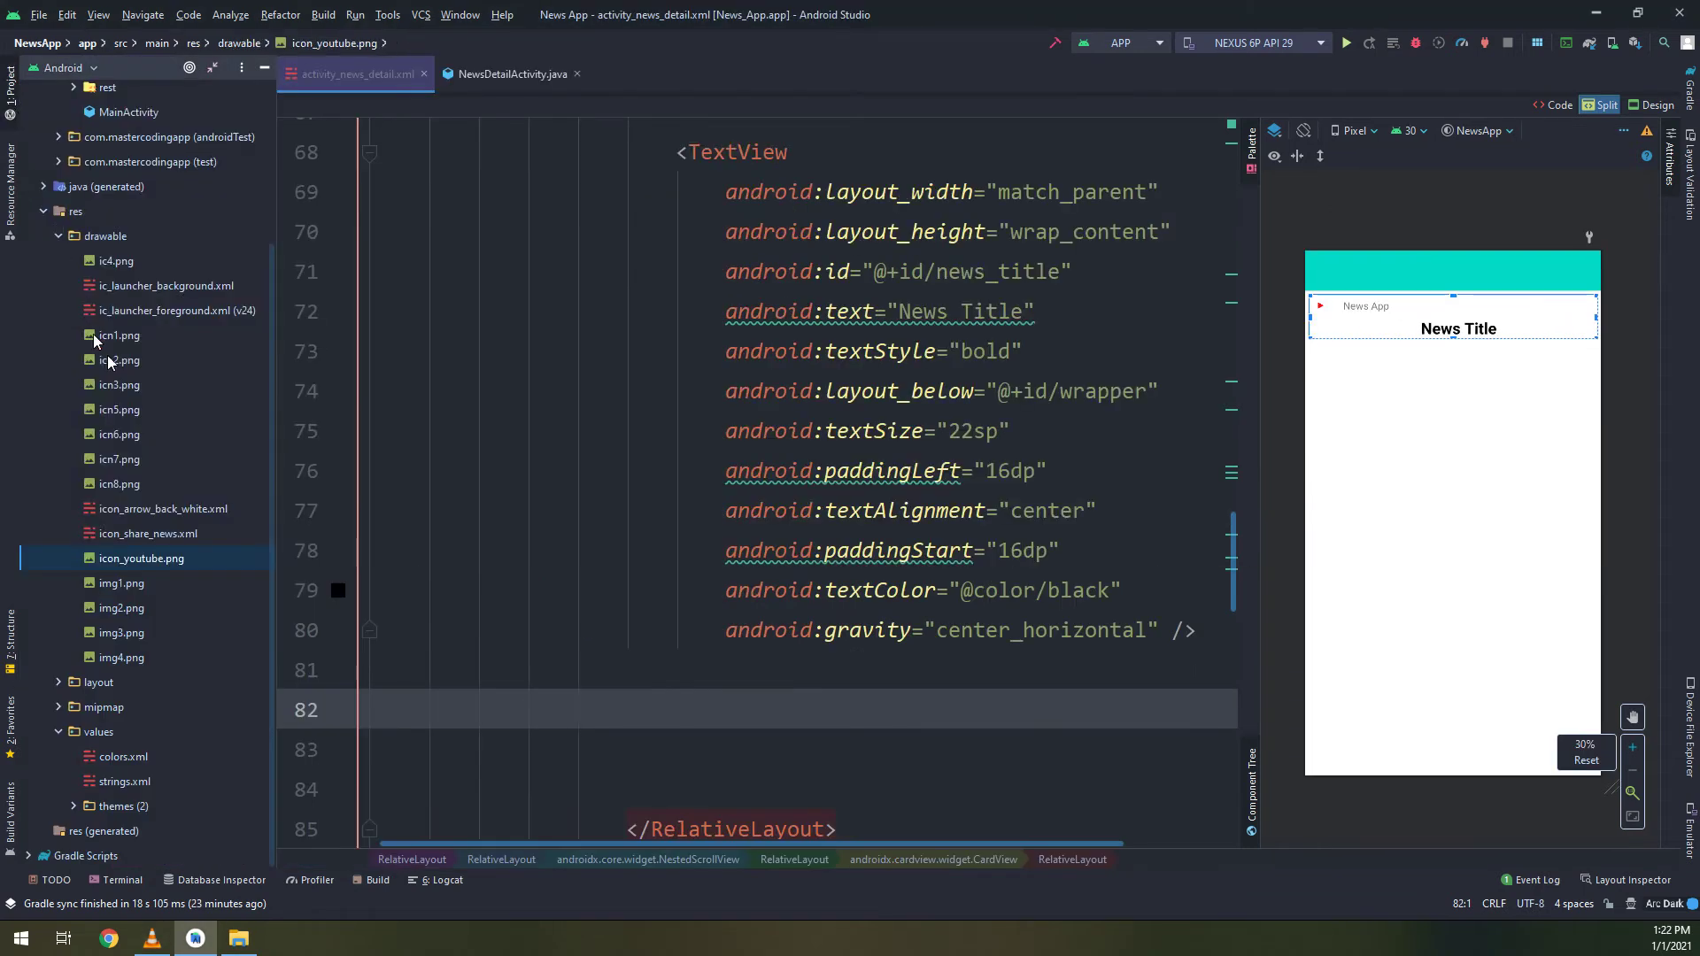
double_click(114, 681)
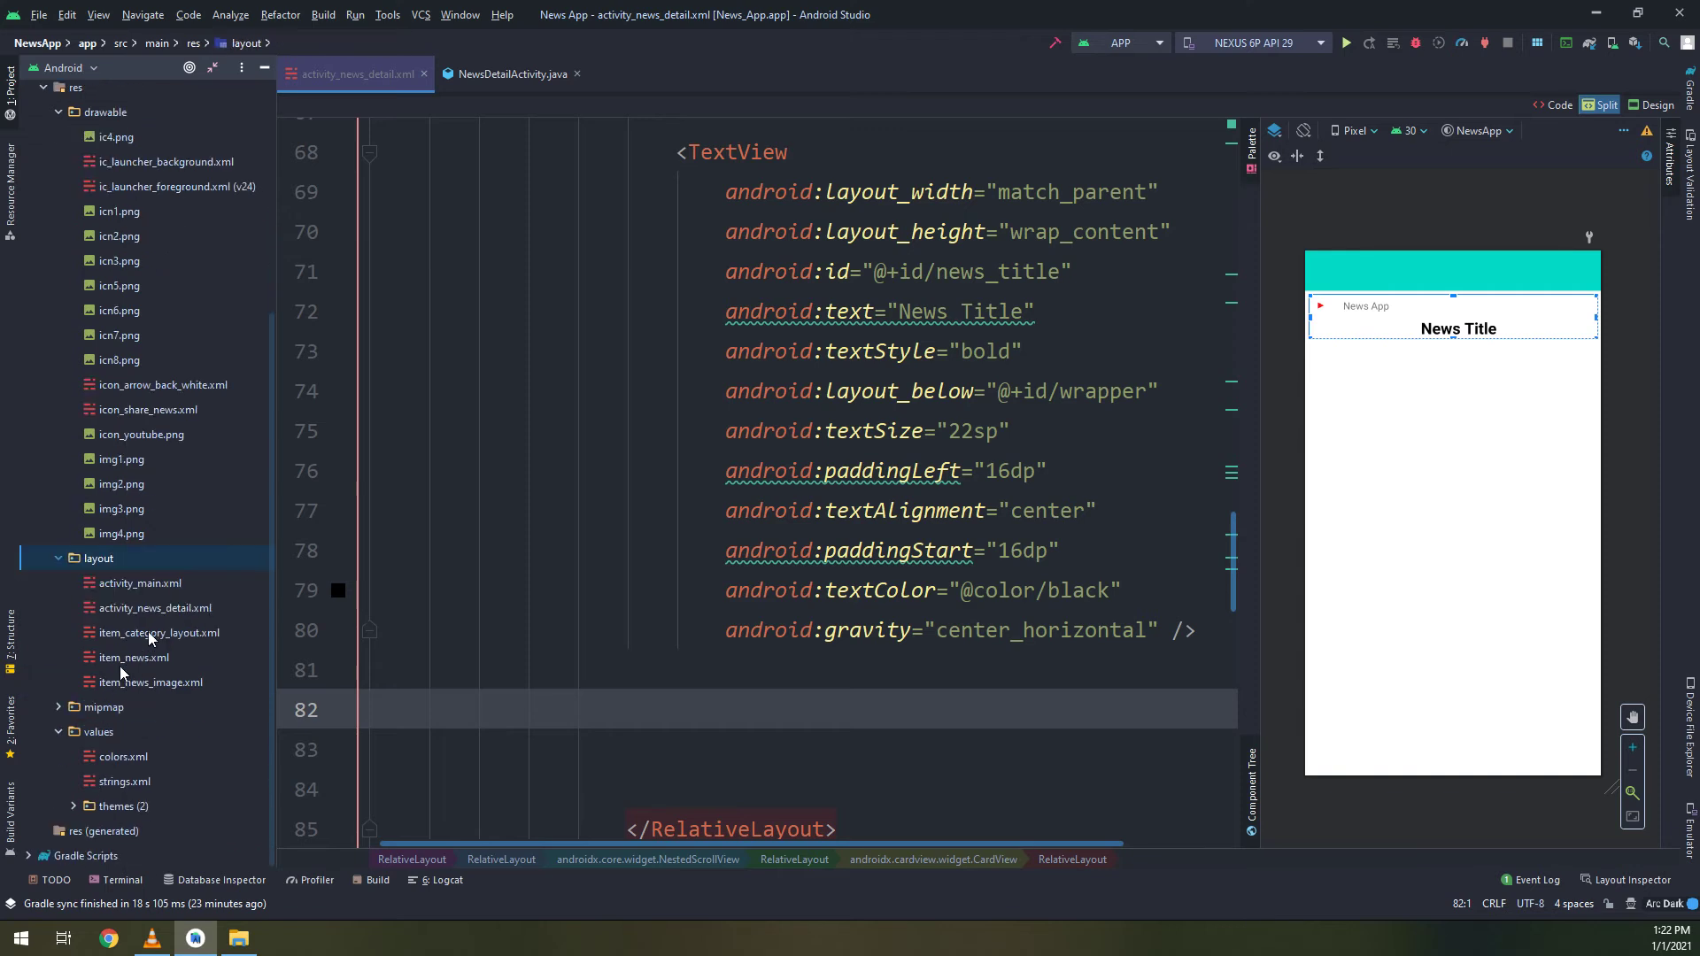
double_click(133, 656)
scroll(758, 479, "down", 8)
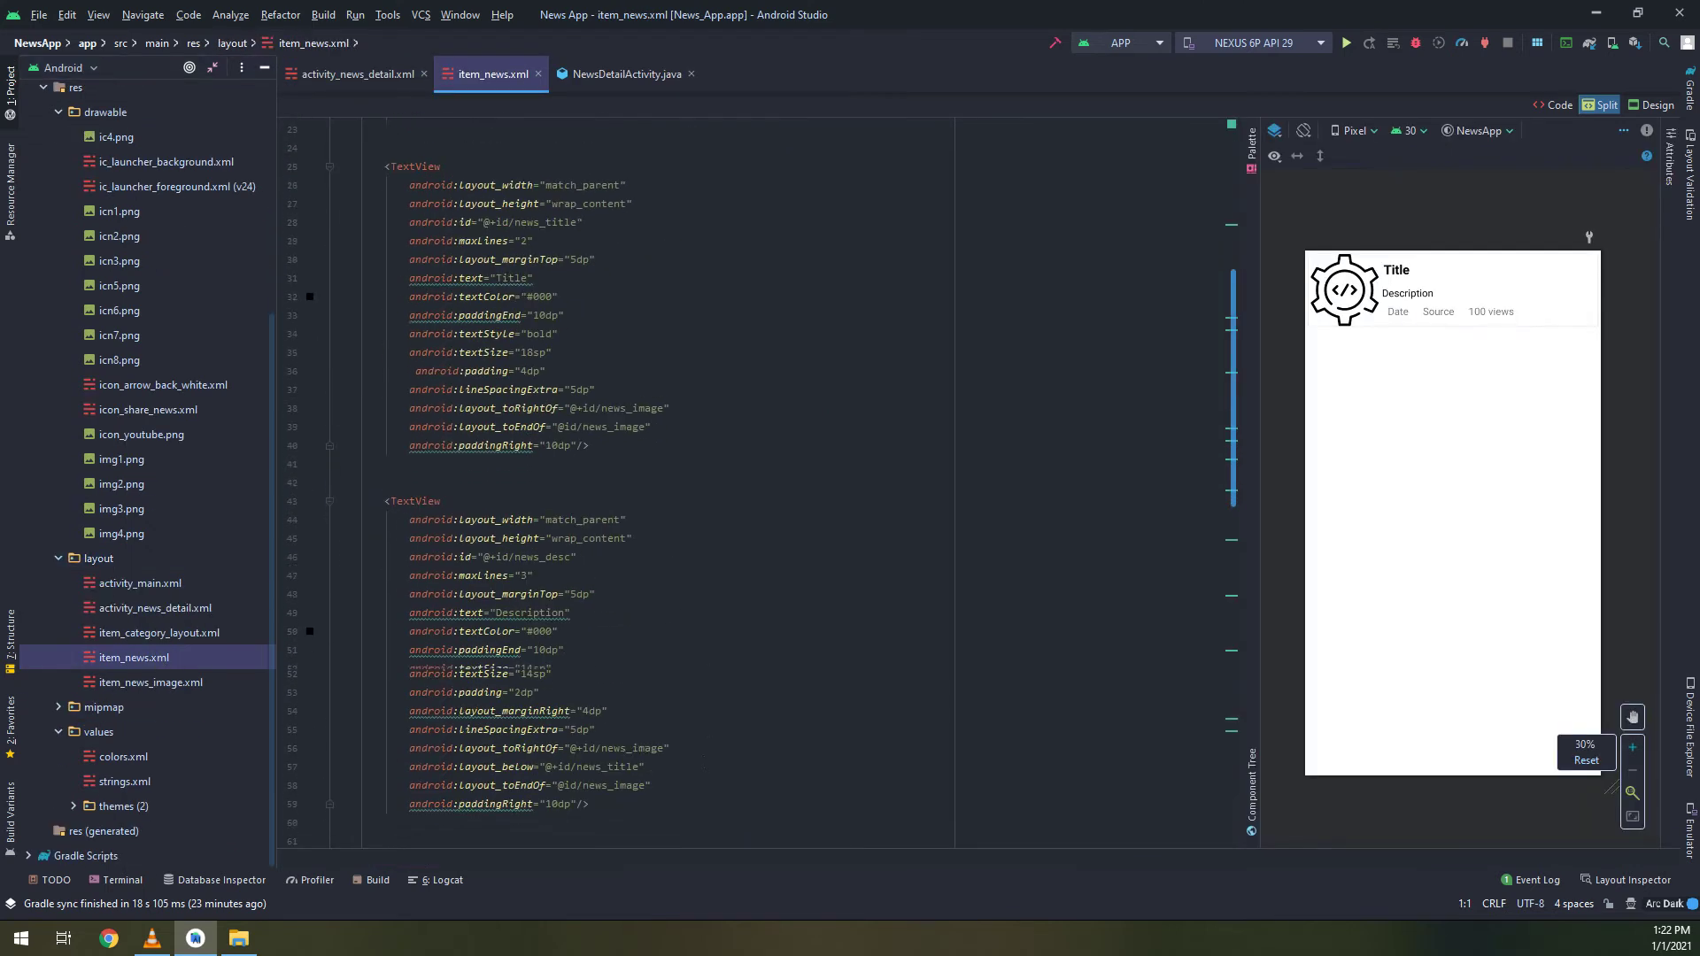
scroll(757, 478, "down", 8)
scroll(391, 291, "down", 3)
Copy the date, source and views RelativeLayout block, back in activity_news_detail.xml.
left_click_drag(352, 245, 804, 597)
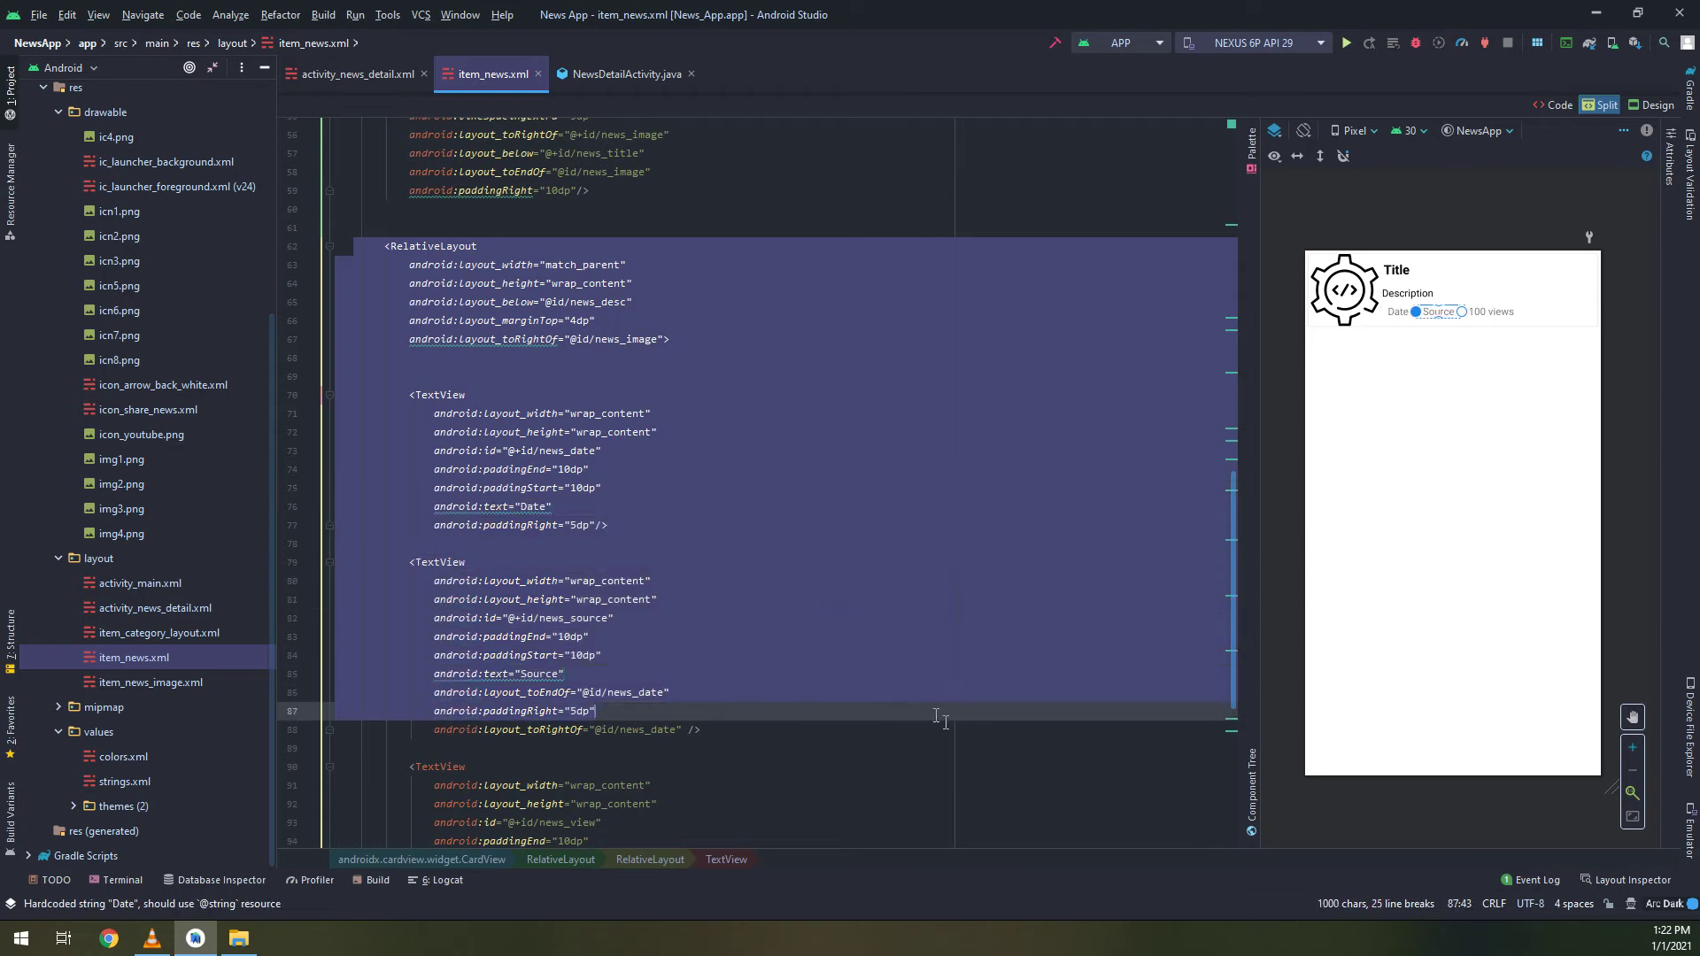
left_click_drag(804, 597, 490, 745)
right_click(559, 132)
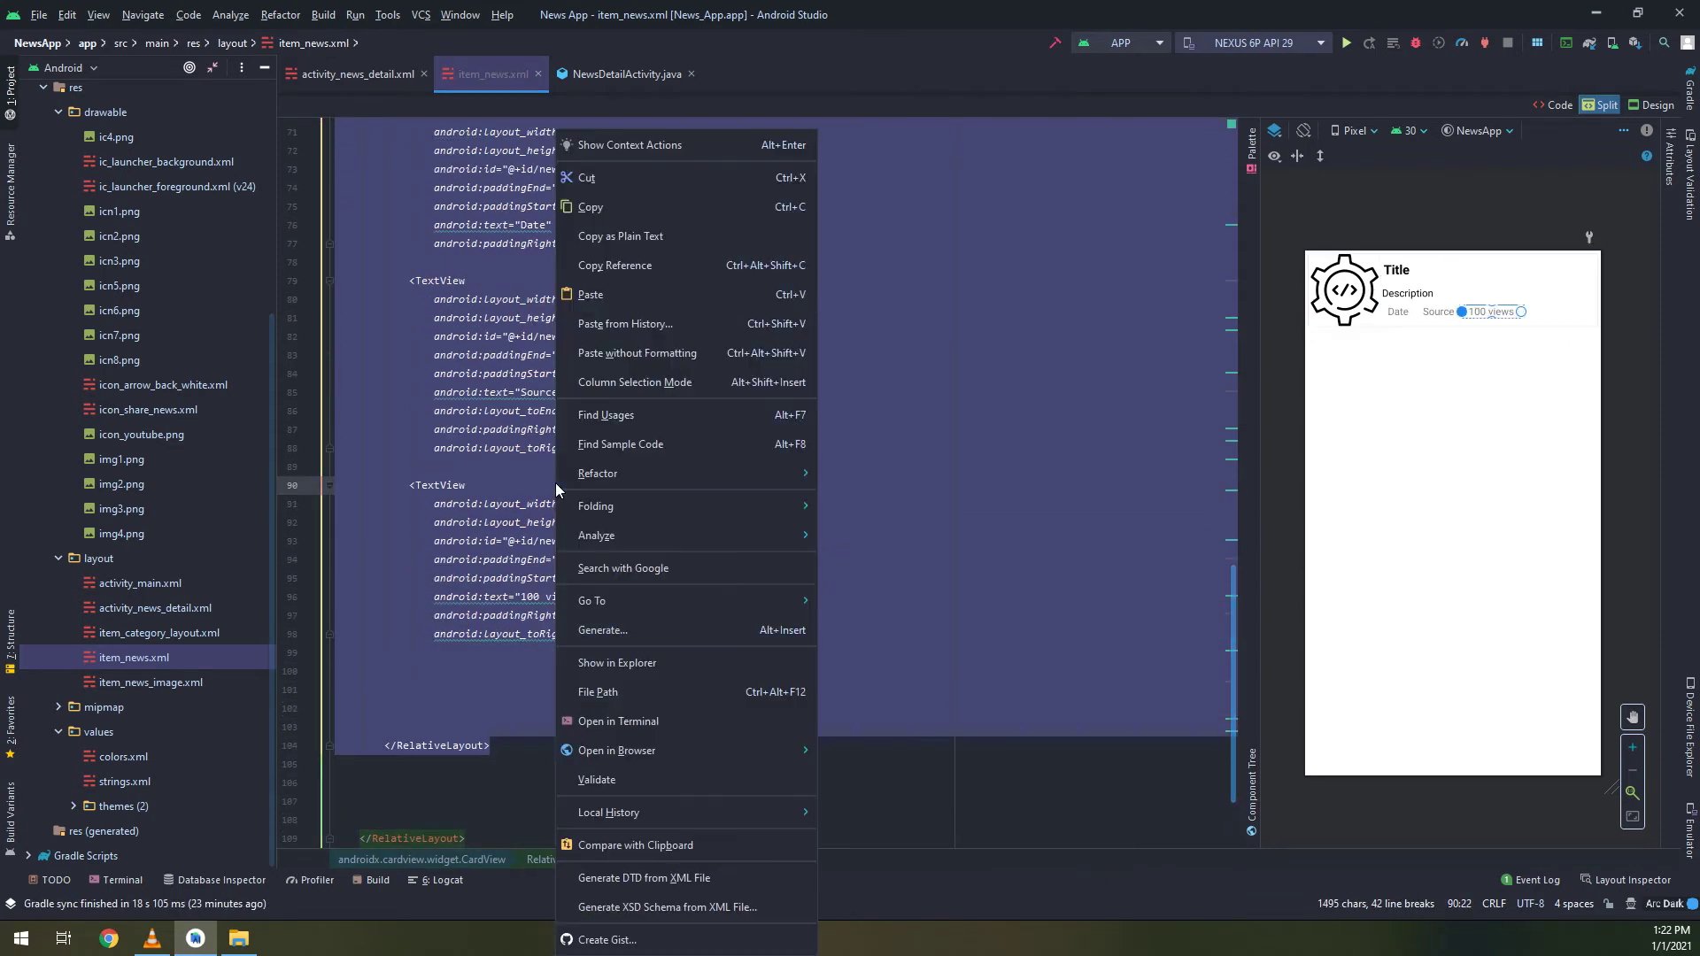
left_click(606, 206)
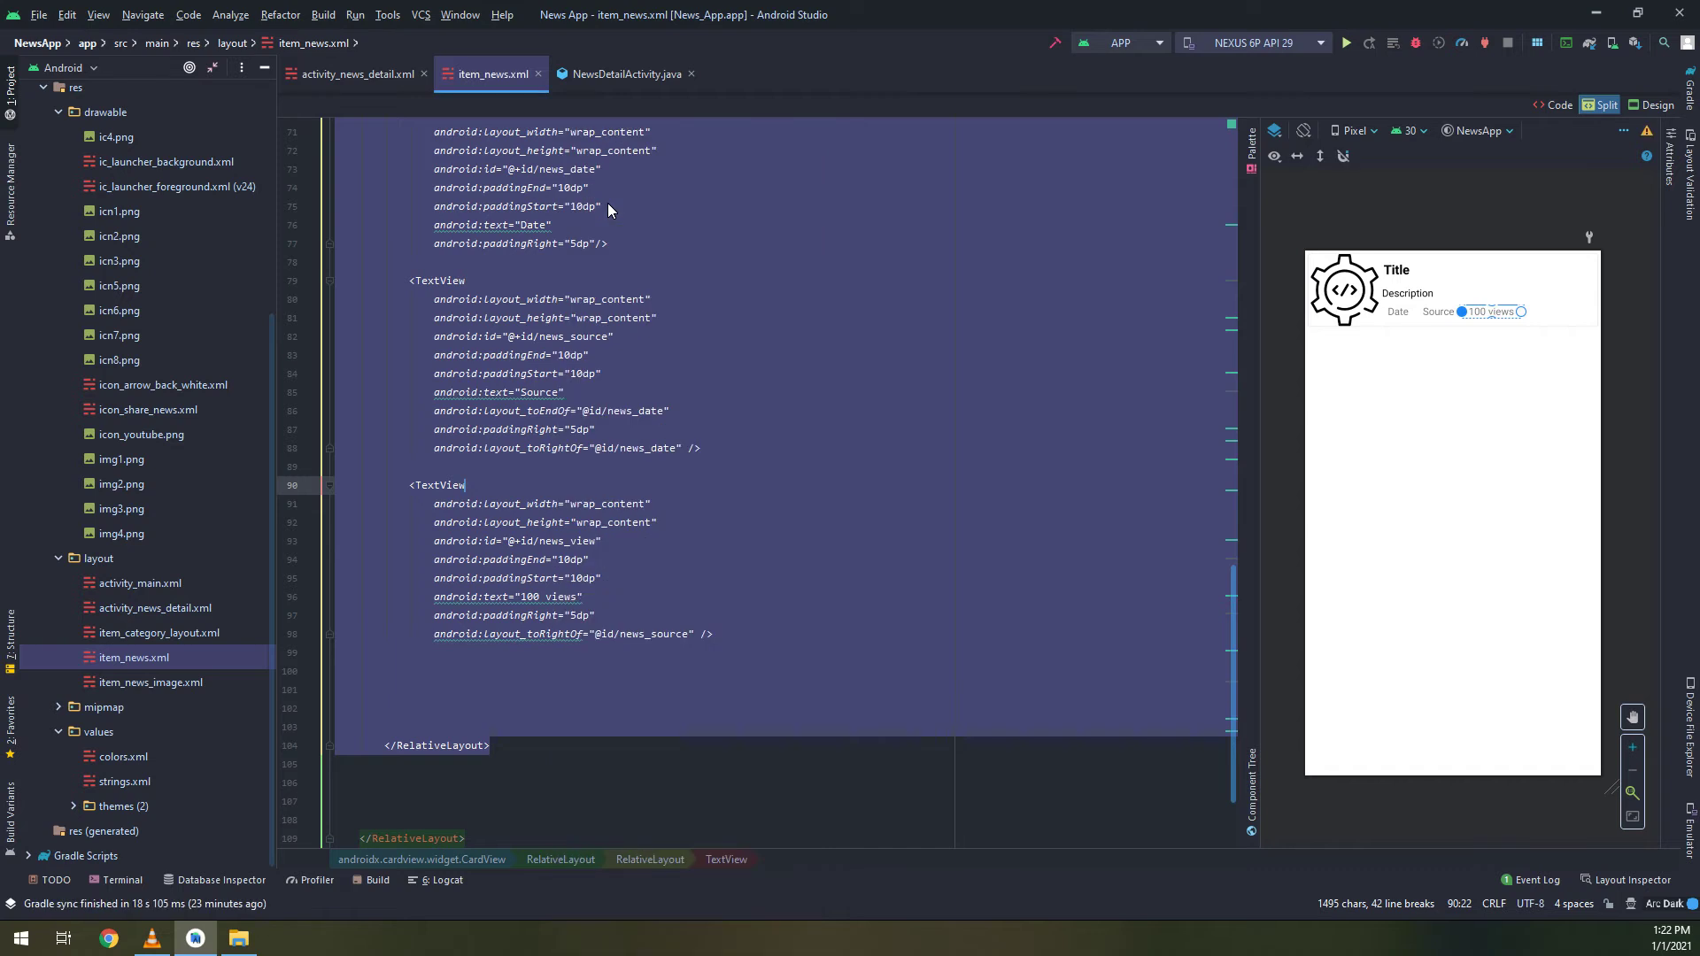
left_click(365, 75)
scroll(674, 675, "down", 3, "ctrl")
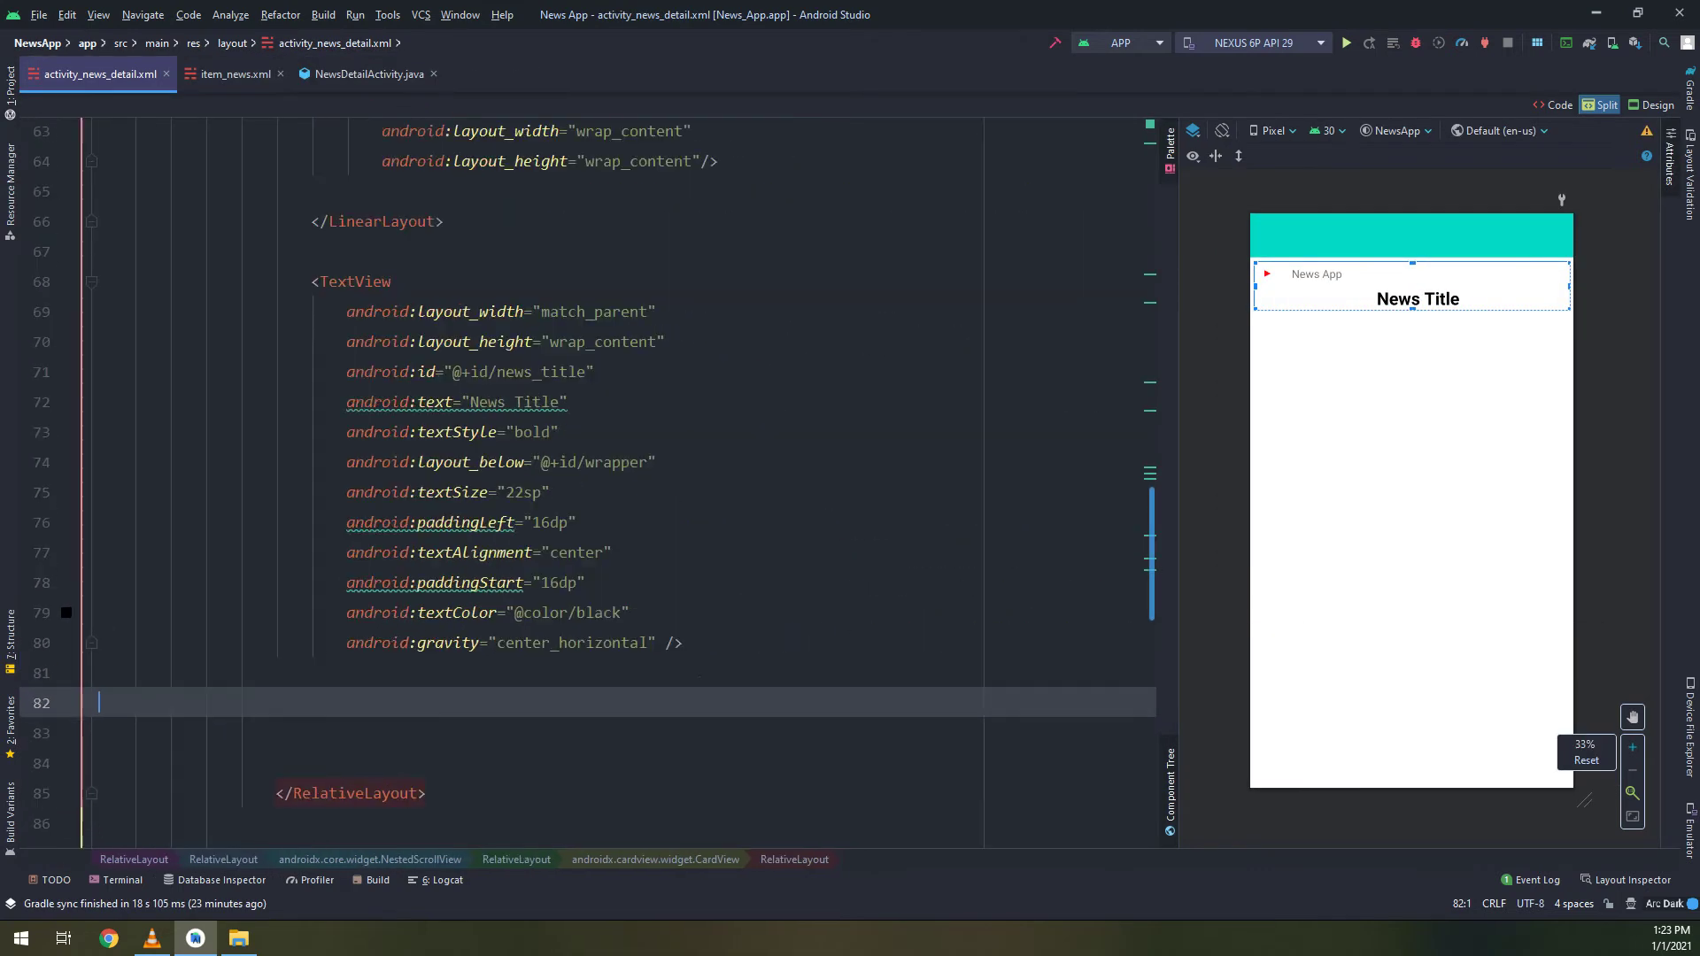
scroll(673, 675, "down", 2, "ctrl")
Paste the copied row block on a new line below the News Title.
key("BackSpace")
key("Up")
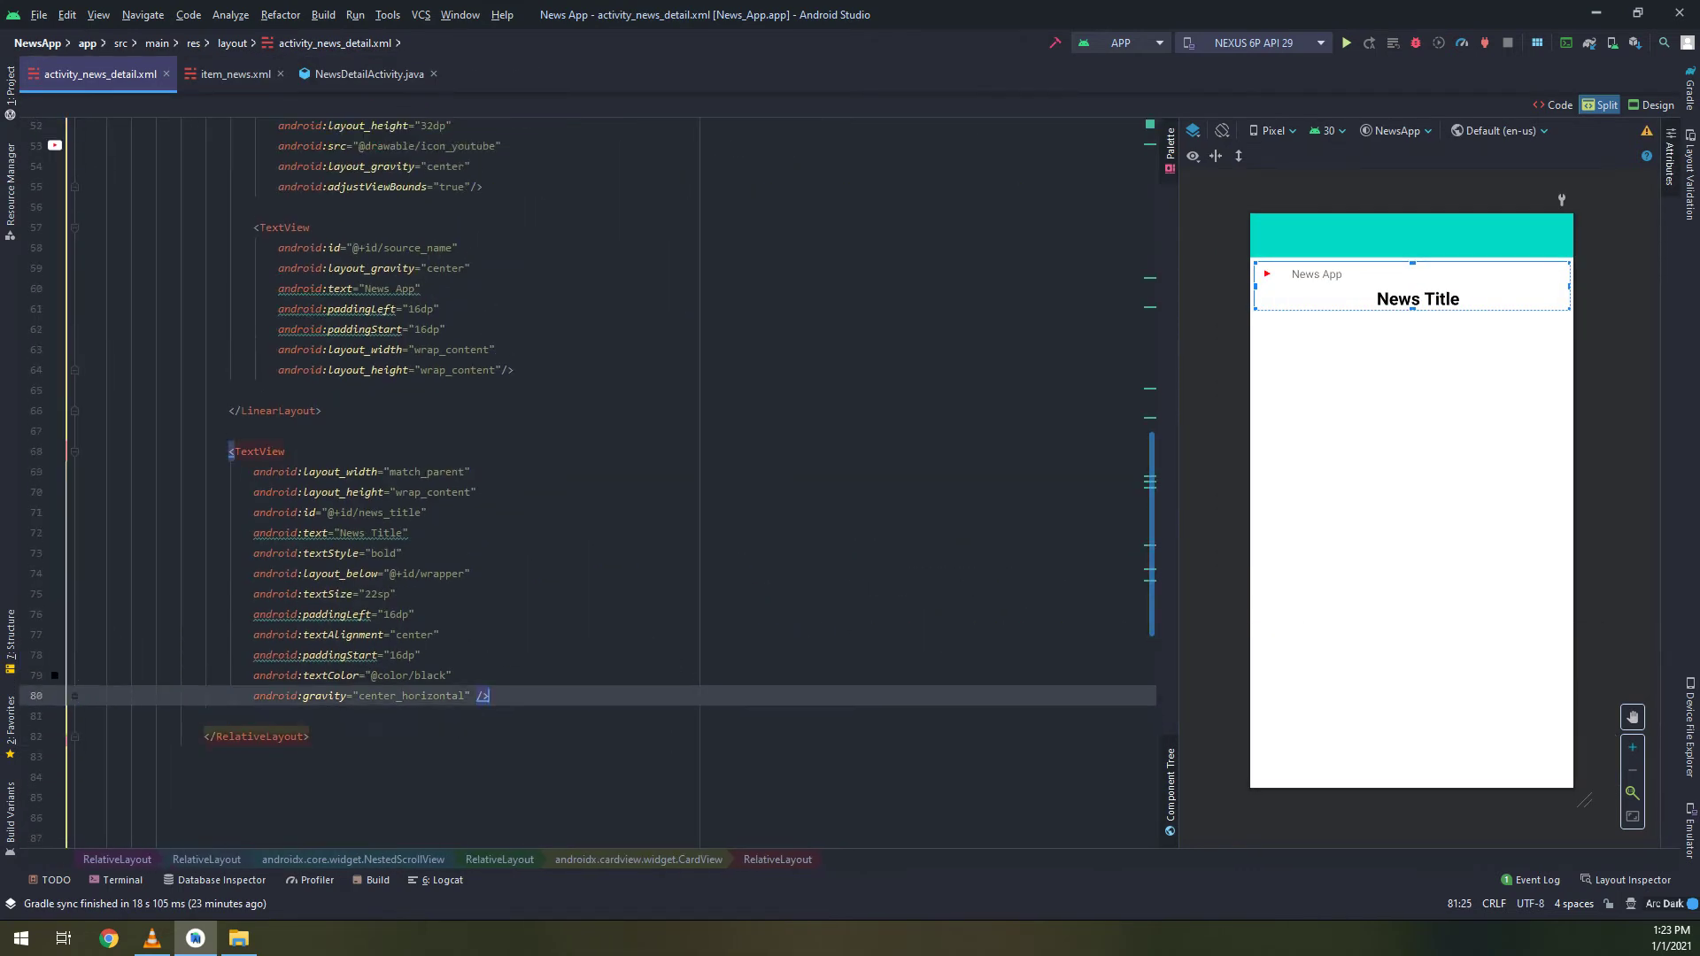
key("Return")
key("Return")
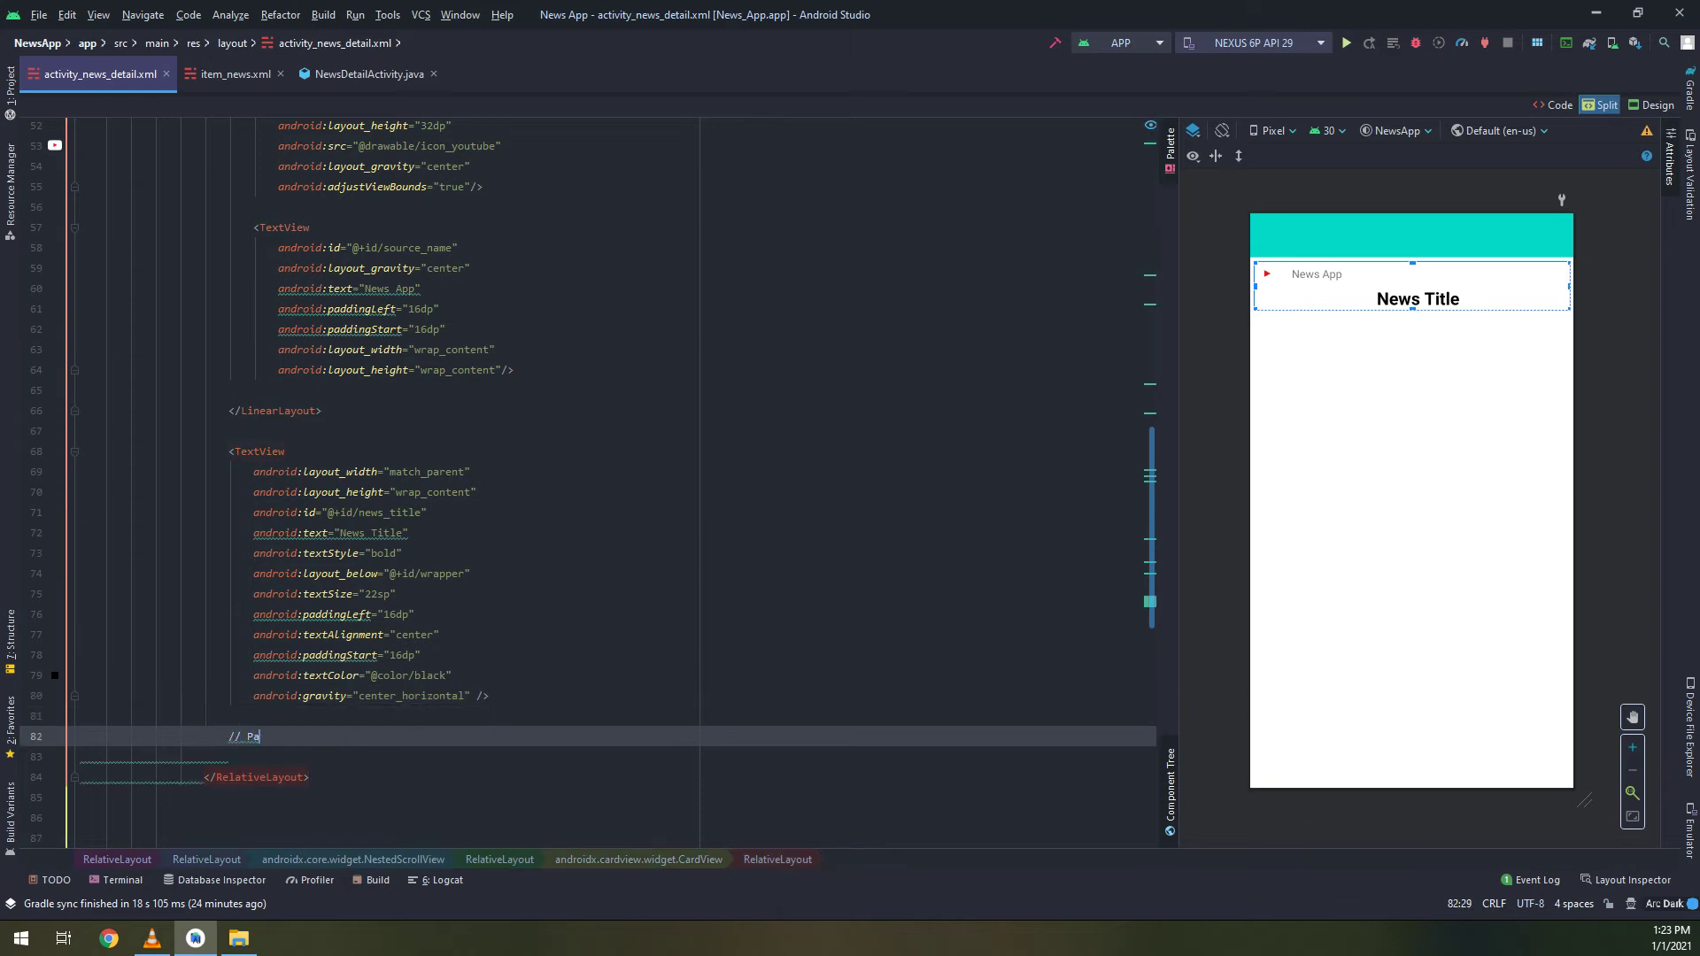
key("BackSpace")
key("BackSpace")
key("BackSpace")
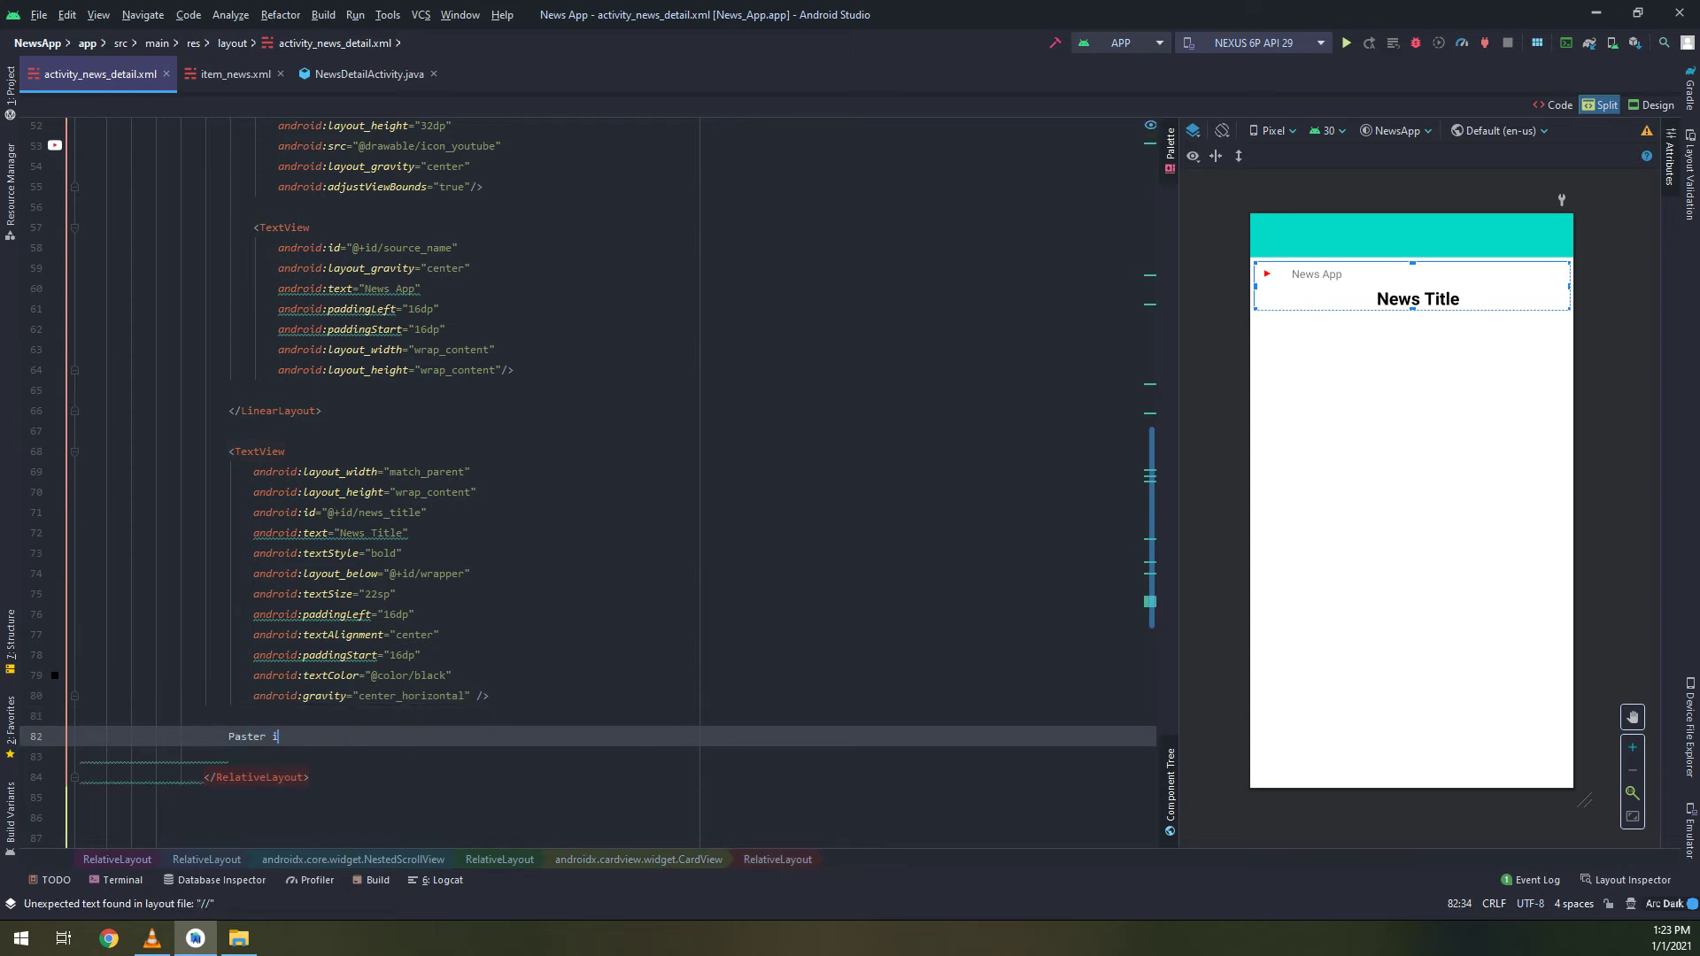
key("Return")
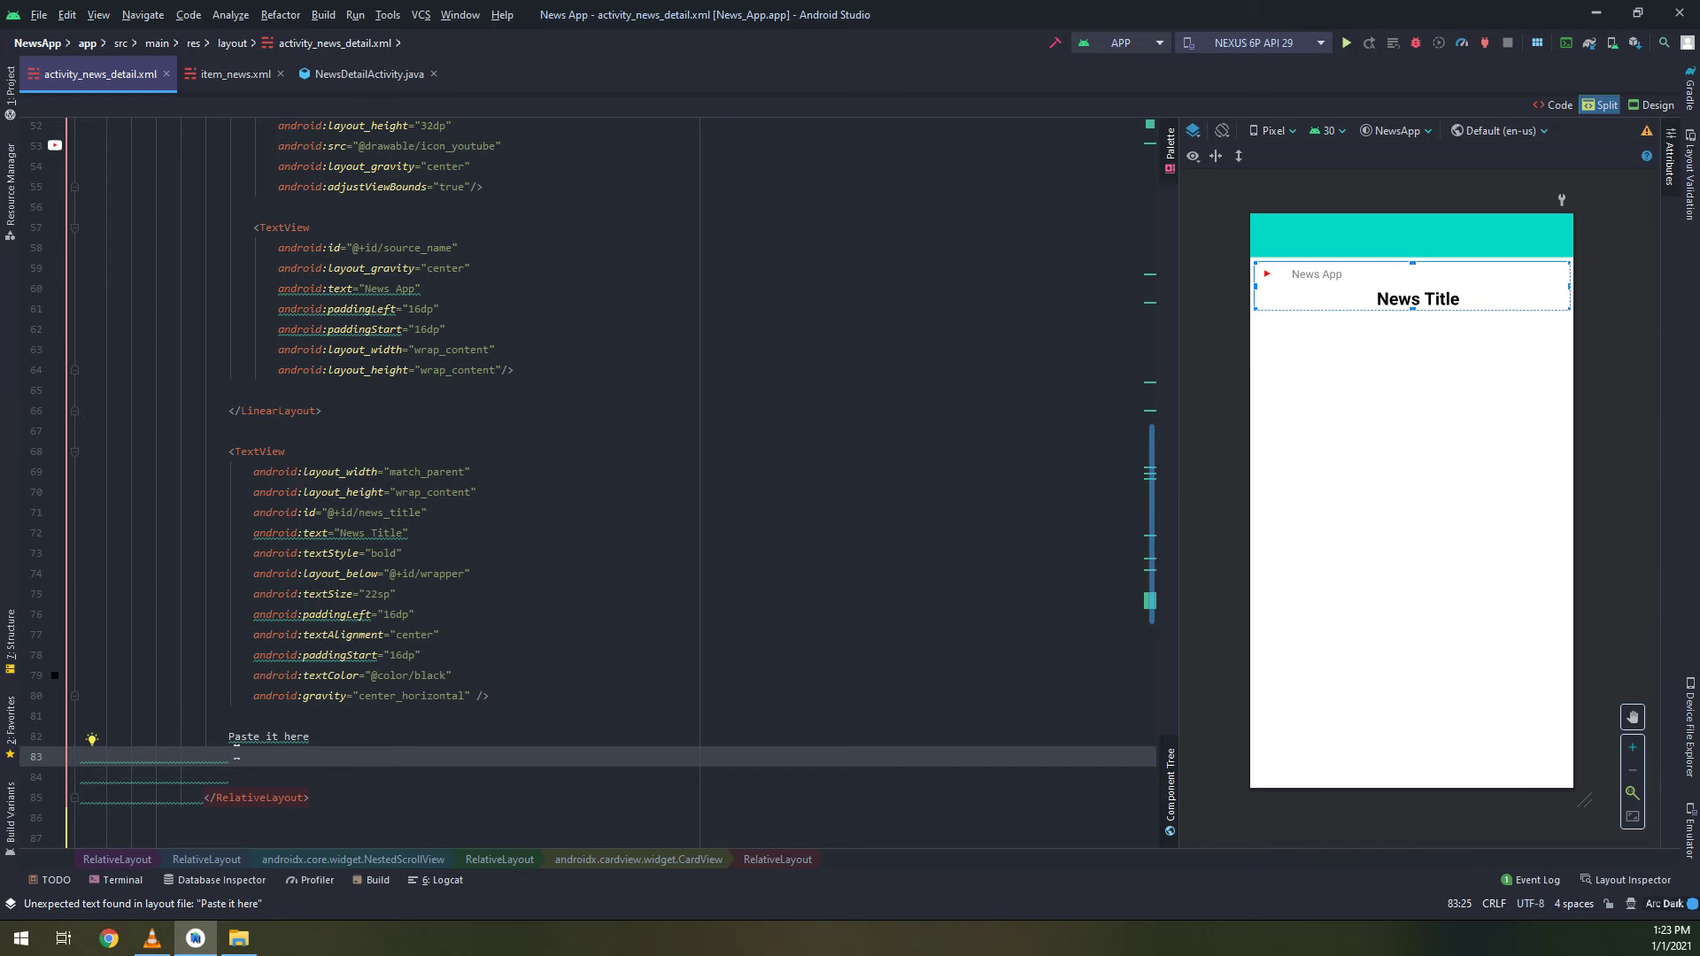
right_click(236, 756)
left_click(342, 445)
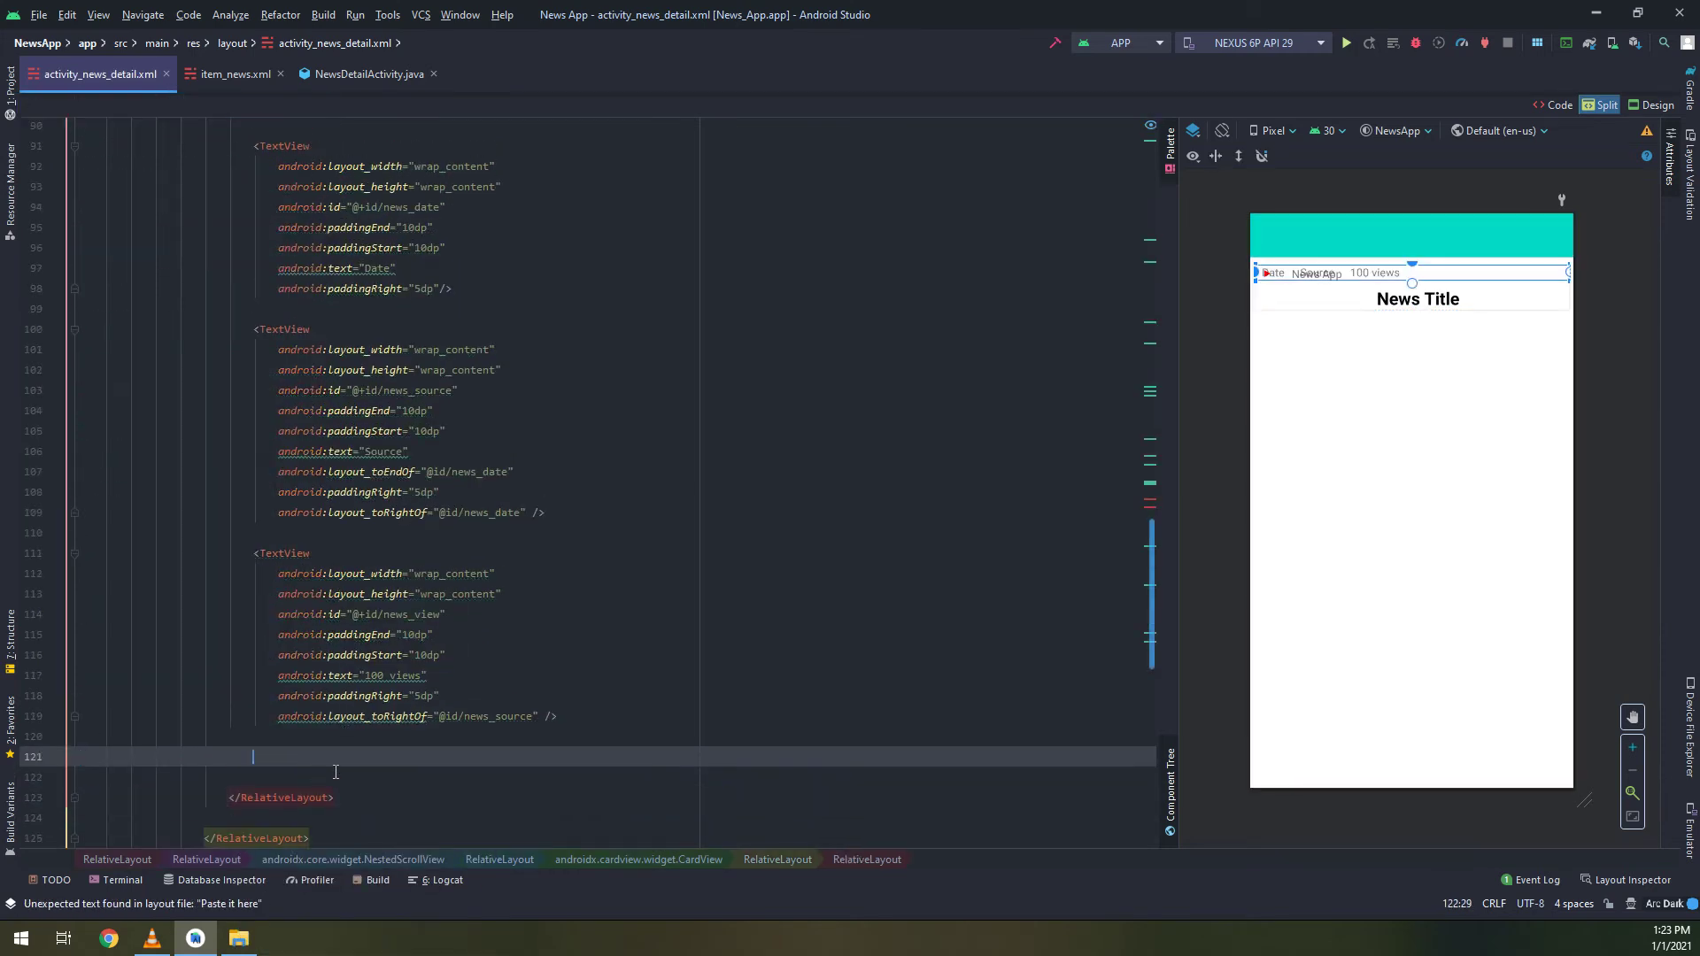
scroll(334, 771, "up", 6)
left_click_drag(309, 349, 198, 349)
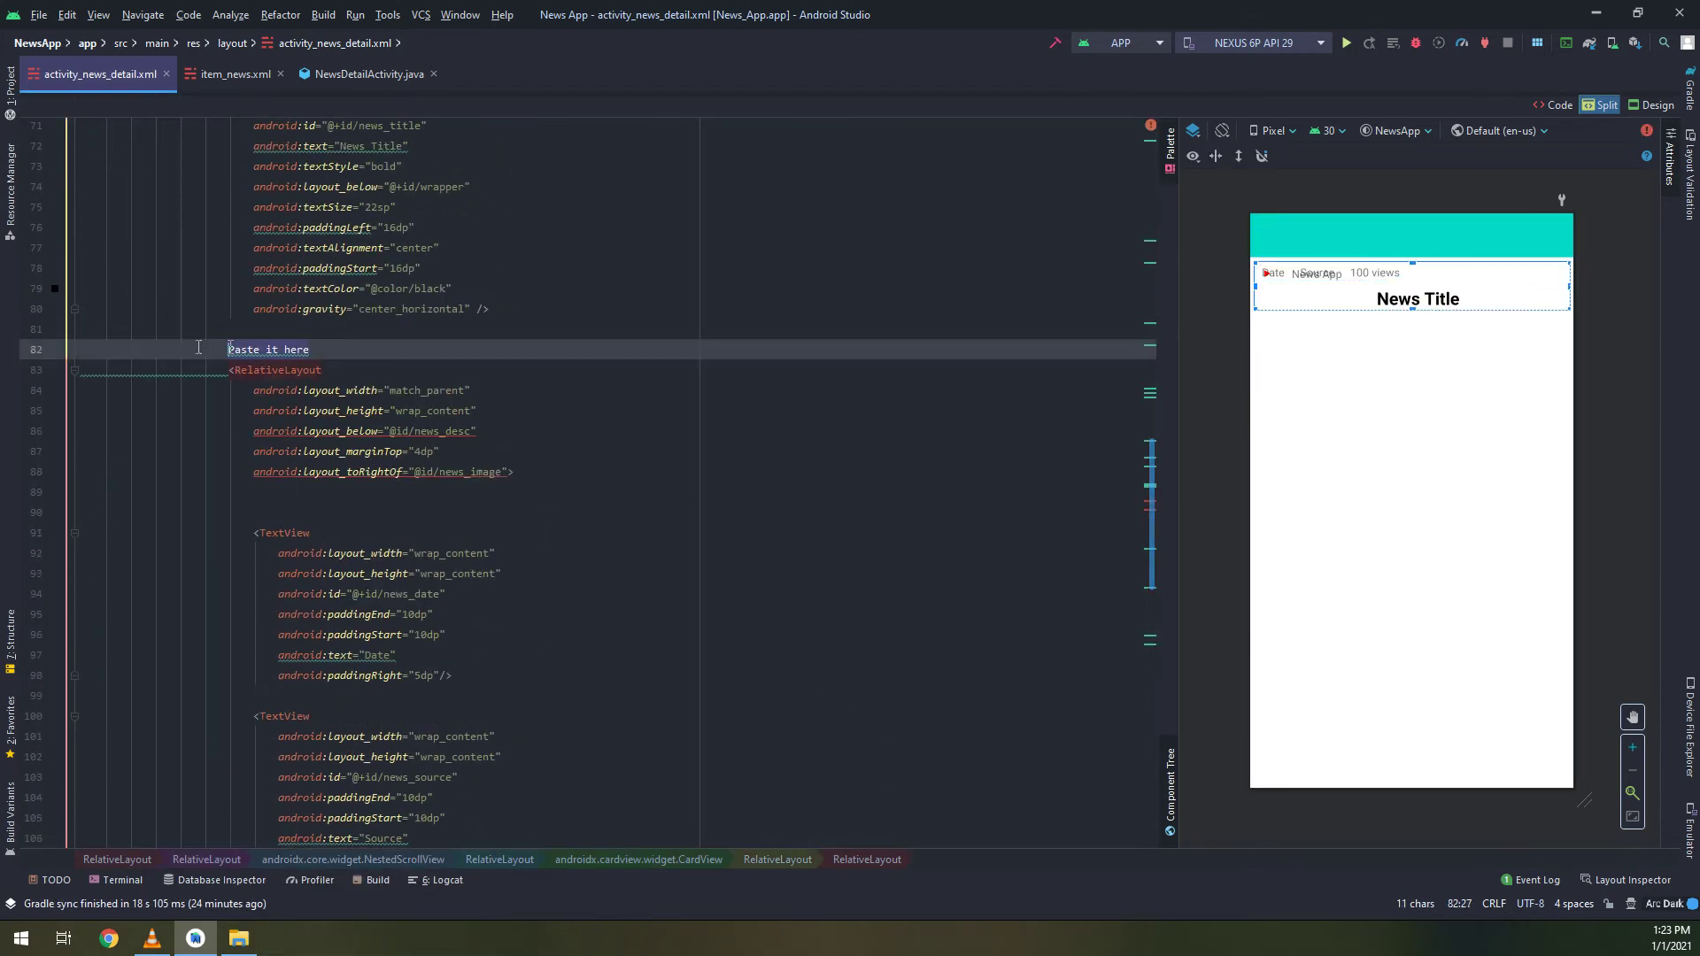
Delete the placeholder comment and the Source TextView from the pasted row.
key("BackSpace")
key("BackSpace")
scroll(569, 360, "up", 2)
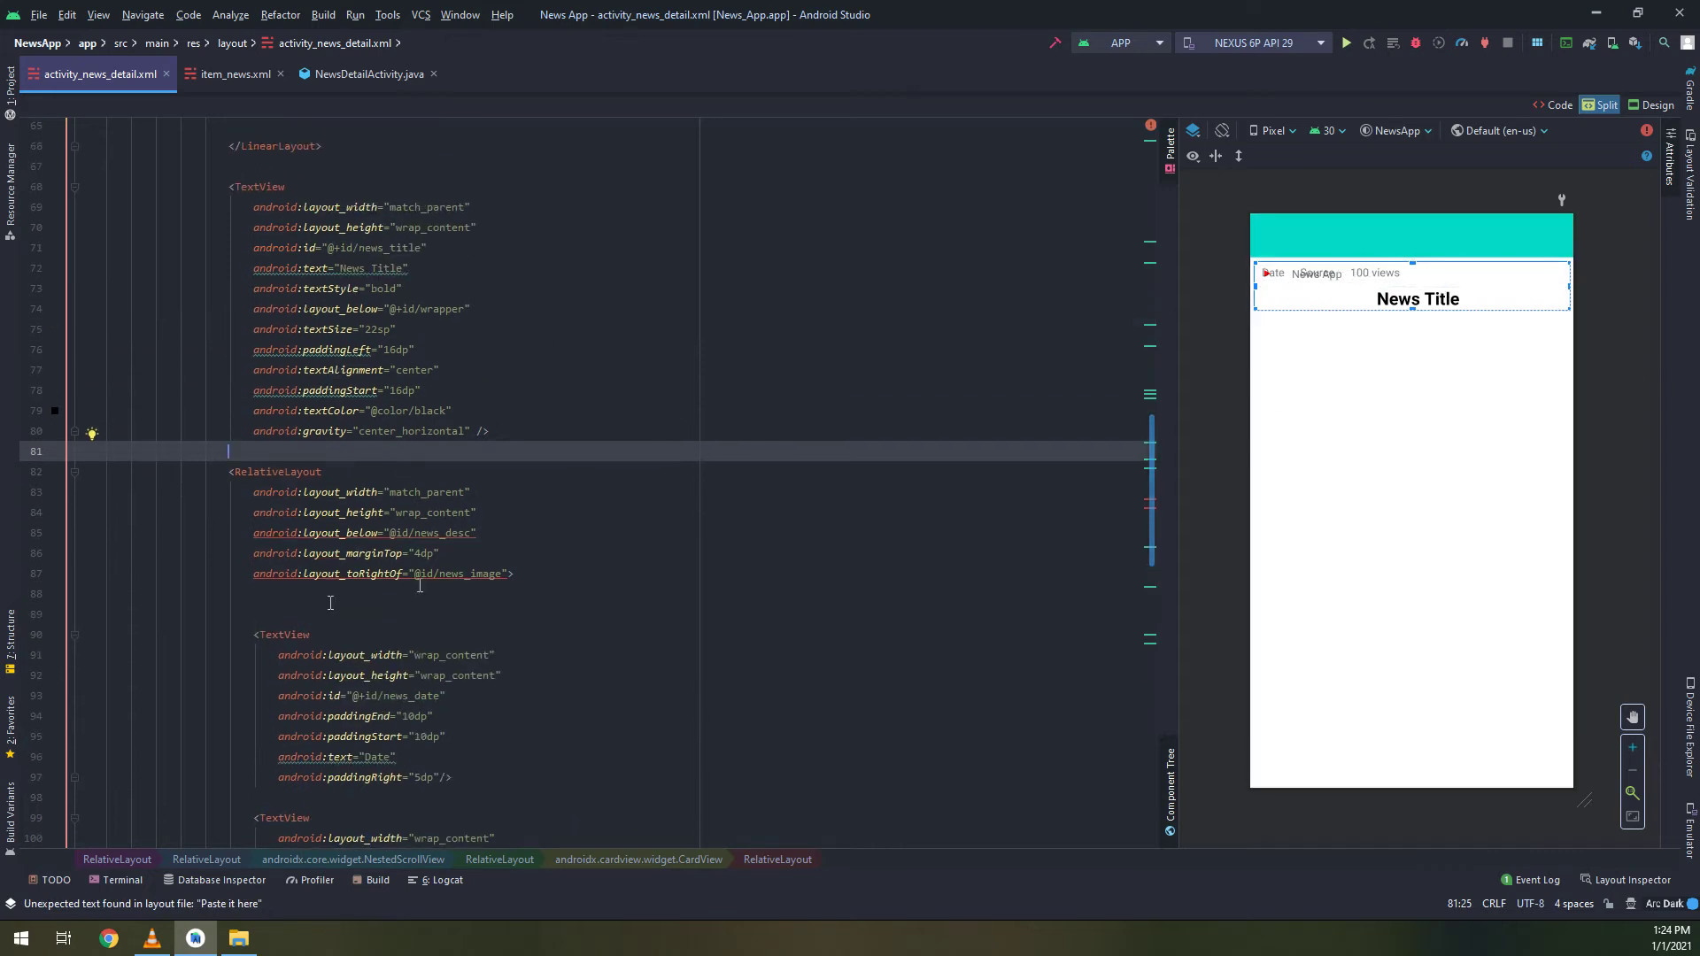
scroll(545, 638, "down", 7)
left_click_drag(545, 574, 194, 404)
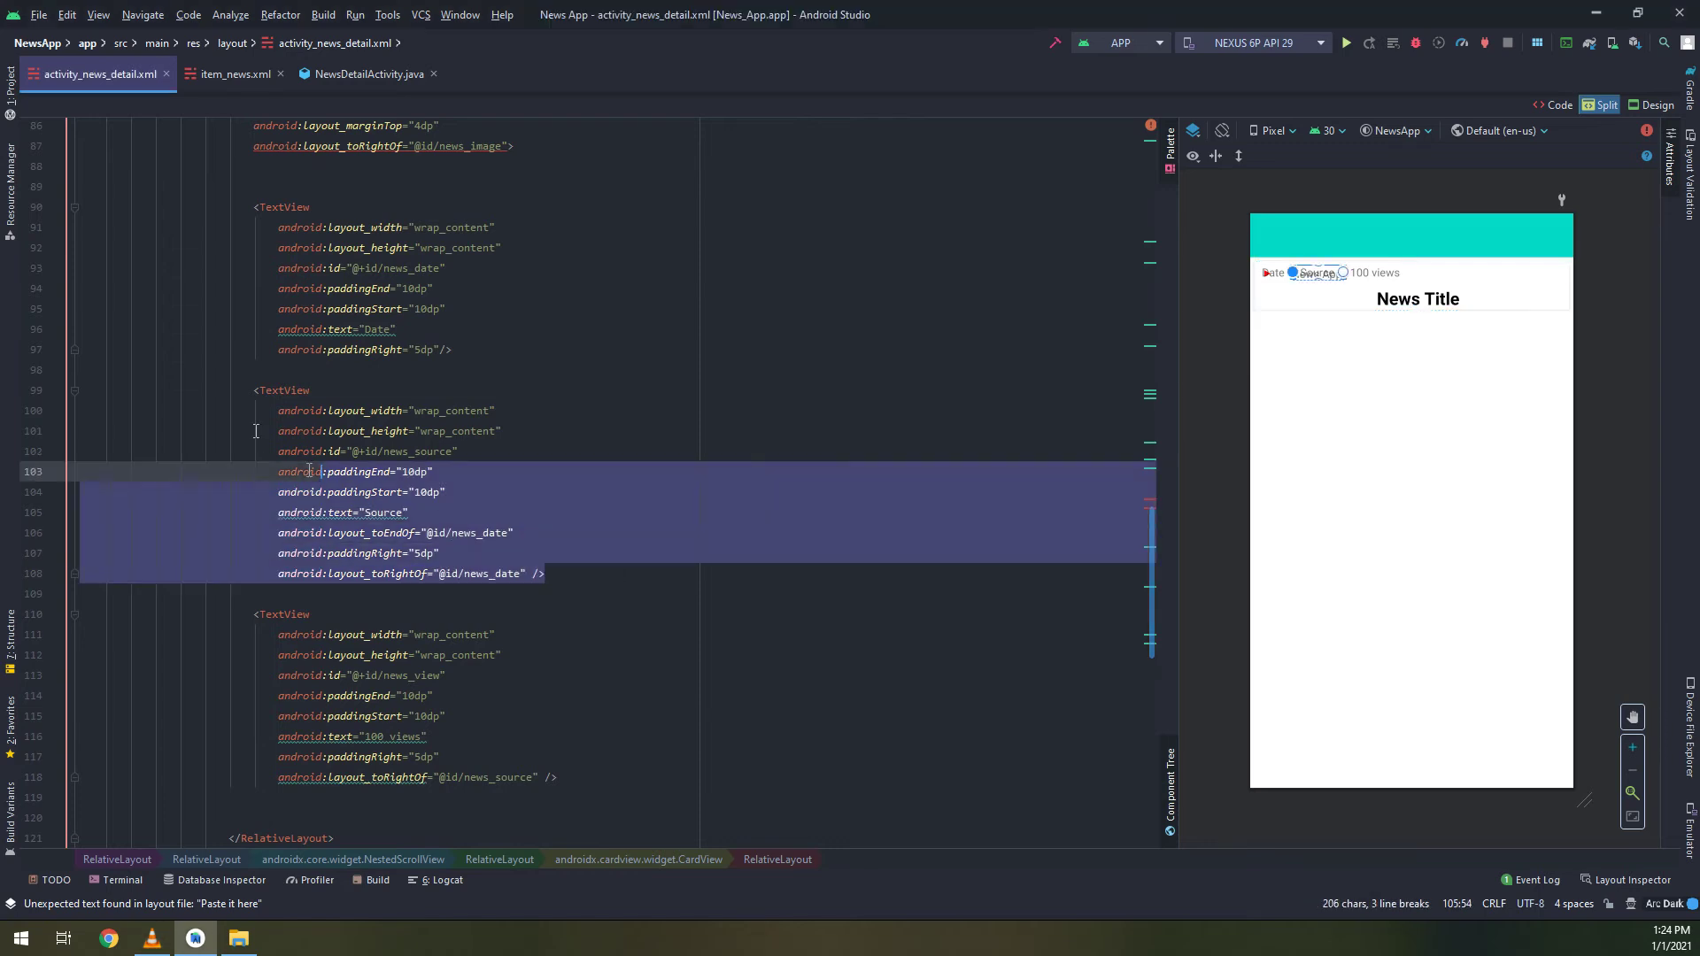
key("BackSpace")
key("BackSpace")
key("BackSpace")
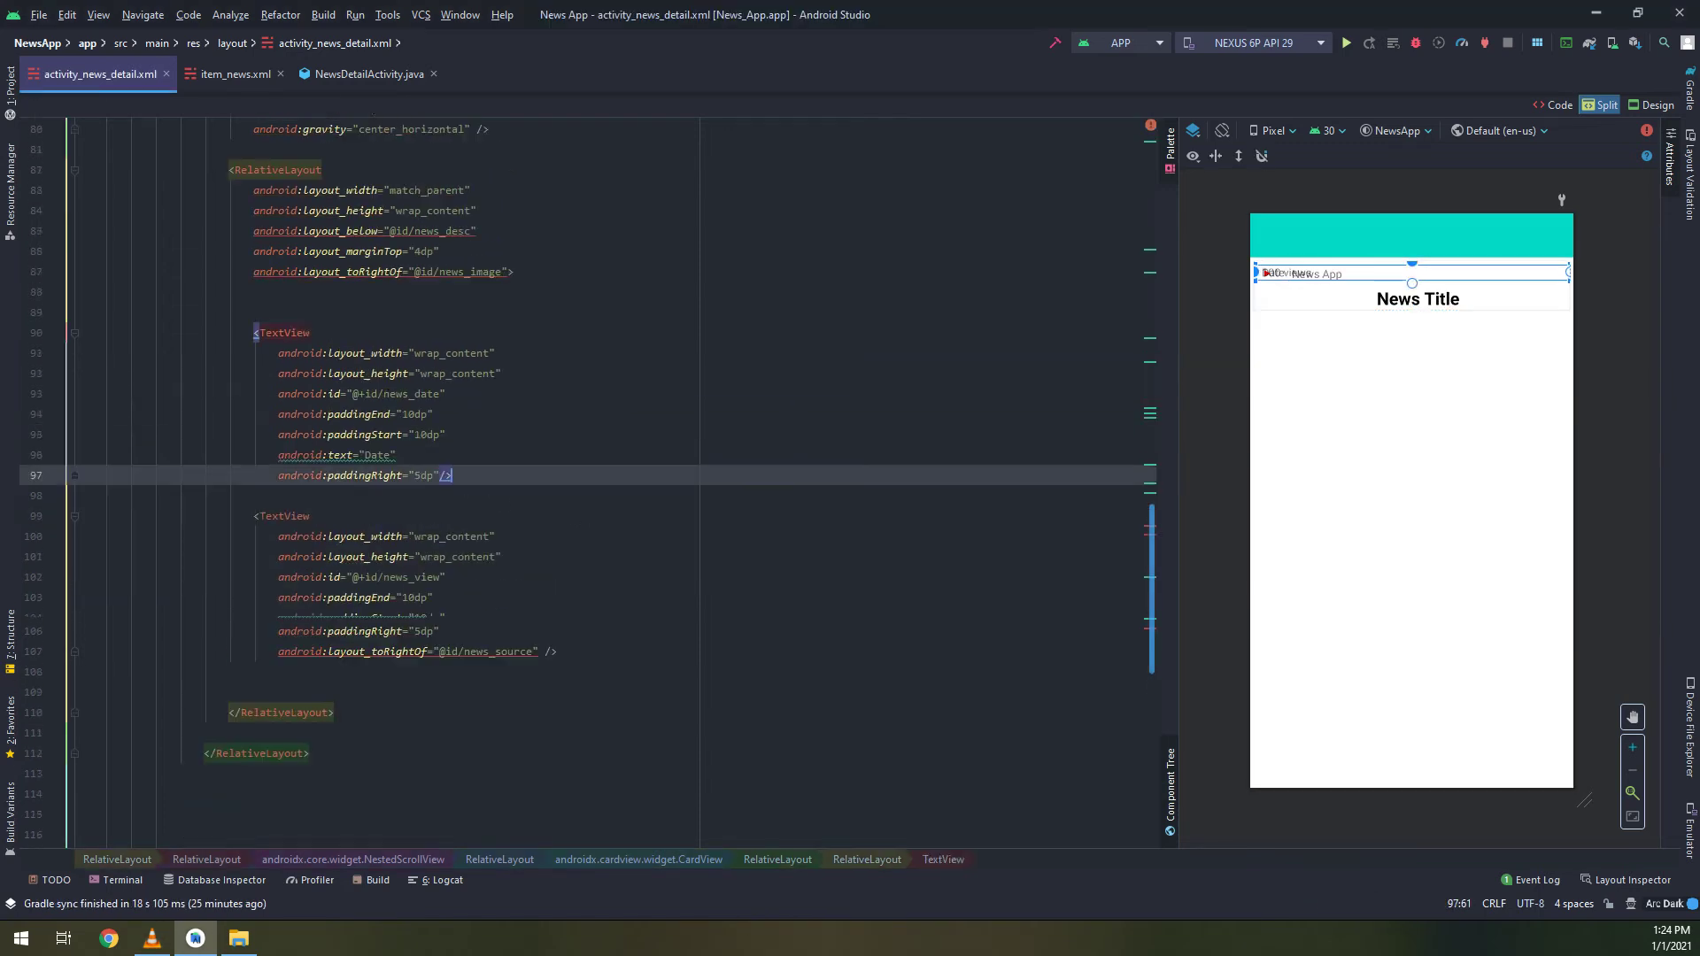
scroll(585, 465, "up", 3)
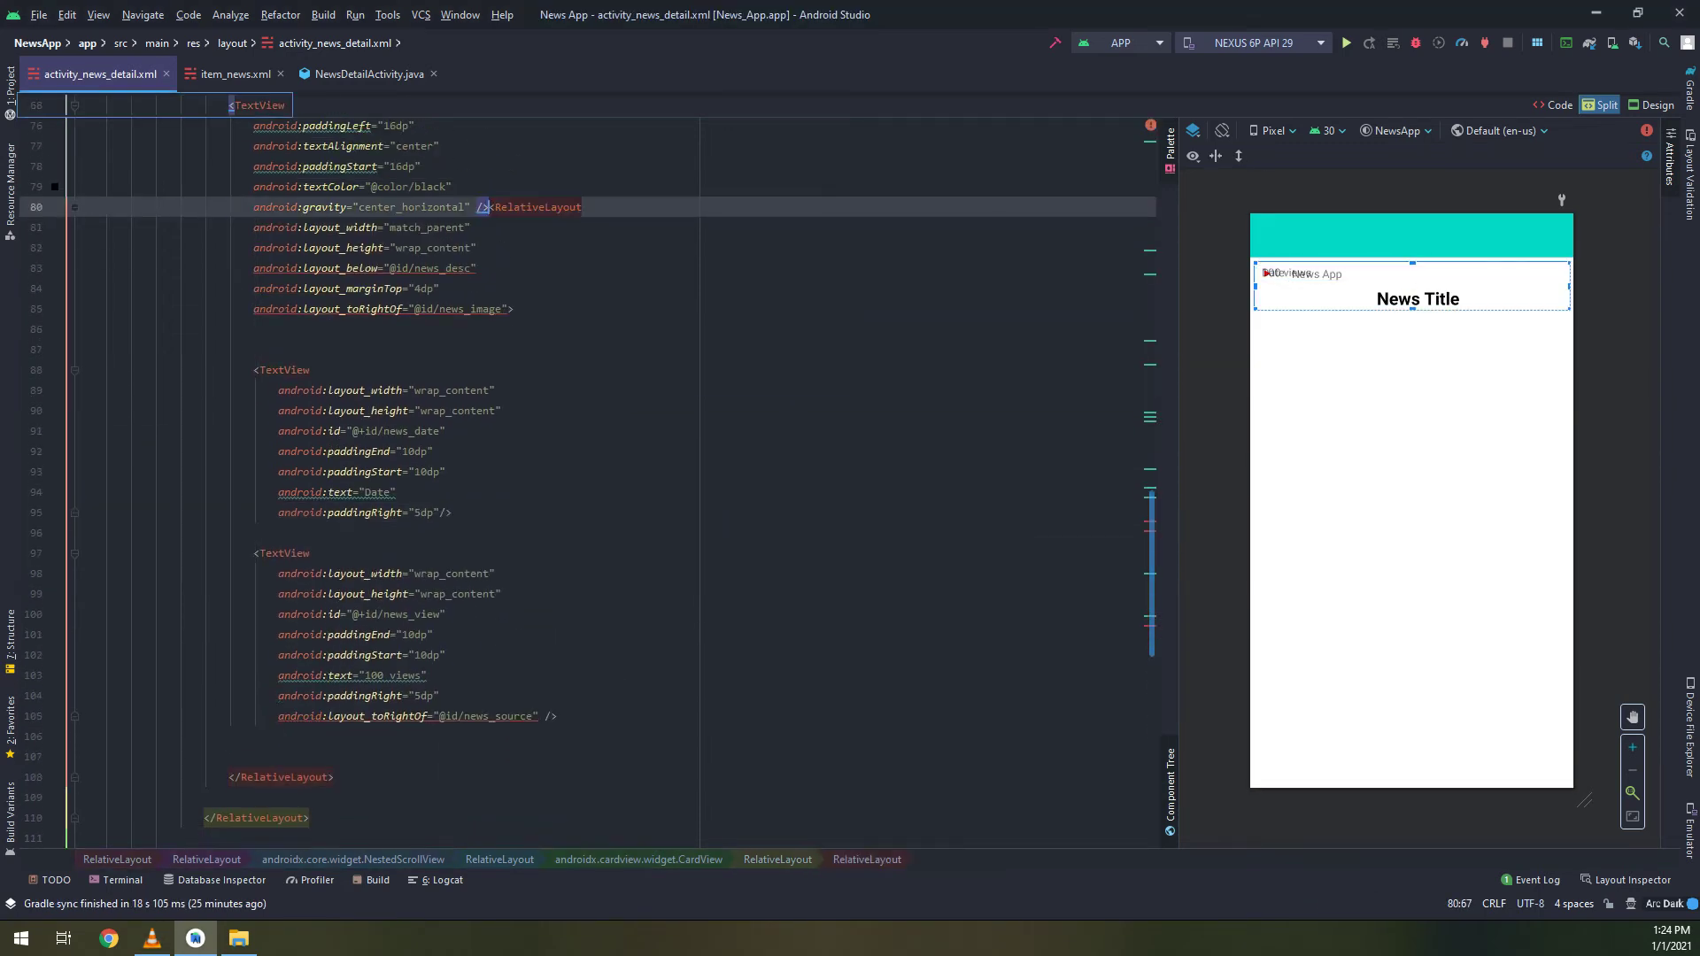
left_click(228, 247)
key("Return")
scroll(353, 306, "down", 1)
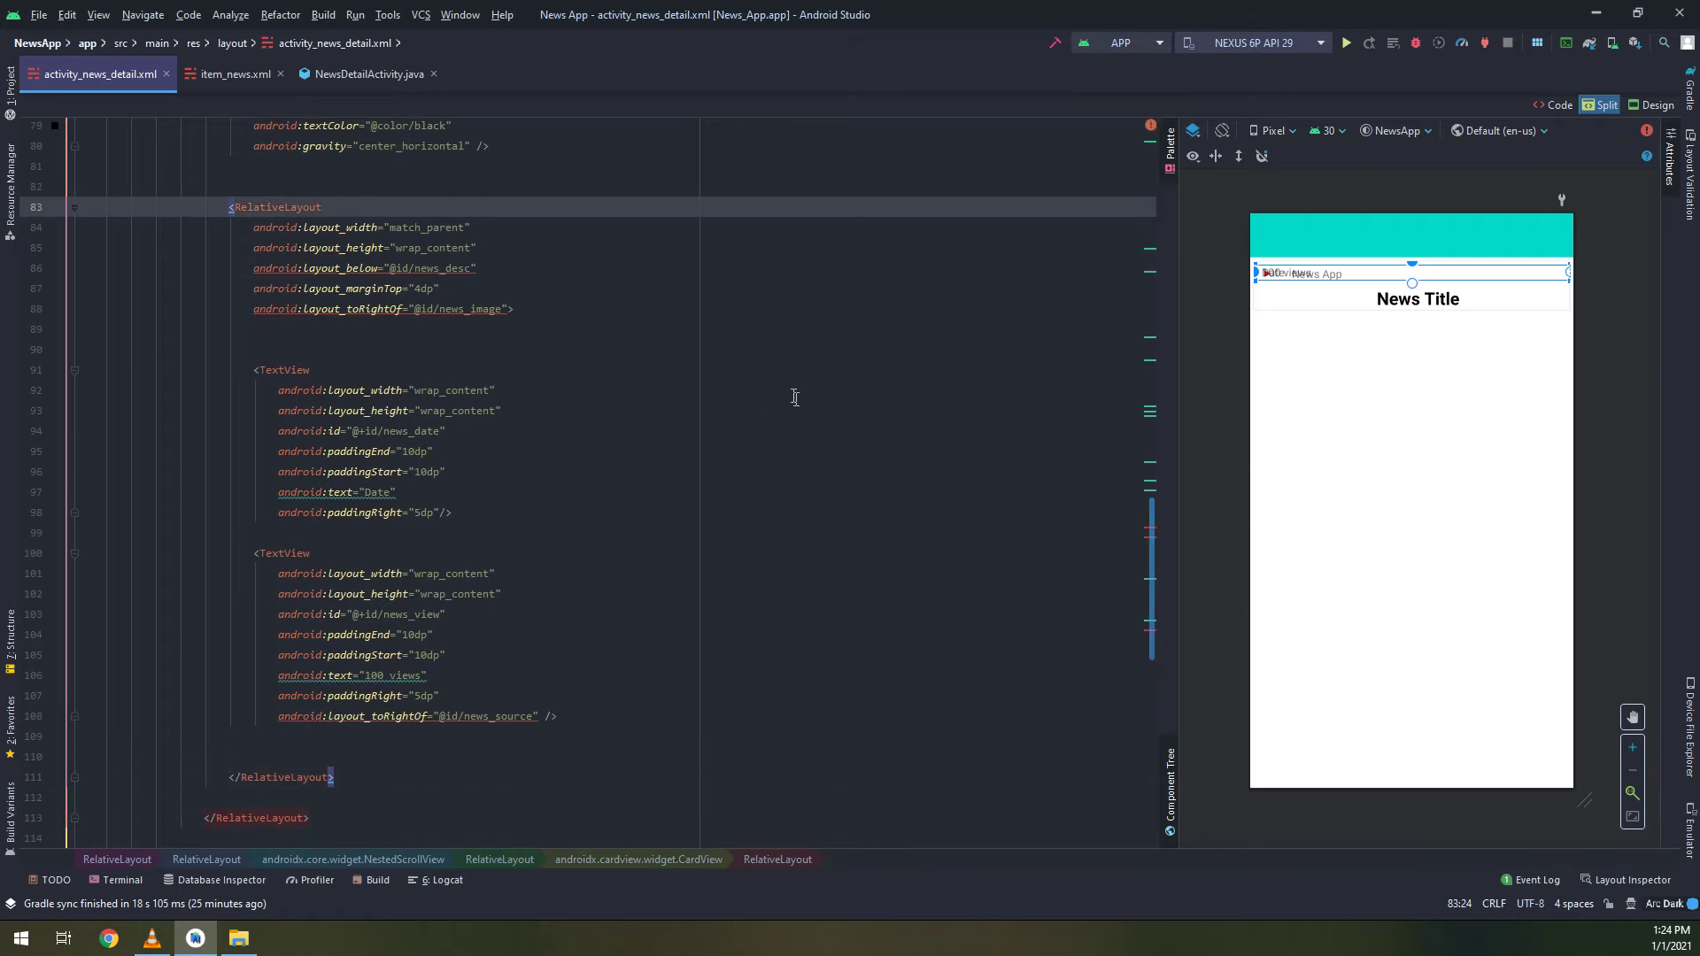
scroll(795, 398, "up", 3, "ctrl")
scroll(581, 277, "down", 1)
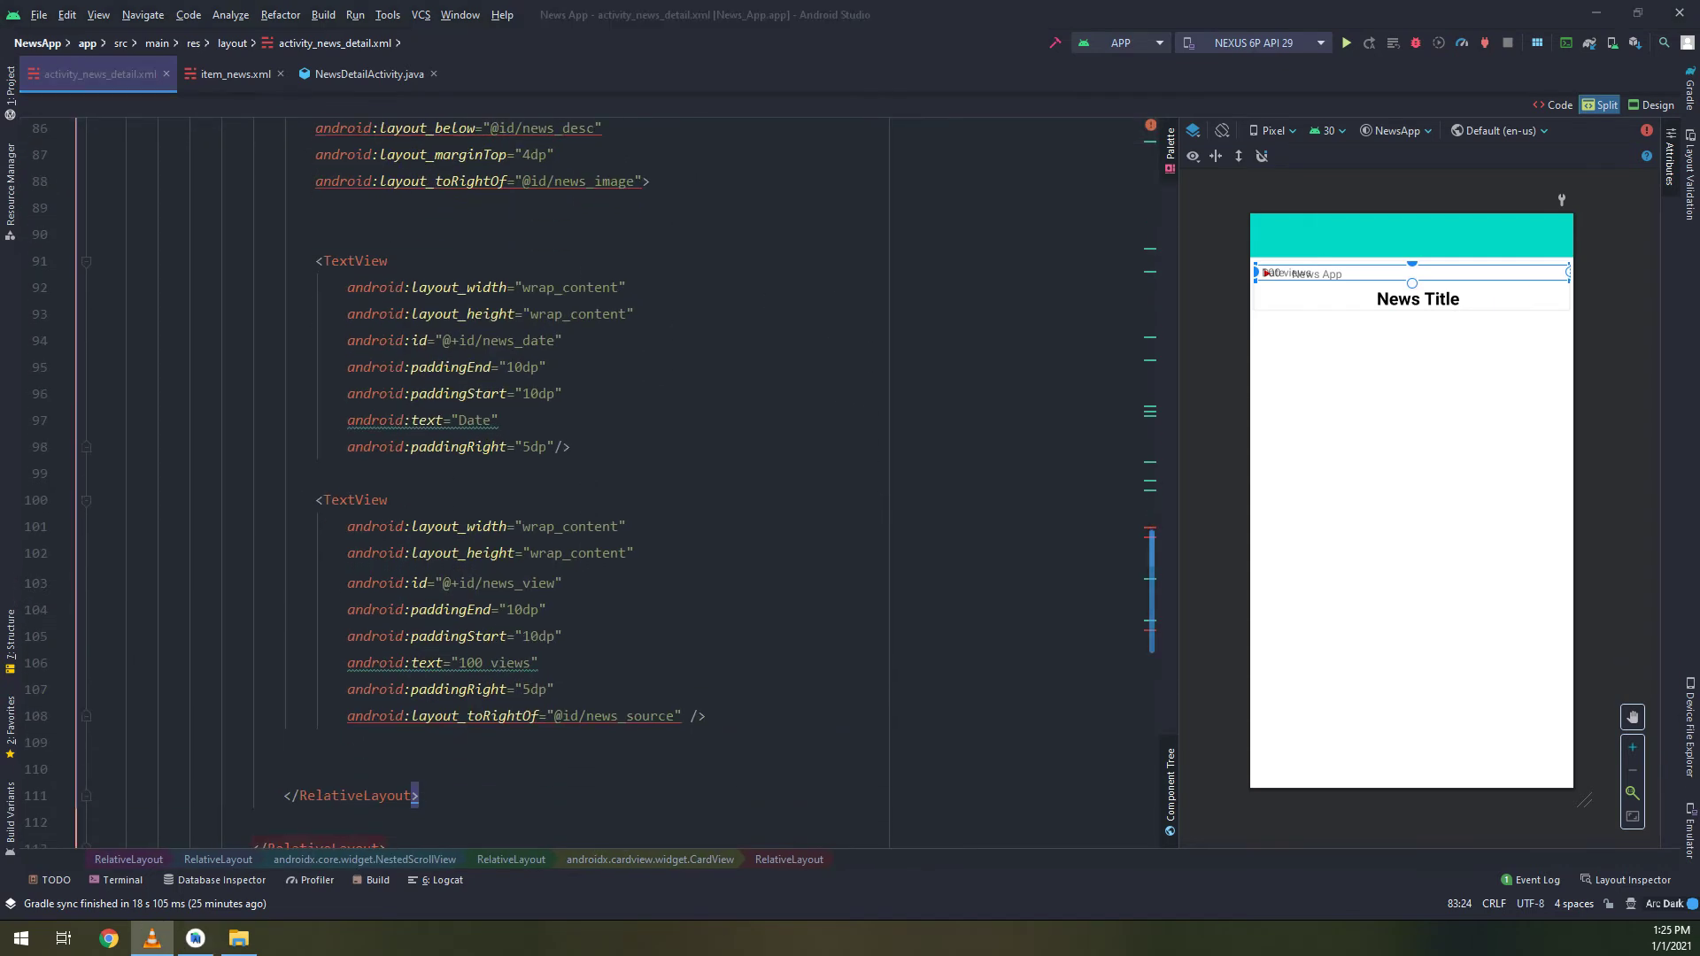
scroll(581, 276, "up", 2)
double_click(564, 253)
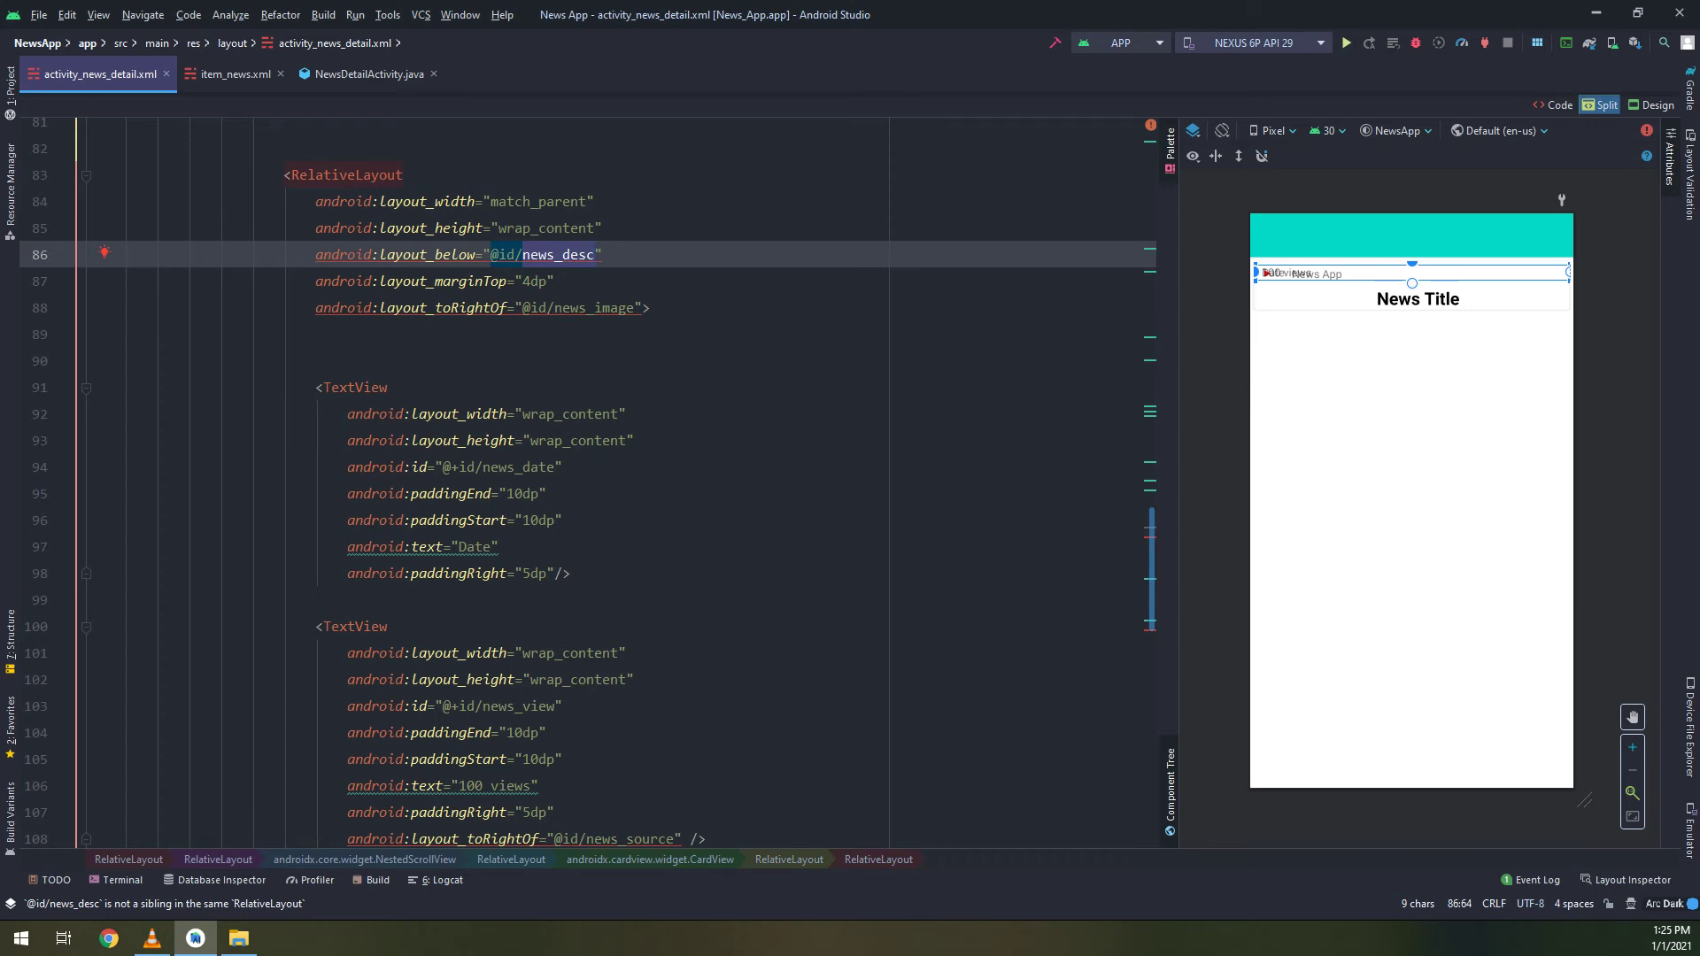
type("news_t")
Put the row below news_title, drop its toRightOf rule, and add 10dp paddingLeft.
key("Return")
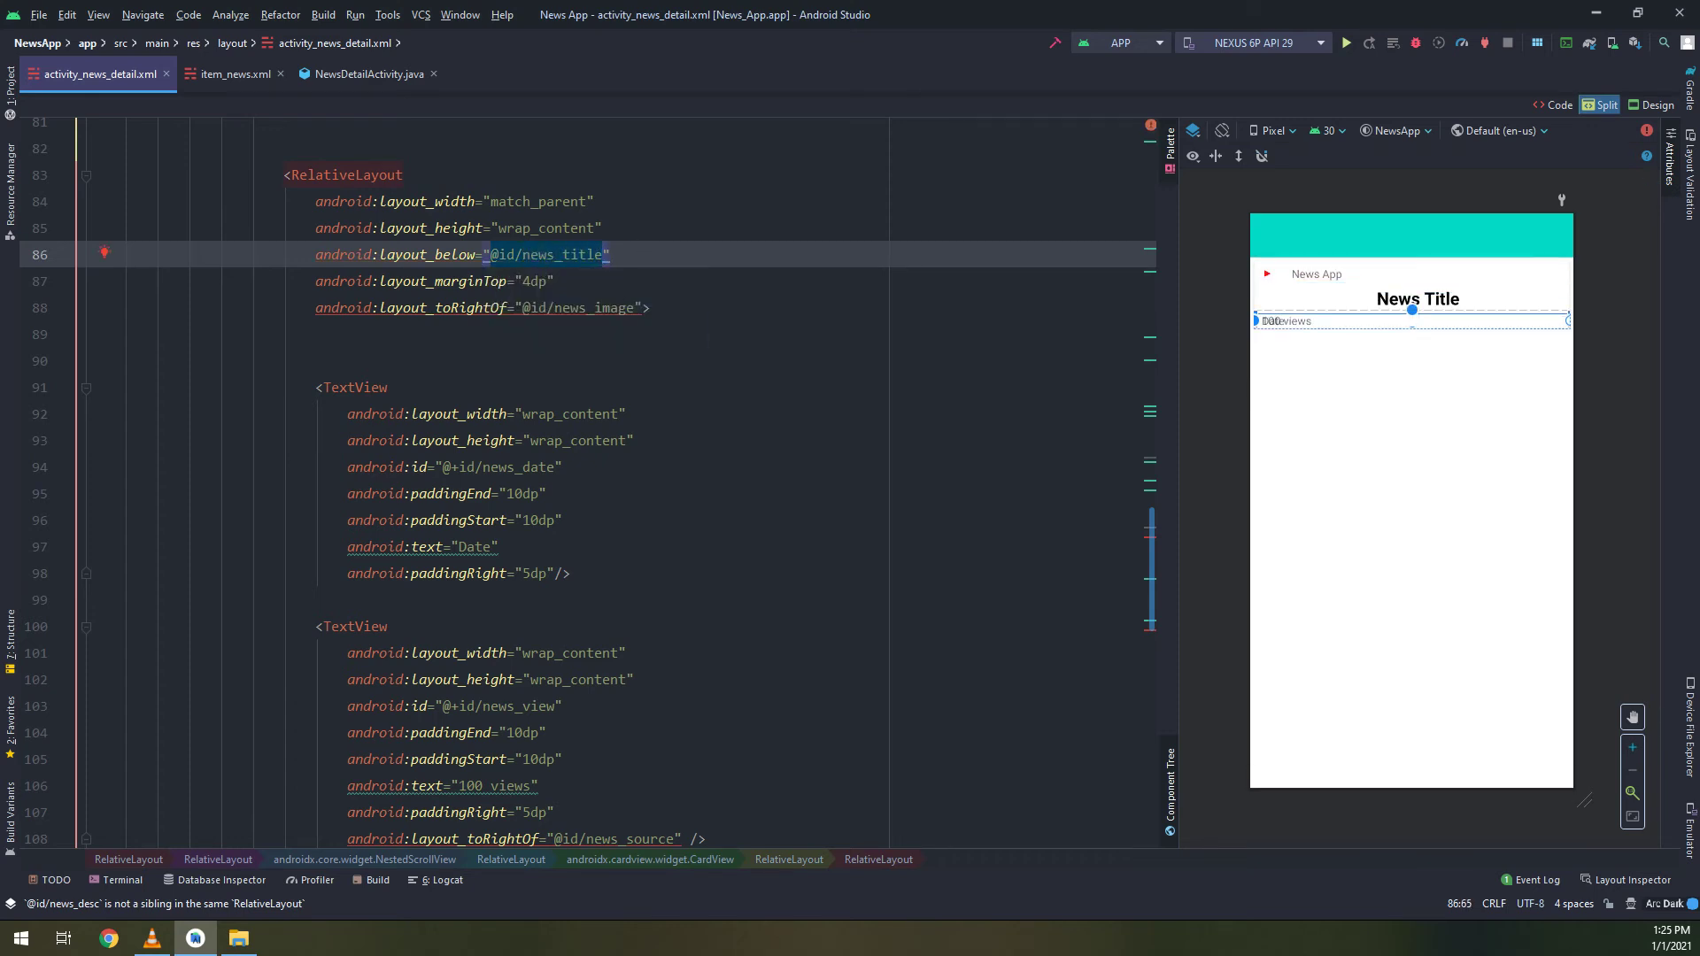
key("Down")
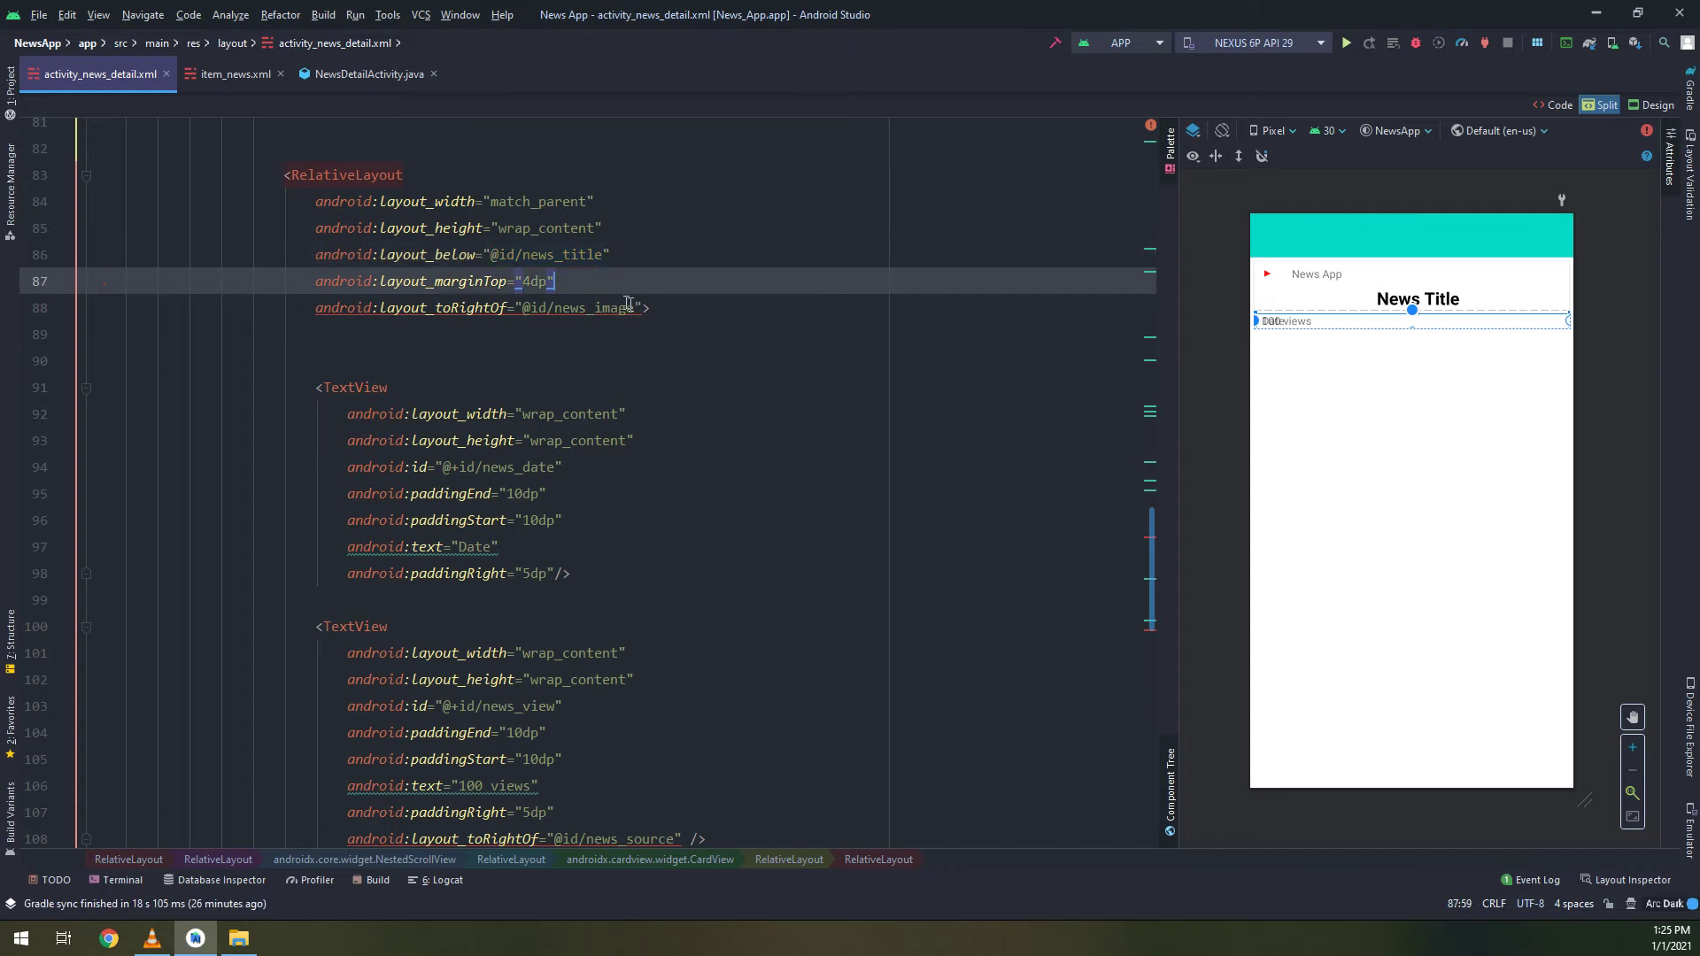
left_click_drag(638, 307, 316, 307)
key("BackSpace")
key("BackSpace")
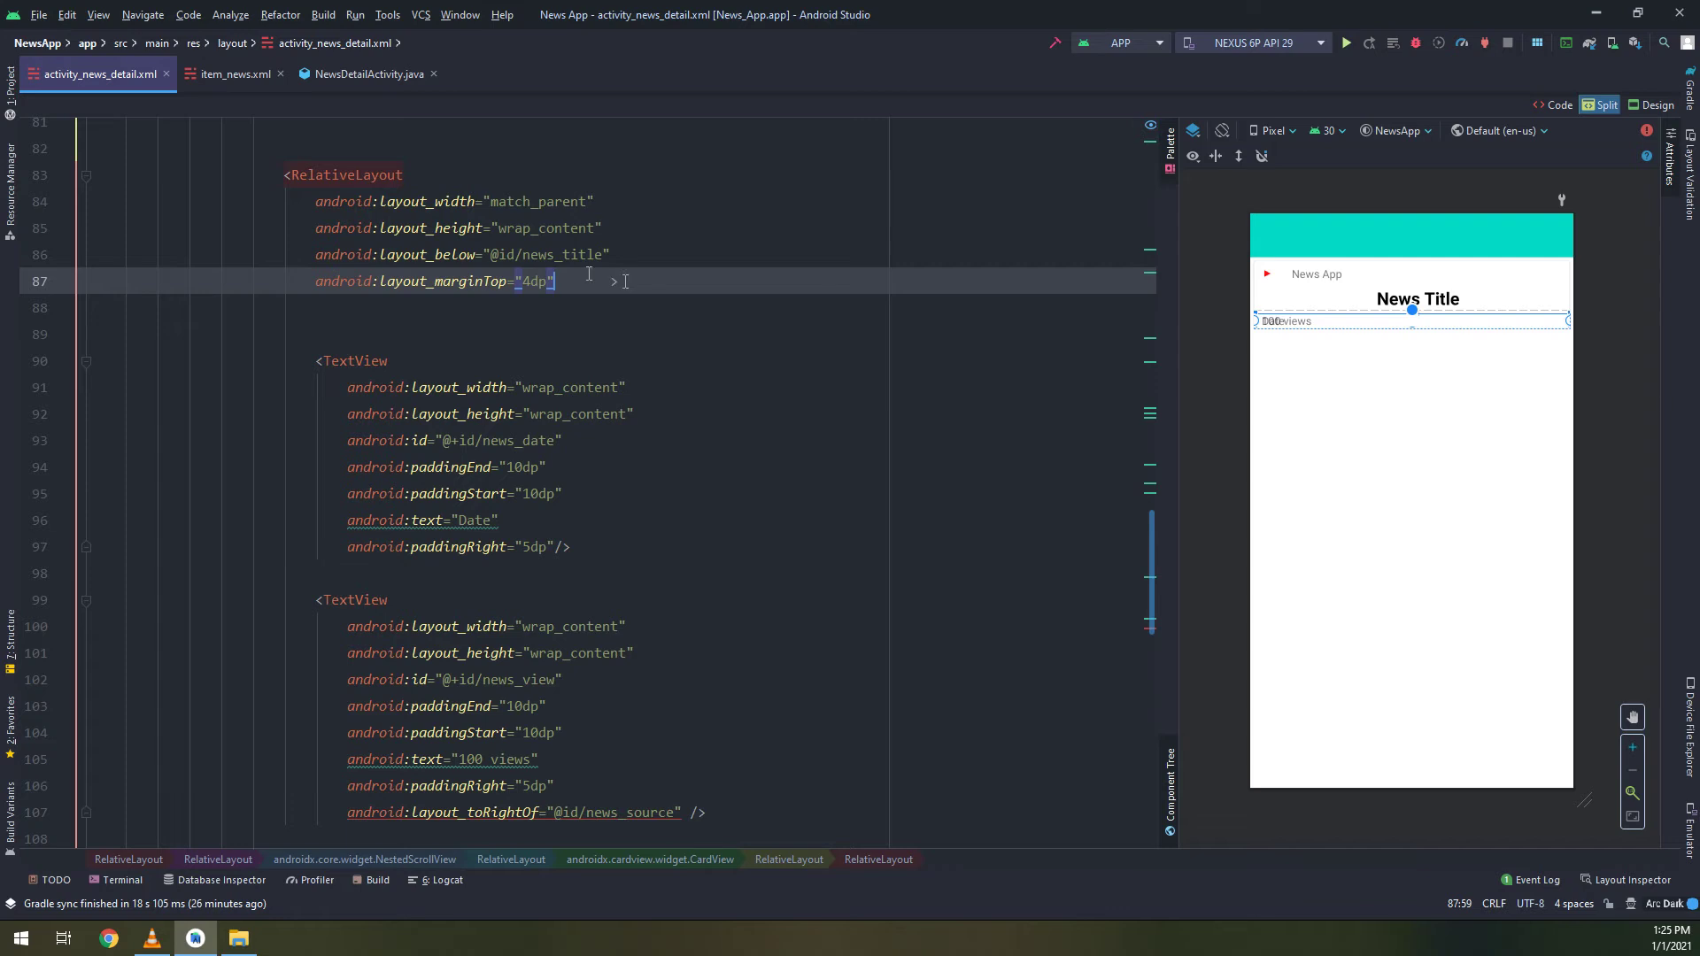
left_click(646, 252)
key("Return")
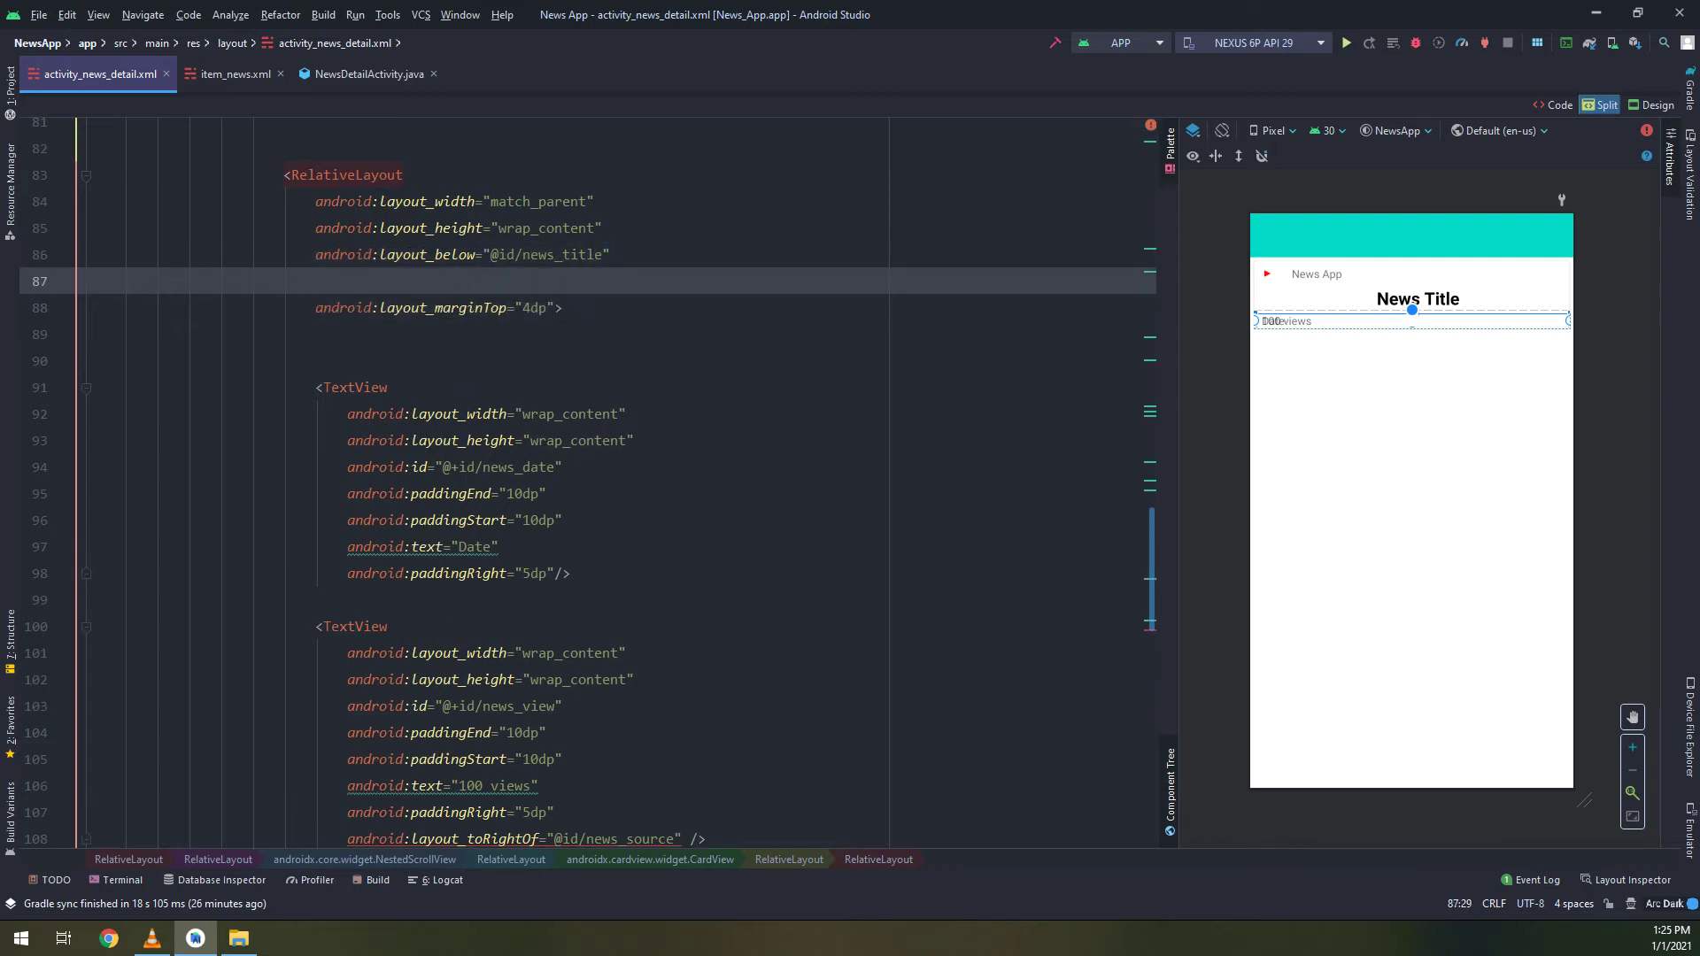
type("pdd")
key("BackSpace")
key("BackSpace")
type("ad")
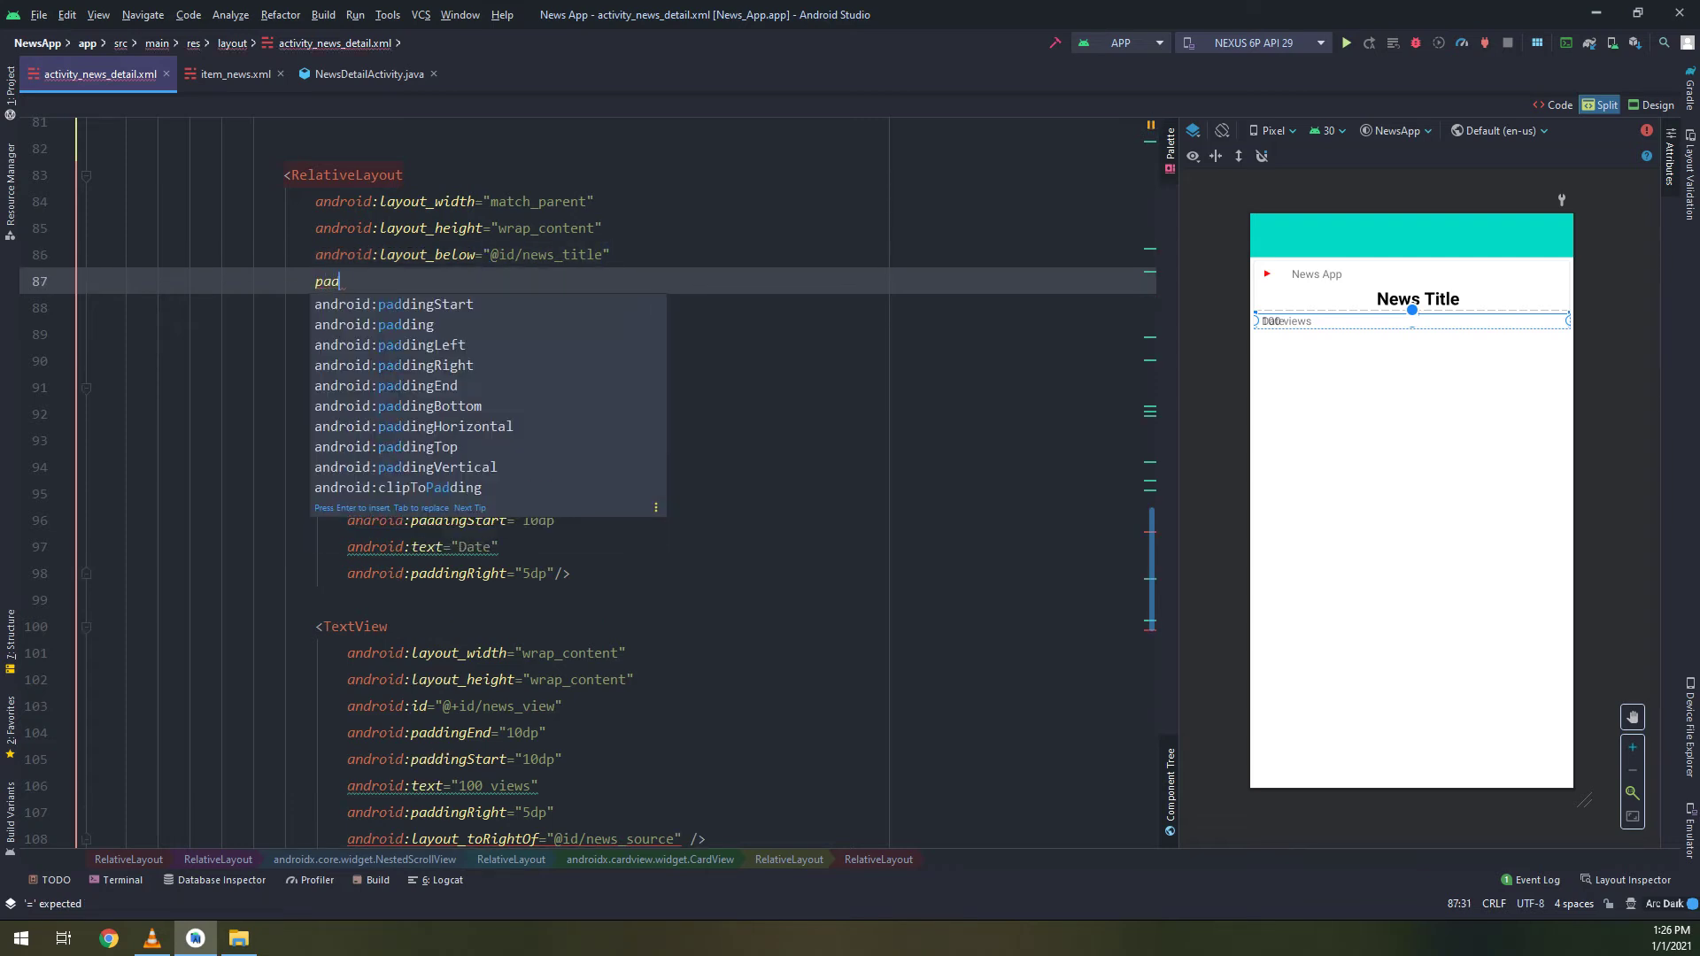
type("domgingL")
key("Return")
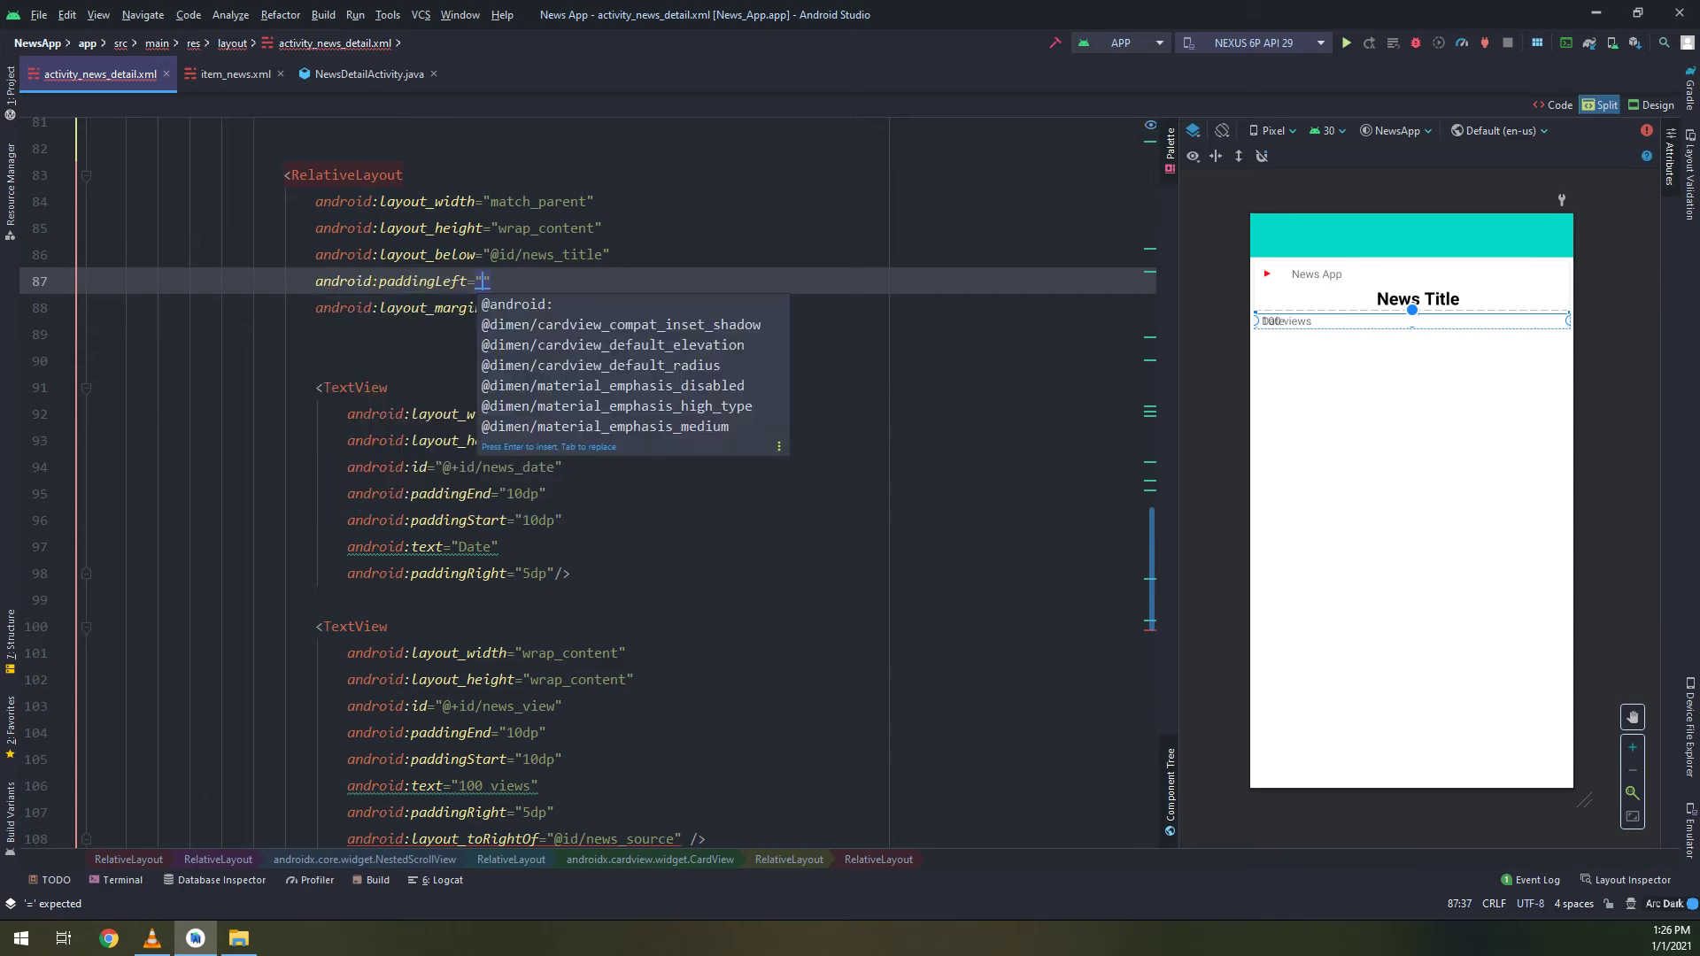
type("10dp")
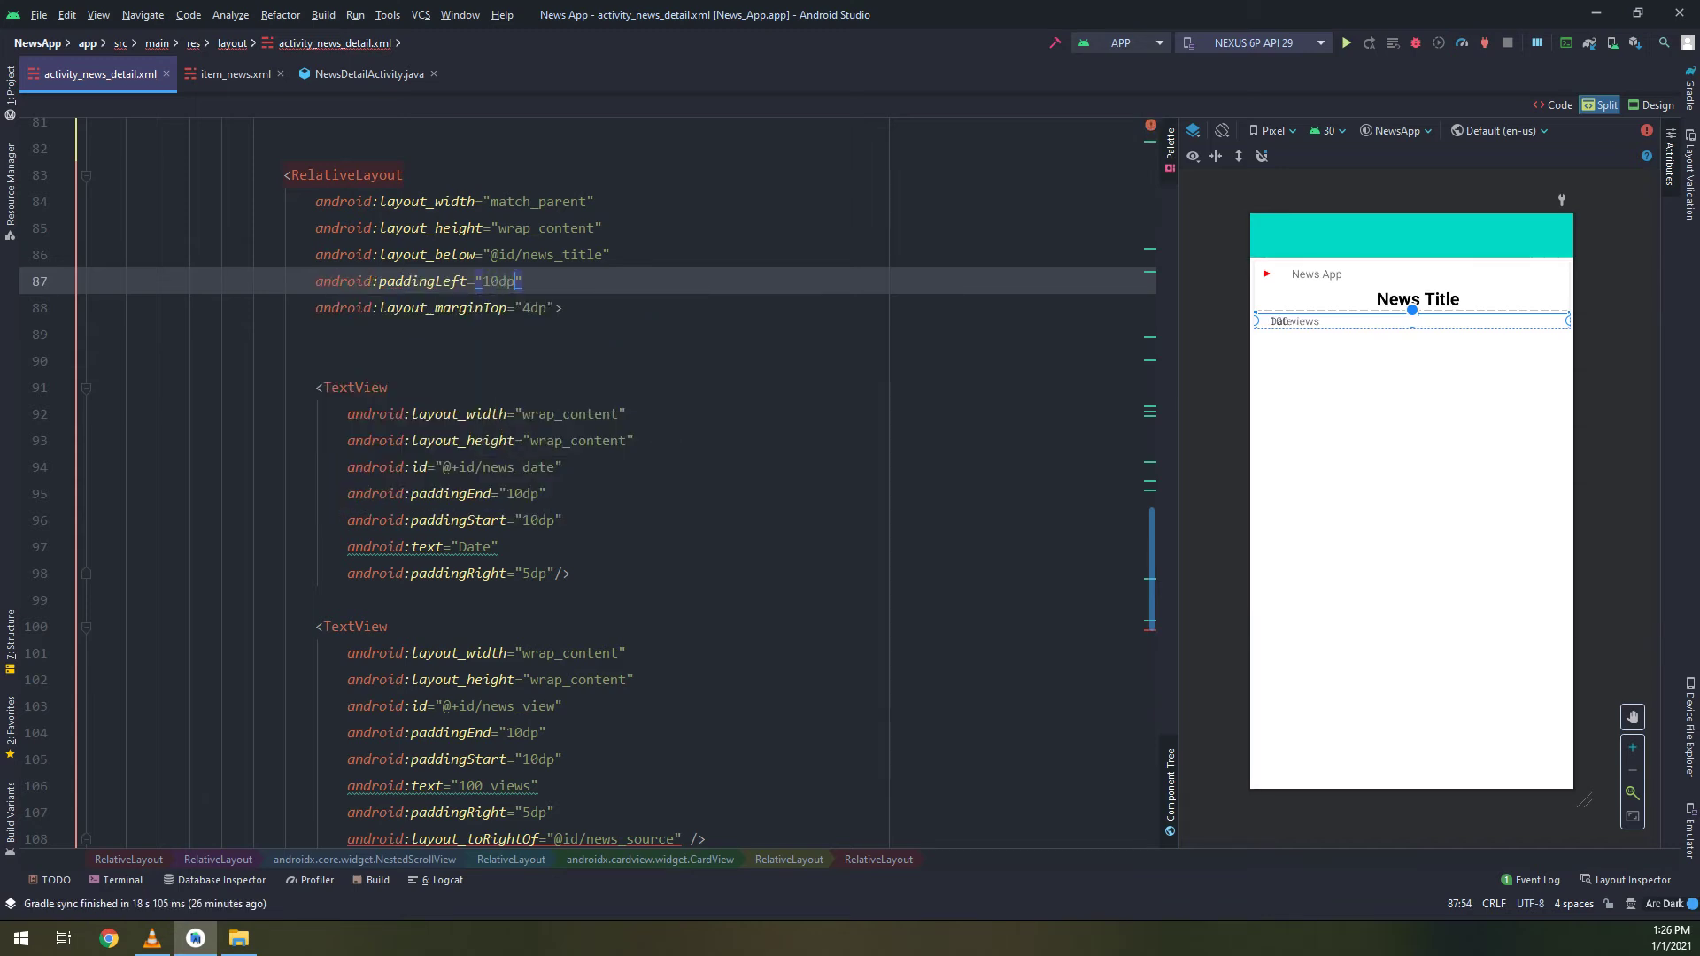
Review the Date label's padding lines, restoring them after a trial deletion.
left_click(662, 572)
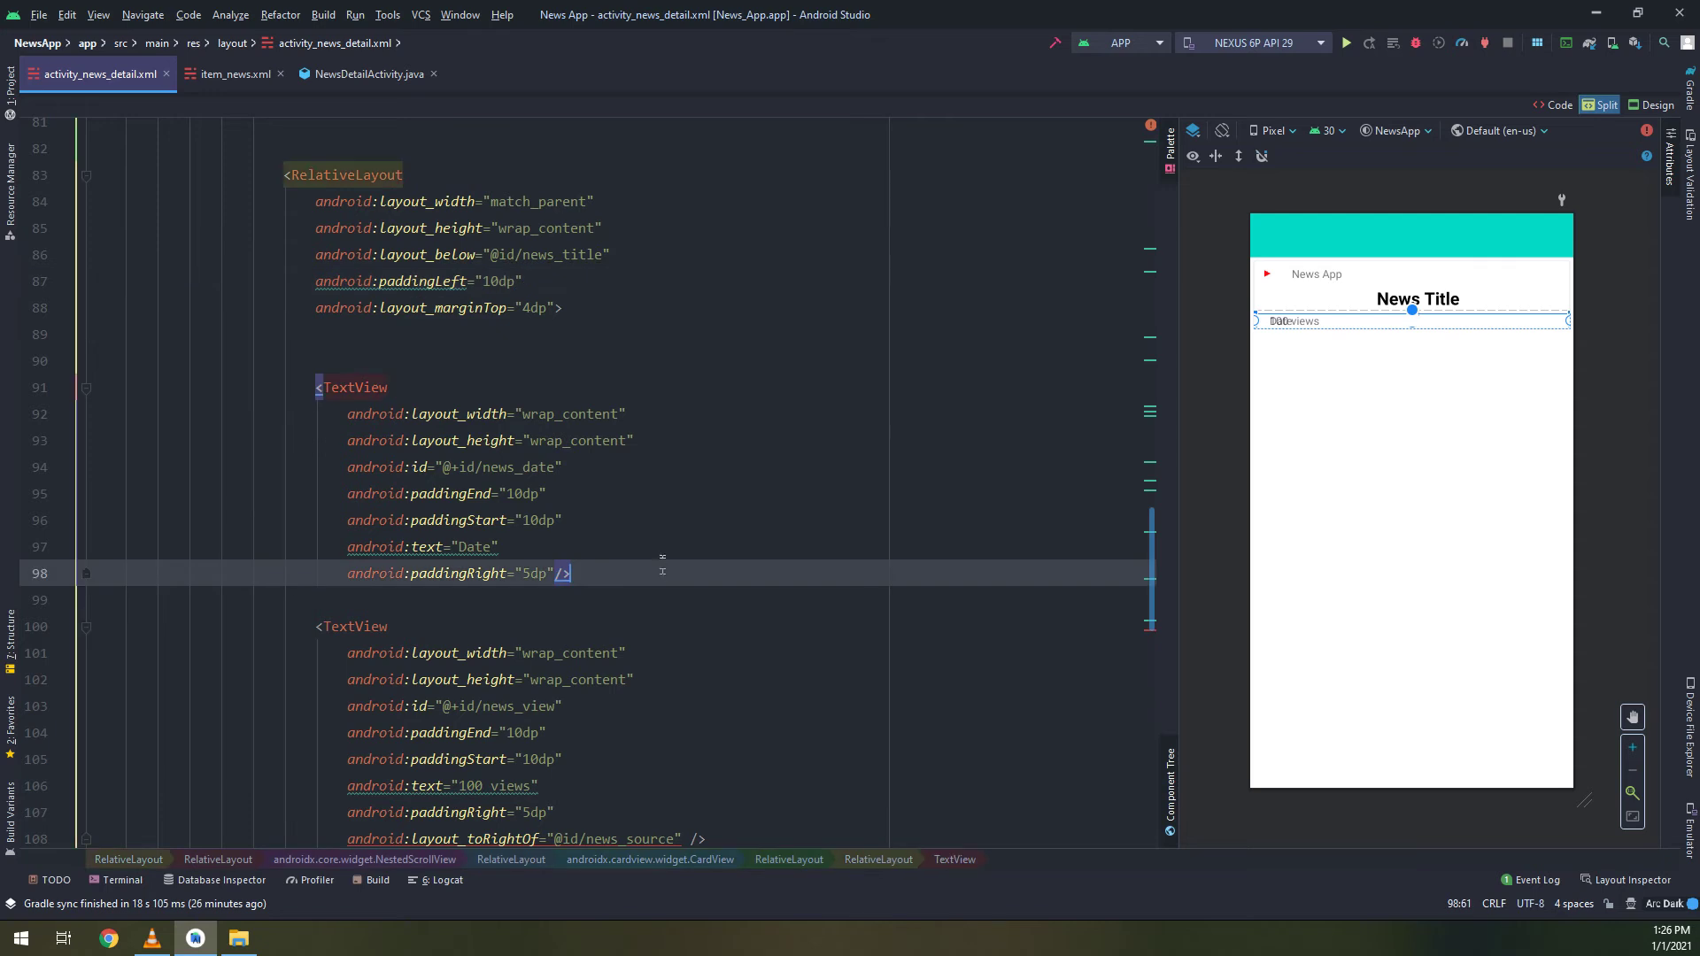
left_click(690, 439)
scroll(694, 431, "down", 1)
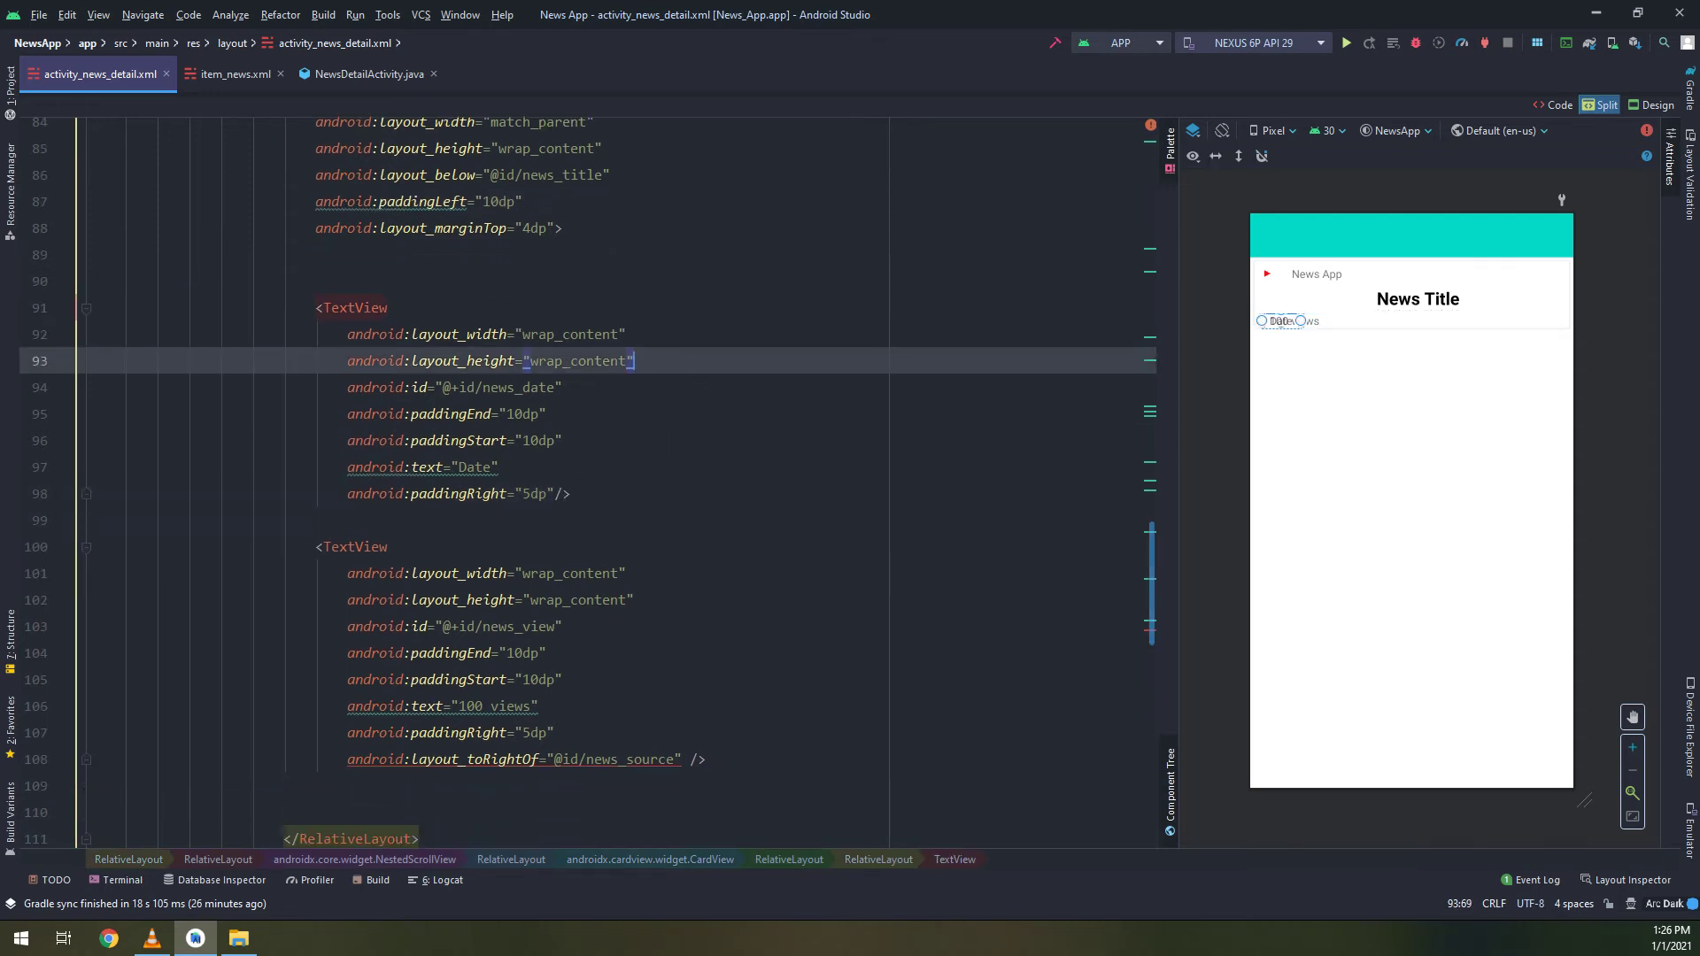
key("Down")
key("Down")
key("Down")
key("Up")
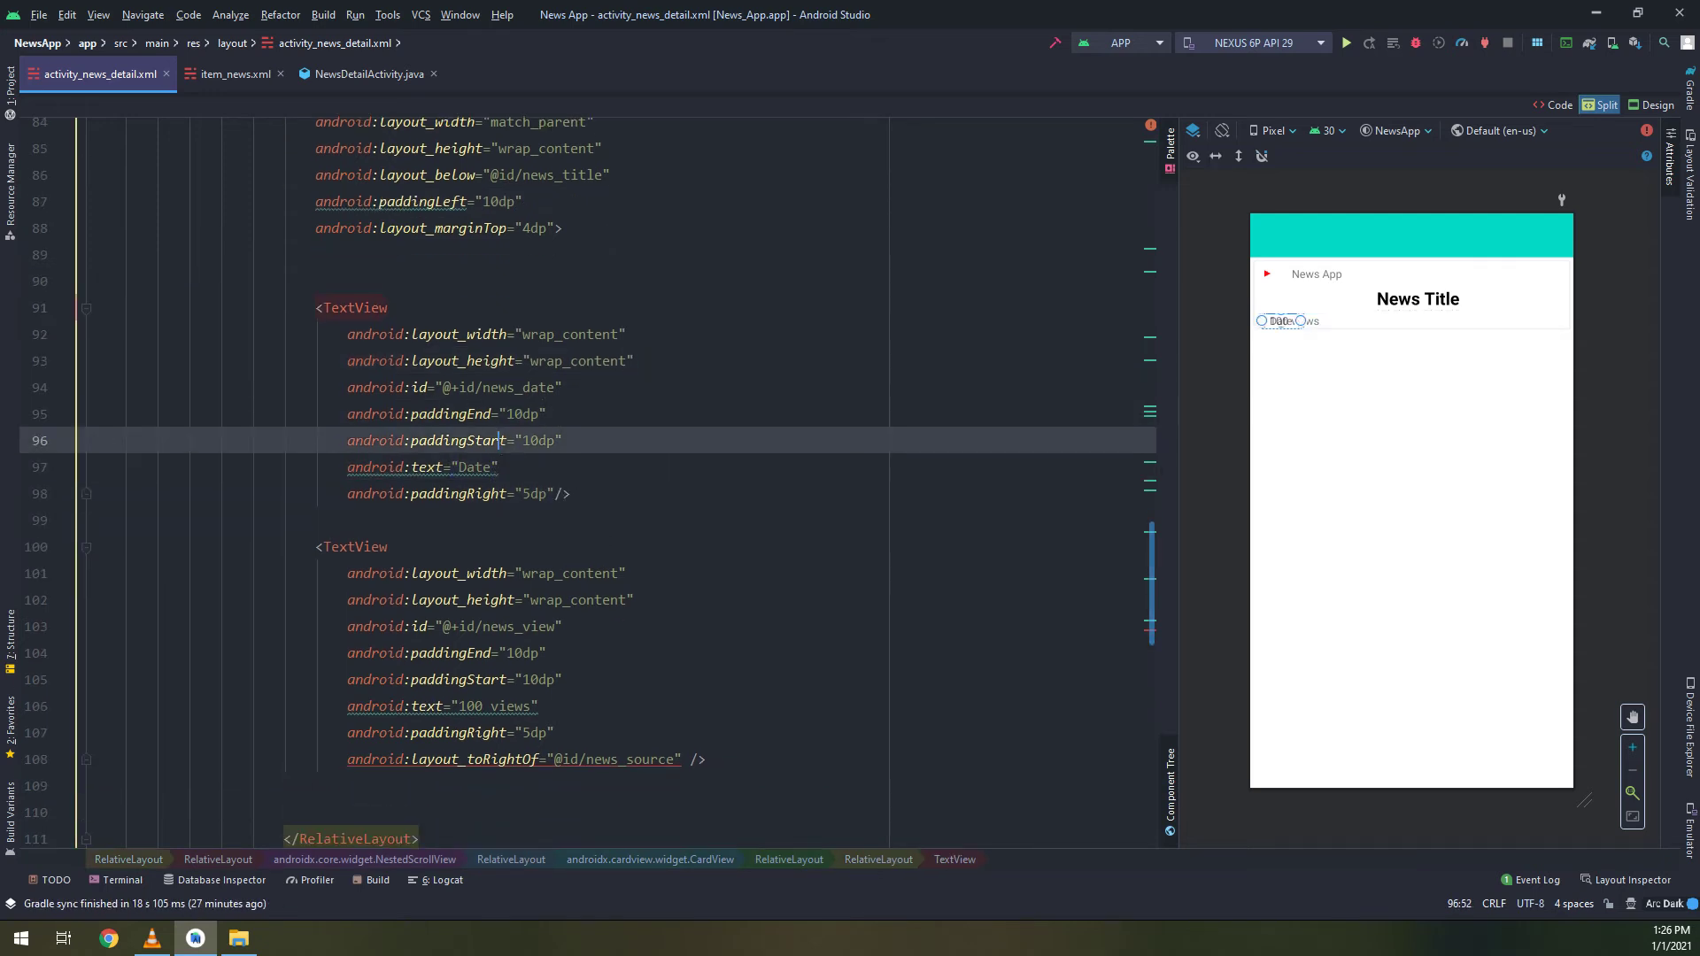
key("Down")
key("Down")
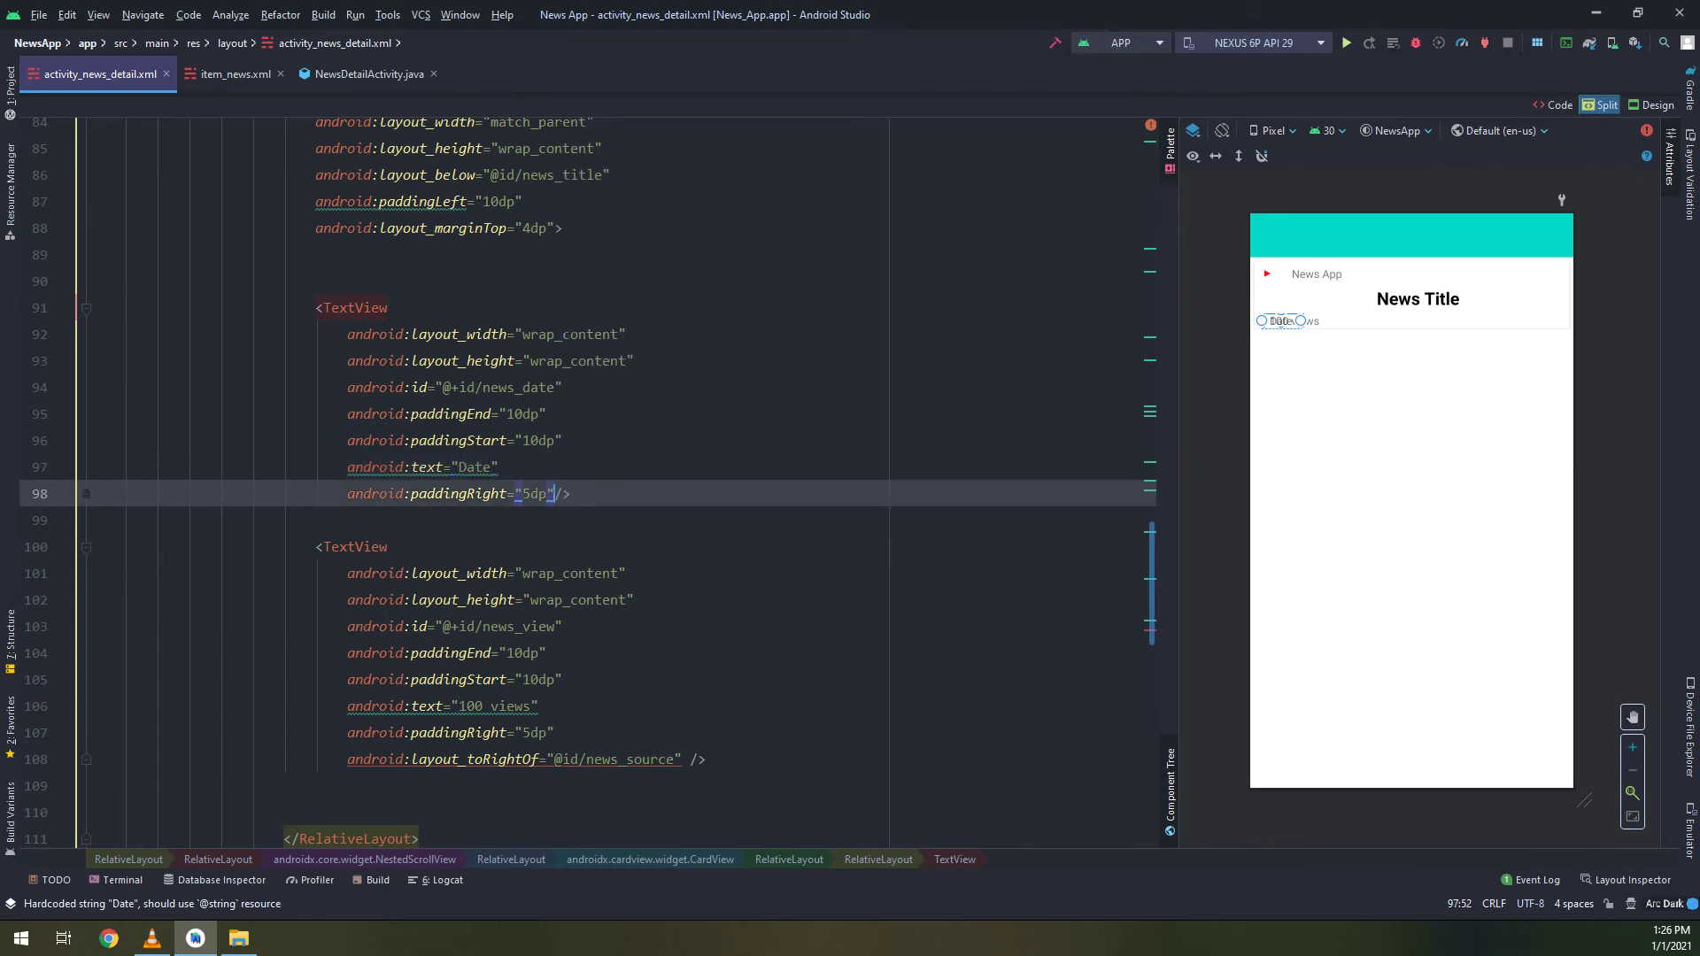
key("Up")
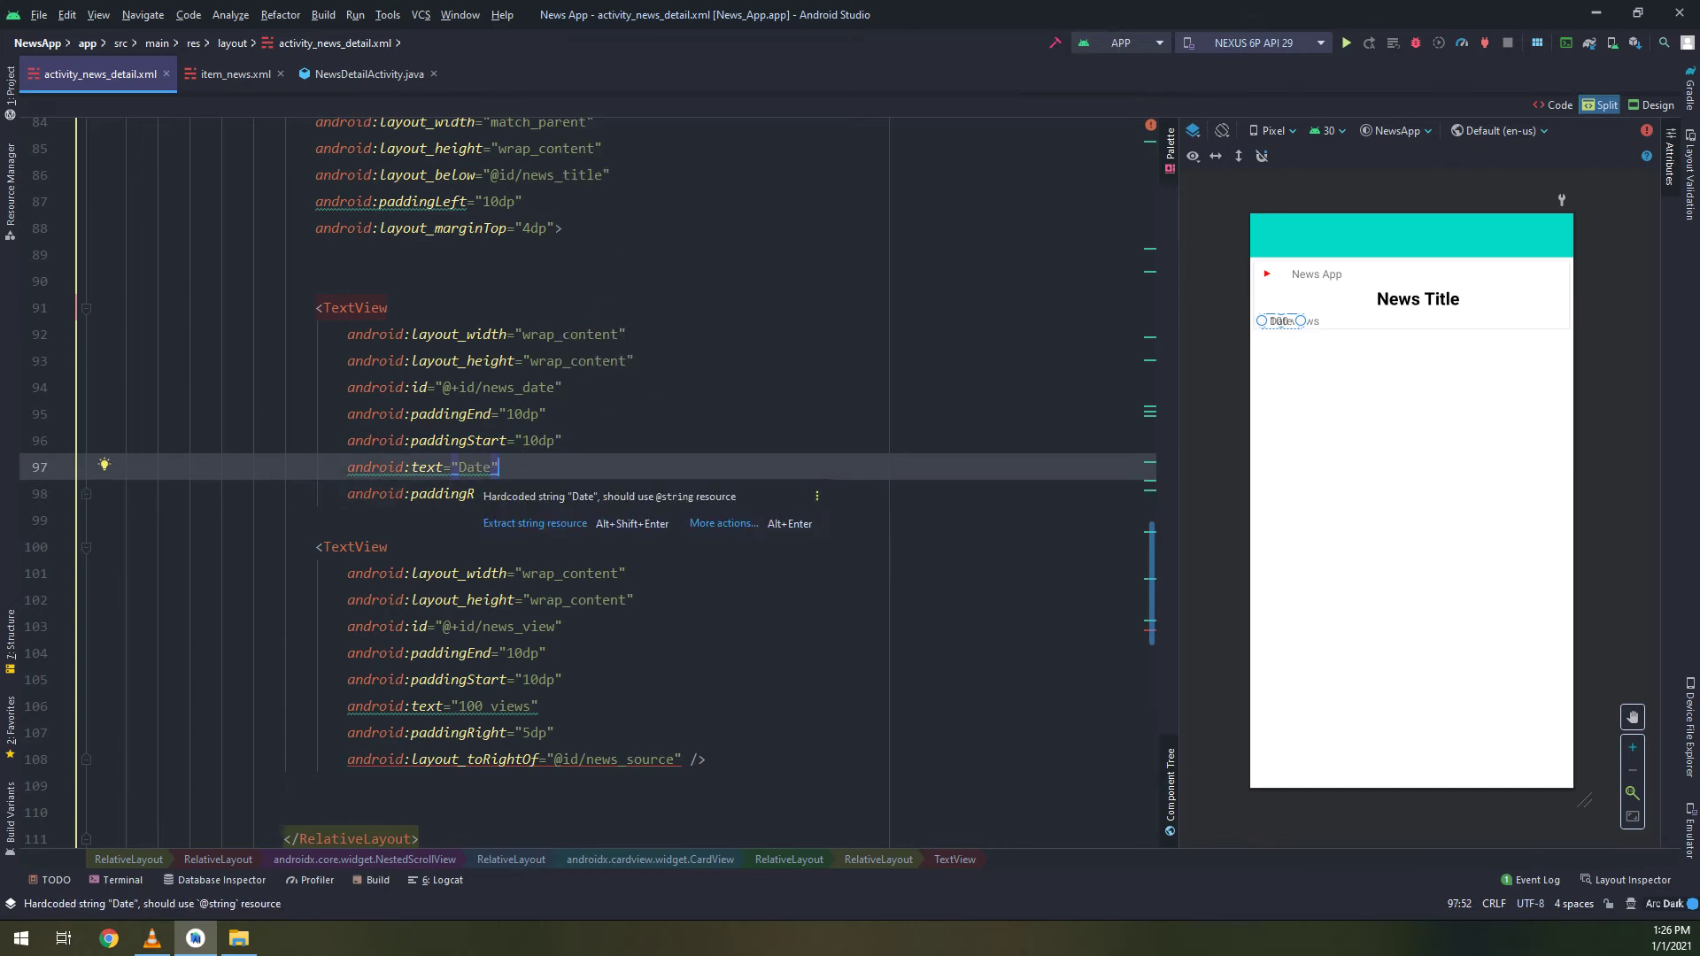
left_click(562, 440)
left_click_drag(562, 440, 315, 413)
key("Delete")
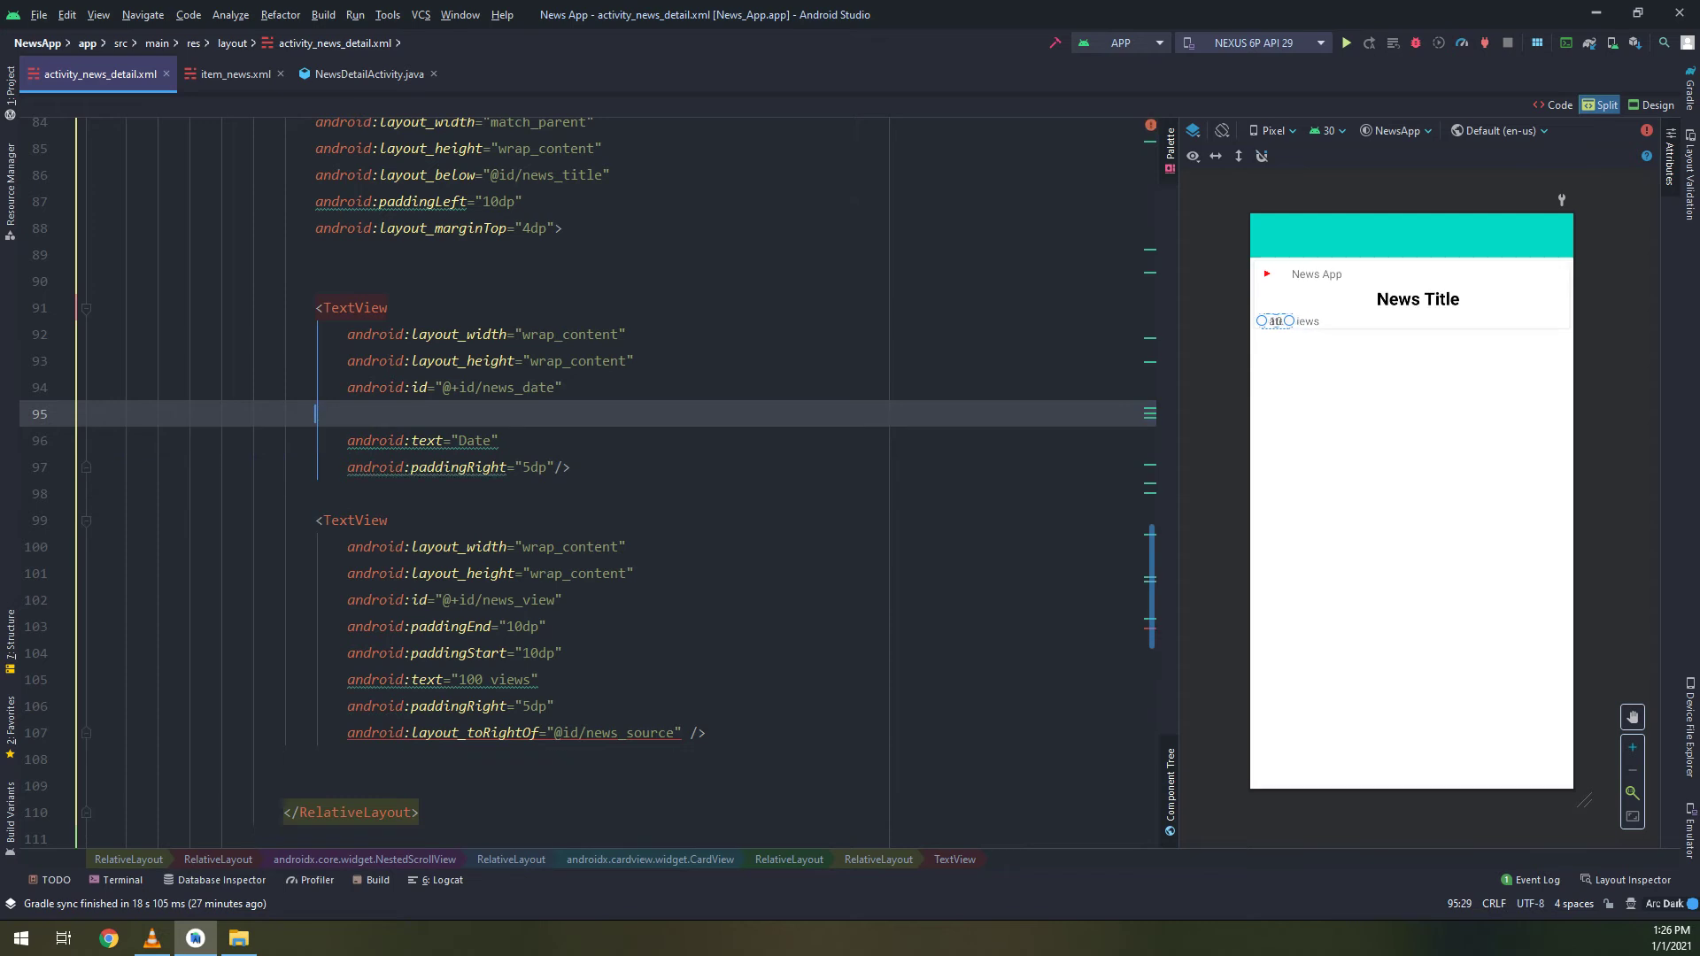
key("ctrl+z")
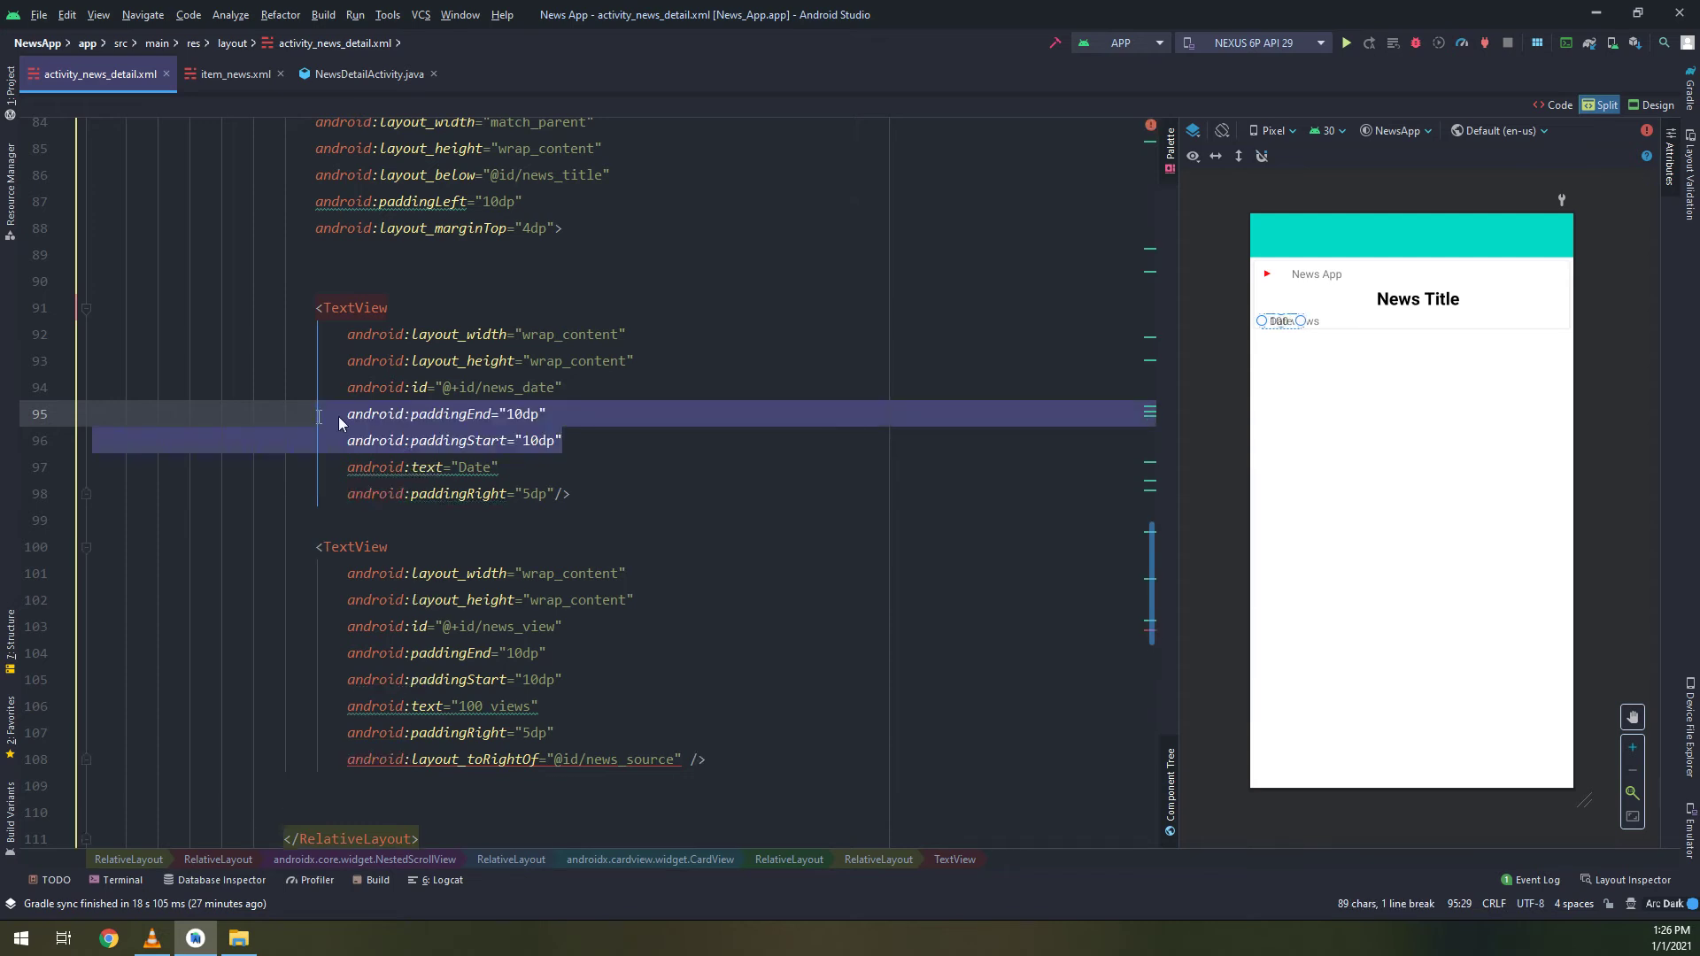
left_click(675, 620)
scroll(652, 542, "down", 3)
double_click(630, 520)
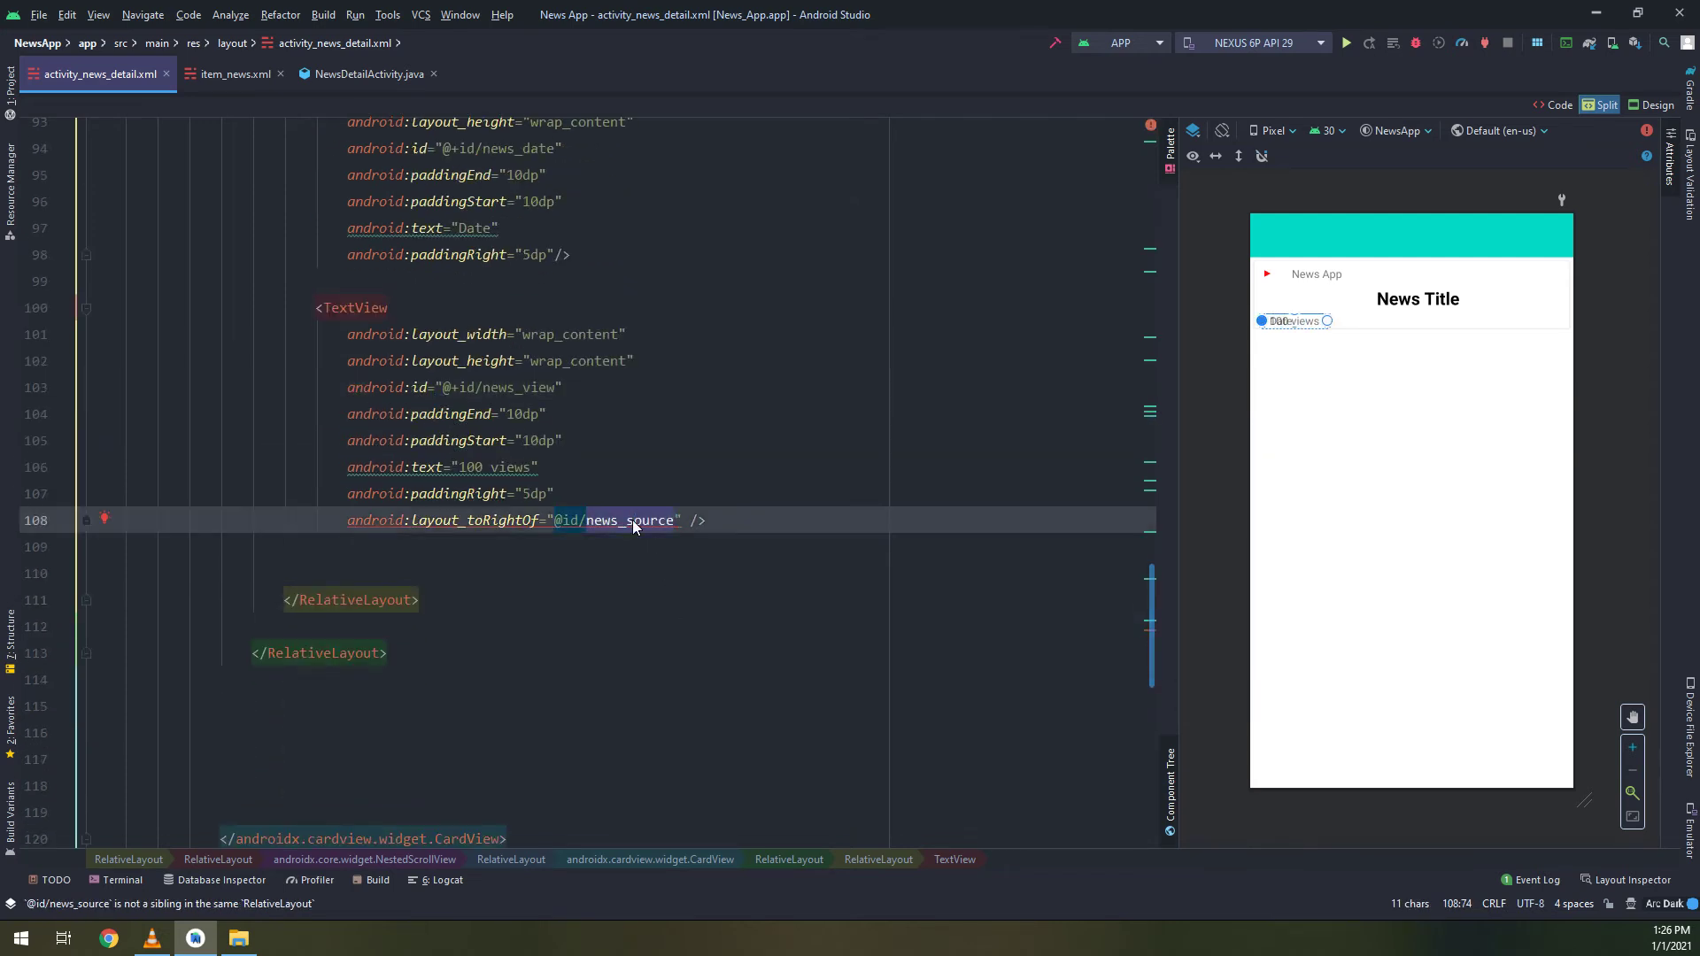
type("n")
key("Down")
key("Down")
key("Return")
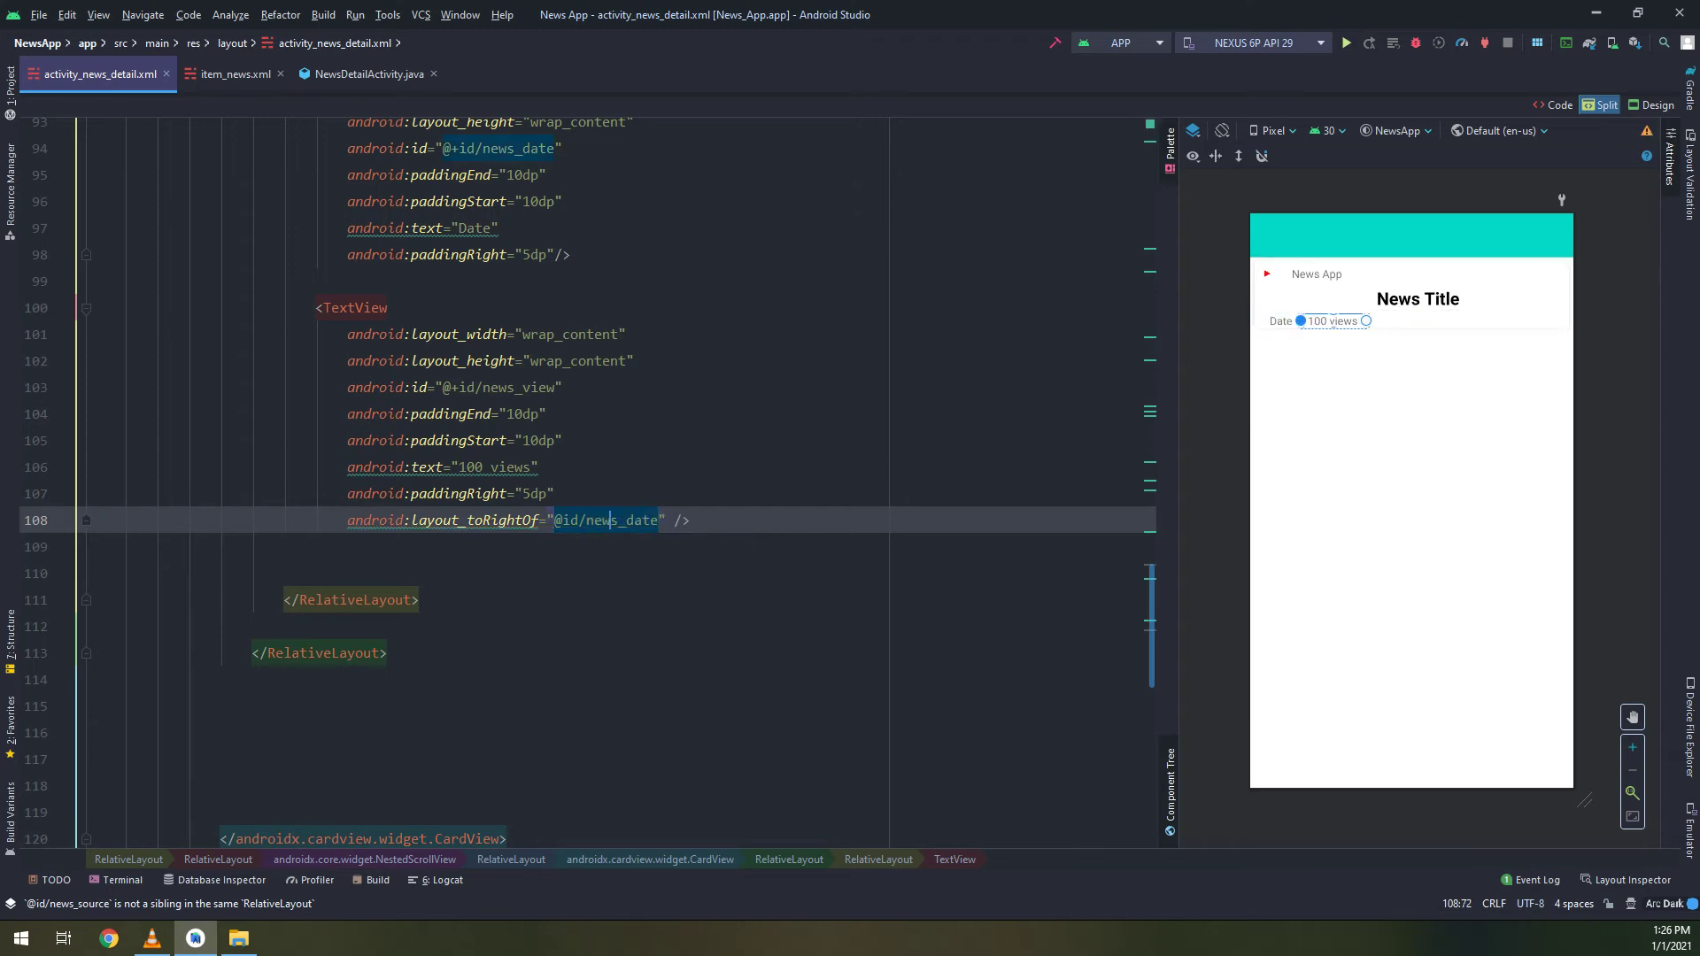
left_click(555, 493)
key("Return")
type("e")
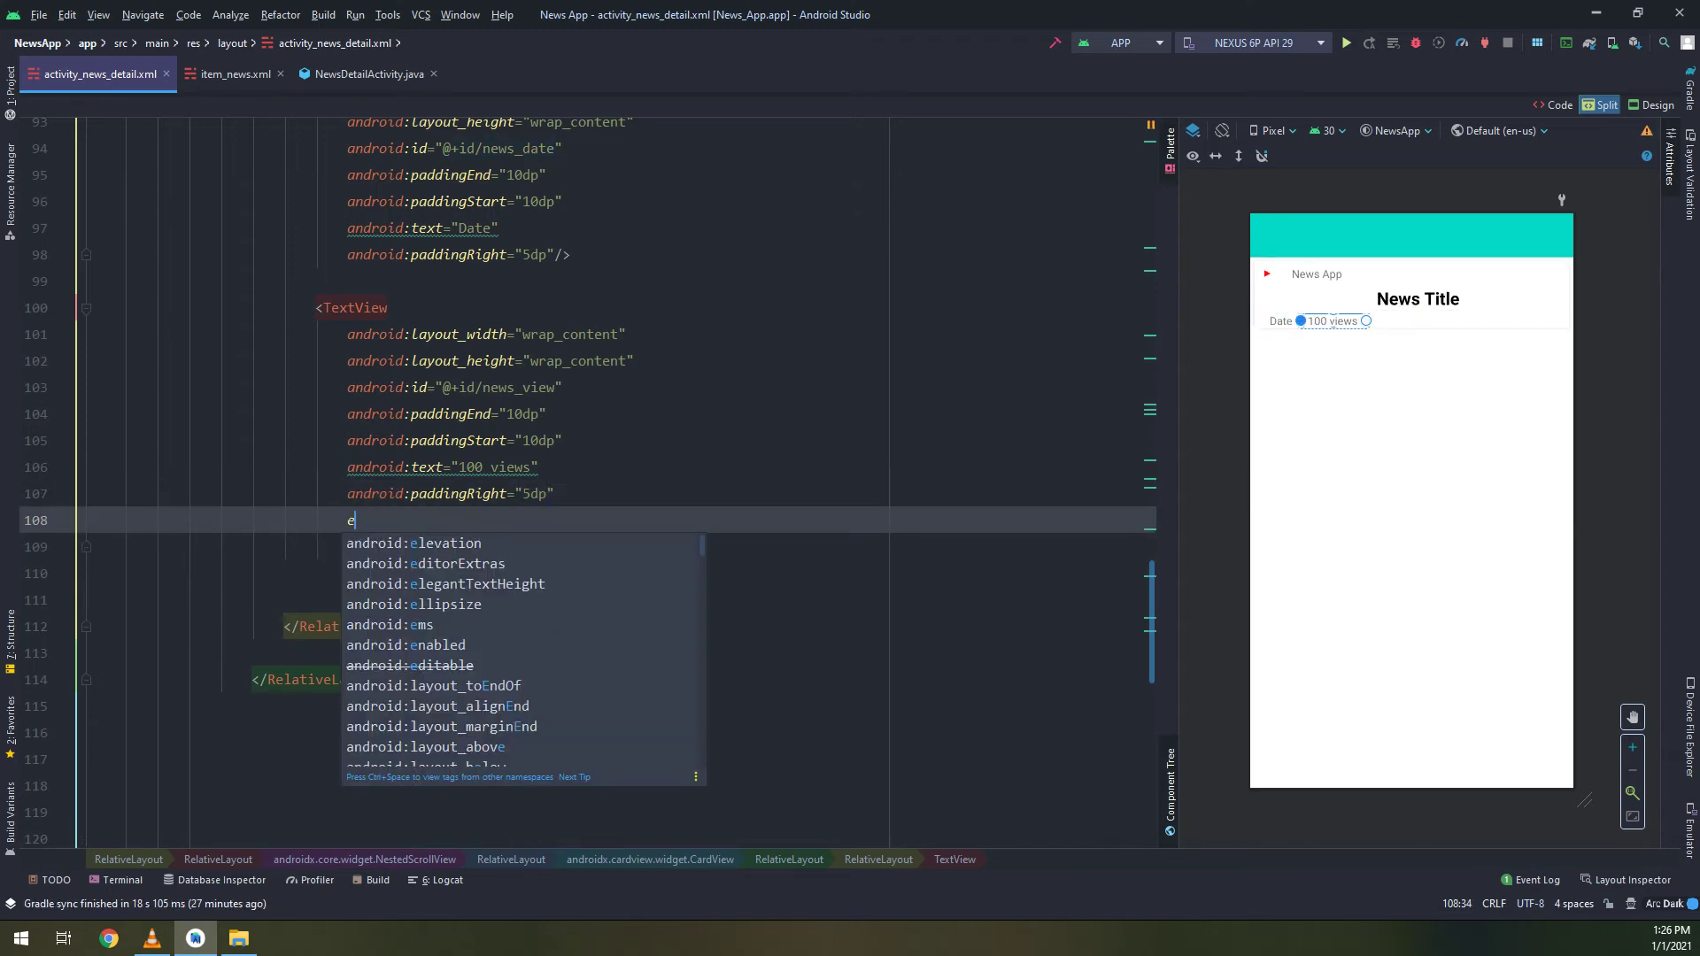
key("BackSpace")
type("to")
key("Down")
key("Up")
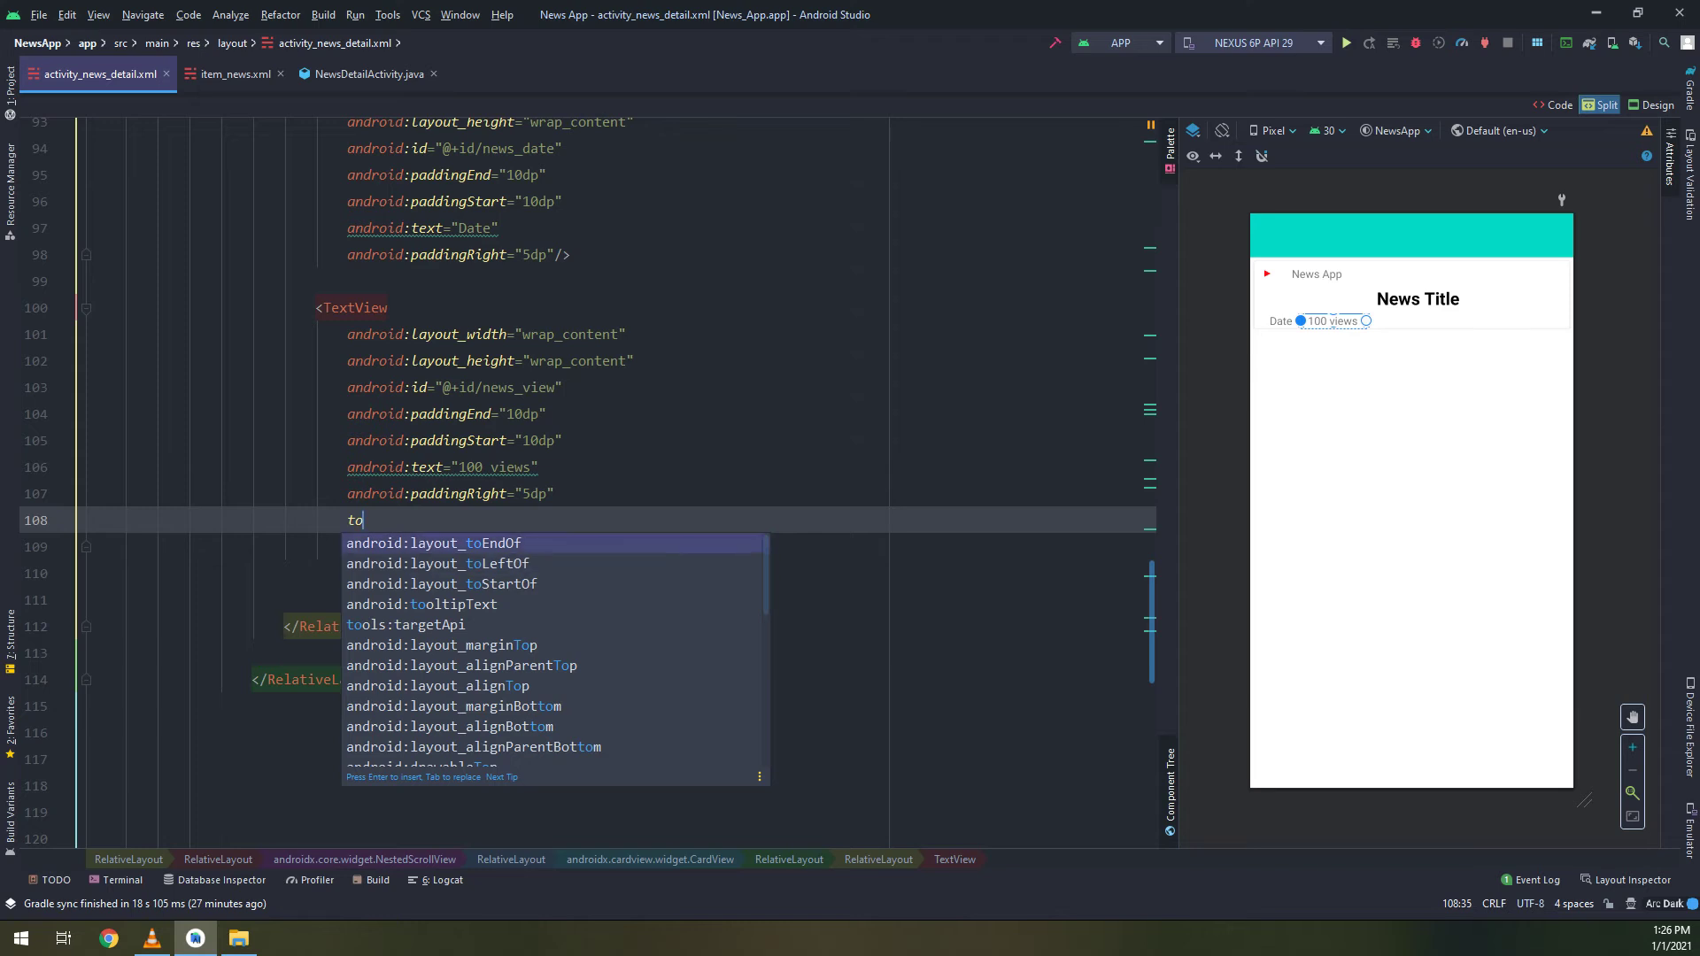
key("Return")
key("Down")
key("Down")
key("Up")
key("Return")
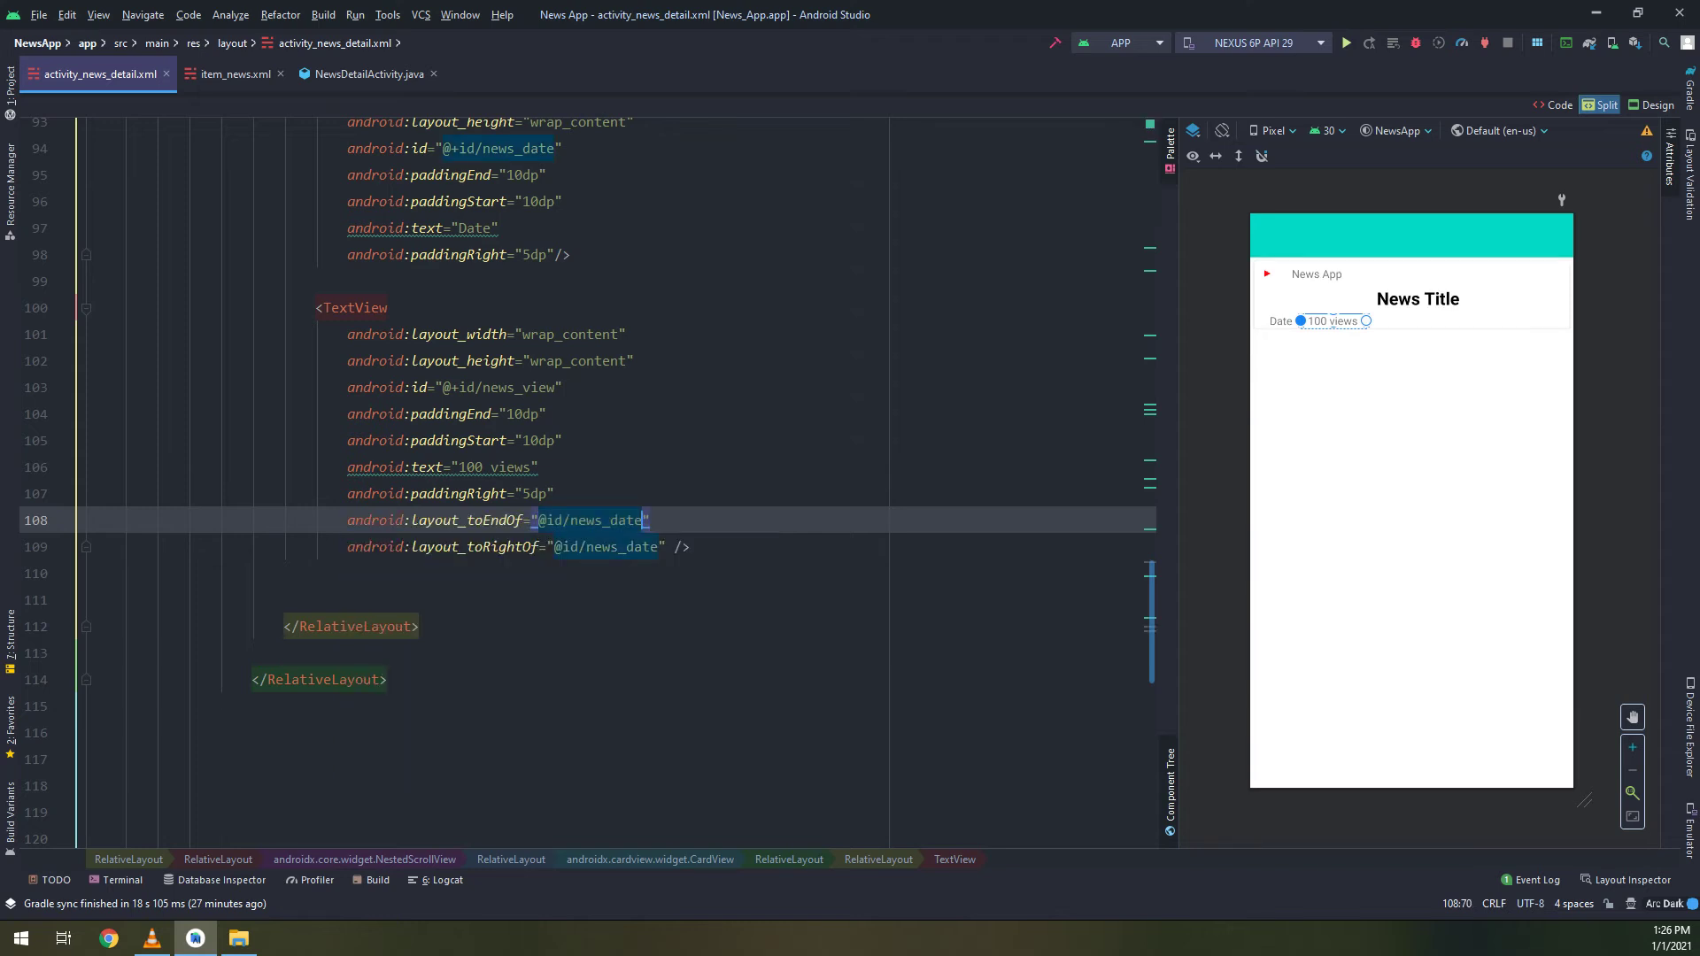
key("Down")
key("Down")
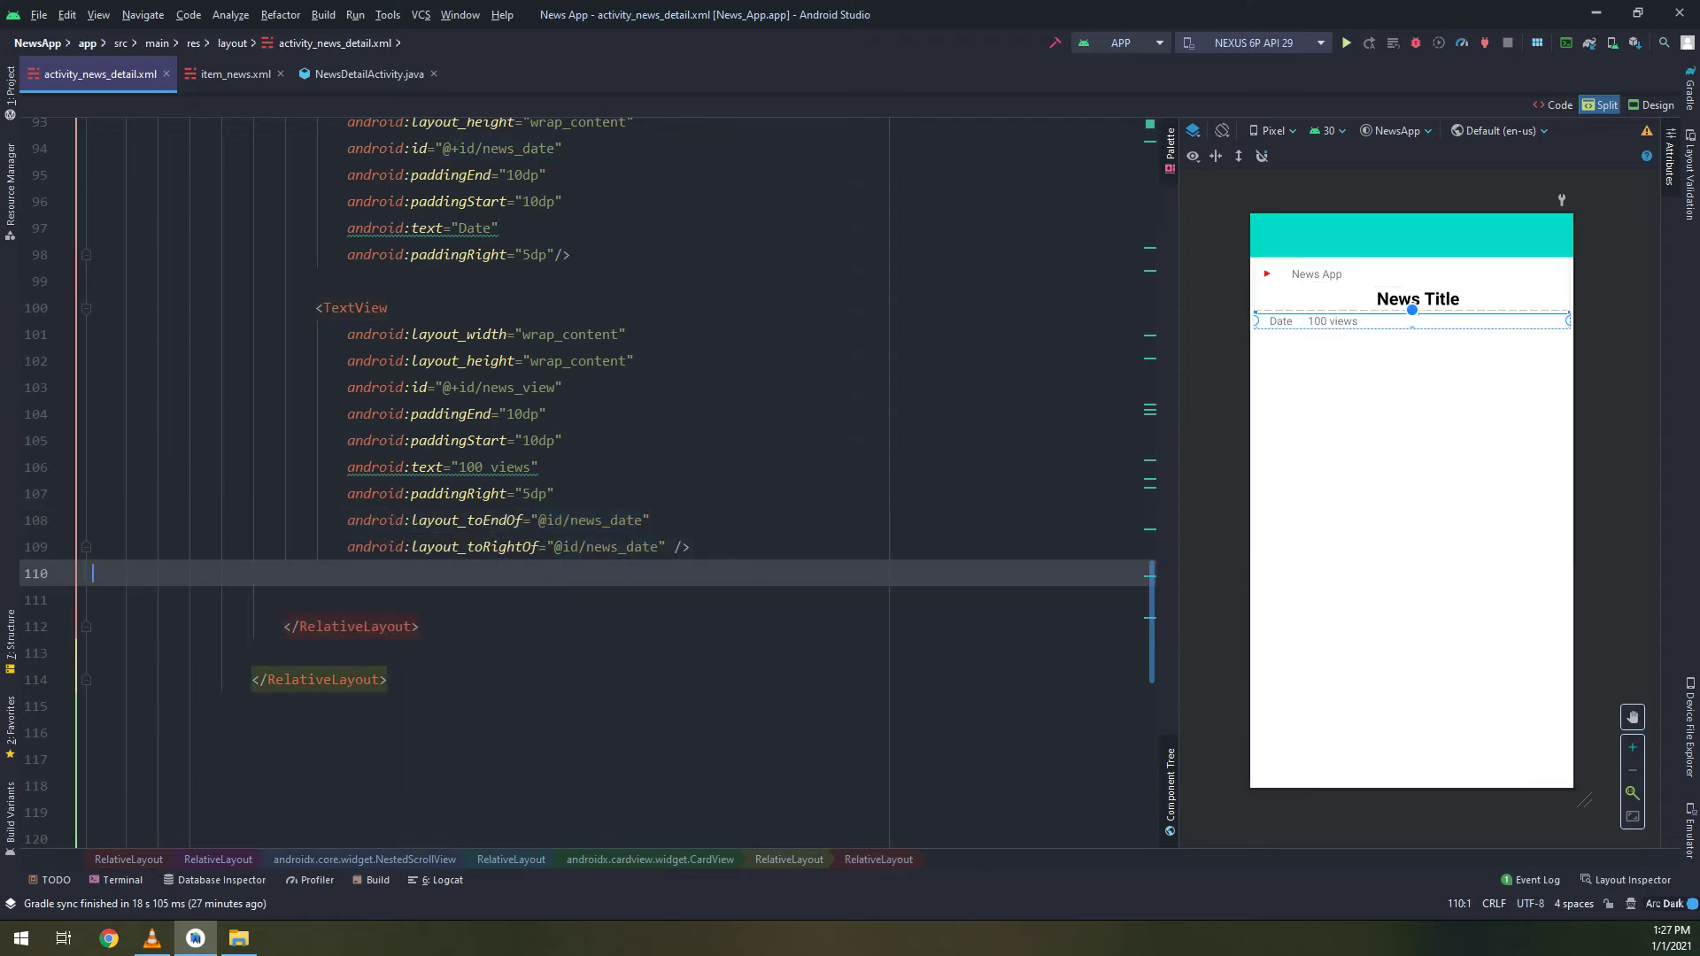
key("Down")
key("Down")
scroll(569, 354, "up", 5)
left_click(604, 282)
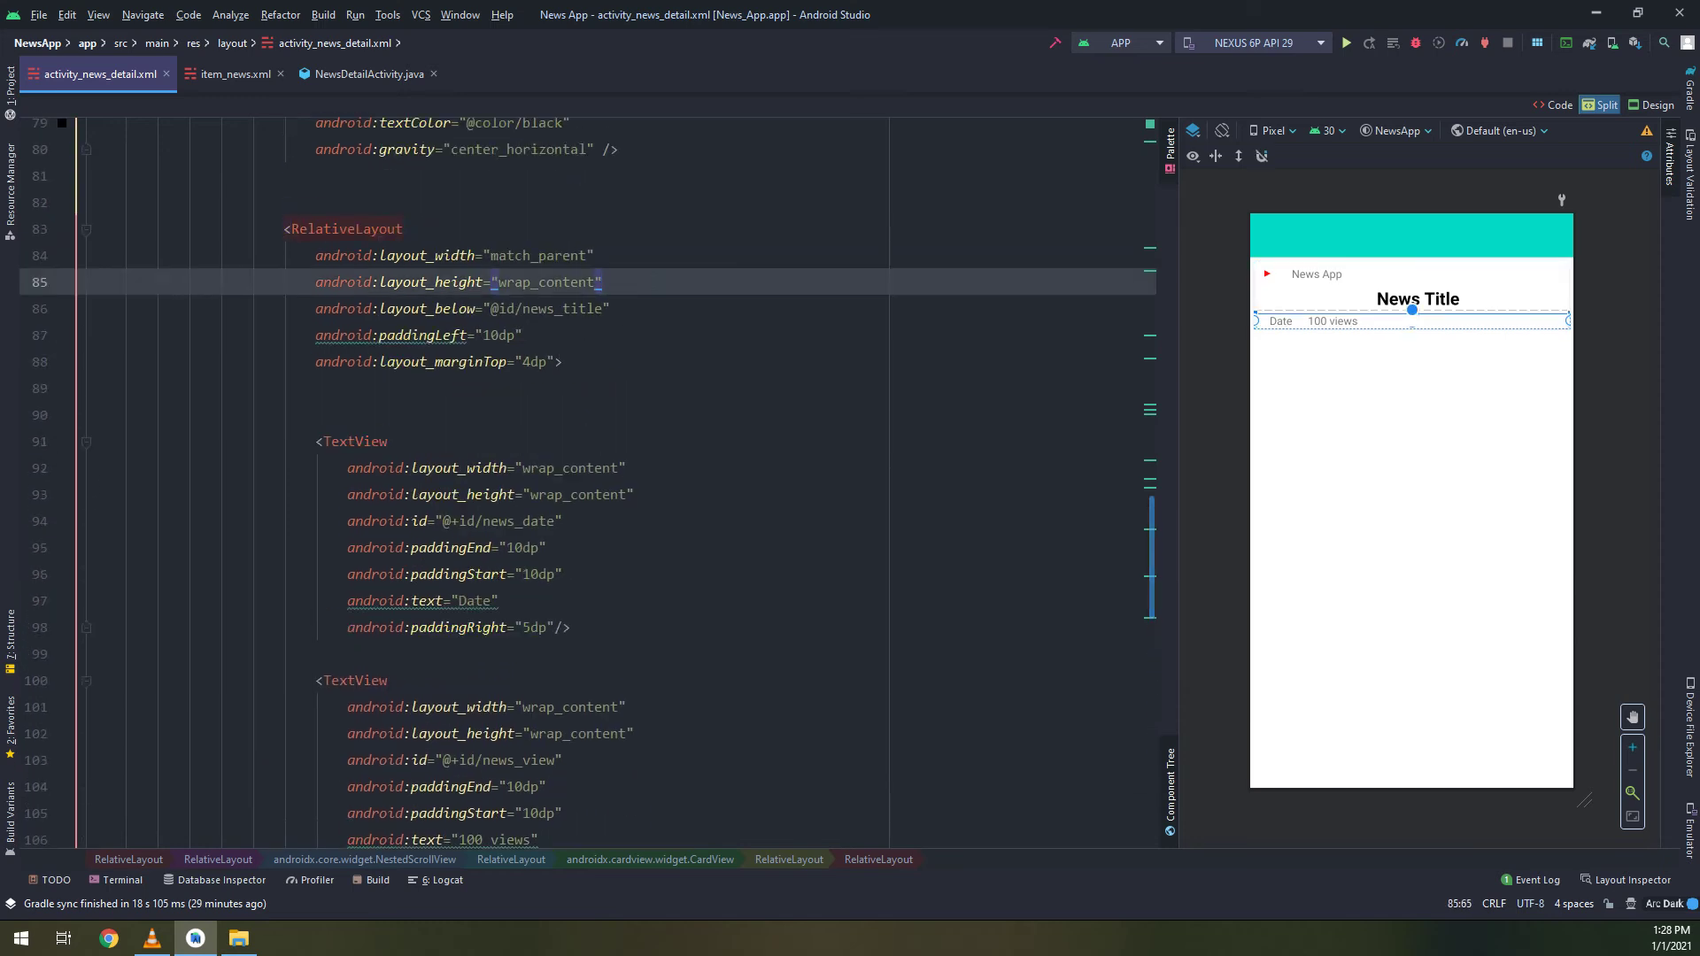
Add android:id="@+id/wrapper_news" to the row RelativeLayout.
key("Return")
type("id")
key("Return")
type("wra")
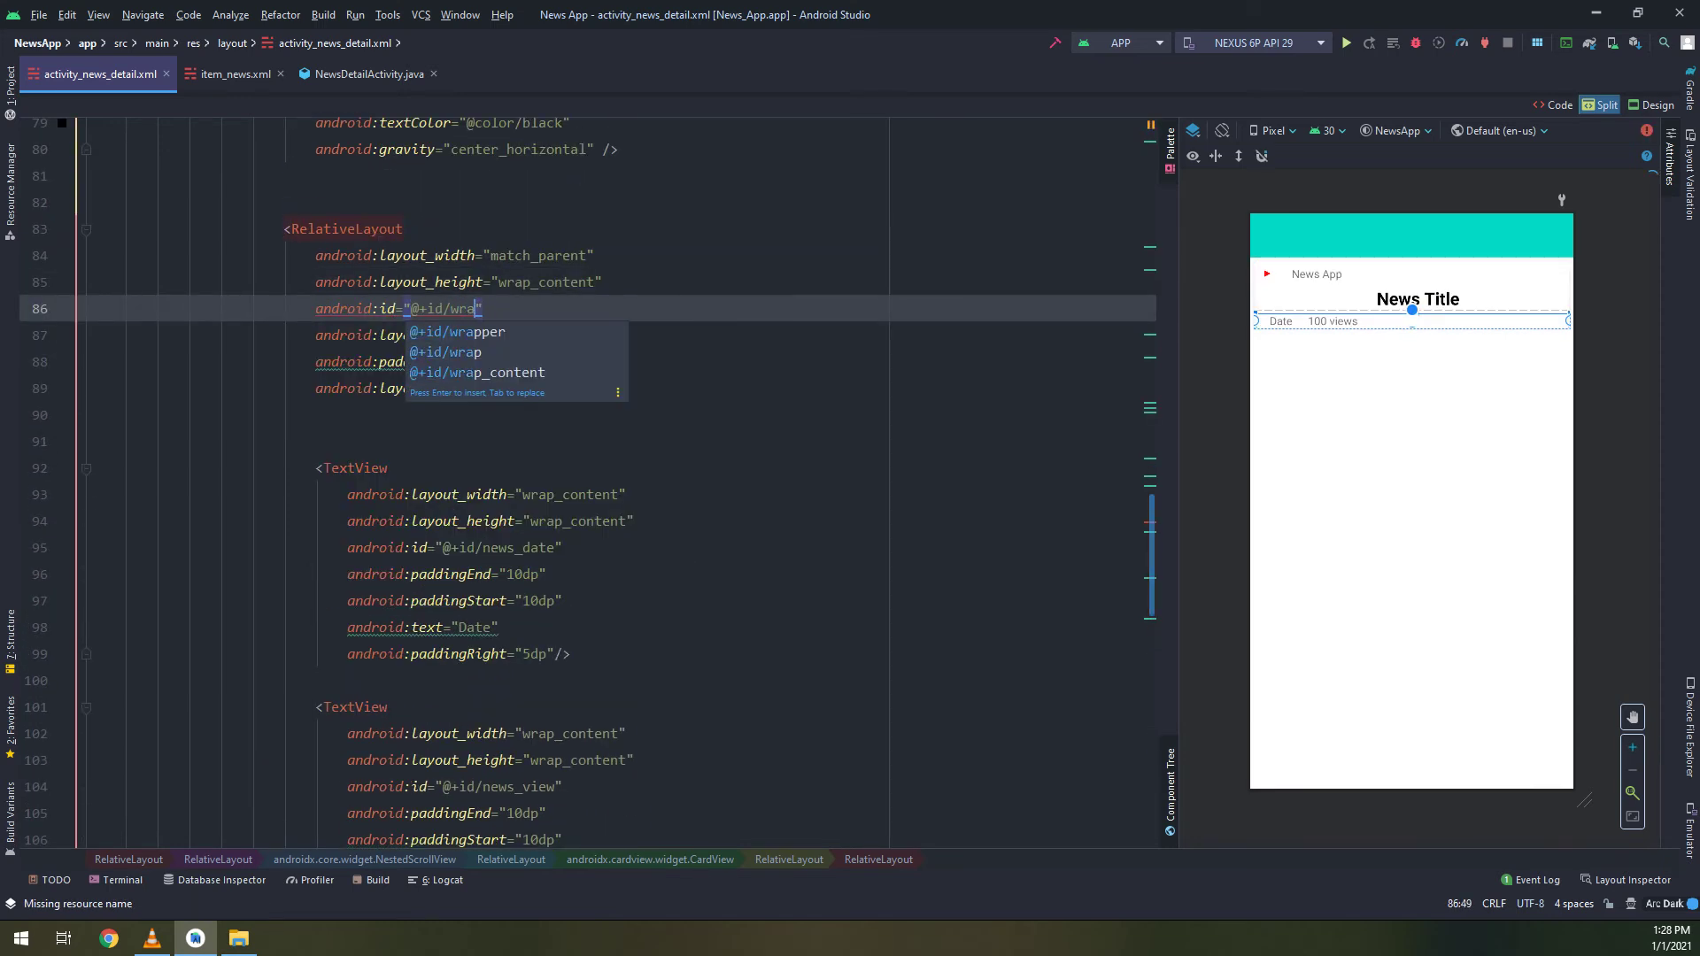
key("Right")
scroll(571, 478, "down", 5)
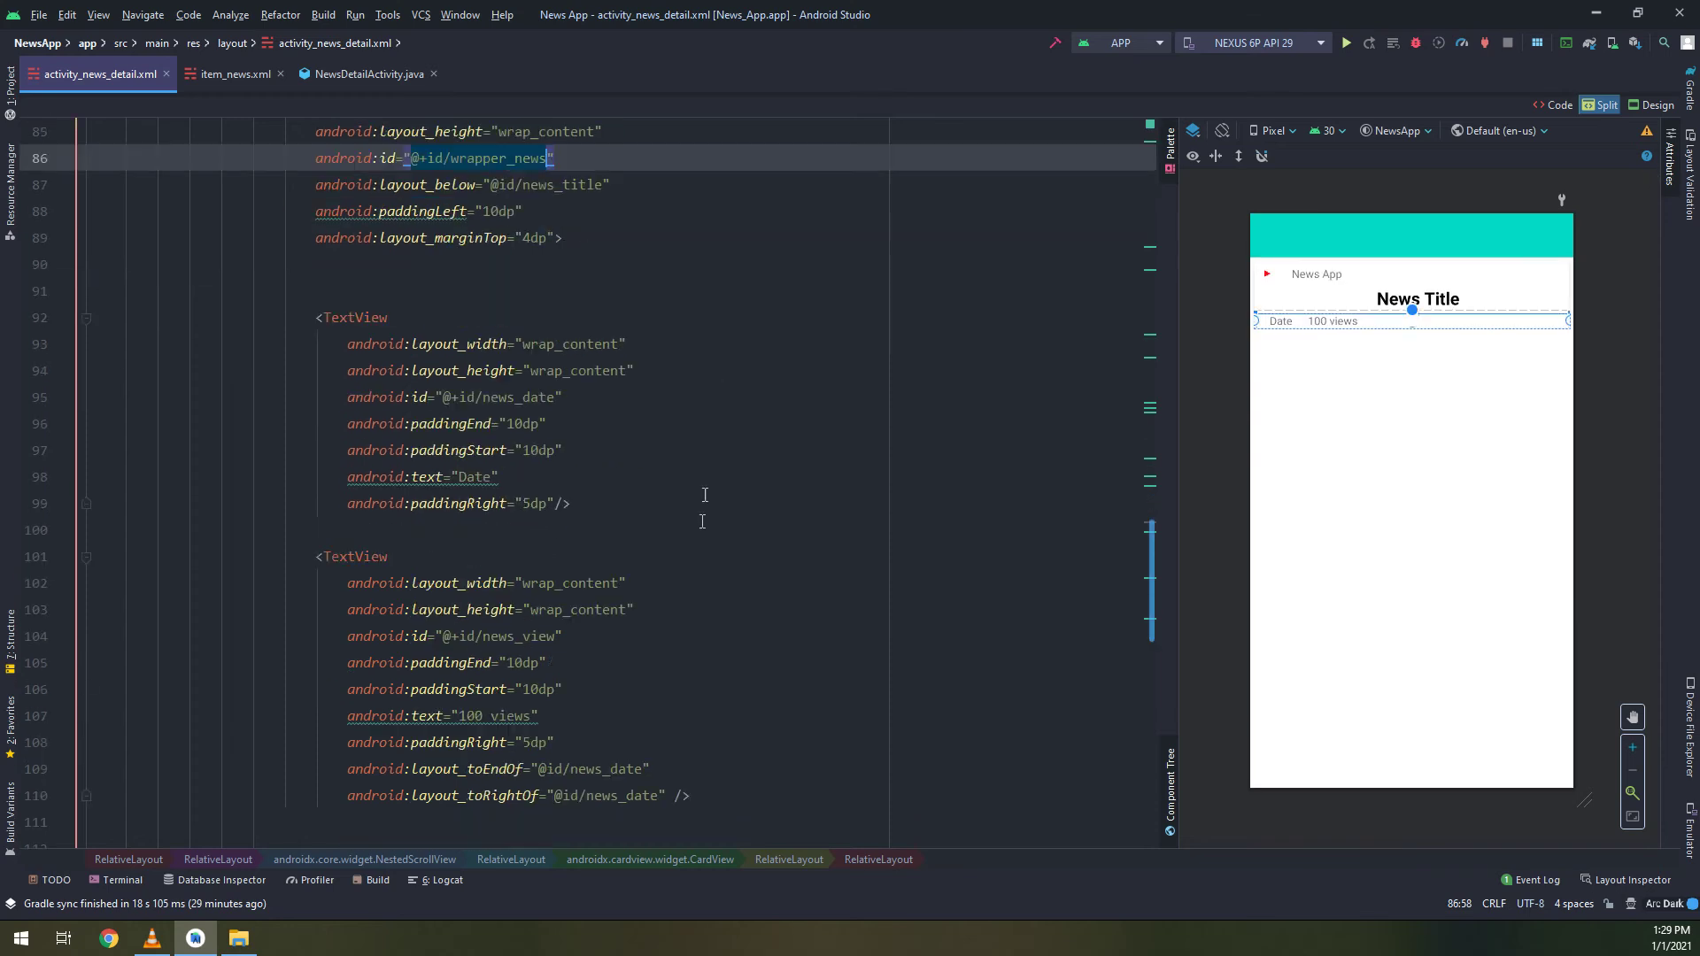
Insert blank lines after the row container's closing tag.
left_click(94, 601)
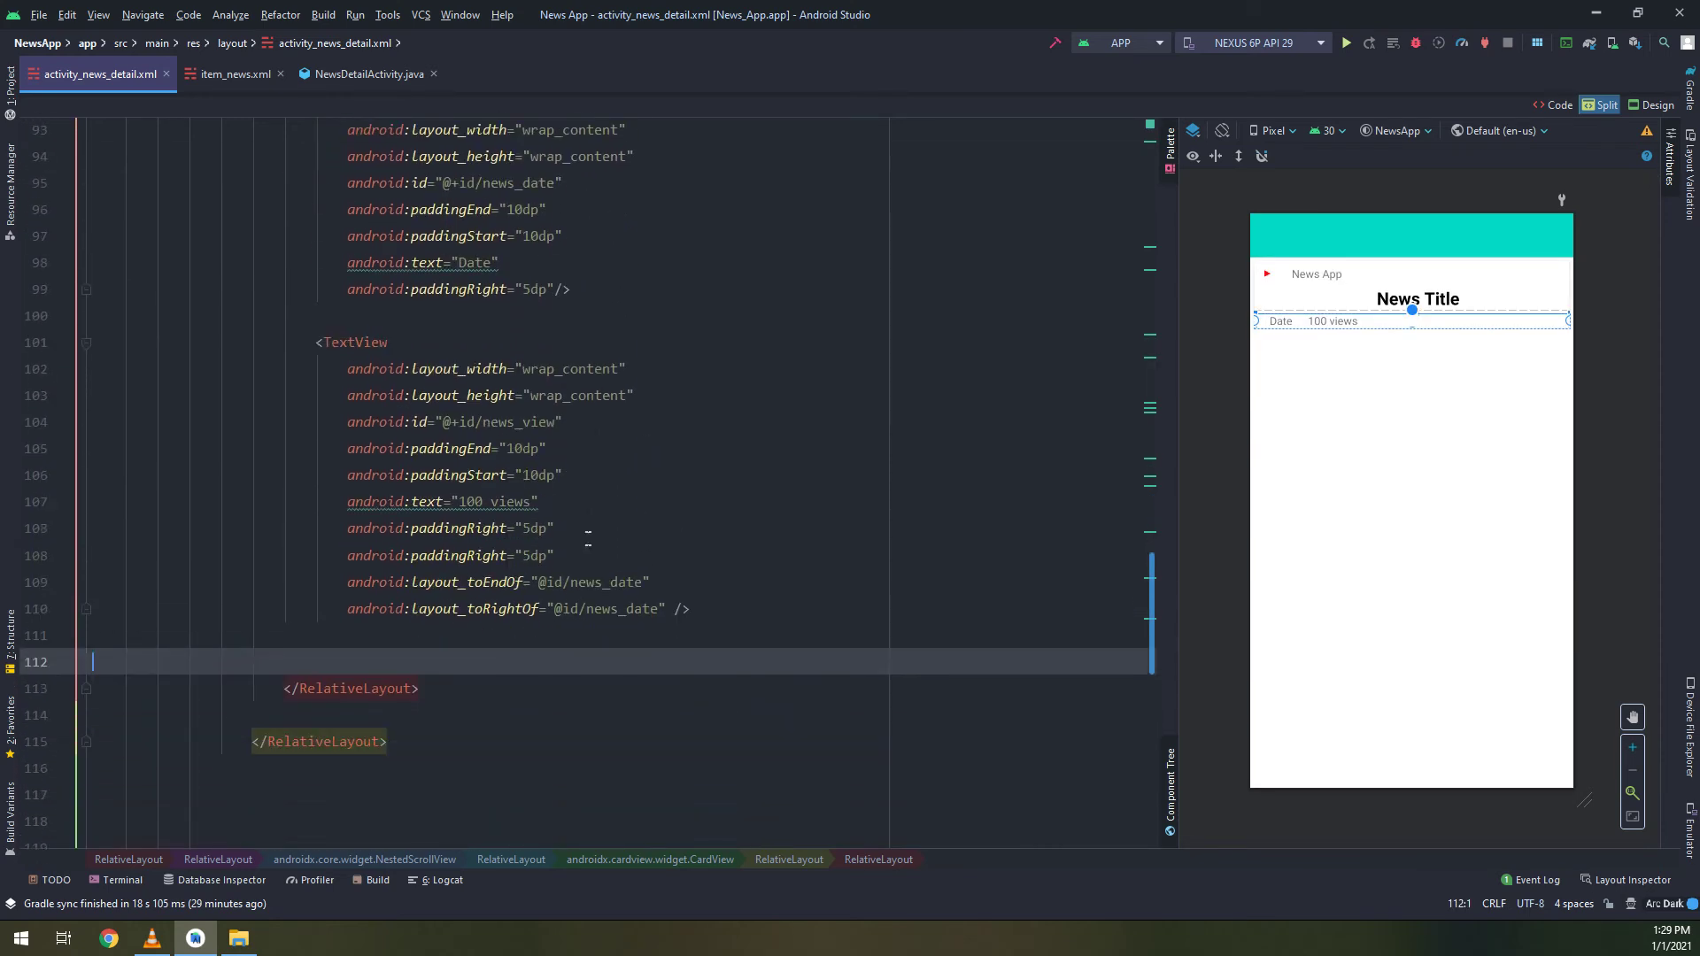
key("Down")
key("End")
key("Return")
key("Return")
key("Return")
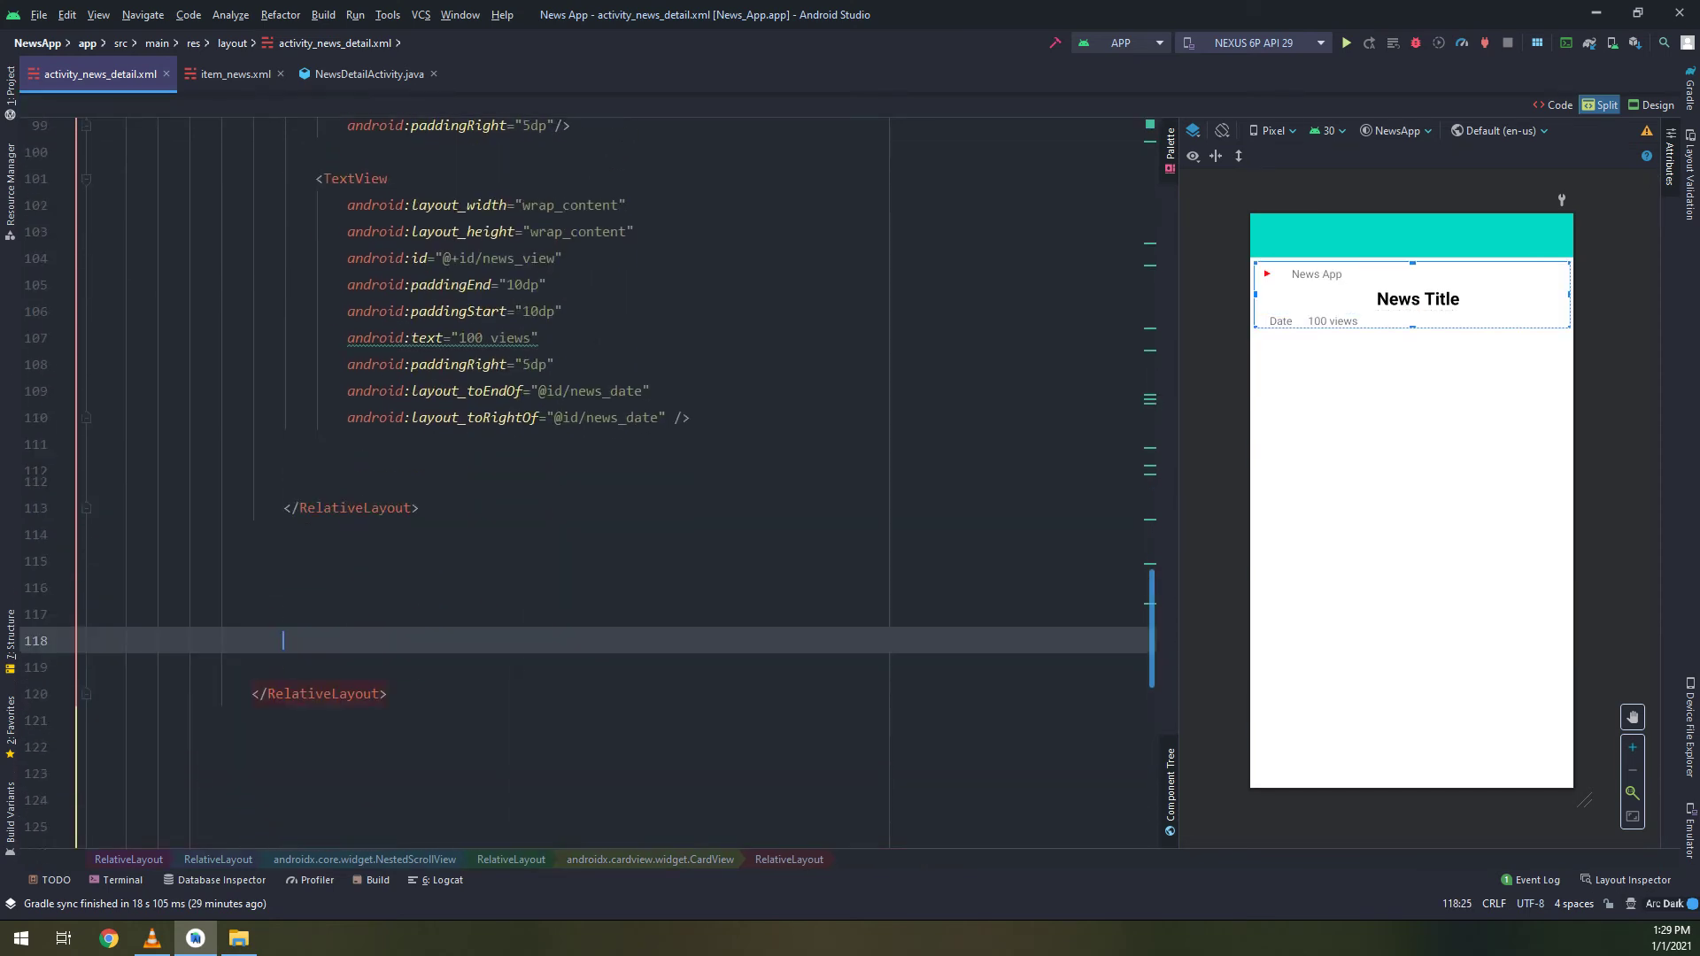
Create an ImageView with match_parent width, wrap_content height and adjustViewBounds true.
key("Up")
key("Up")
key("Up")
type("<")
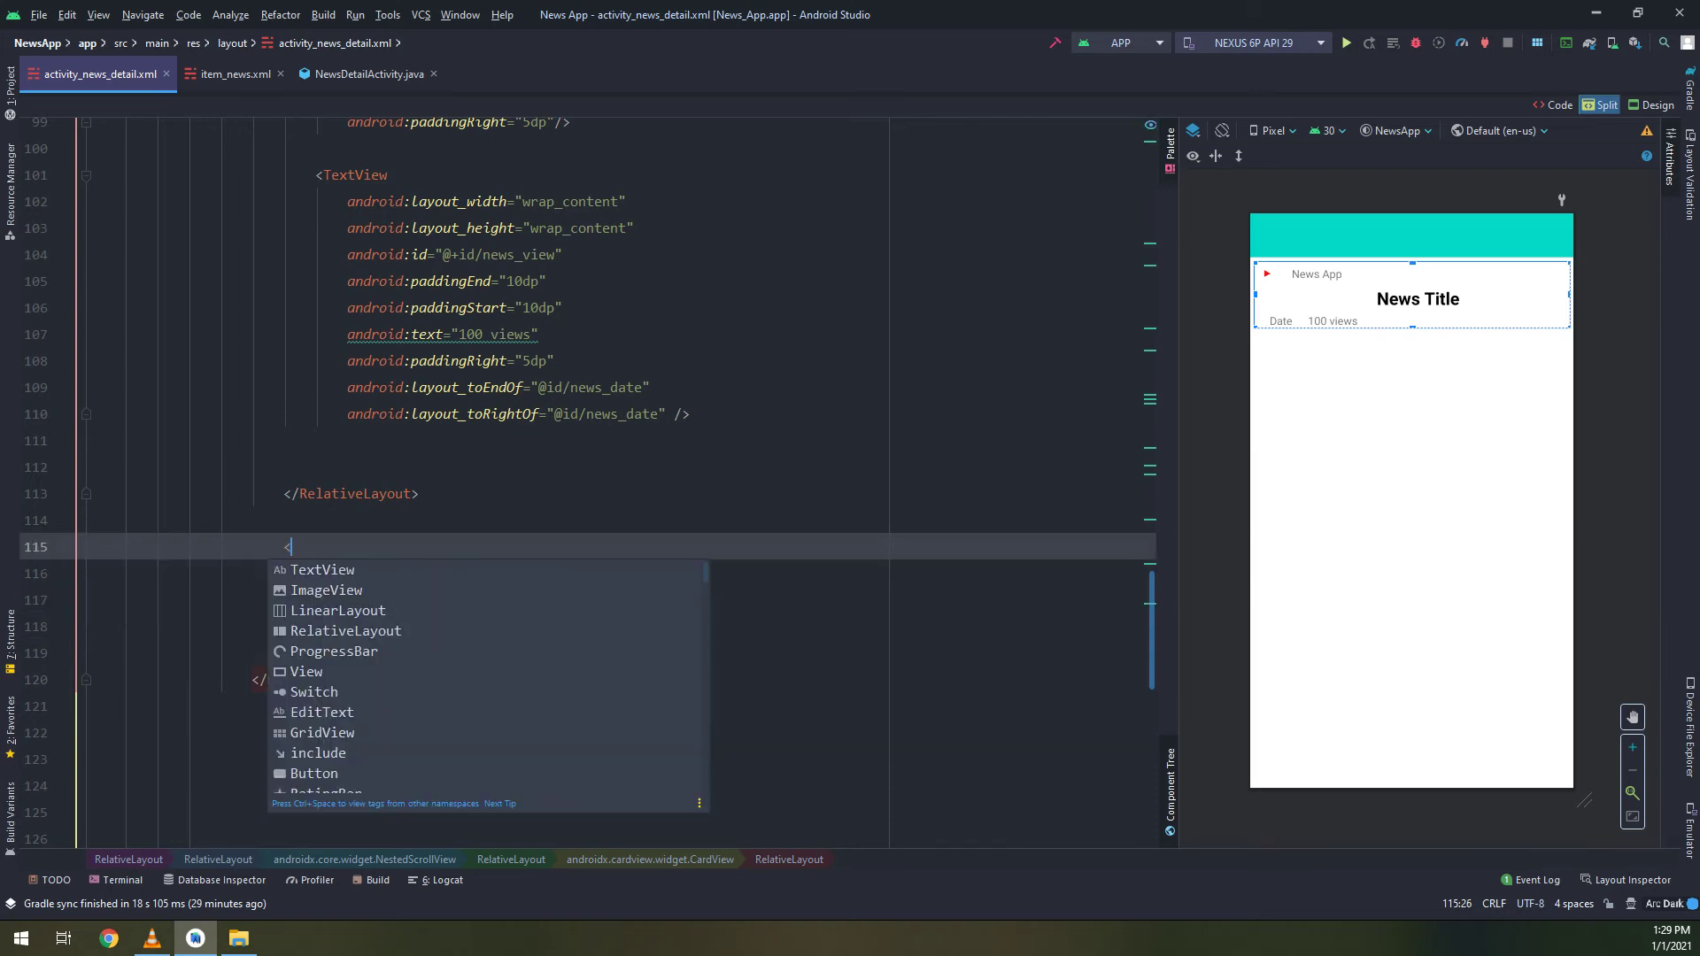
type("ima")
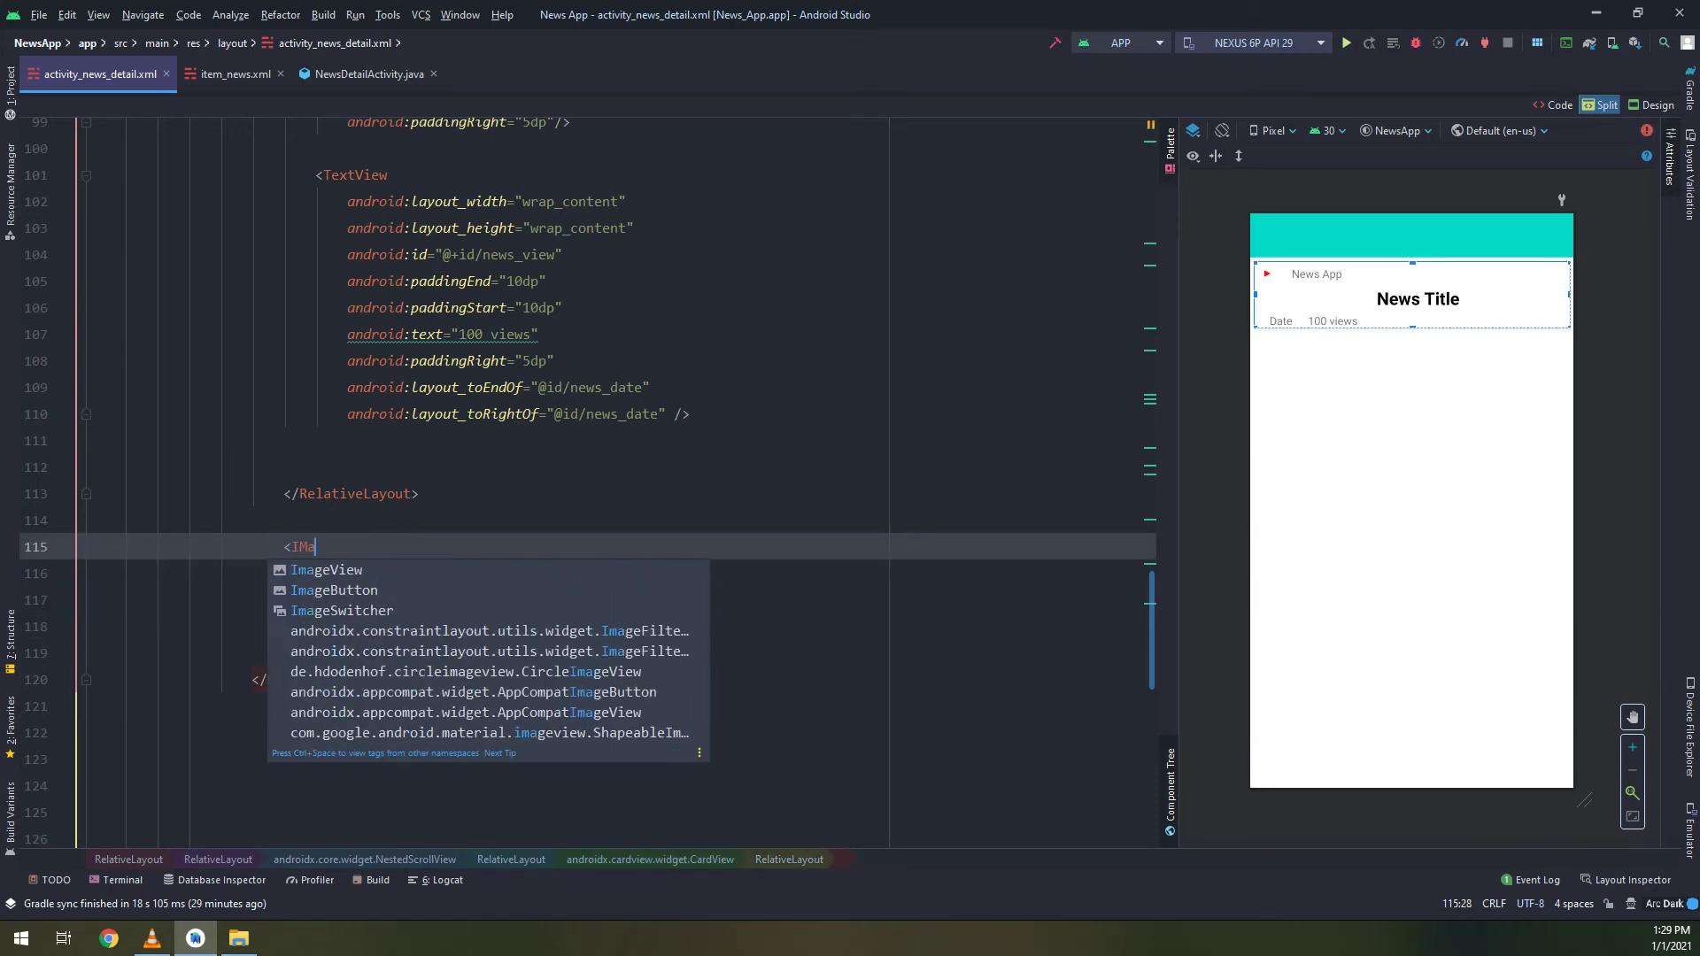
type("ge")
key("Return")
type("ma")
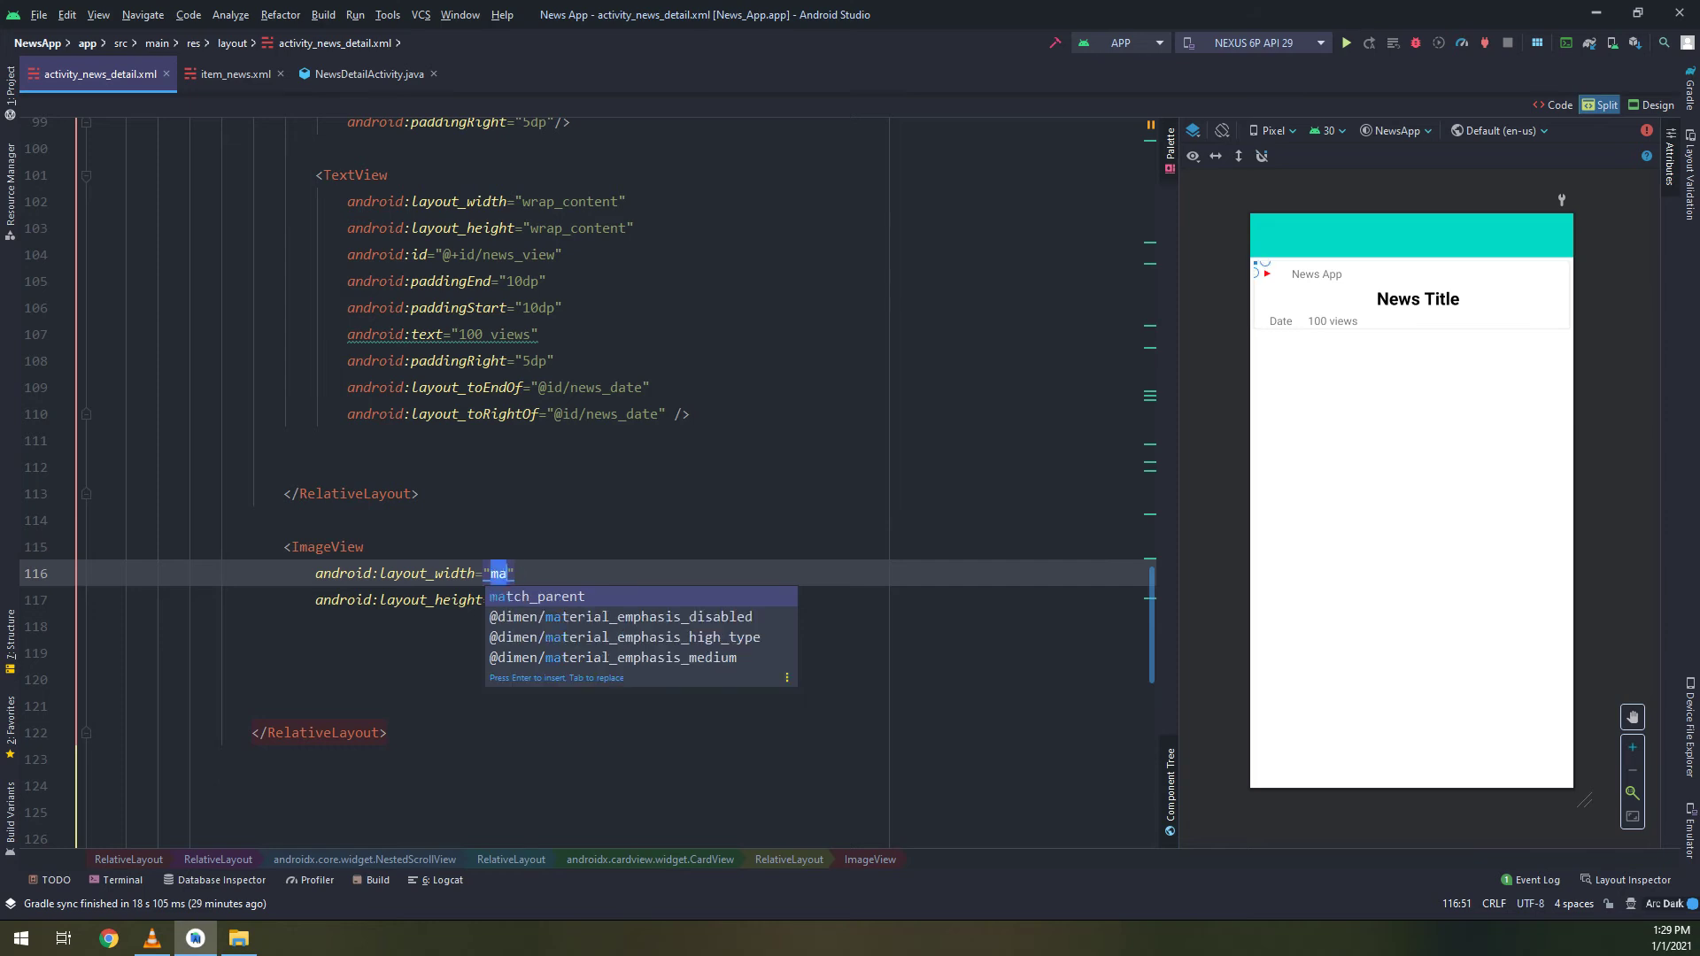
key("Down")
key("Down")
key("Return")
type("ma")
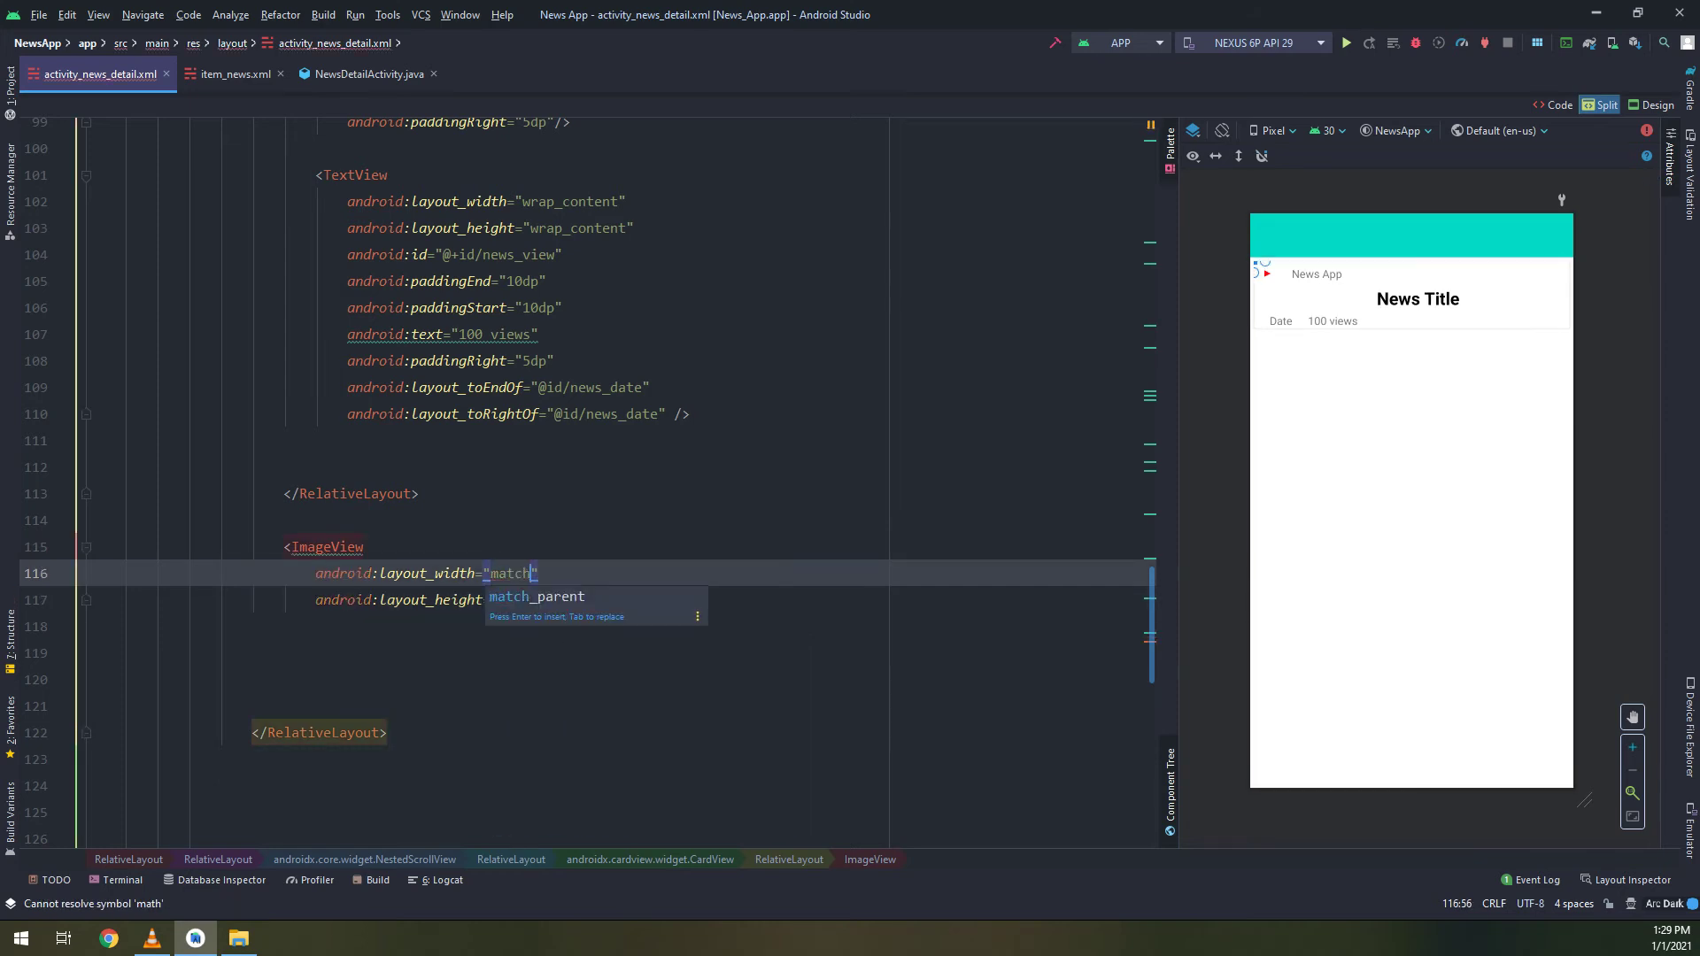
key("Return")
key("Return")
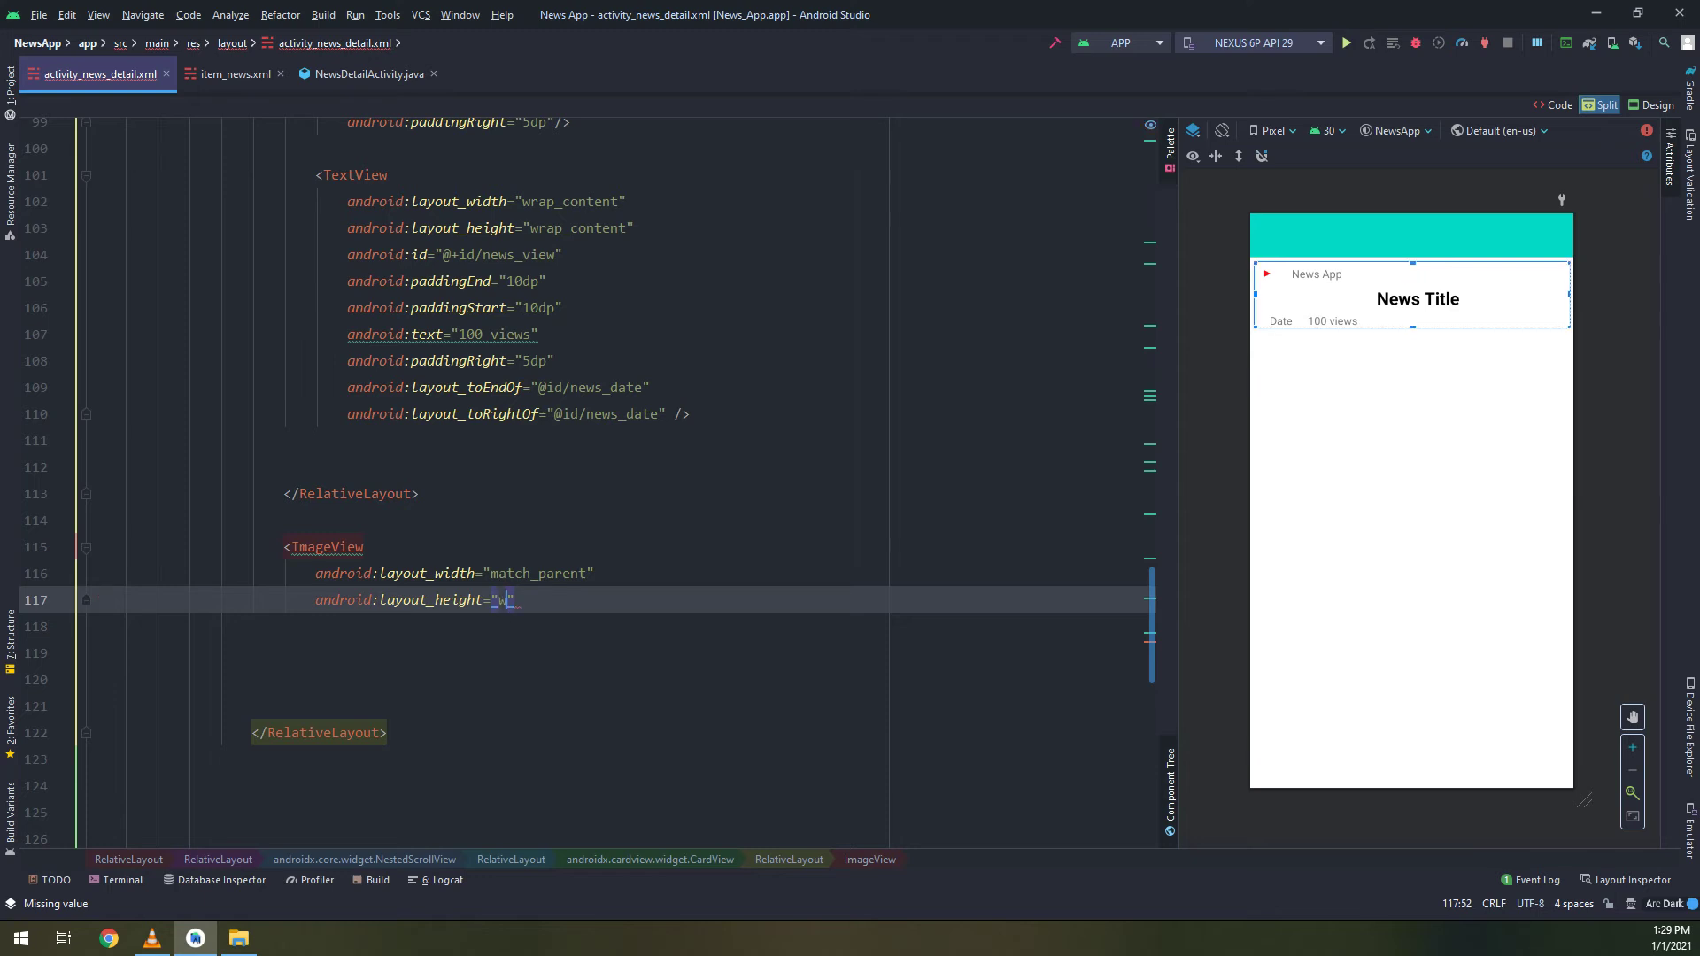
key("Return")
key("ctrl+alt+Return")
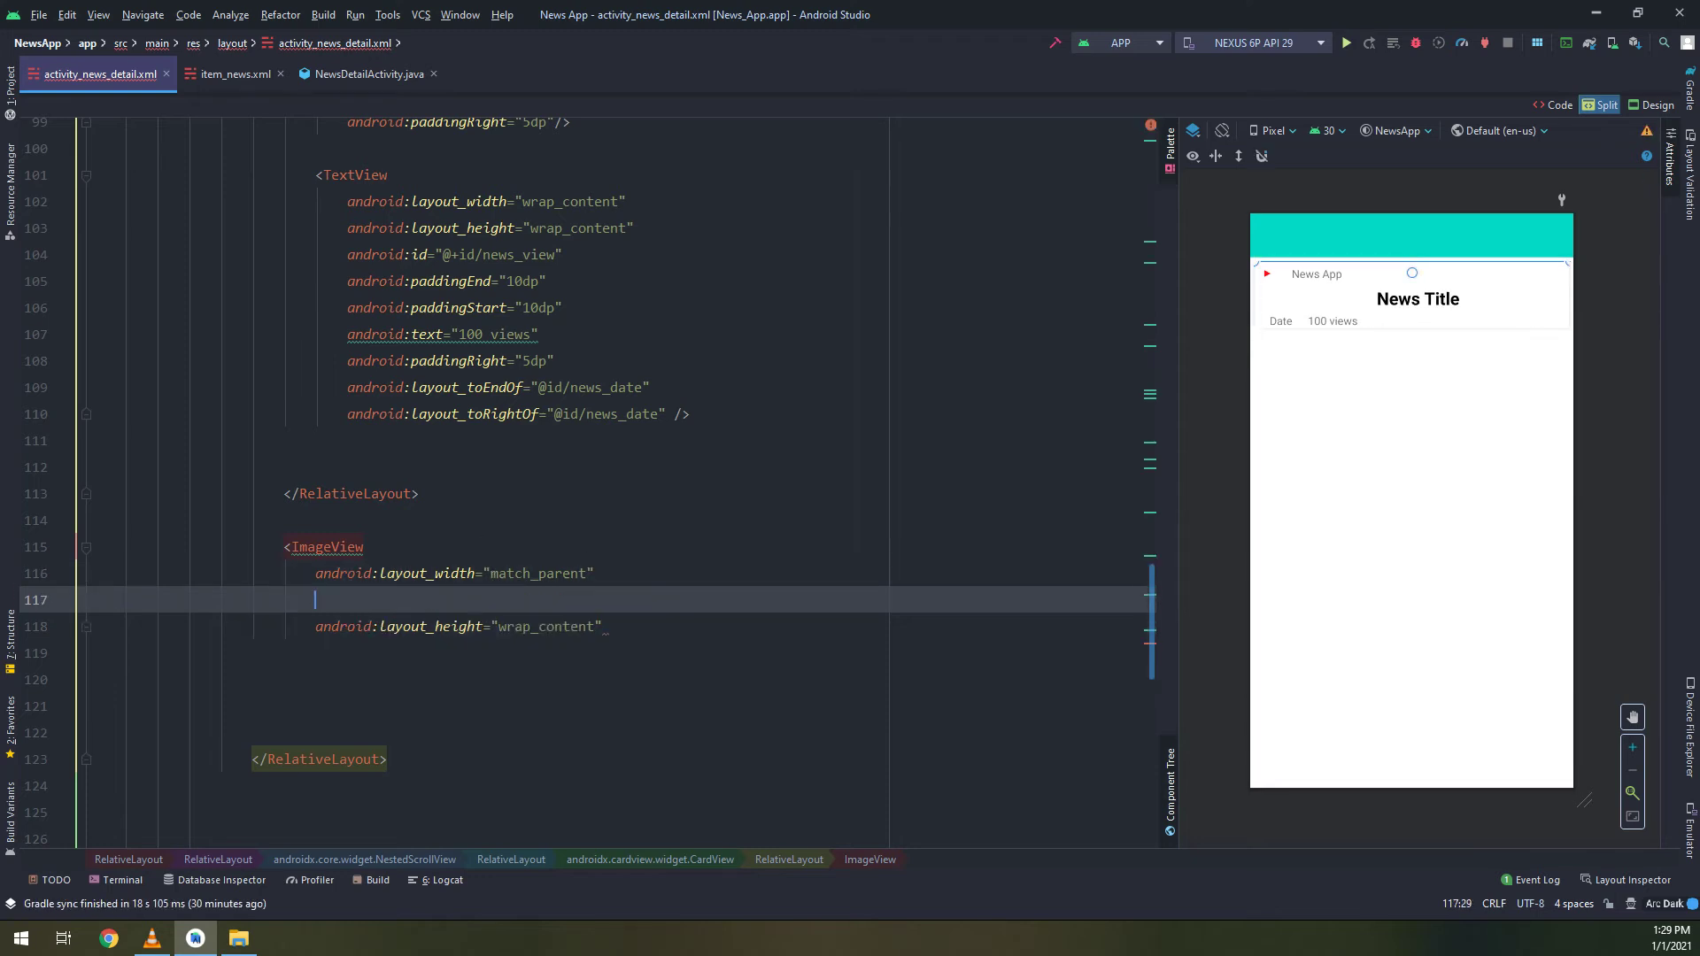
type("dju")
key("Return")
type("tr")
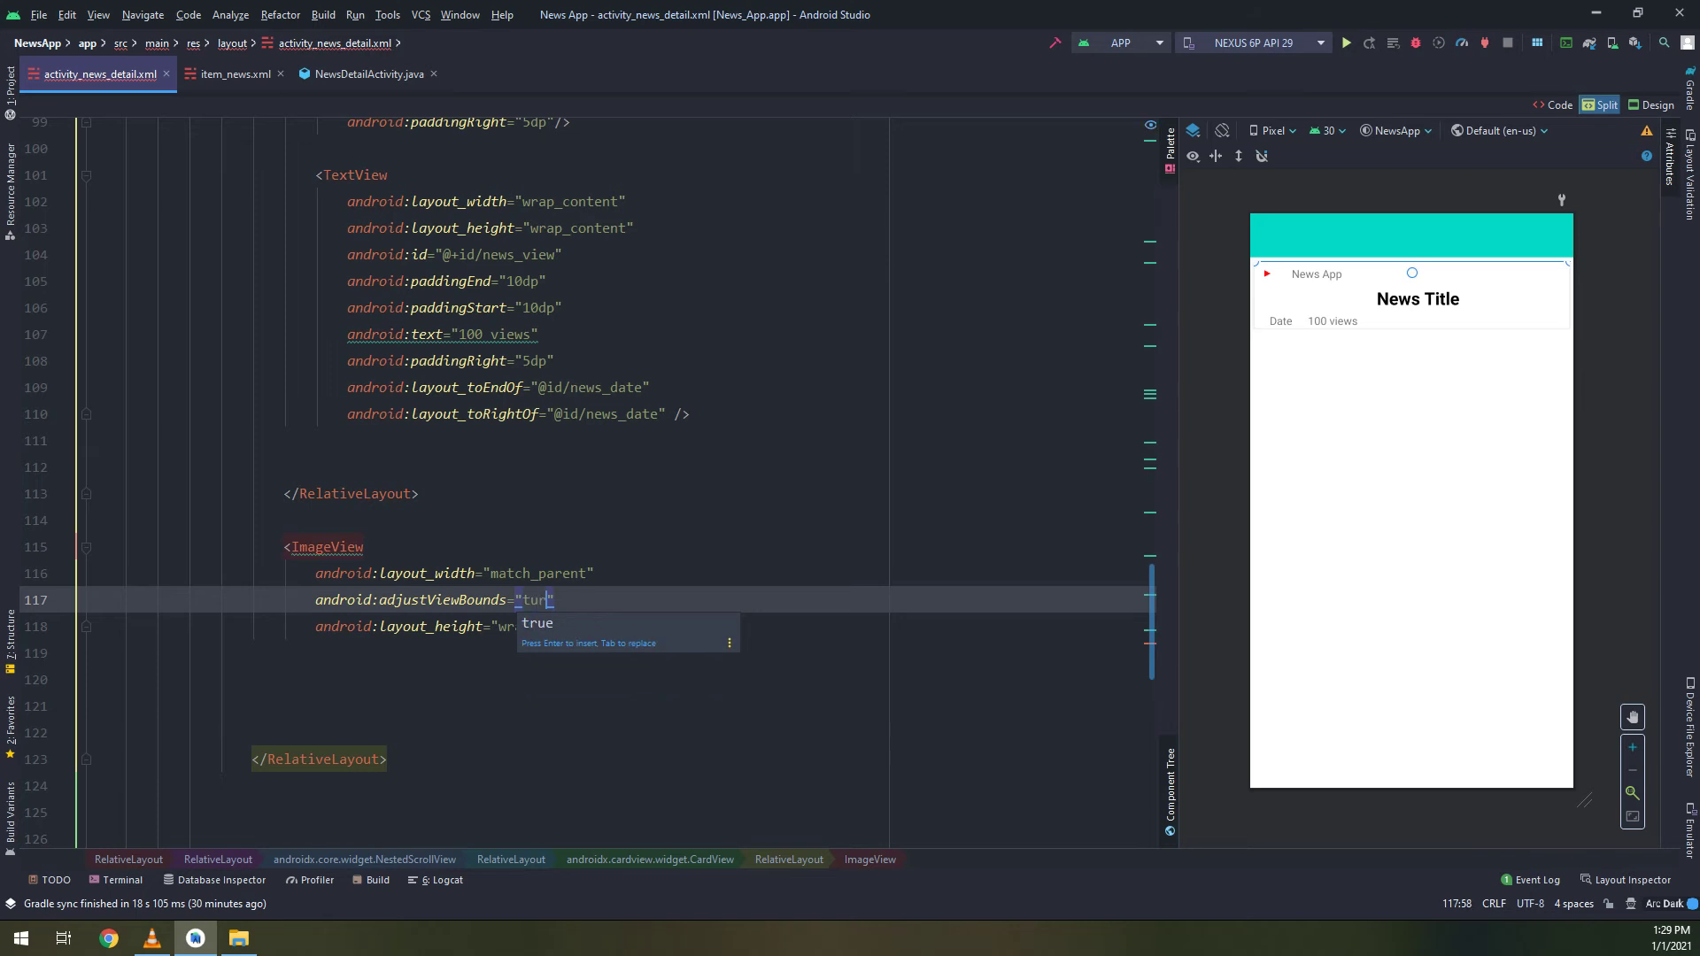
type("uye")
key("BackSpace")
key("BackSpace")
type("e")
Give the image the id news_image and source icon_youtube.
key("shift+Return")
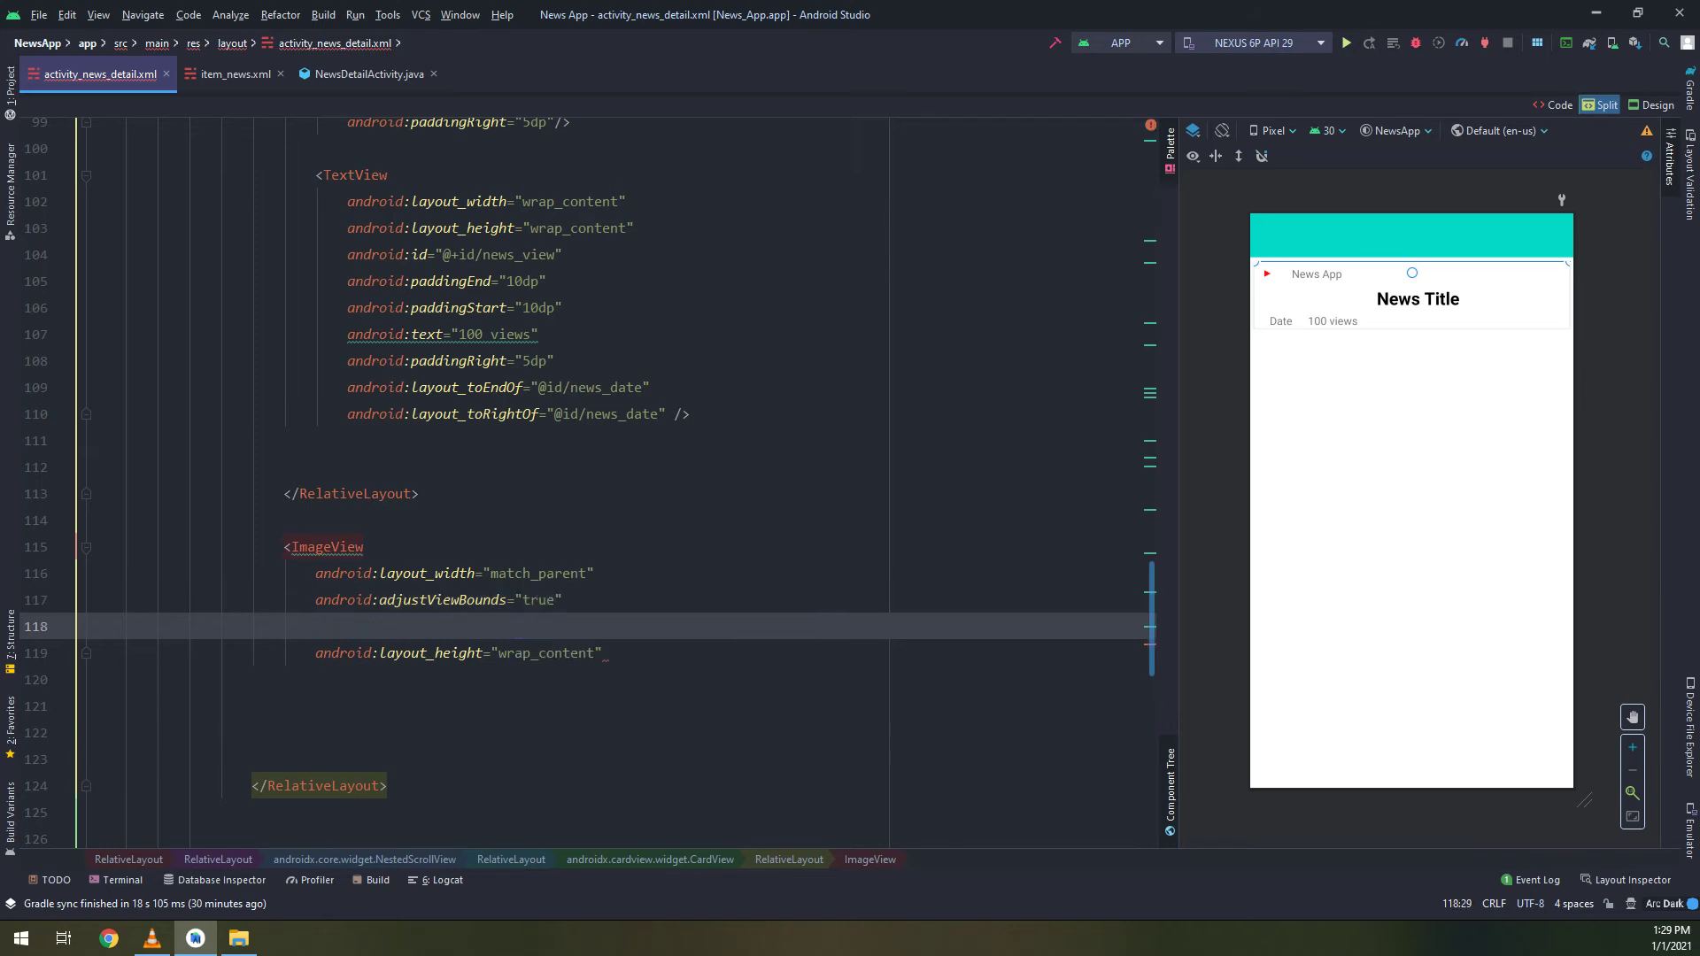
type("id")
key("Return")
type("news")
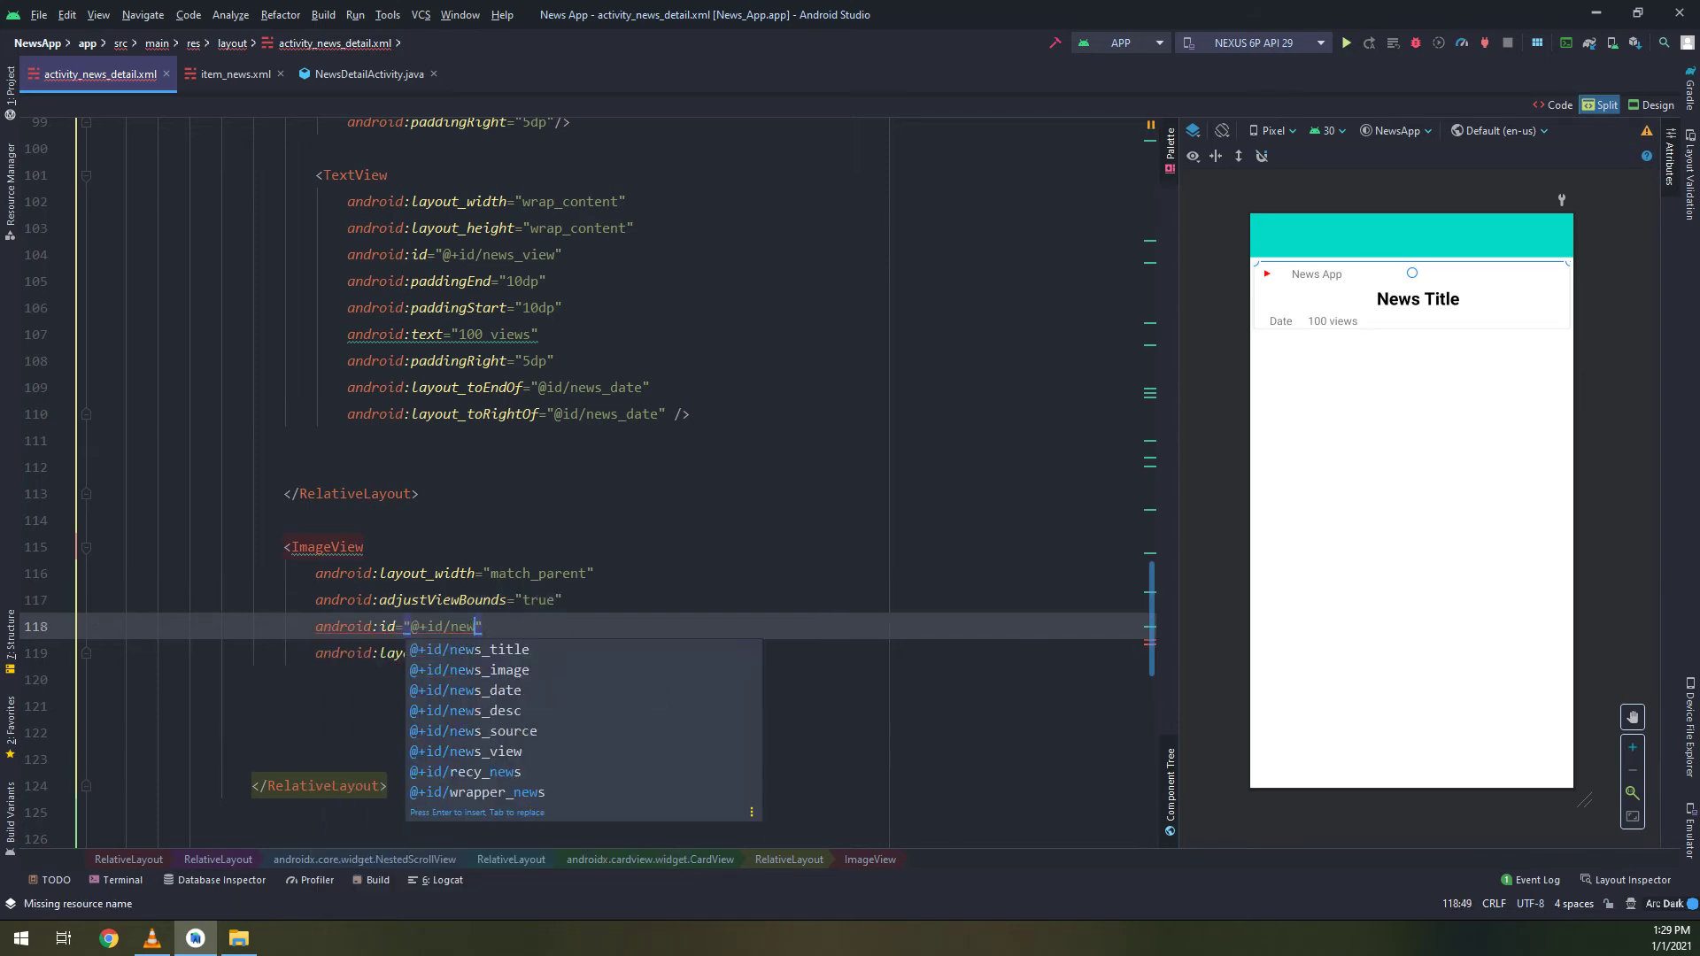
type("_")
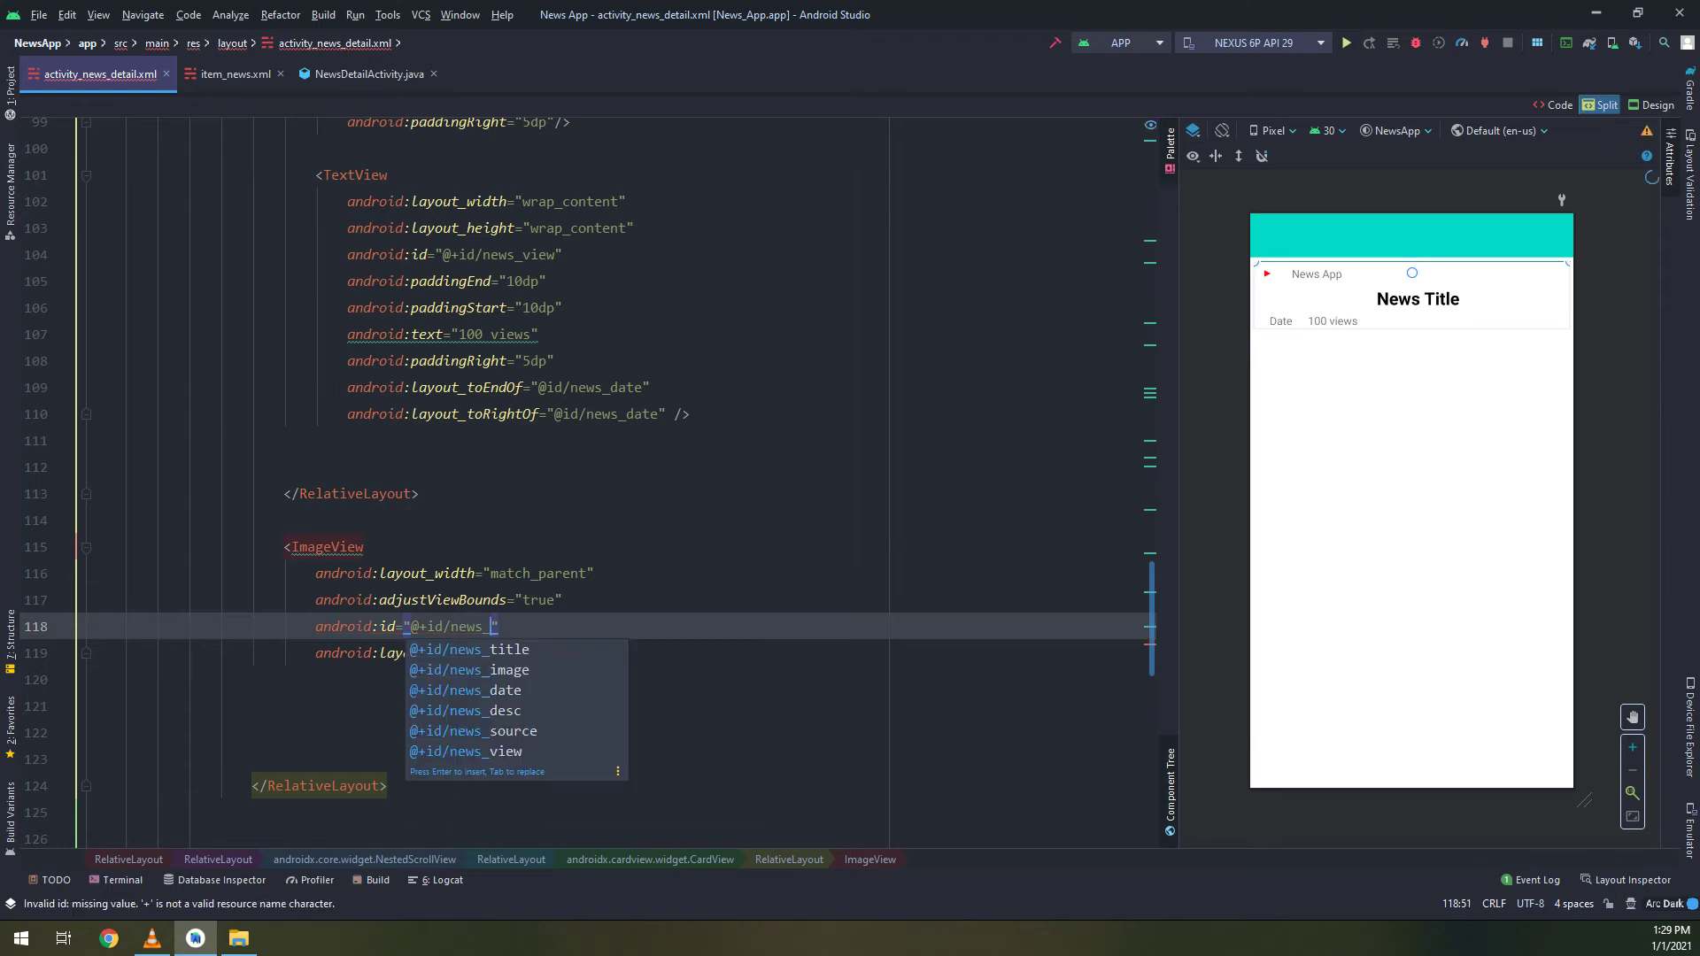
type("i")
key("Return")
key("Return")
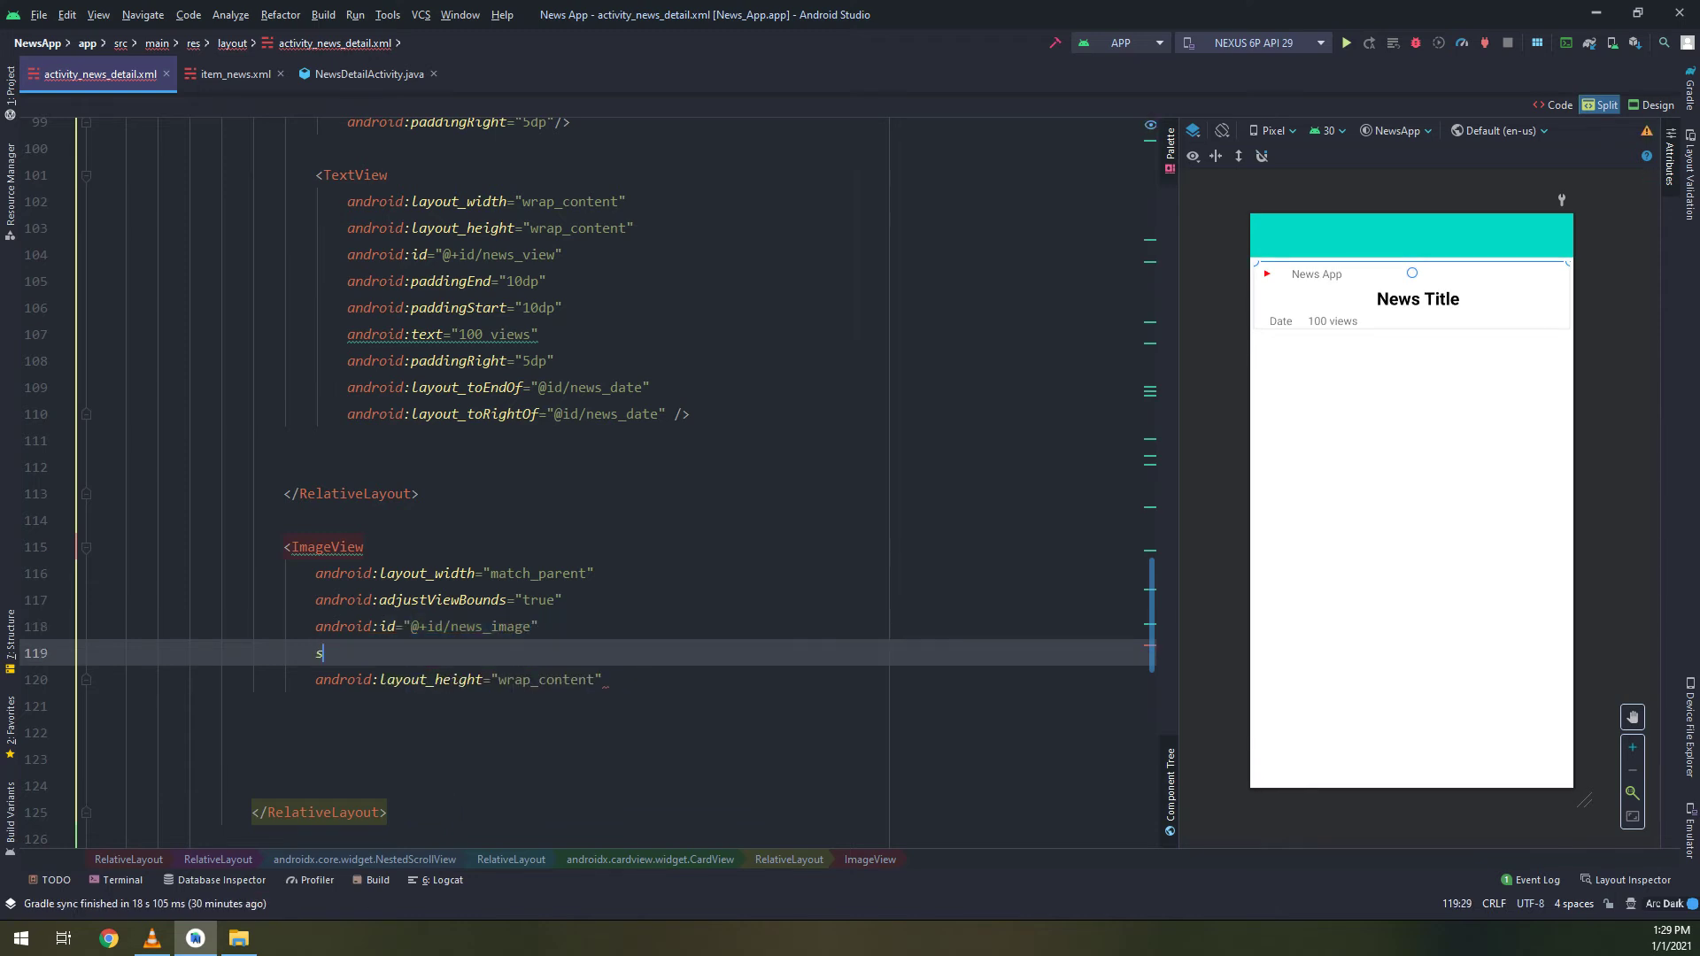
type("rc")
key("Return")
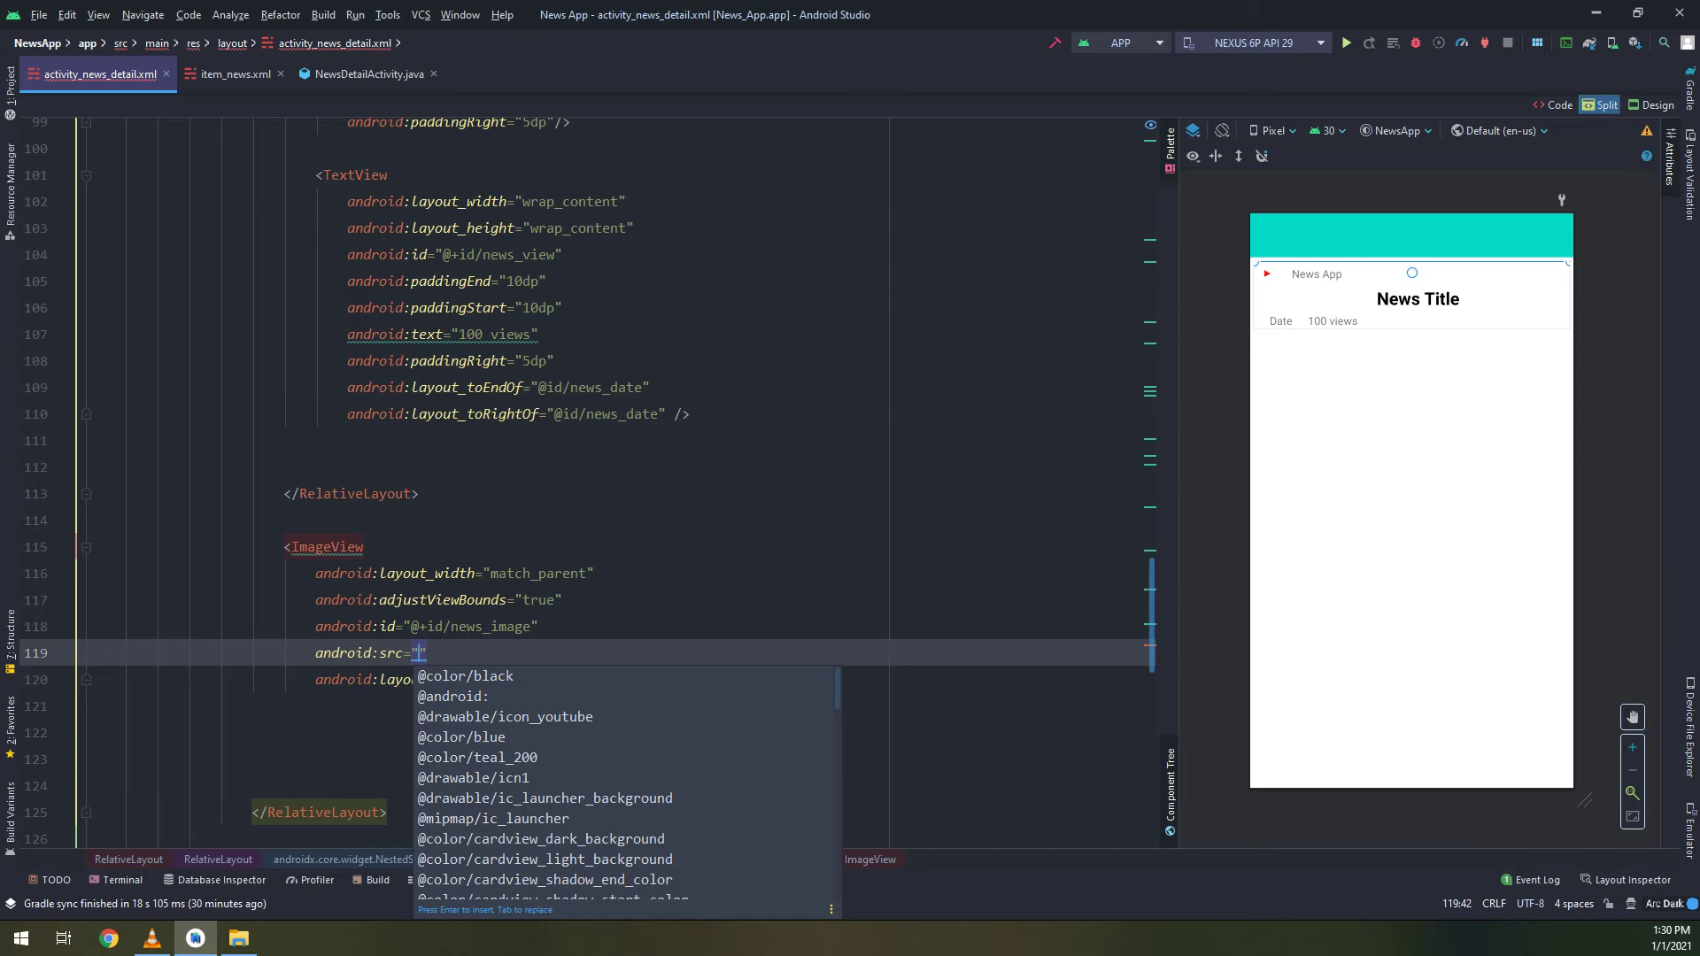
key("Down")
key("Down")
key("Return")
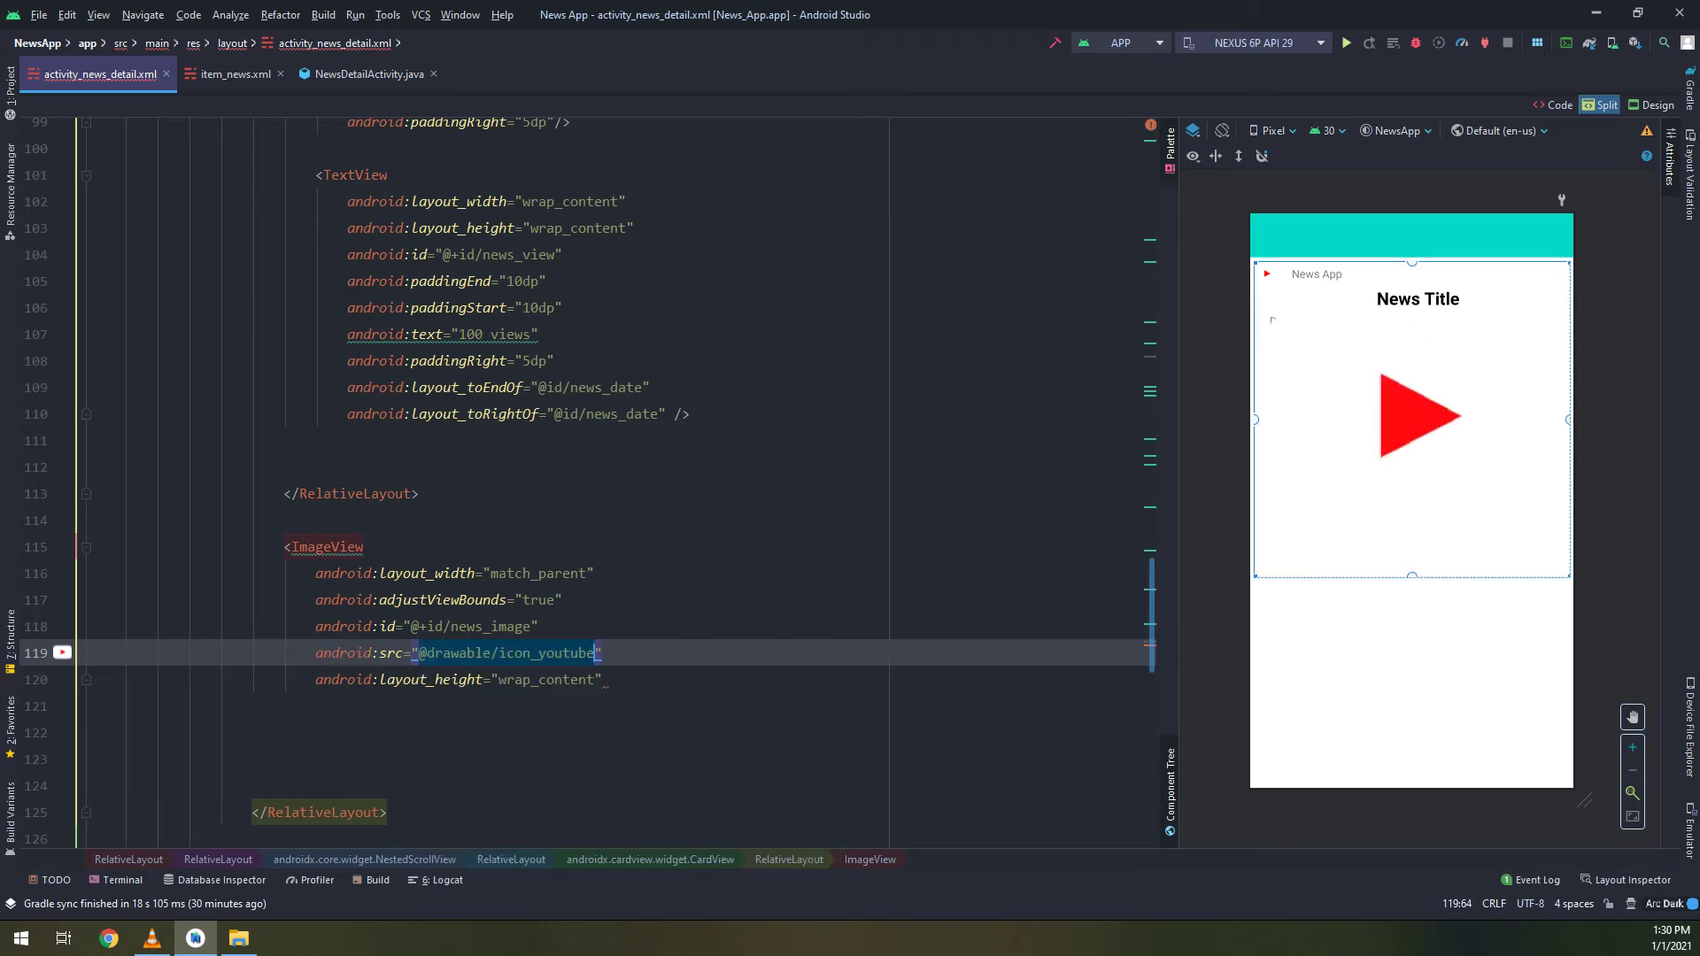
key("End")
key("Return")
type("below")
key("Return")
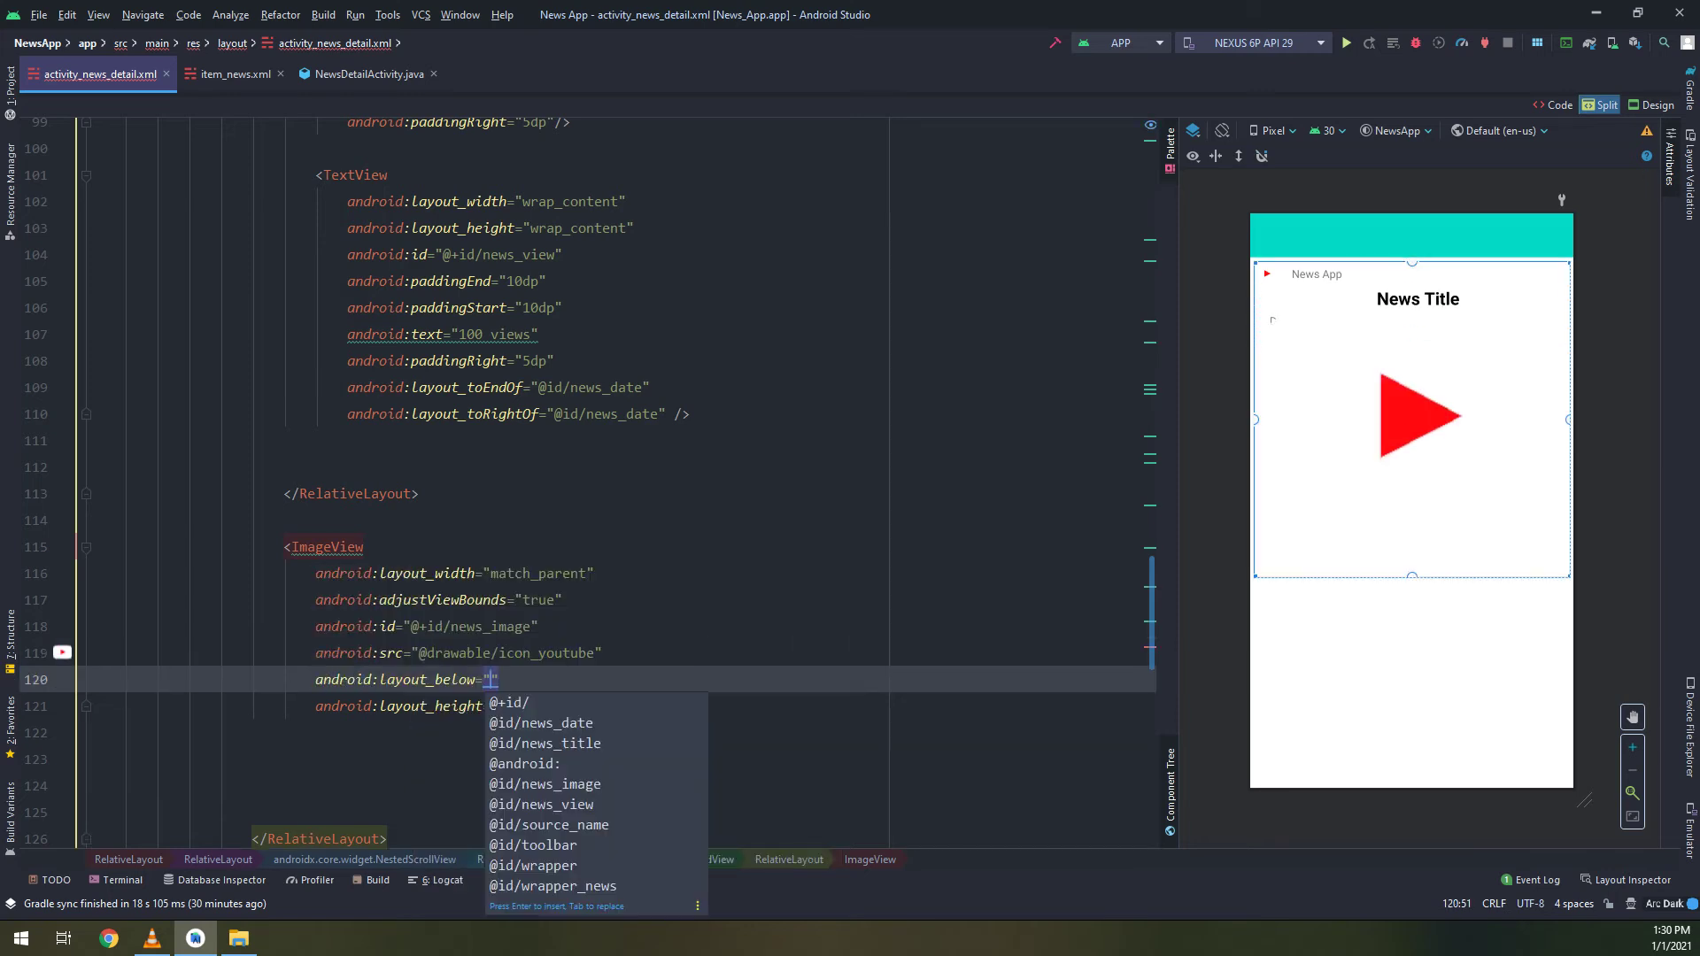
type("news")
key("Up")
key("Return")
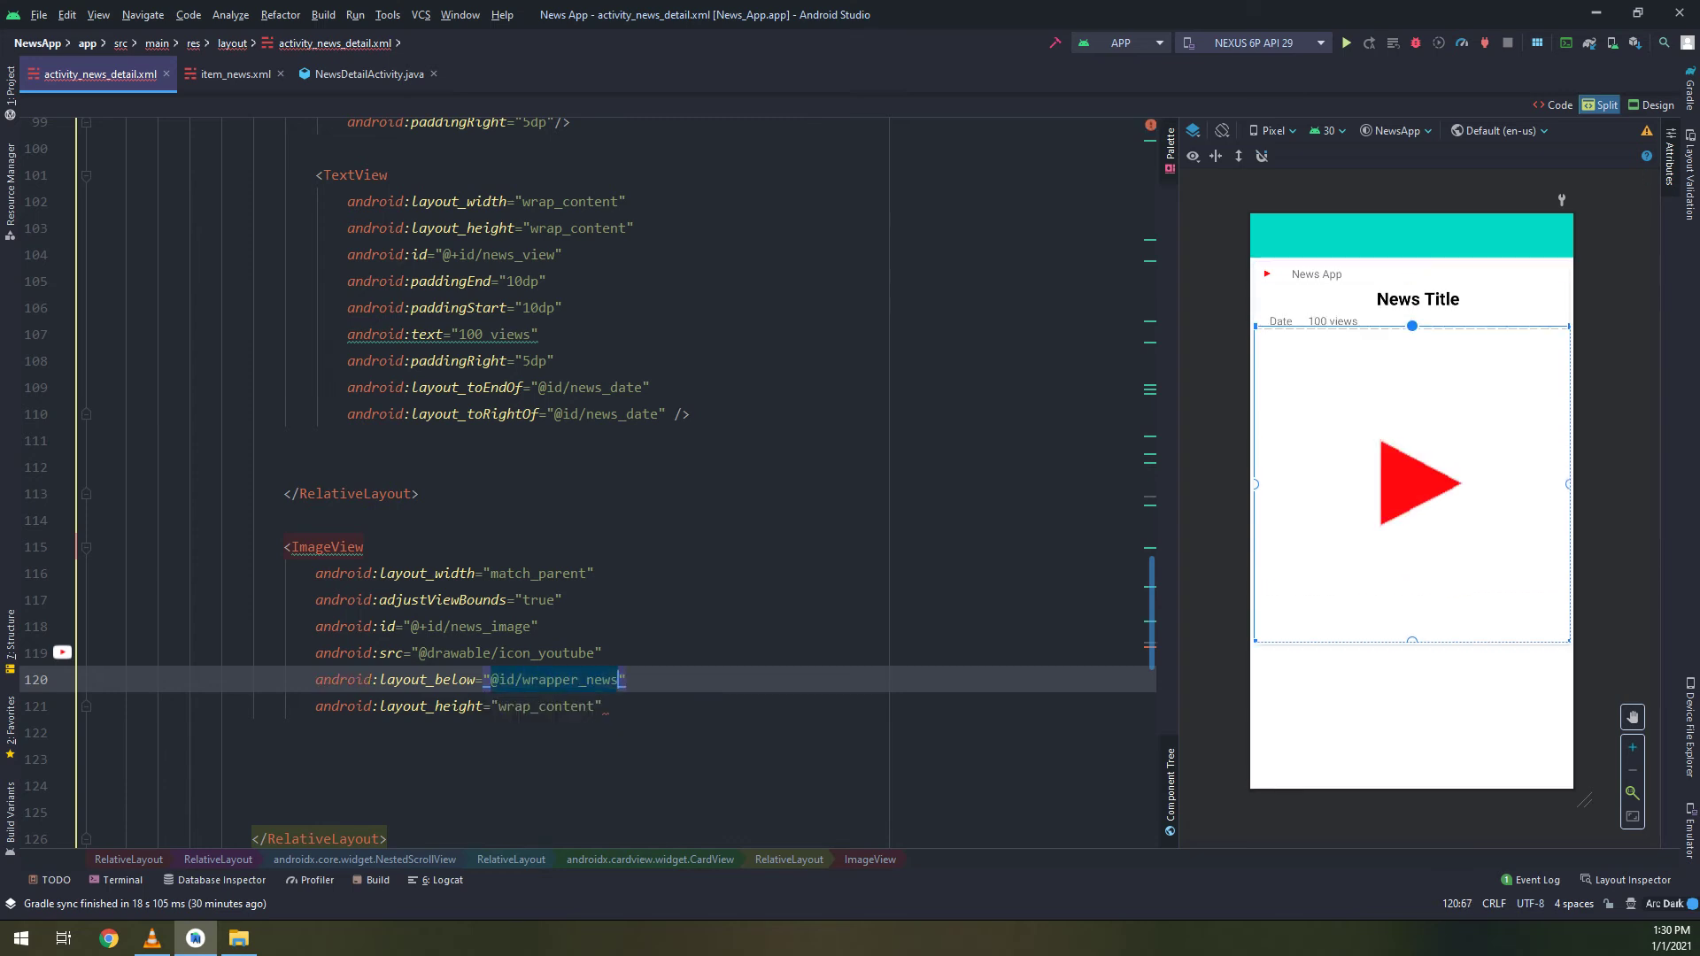
key("Down")
key("End")
type("/")
key("Return")
key("Return")
key("Return")
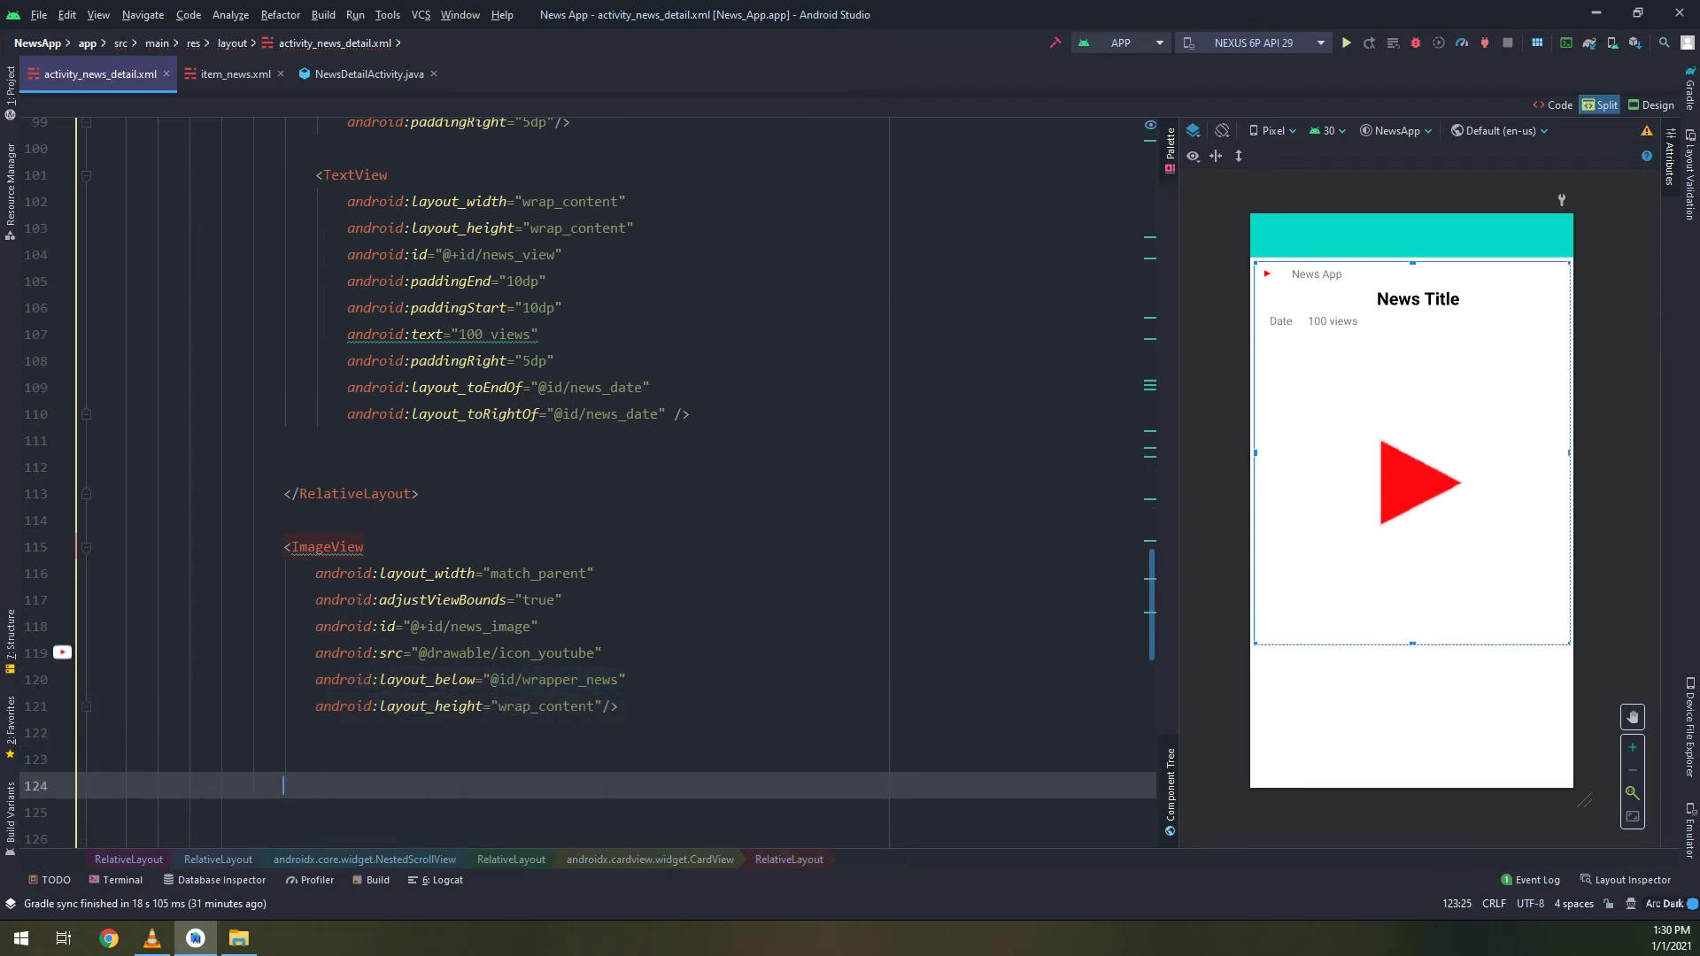
scroll(396, 743, "down", 6)
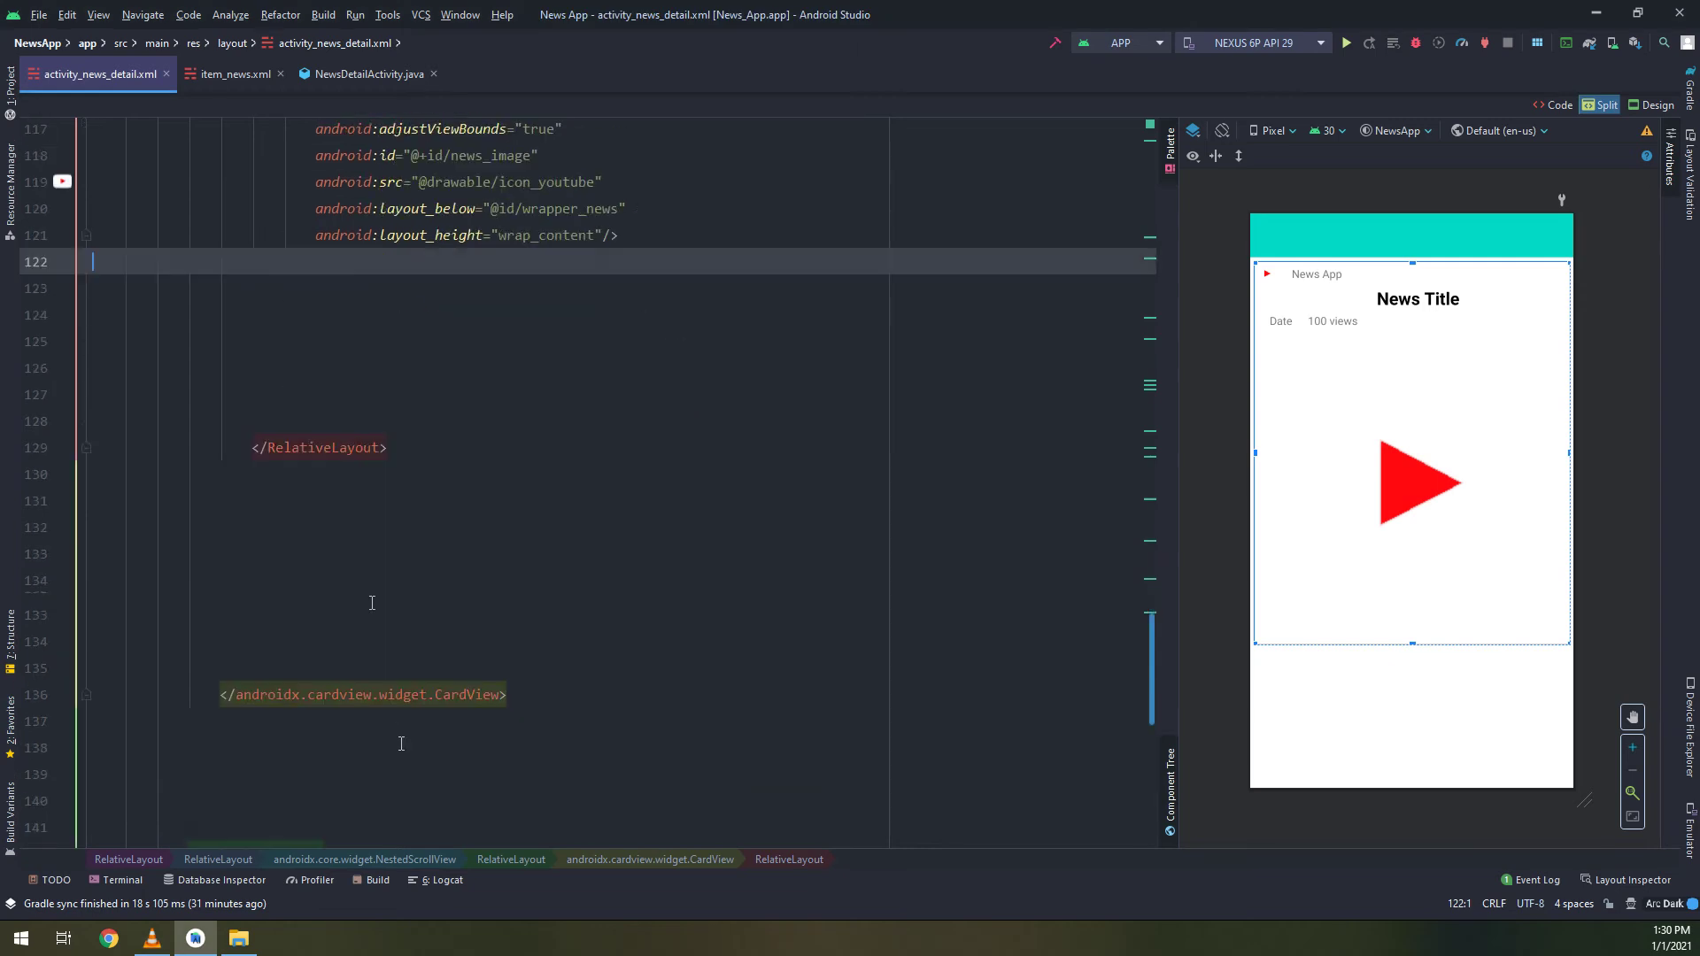
type("<")
Start the news_desc TextView: match_parent width, wrap_content height, 17sp text, 10dp padding.
key("Escape")
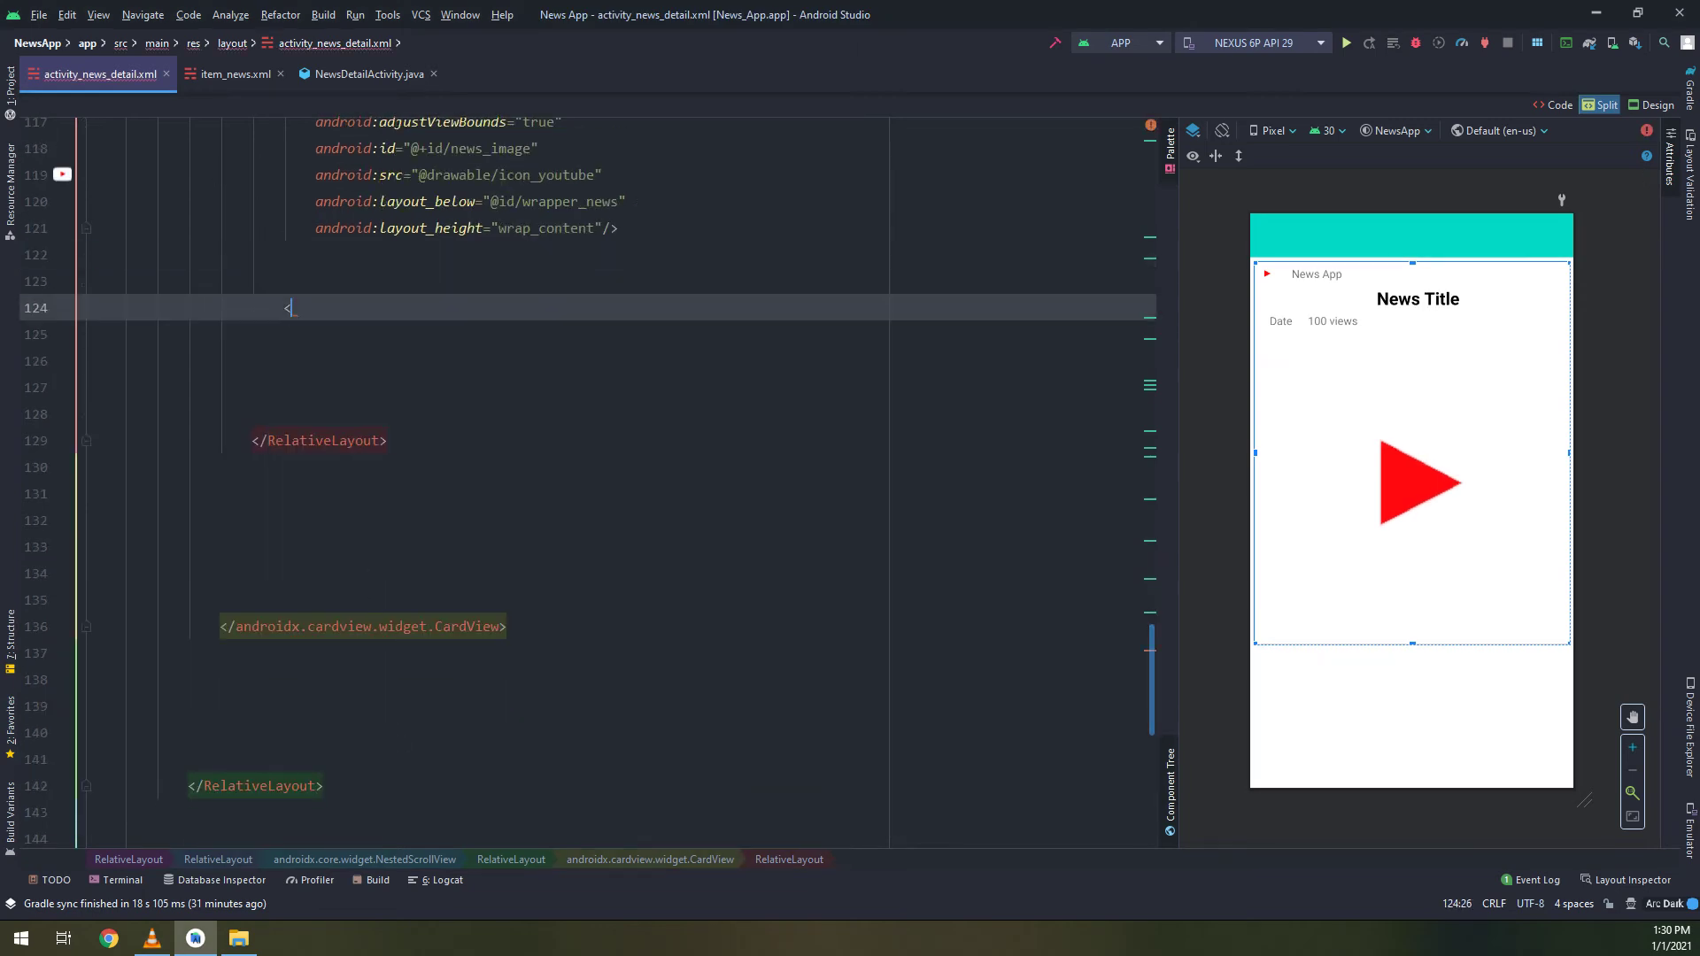
scroll(585, 479, "up", 3)
type("Te")
key("Return")
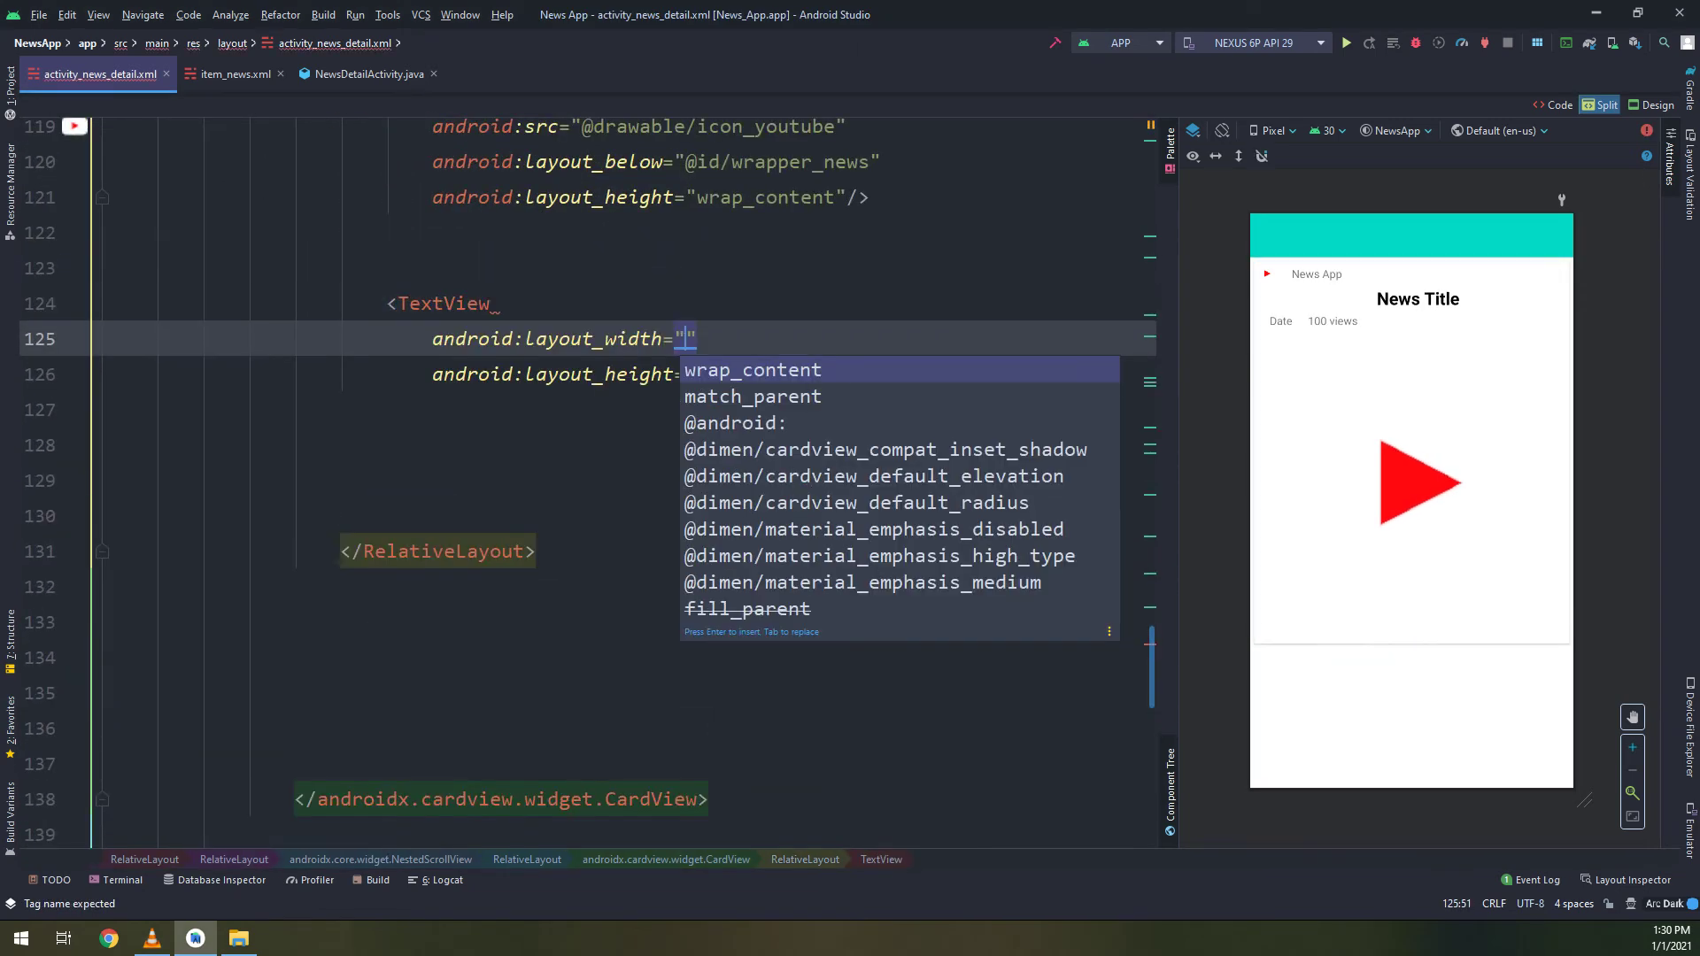
type("ma")
key("Return")
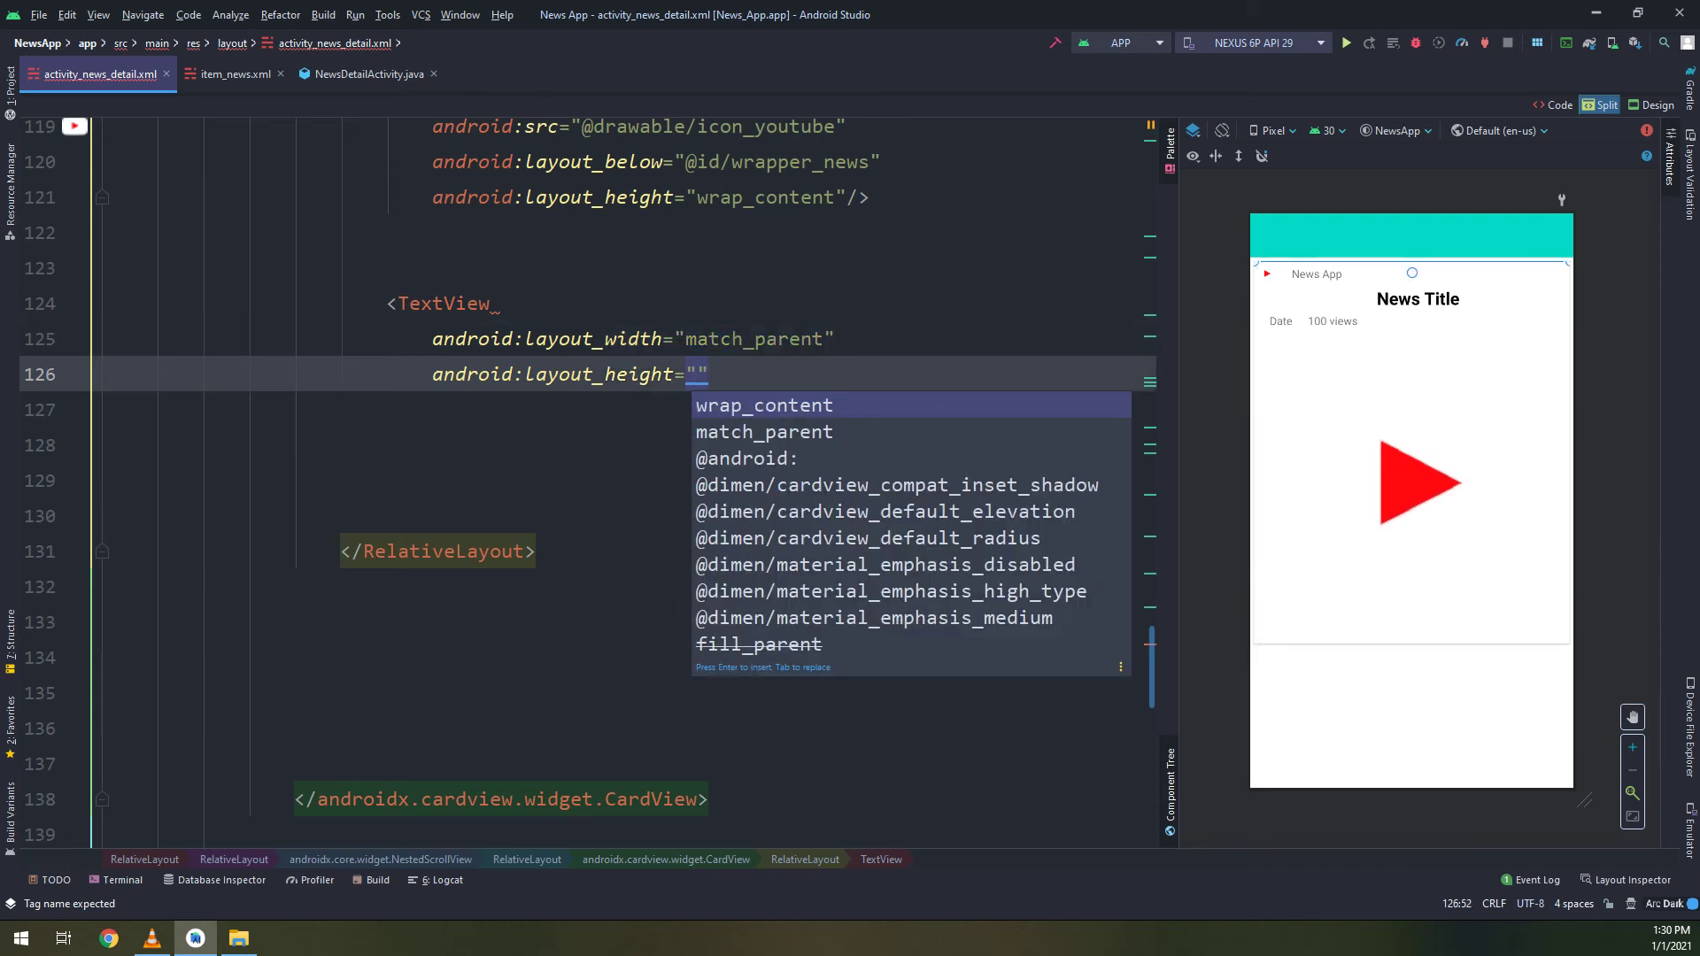
key("Return")
key("Up")
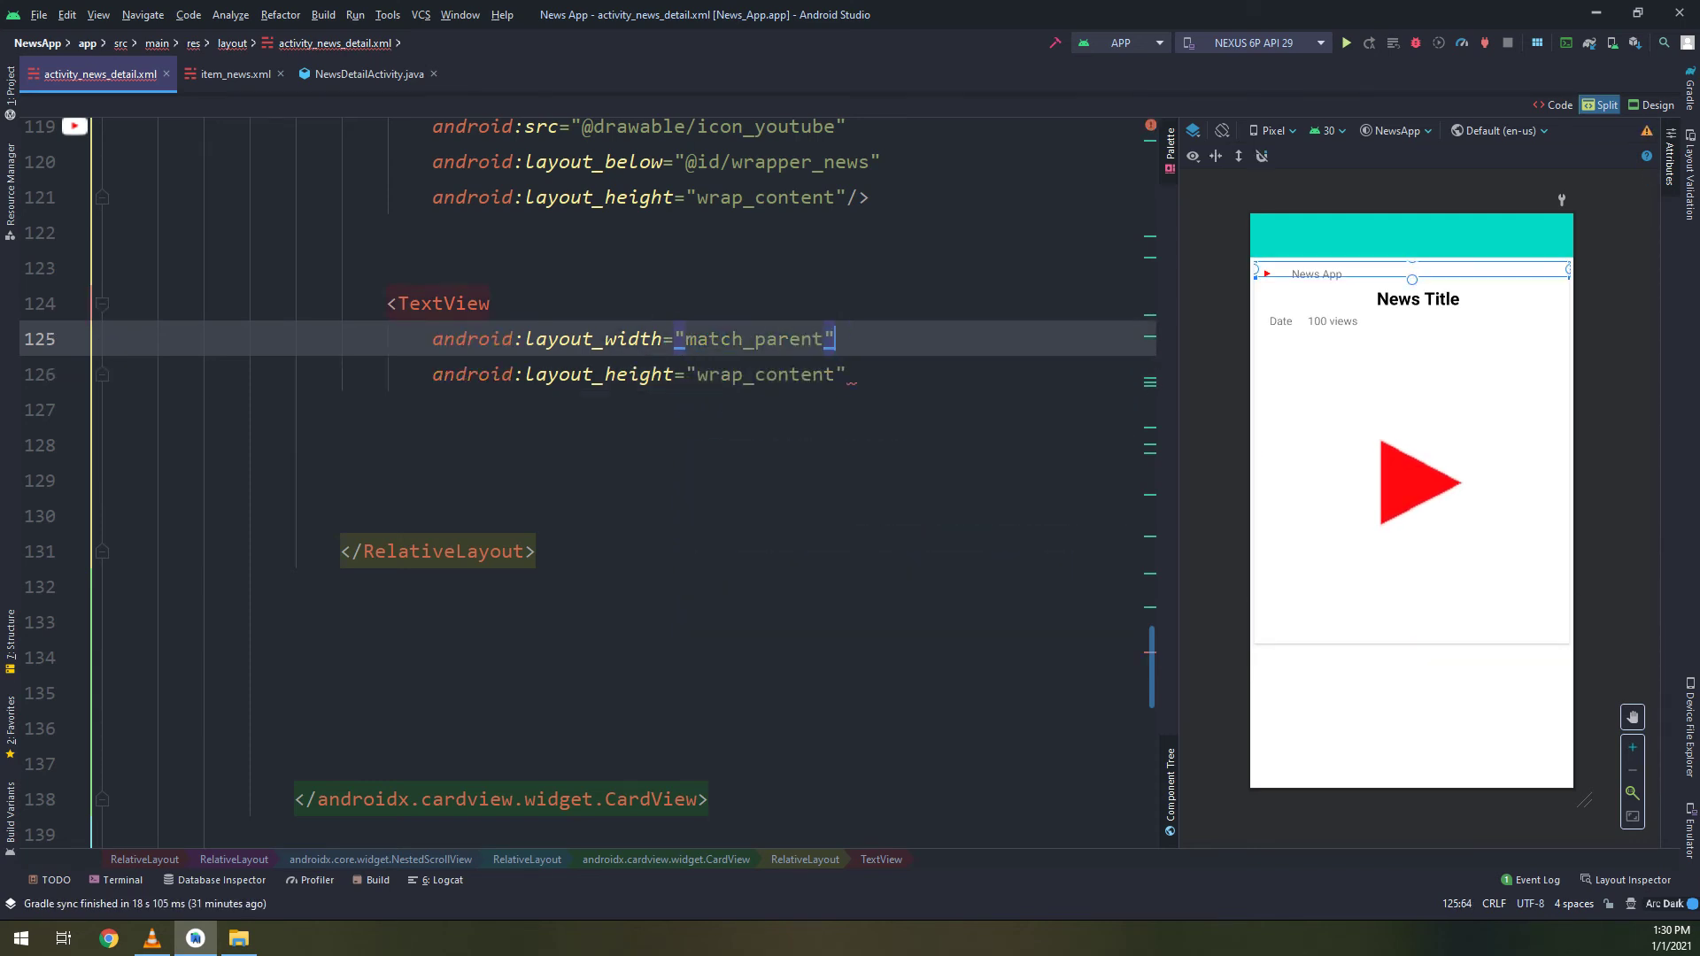
key("Return")
type("siz")
key("Return")
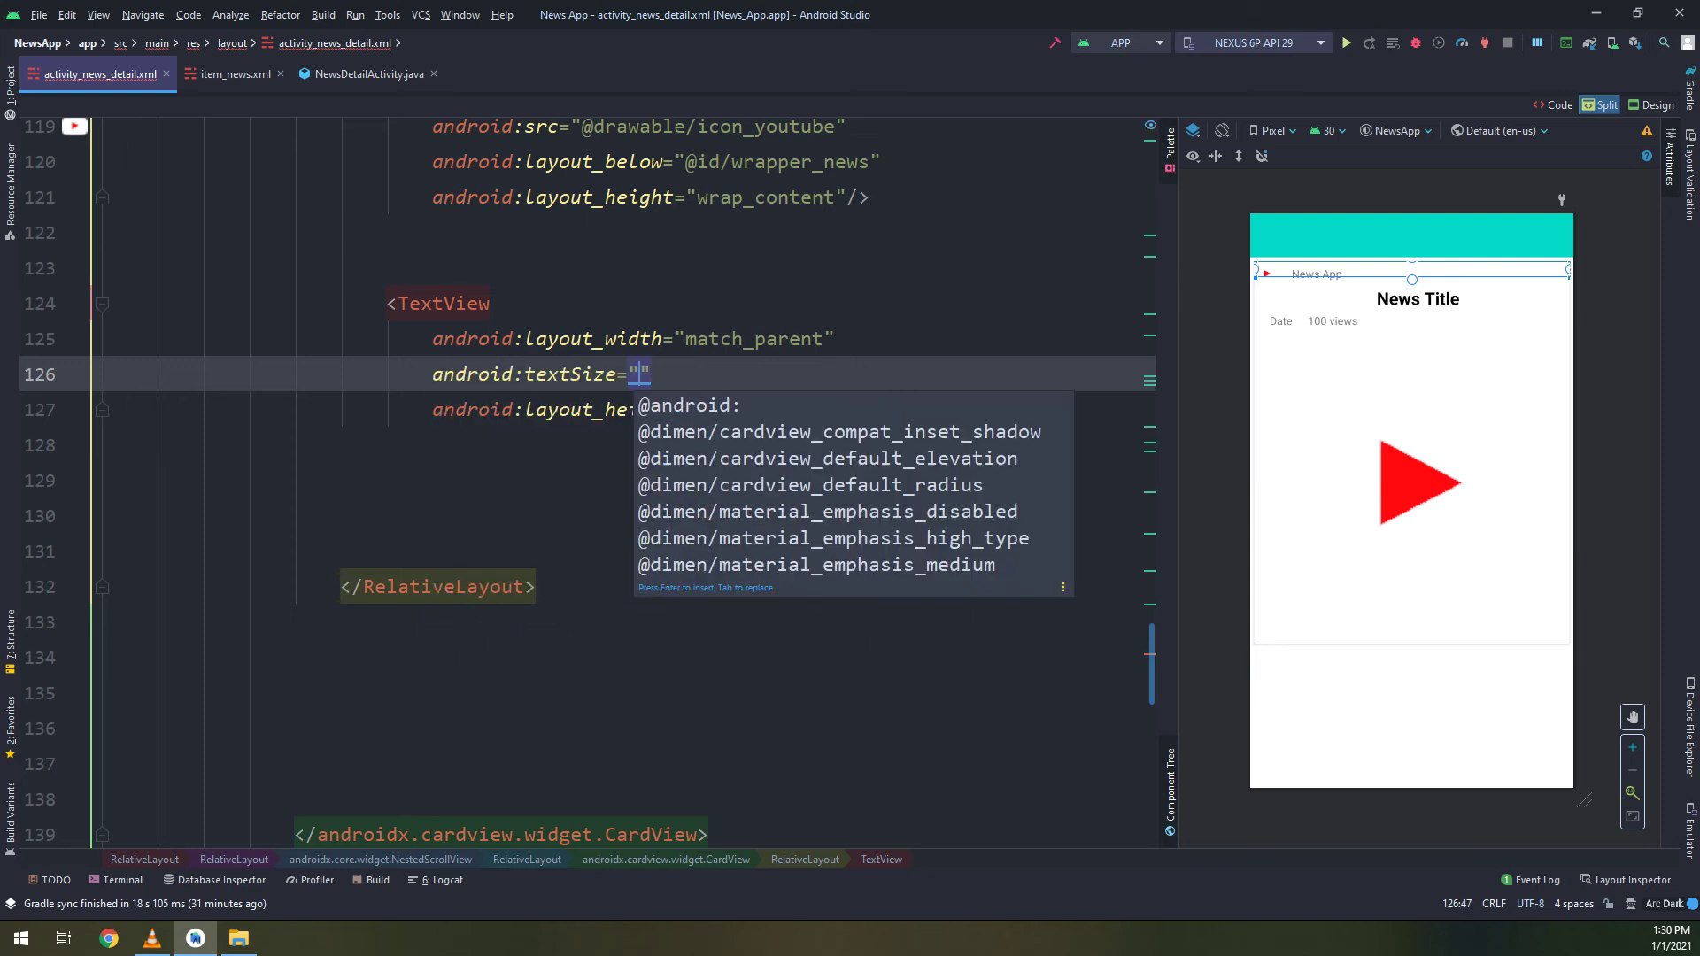
type("17sp")
key("Return")
key("Return")
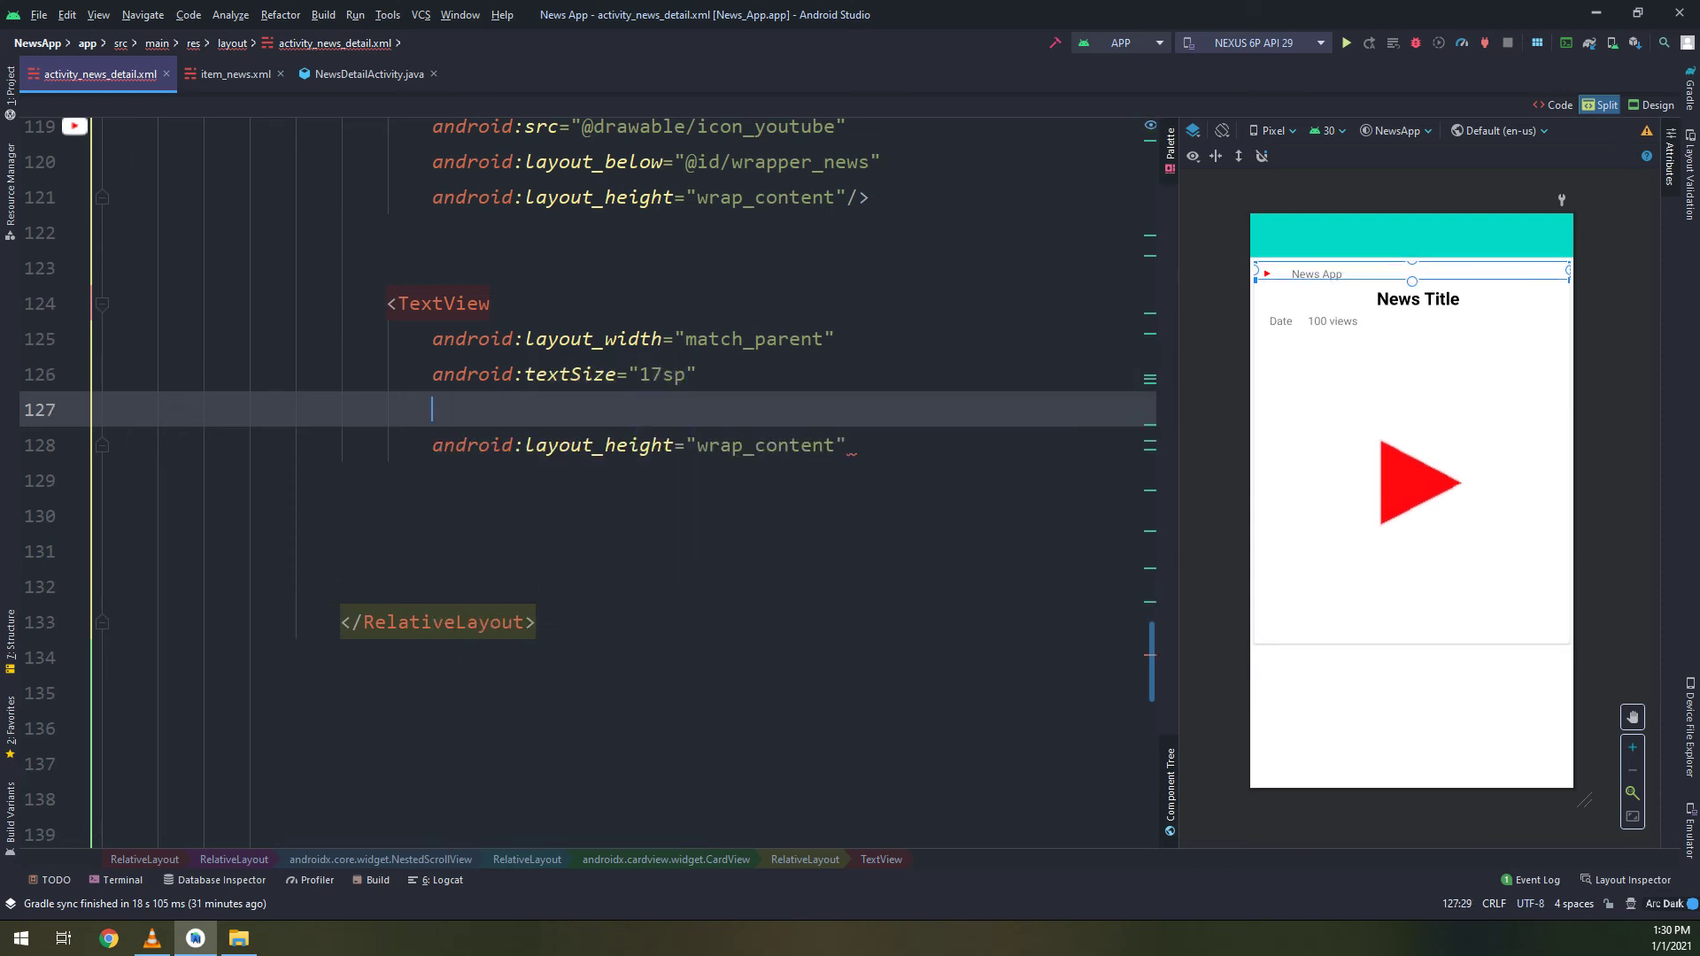
type("id")
key("Return")
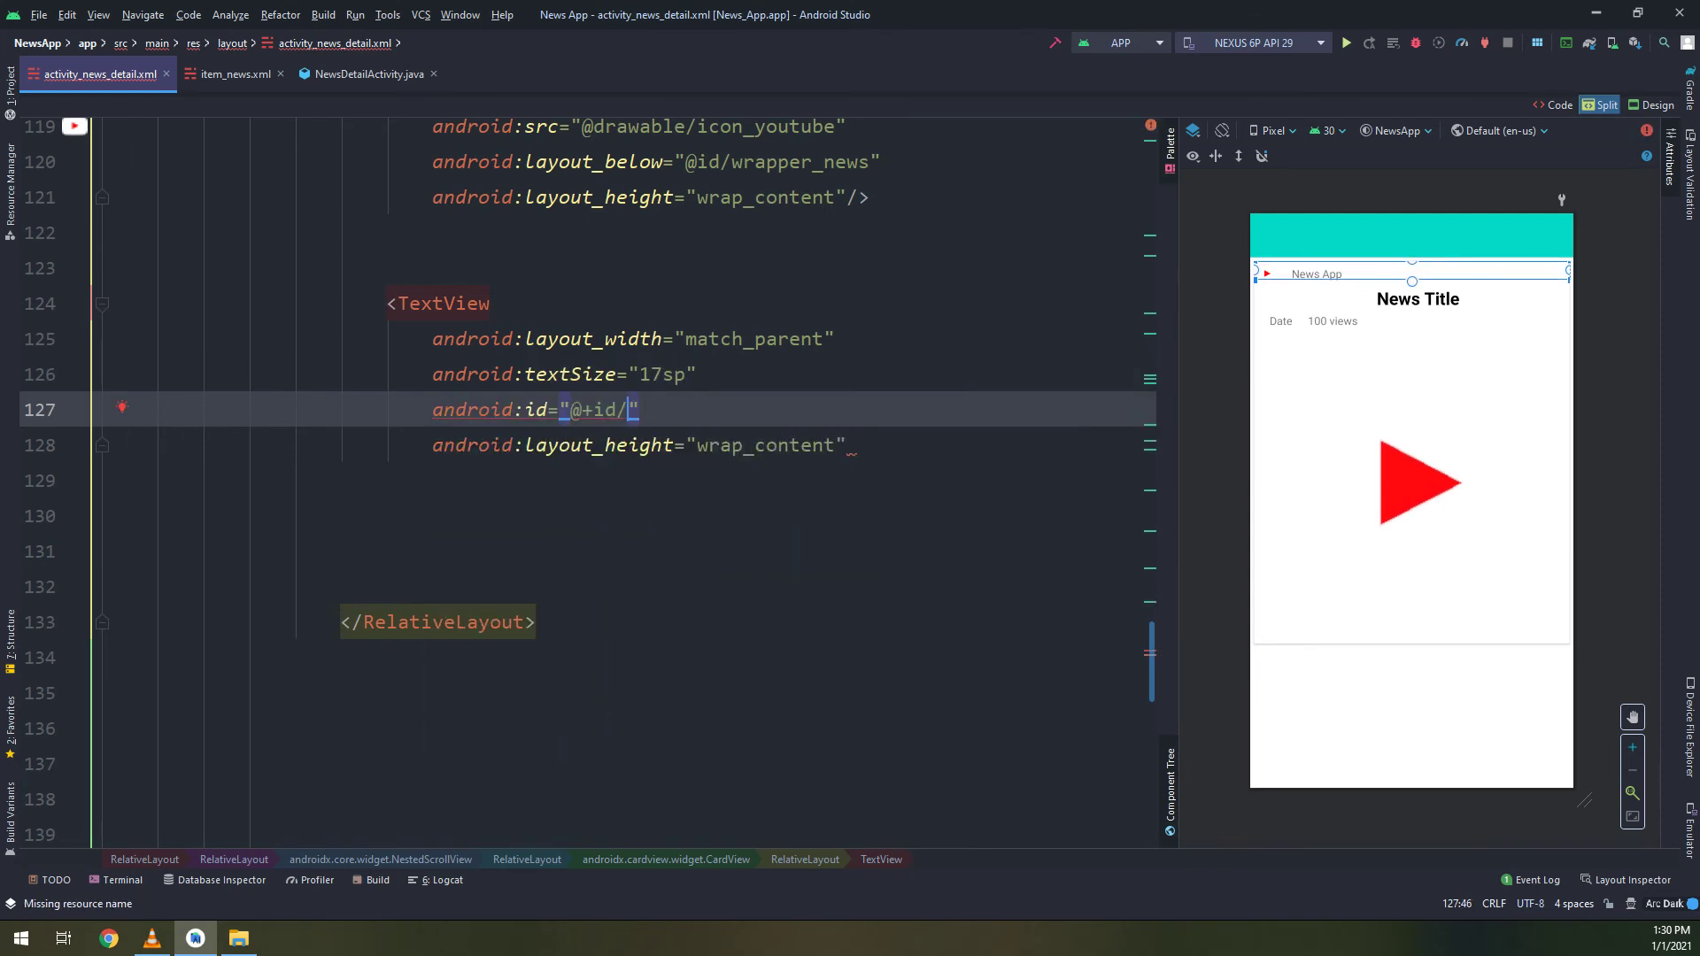
type("news_des")
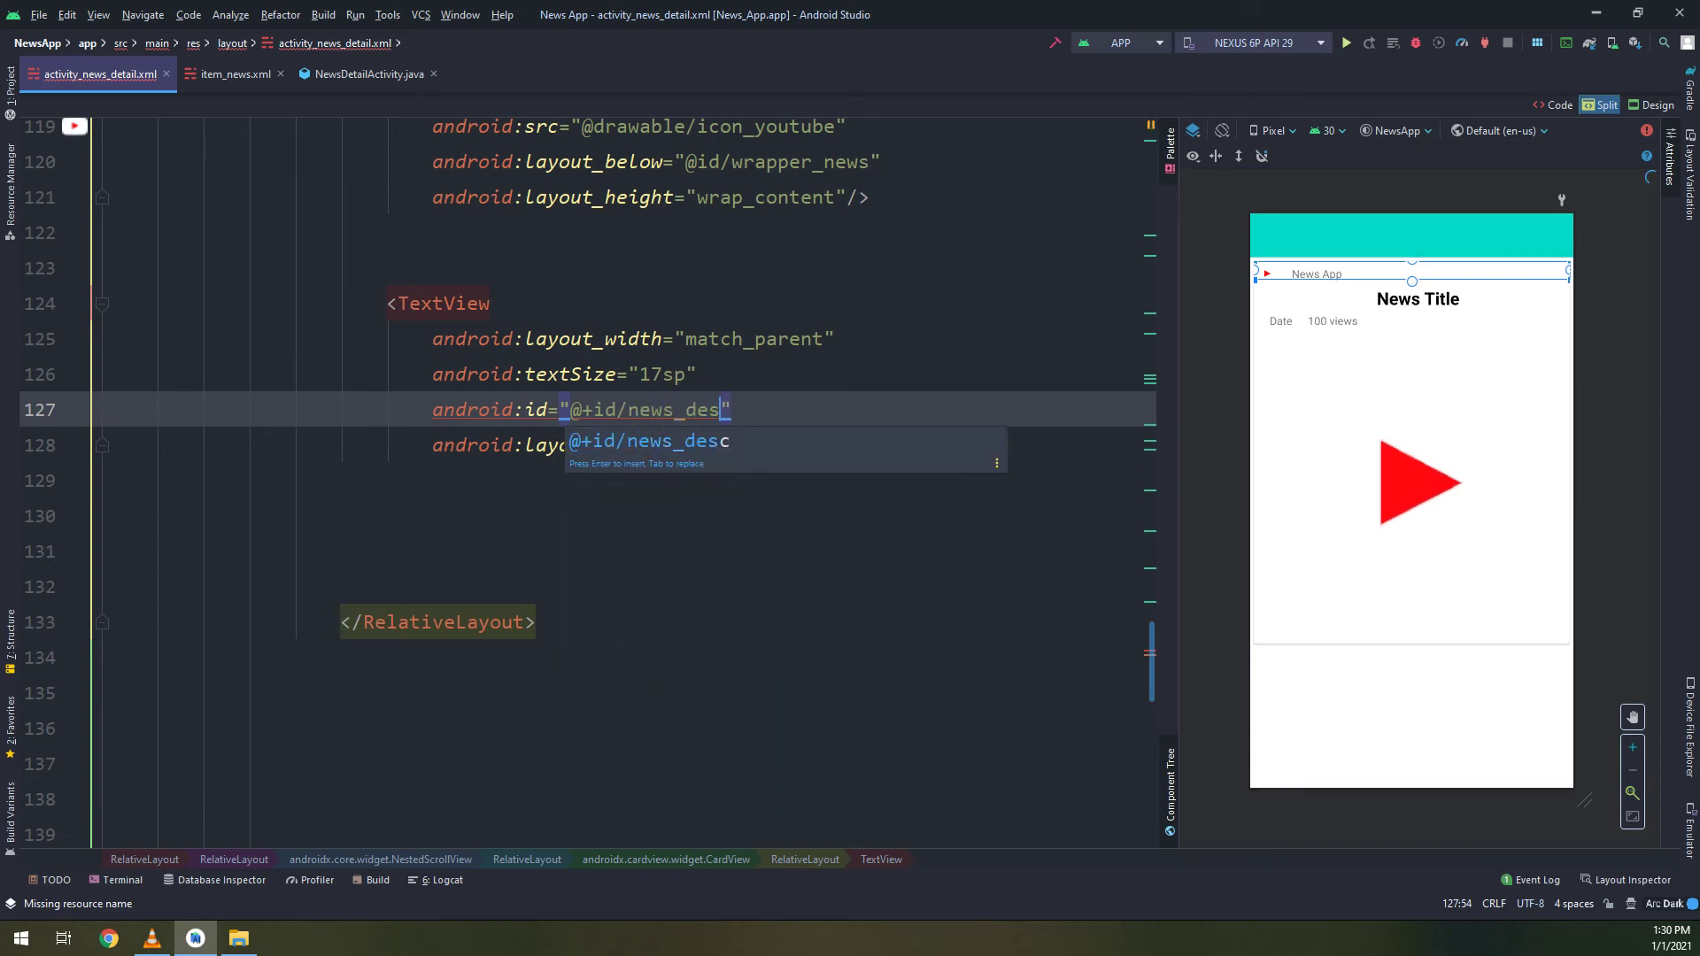
type("c")
key("Return")
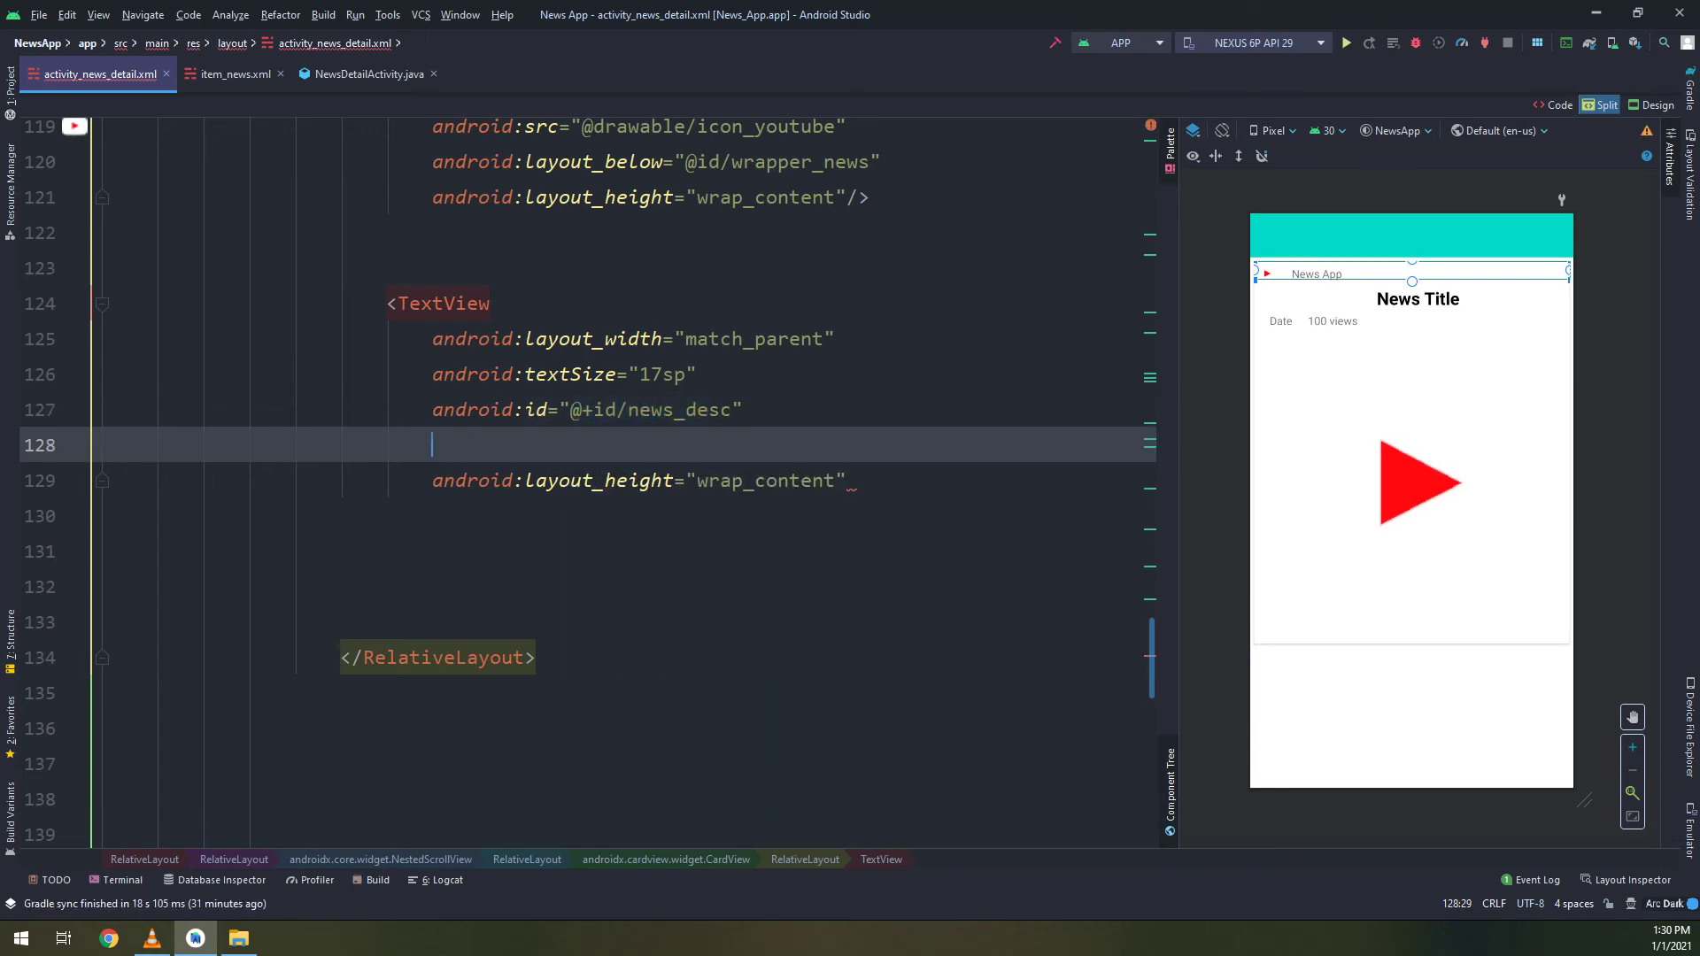
type("padding")
key("Return")
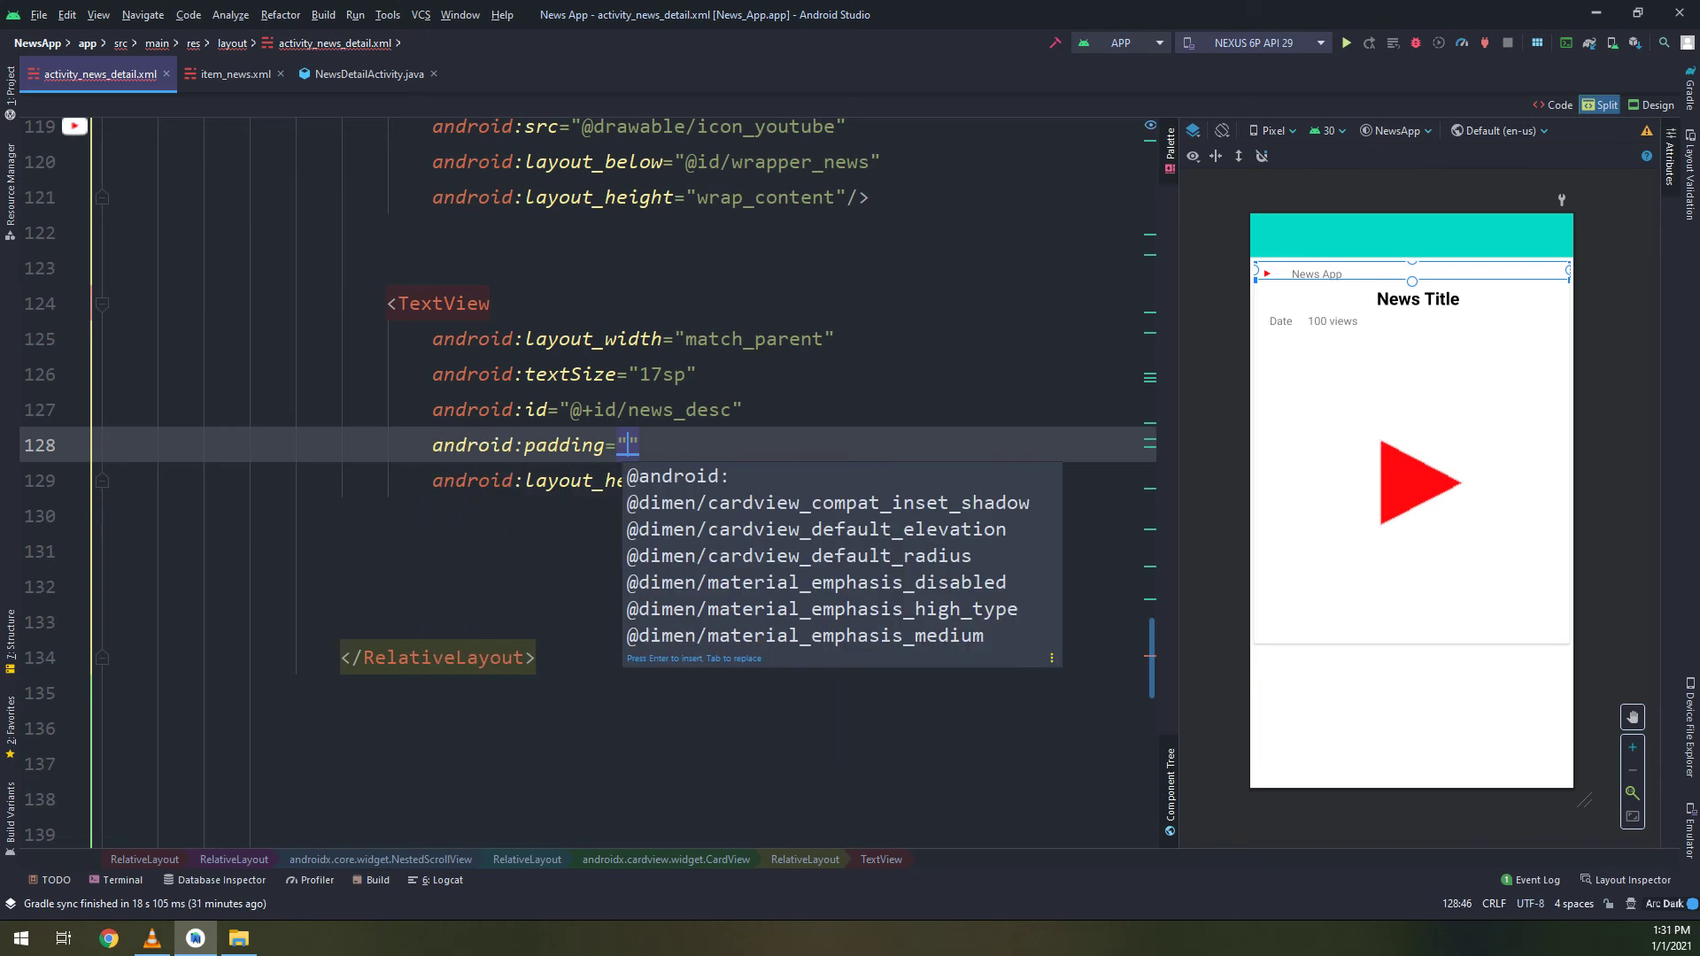
type("10")
key("Return")
Give it the text 'News Description' and place it below news_image.
key("Return")
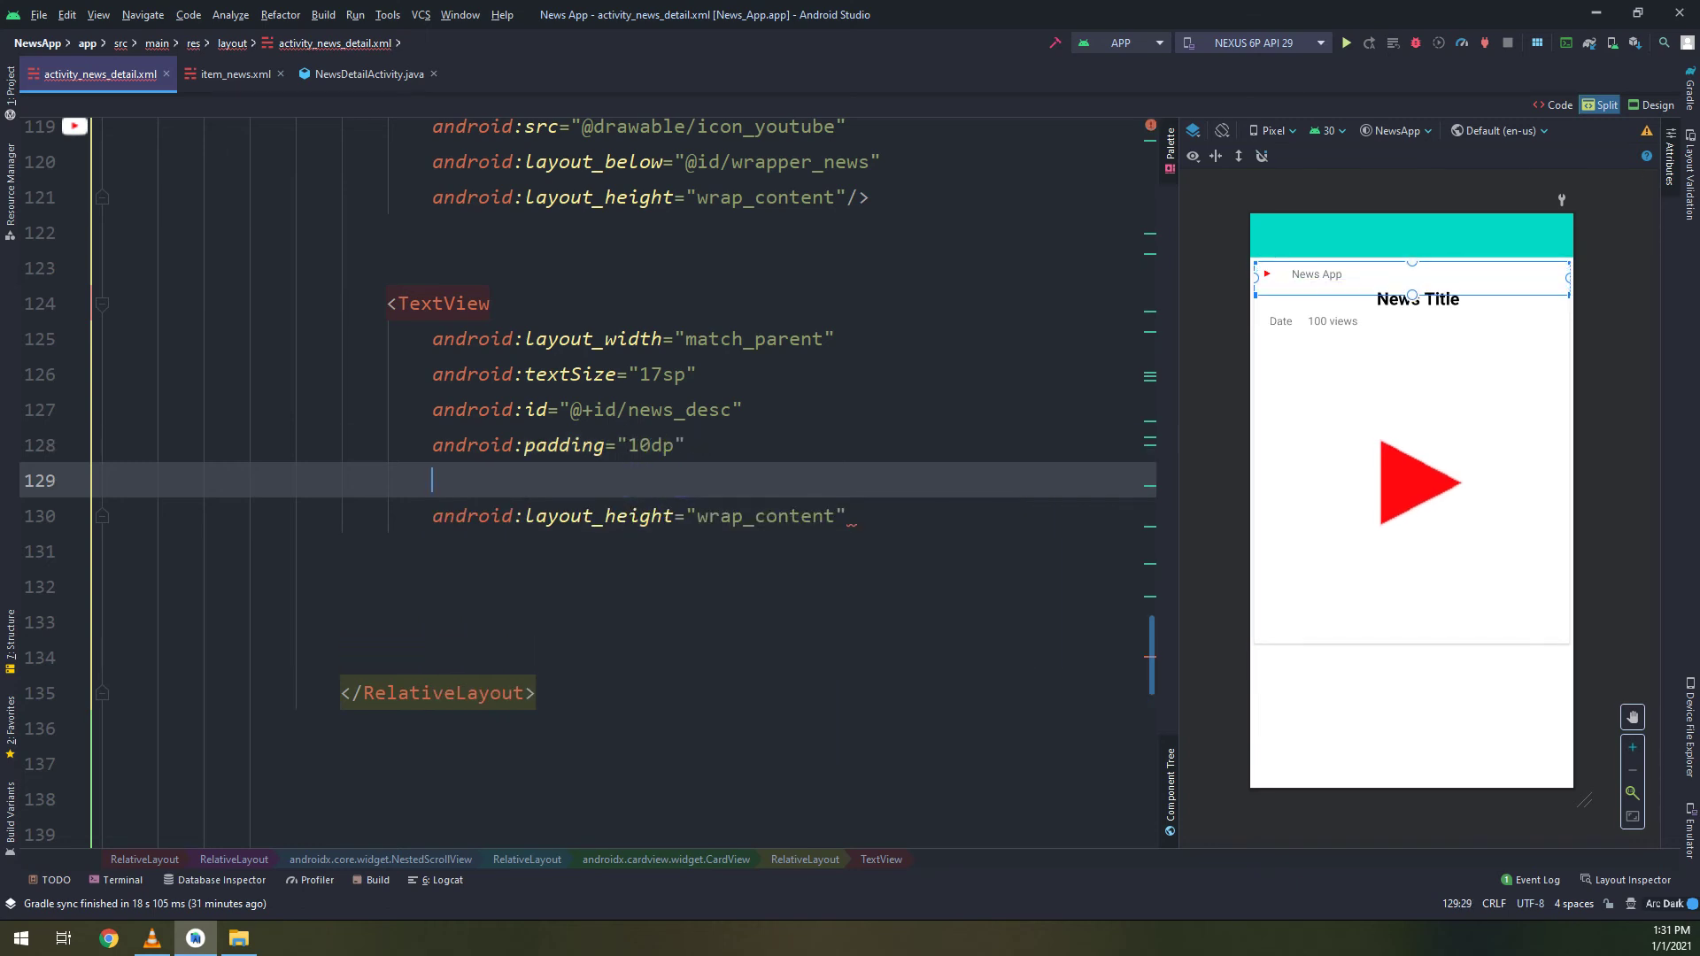
type("te")
key("Return")
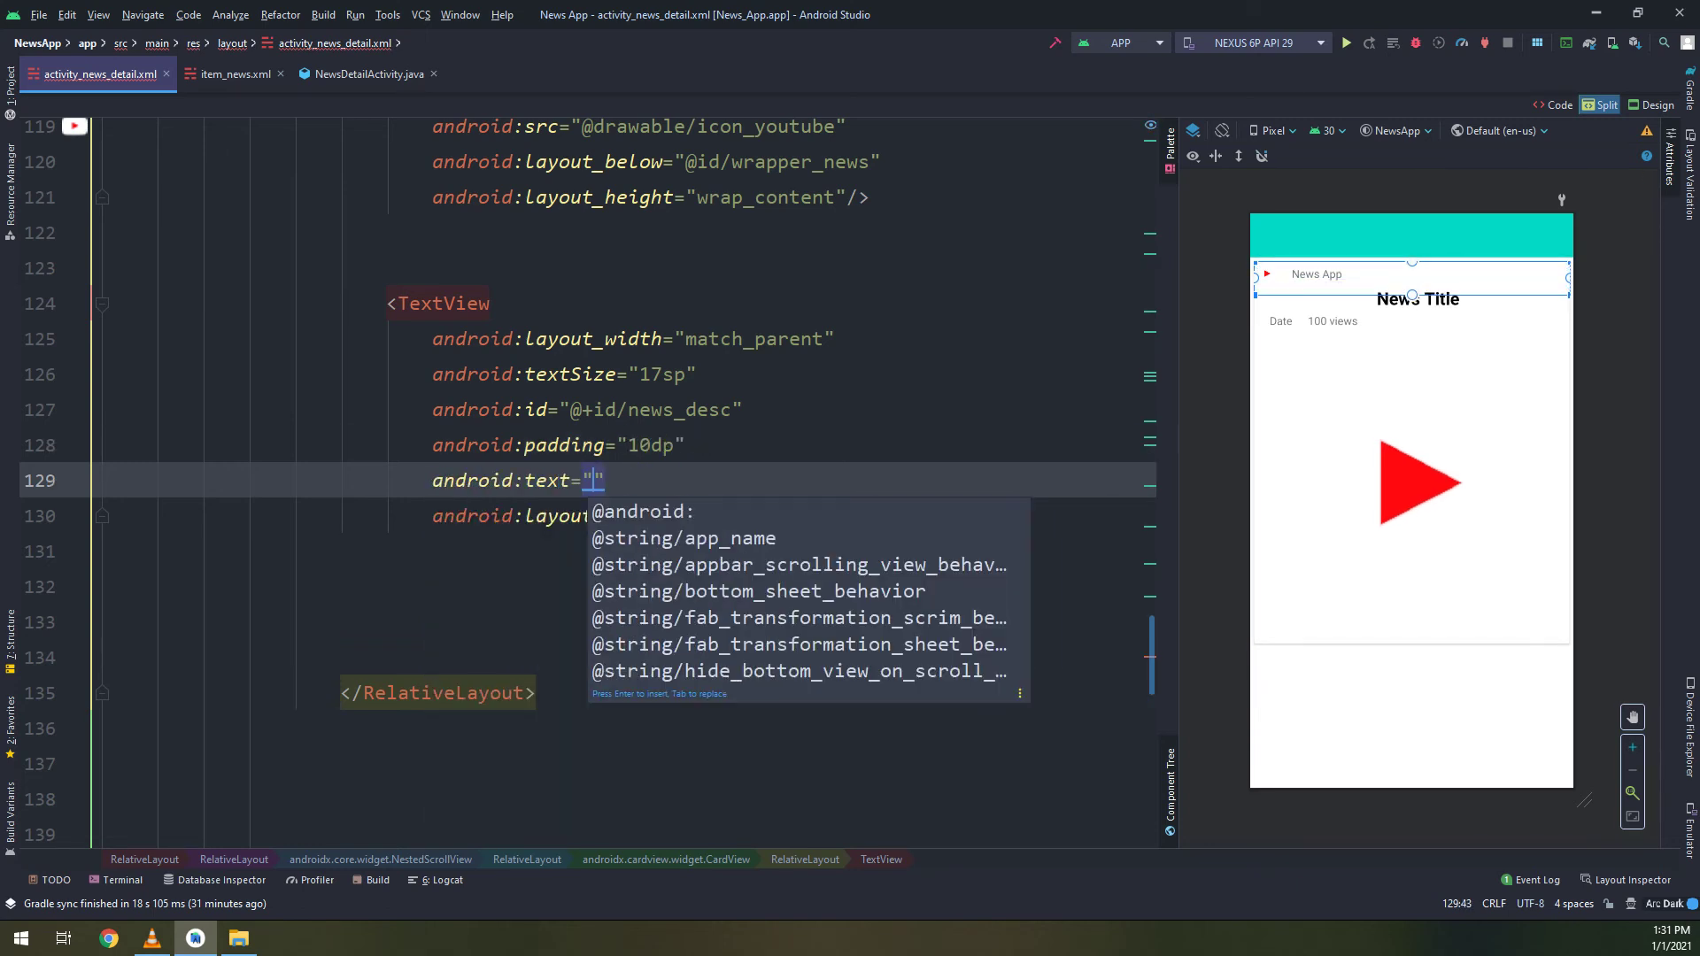
type("News Descrti")
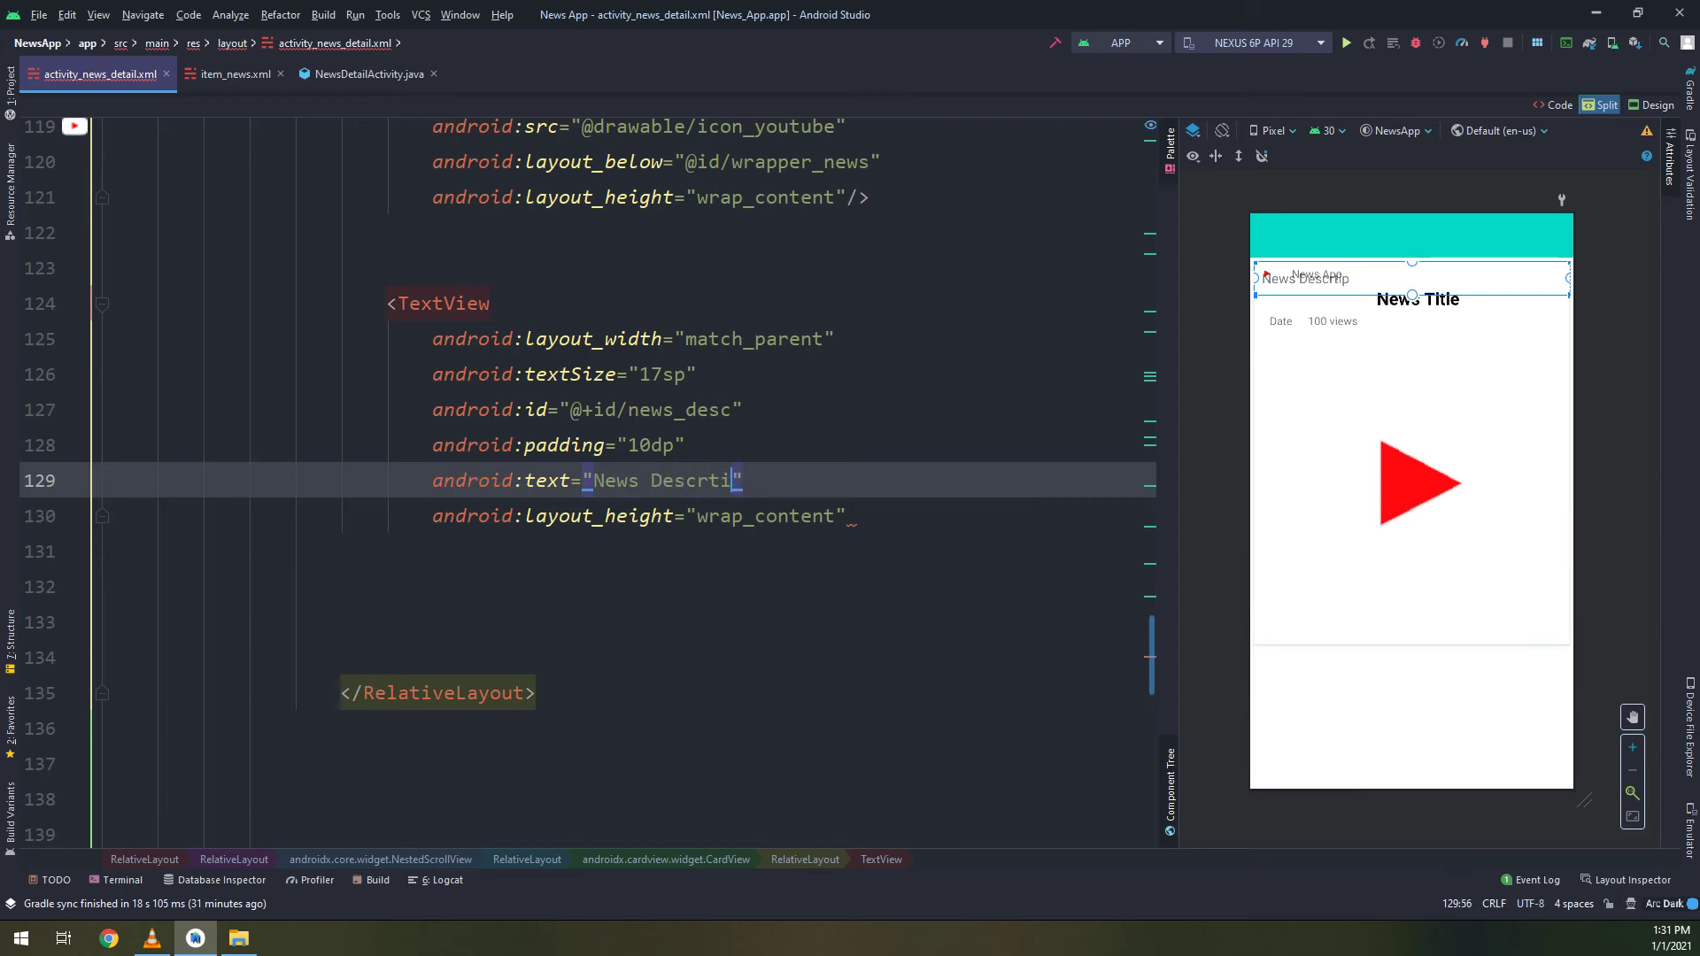
key("BackSpace")
key("BackSpace")
type("iption")
key("End")
key("Return")
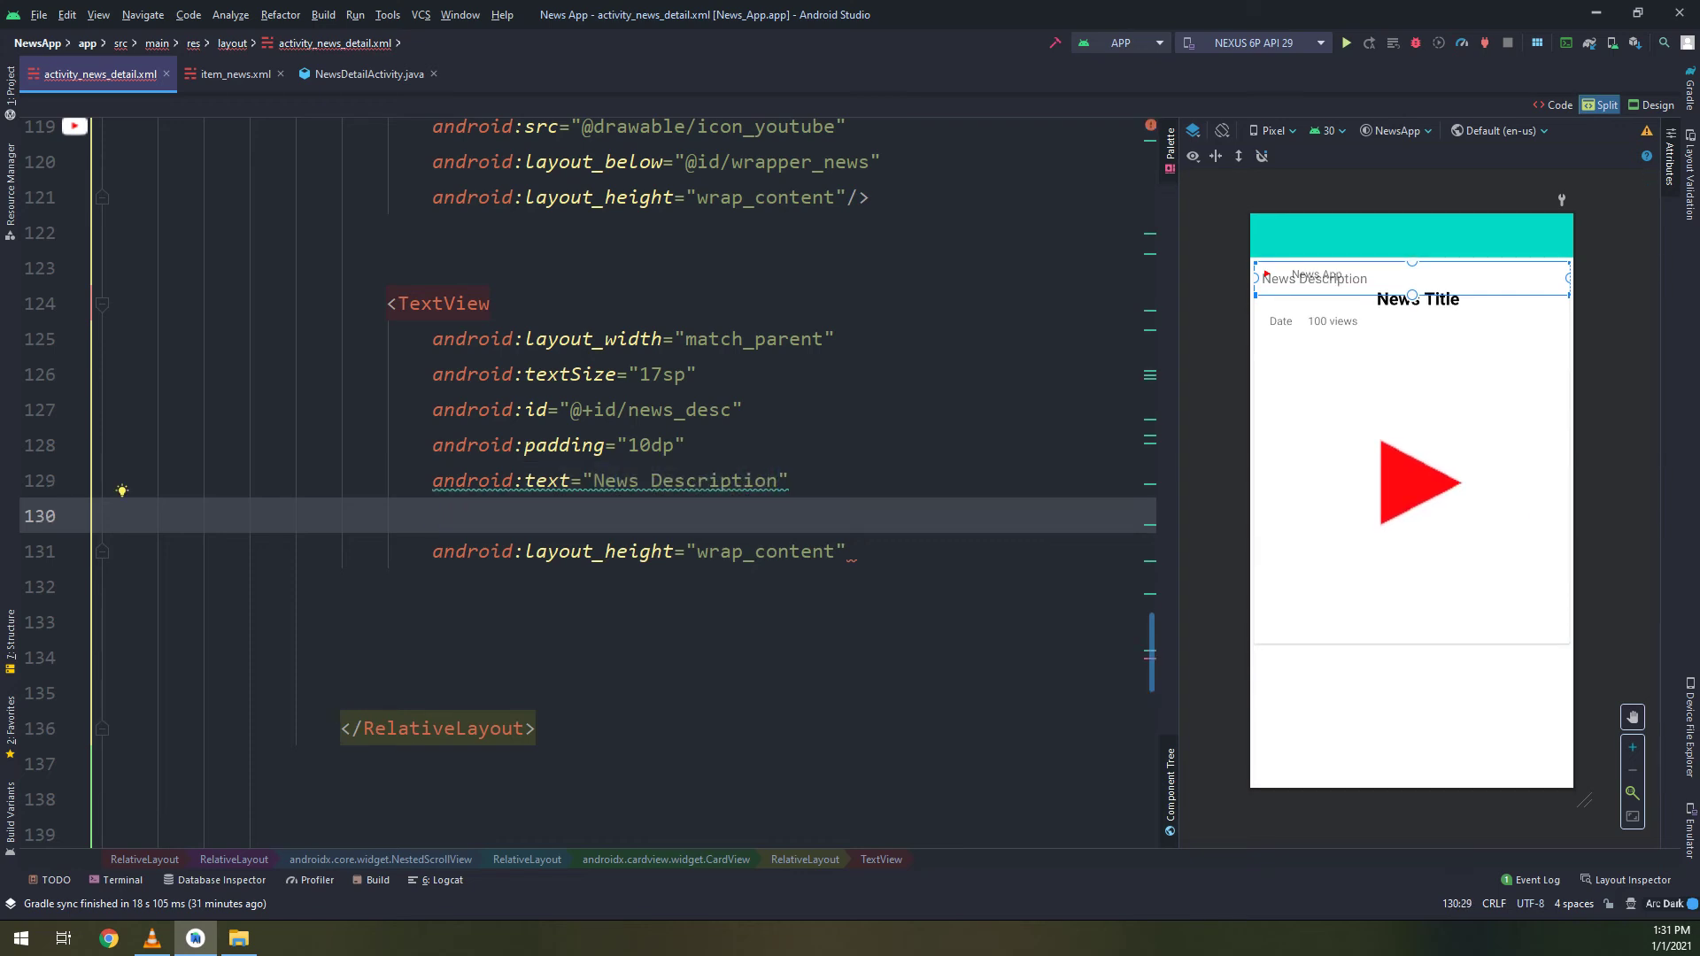
type("bewll")
key("Return")
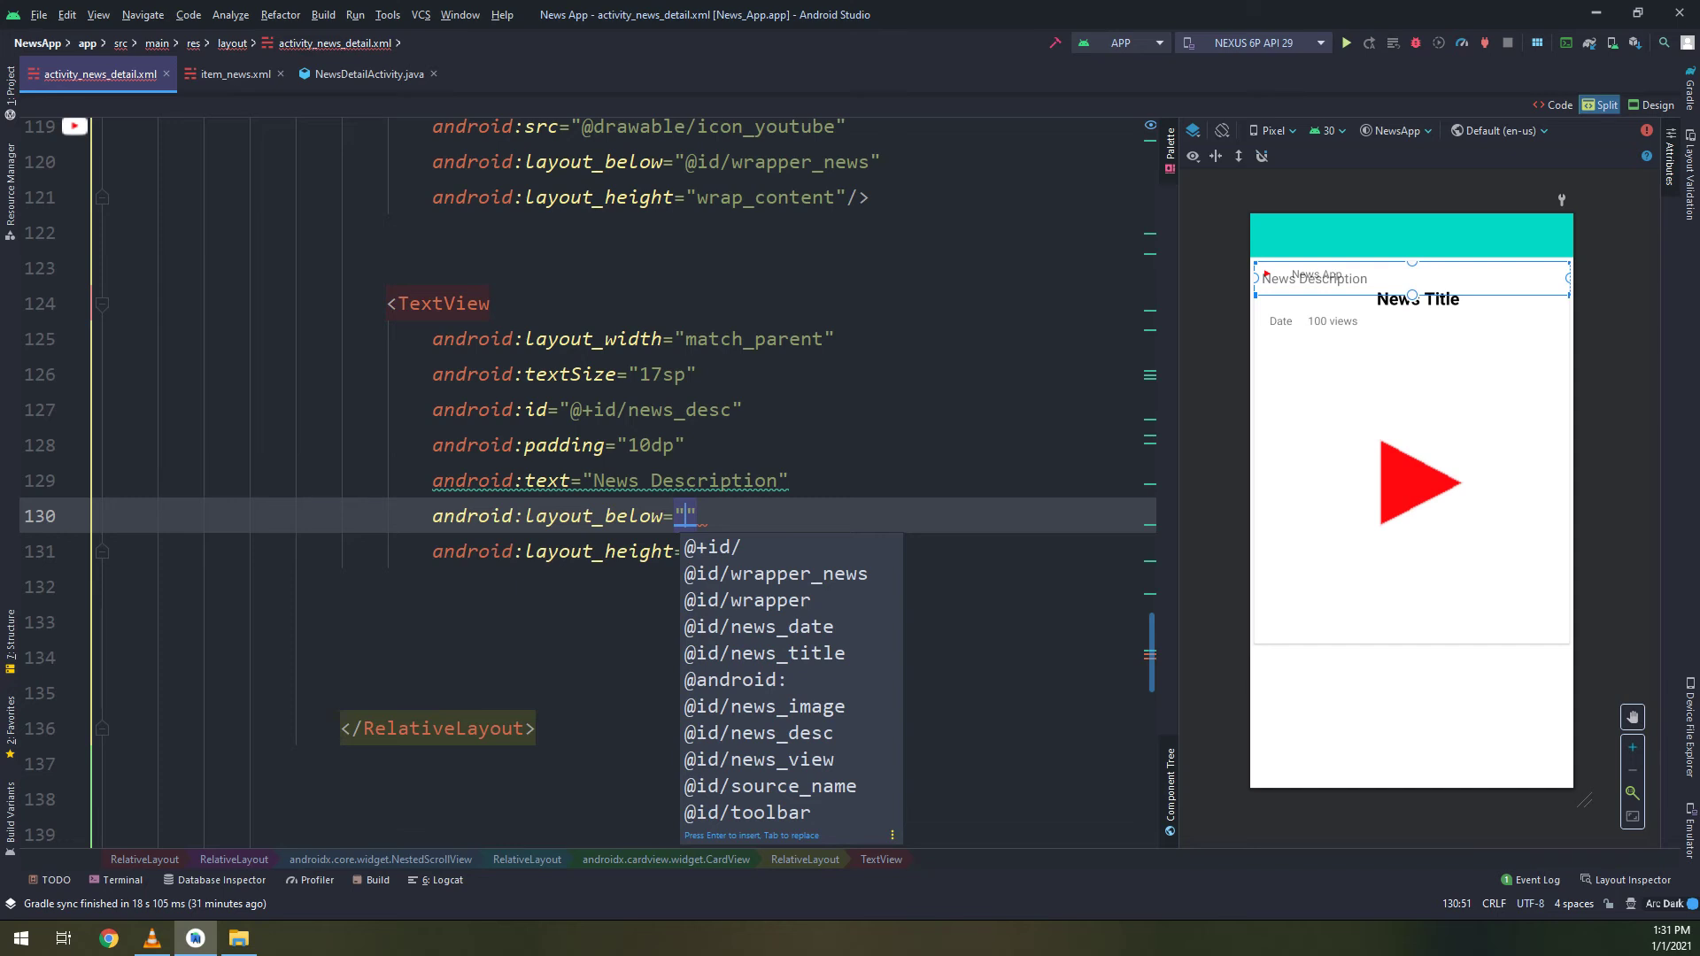
type("@")
key("Down")
key("Down")
key("Down")
key("Down")
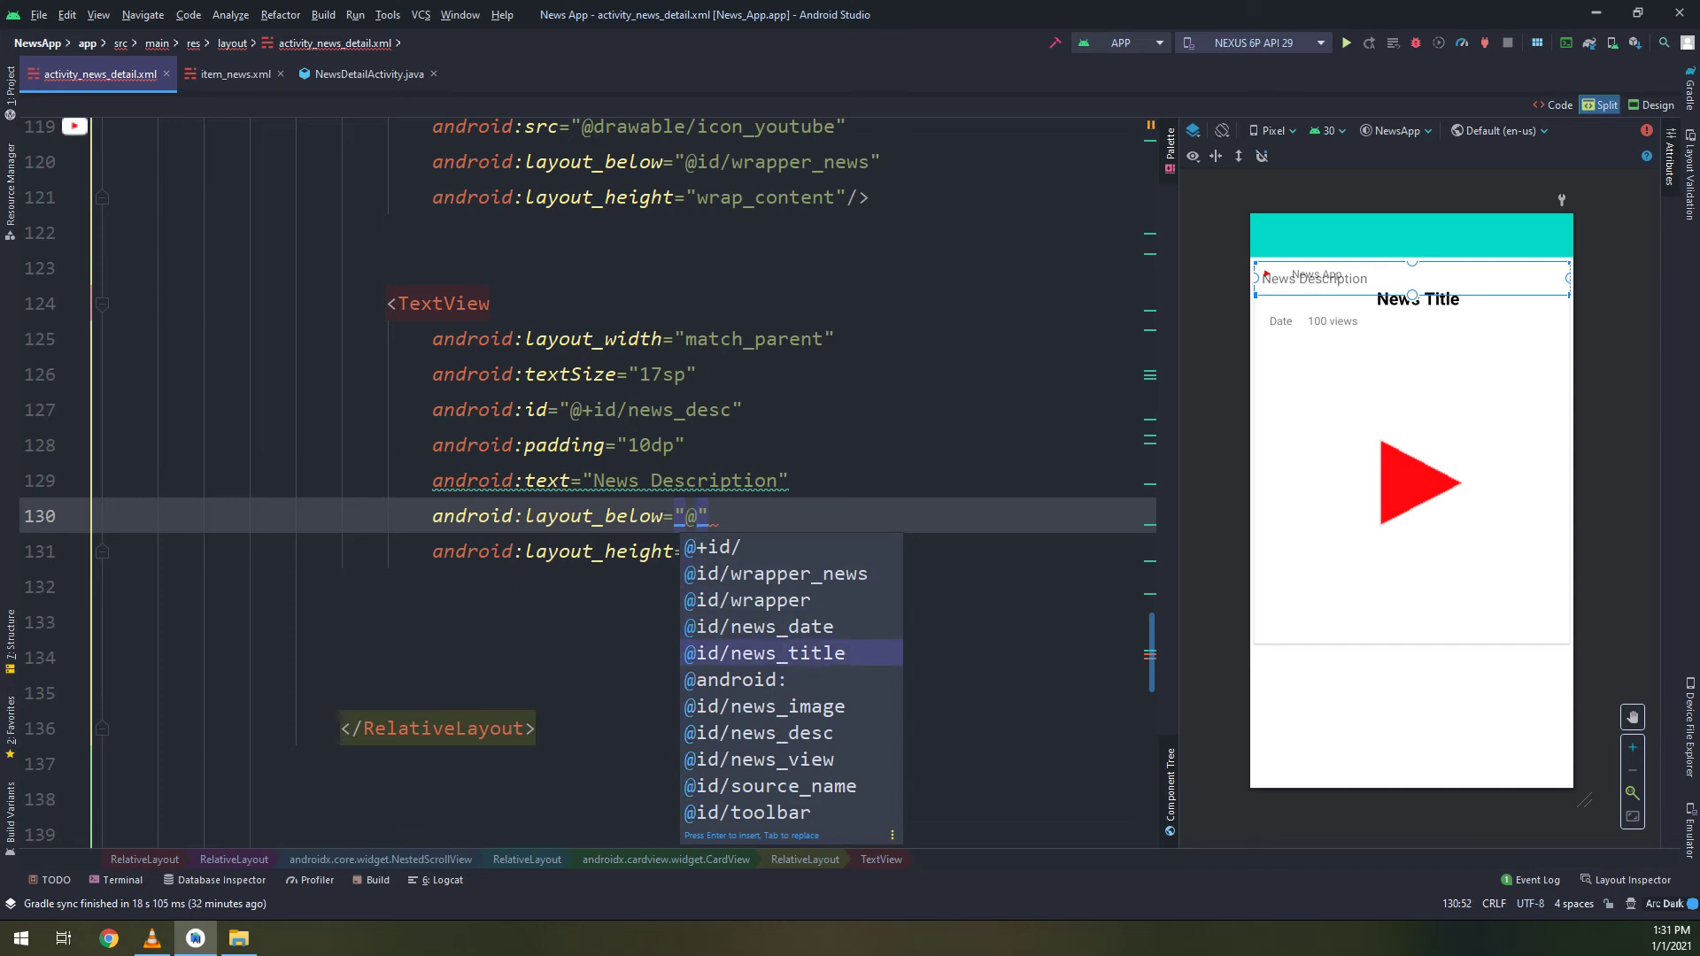
key("Up")
key("alt+Tab")
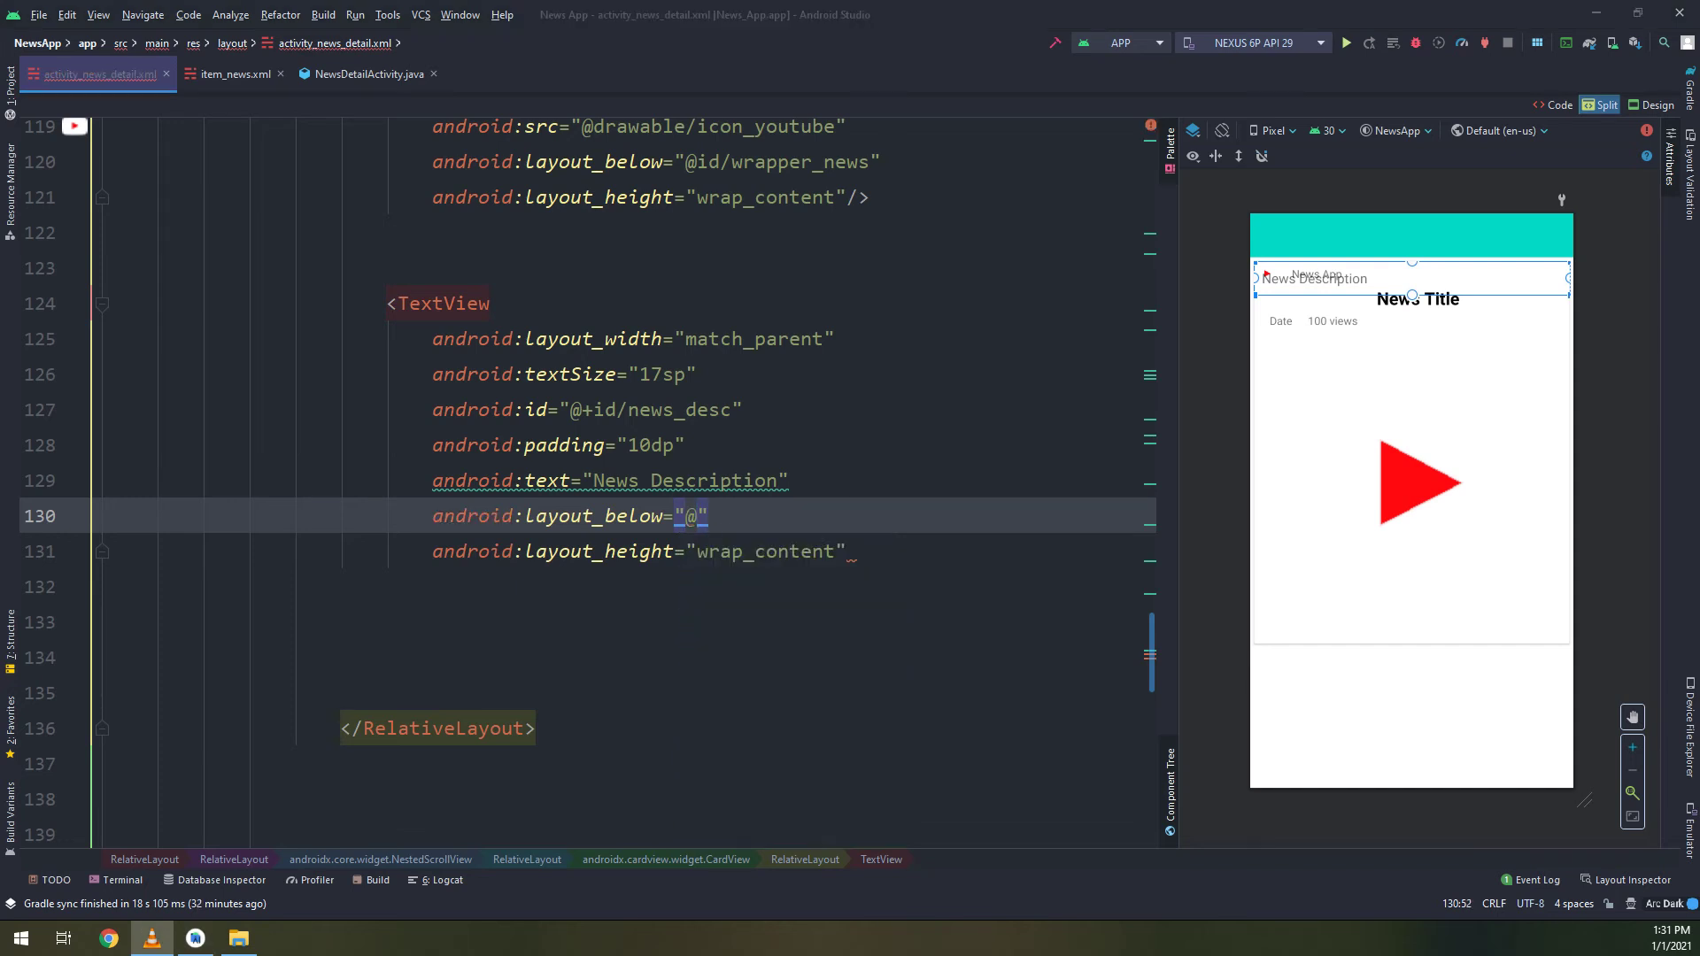
left_click(683, 504)
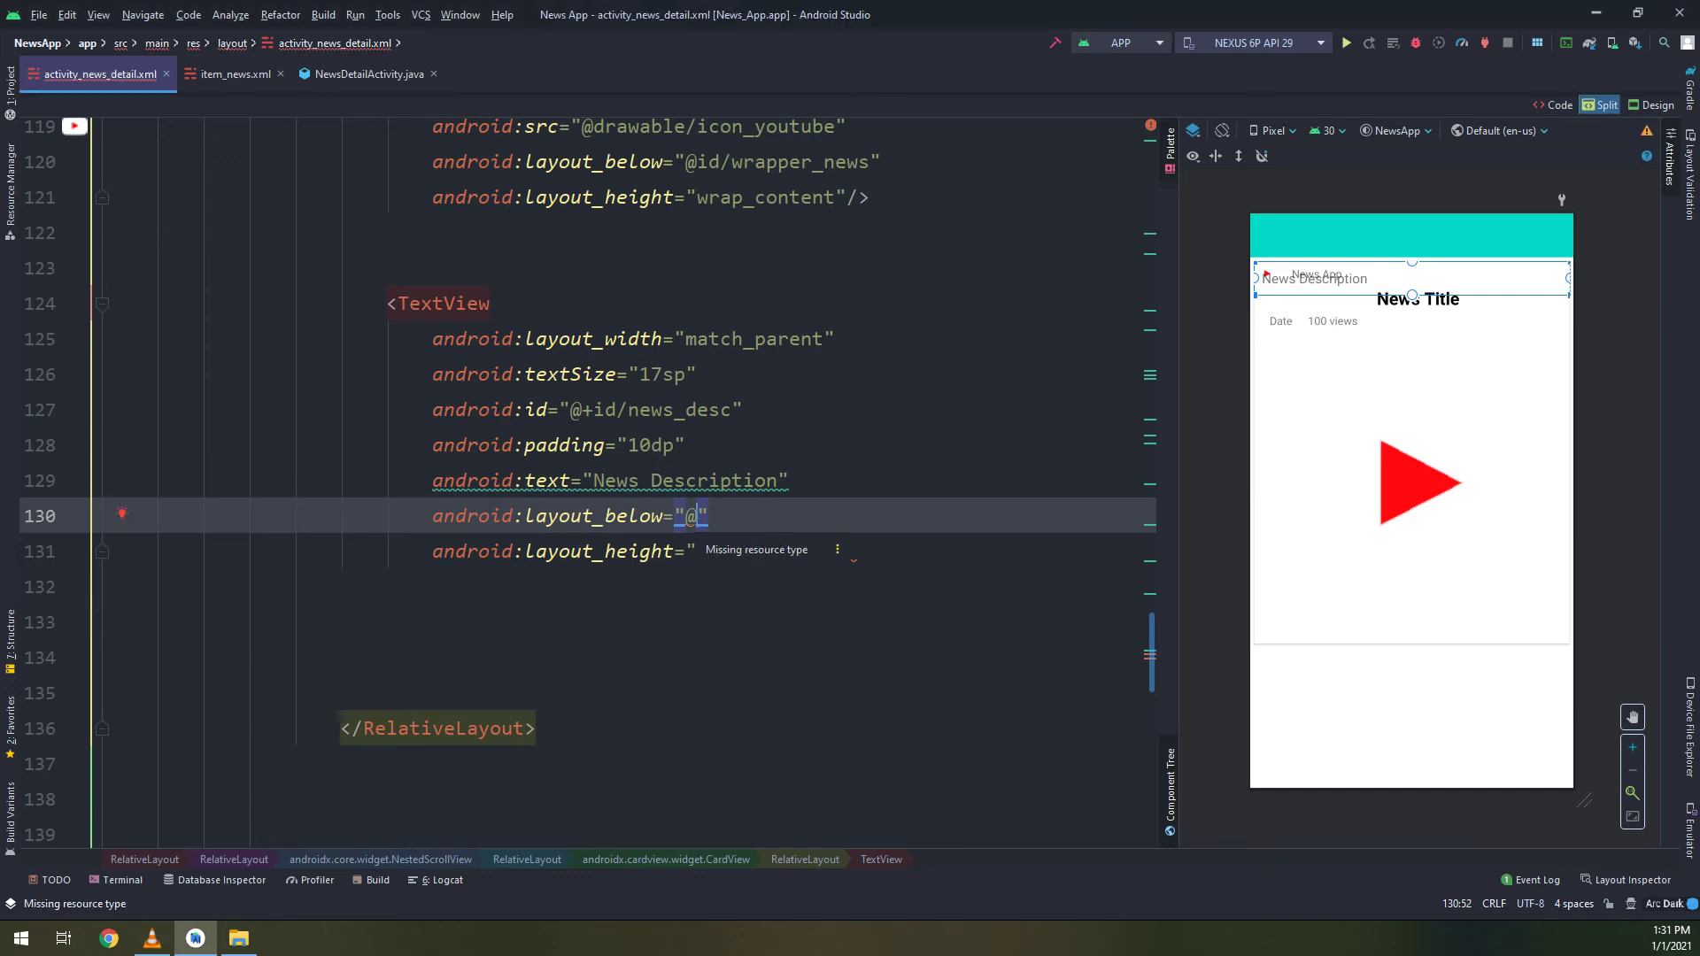
type("id")
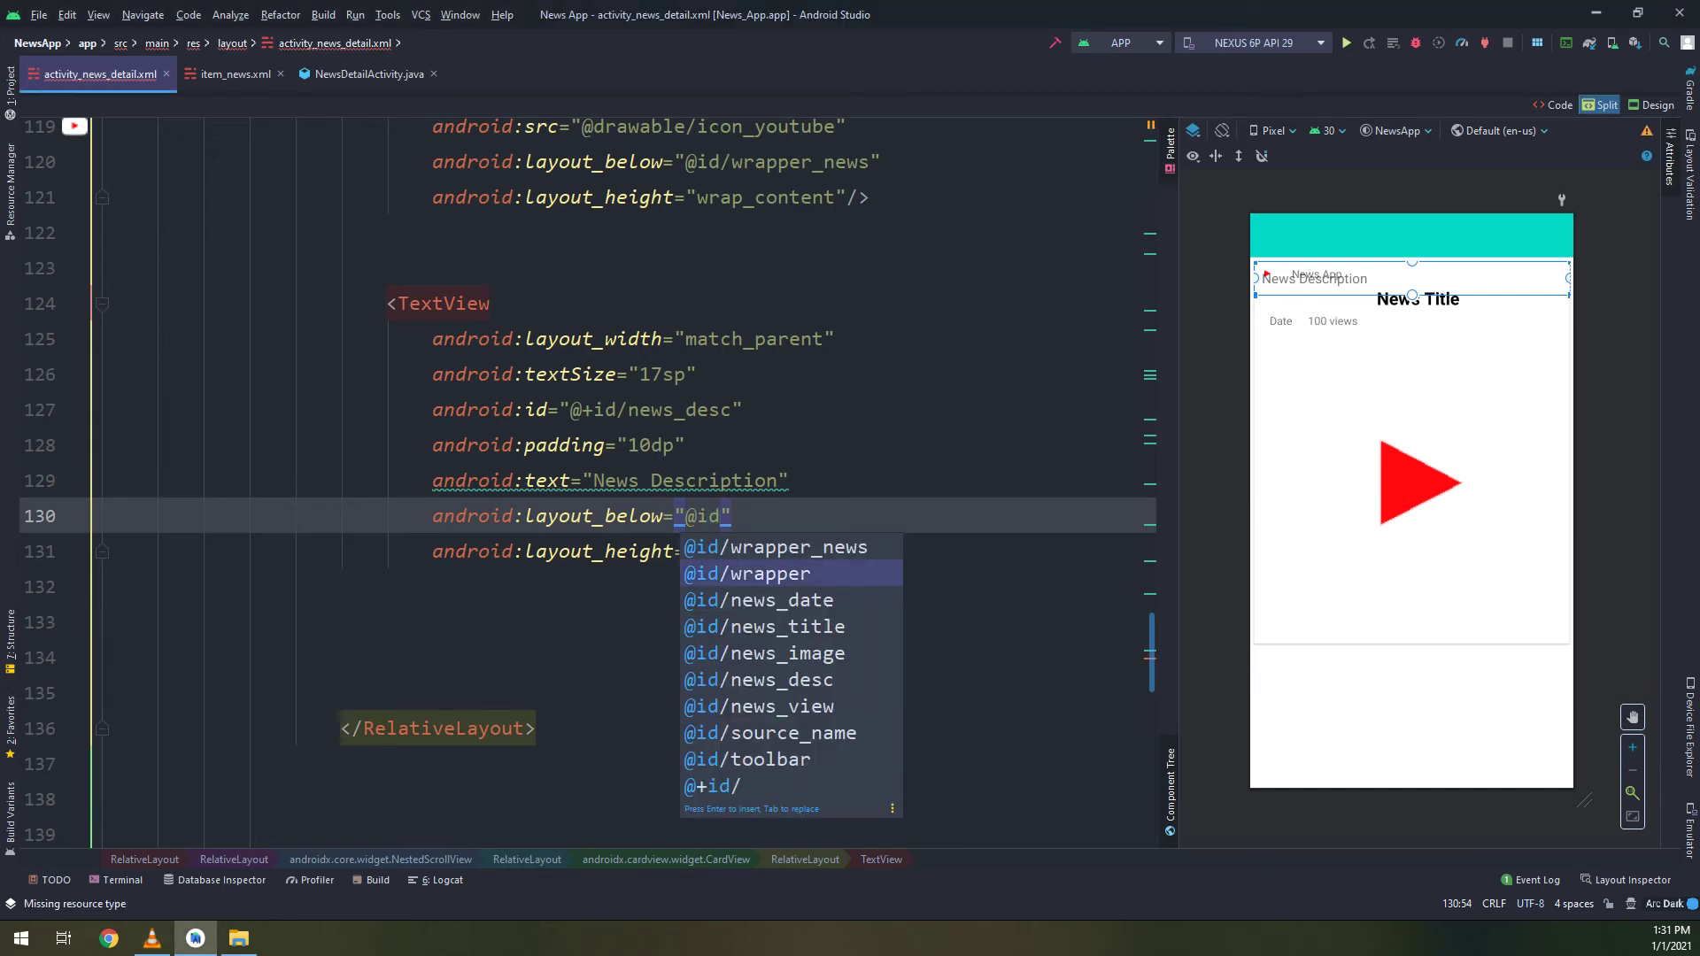
key("Down")
key("Down")
key("Down")
key("Up")
key("Down")
key("Return")
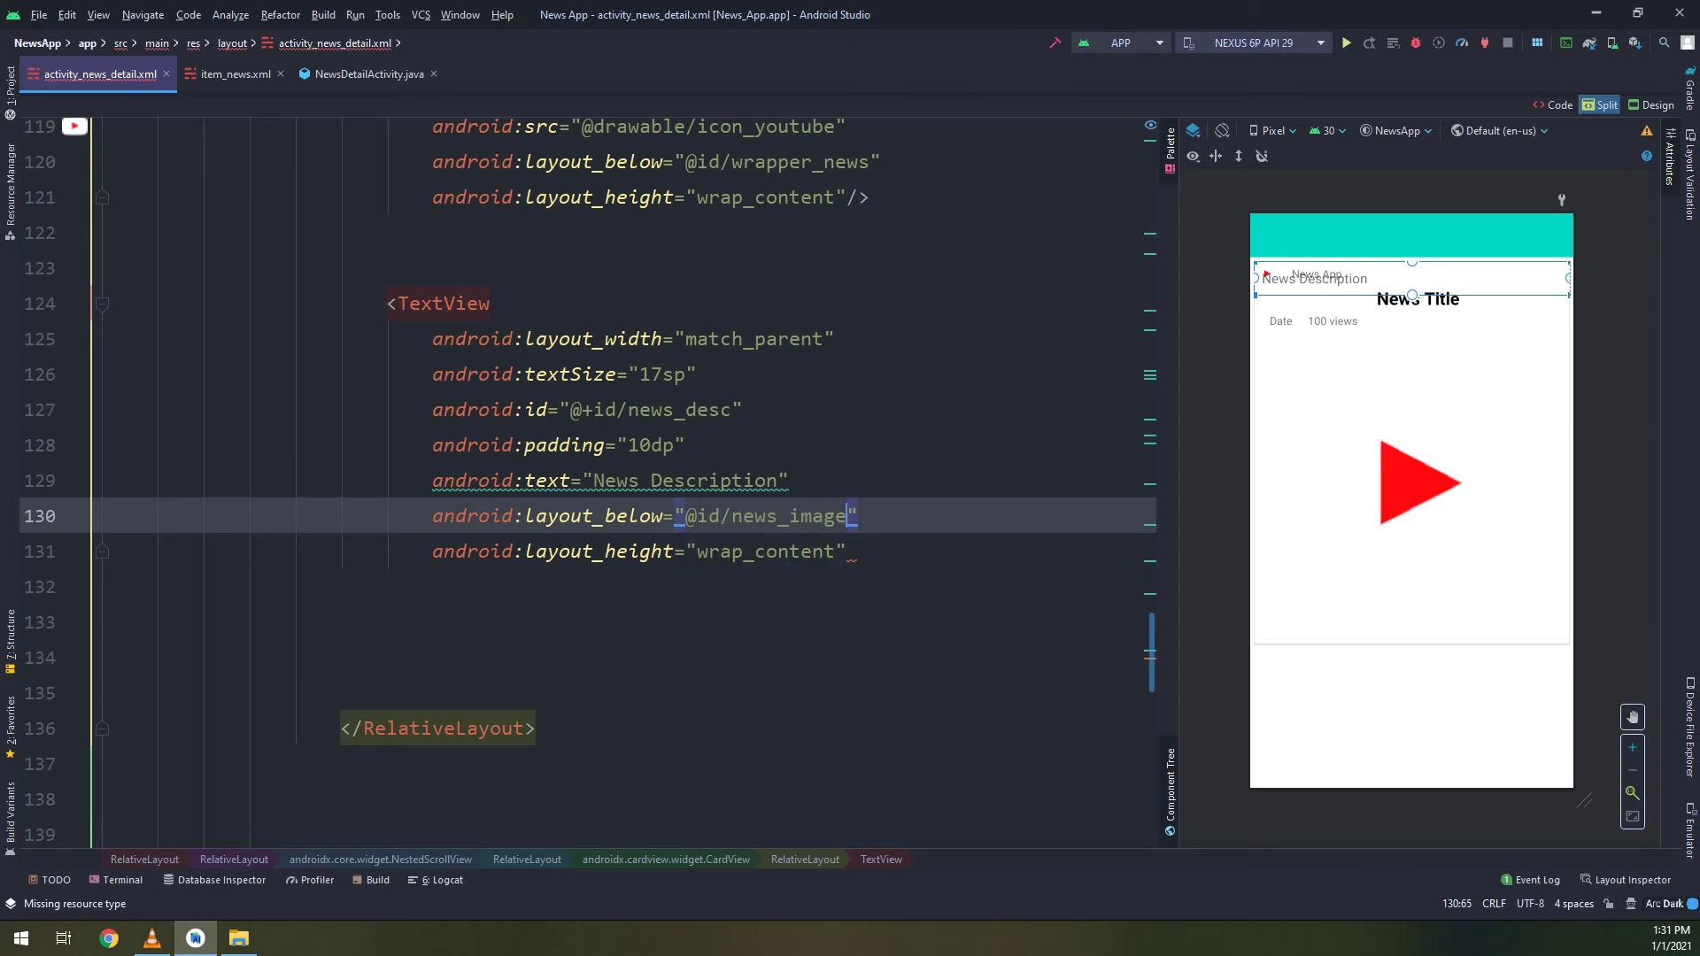
Add a lineSpacingMultiplier attribute and close the TextView tag.
key("Return")
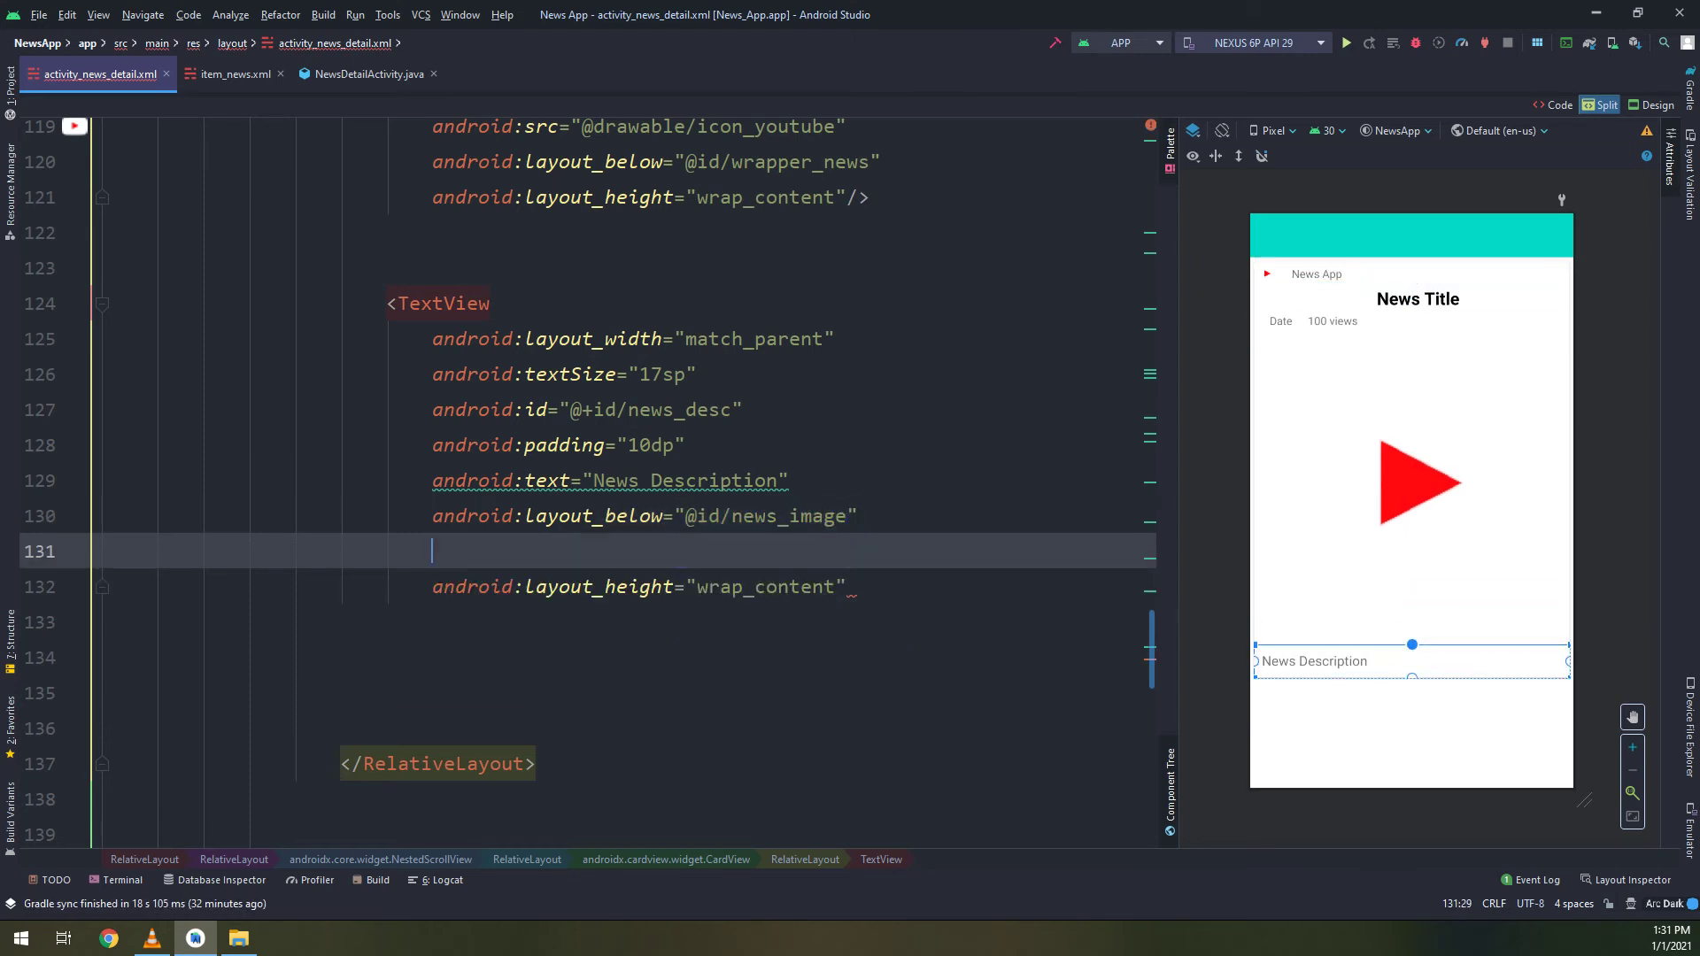
type("linesp")
key("Down")
key("Return")
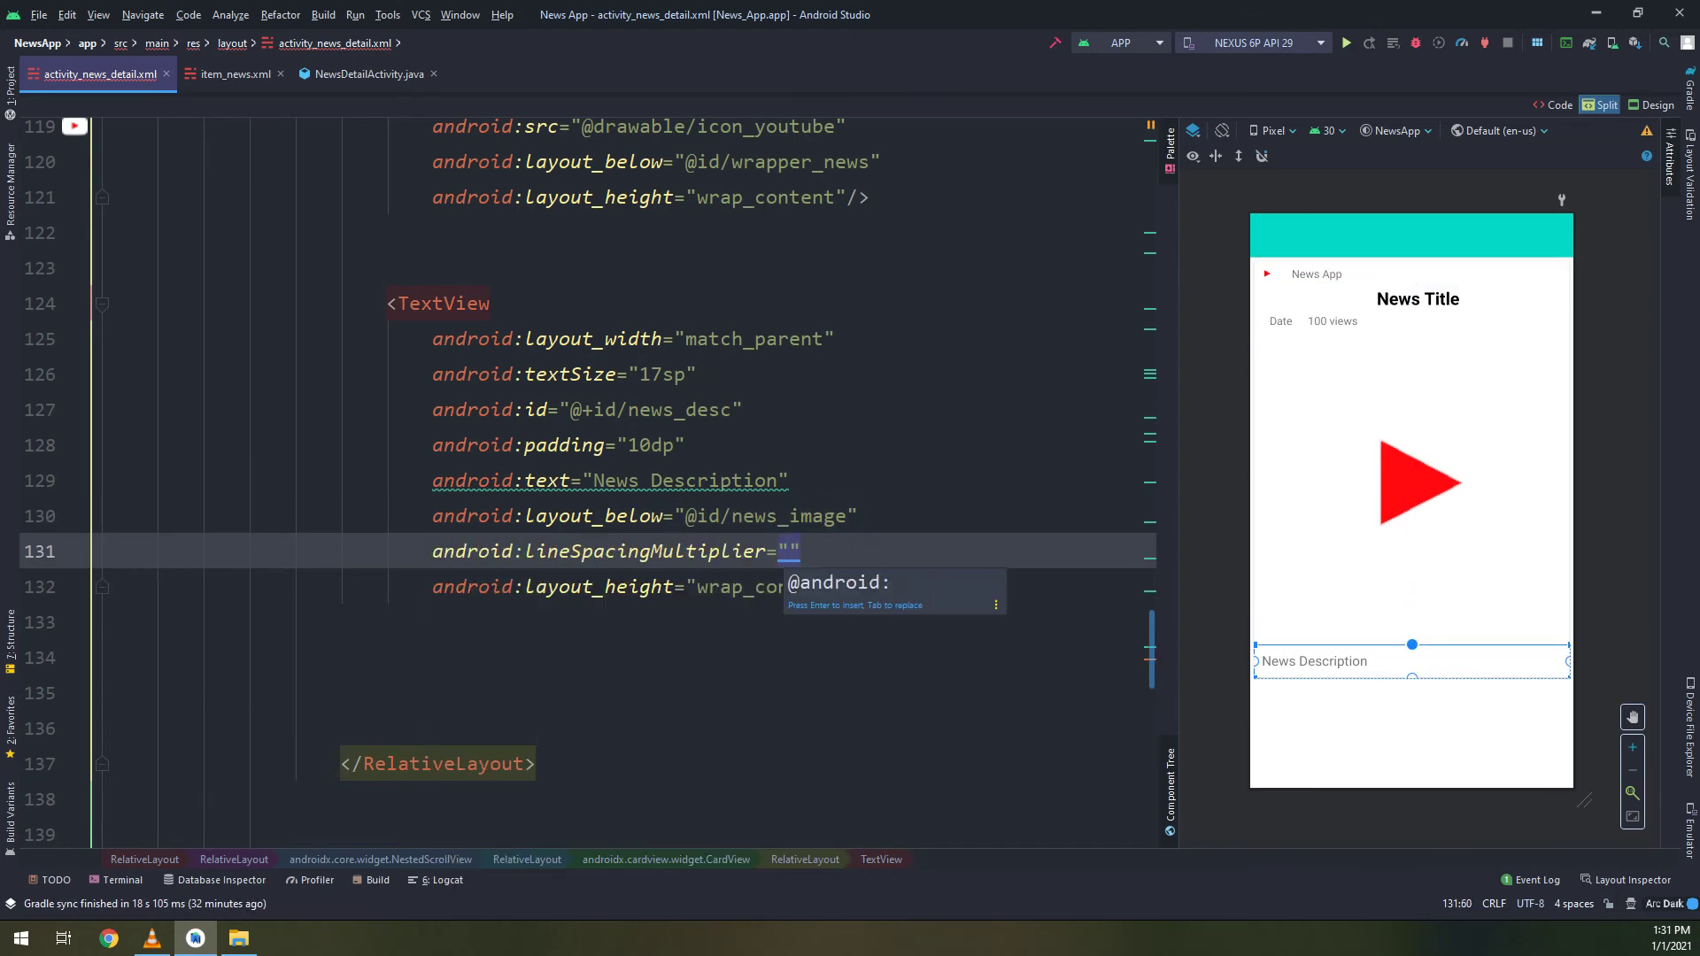
type("10dp")
key("Return")
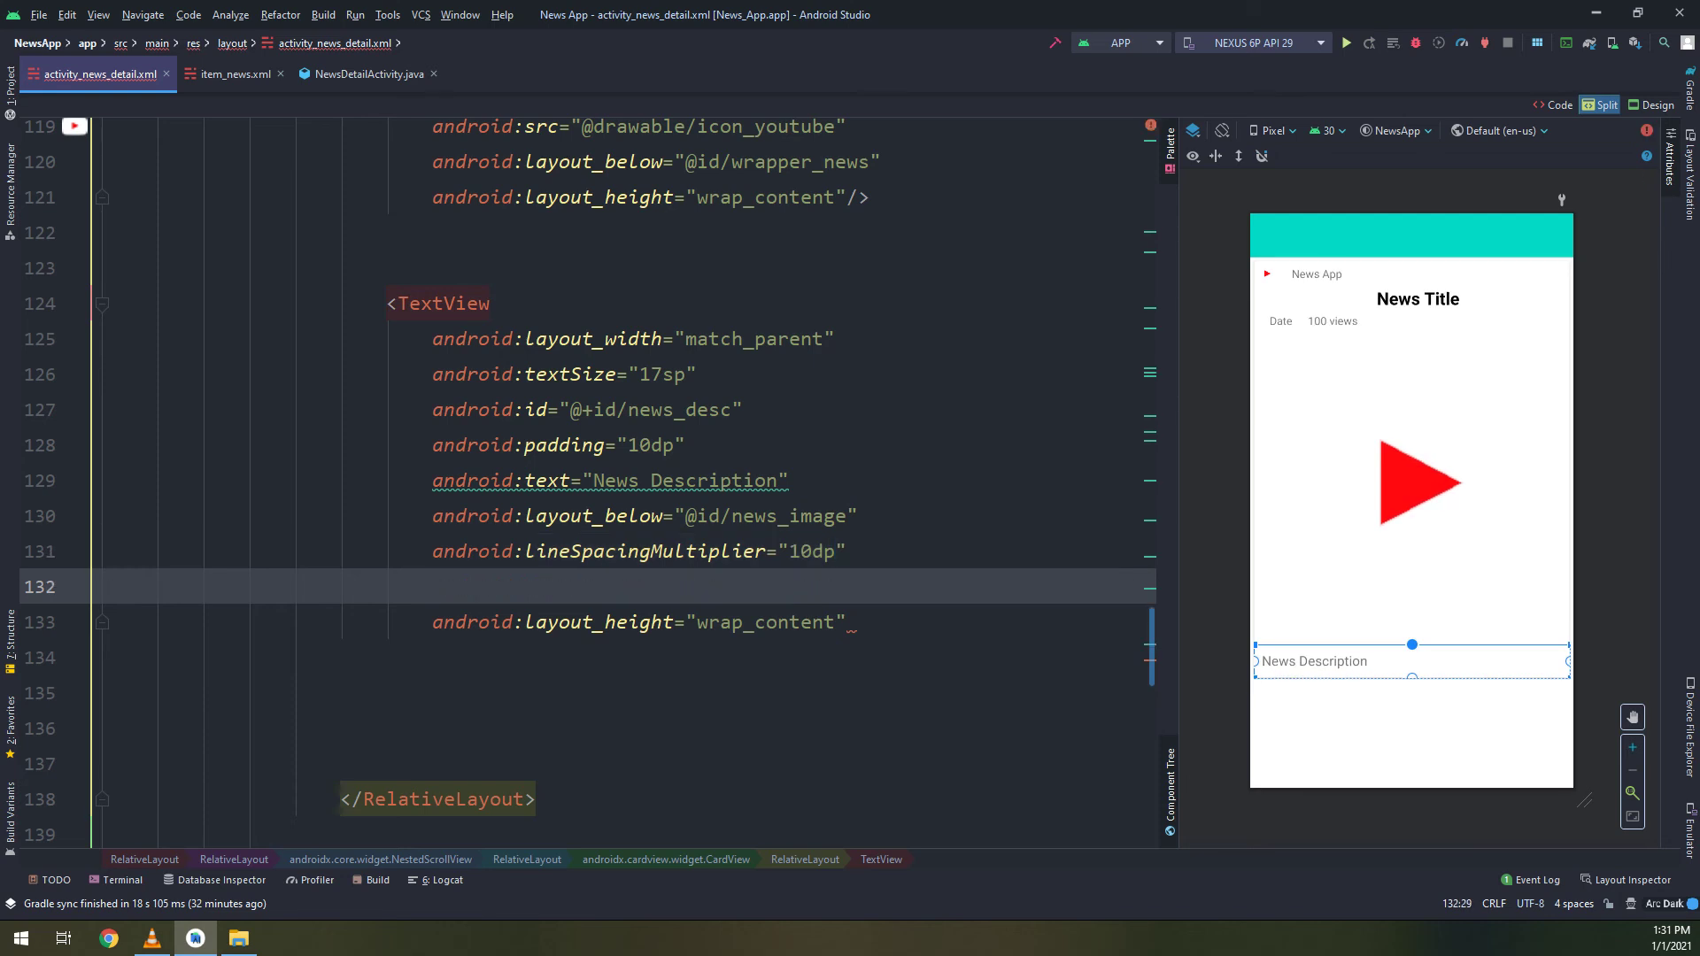
key("BackSpace")
key("Down")
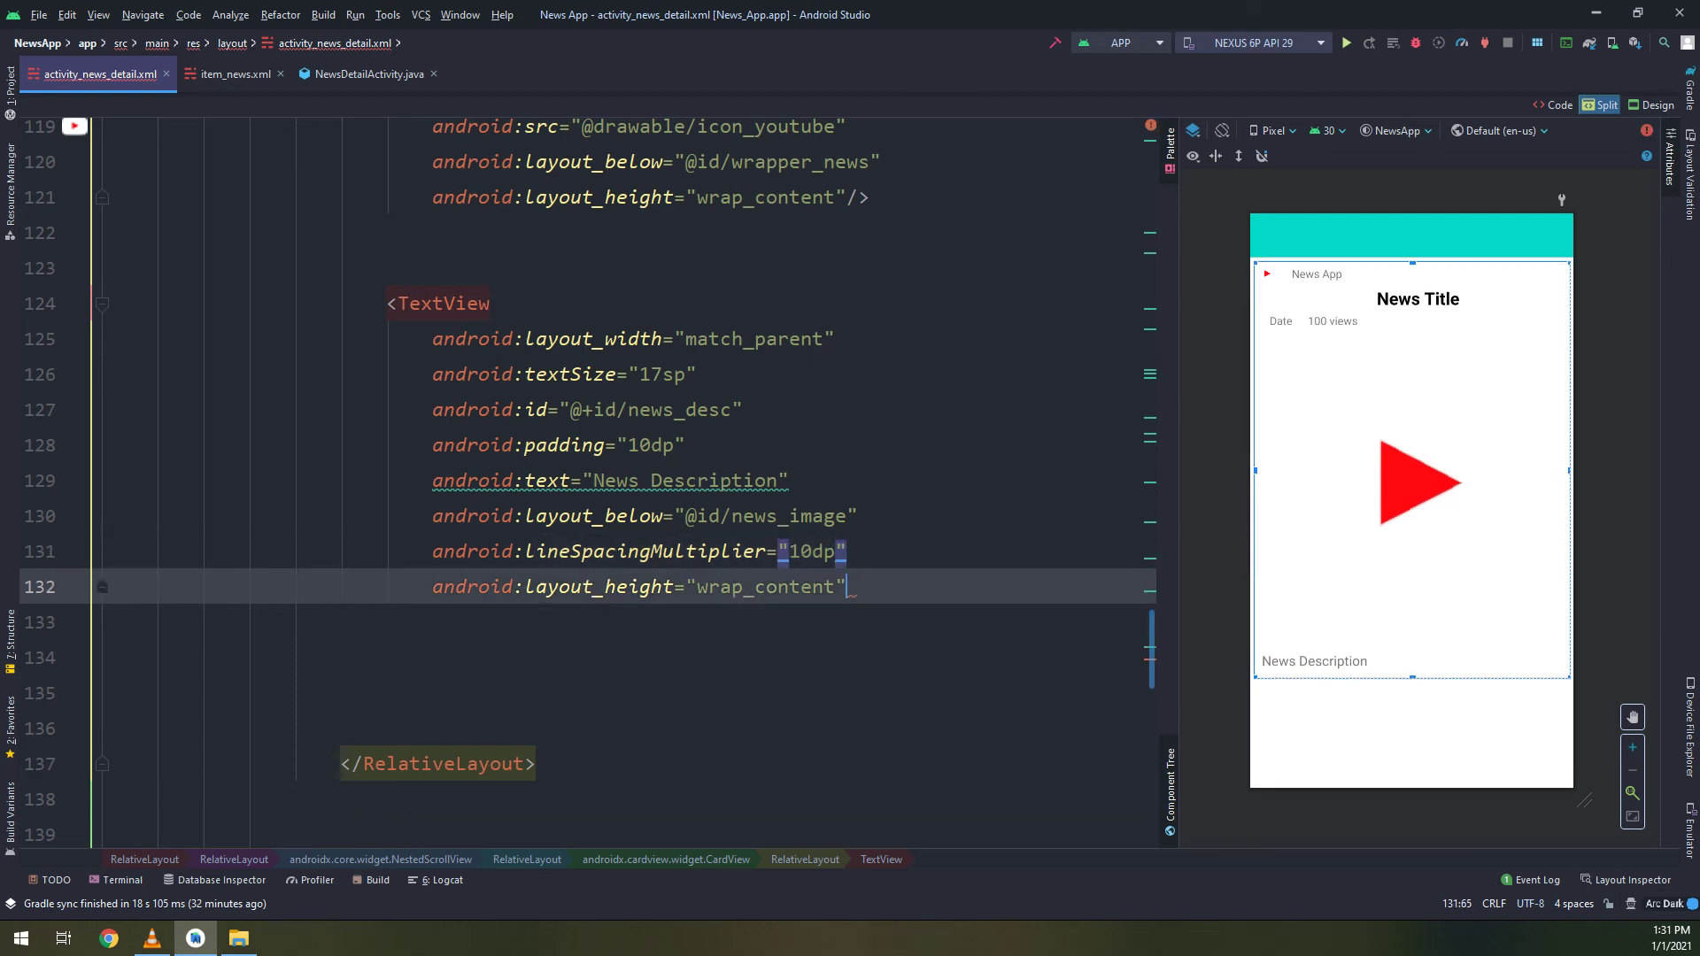
key("Down")
key("Left")
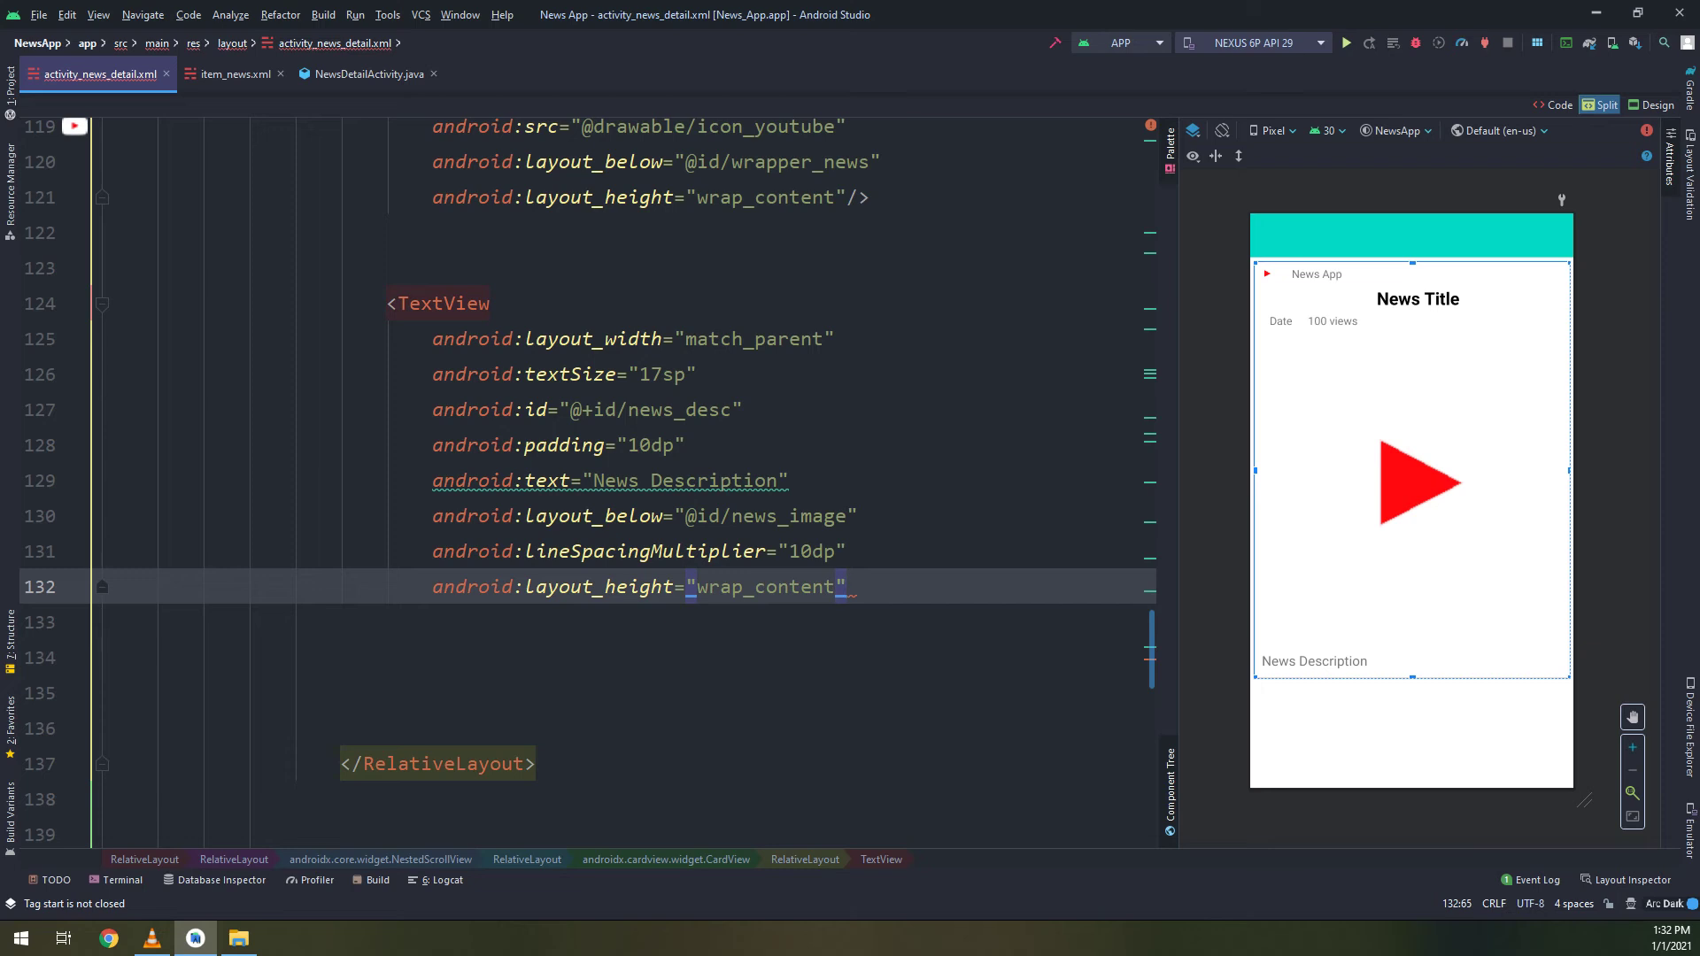
key("Return")
key("Return")
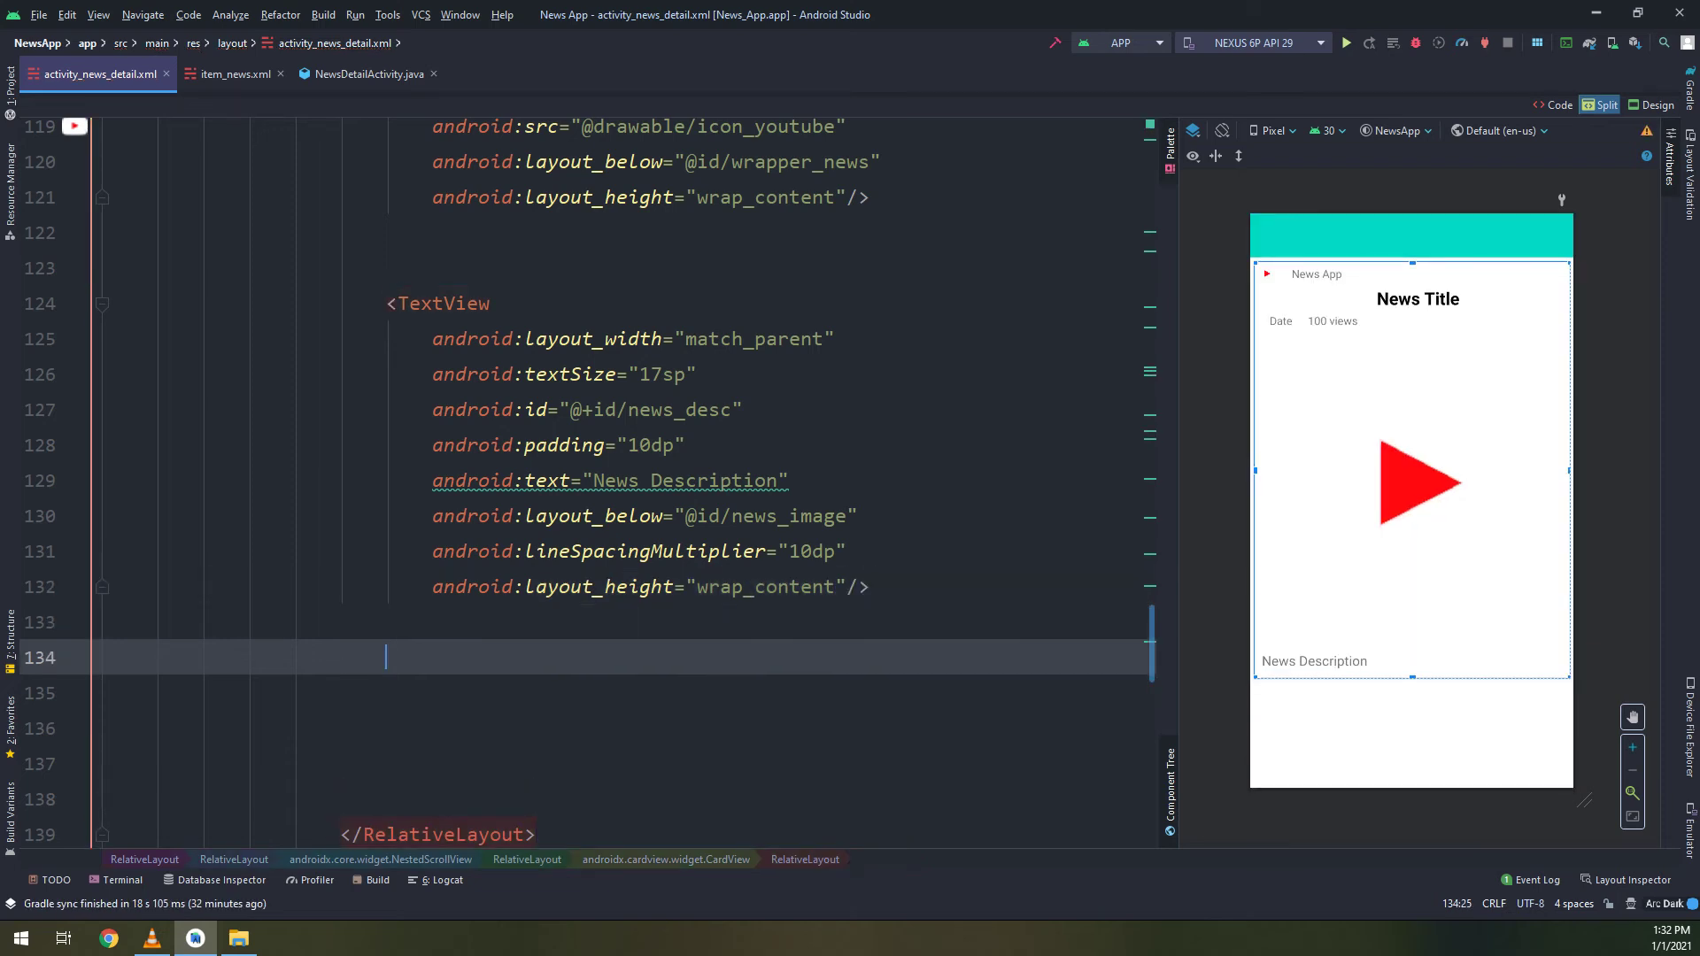
type("<Butt")
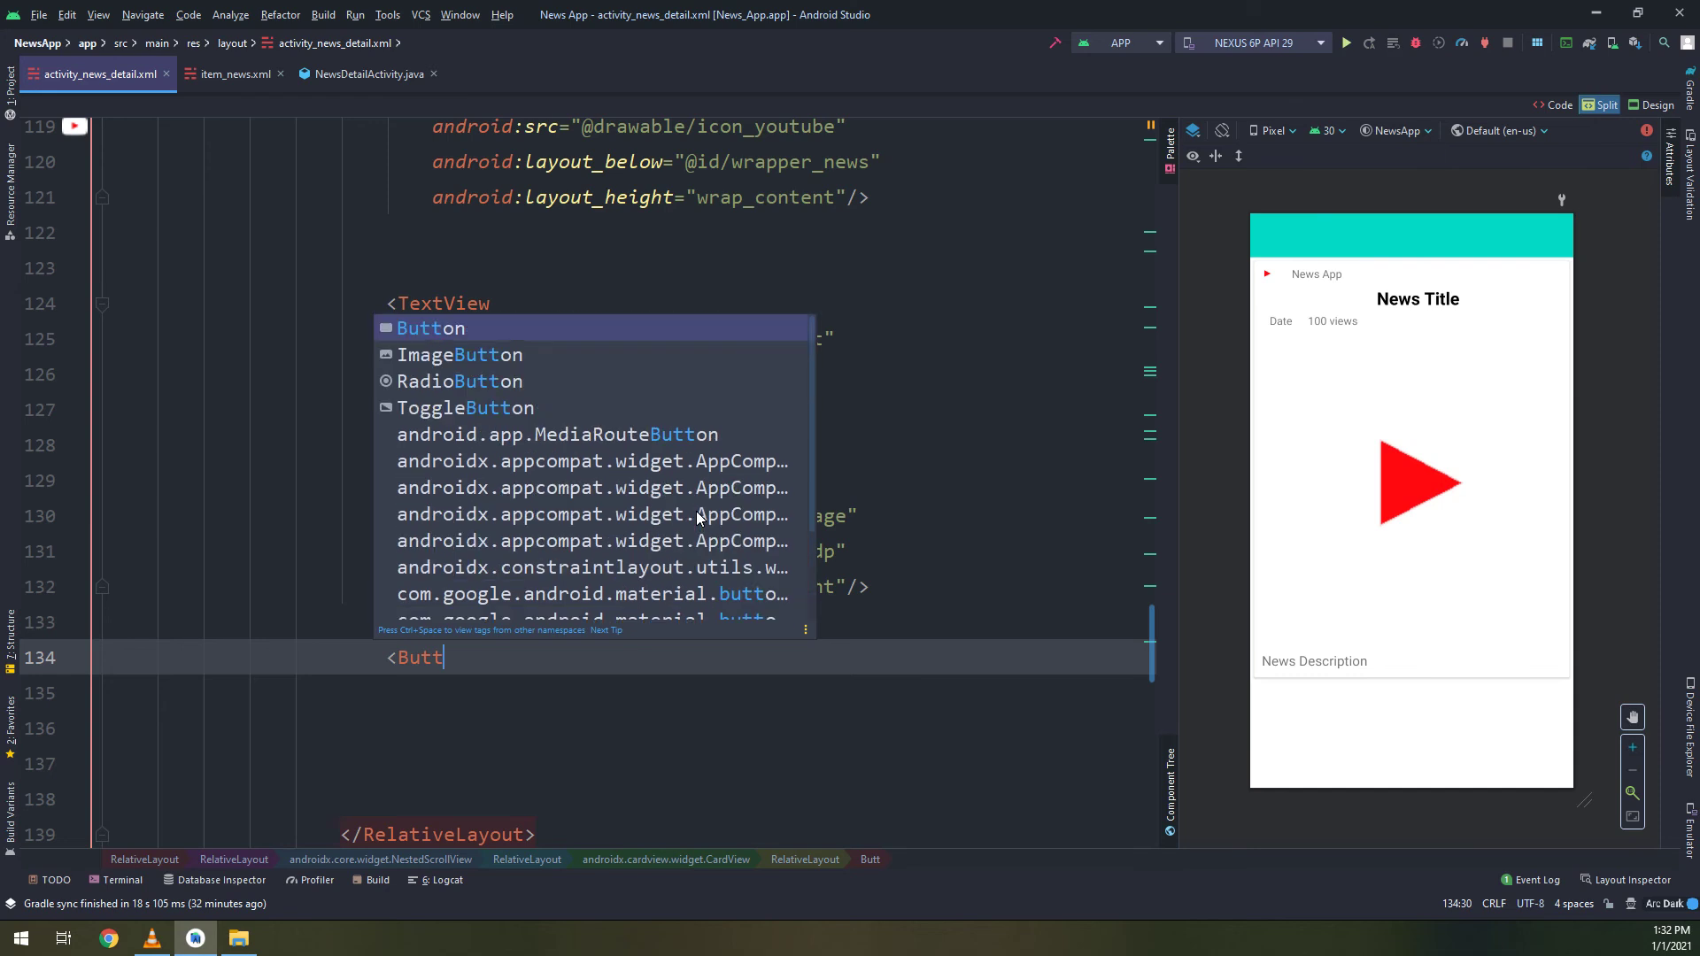
Give the Button wrap_content width and height.
key("Return")
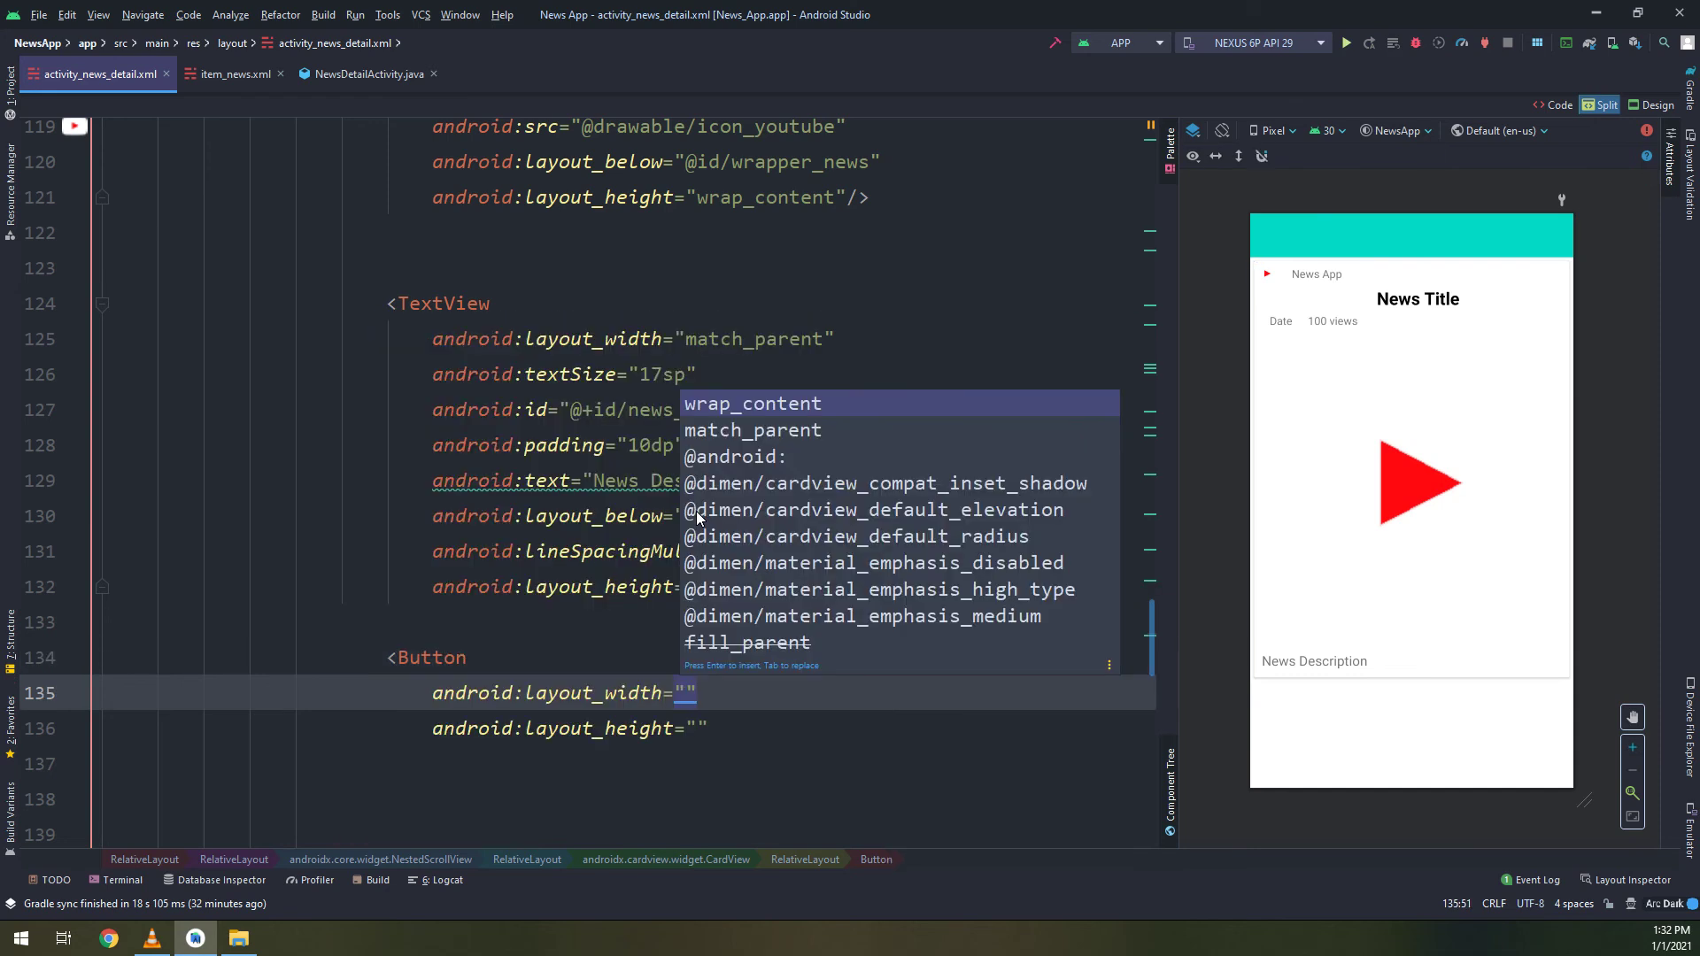
type("wra[")
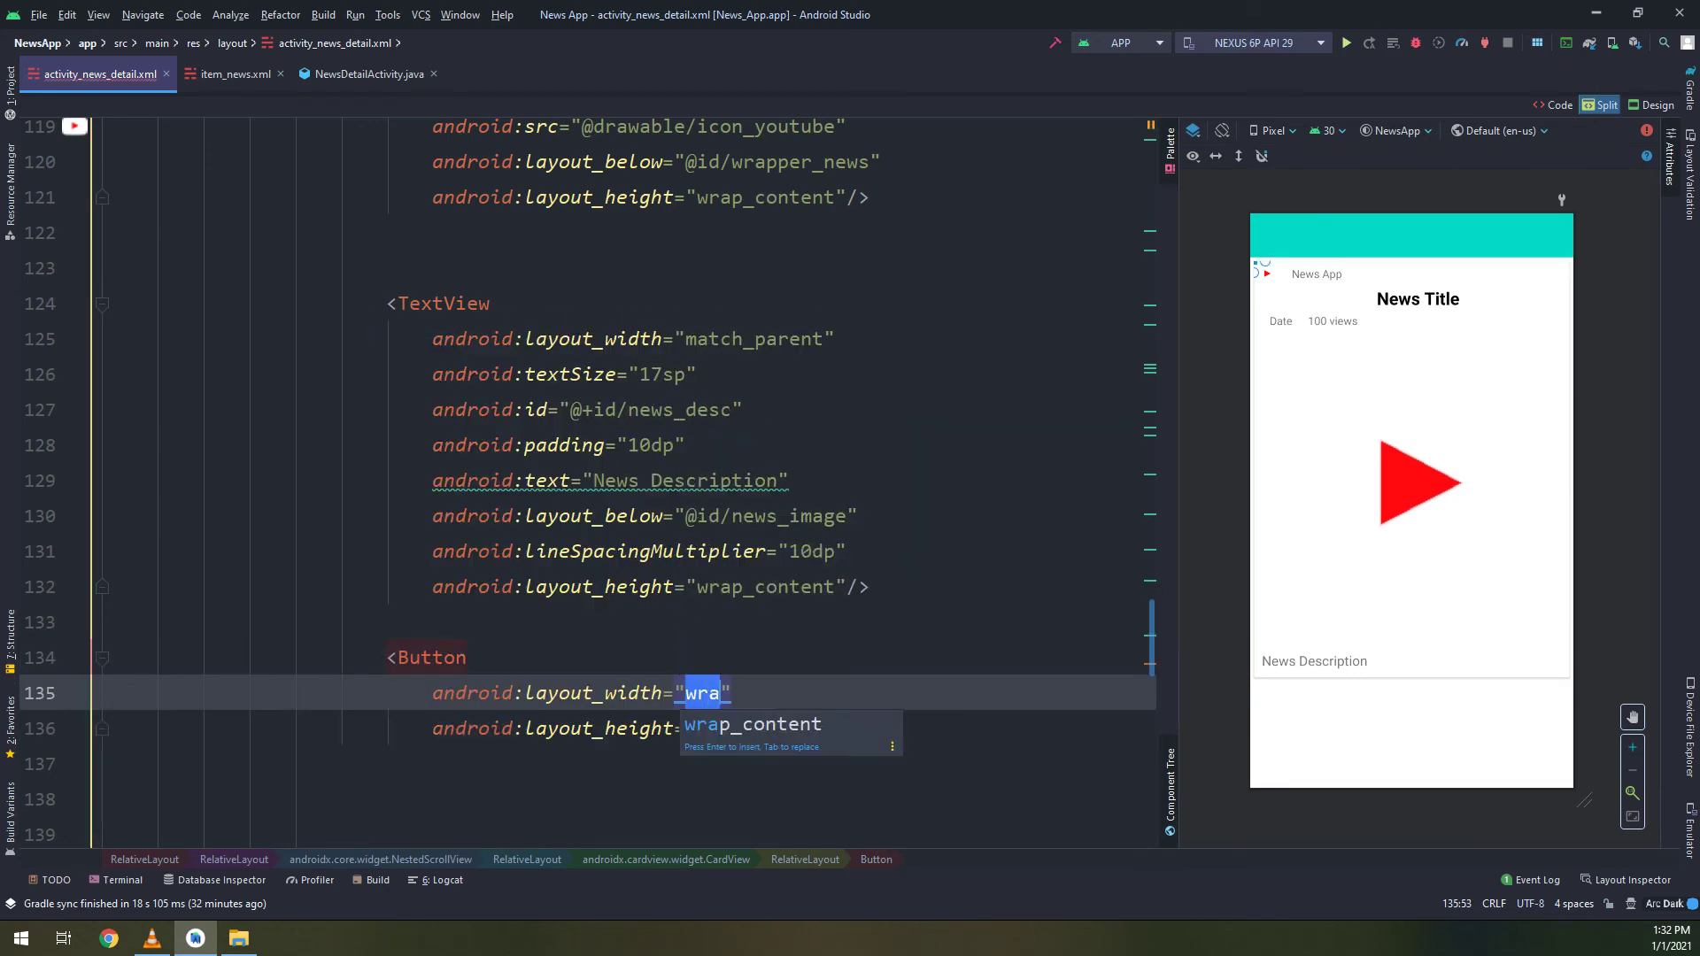
key("Tab")
key("shift+Tab")
type("wrap_content")
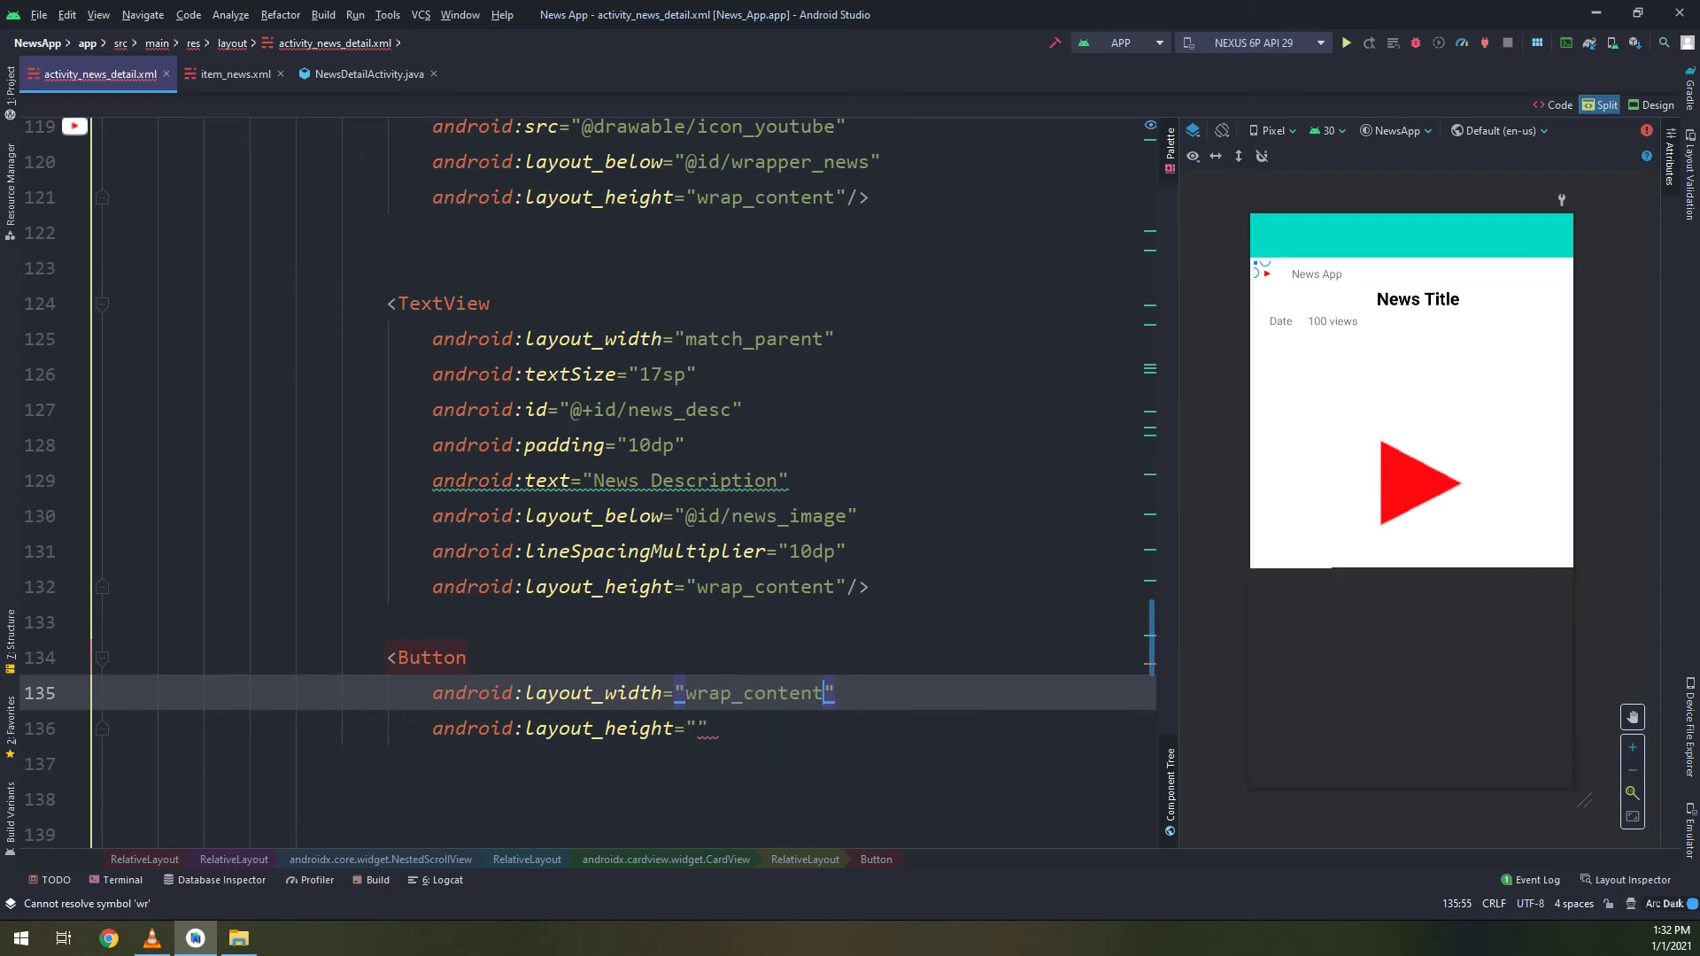
key("Tab")
type("w")
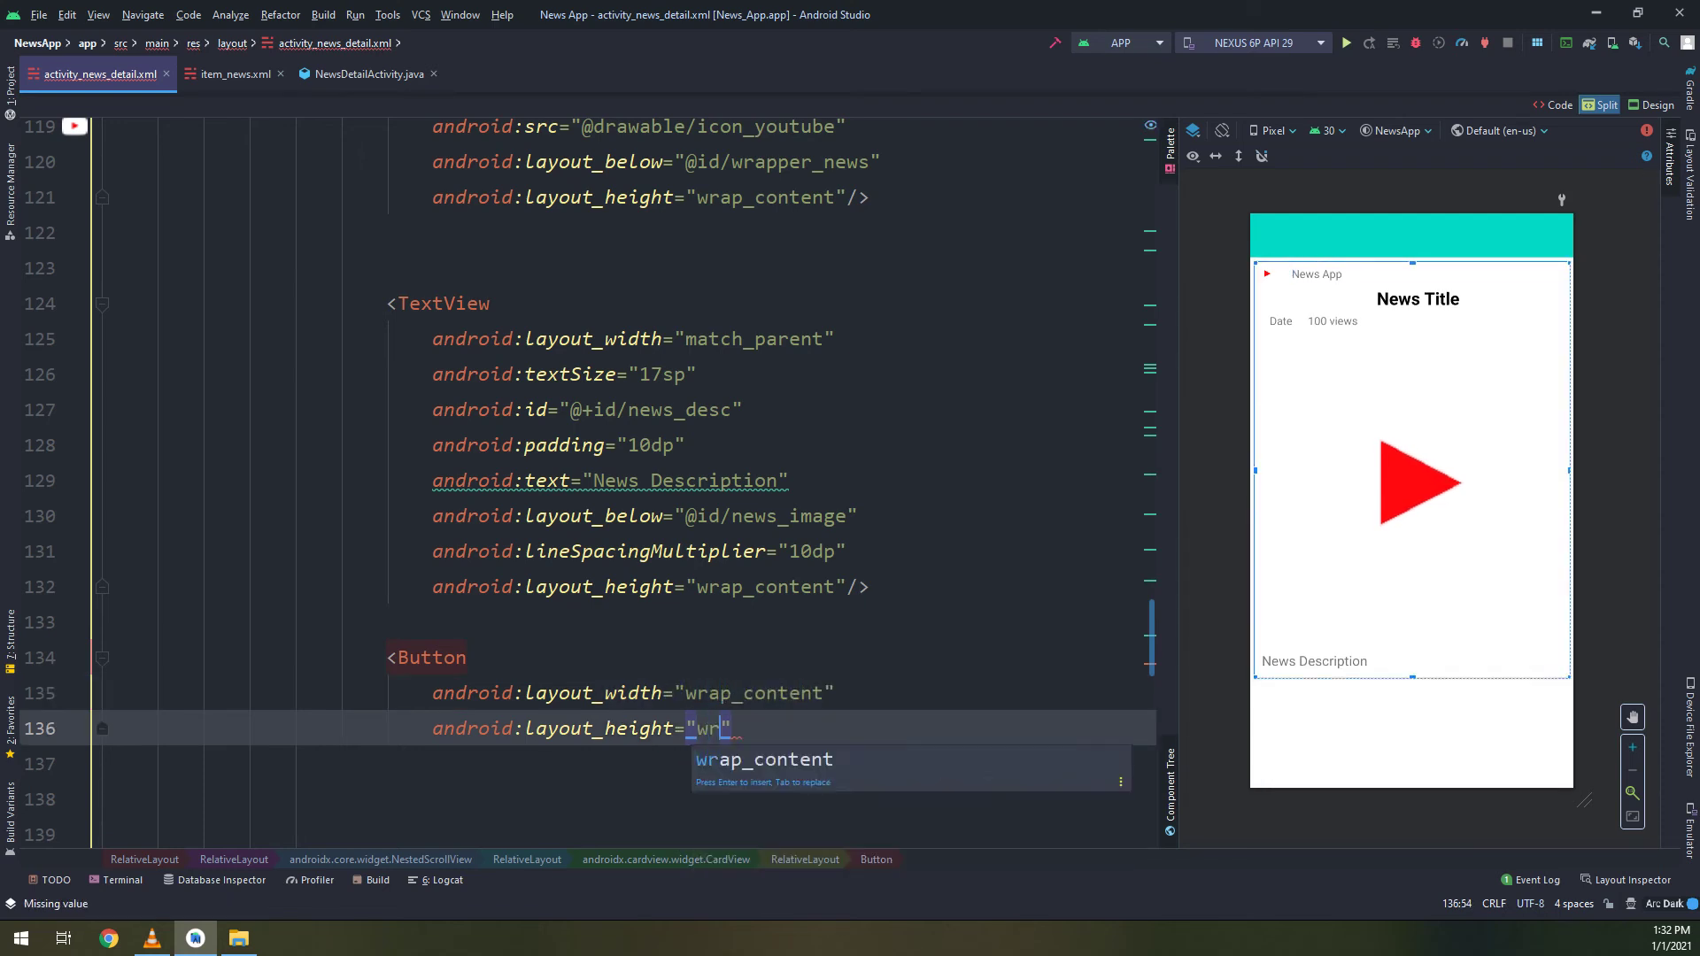
key("Return")
Add the id view_more and a cardview_dark_background colour background to the Button.
key("Up")
key("Up")
key("Return")
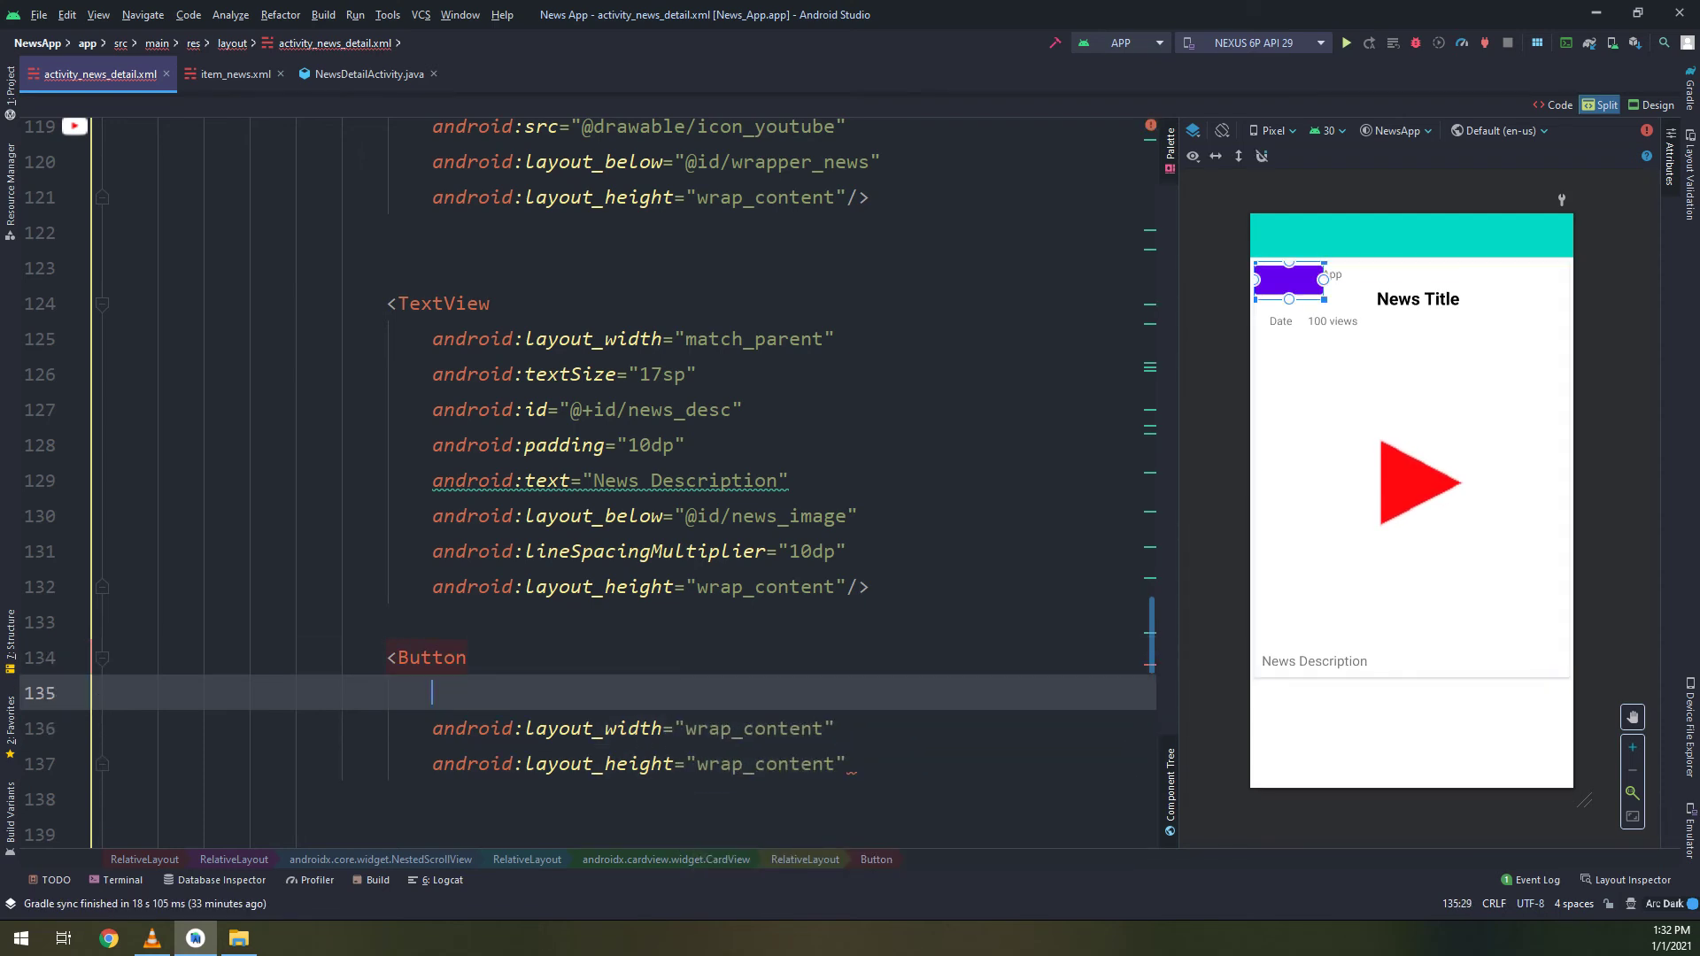
type("id")
key("Return")
type("view_more")
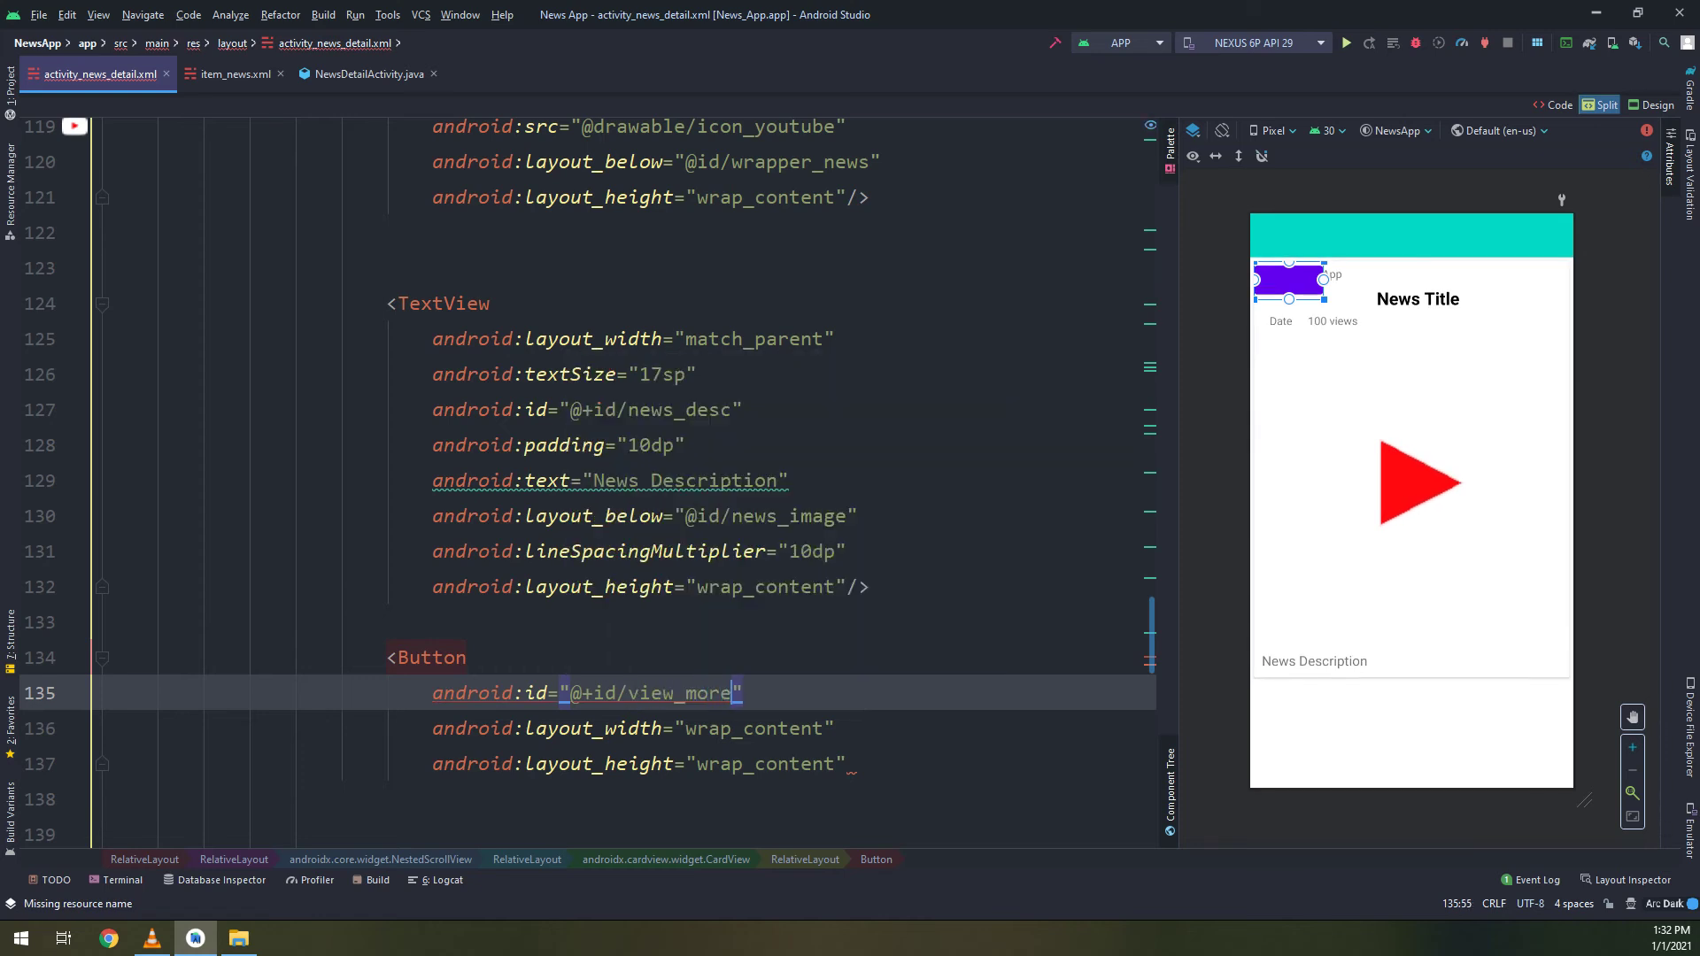
key("Down")
key("Up")
key("Return")
type("b")
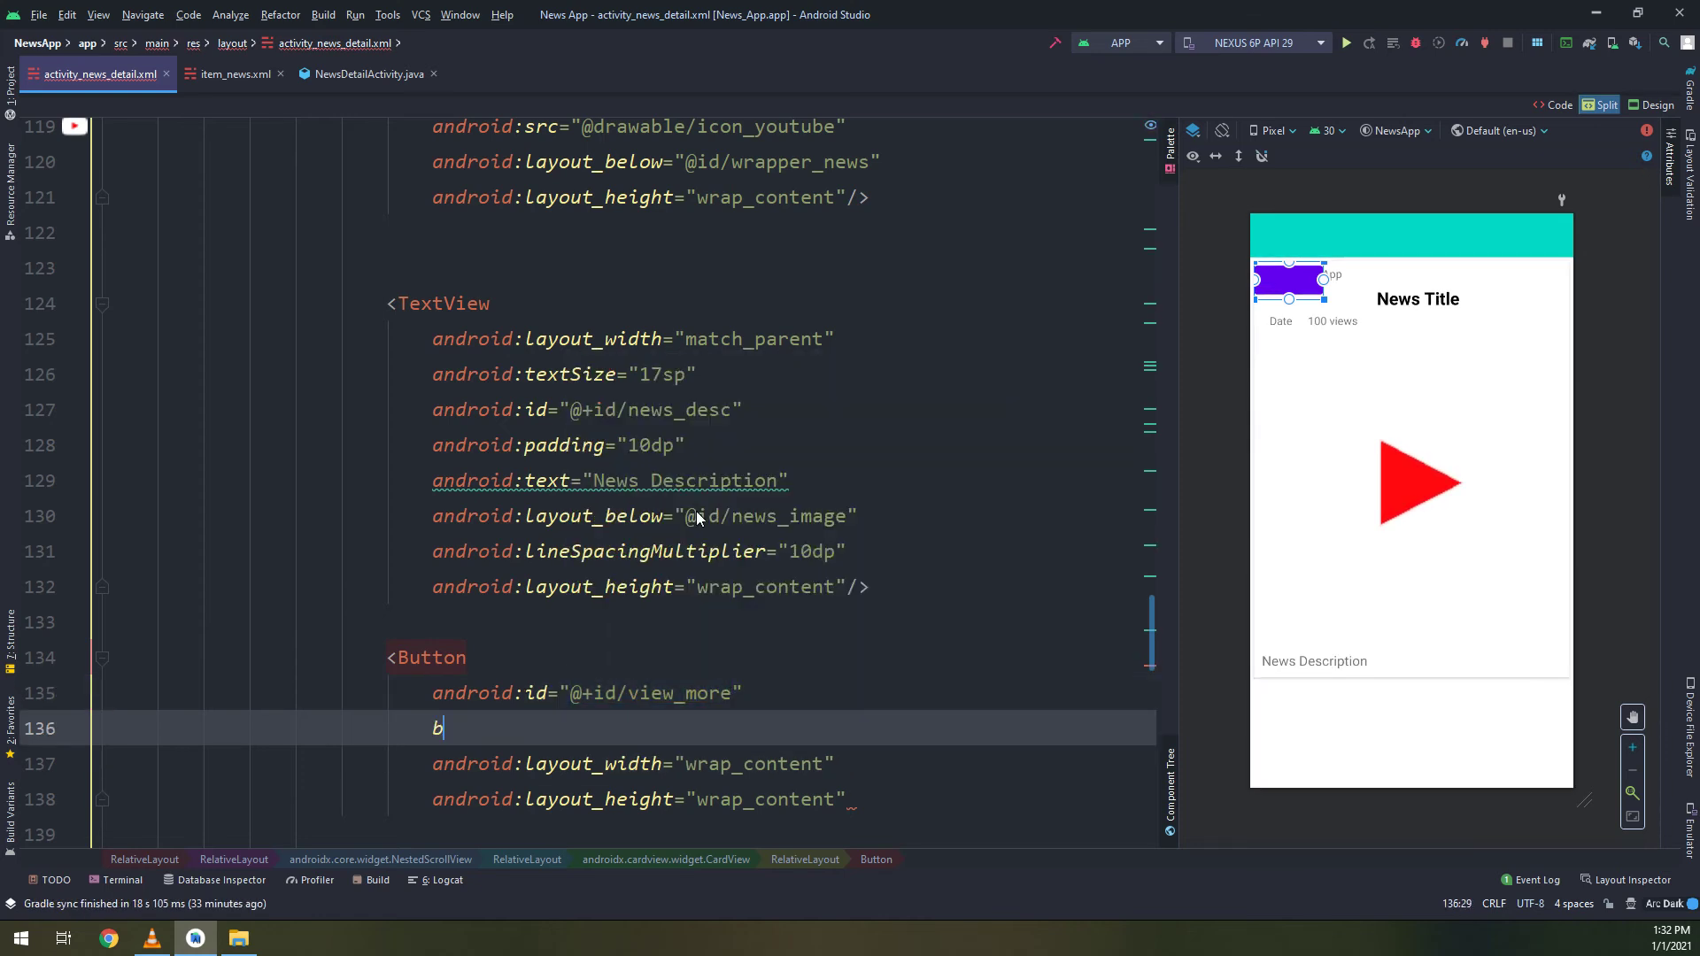
type("ack")
key("Return")
type("@")
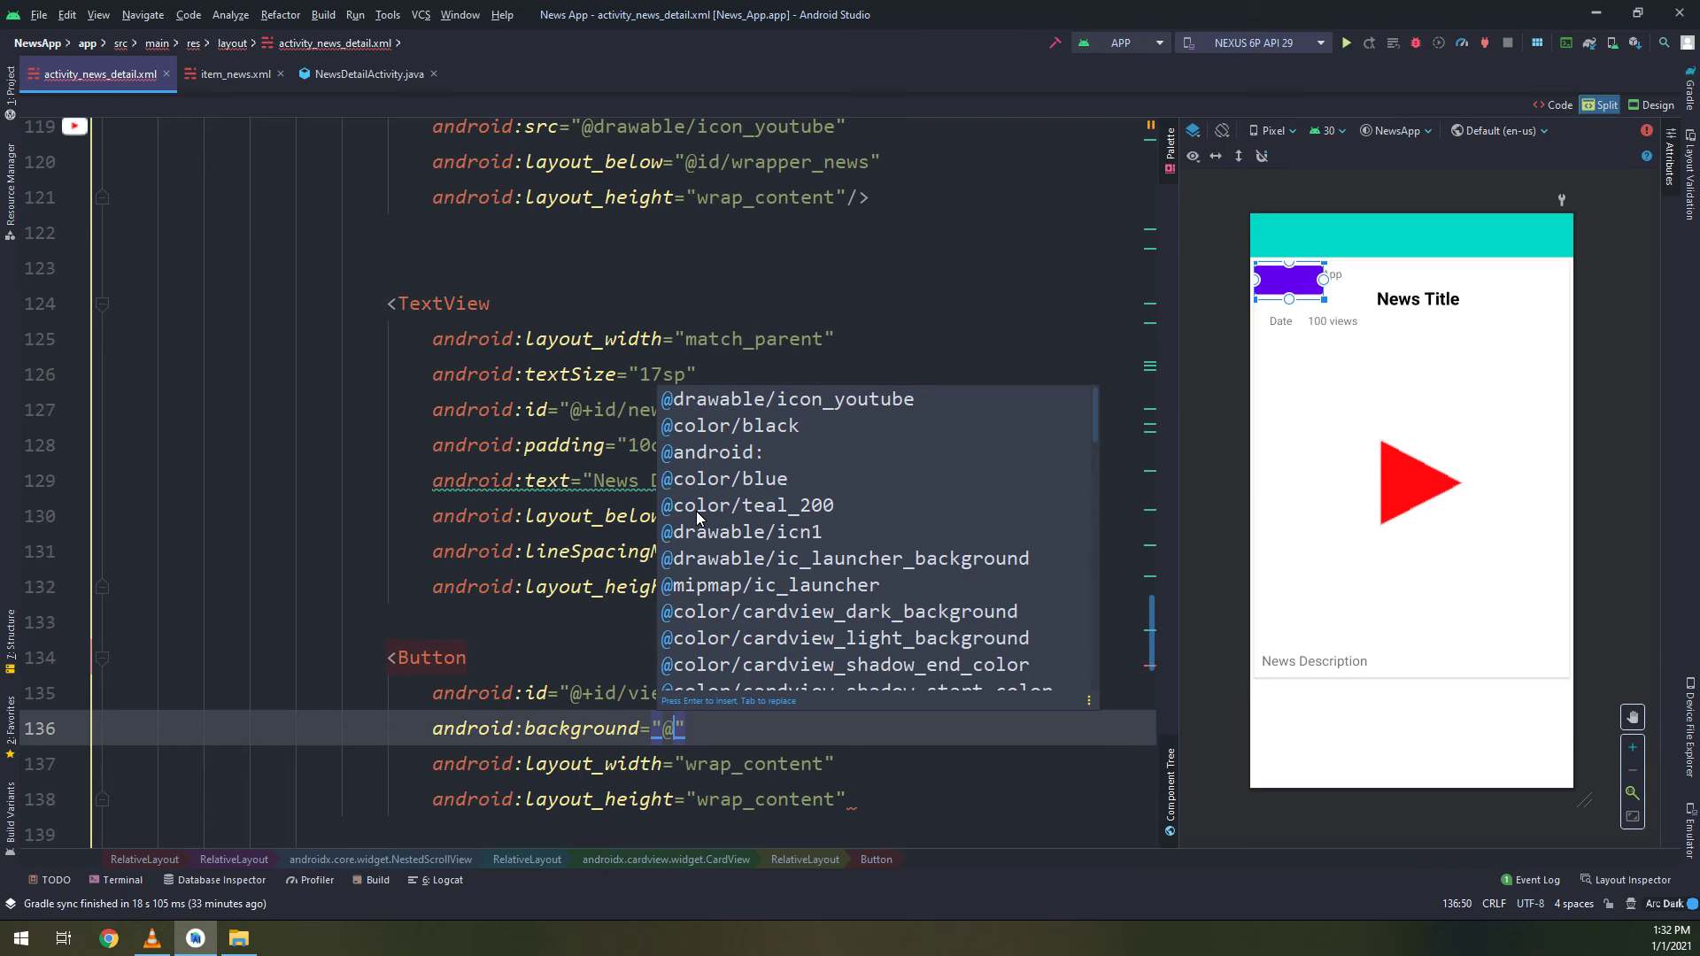
type("color")
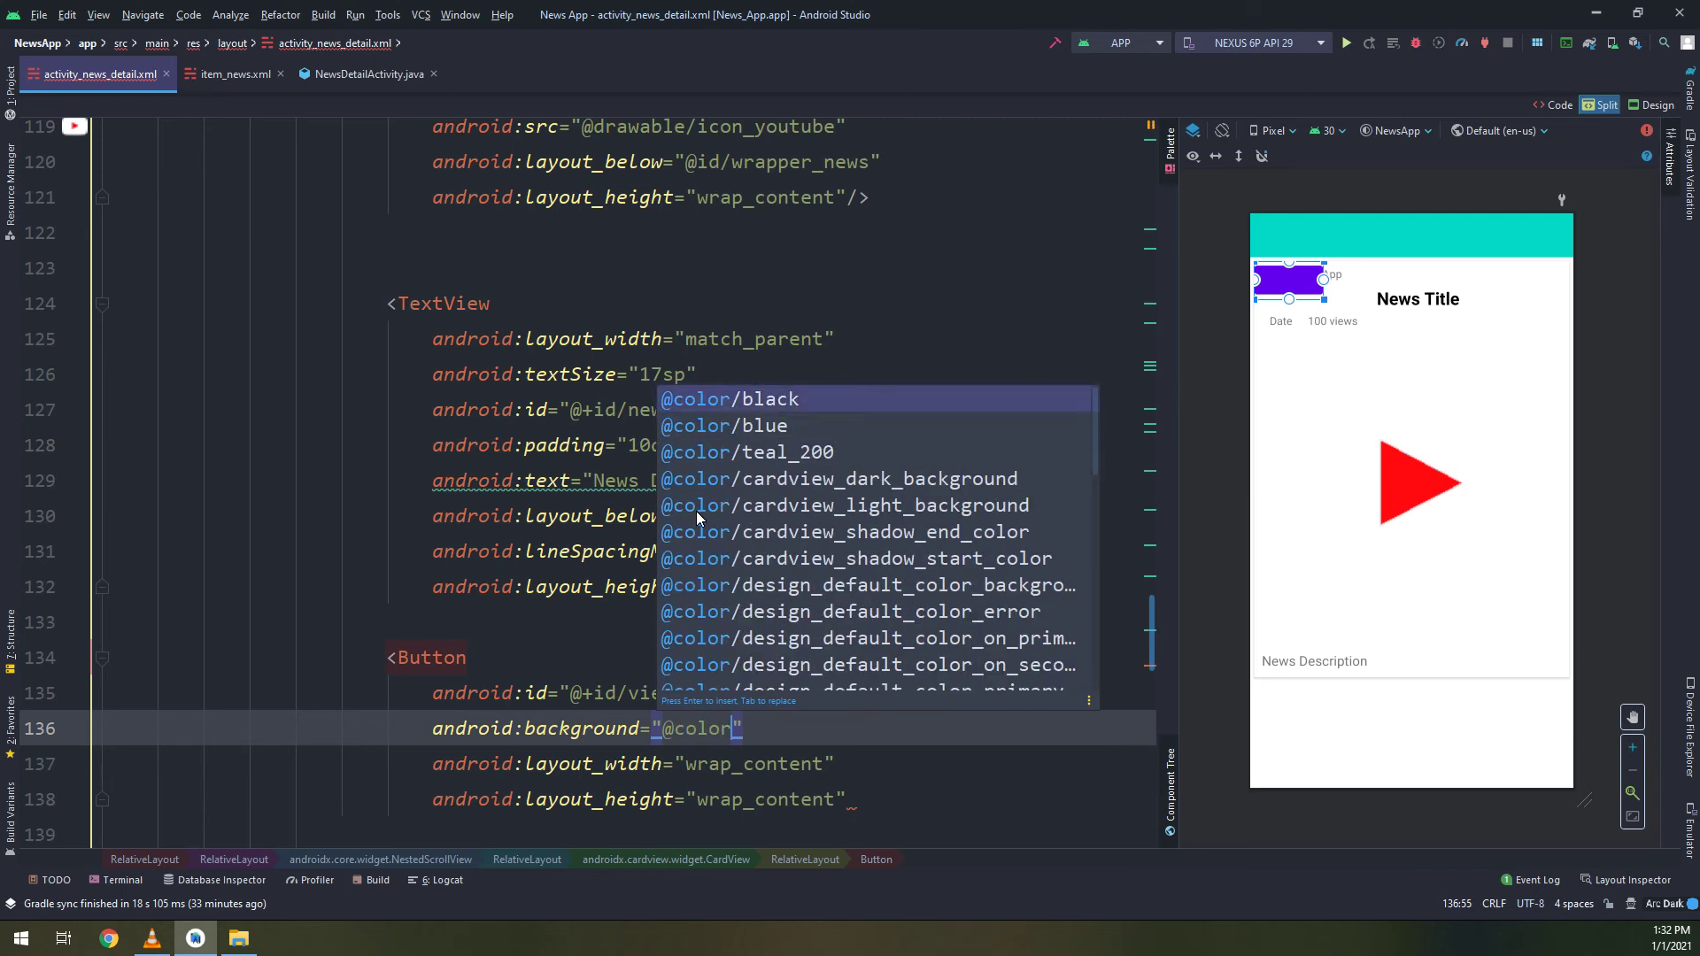
key("Down")
key("Down")
key("Down")
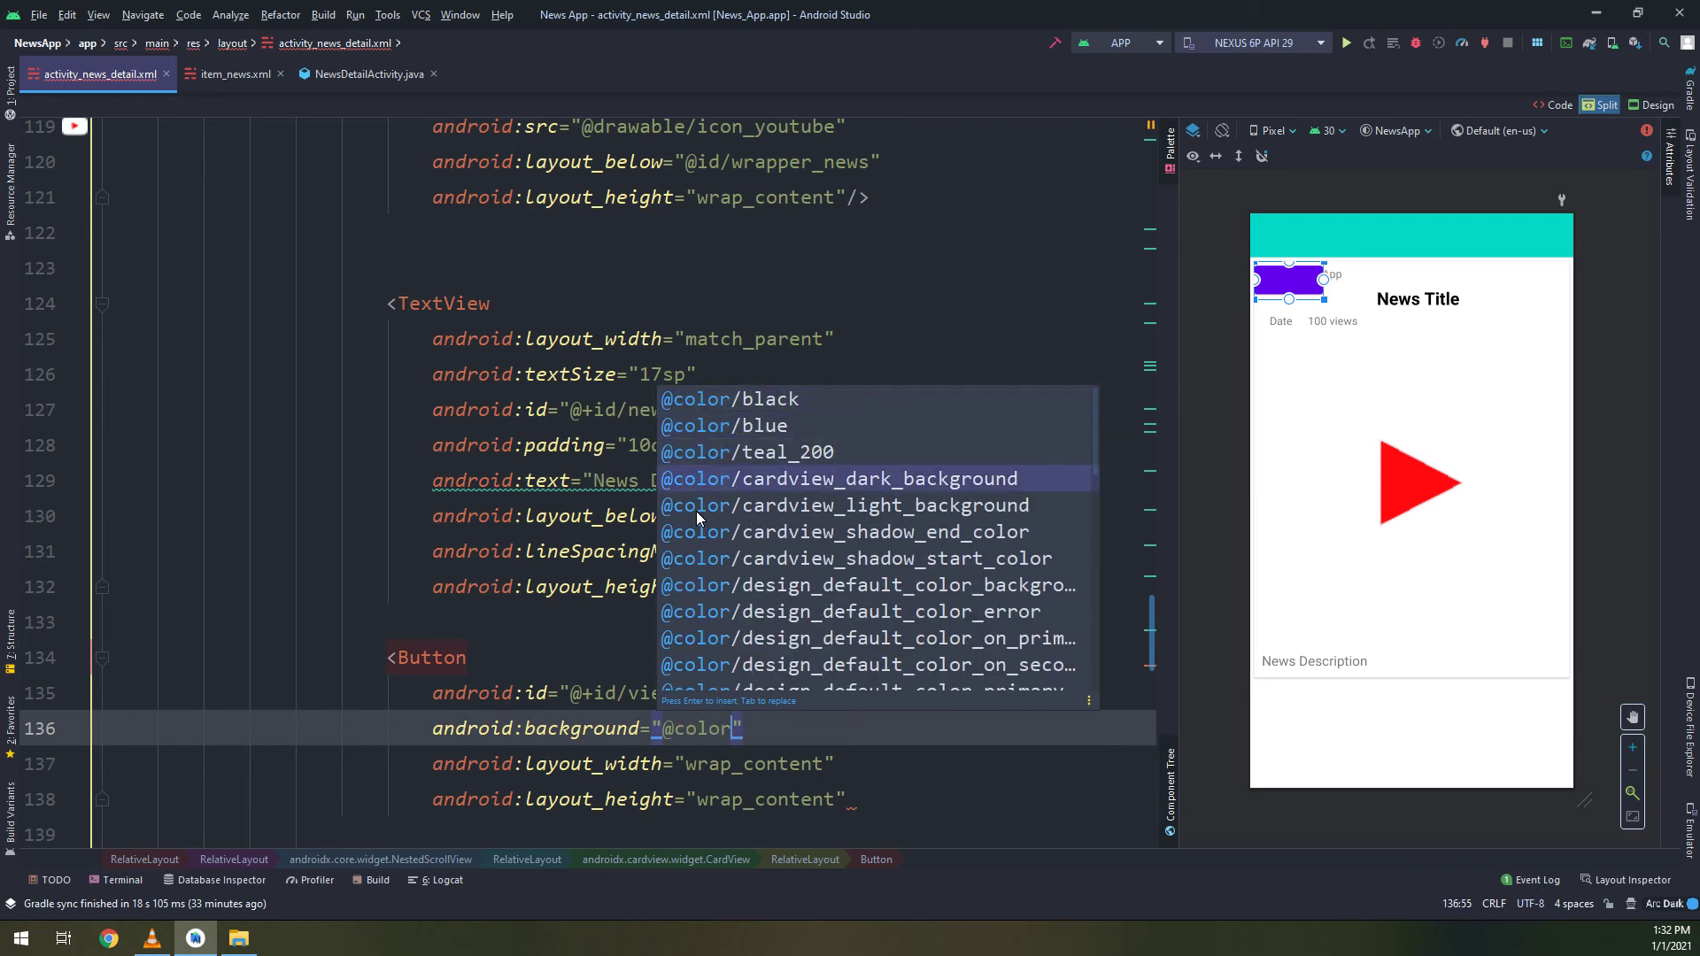
key("Return")
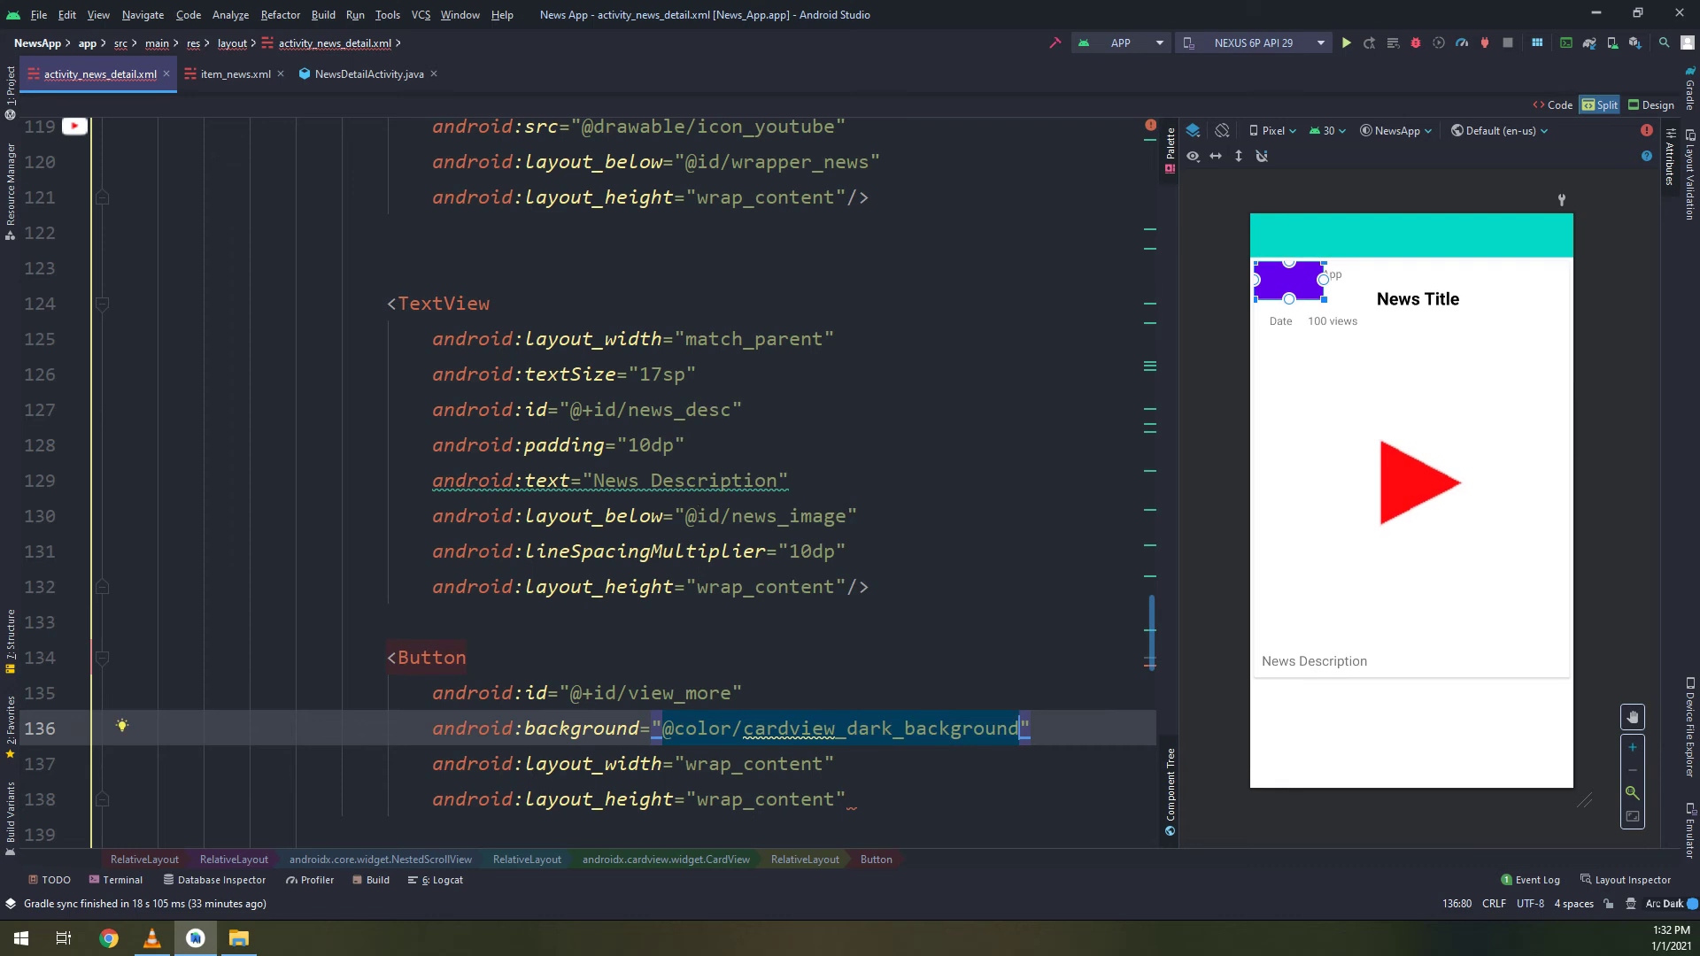
key("Return")
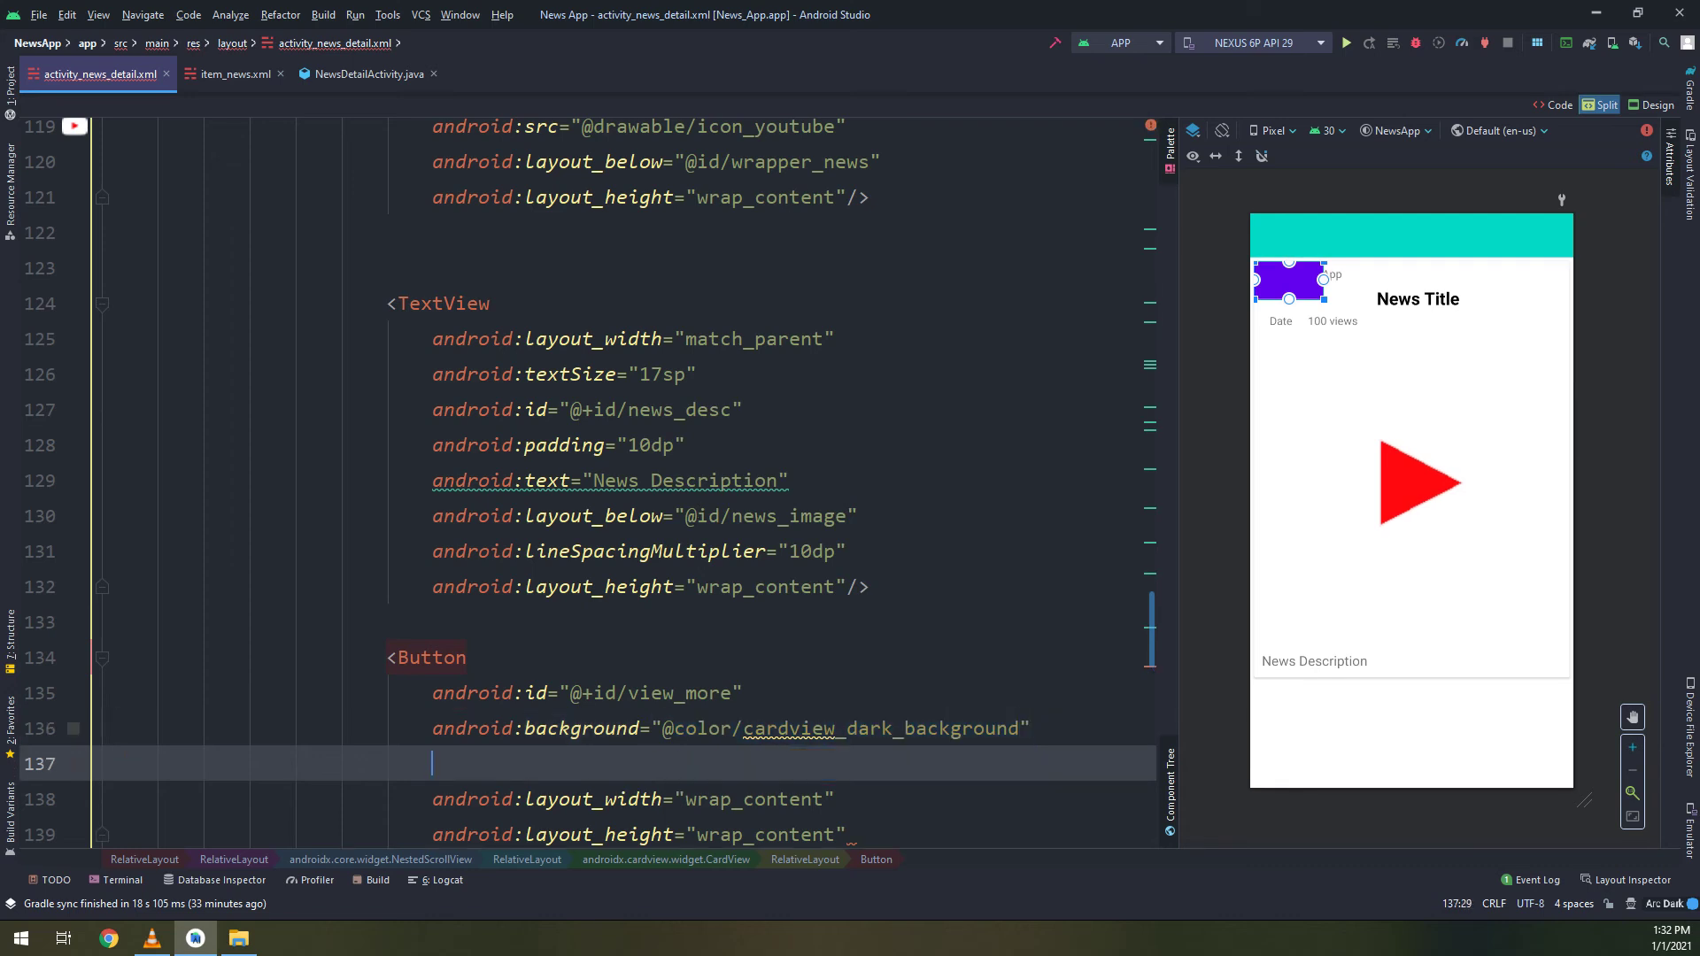
Try orange, black, then design_default_color_on_primary as the button background.
double_click(840, 728)
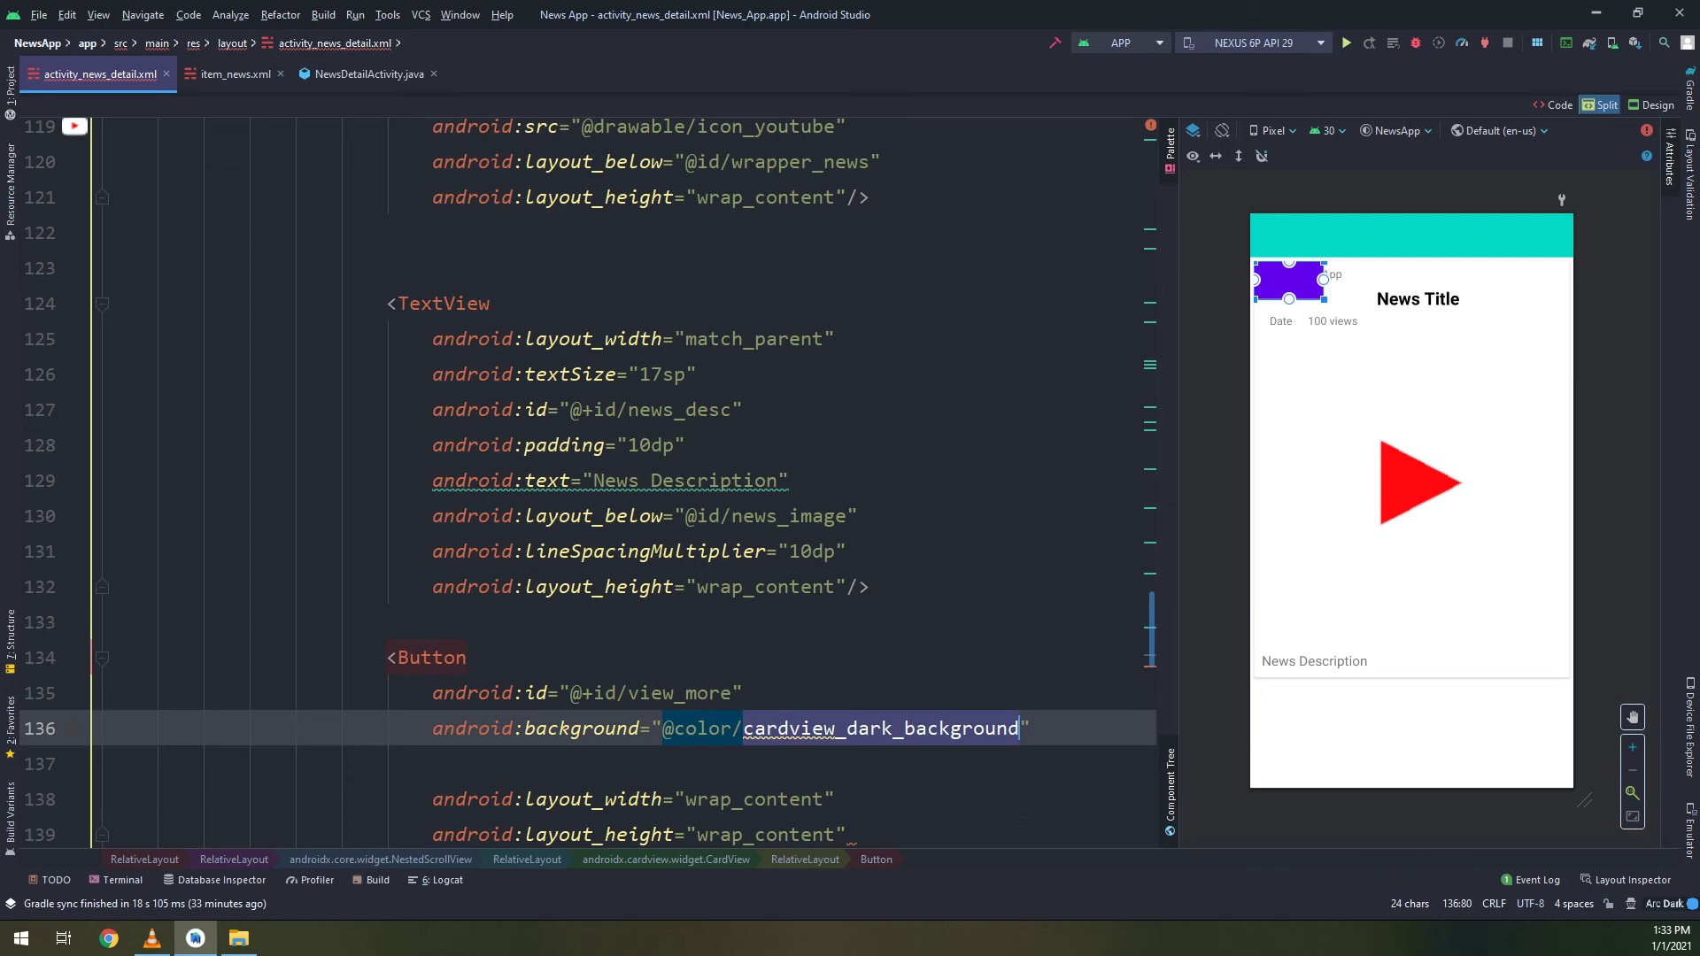
type("or")
key("Return")
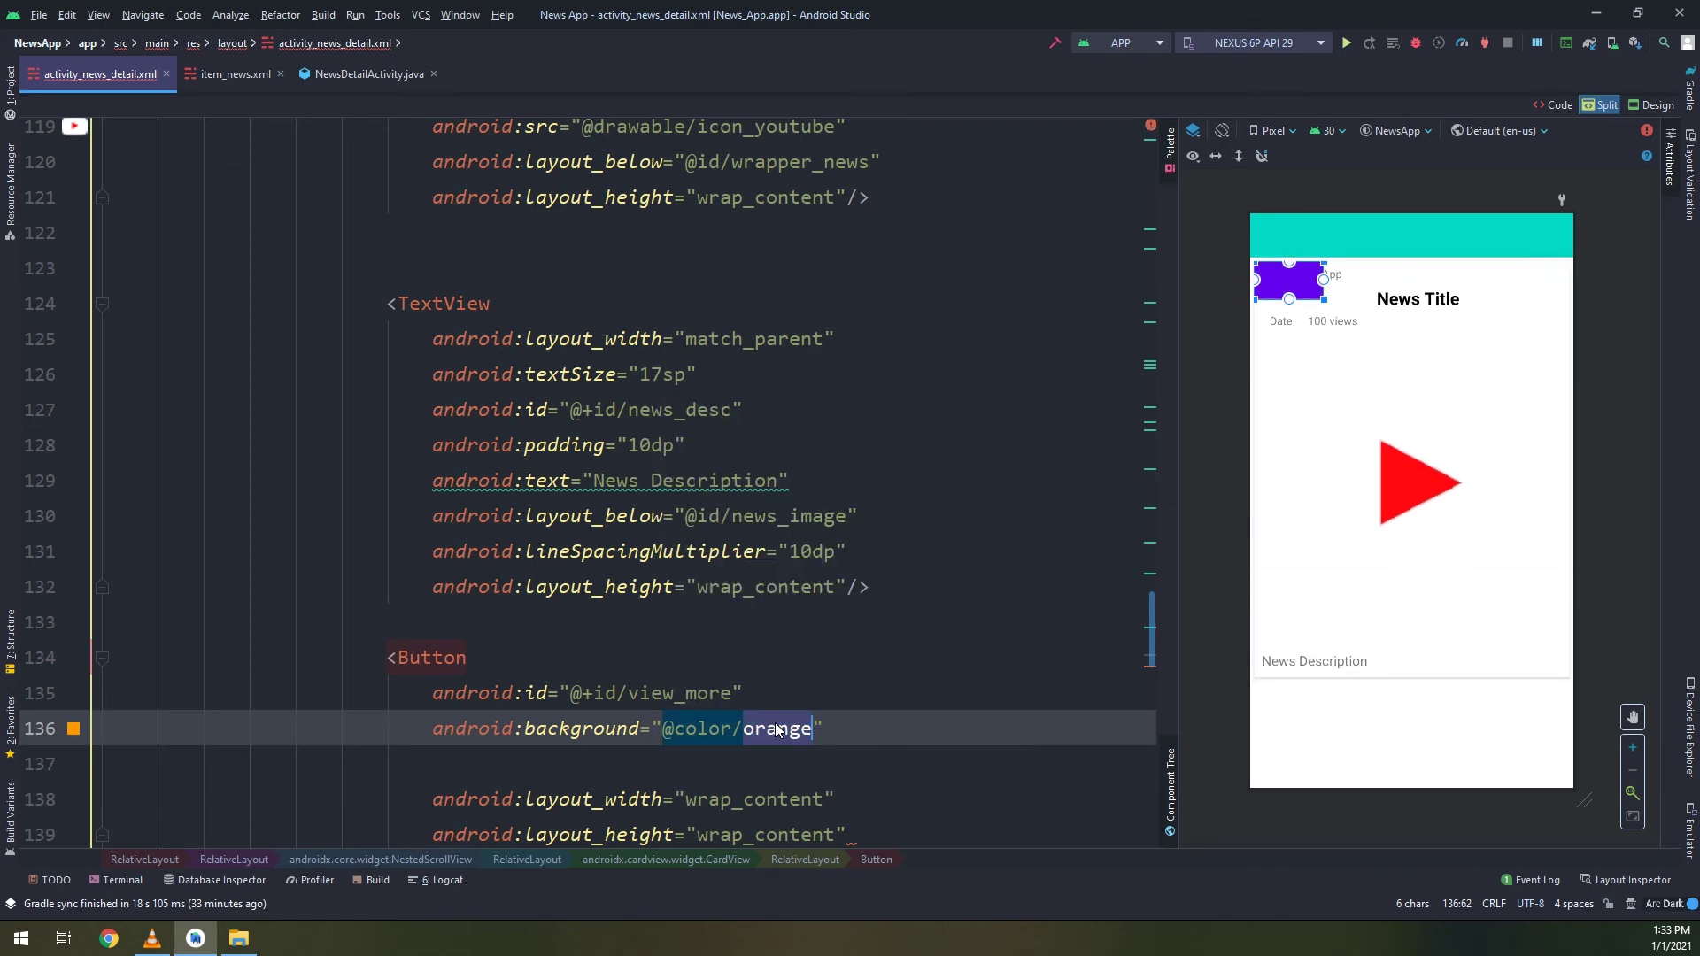
key("ctrl+space")
left_click(781, 428)
key("ctrl+space")
left_click(864, 680)
Set the background to design_default_color_primary and remove the blank line below it.
key("ctrl+shift+Left")
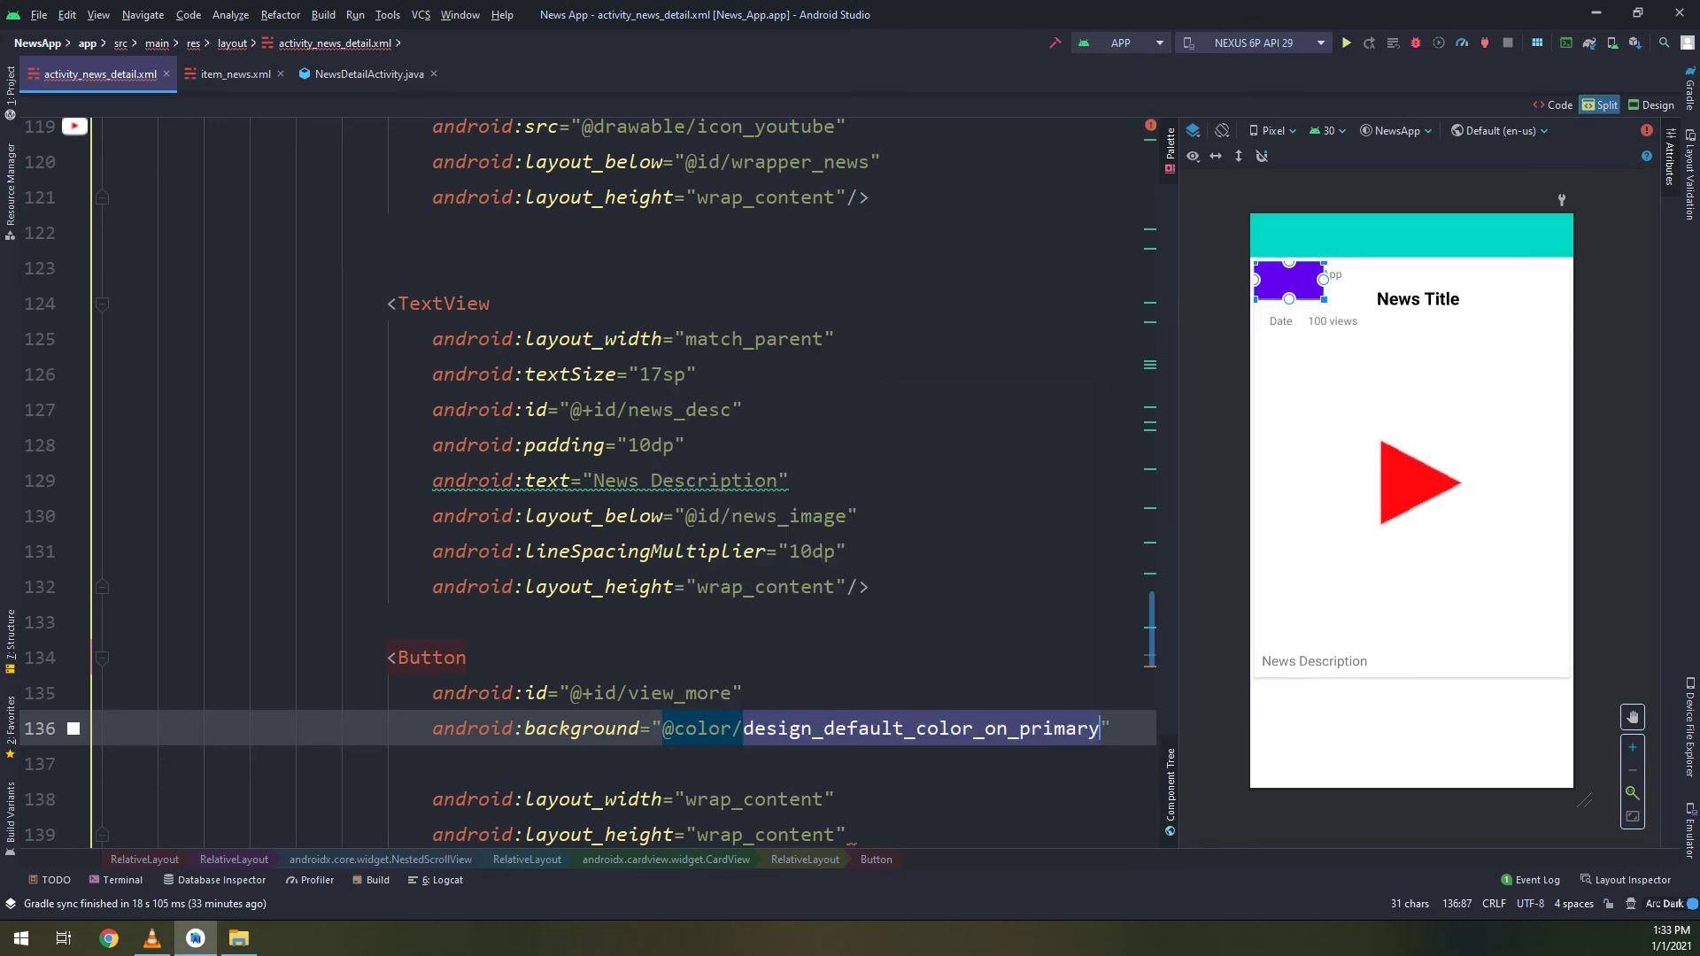
key("BackSpace")
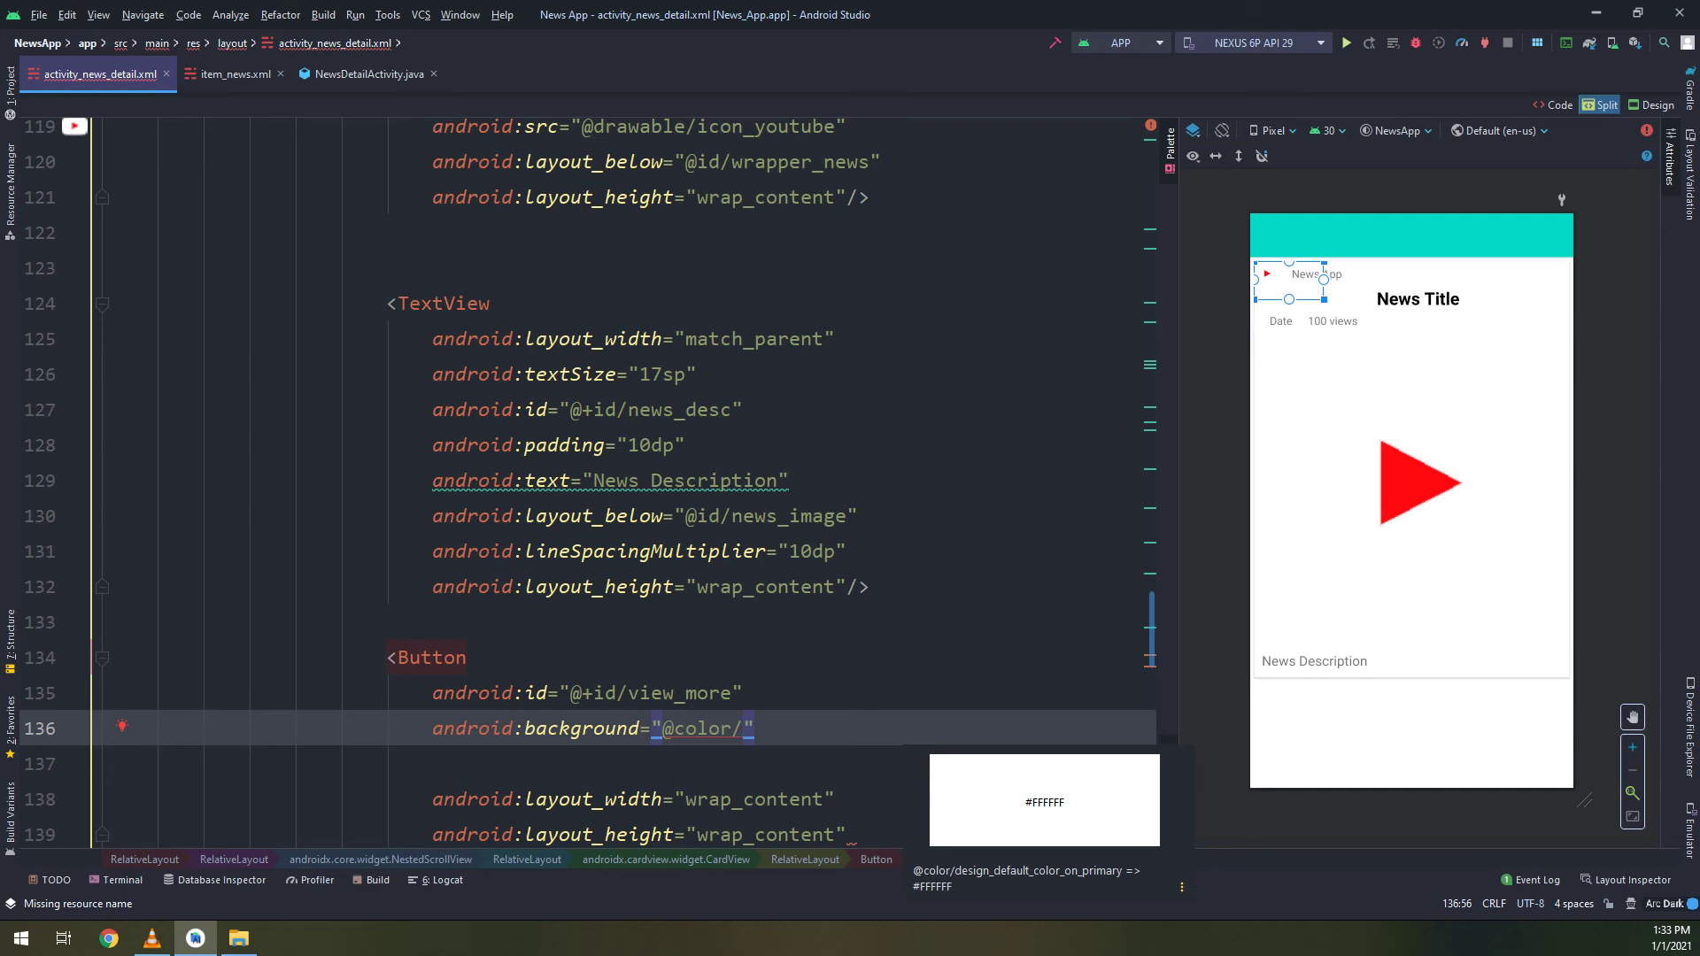
type("pri")
key("Down")
key("Down")
key("Down")
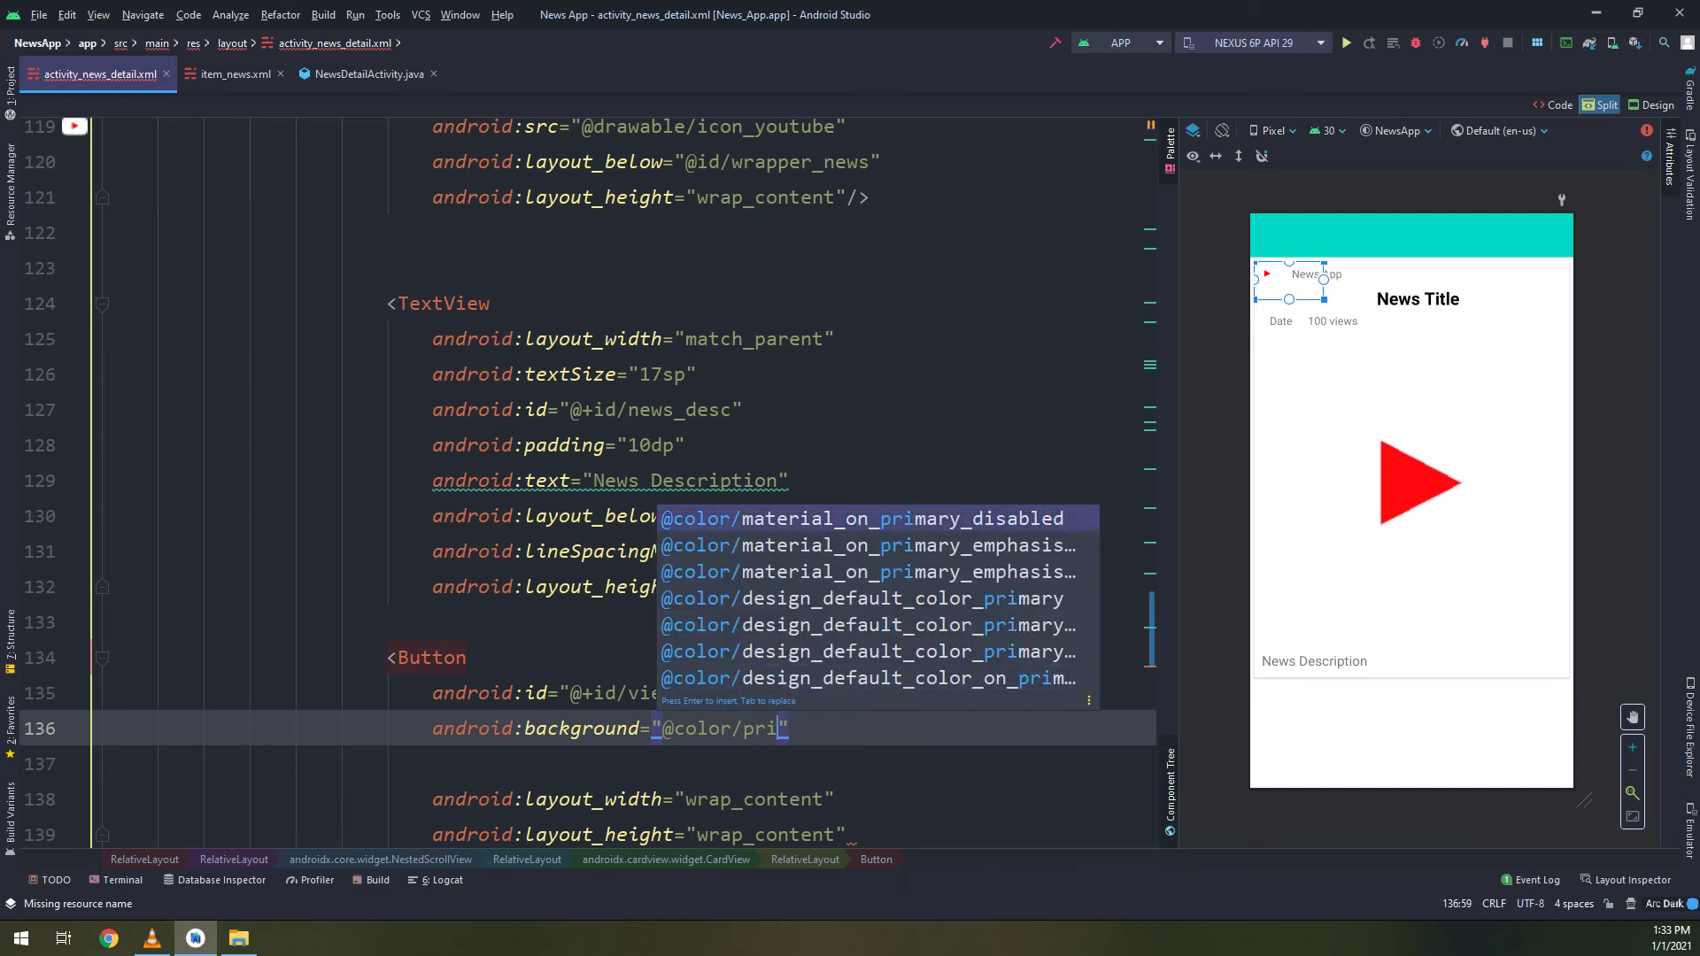
key("Return")
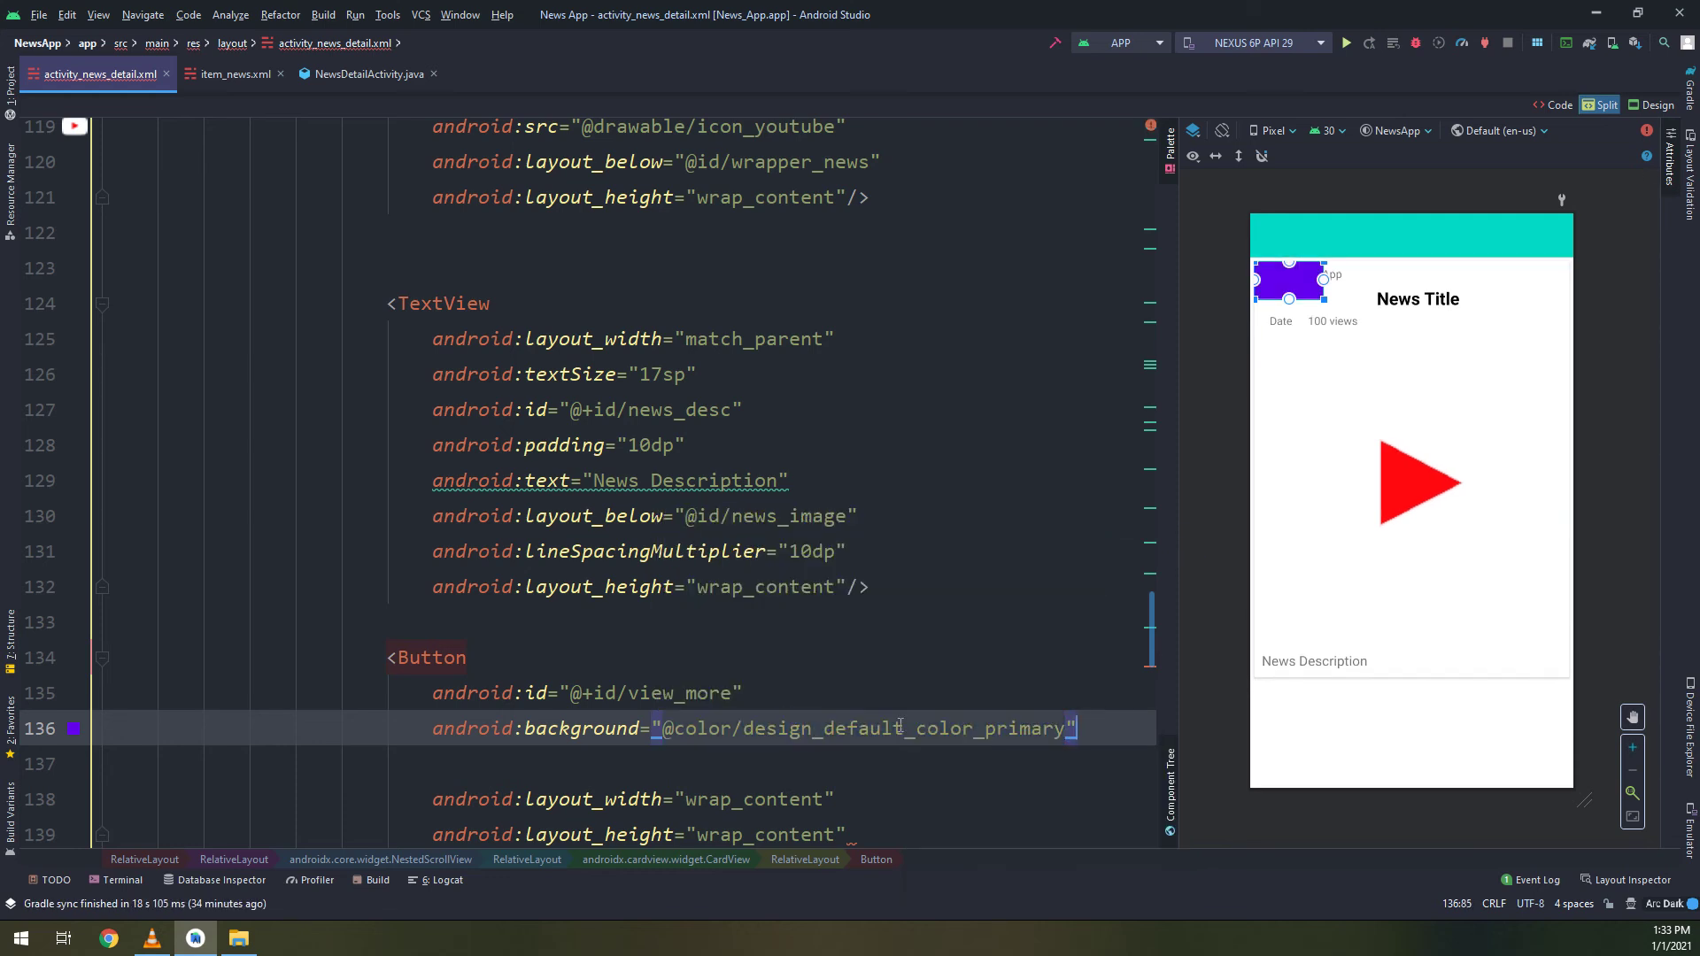
key("Down")
key("BackSpace")
key("Down")
key("Down")
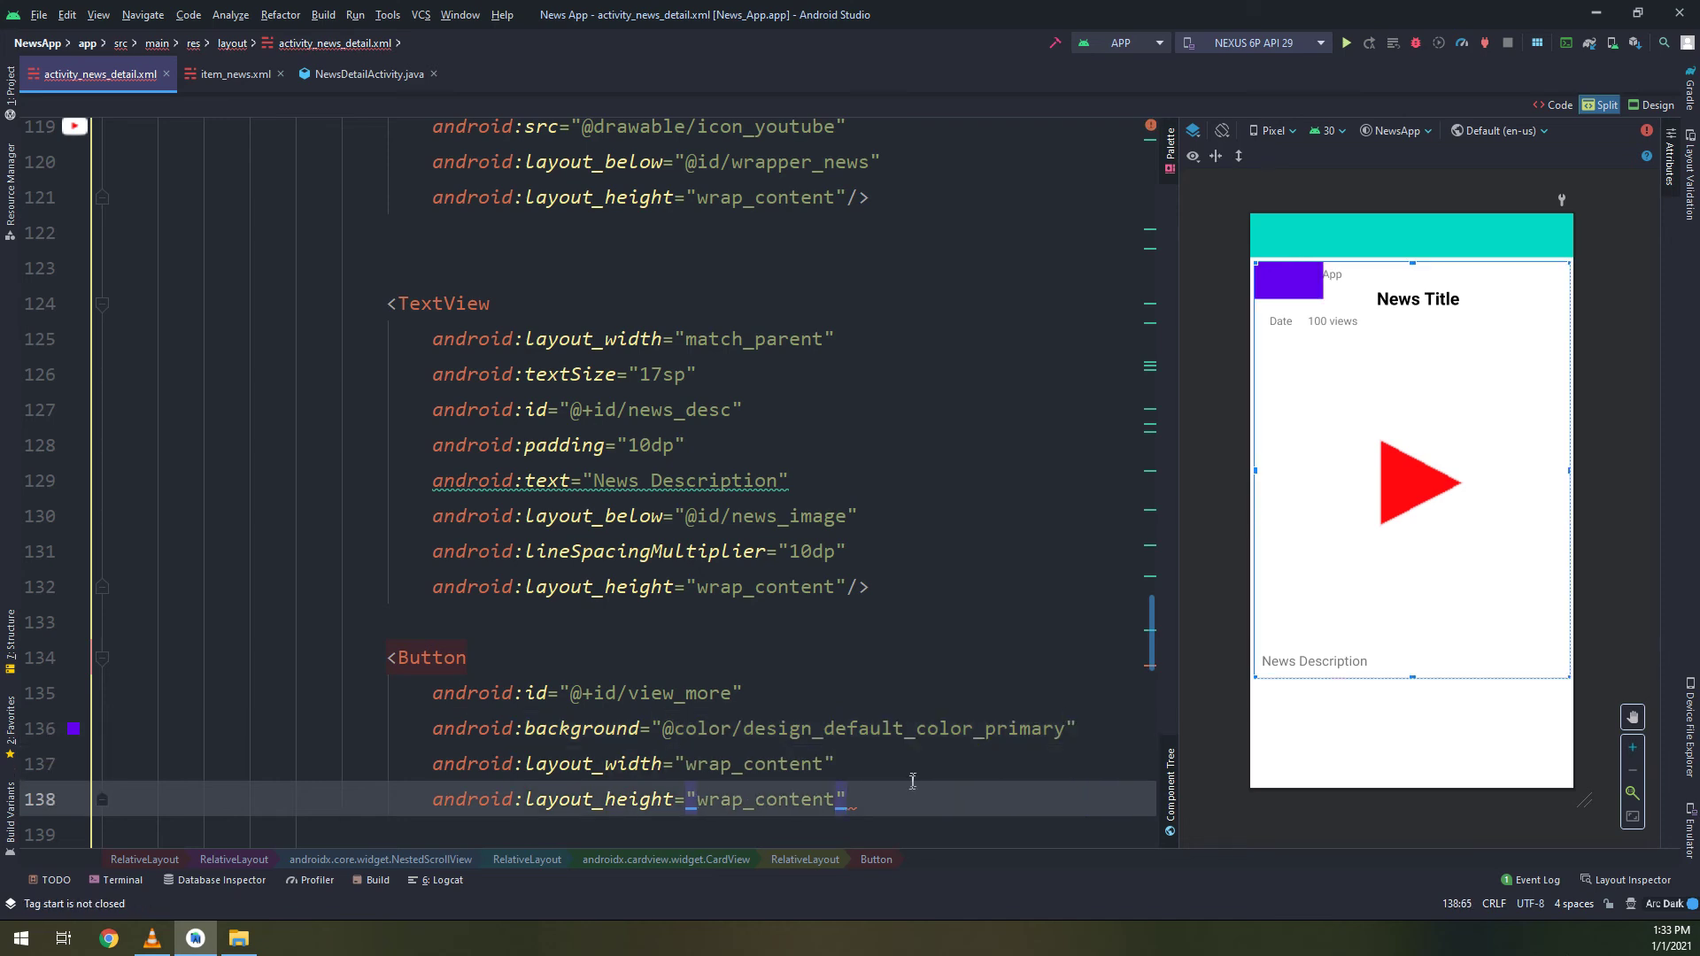
key("Up")
key("Return")
Give the button center gravity and 16dp start and end padding.
key("Return")
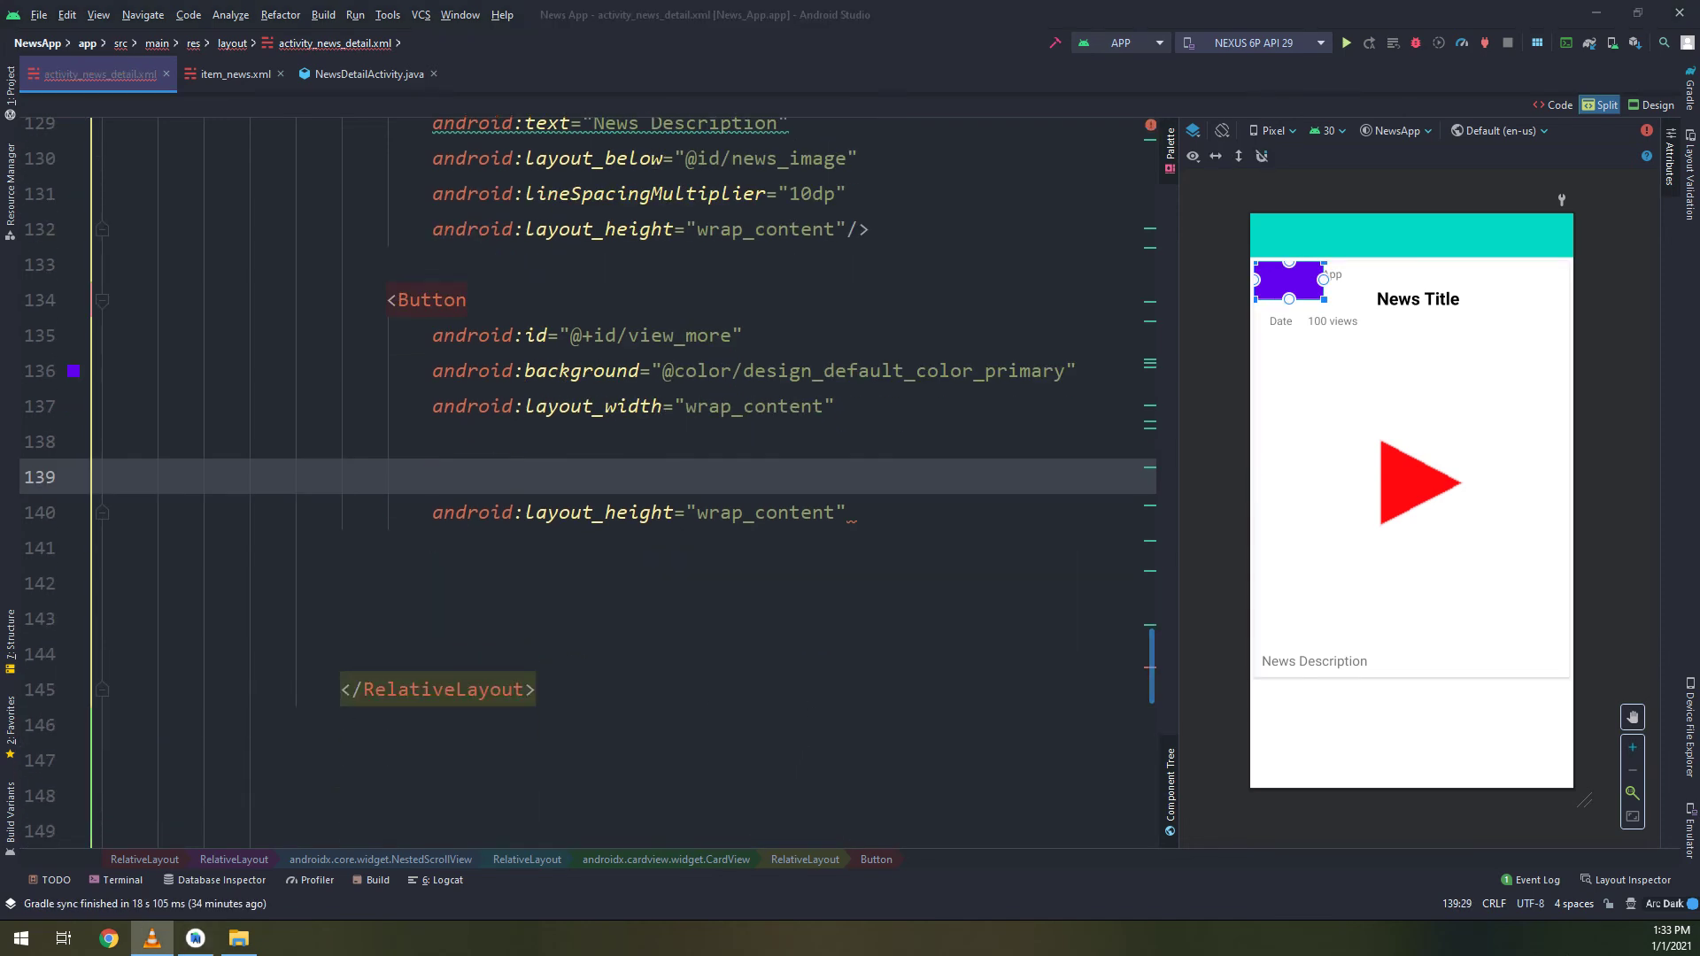
type("grav")
key("Return")
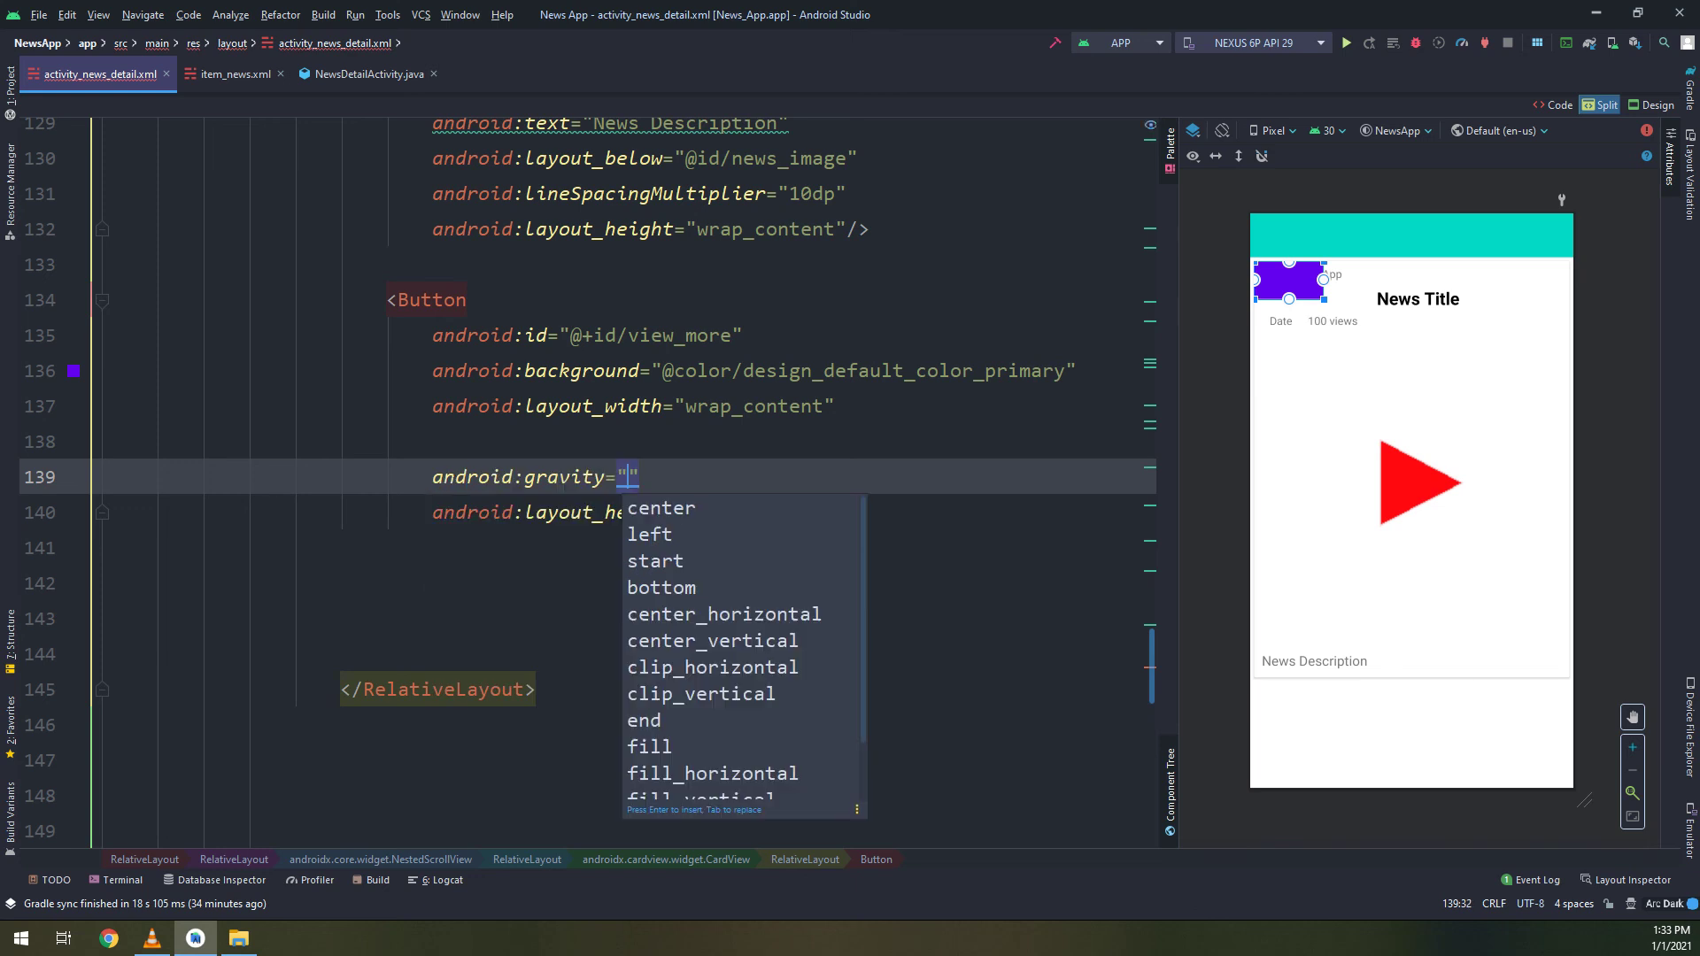
type("center")
key("Return")
key("Return")
type("pa")
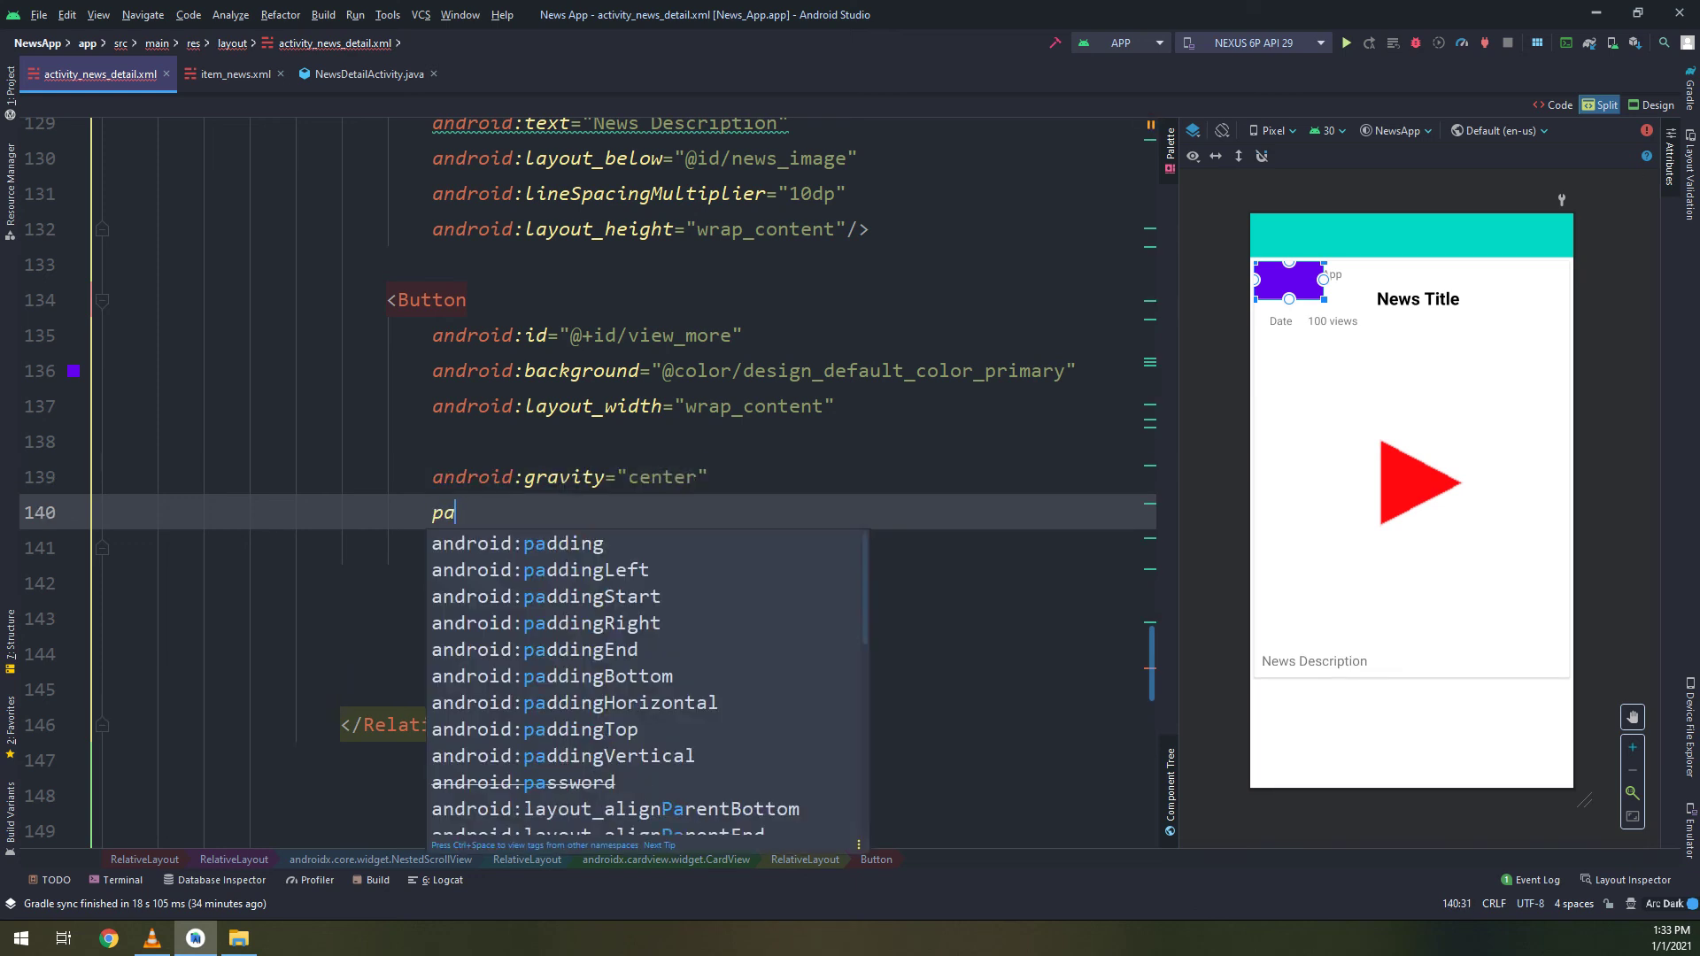
type("ddingS")
key("Return")
type("16")
key("Return")
key("Return")
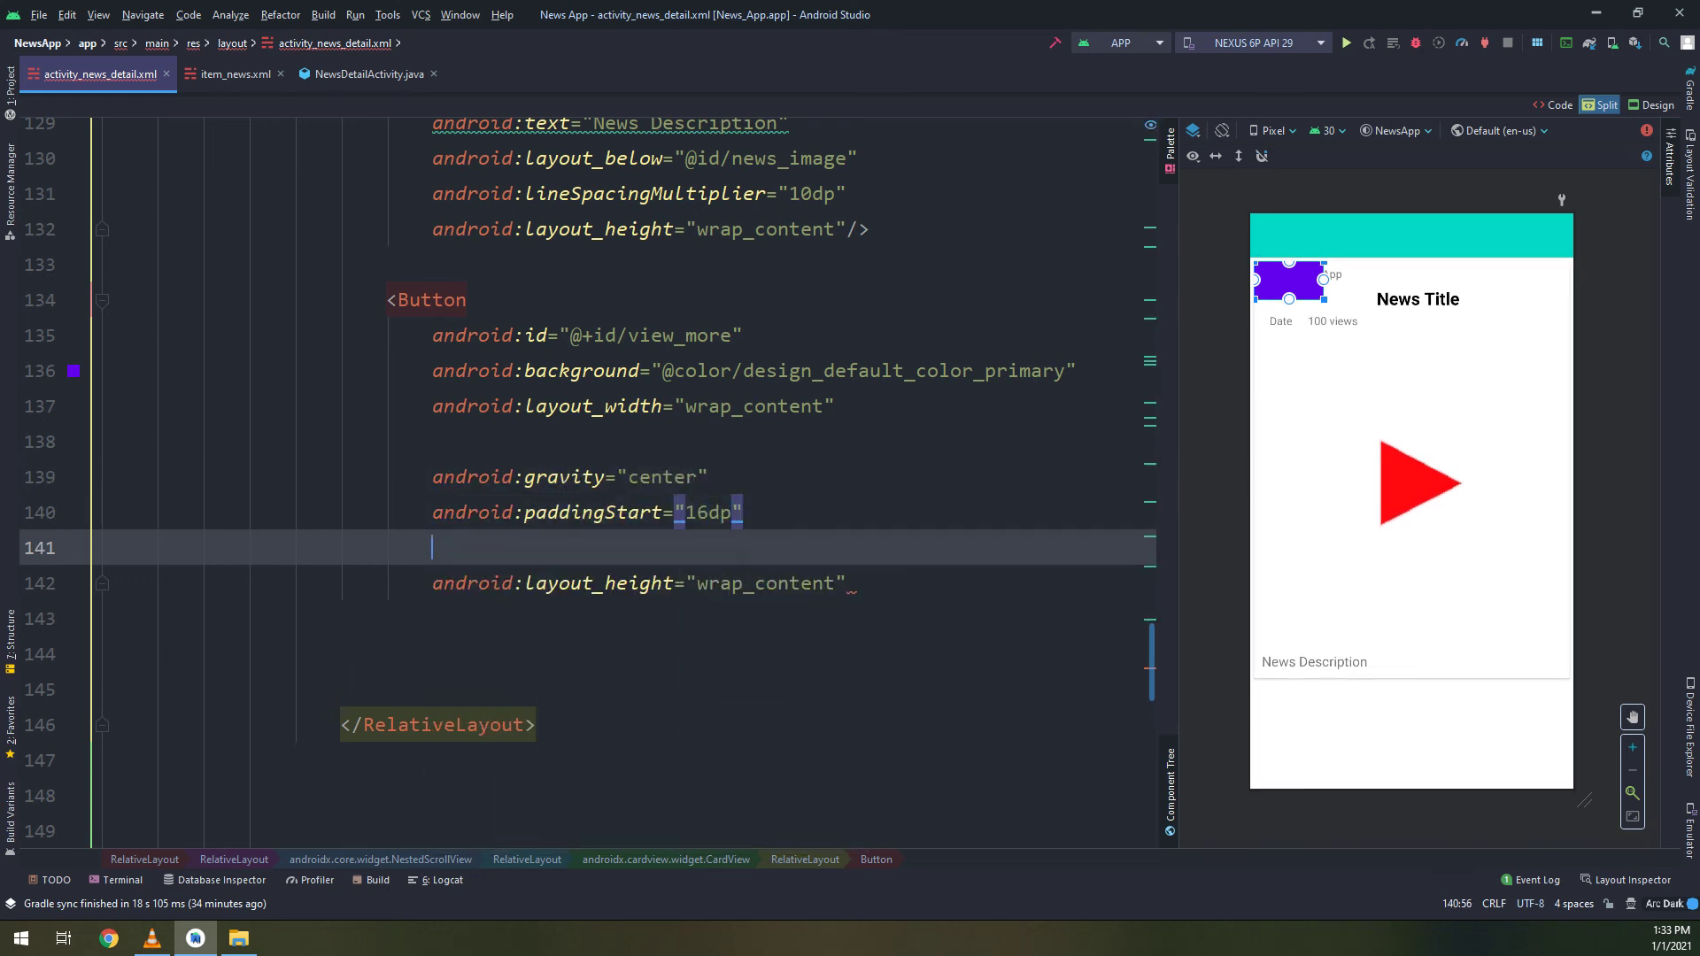
type("padding")
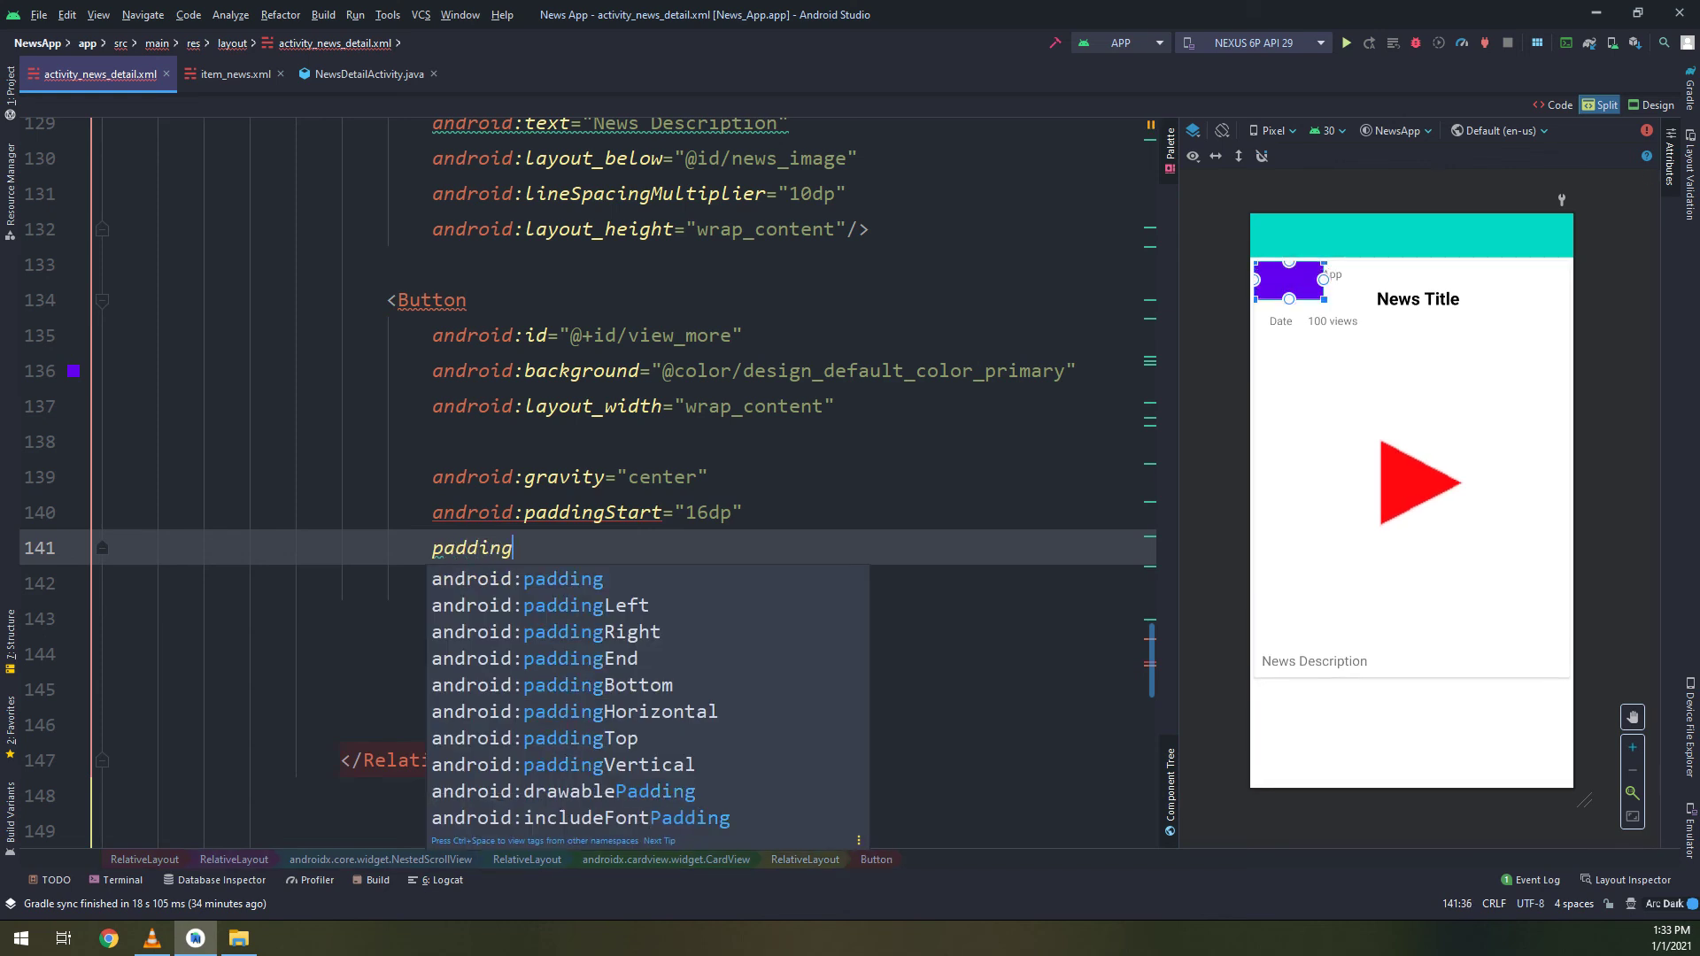
type("End")
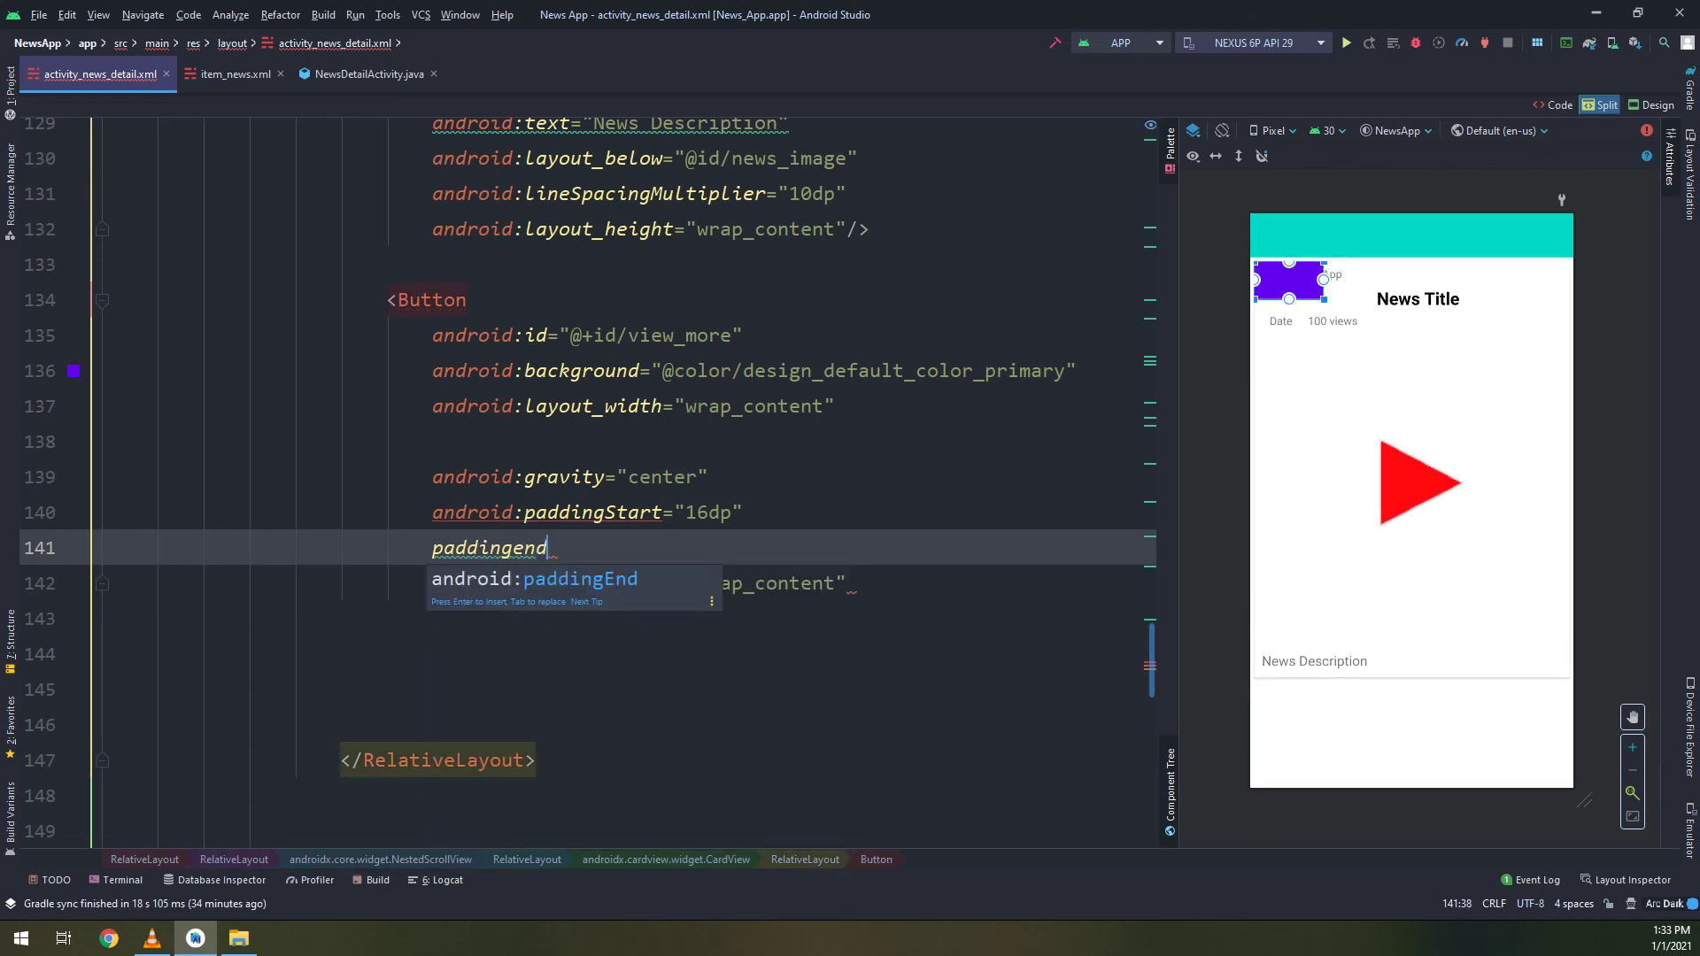
key("Return")
type("16")
key("Return")
key("Return")
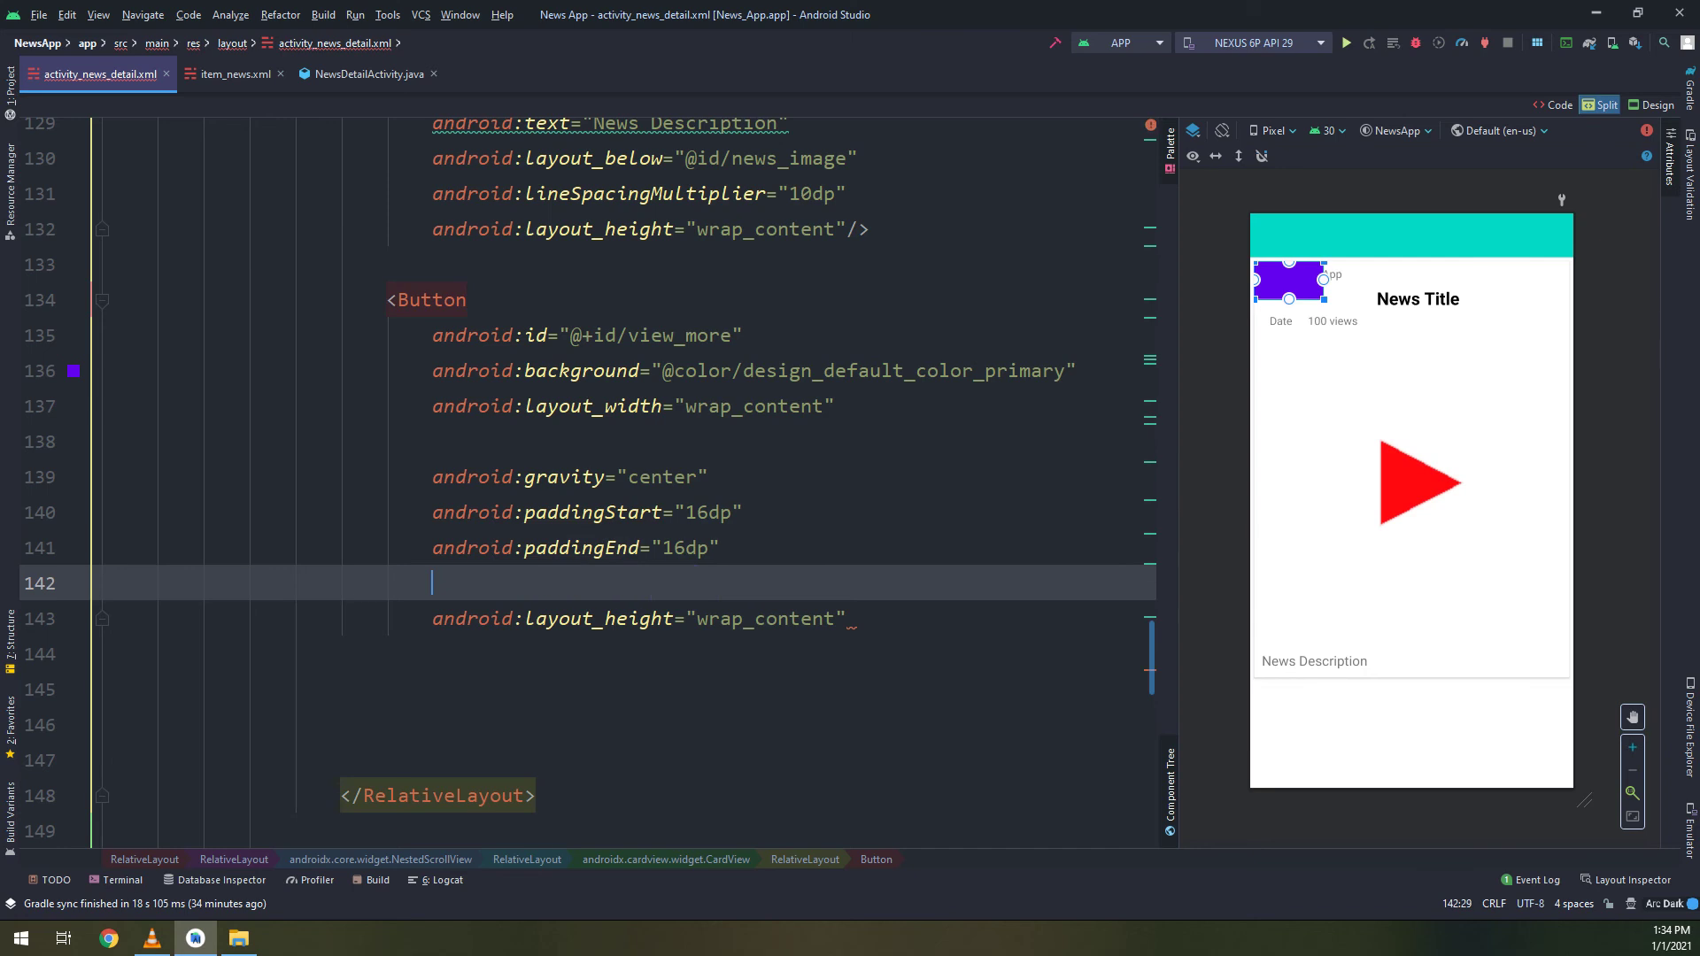
Add a 16dp top margin to the button.
key("alt+Tab")
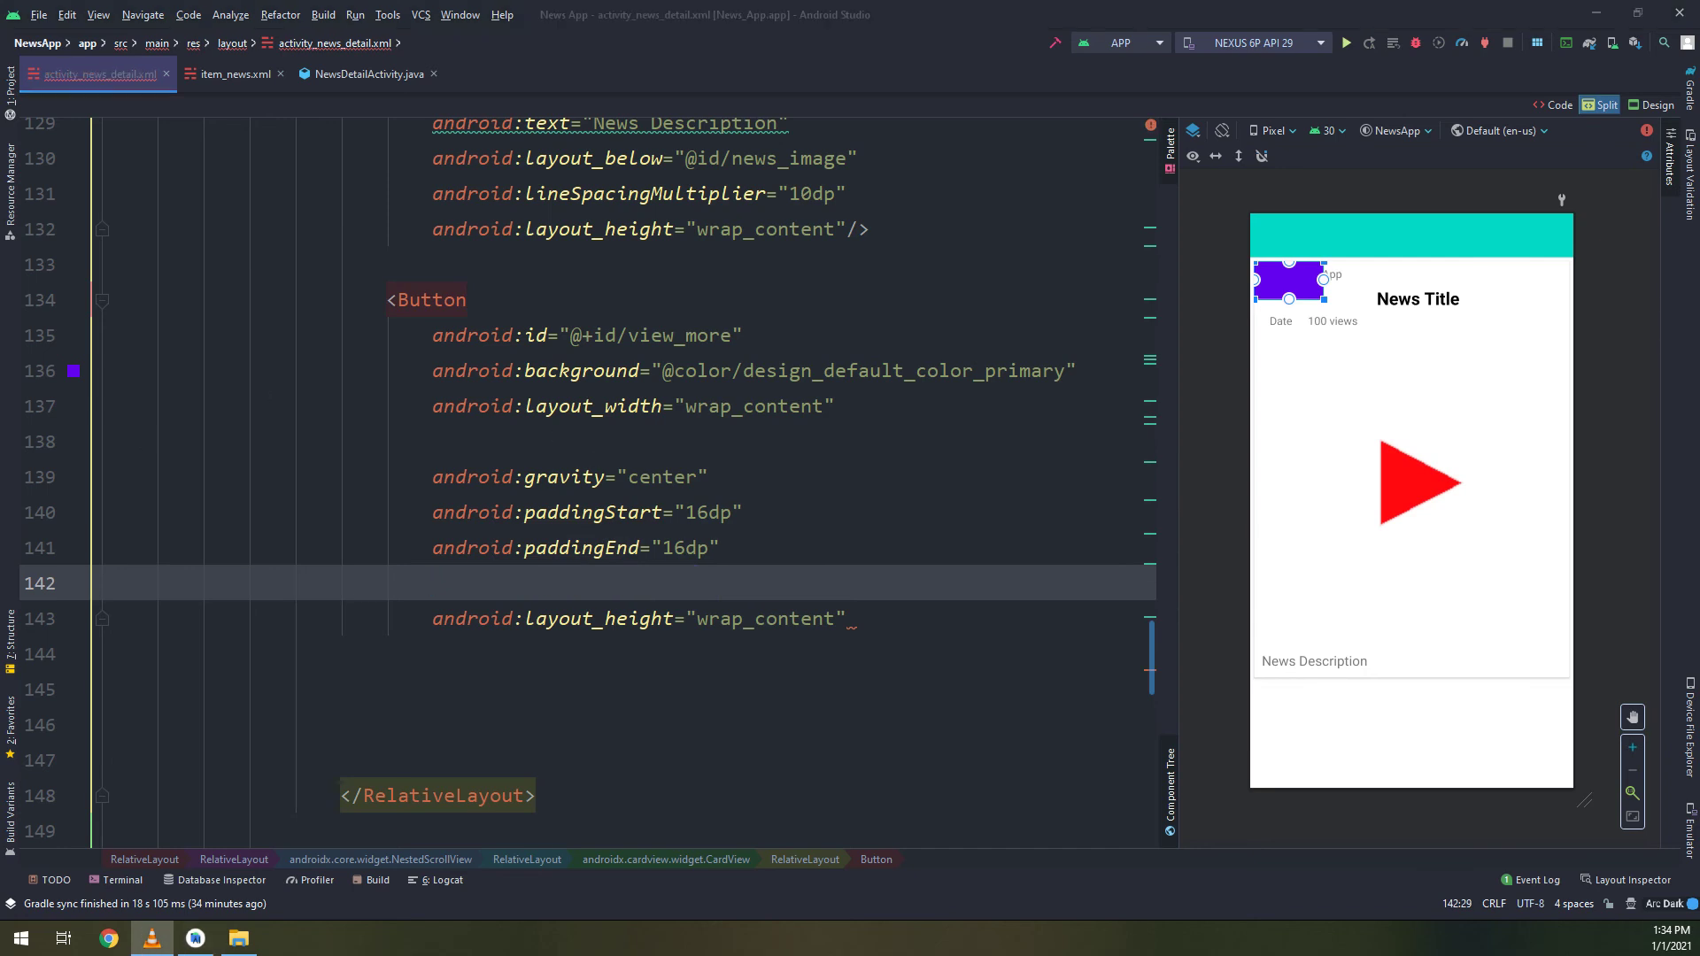
left_click(849, 546)
key("Return")
type("m")
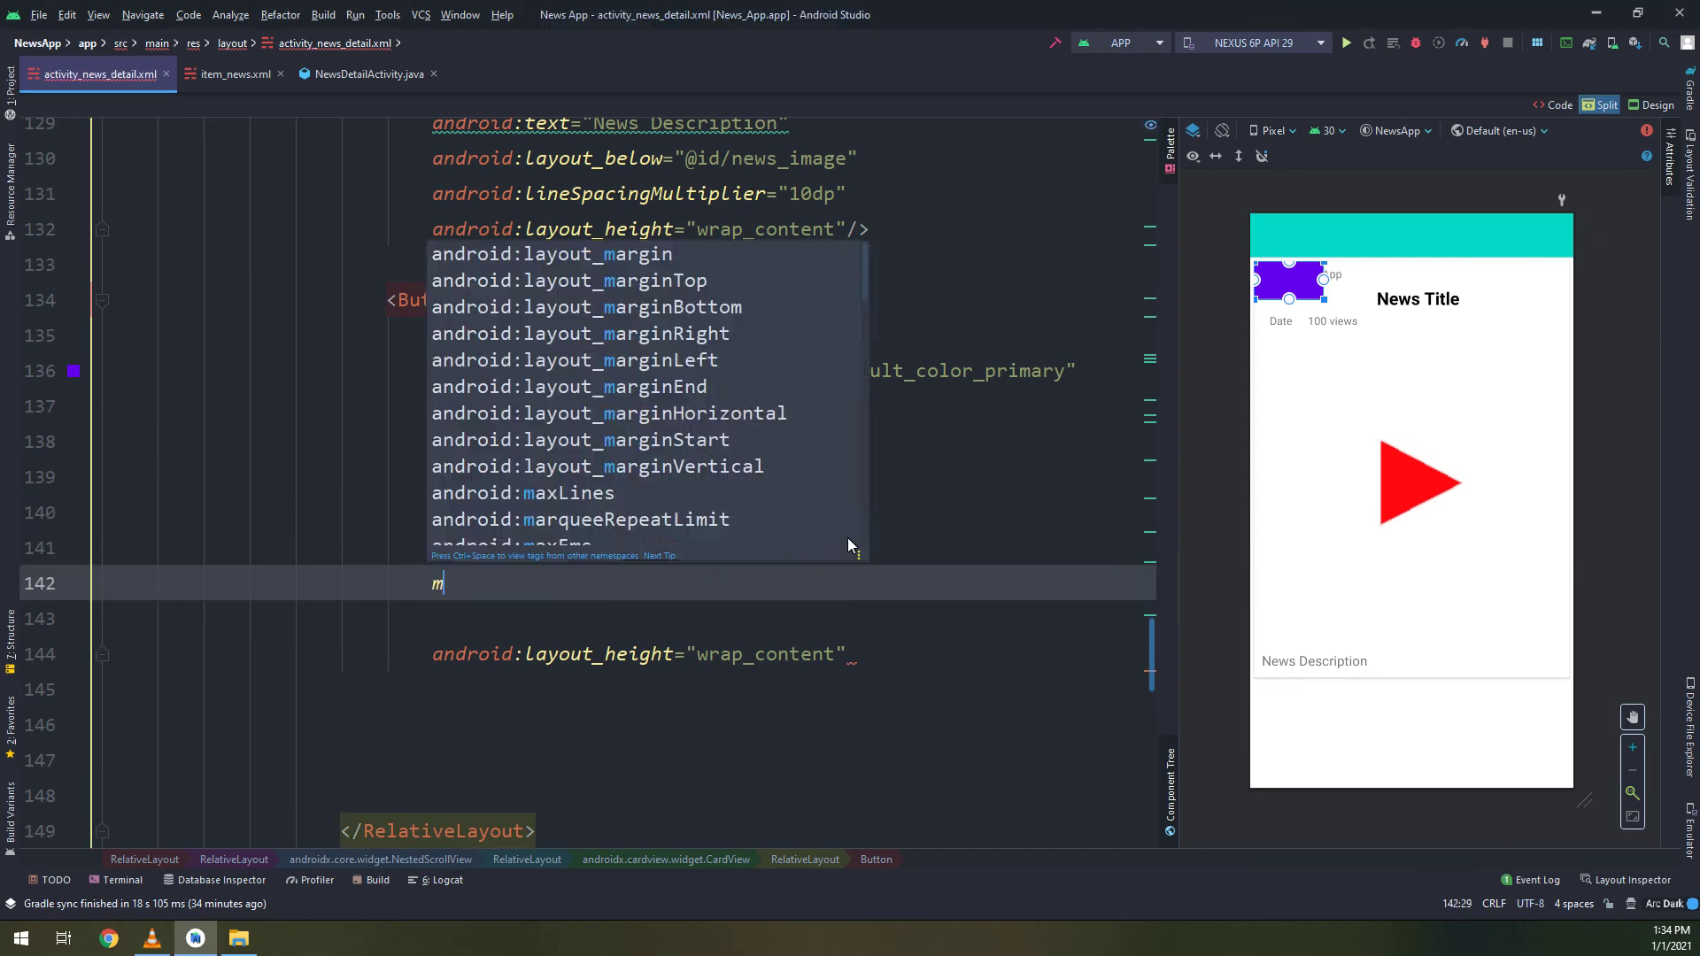
type("at")
key("Return")
type("16")
key("Return")
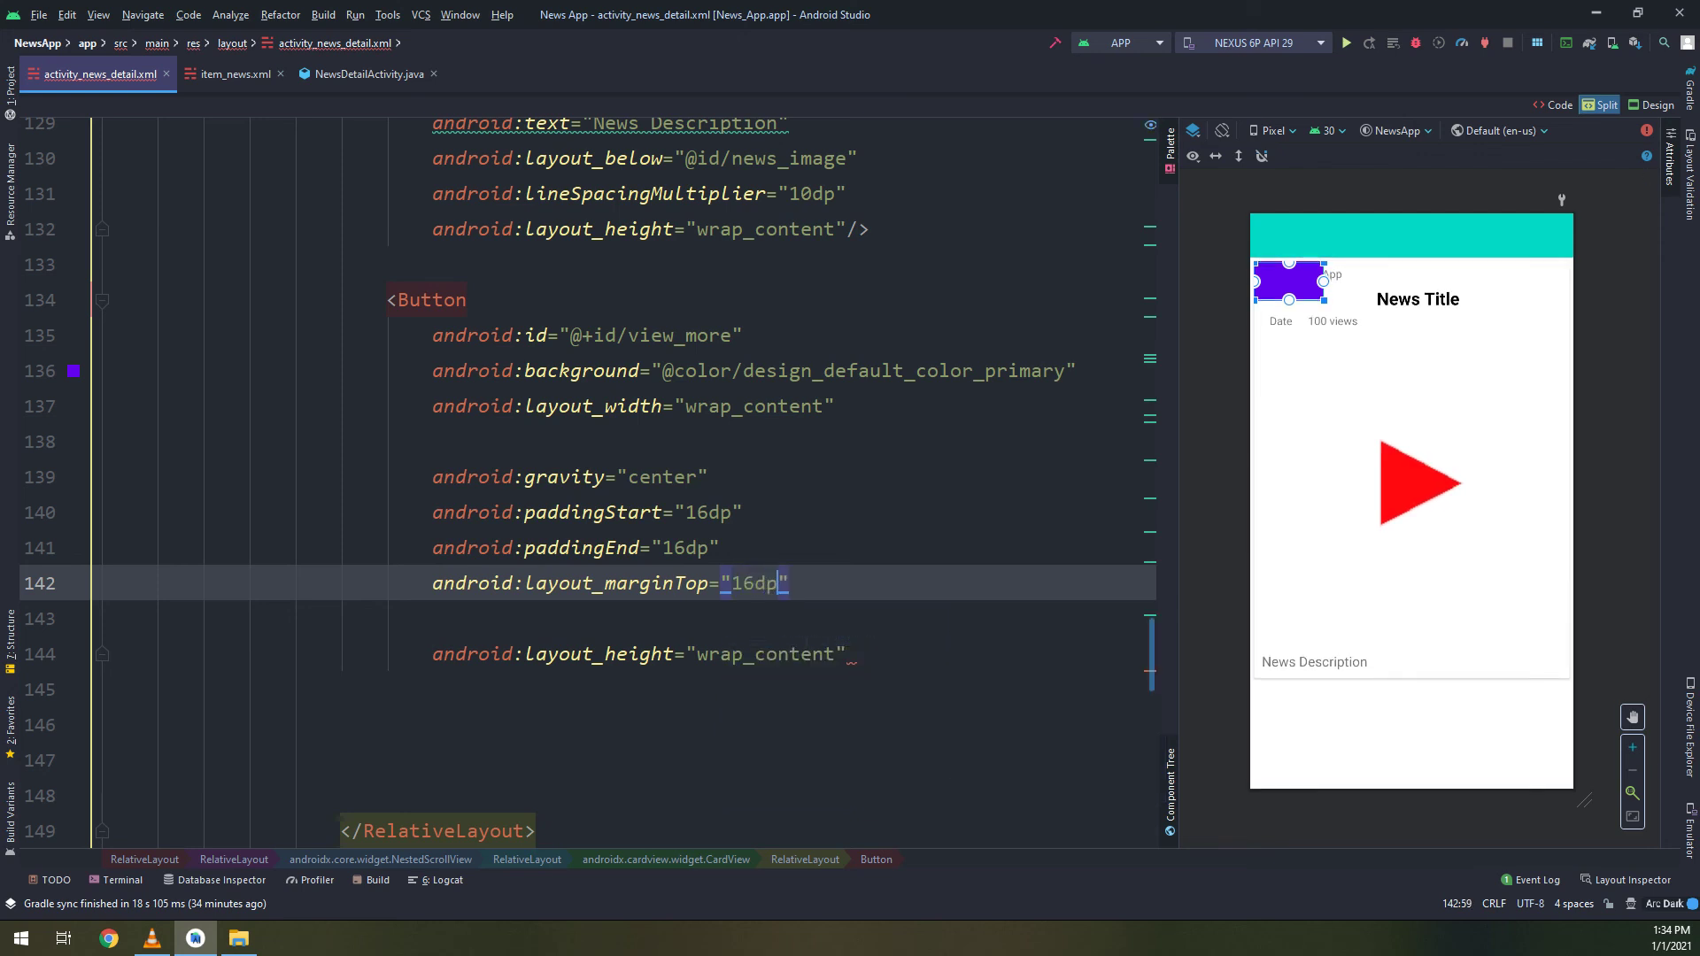
key("Return")
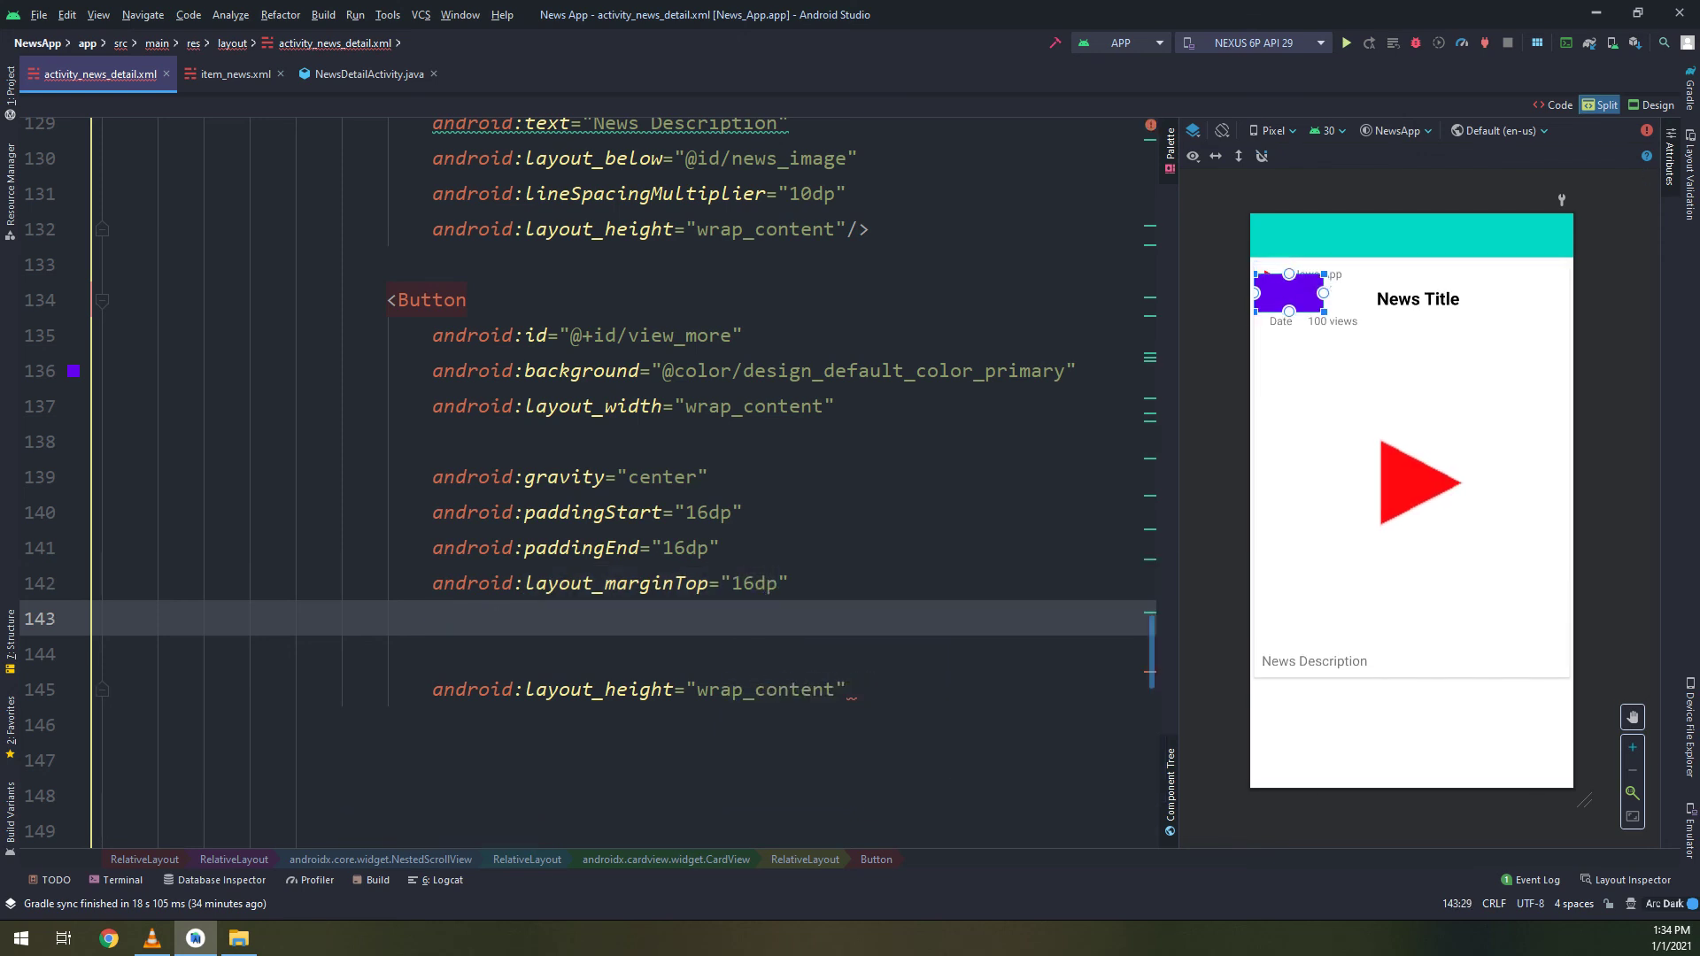
type("ext")
Give the button its View More text and a 16dp bottom margin.
key("Return")
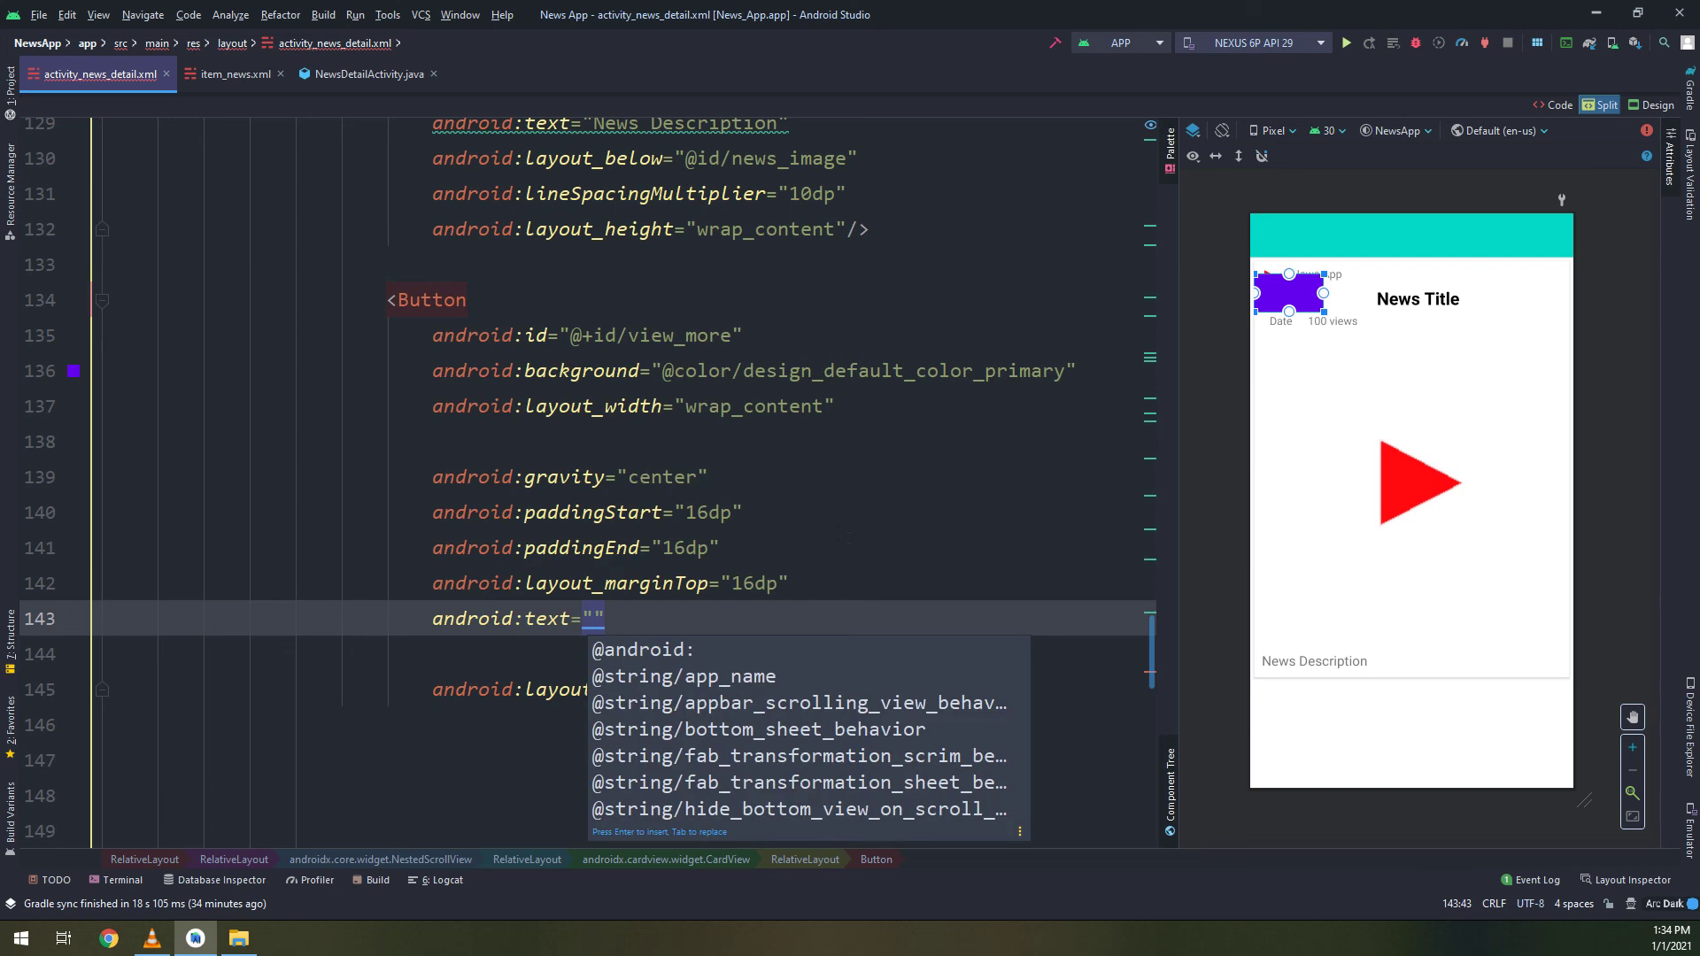
type("View More")
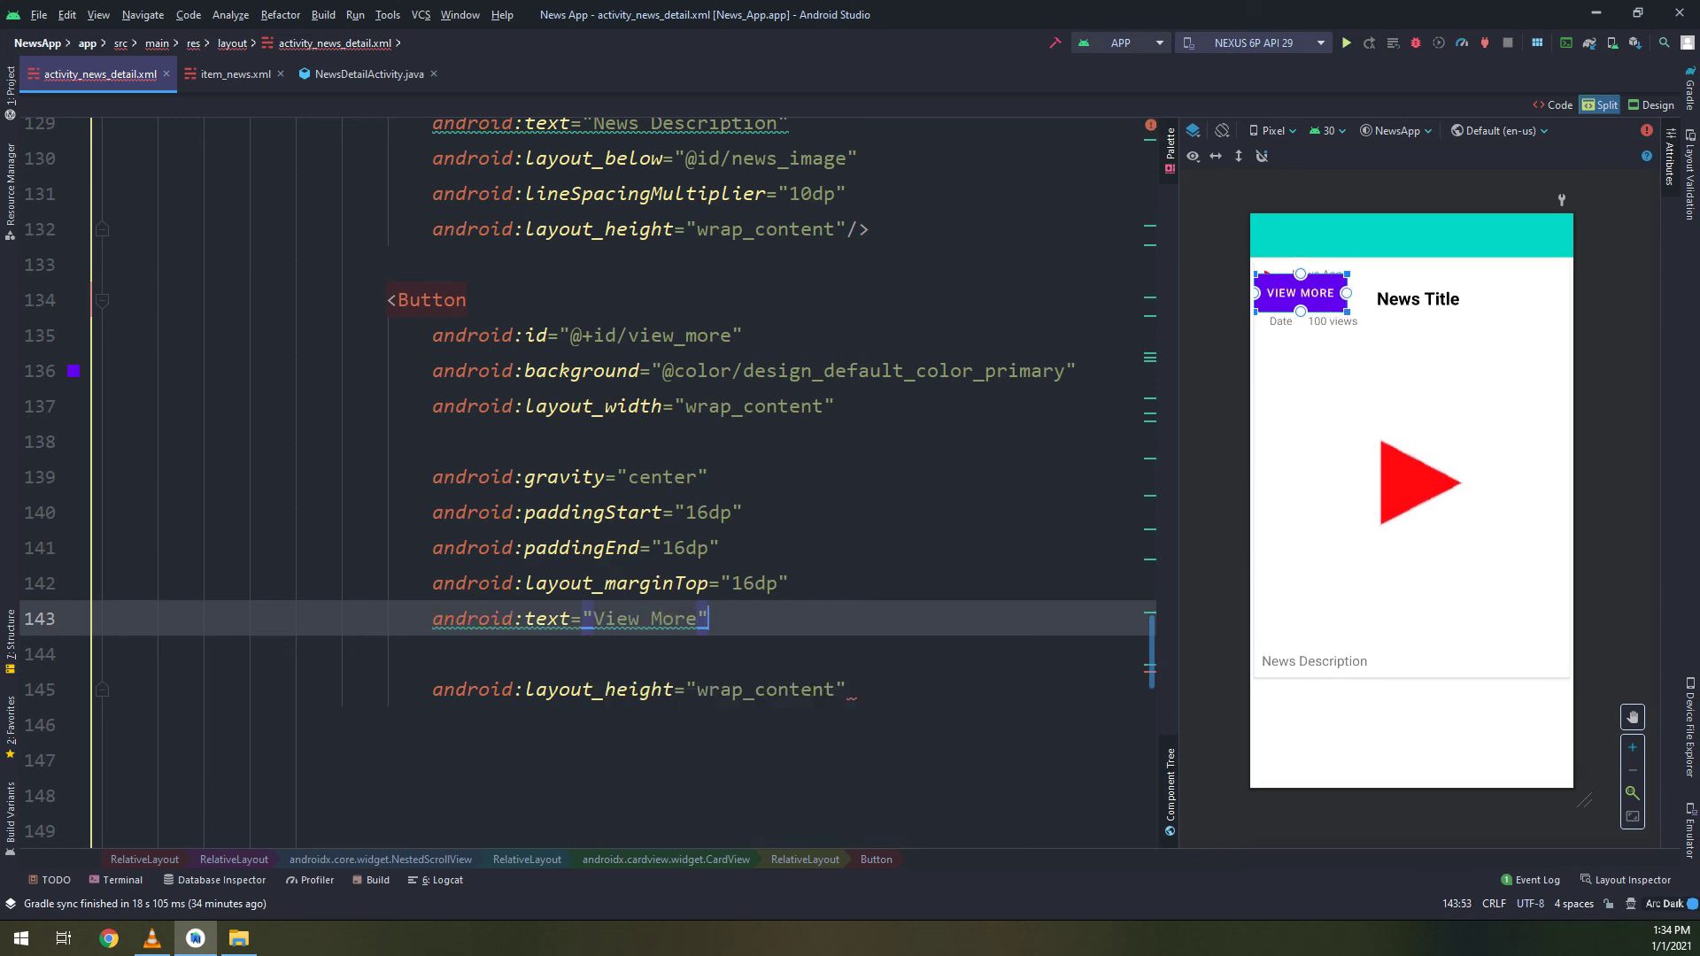
key("Return")
type("mar")
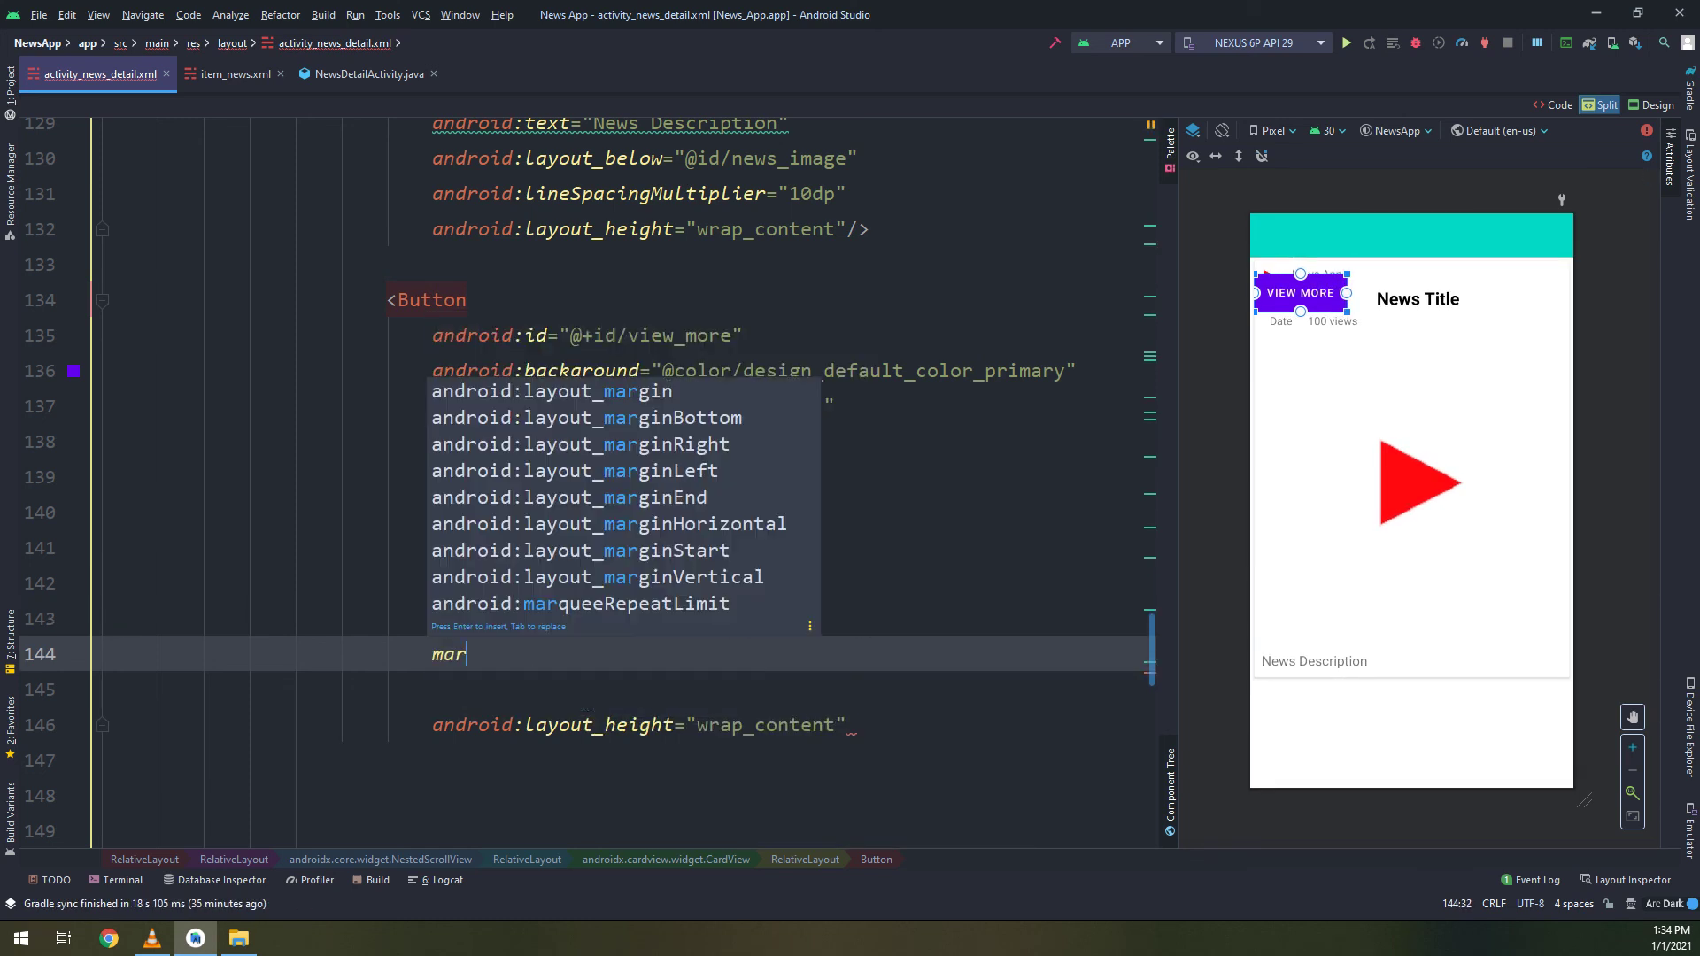
type("g")
key("Down")
key("Return")
type("1")
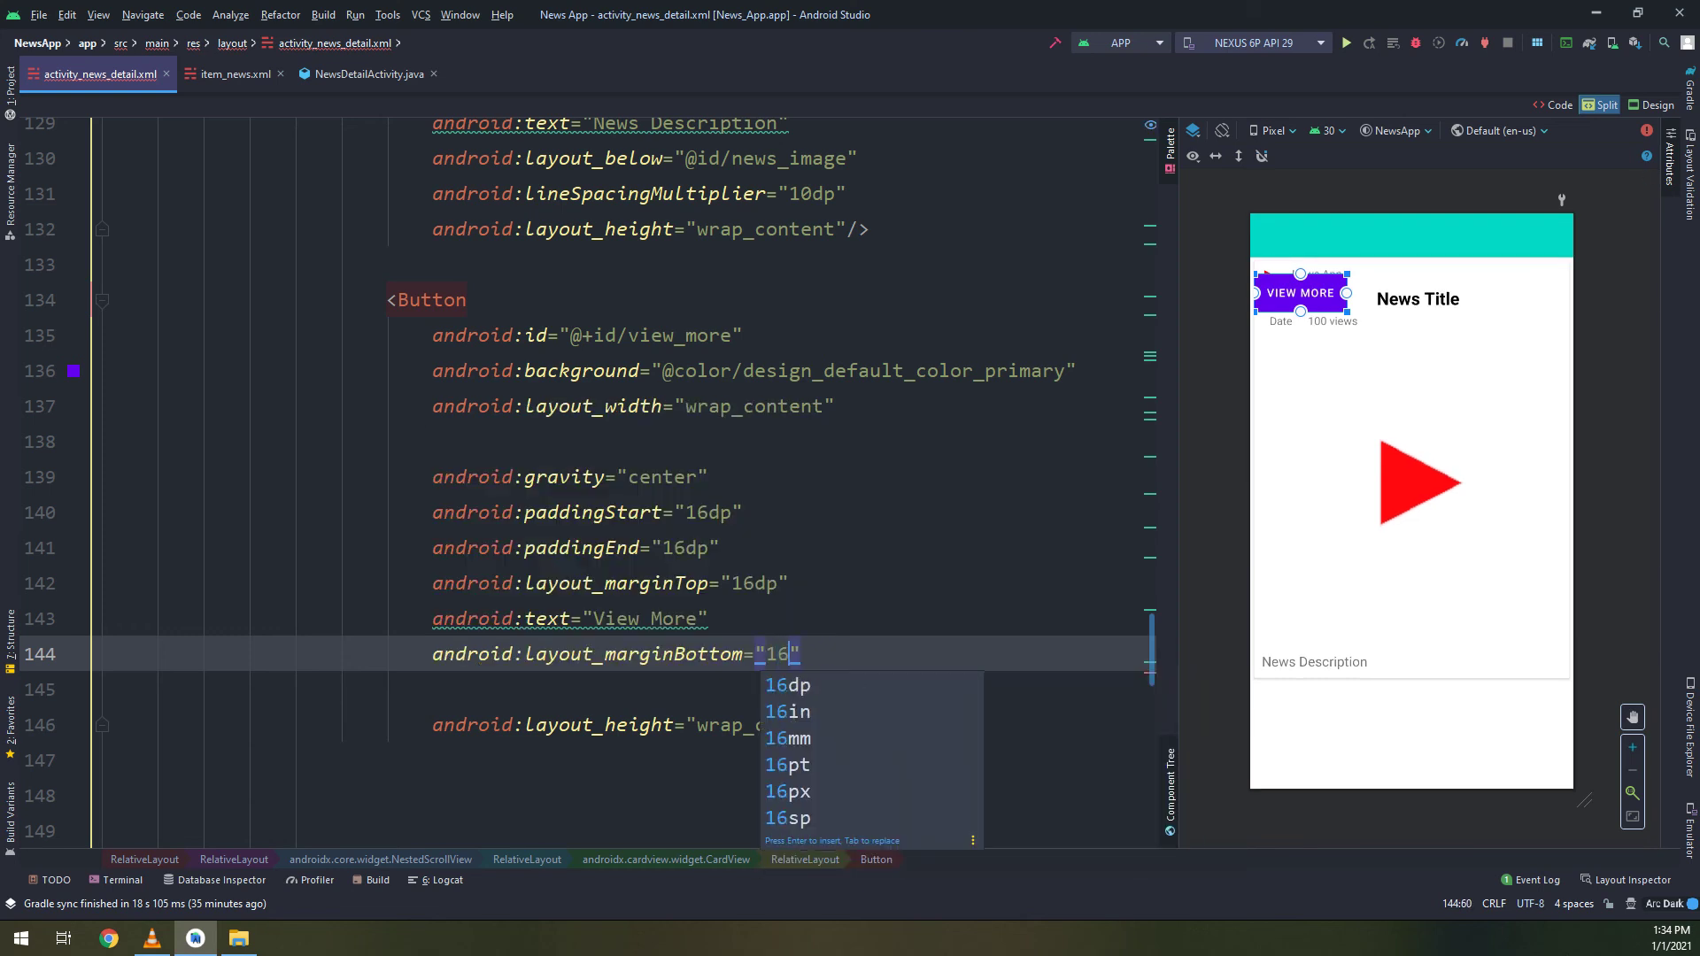
type("6dp")
key("Delete")
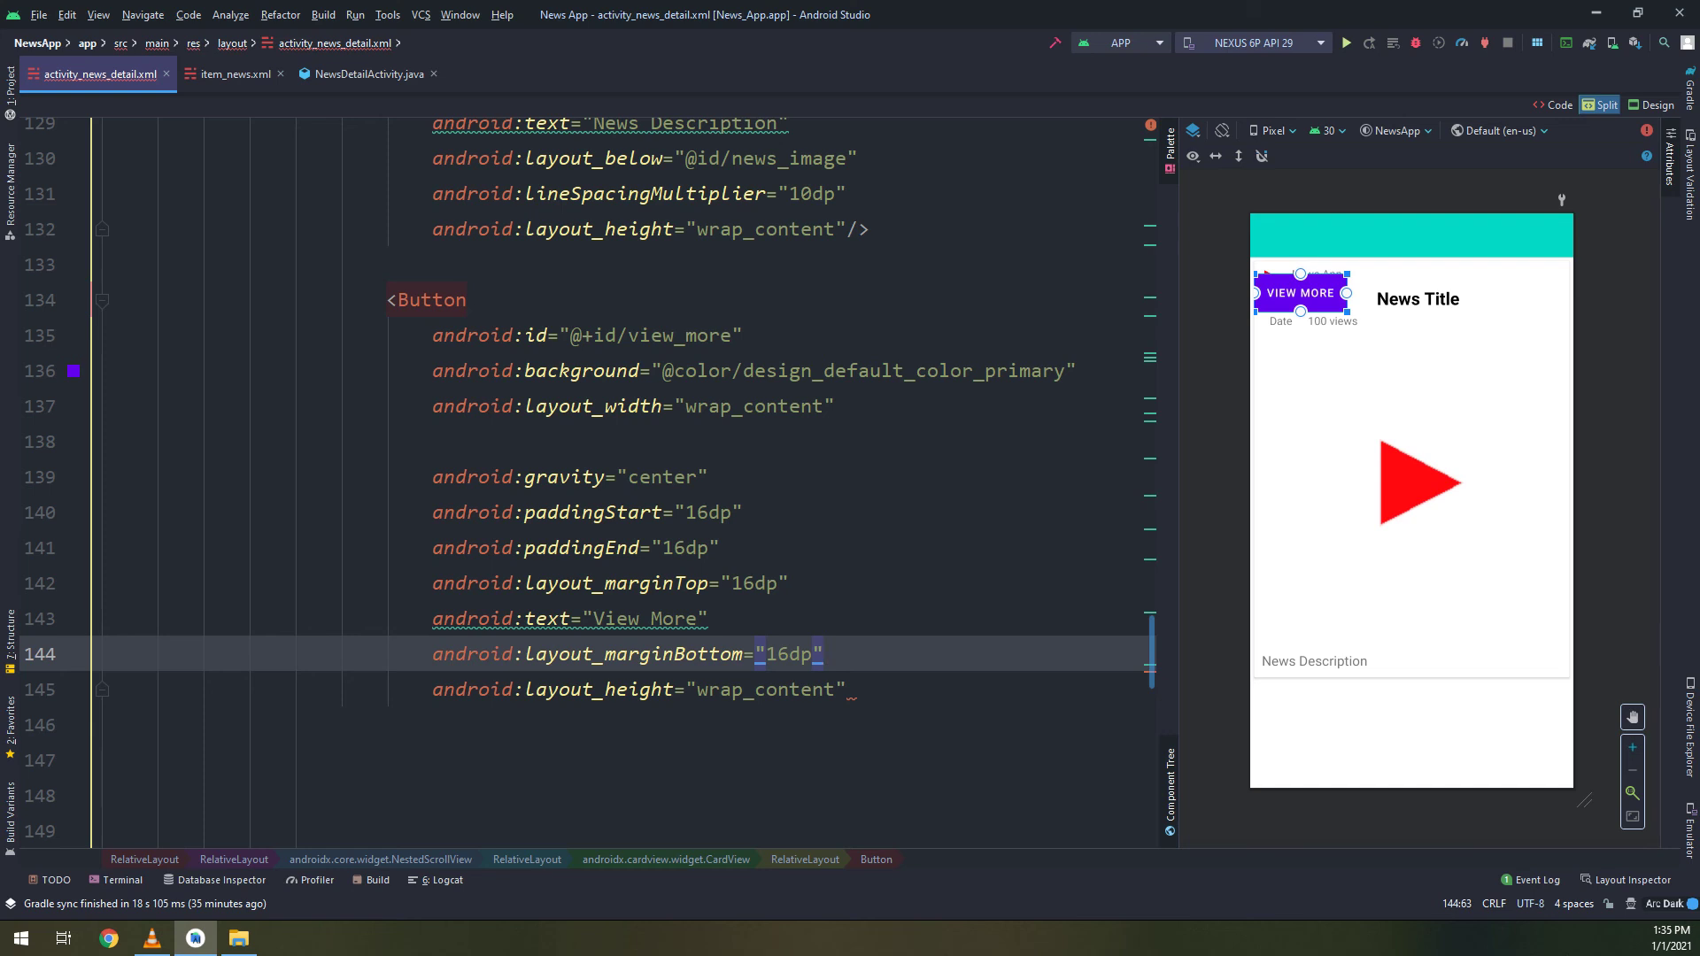
Anchor the button below news_desc and centre it horizontally.
key("Return")
type("bel")
key("Return")
type("news\"")
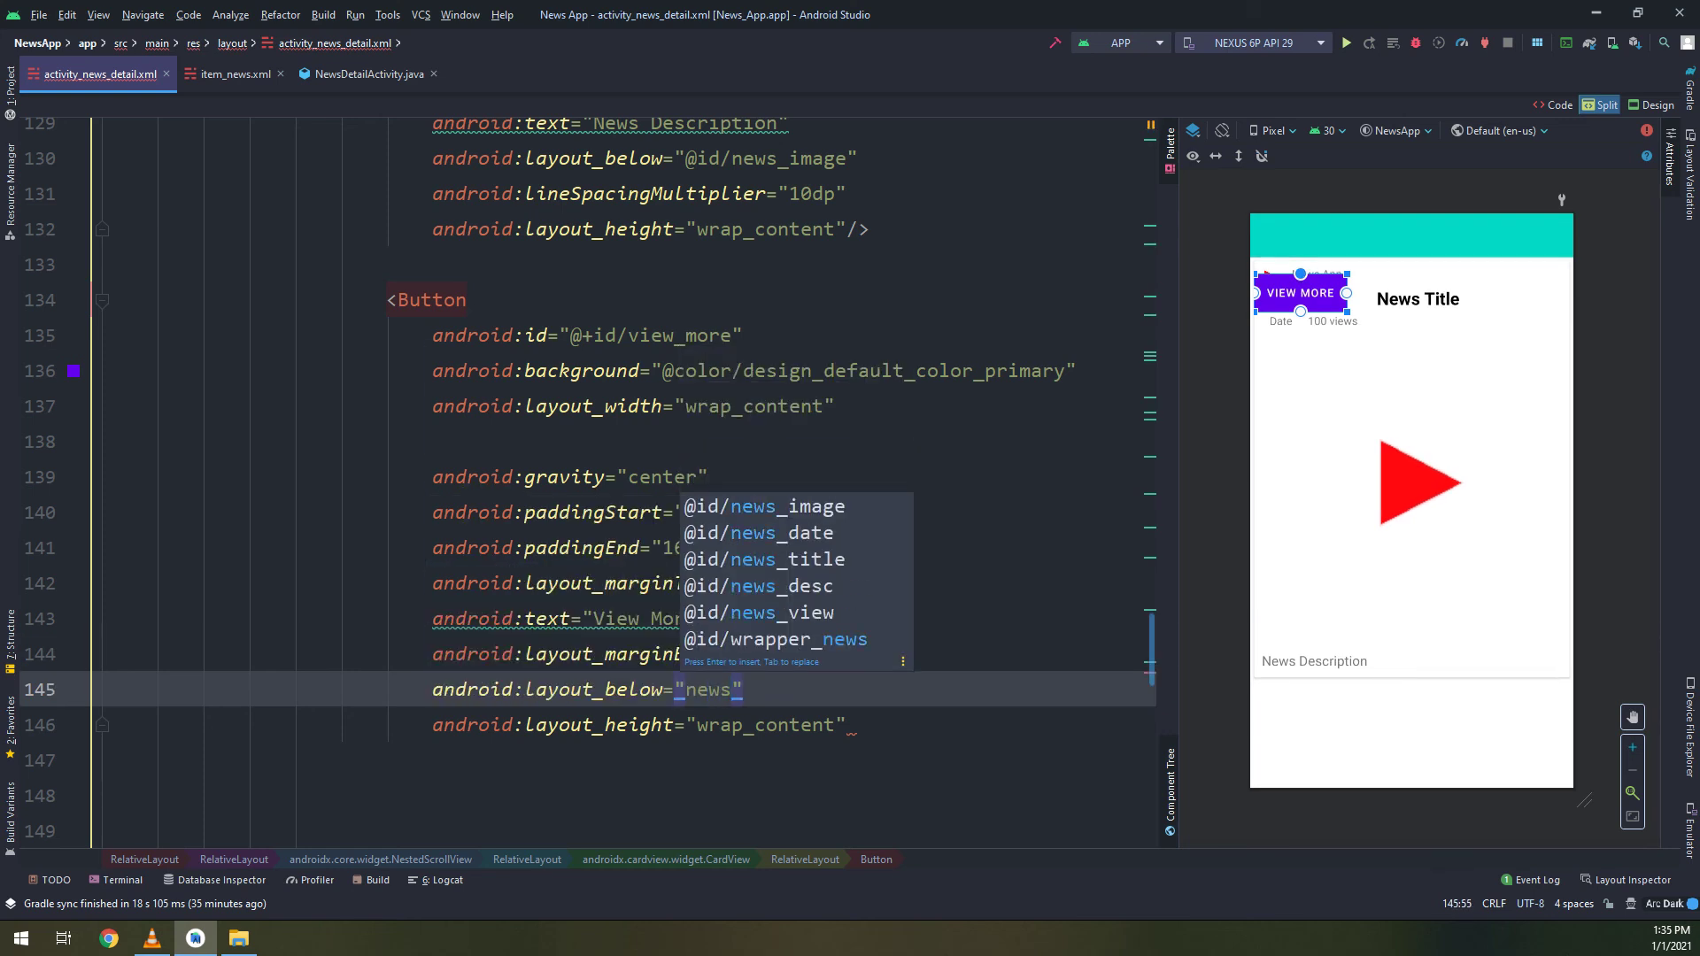
key("Down")
key("Down")
key("Down")
key("Return")
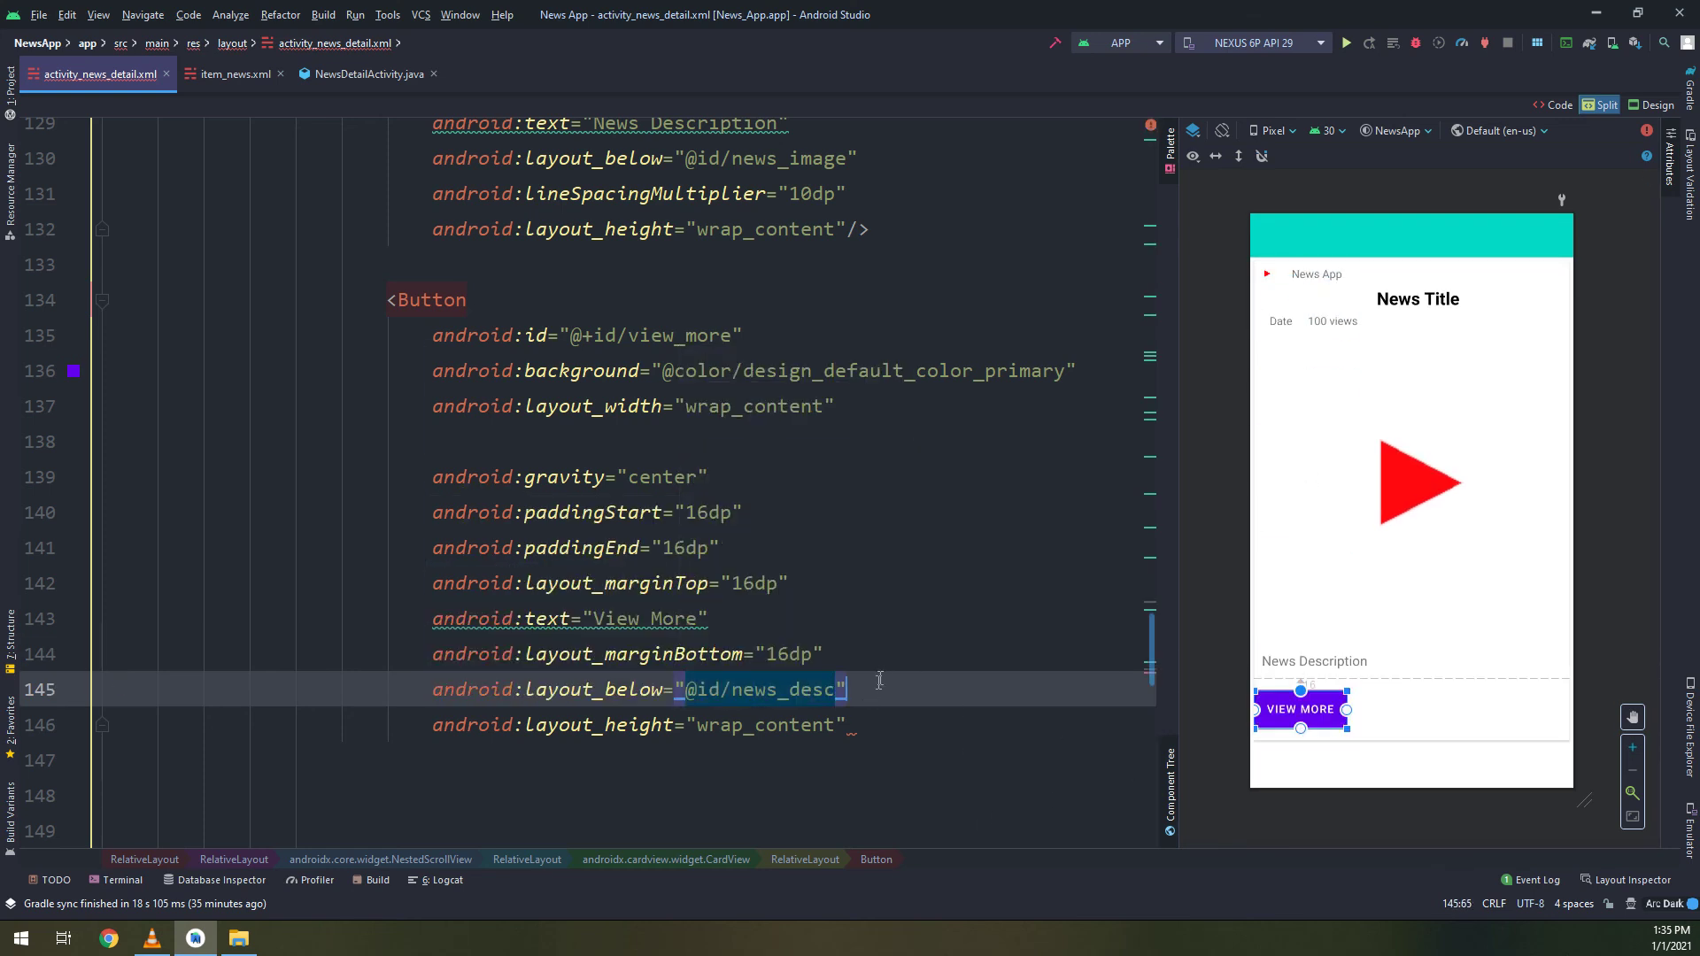
key("Return")
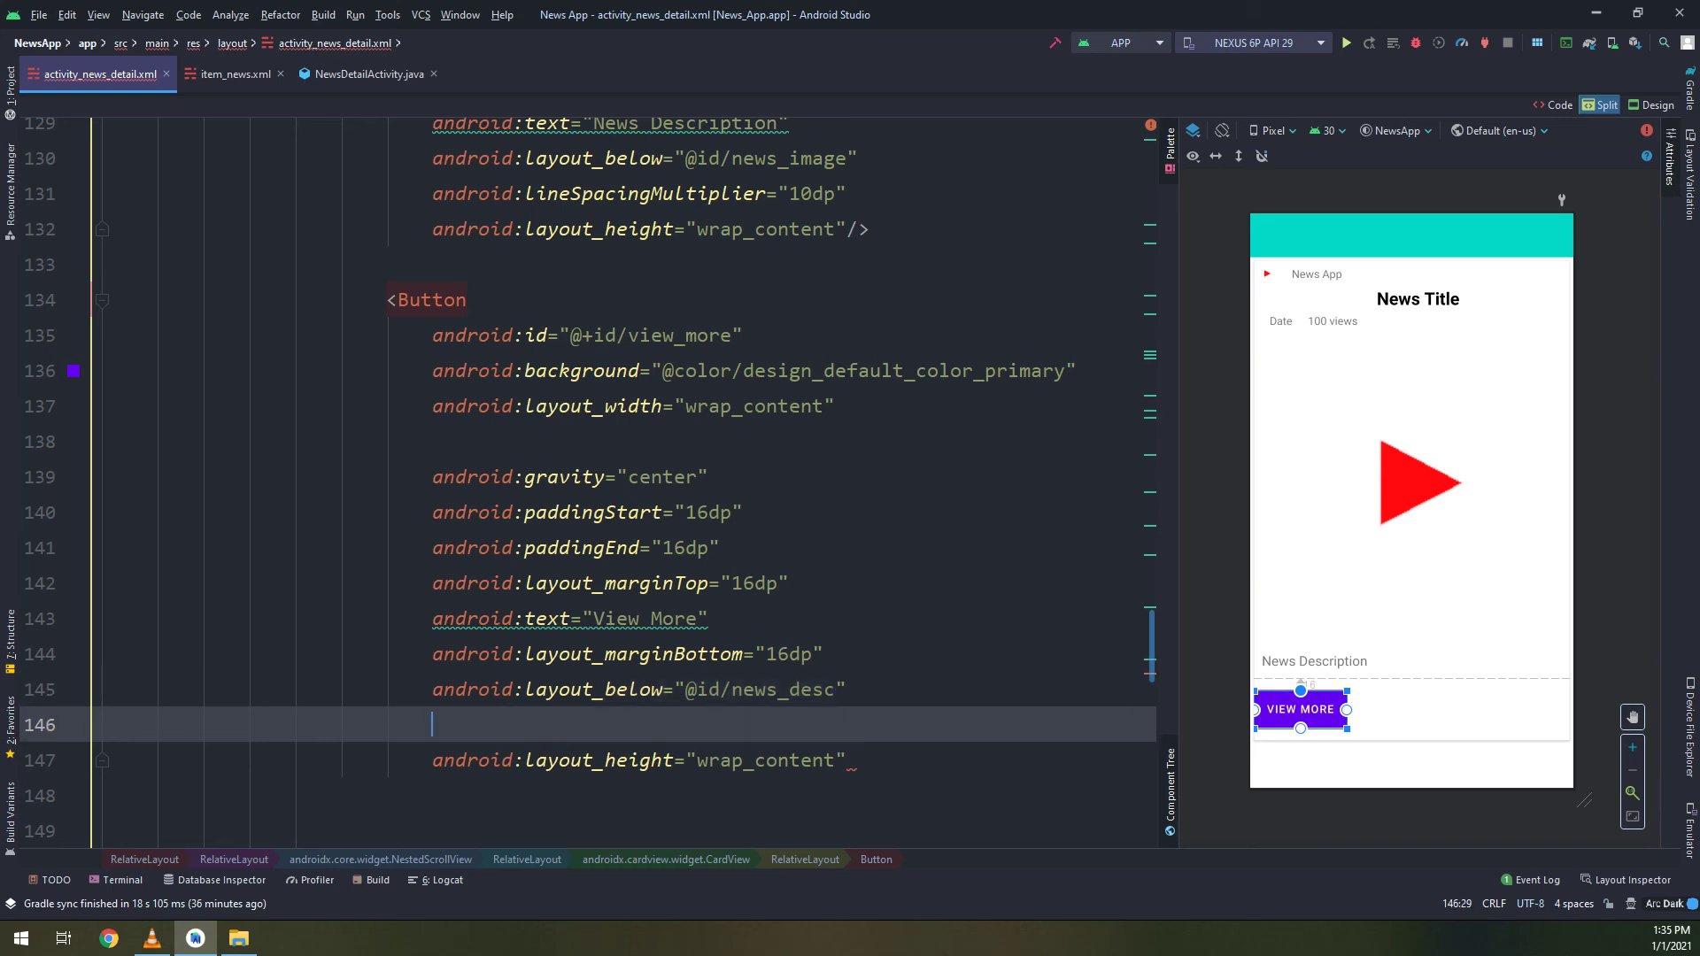
type("cente")
key("BackSpace")
key("BackSpace")
key("BackSpace")
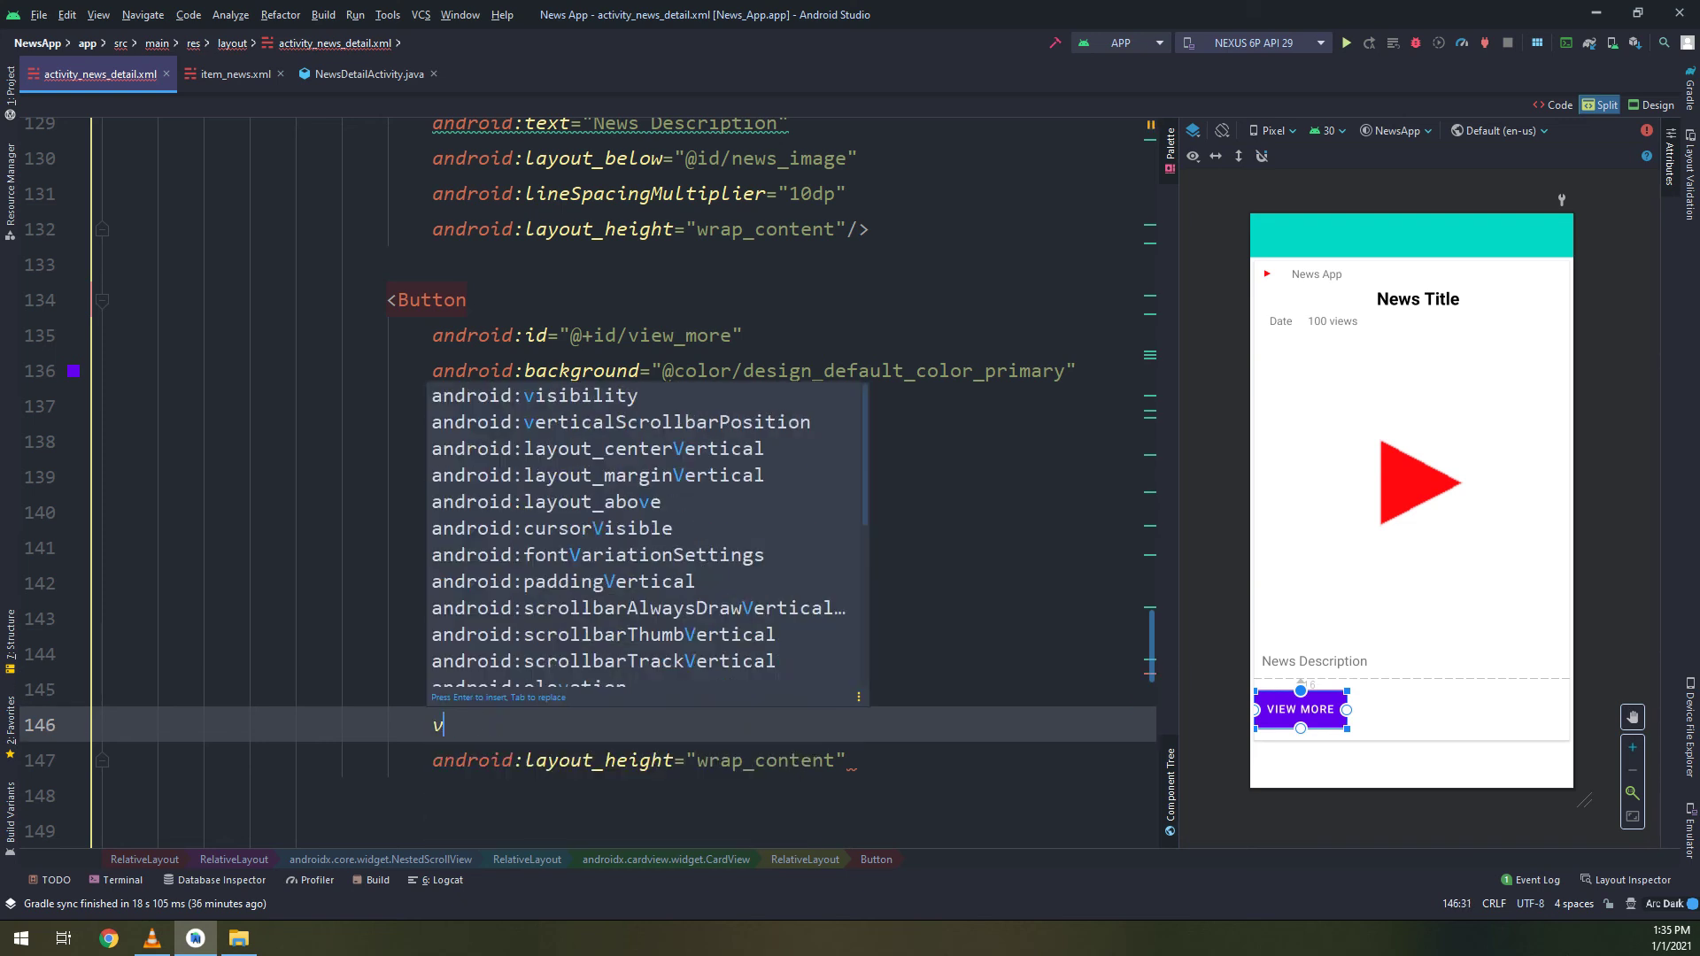
type("enter")
key("Up")
key("Return")
type("tal=\"t")
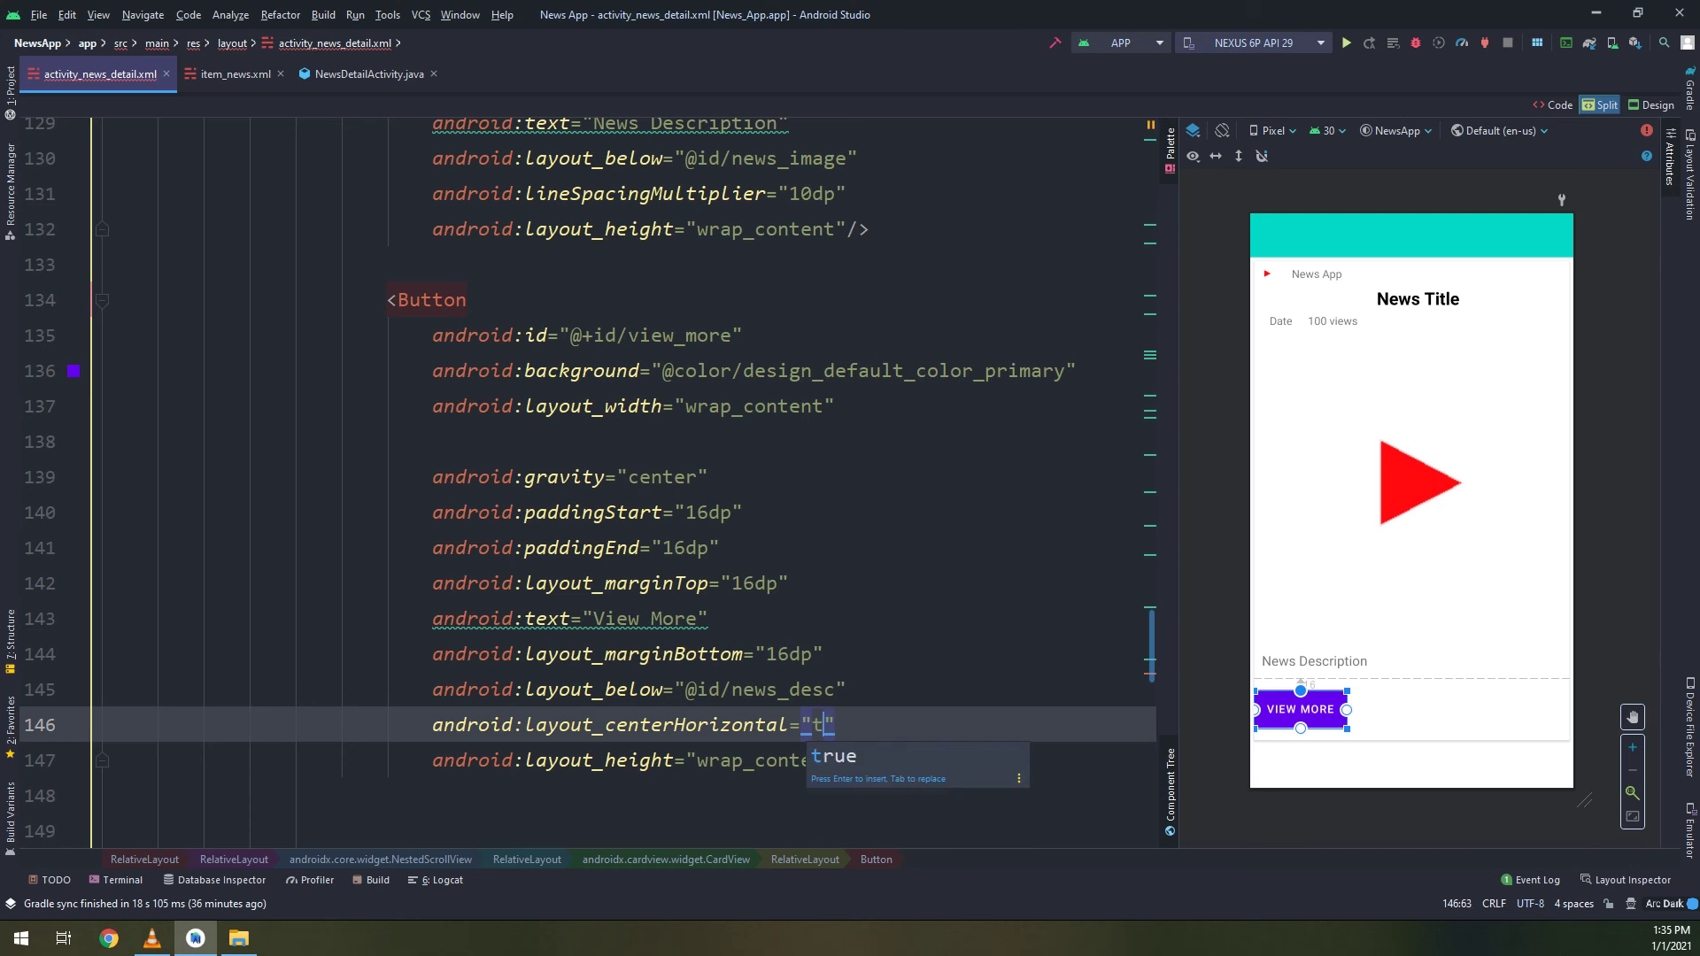
key("Return")
left_click(889, 760)
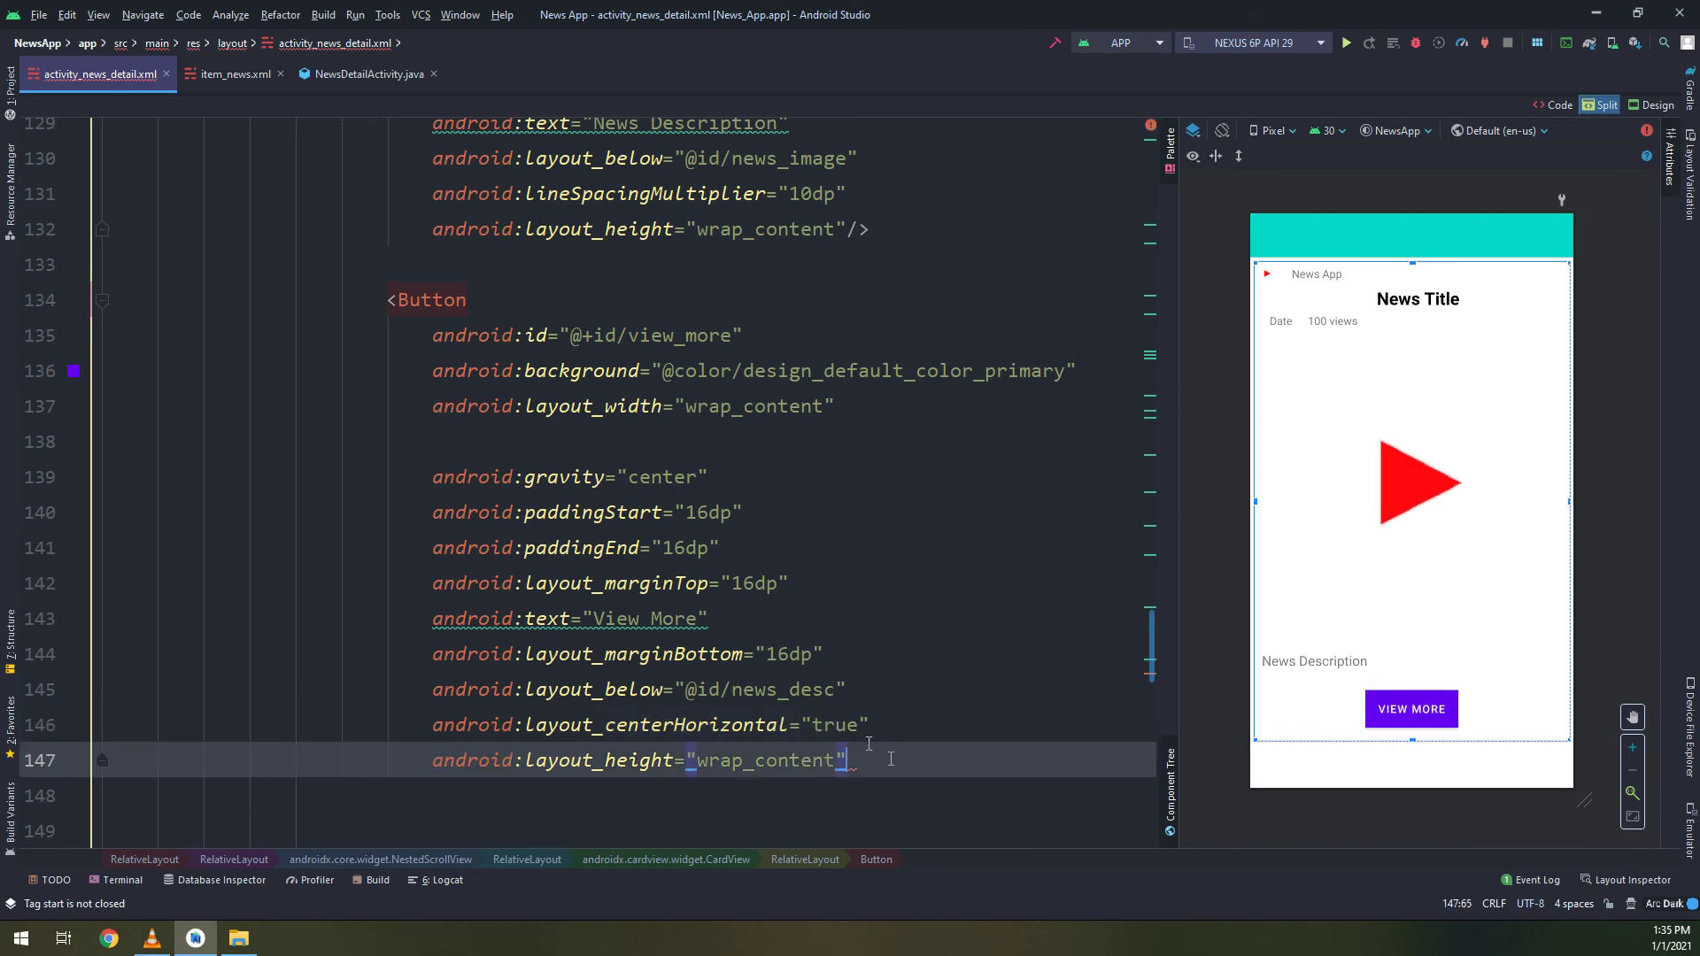
scroll(618, 734, "down", 2)
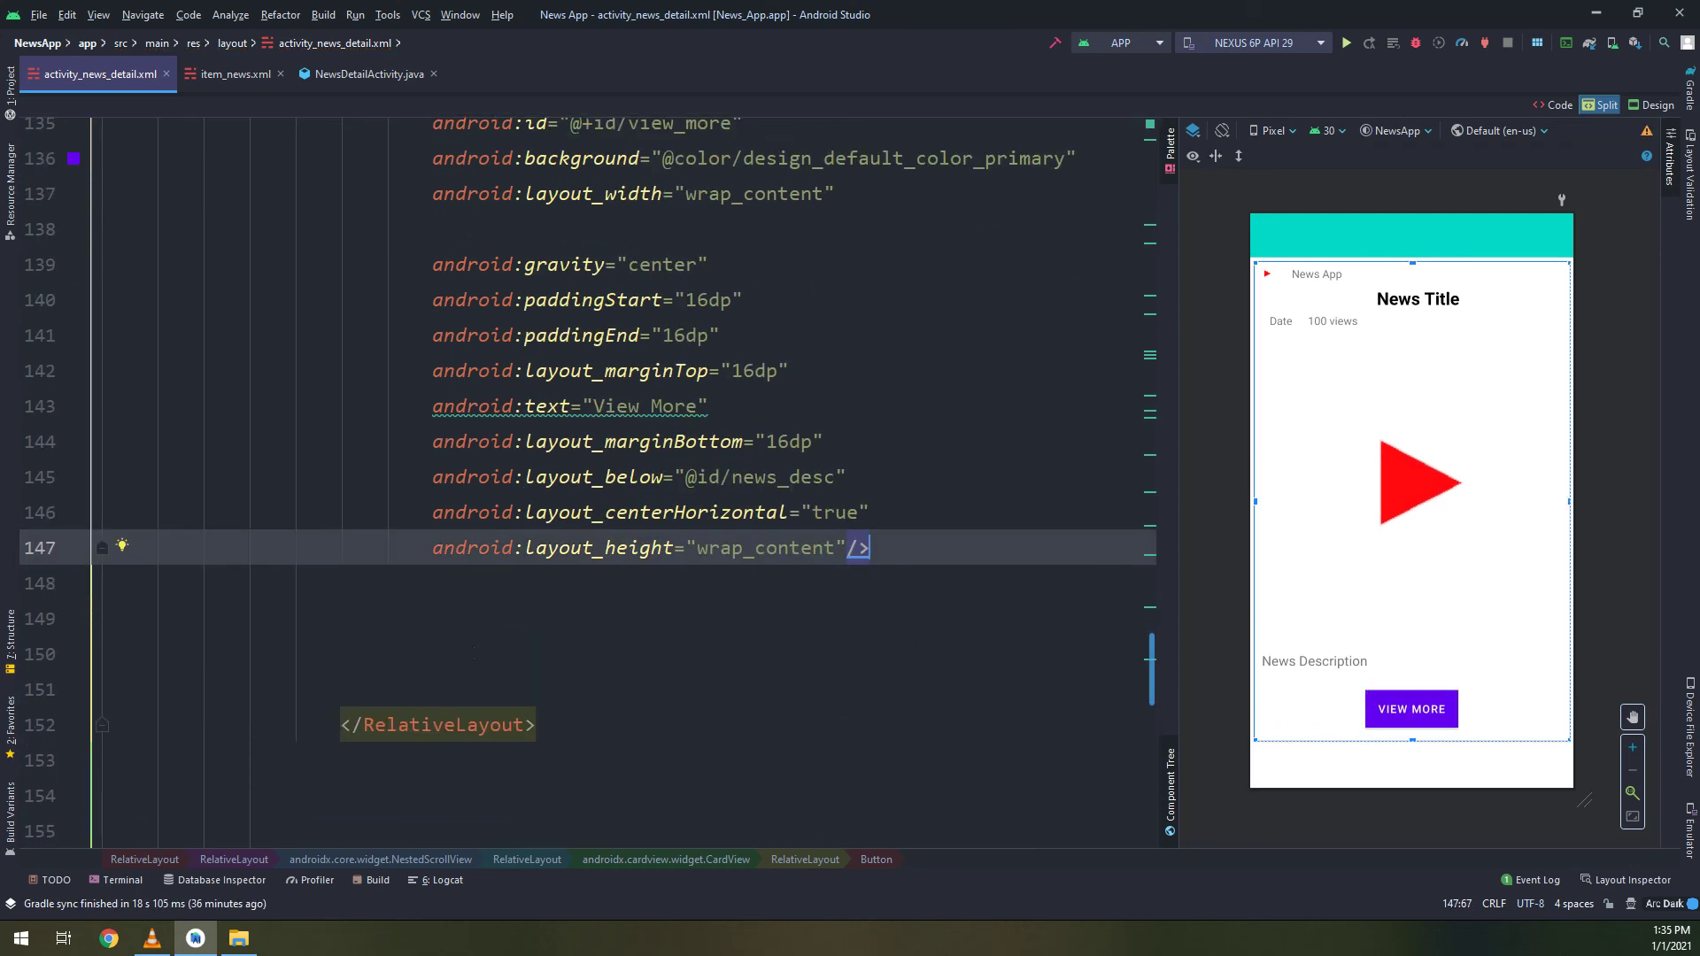
Close the VIEW MORE Button tag and clear the leftover blank lines.
key("Down")
key("Delete")
key("Delete")
left_click(552, 747)
scroll(617, 737, "up", 3)
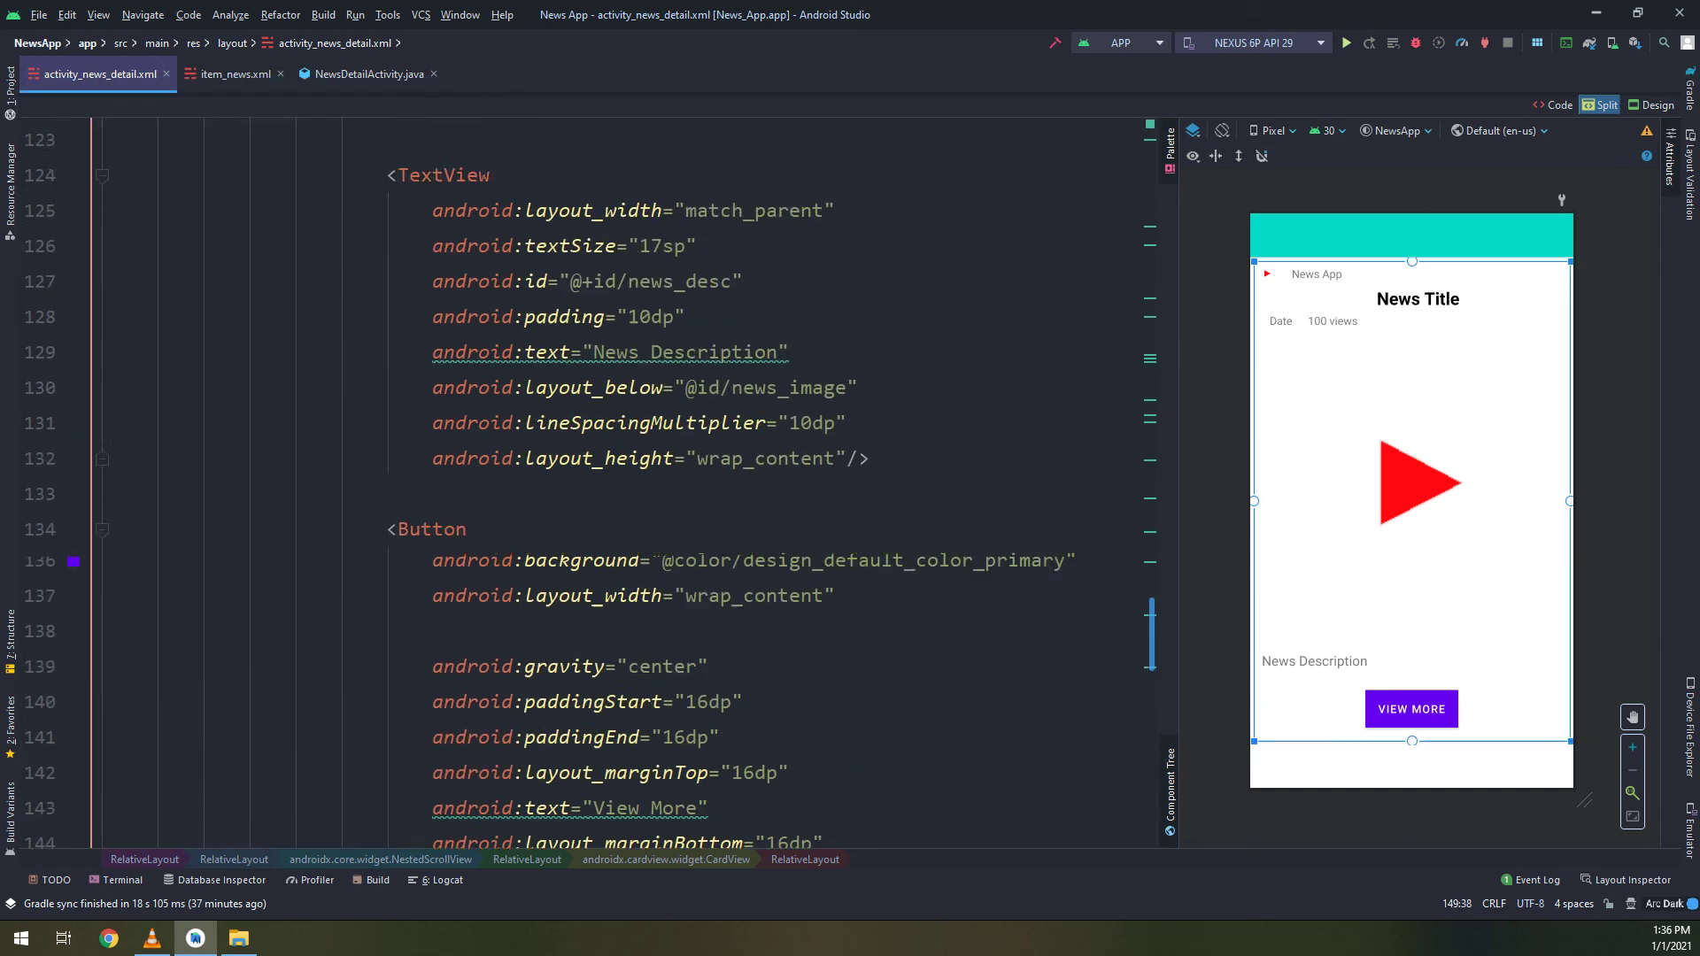
scroll(617, 736, "up", 2)
scroll(618, 736, "up", 7)
scroll(618, 736, "up", 7)
scroll(516, 573, "up", 6)
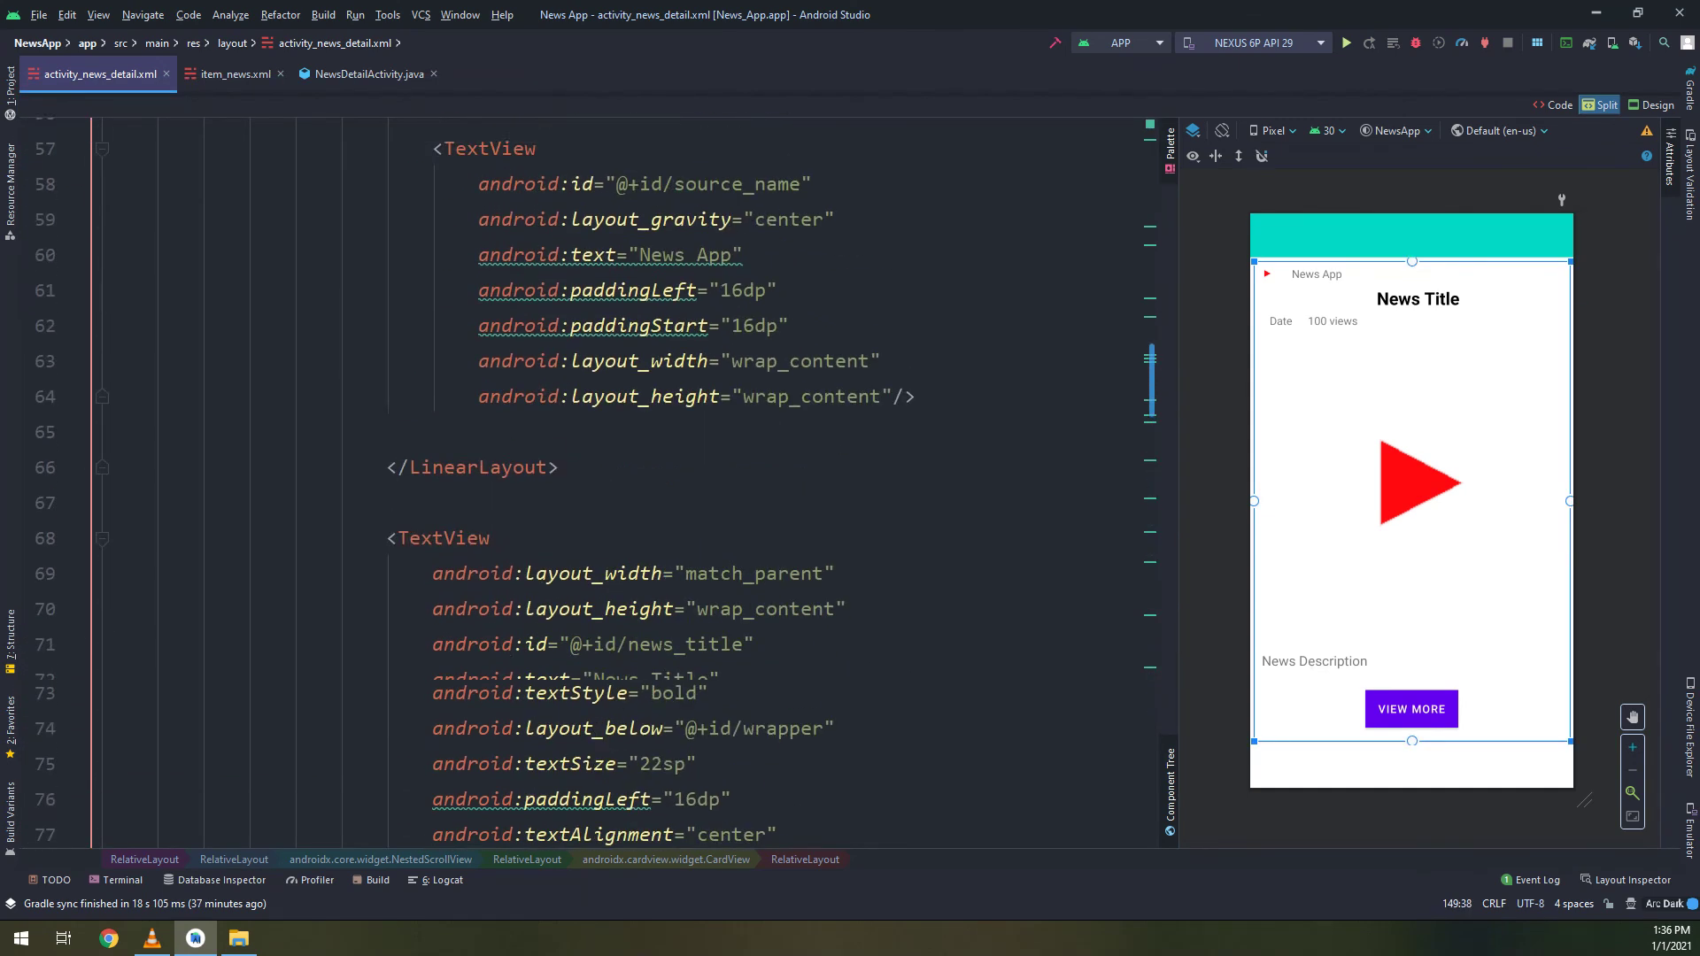
scroll(516, 574, "up", 8)
Give the CardView the id wrapper_cardview.
left_click(675, 410)
key("Up")
key("Up")
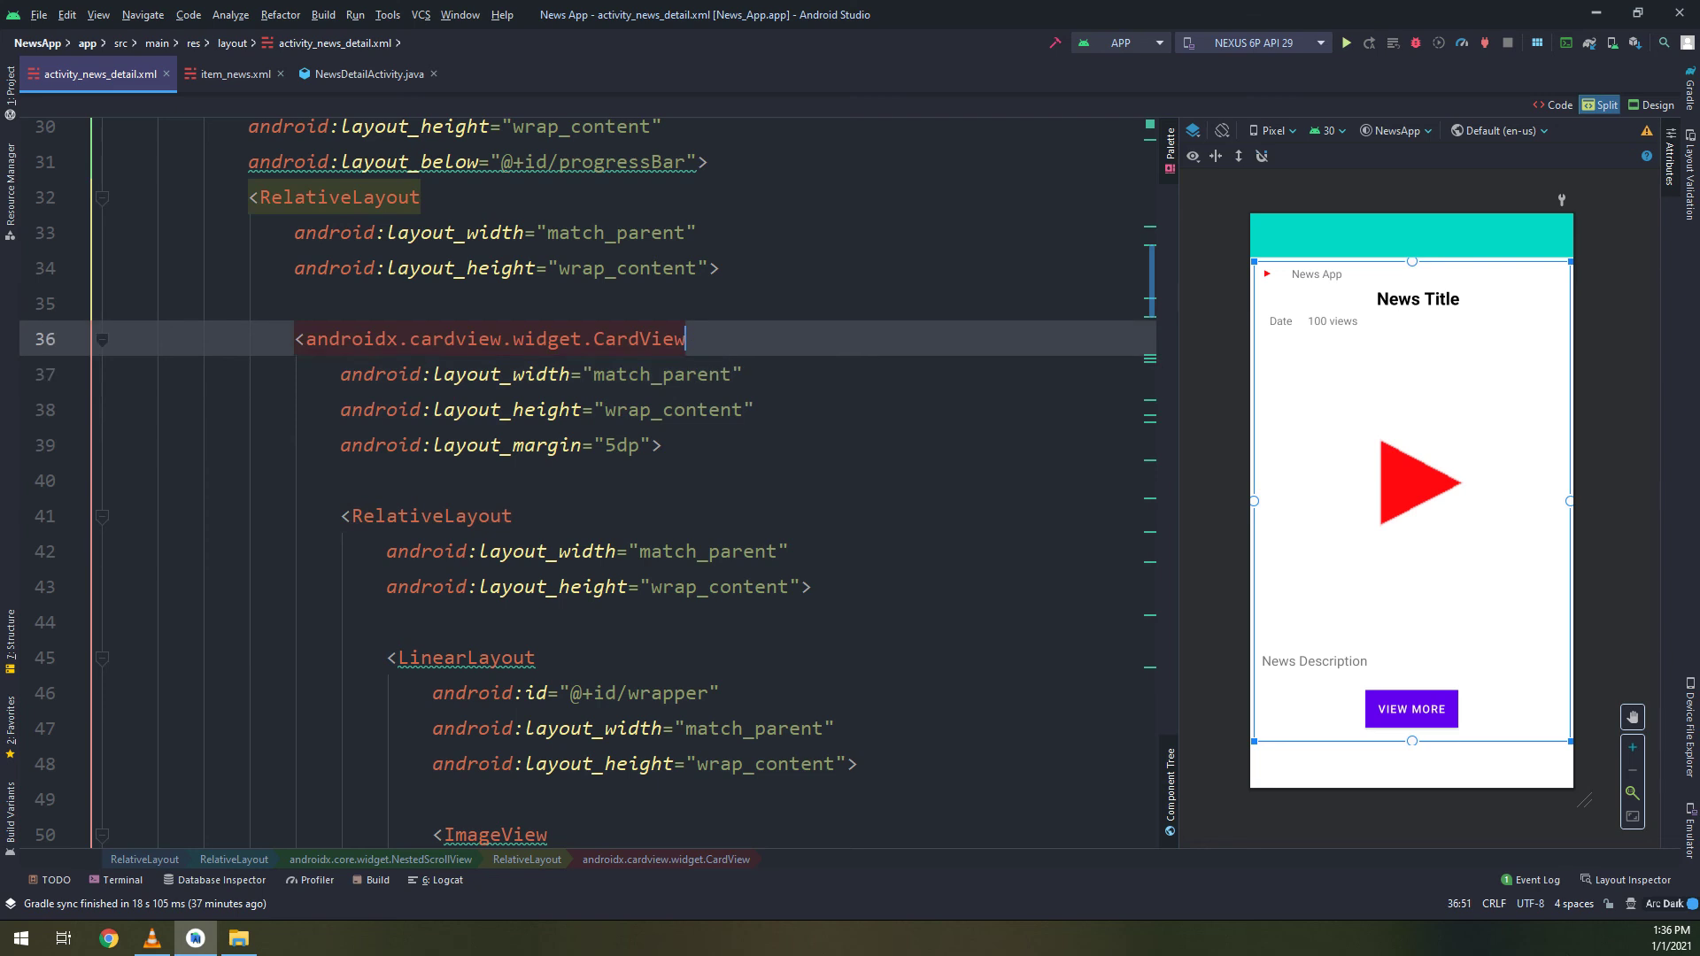
key("End")
key("Return")
type("id")
key("Return")
type("wrapper_")
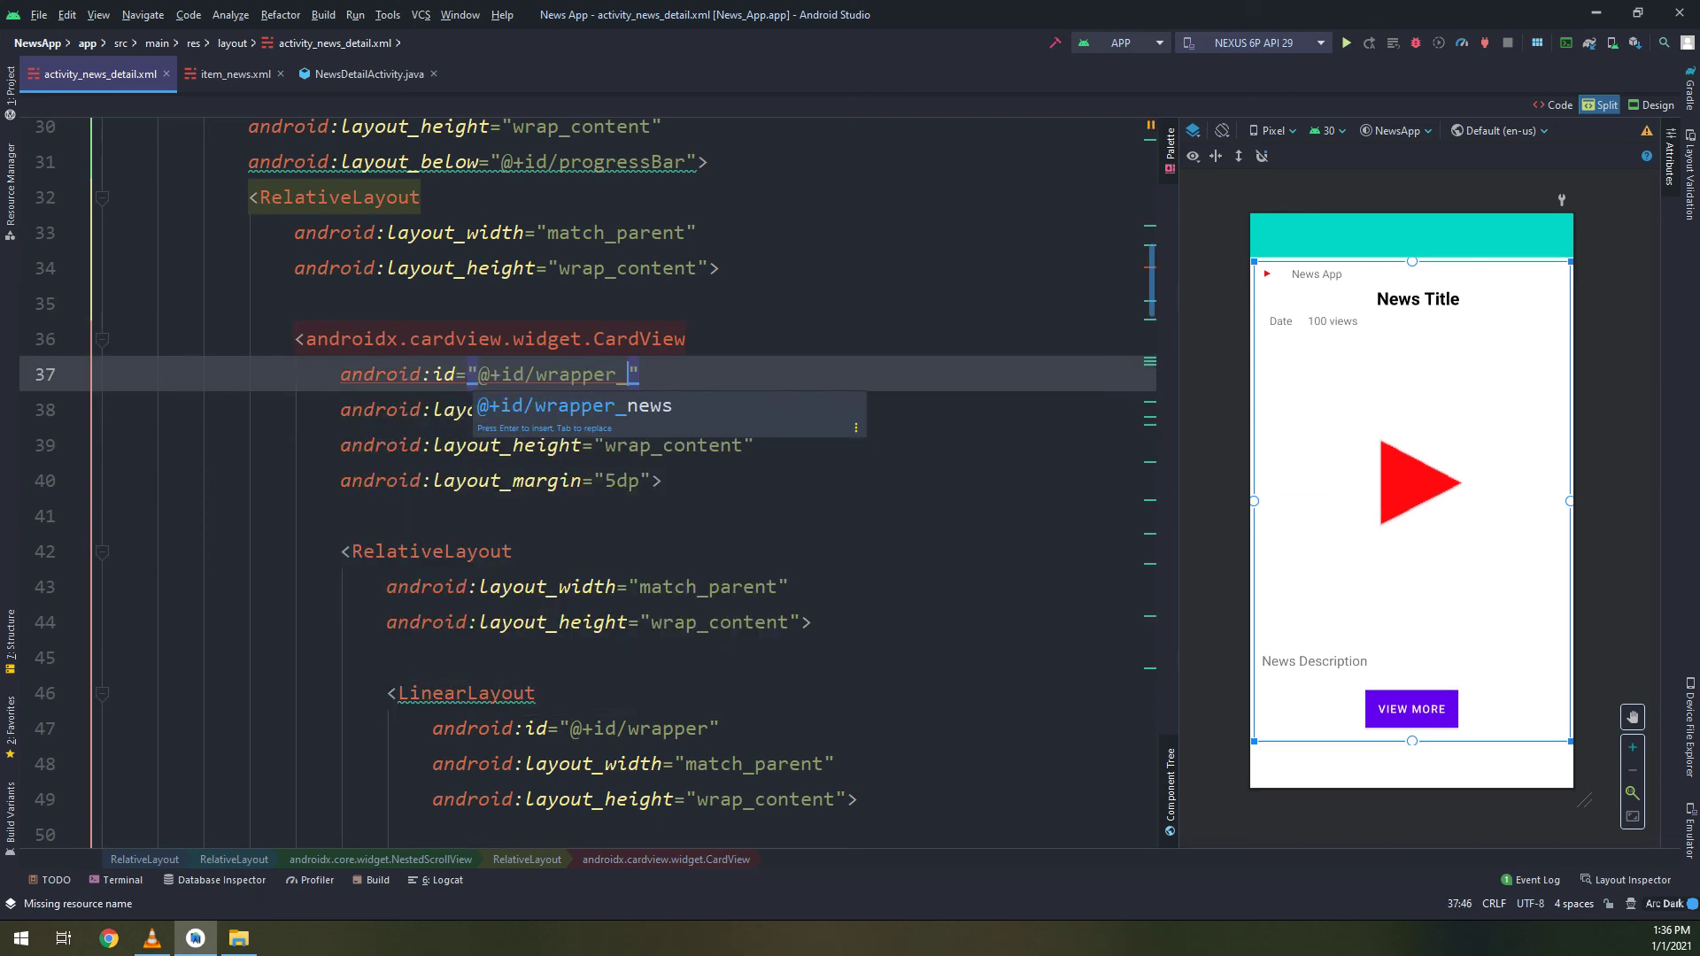
type("cardview")
scroll(747, 357, "down", 2)
scroll(798, 412, "down", 13)
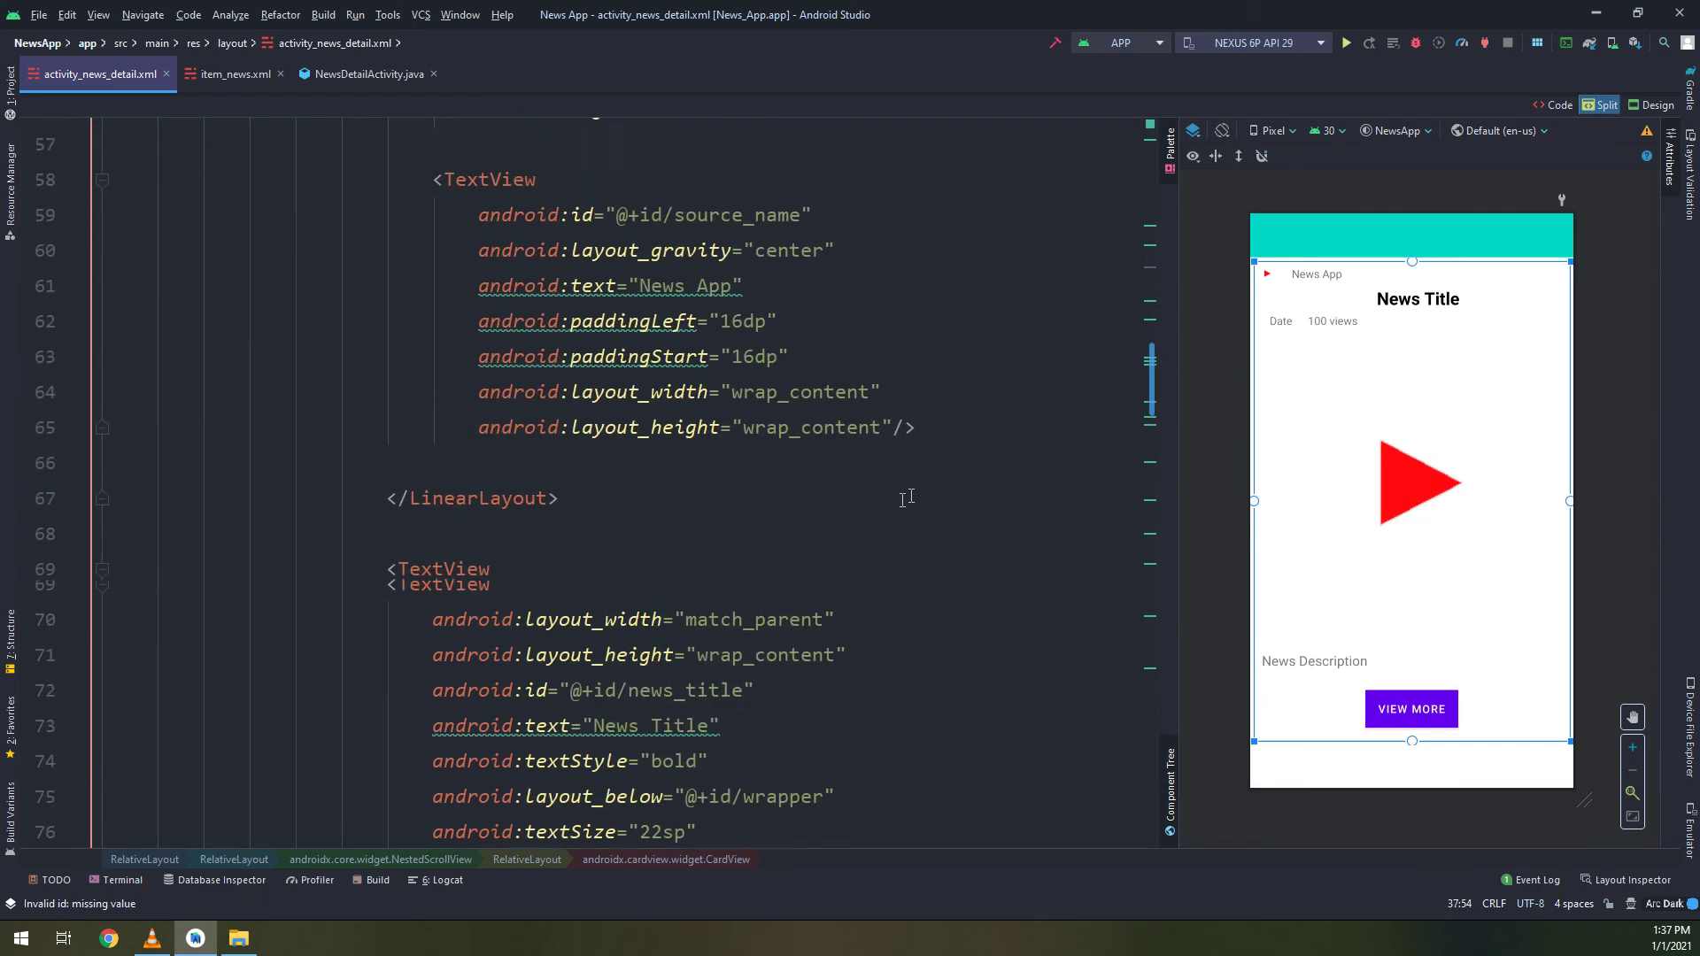
scroll(850, 465, "down", 13)
scroll(900, 512, "down", 13)
Delete the extra blank lines near the end of the file.
left_click(571, 415)
key("BackSpace")
key("BackSpace")
key("BackSpace")
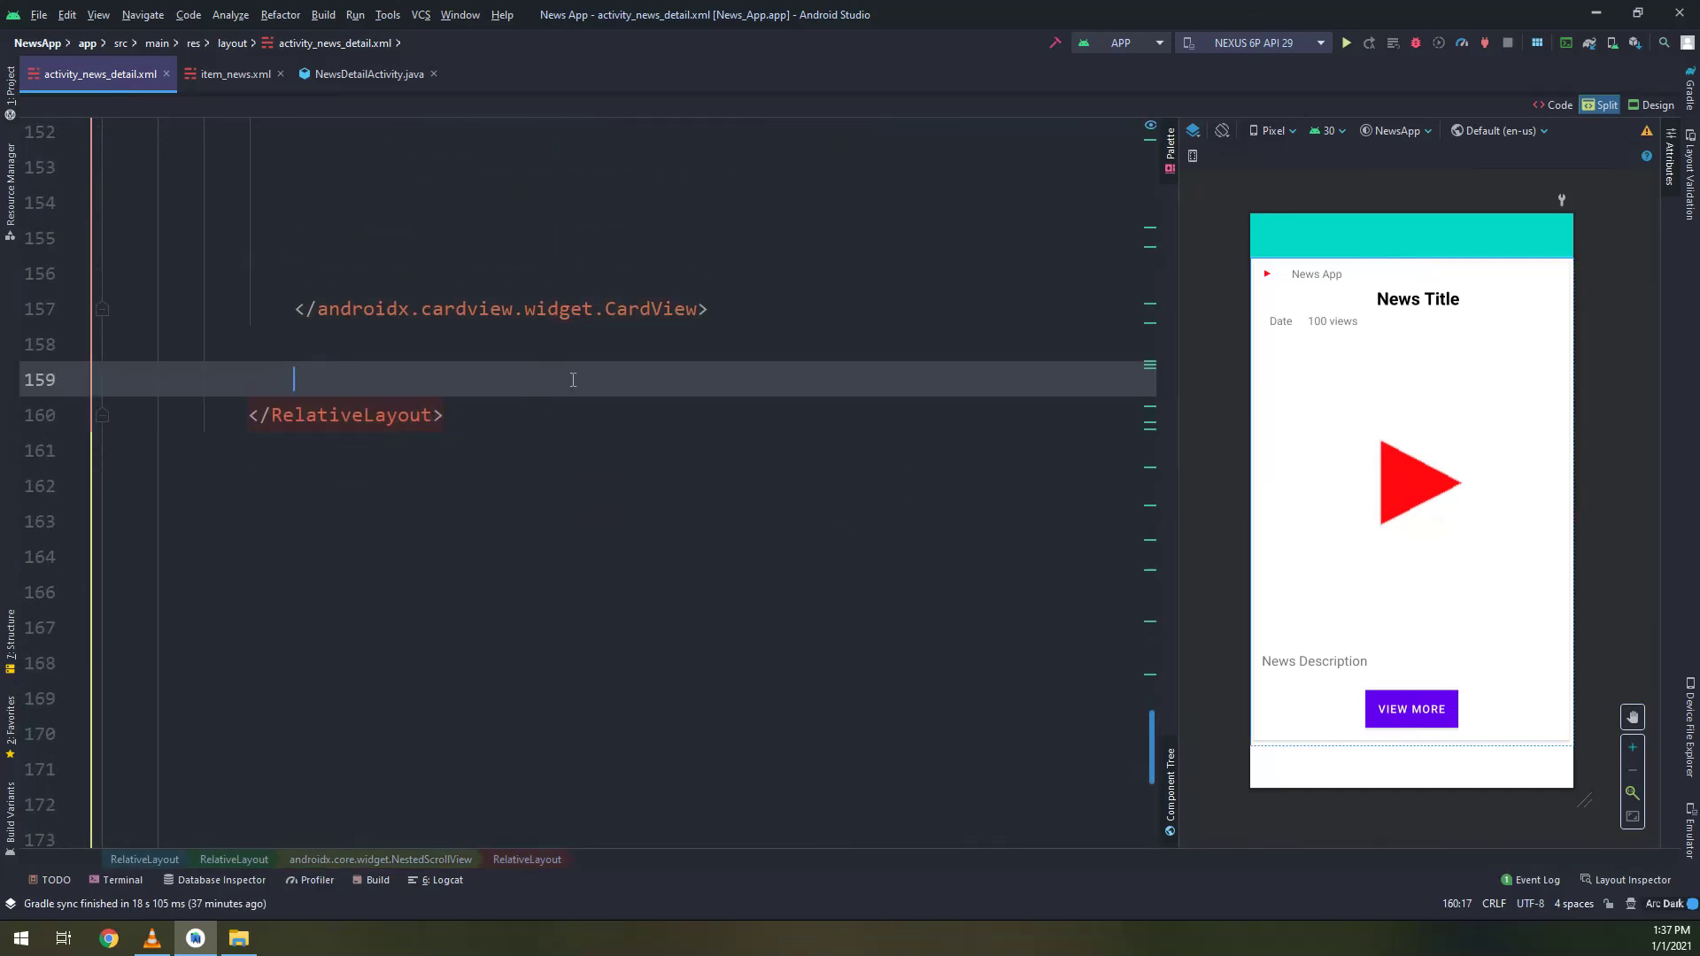
key("BackSpace")
scroll(565, 345, "up", 2)
left_click(452, 424)
key("BackSpace")
key("BackSpace")
key("BackSpace")
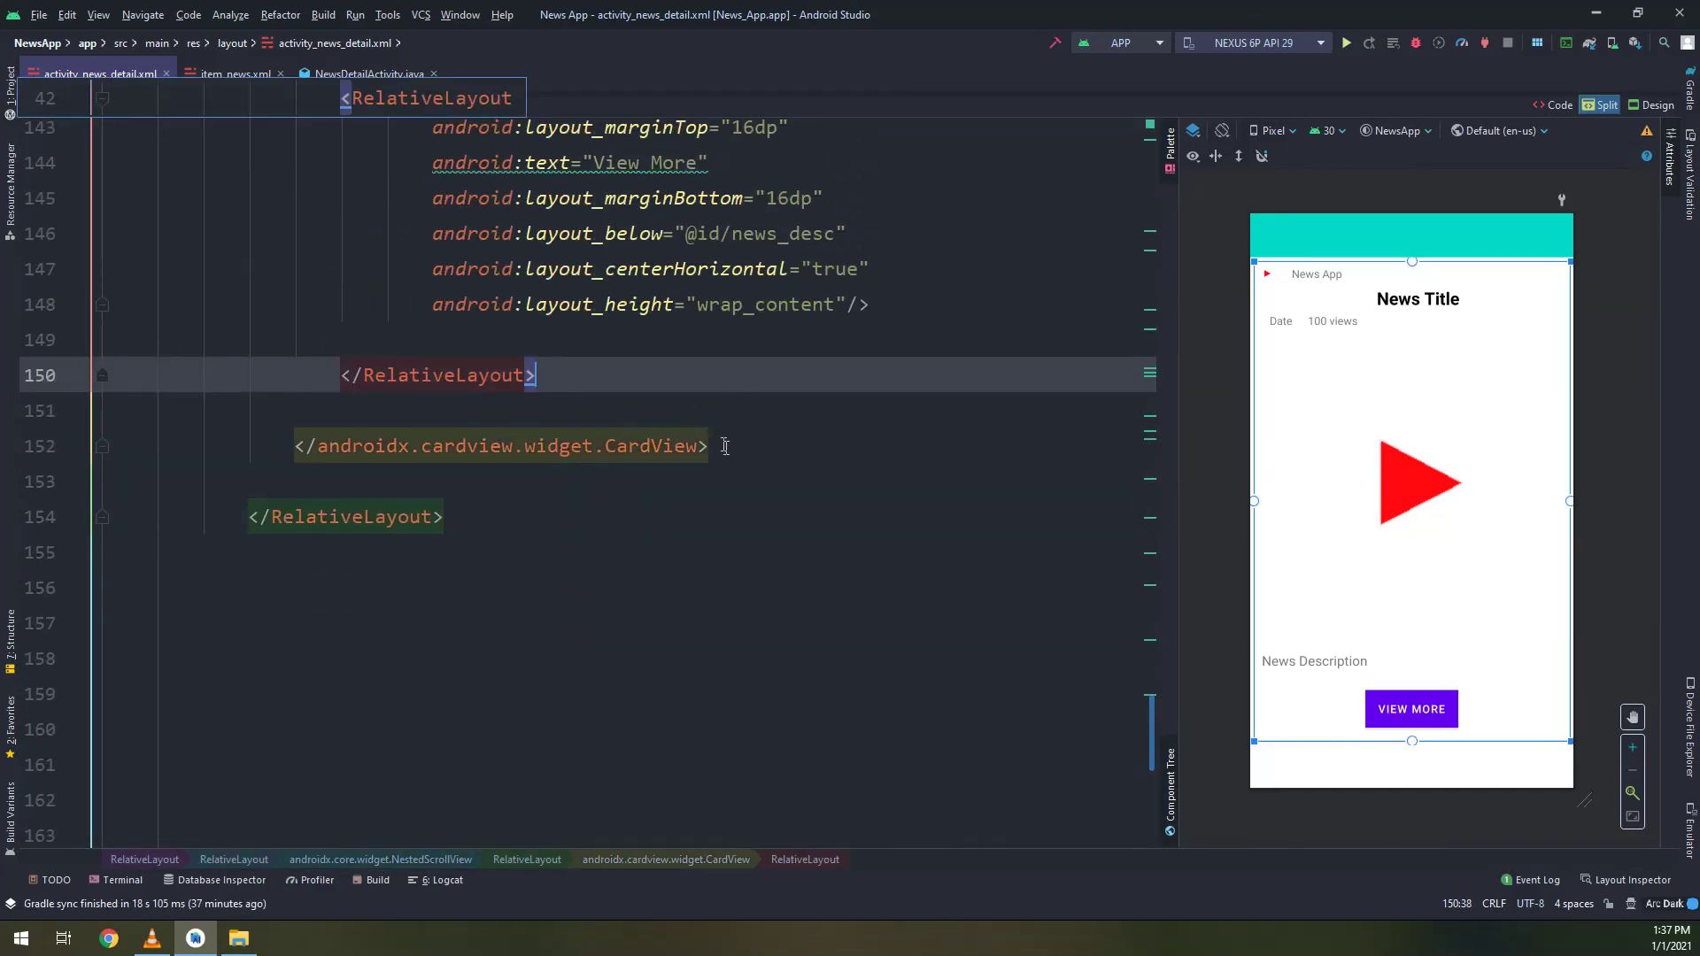
scroll(665, 399, "up", 2)
Add a match_parent-width, wrap_content-height TextView below wrapper_cardview.
left_click(792, 317)
key("Return")
key("Return")
key("Return")
key("Return")
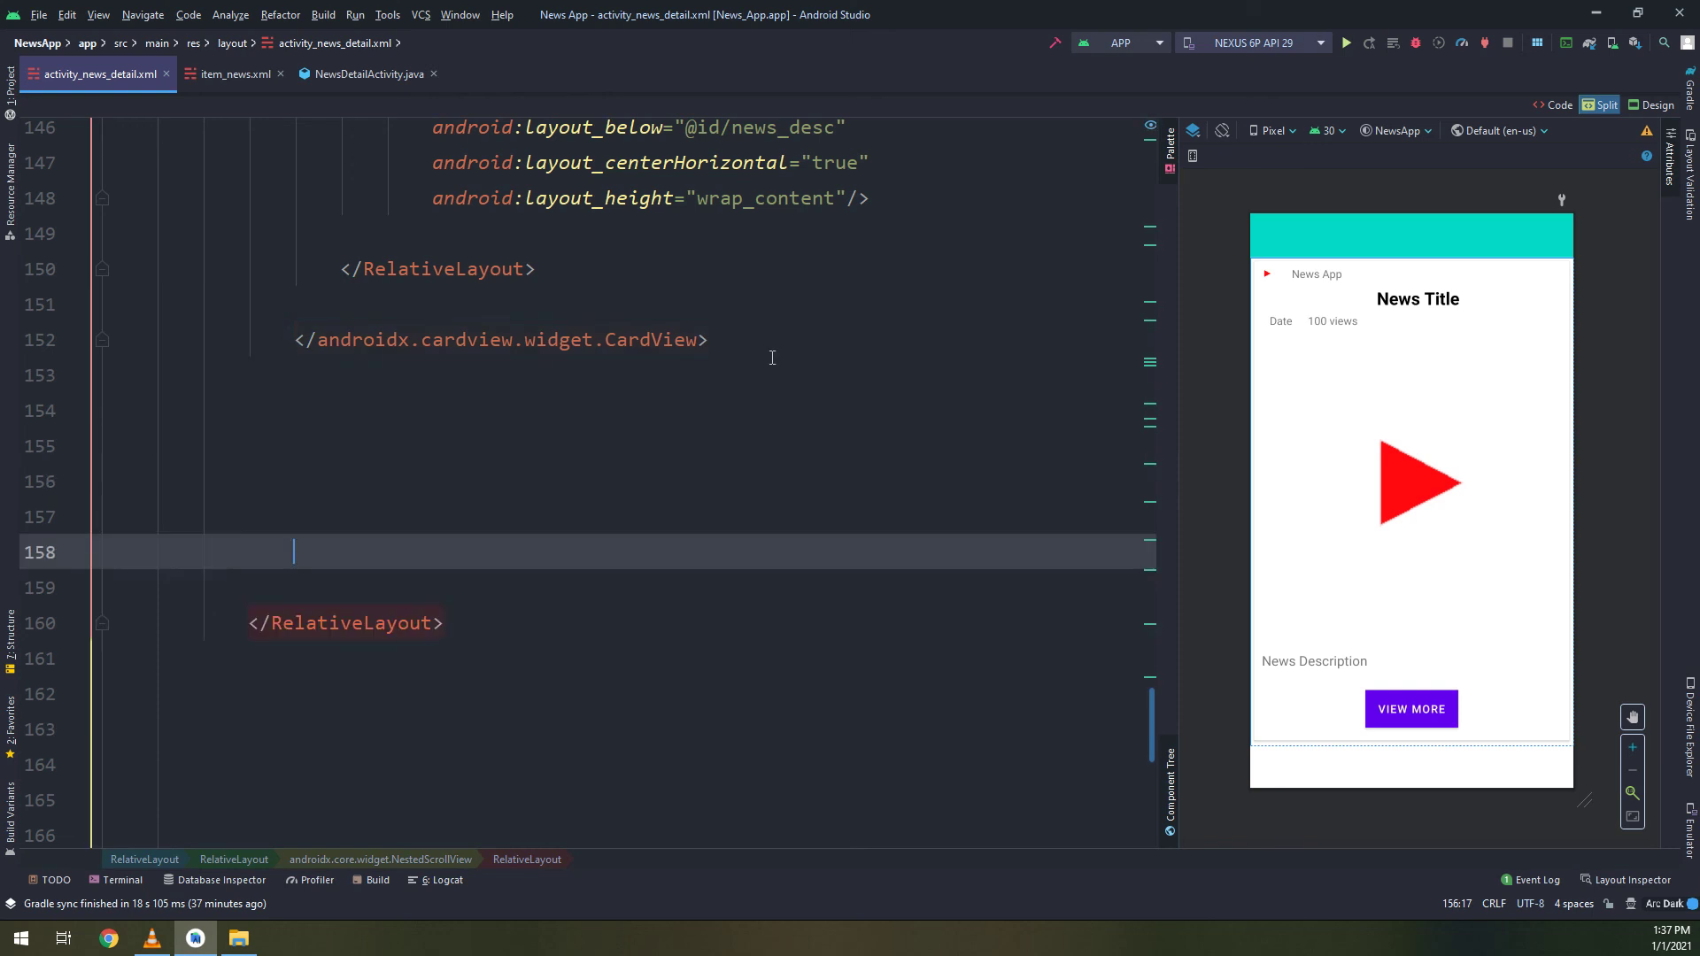
key("BackSpace")
type("<Text")
key("Return")
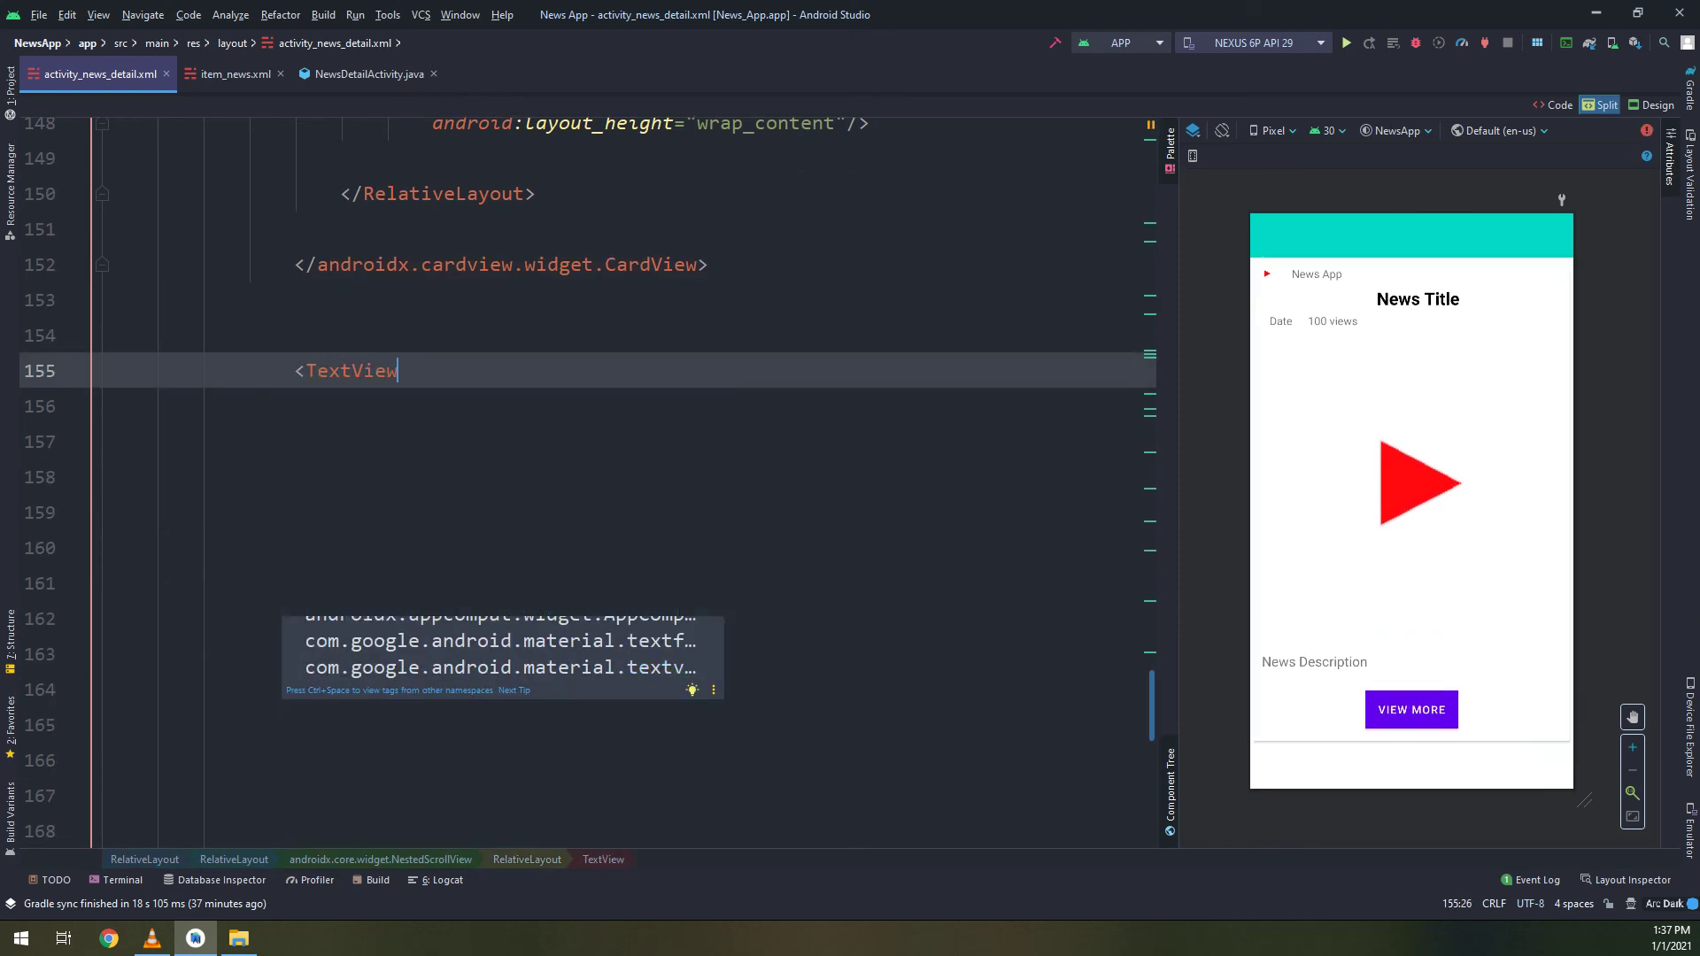
key("Down")
key("Return")
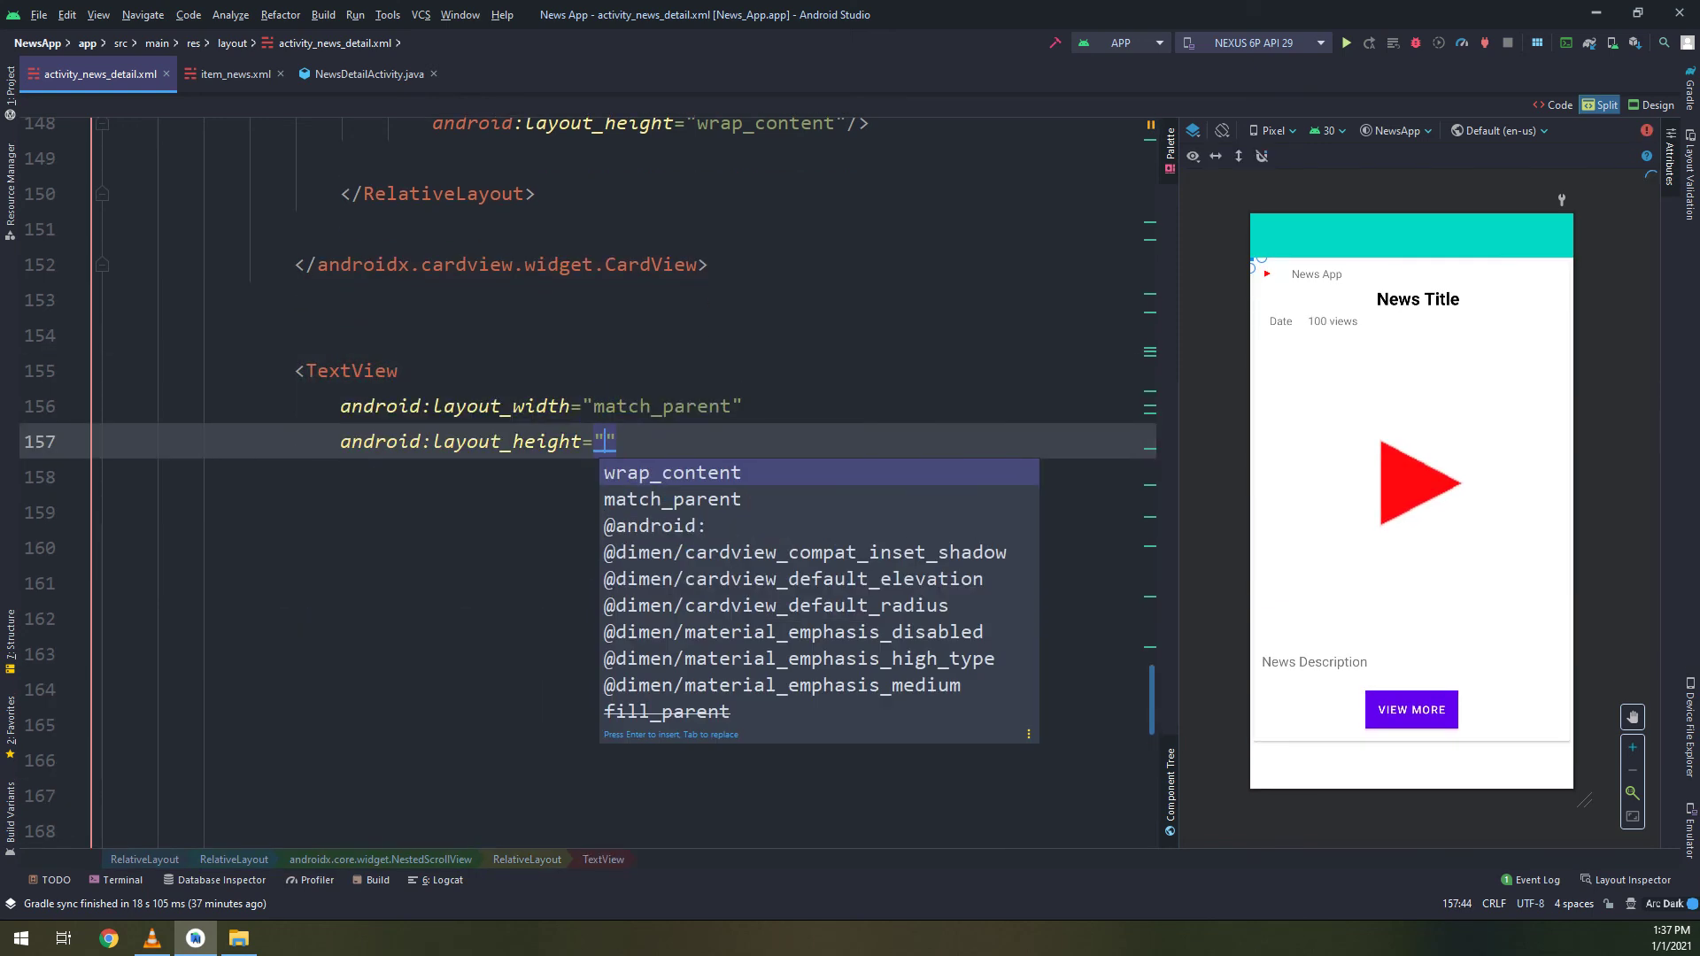
type("a")
key("Return")
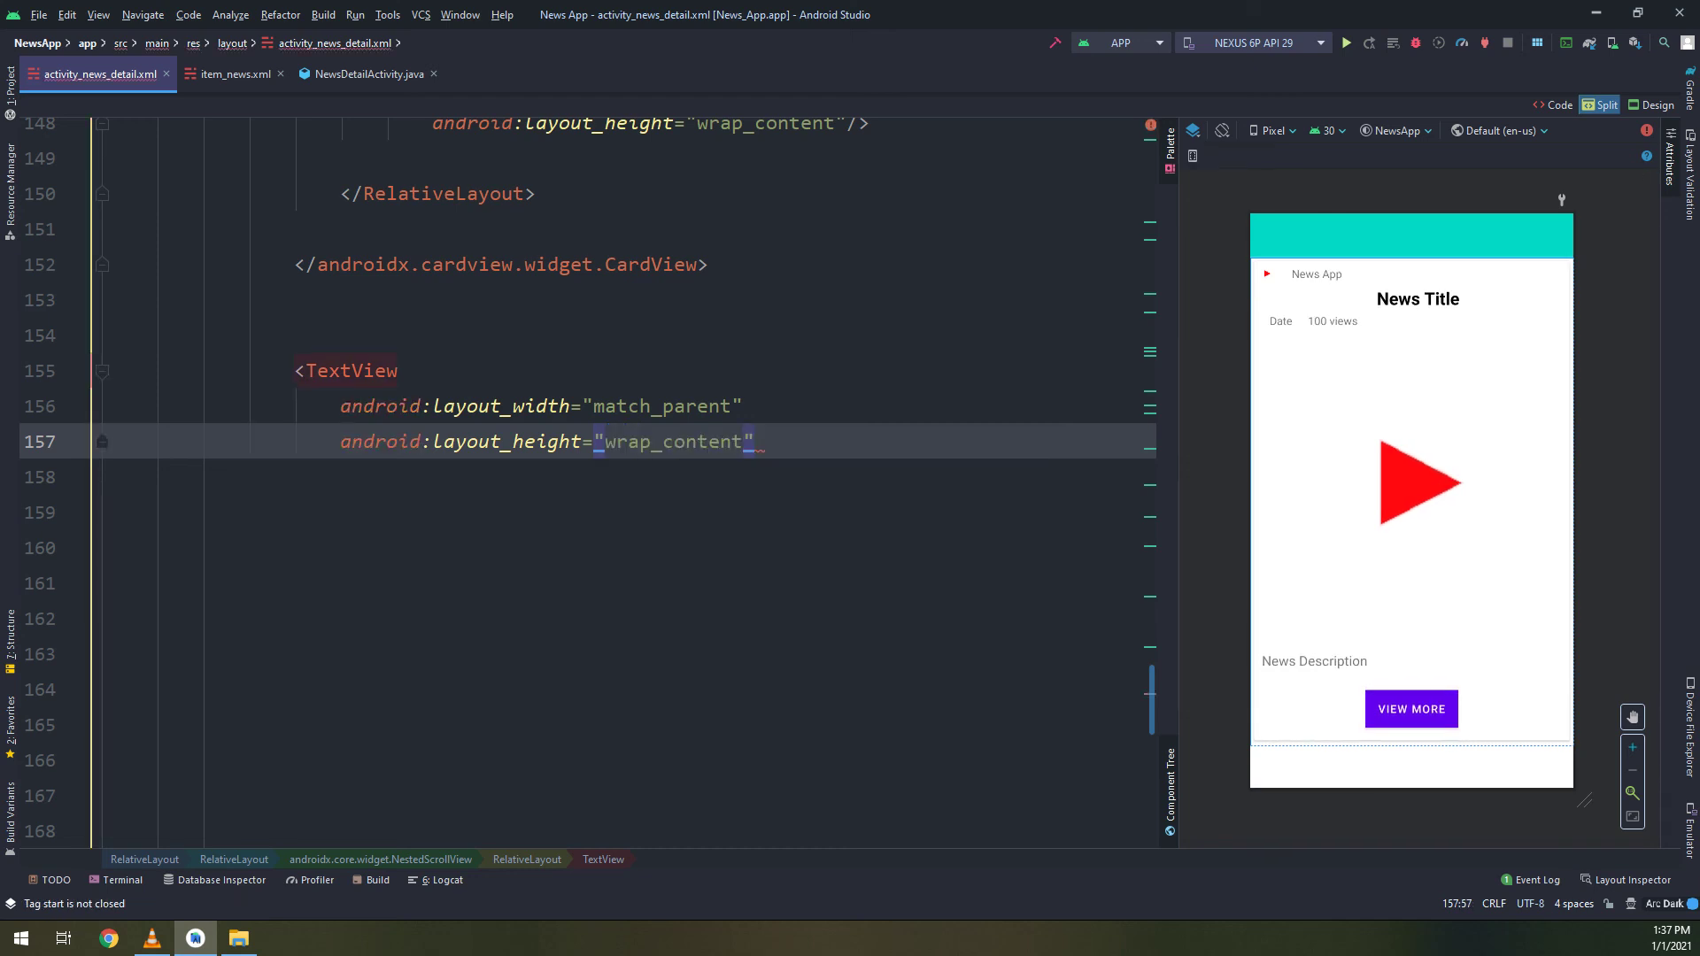
key("Return")
type("bel")
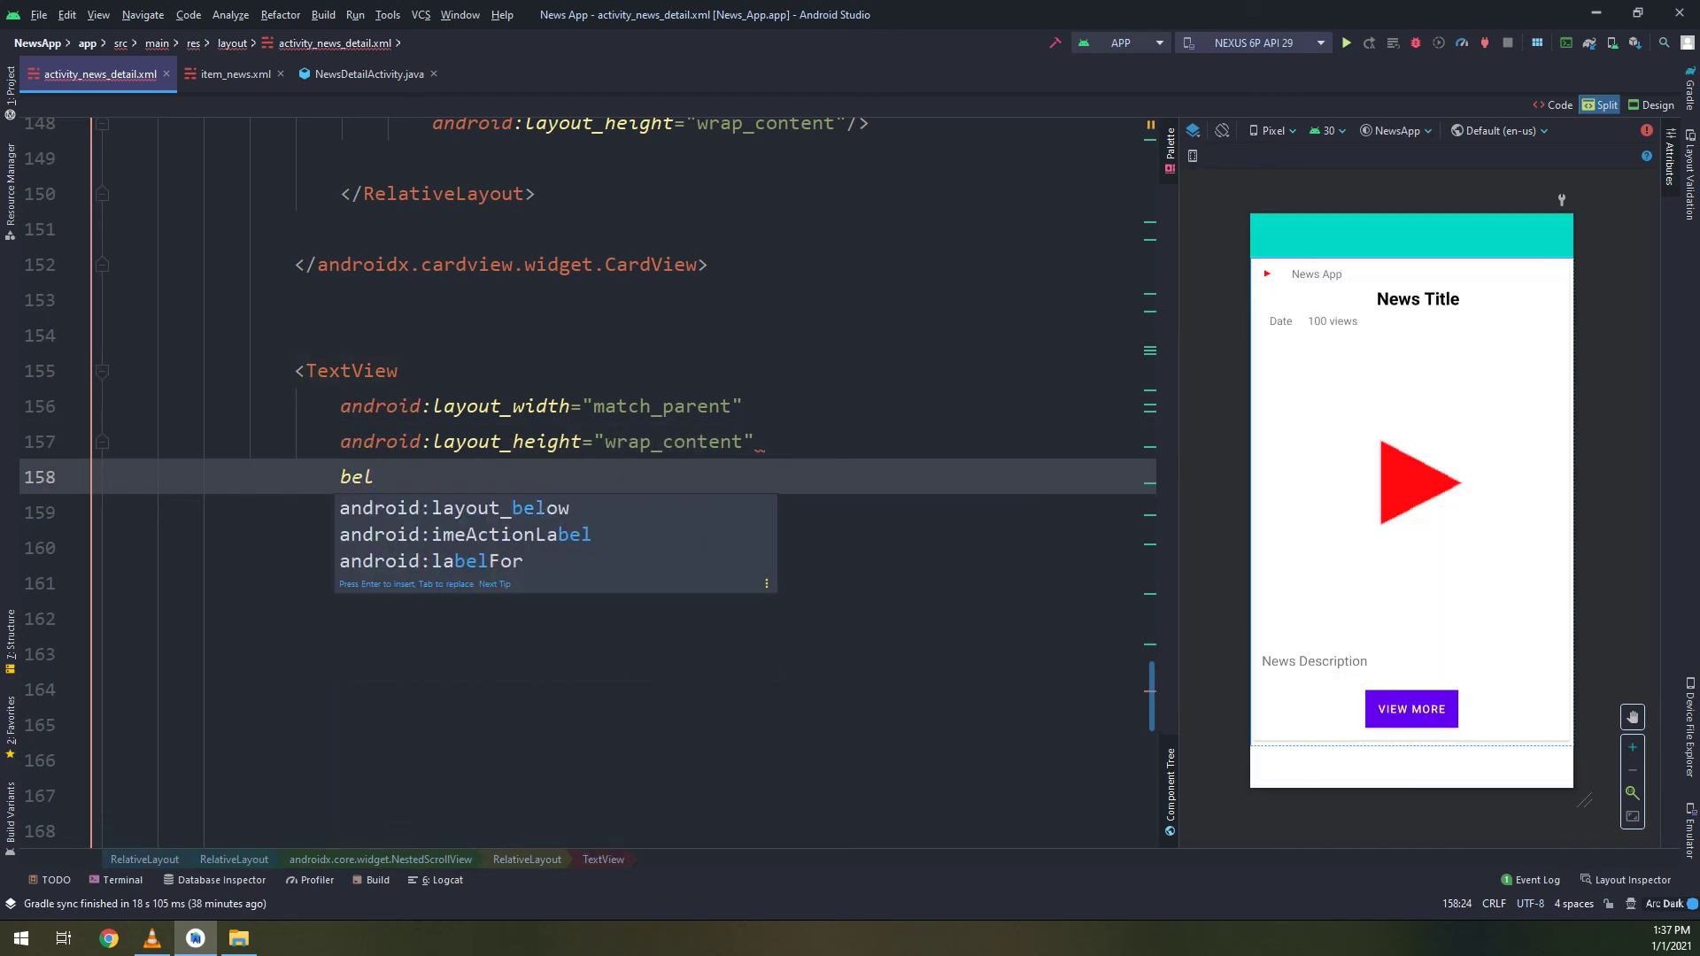
key("Return")
type("@+id/wrapper")
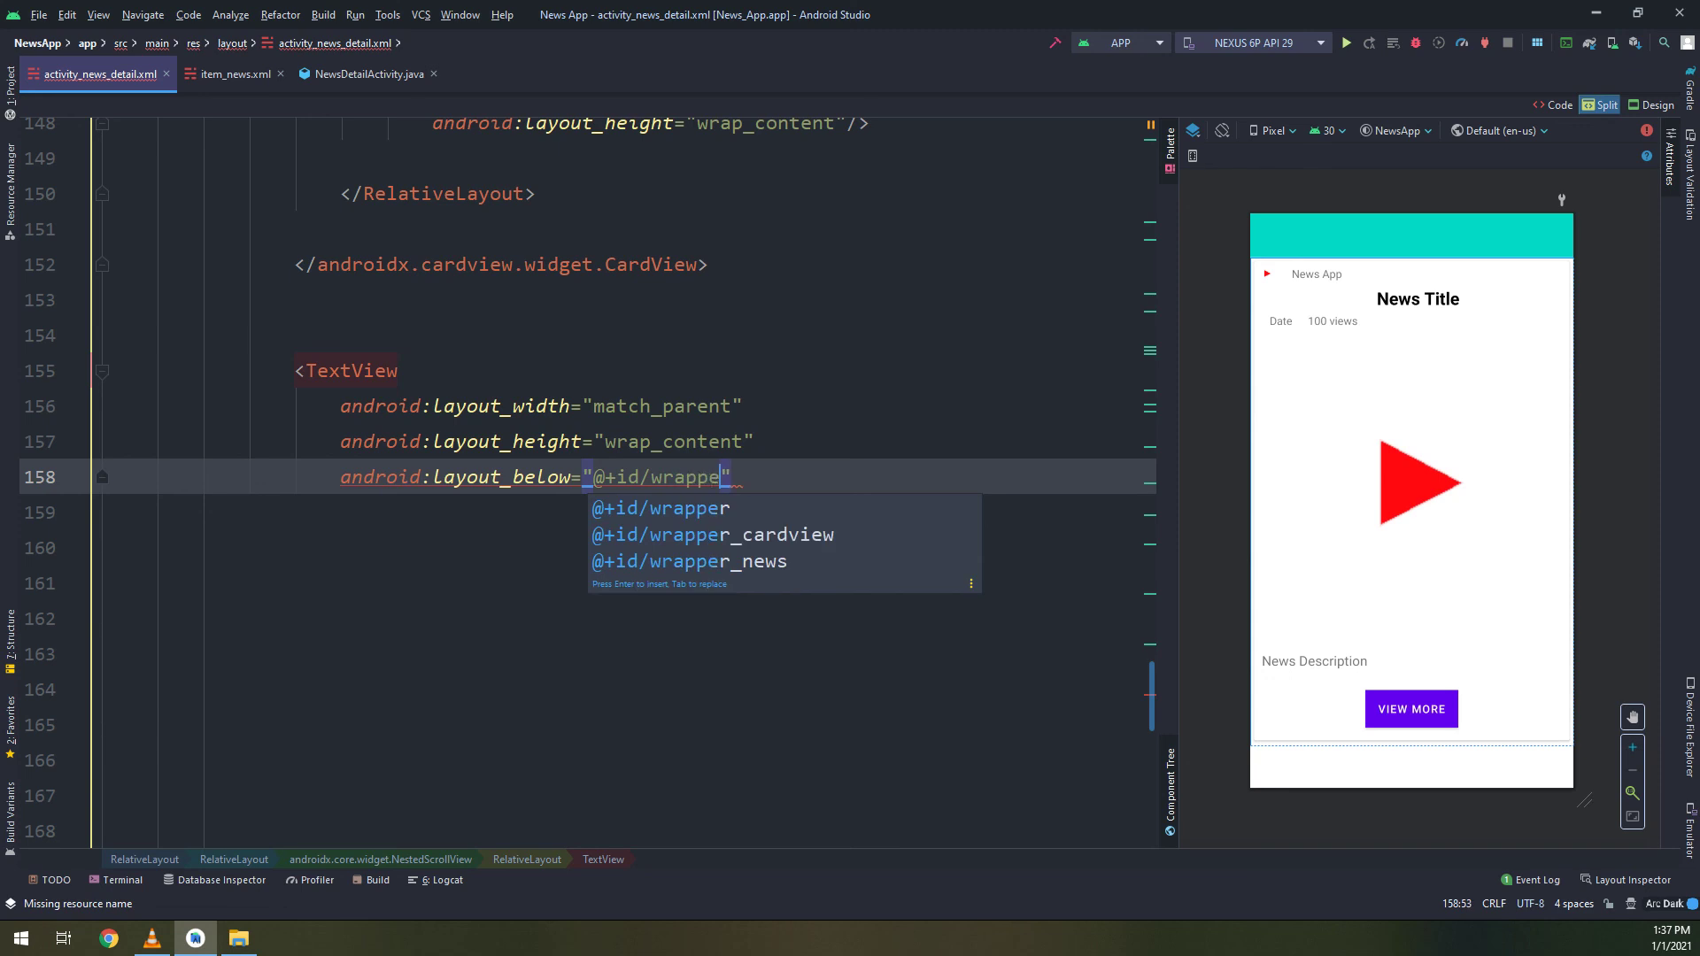
type("_")
key("Return")
key("Return")
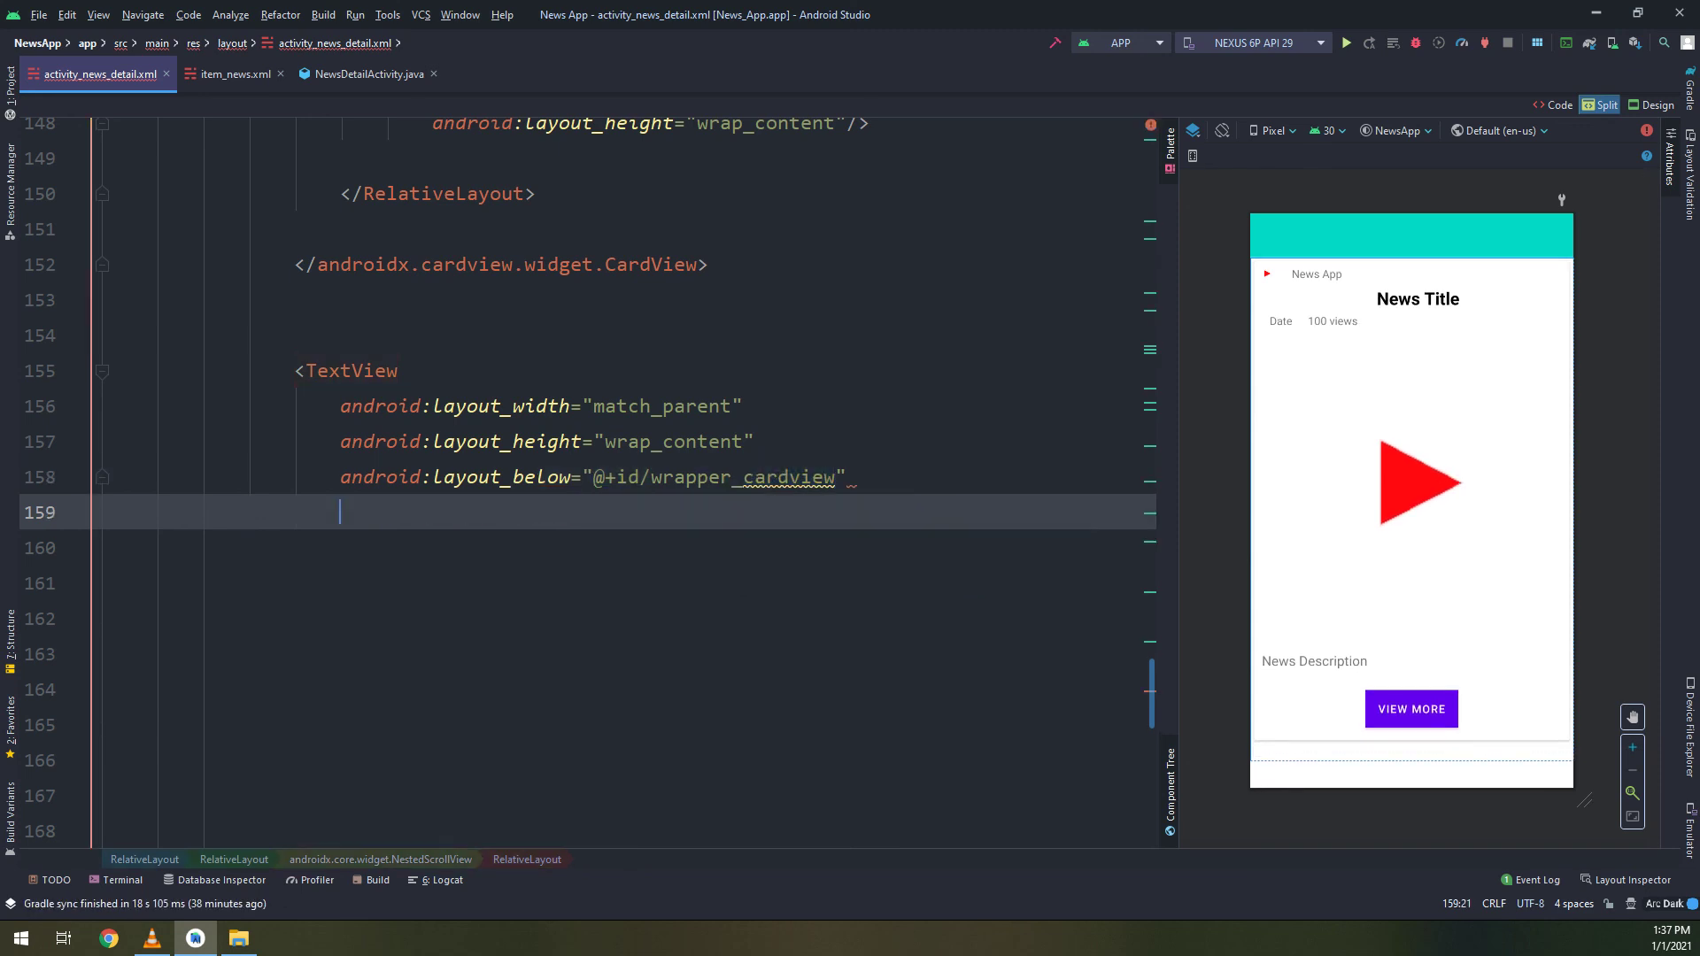
type("padding")
Give the label 10dp padding, 18sp text size and the text 'Similar News'.
key("Return")
type("1")
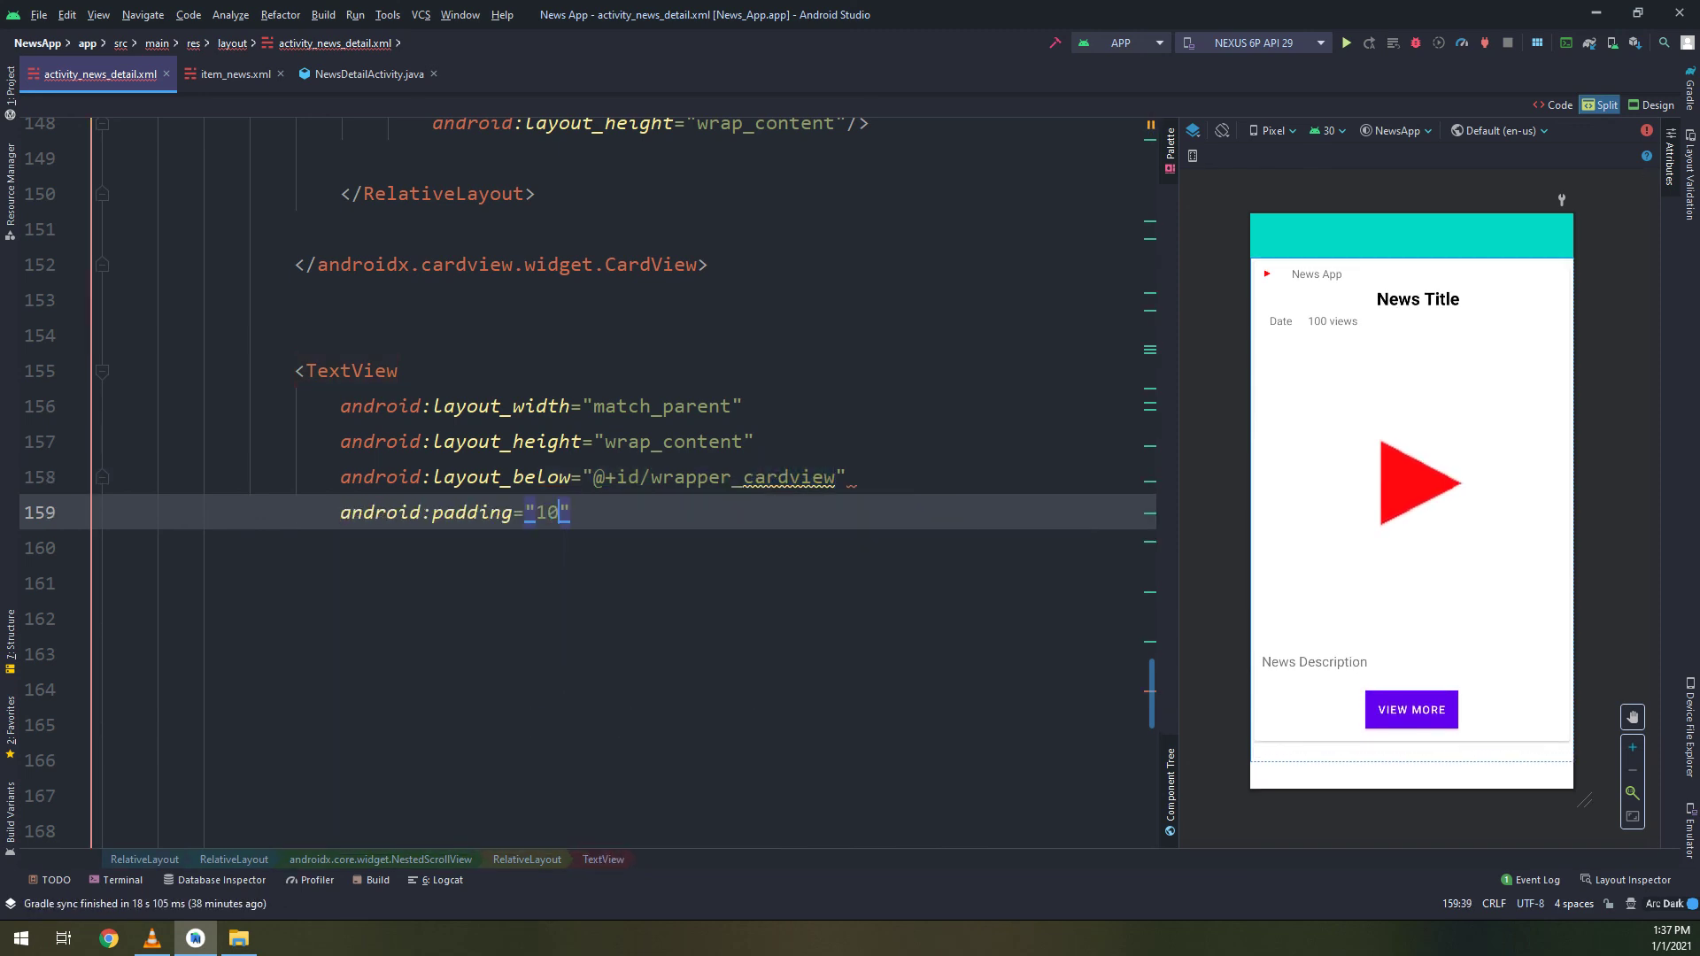
type("0dp")
key("End")
key("Return")
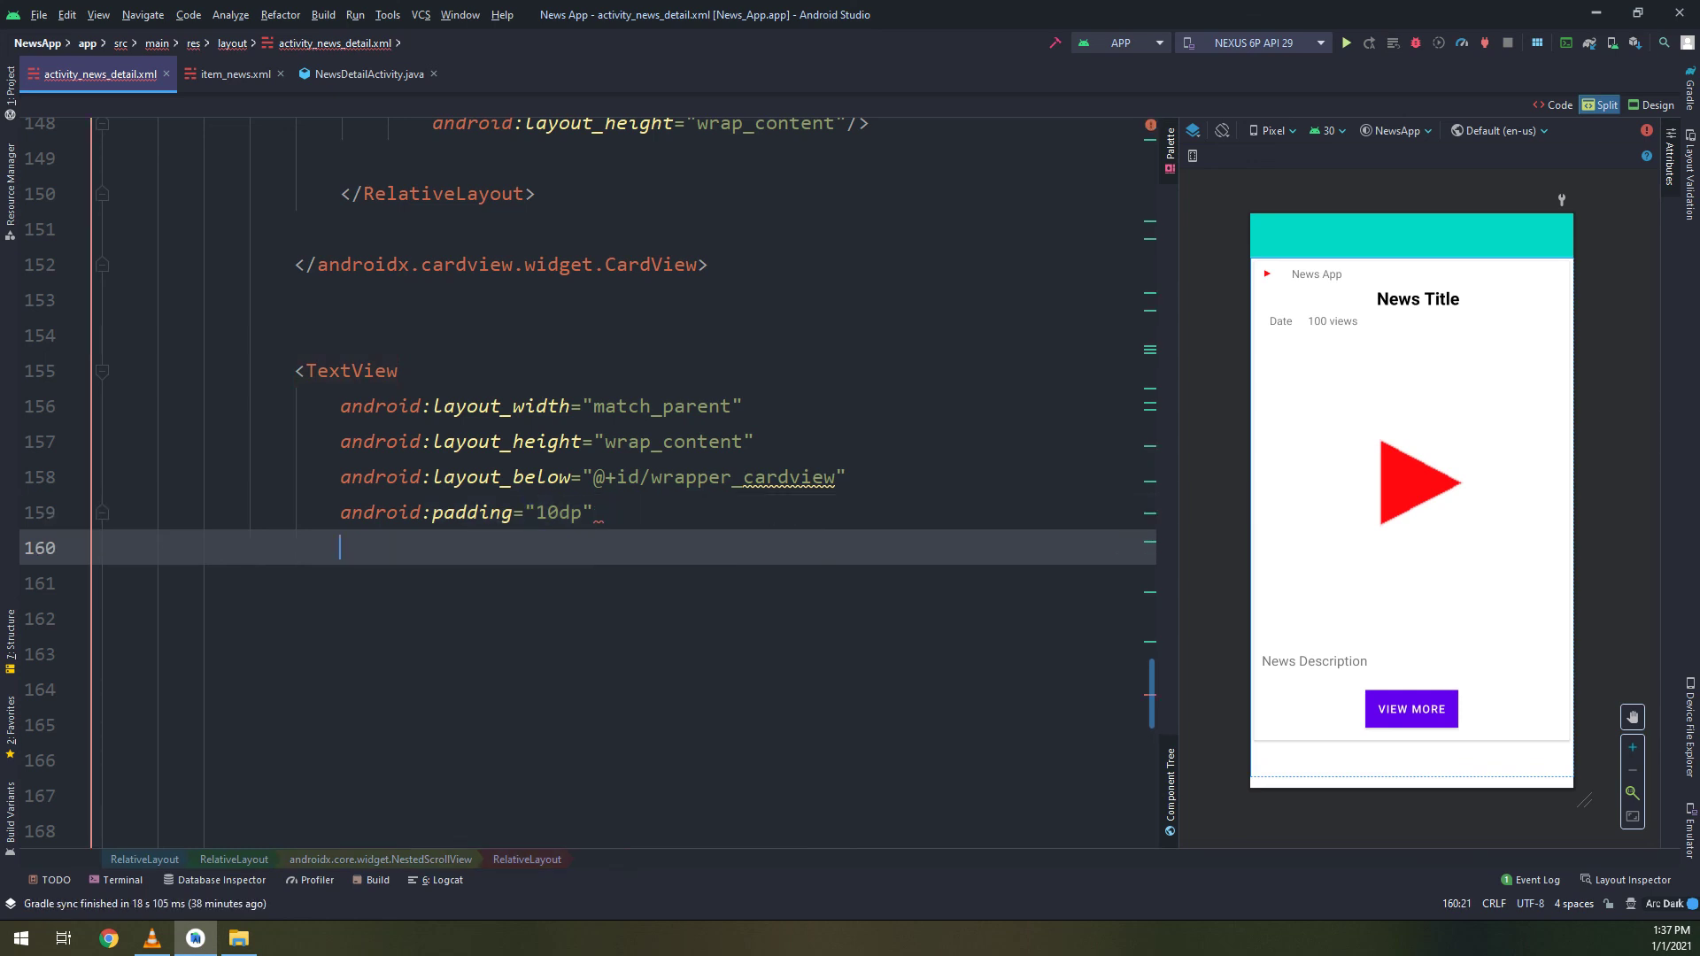
type("textSi")
key("Return")
type("1")
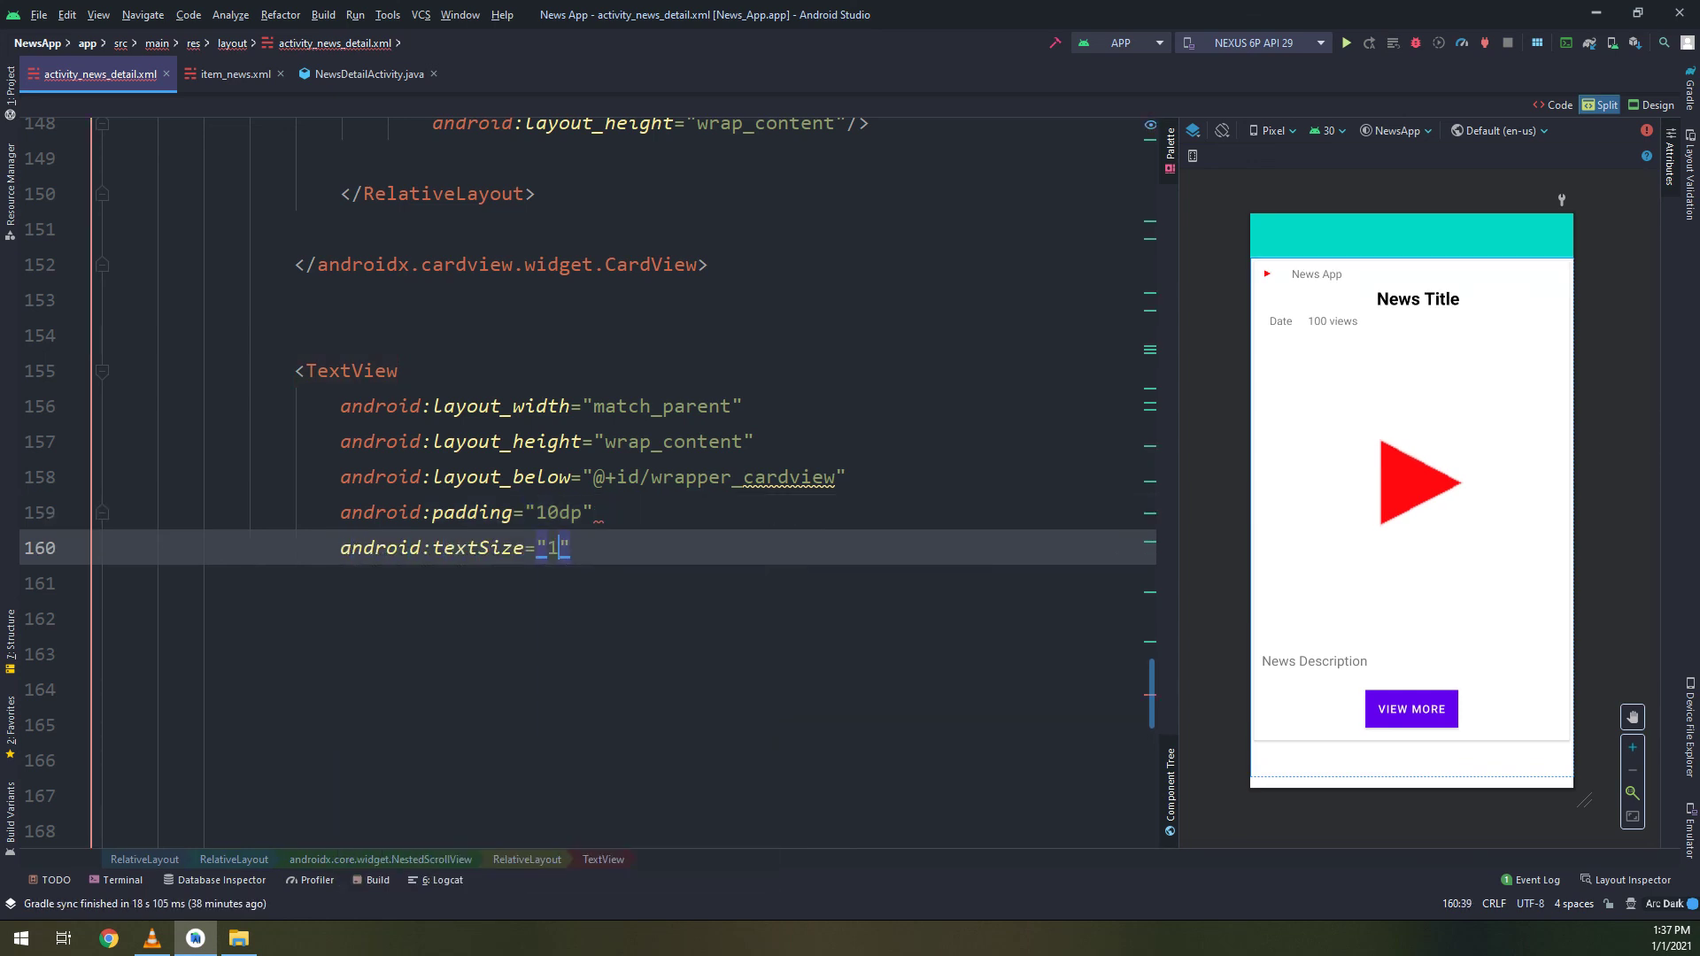
type("8sp")
key("End")
key("Return")
type("te")
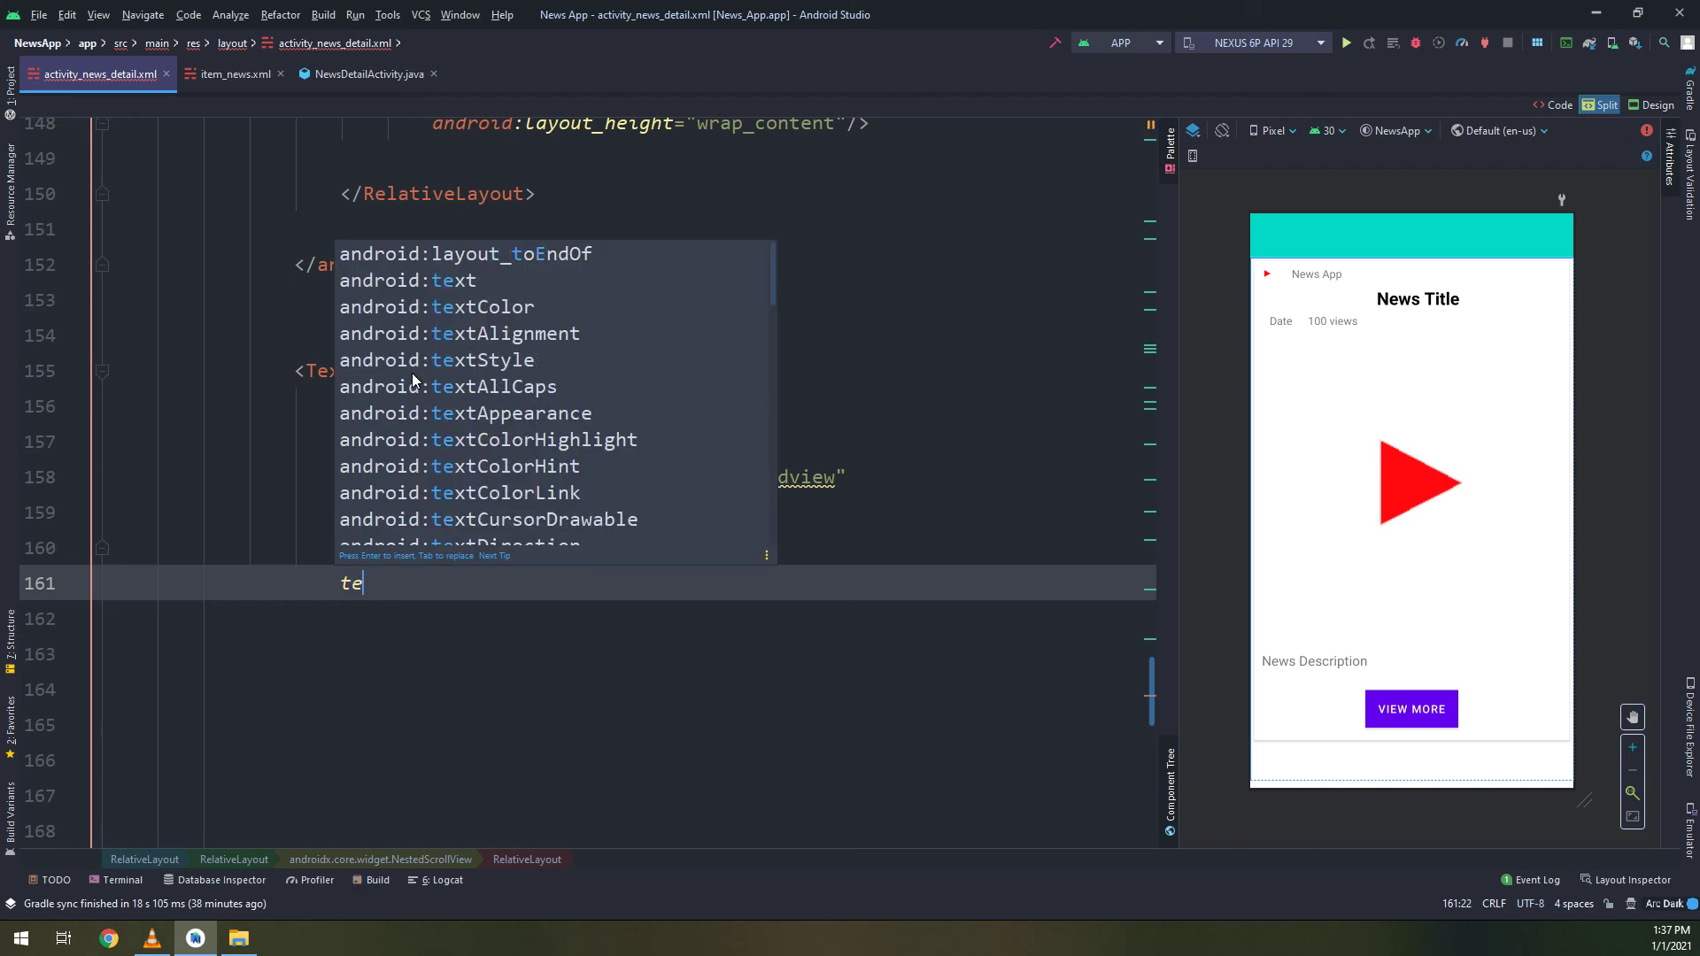
type("xt")
key("Return")
type("Similar Ne")
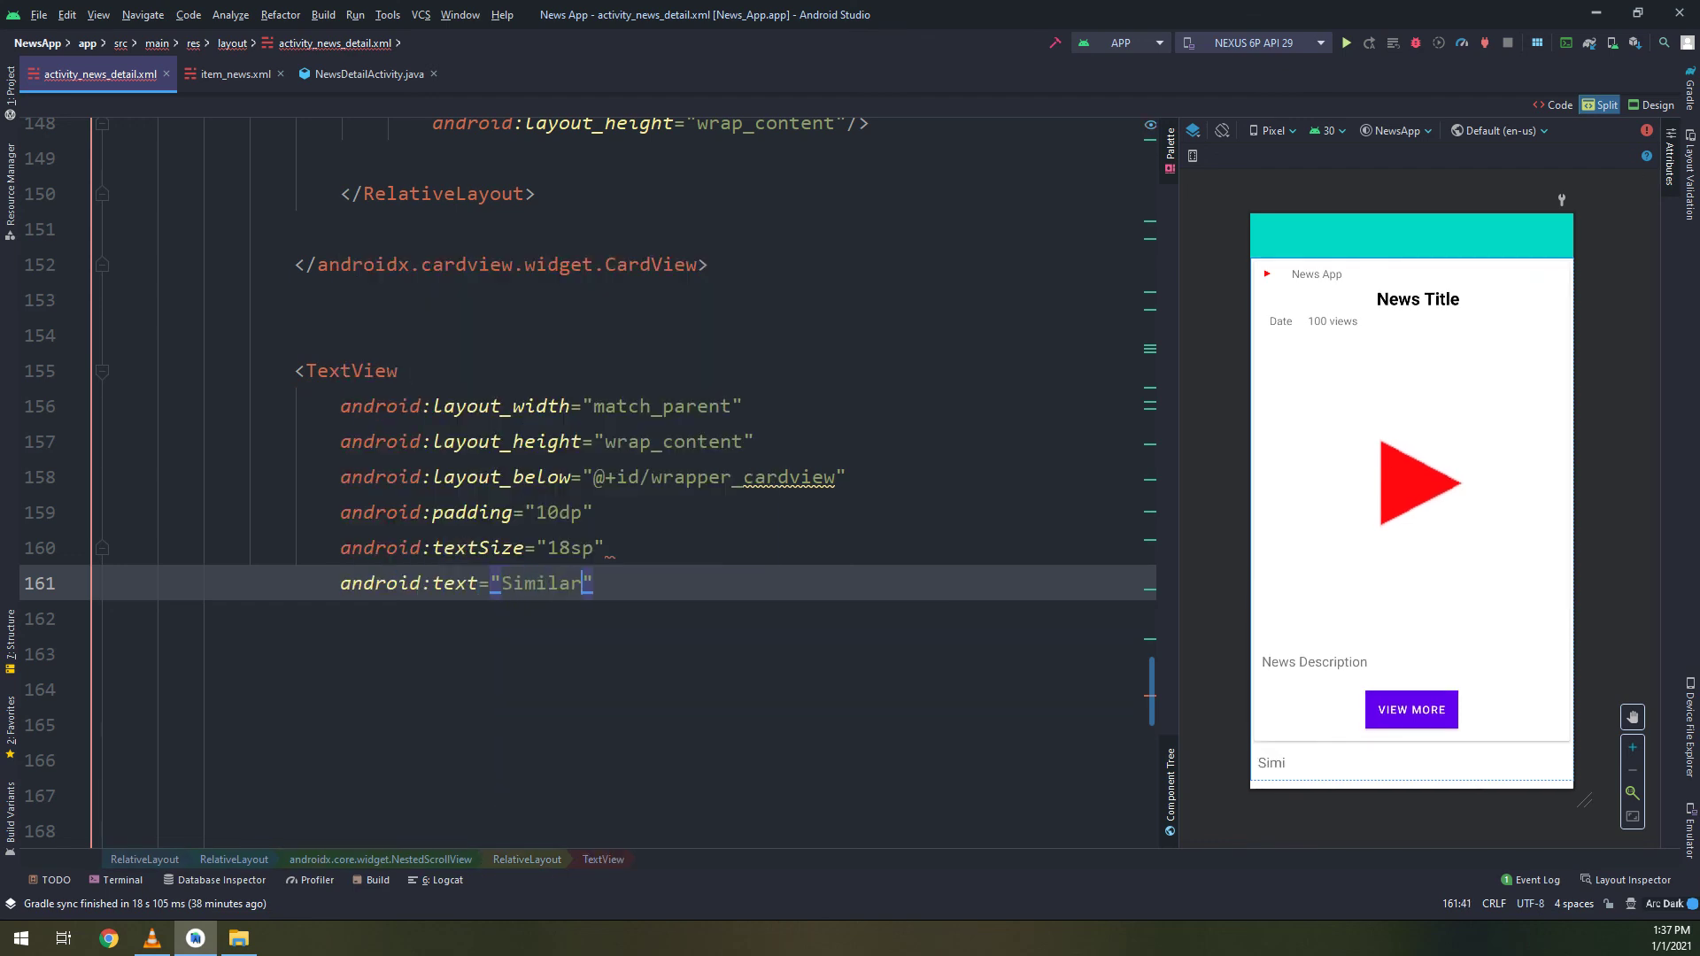
type("ws")
key("End")
Add the id label_similar_news and close the TextView tag.
key("Return")
key("BackSpace")
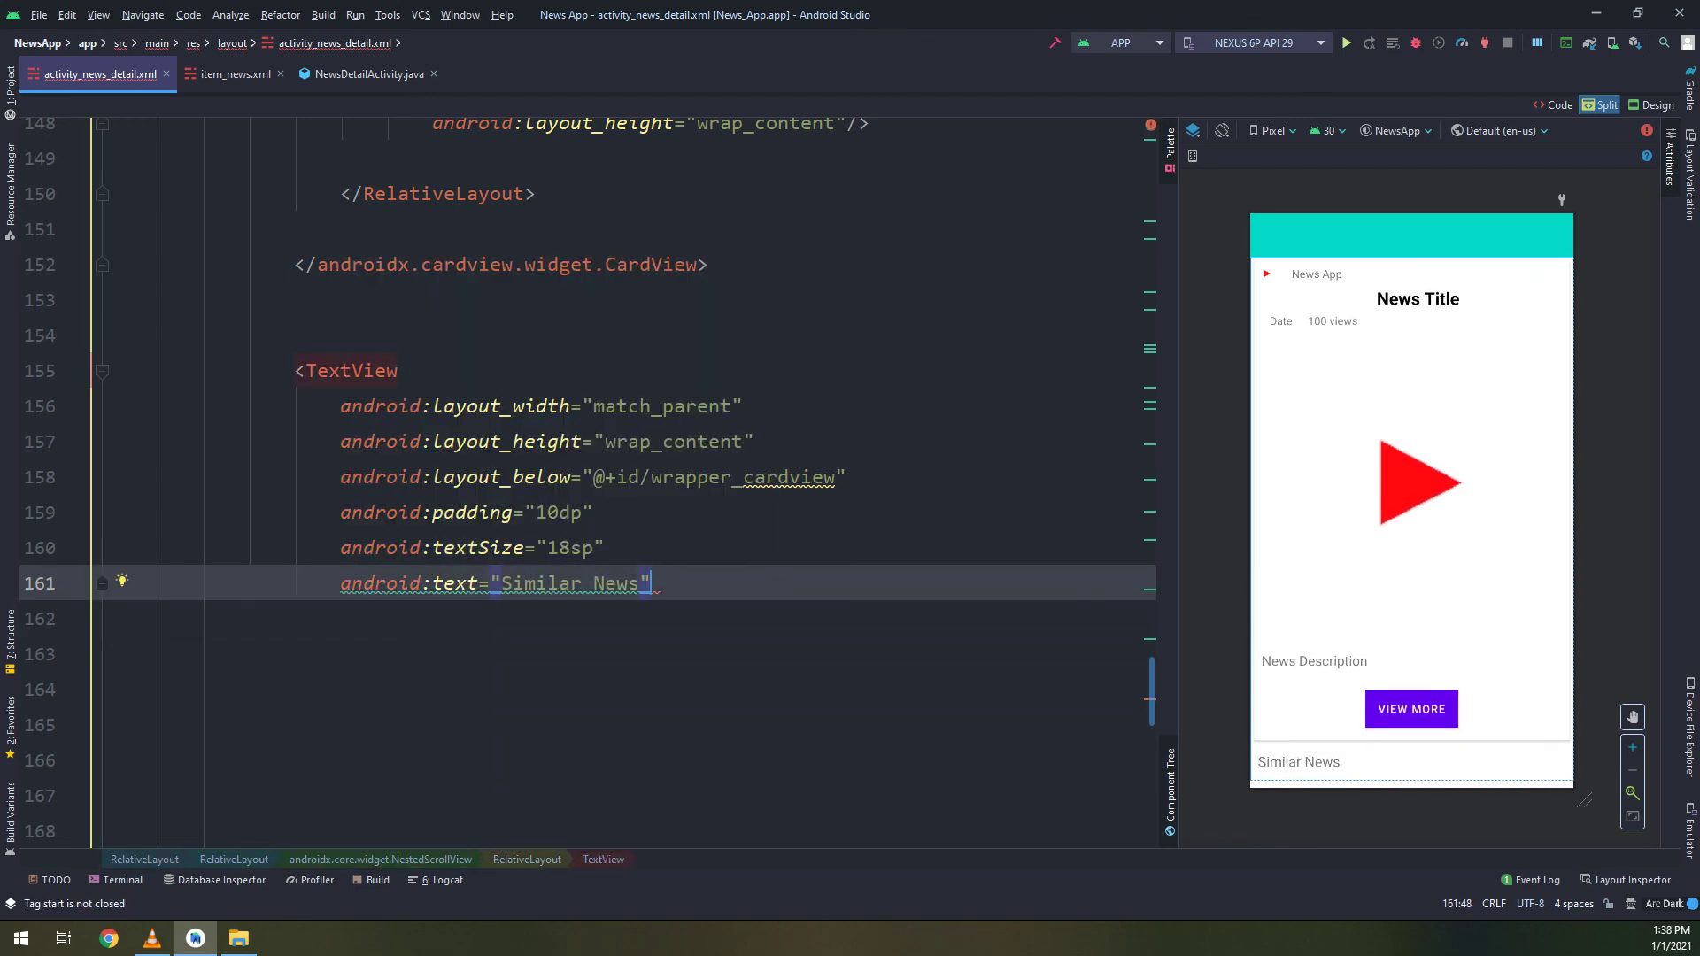
type("d")
key("Return")
key("ctrl+z")
key("Return")
type("id")
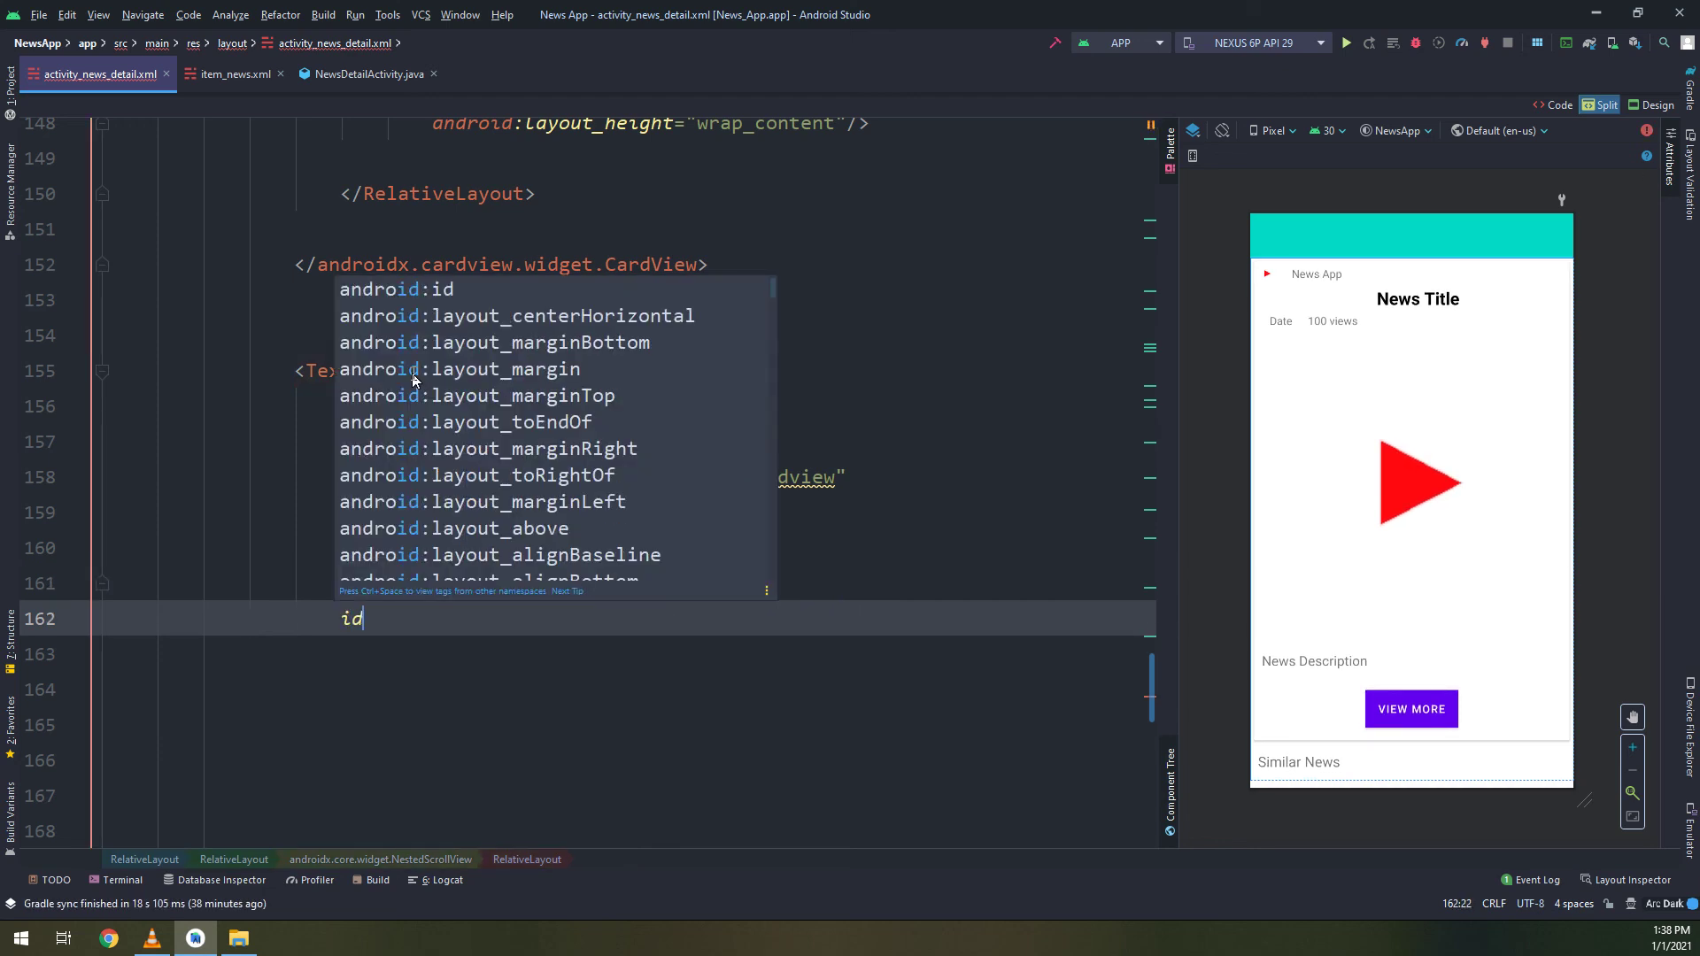
key("Return")
type("@+id/laber")
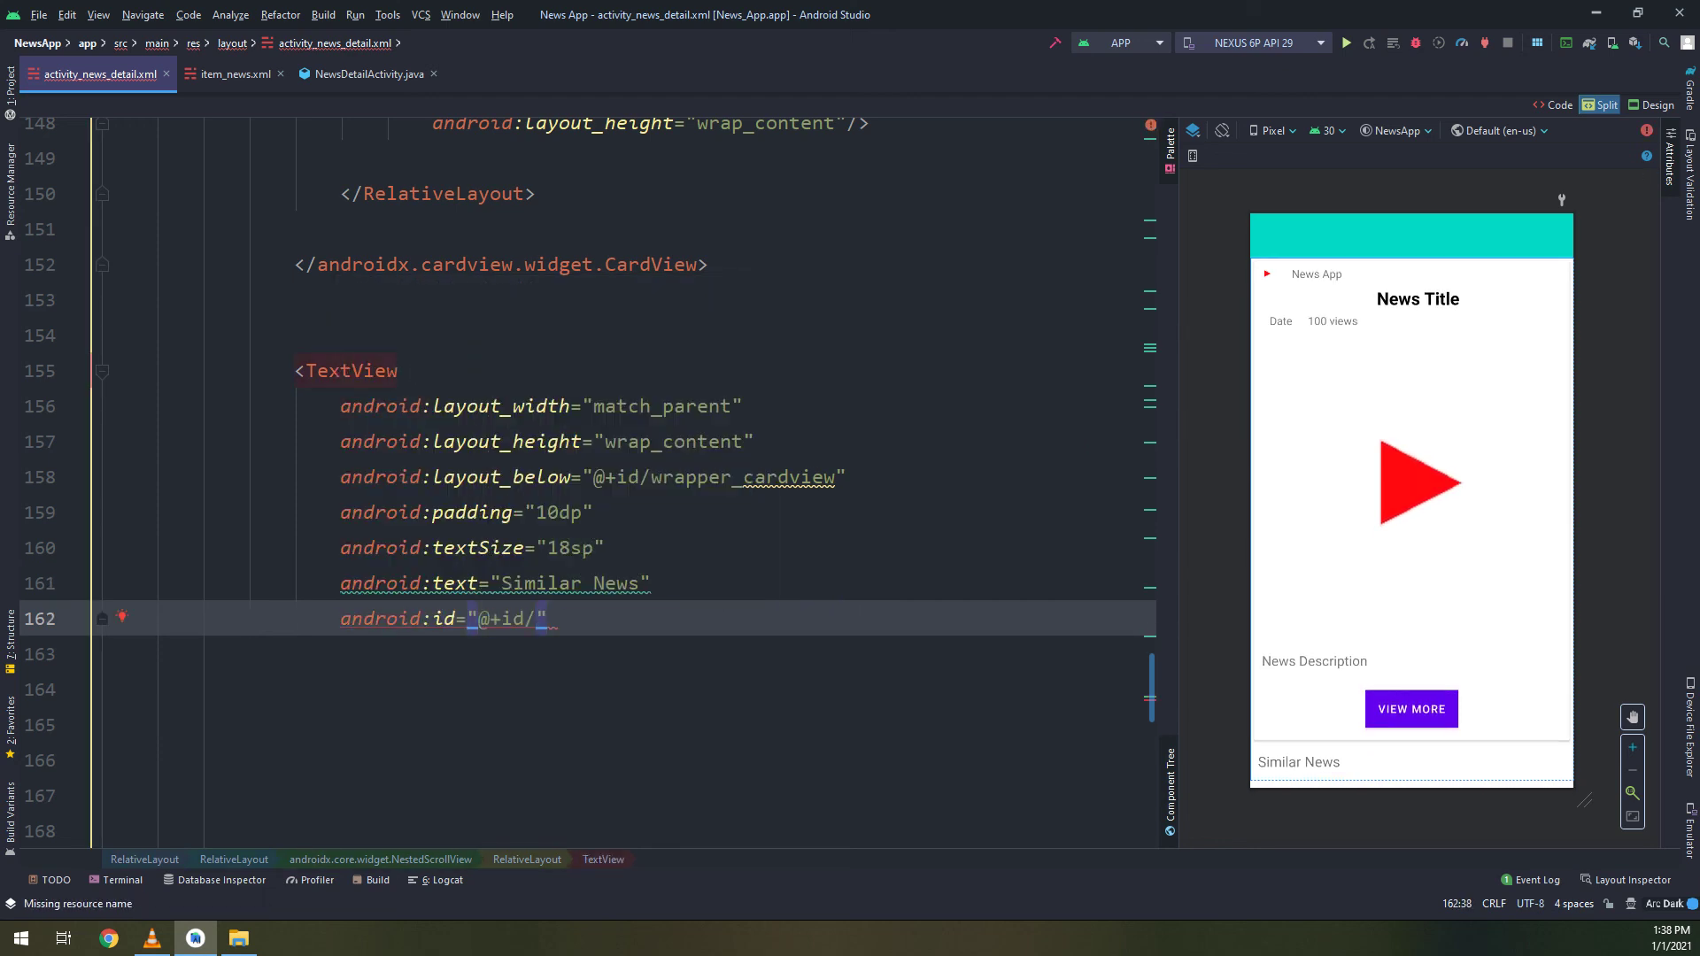
key("BackSpace")
type("label_similar")
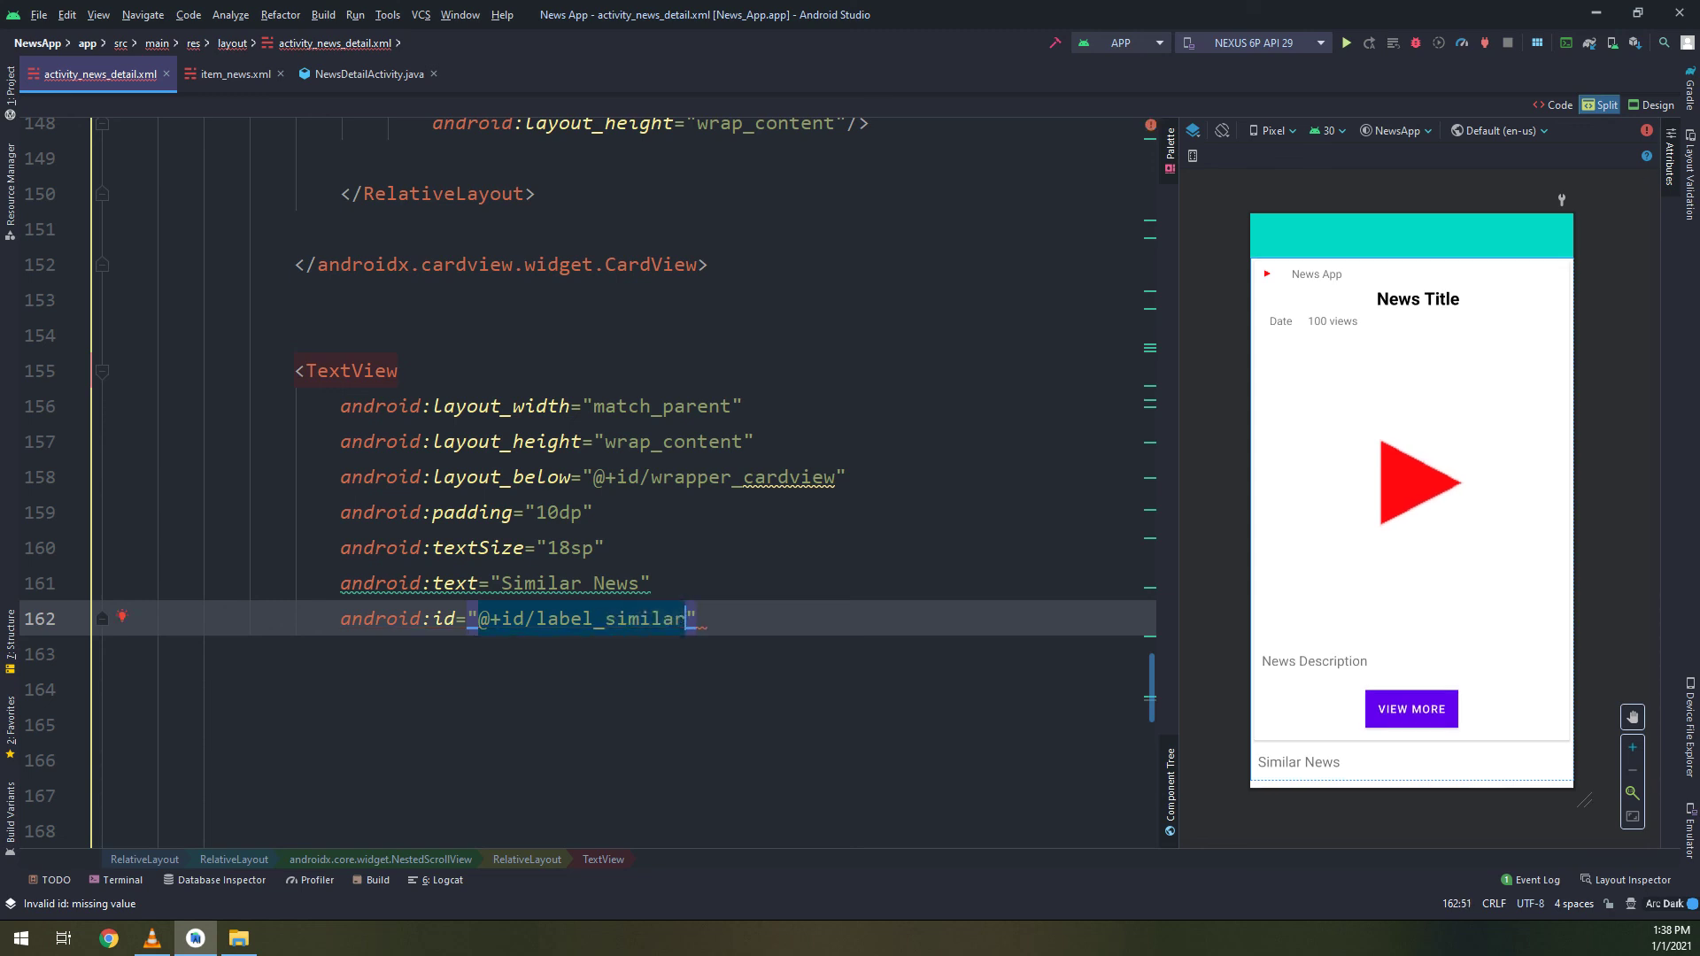
type(" _news")
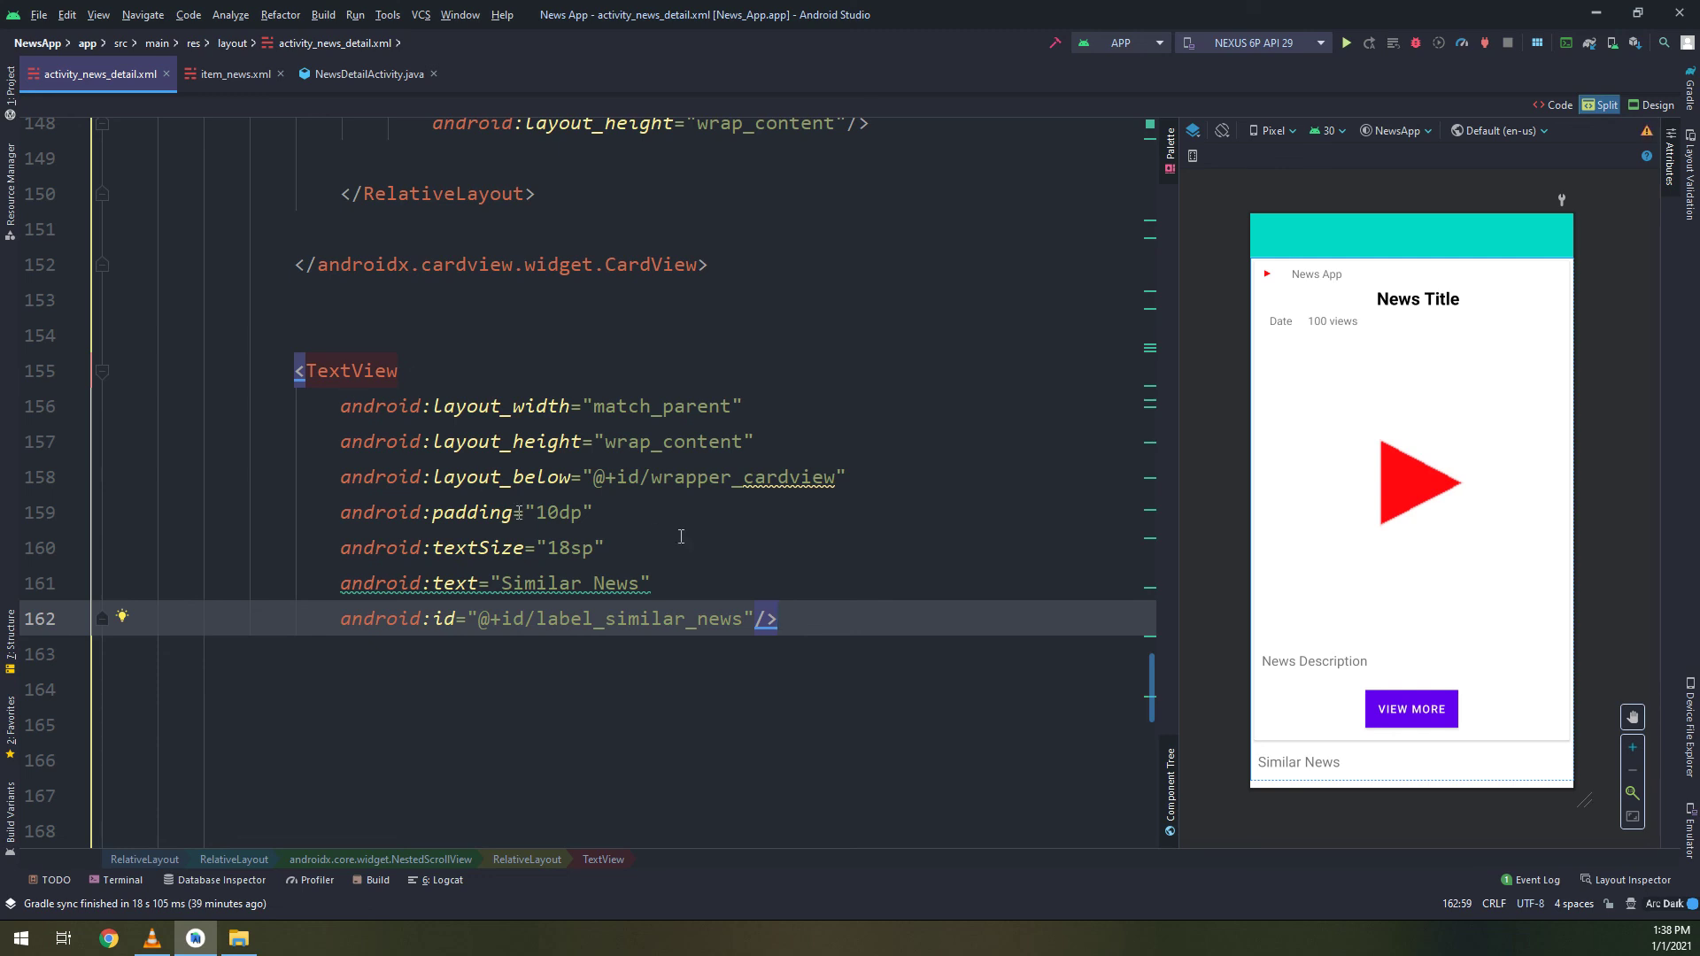
scroll(682, 536, "down", 1)
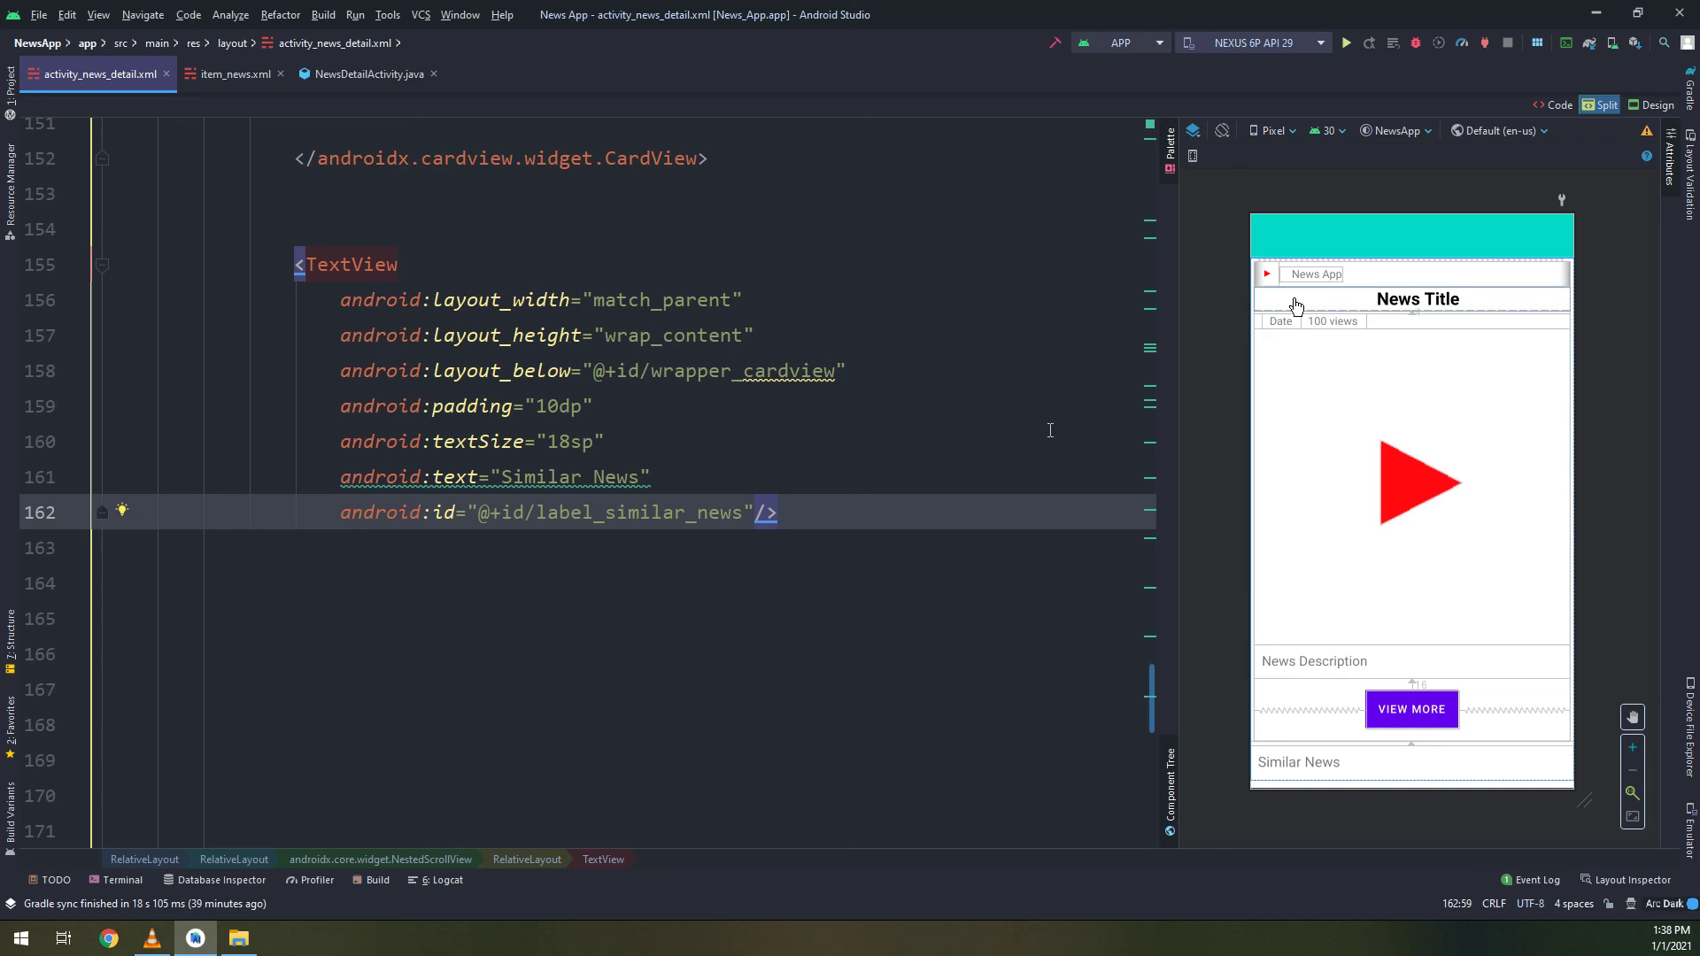
Set the Similar News label's visibility to gone.
left_click(931, 617)
left_click(557, 405)
left_click(747, 478)
key("Return")
type("vis")
key("Return")
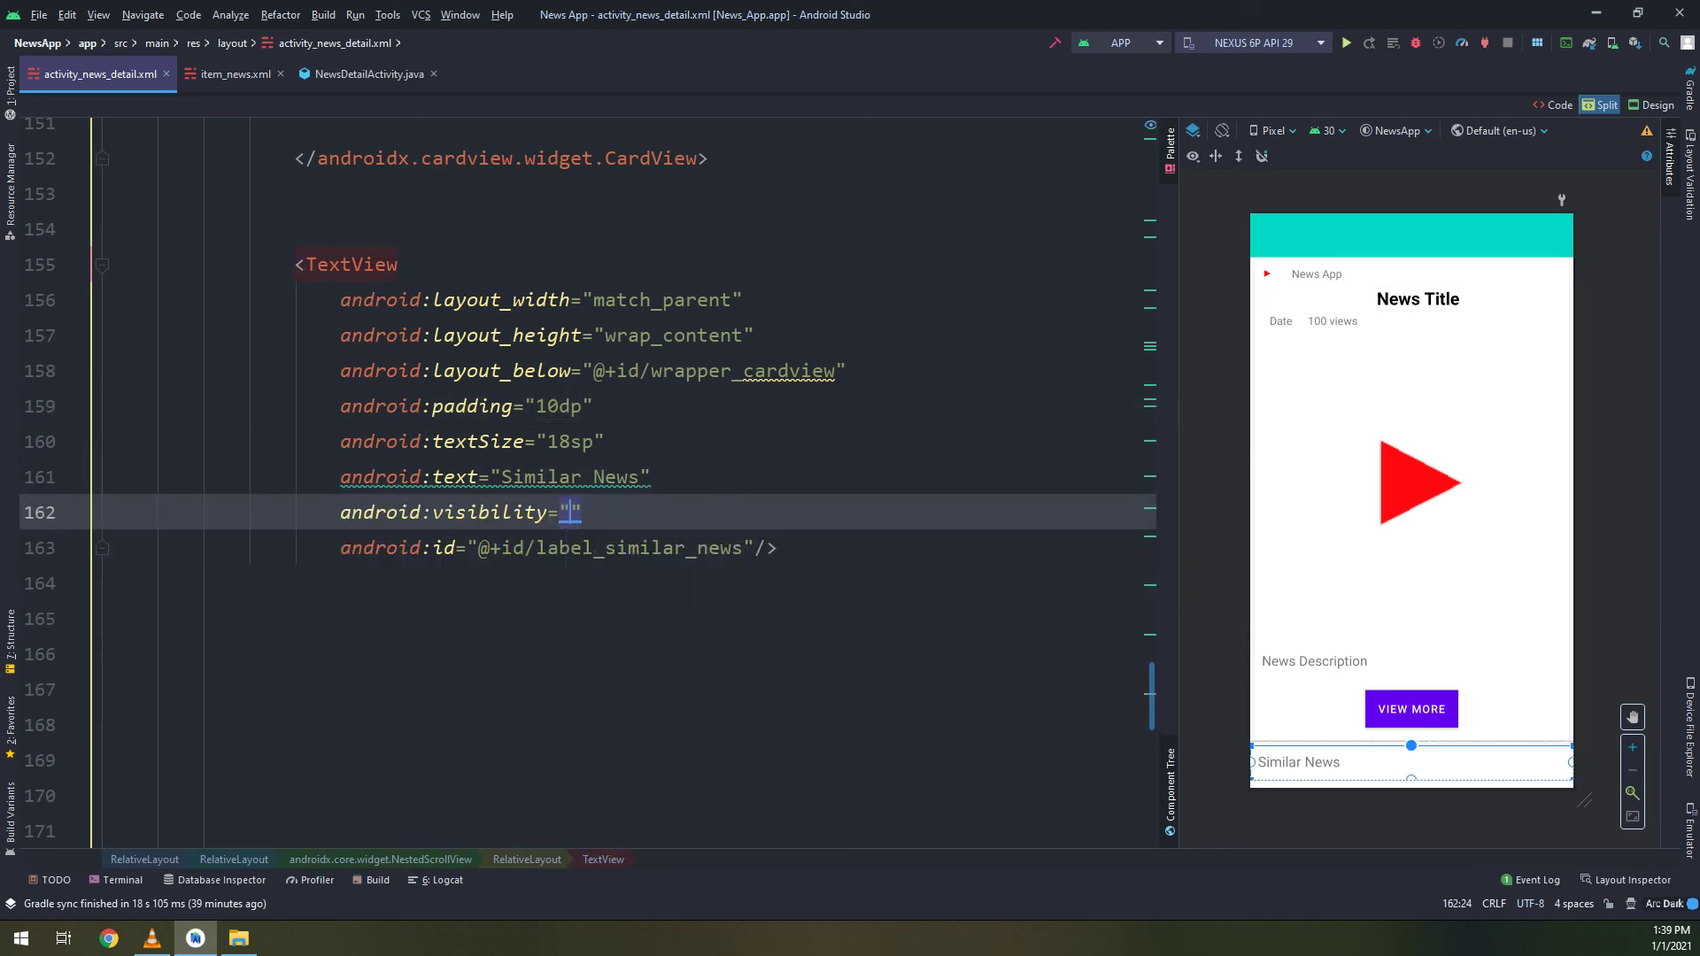
type("go")
key("Return")
Move past the label's closing tag and open blank lines for the next element.
left_click(651, 477)
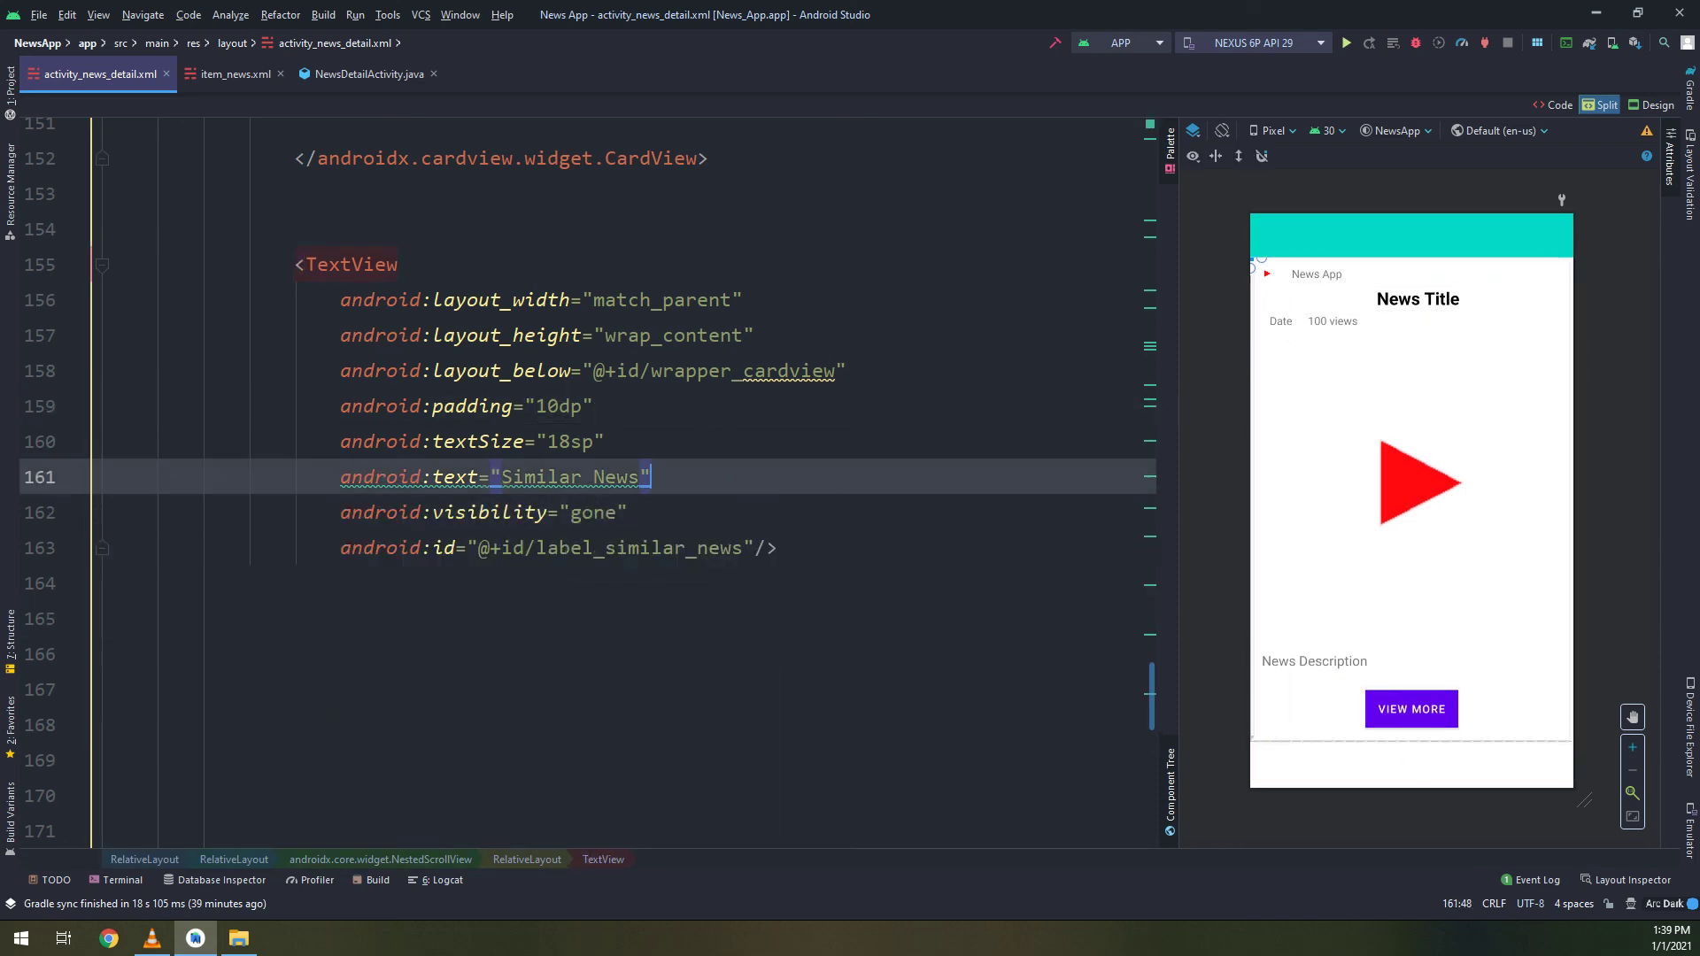
left_click(845, 536)
key("Return")
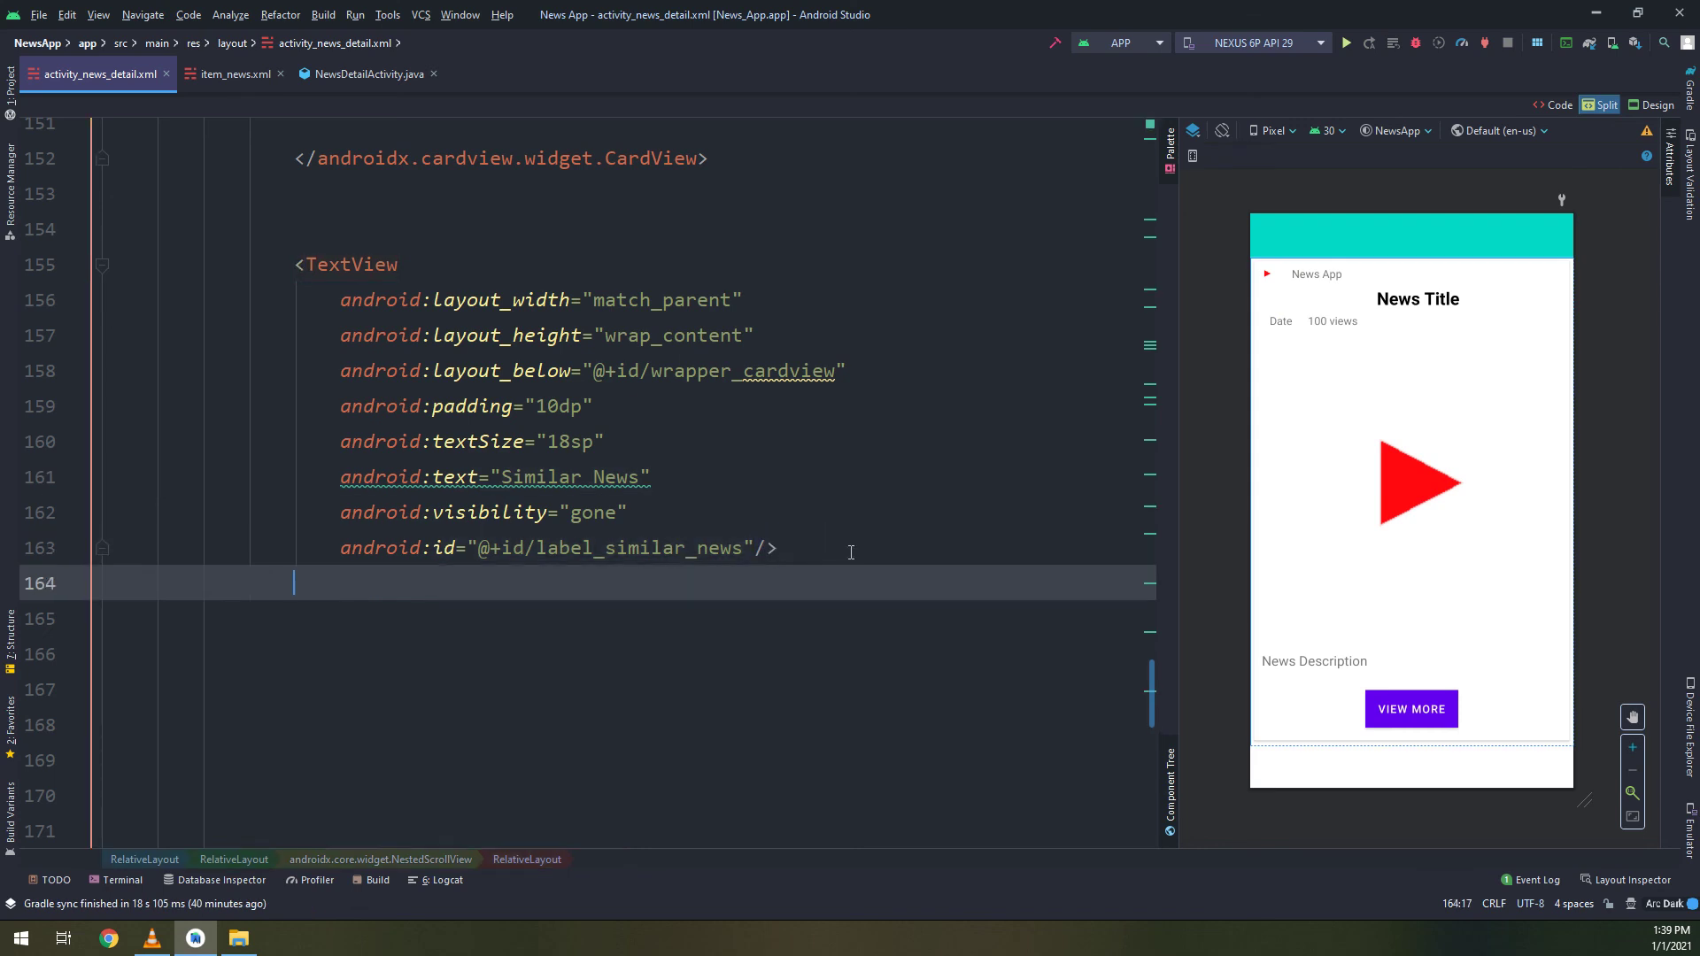
key("Return")
type("<recyc")
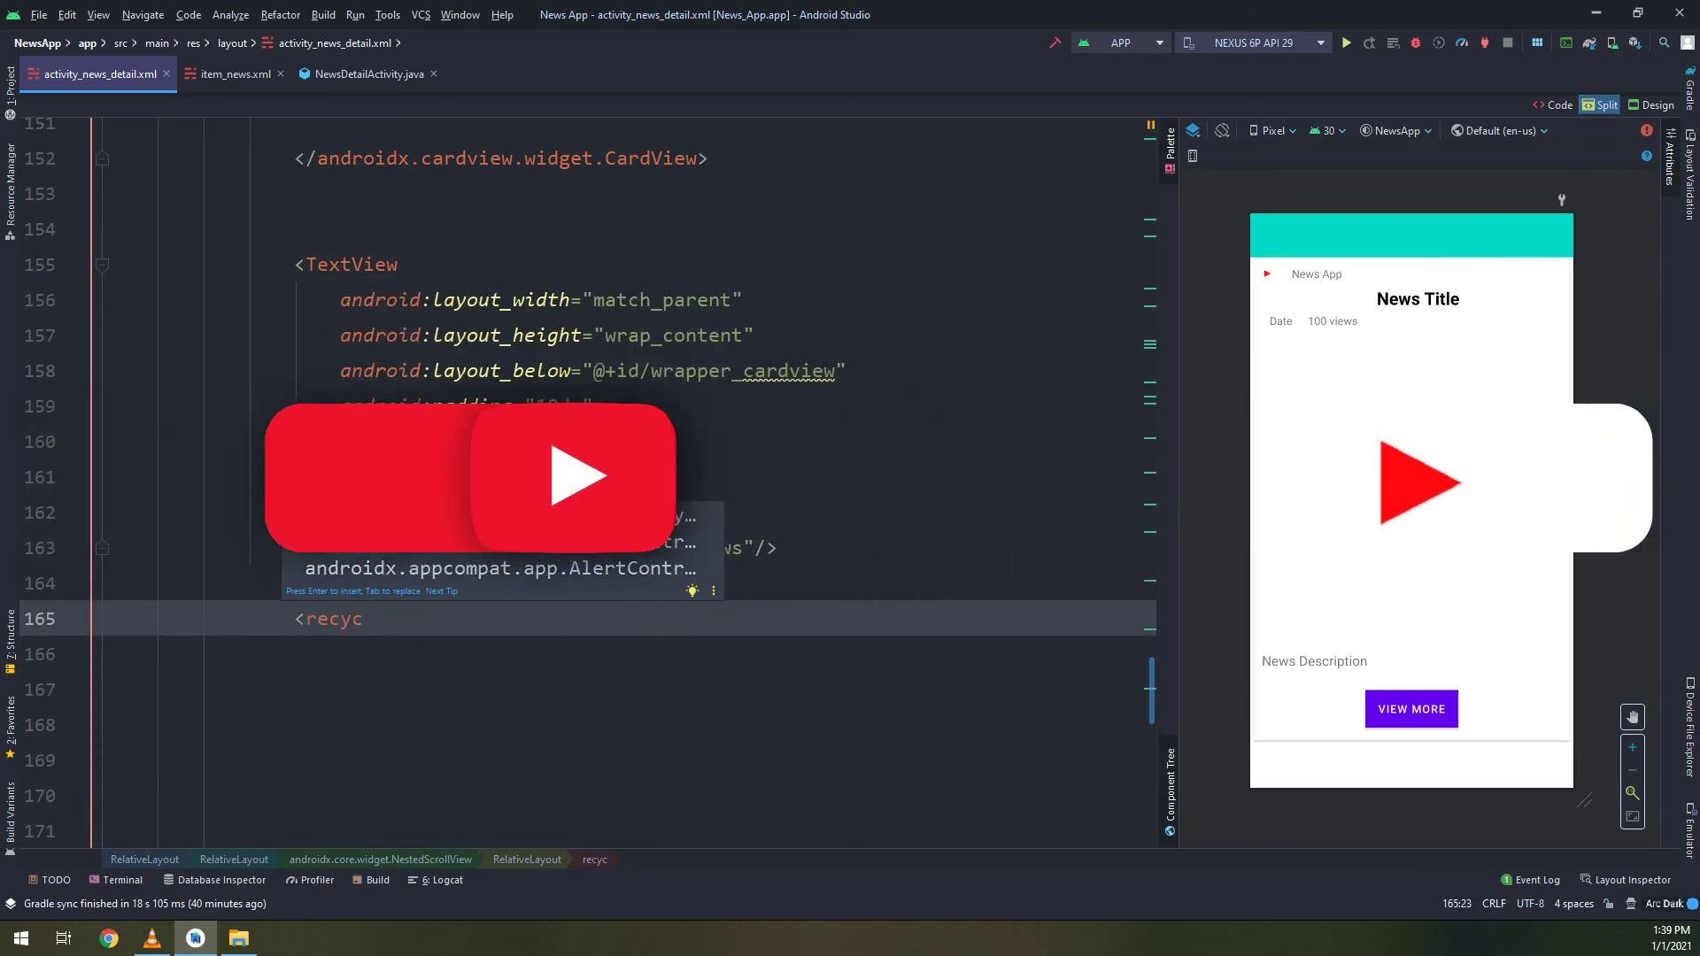
Insert a RecyclerView with match_parent width, wrap_content height and id @+id/news_recy.
key("Return")
type("m")
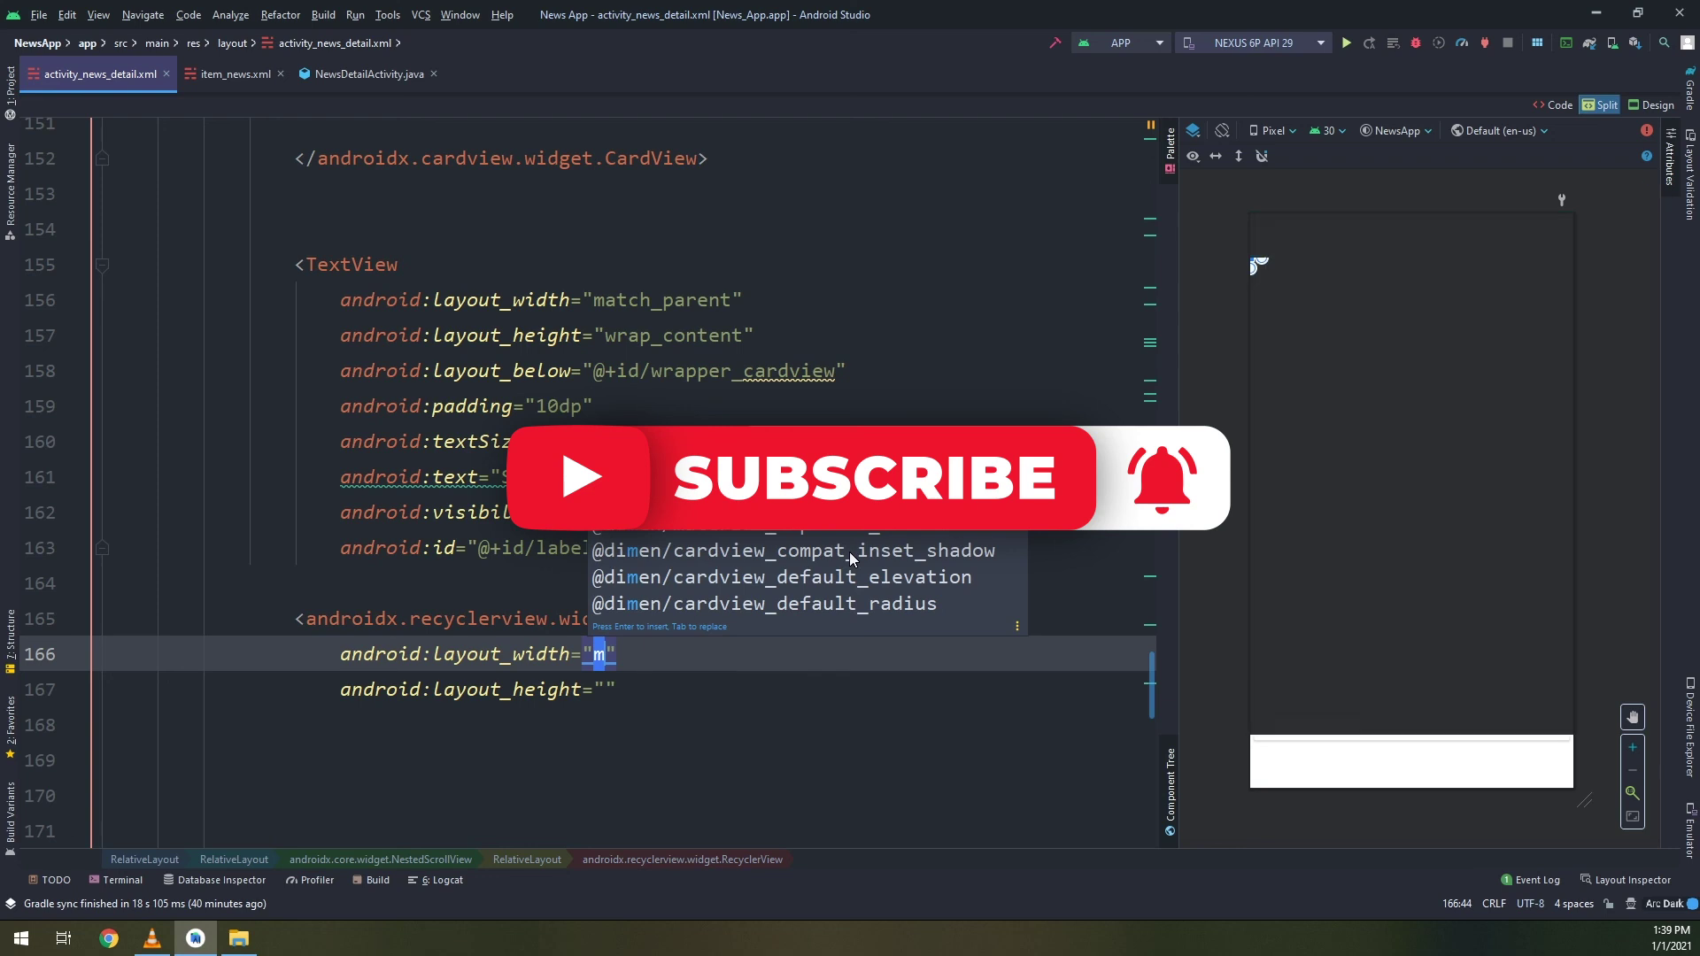
key("Return")
type("wrp")
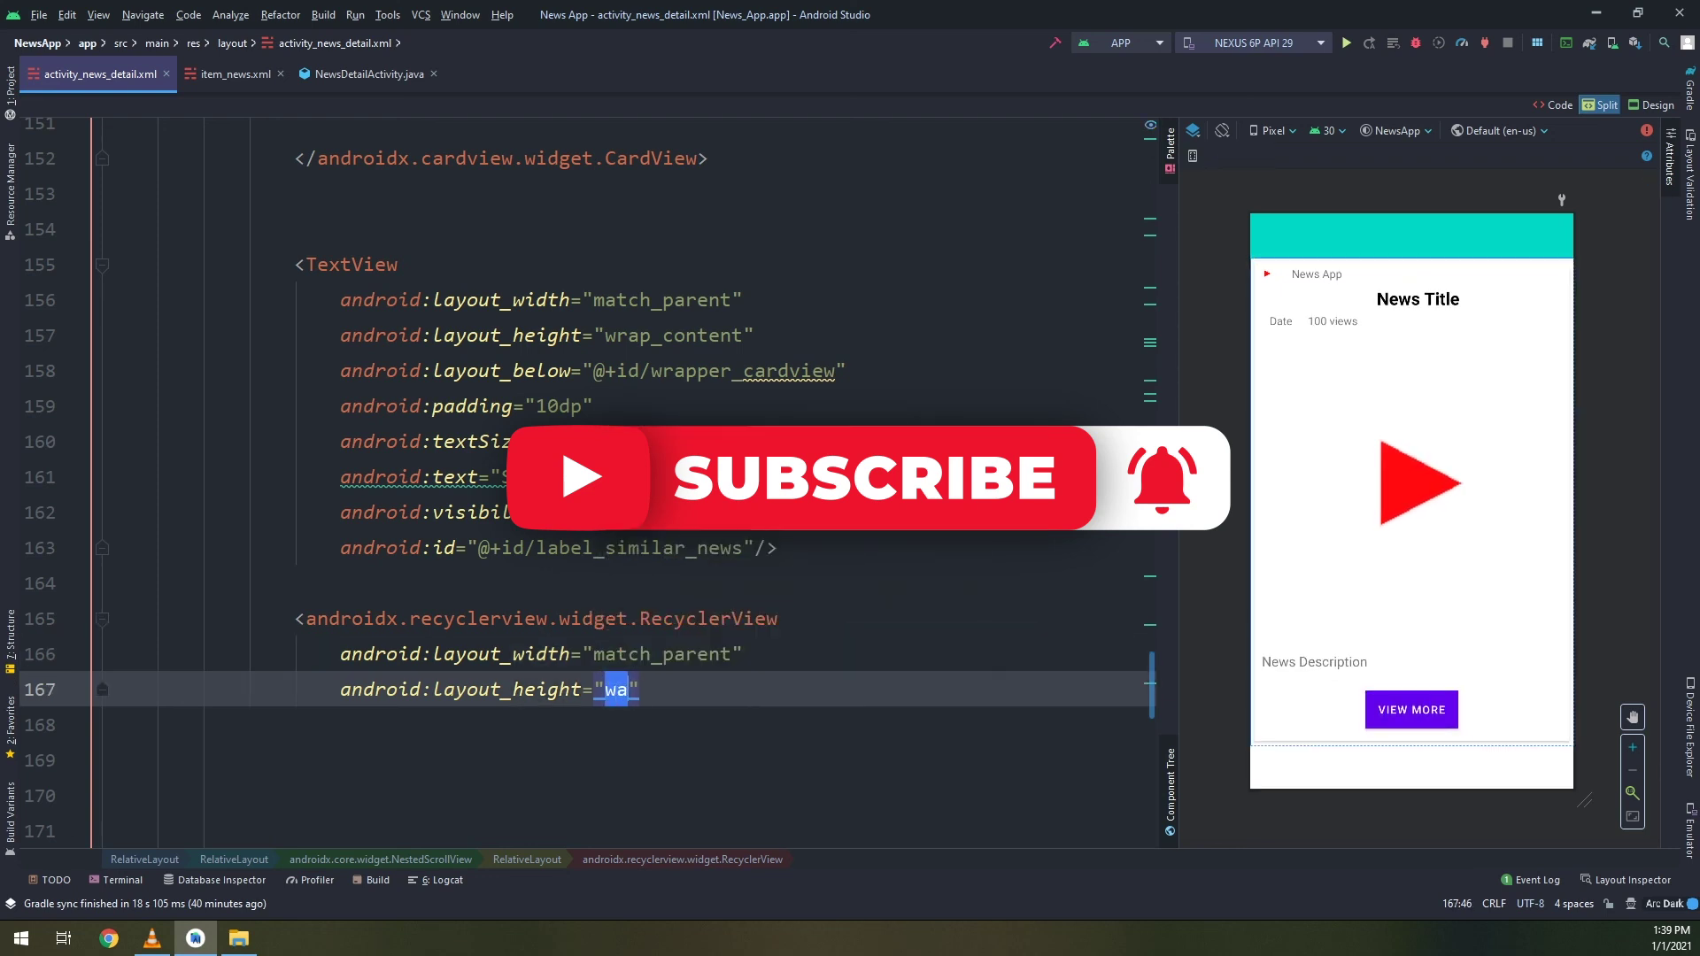
key("Return")
key("Return")
type("id")
key("Return")
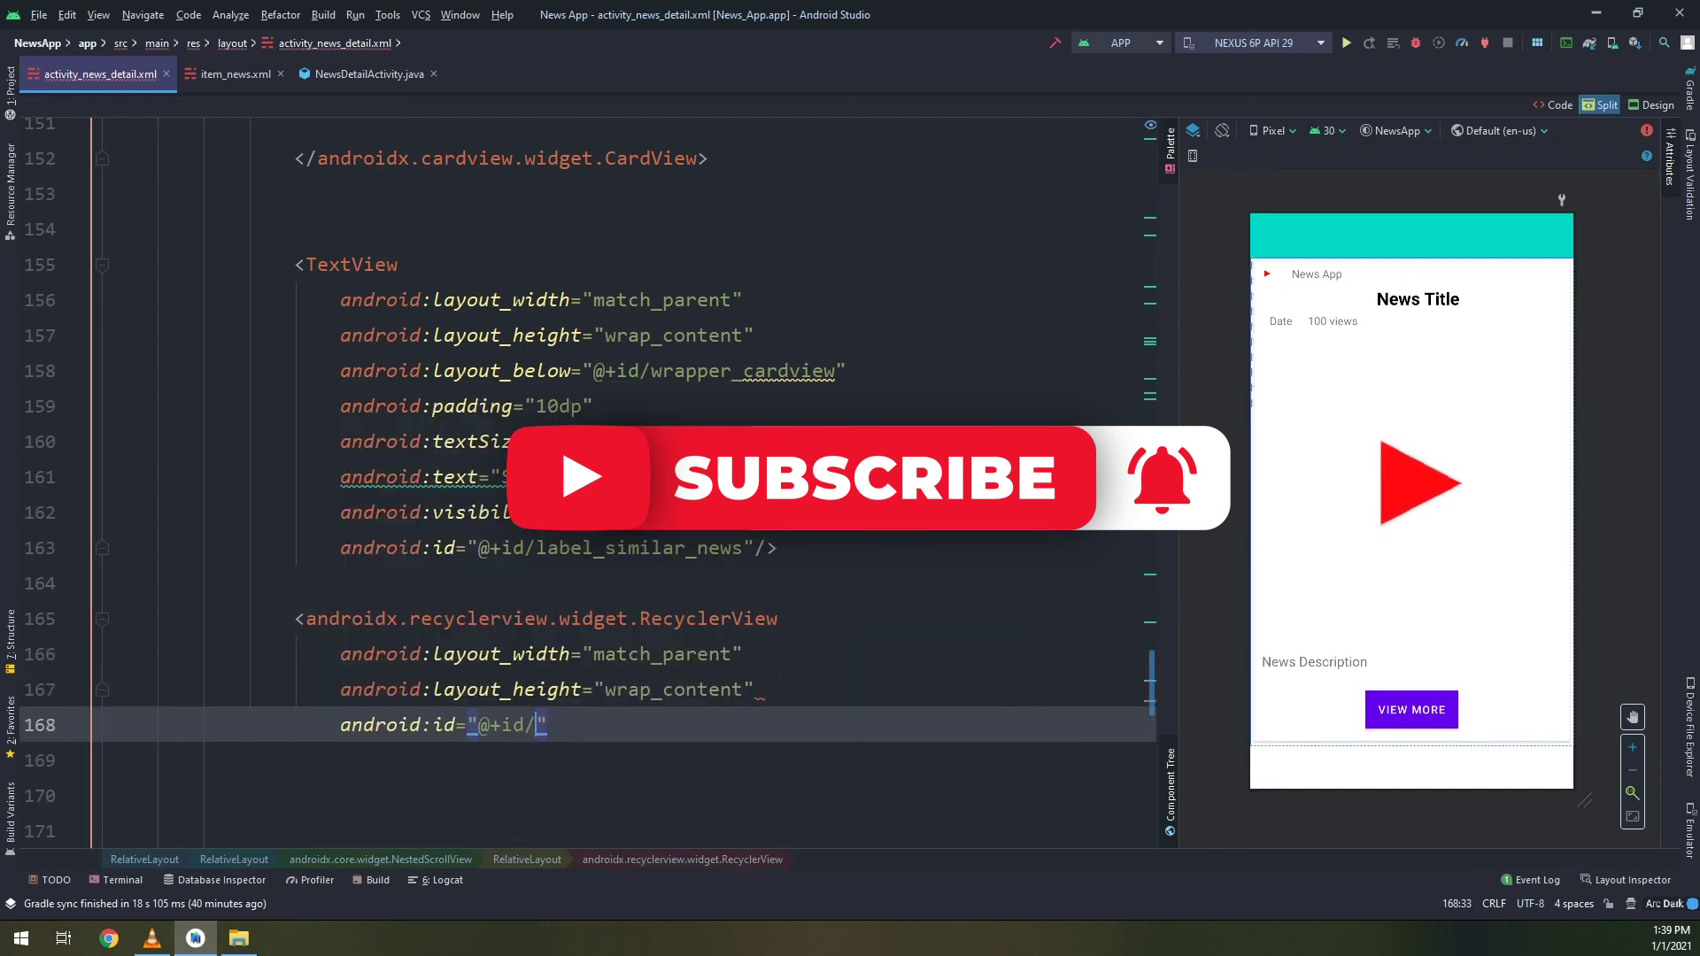
type("news_recy")
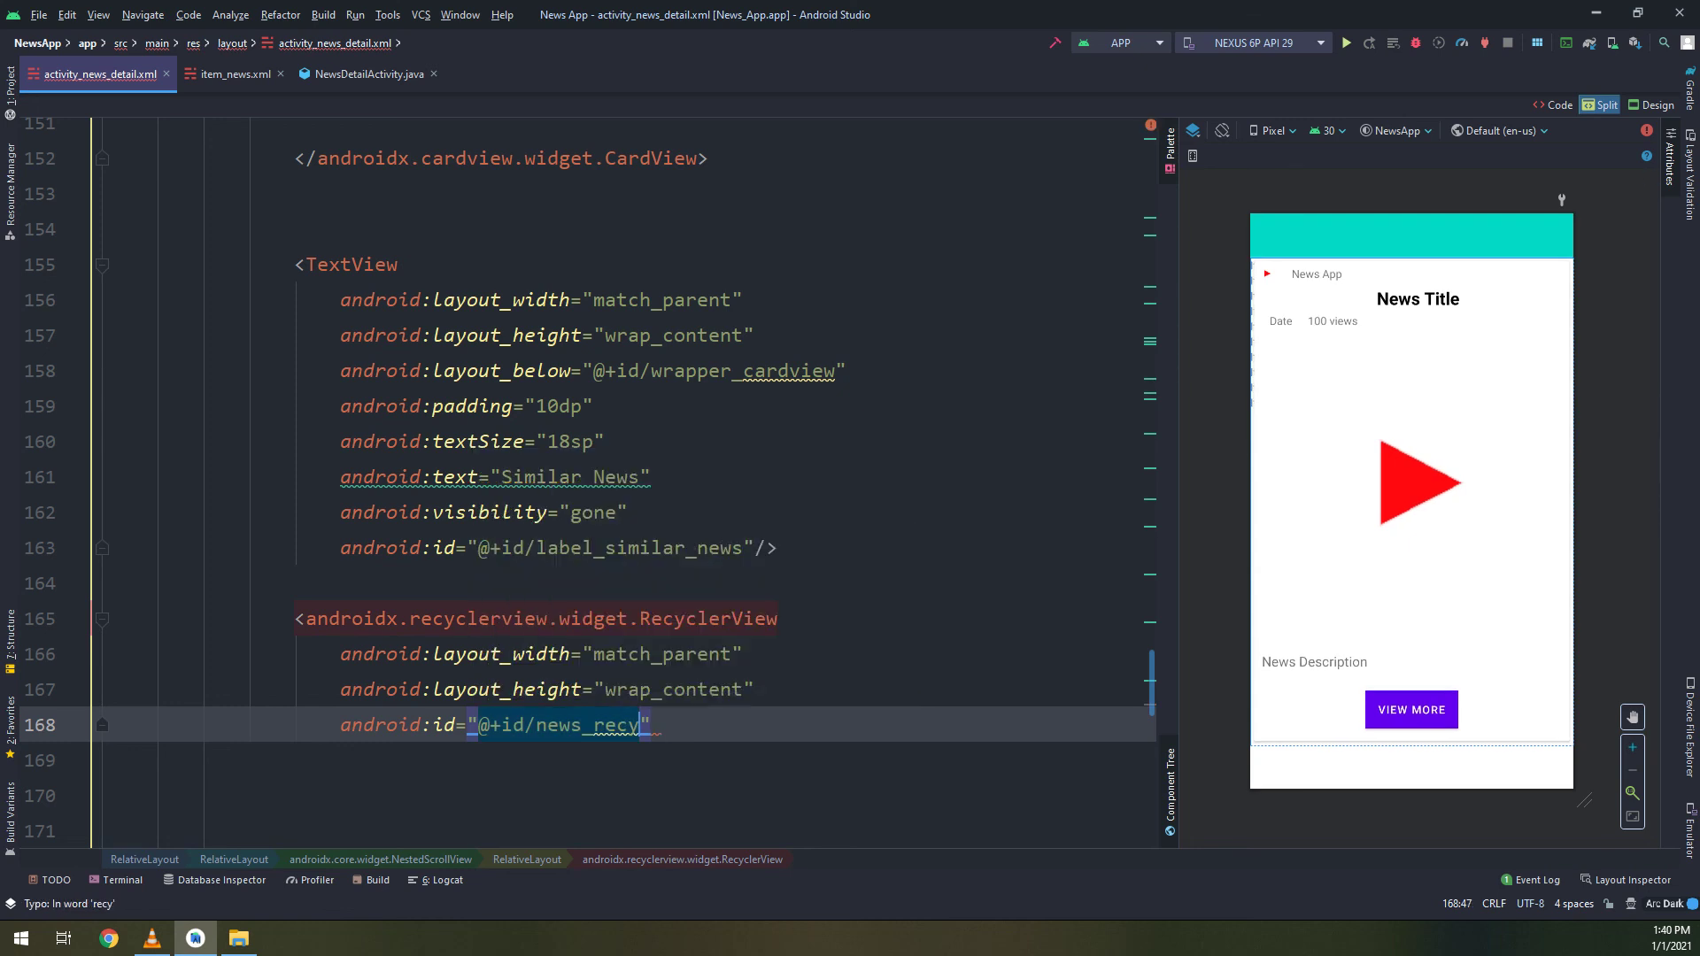
key("Return")
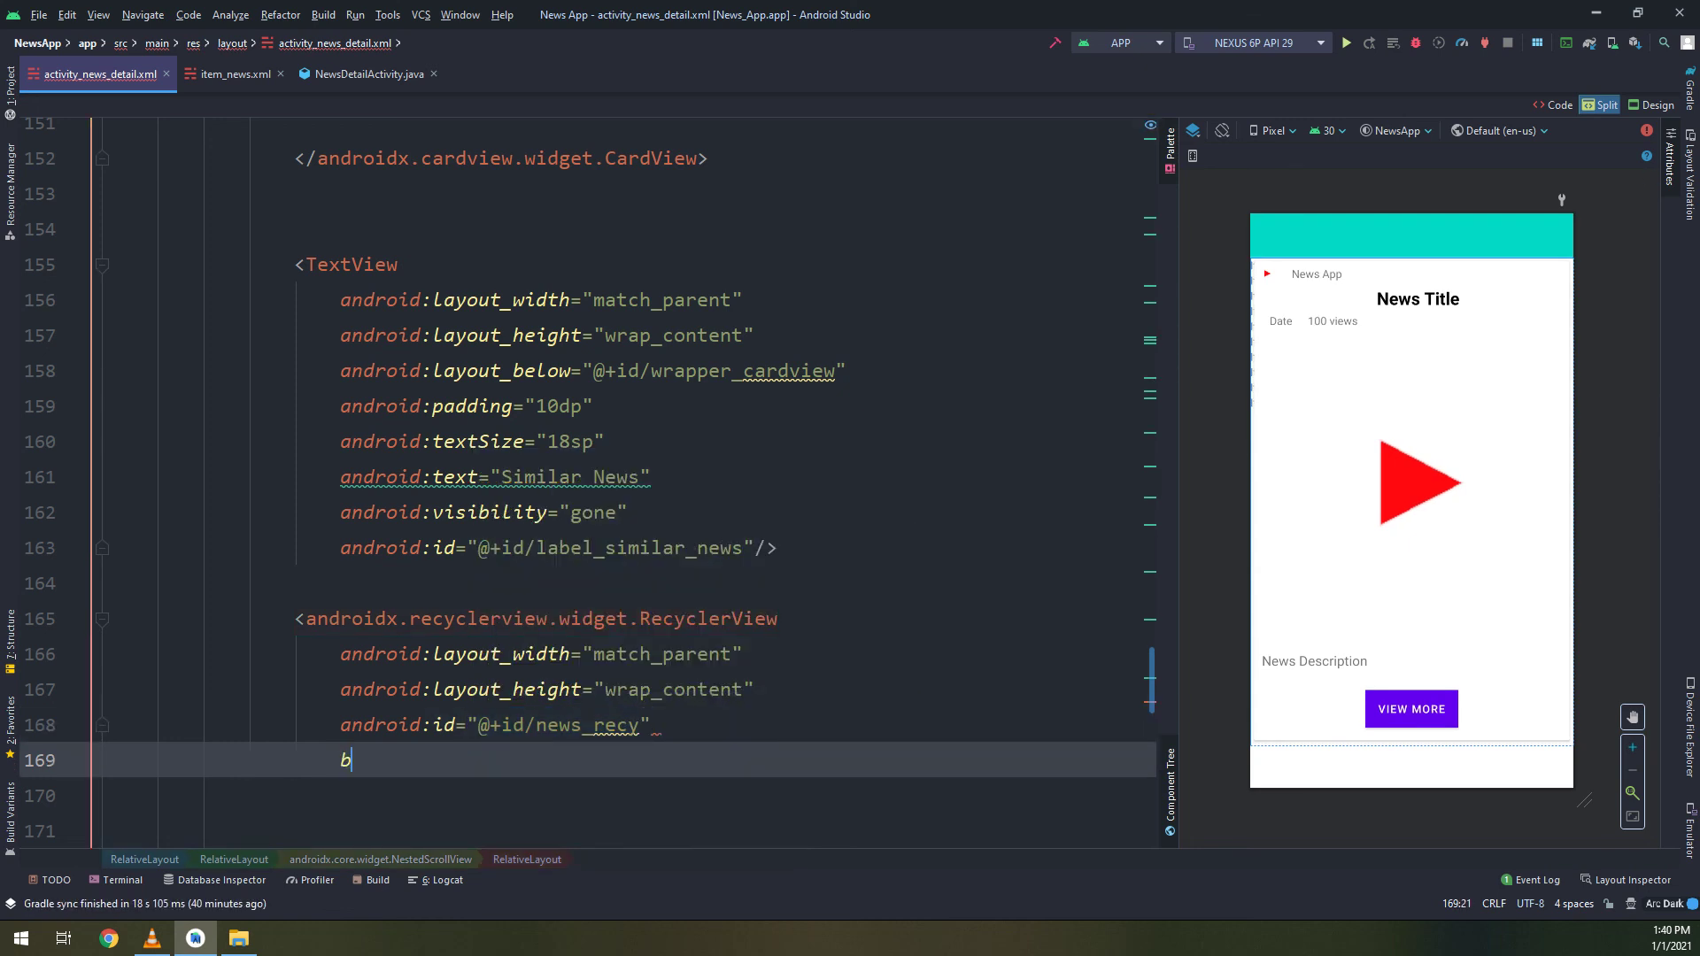
type("el")
key("Return")
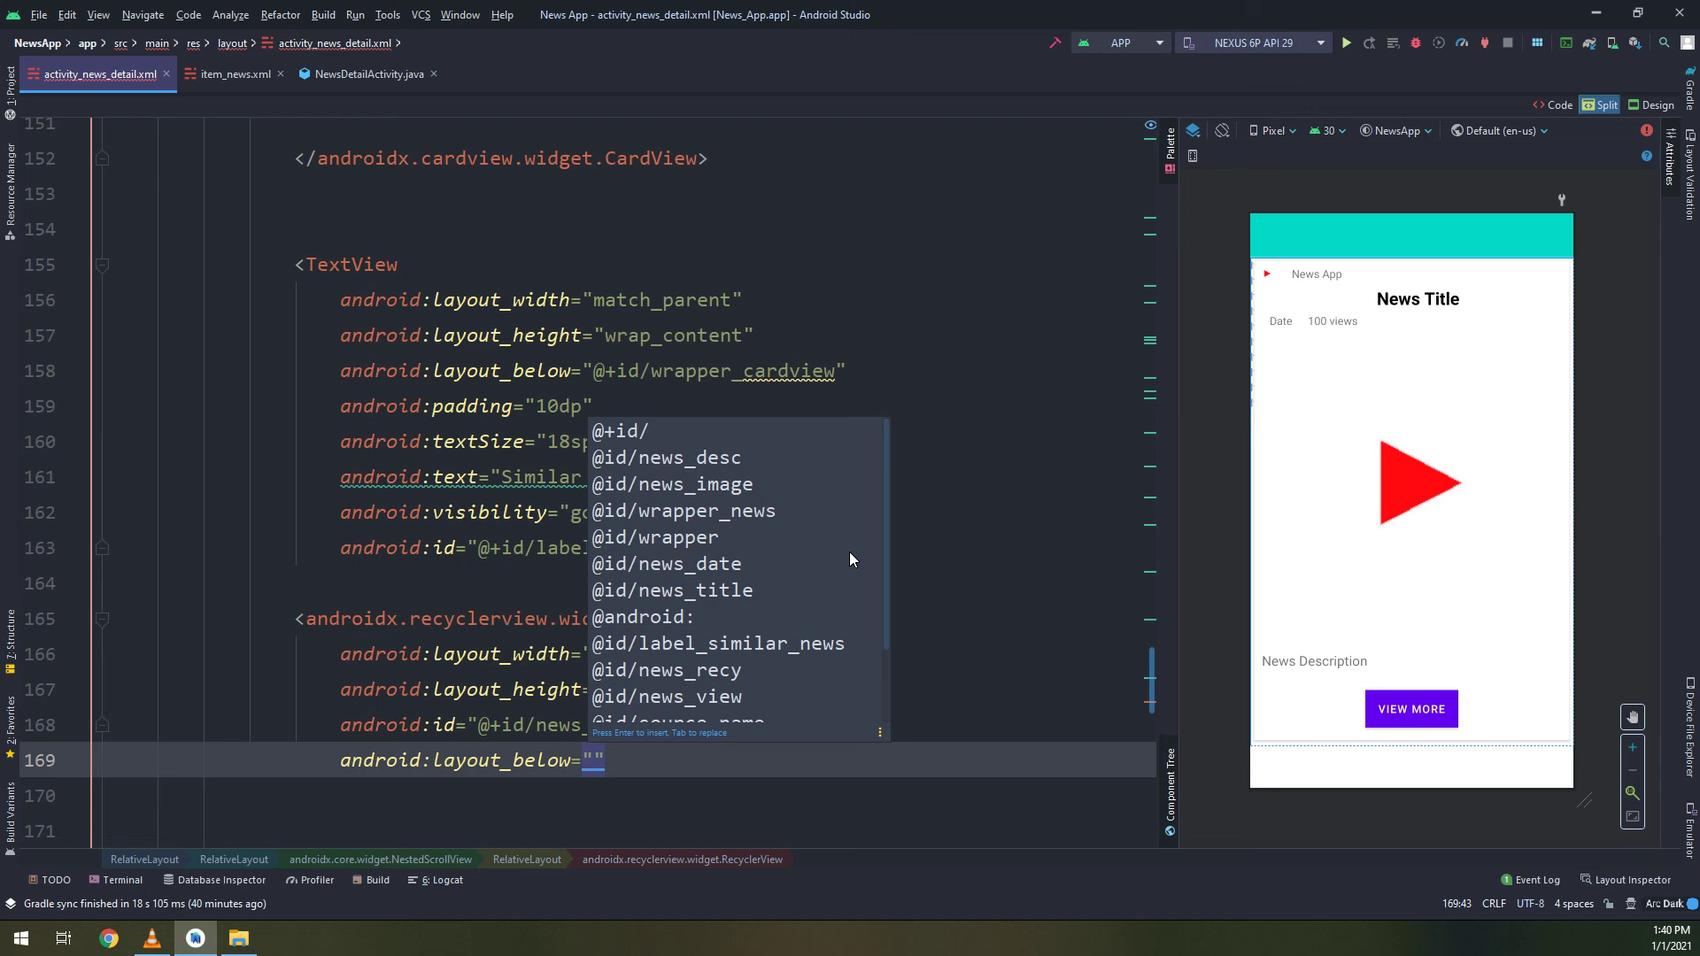
key("Down")
key("Return")
type("la")
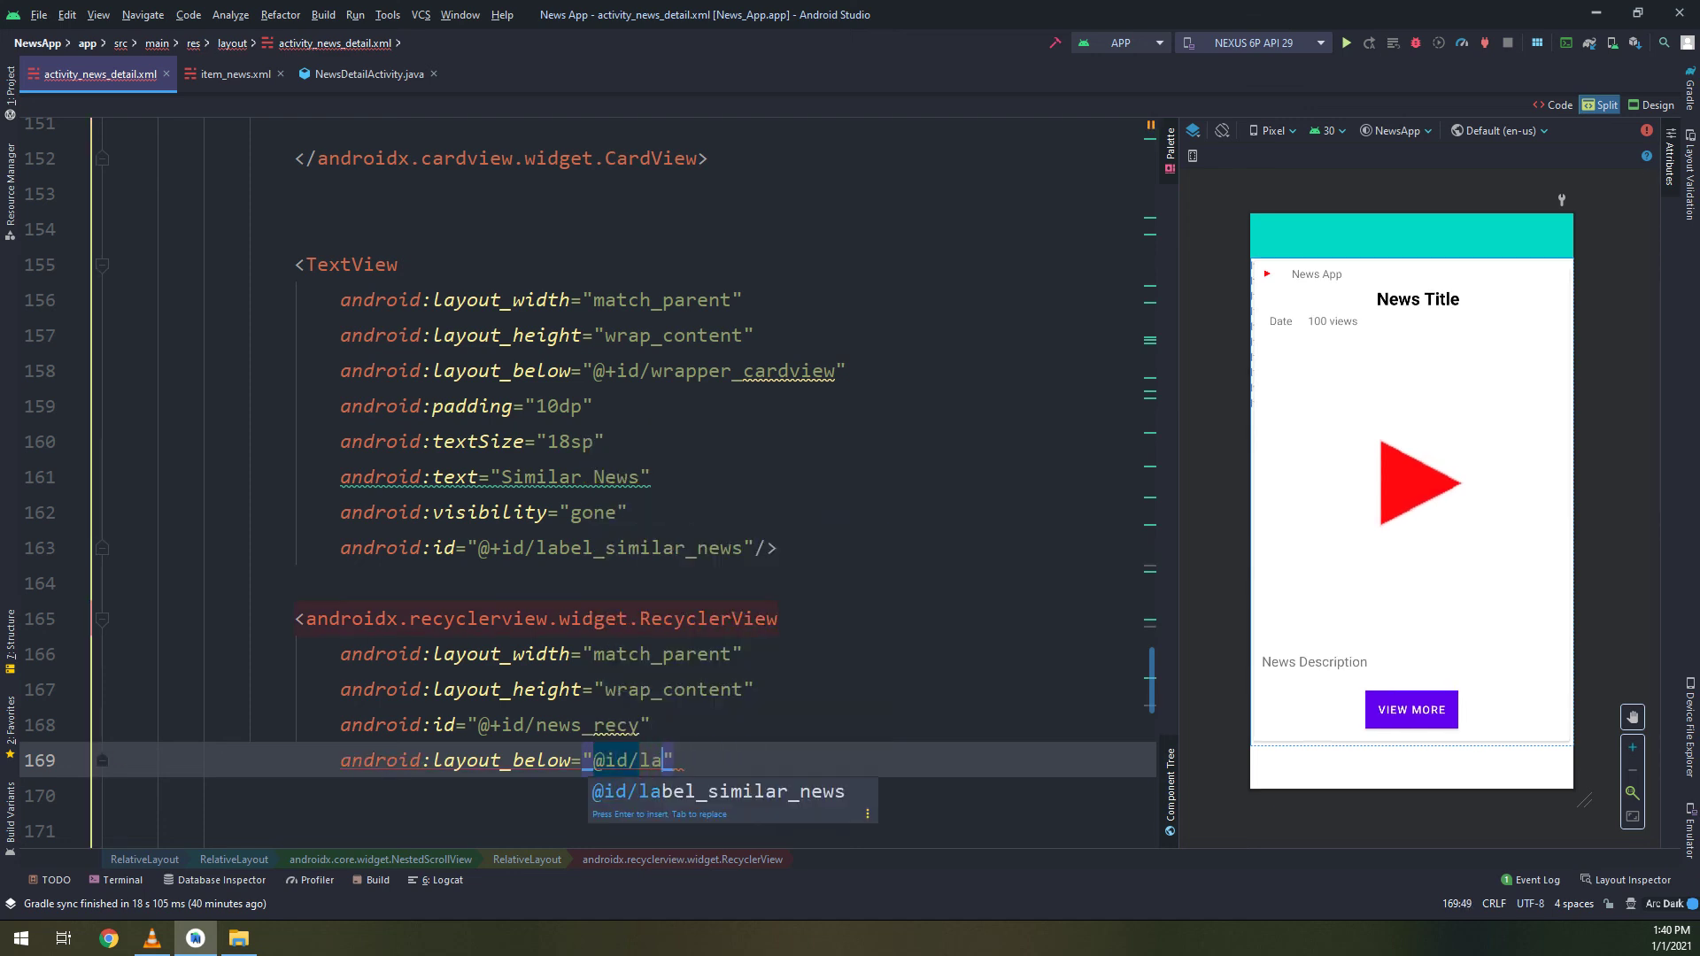
key("Return")
key("Return")
key("BackSpace")
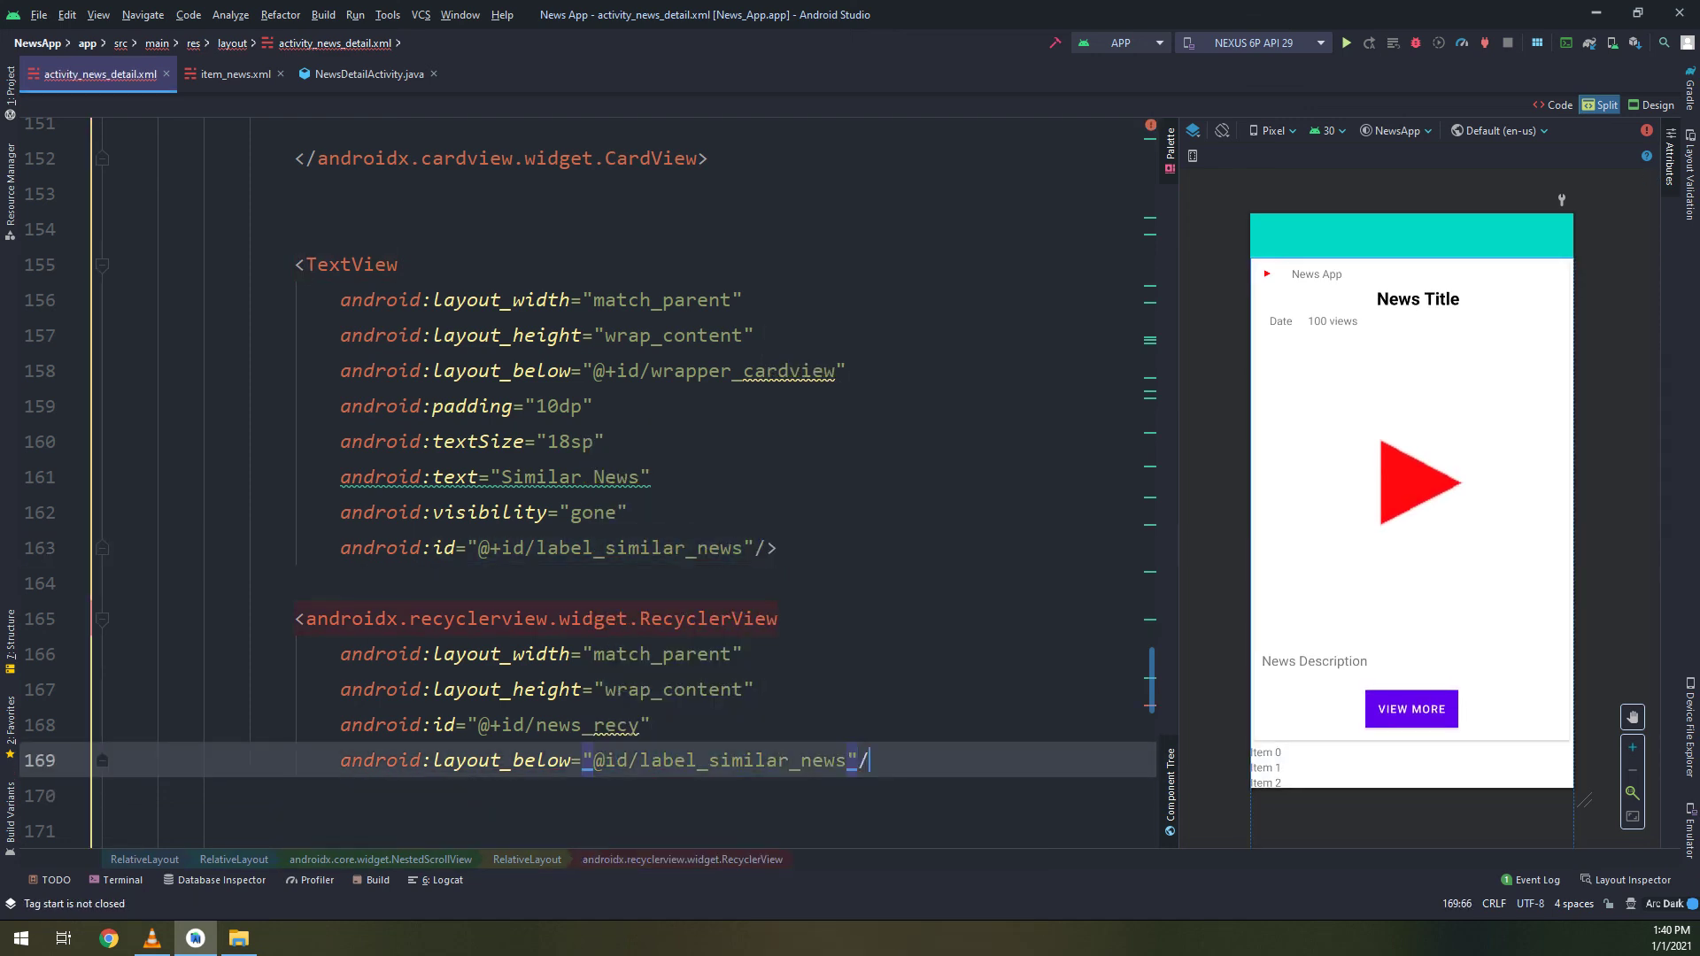
right_click(872, 759)
key("Escape")
type(">")
key("Return")
key("Return")
key("Return")
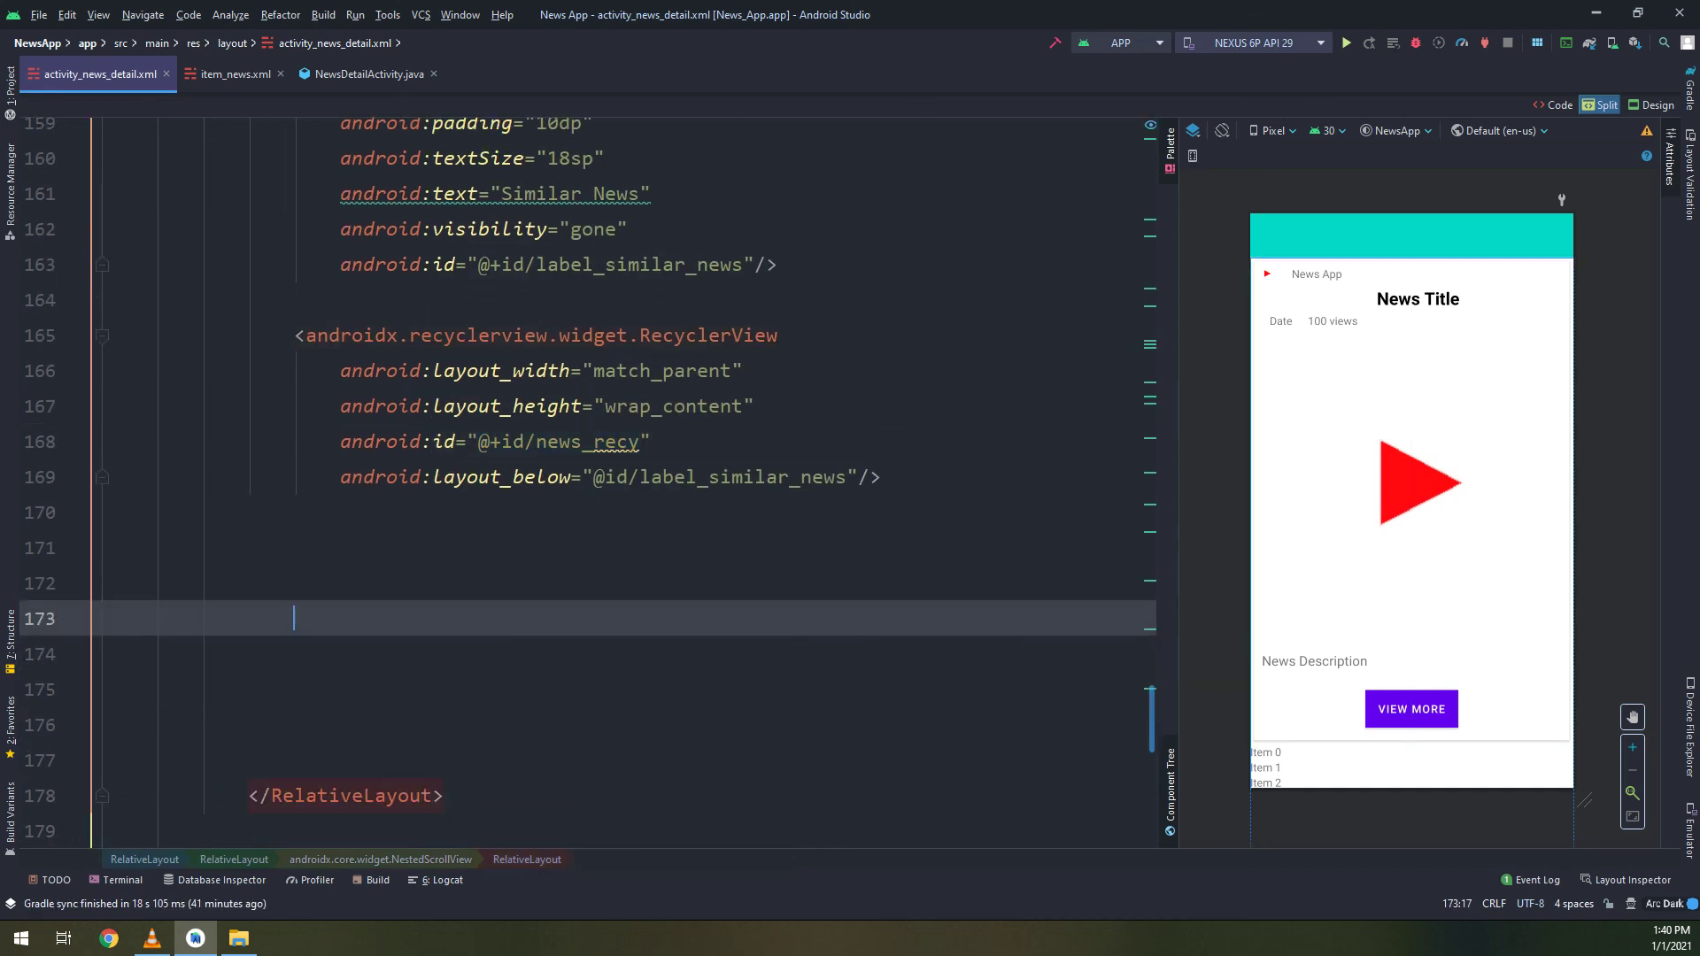
Delete the empty lines directly below the news_recy RecyclerView.
key("Delete")
key("Delete")
key("Delete")
key("BackSpace")
key("BackSpace")
key("BackSpace")
scroll(381, 680, "down", 2)
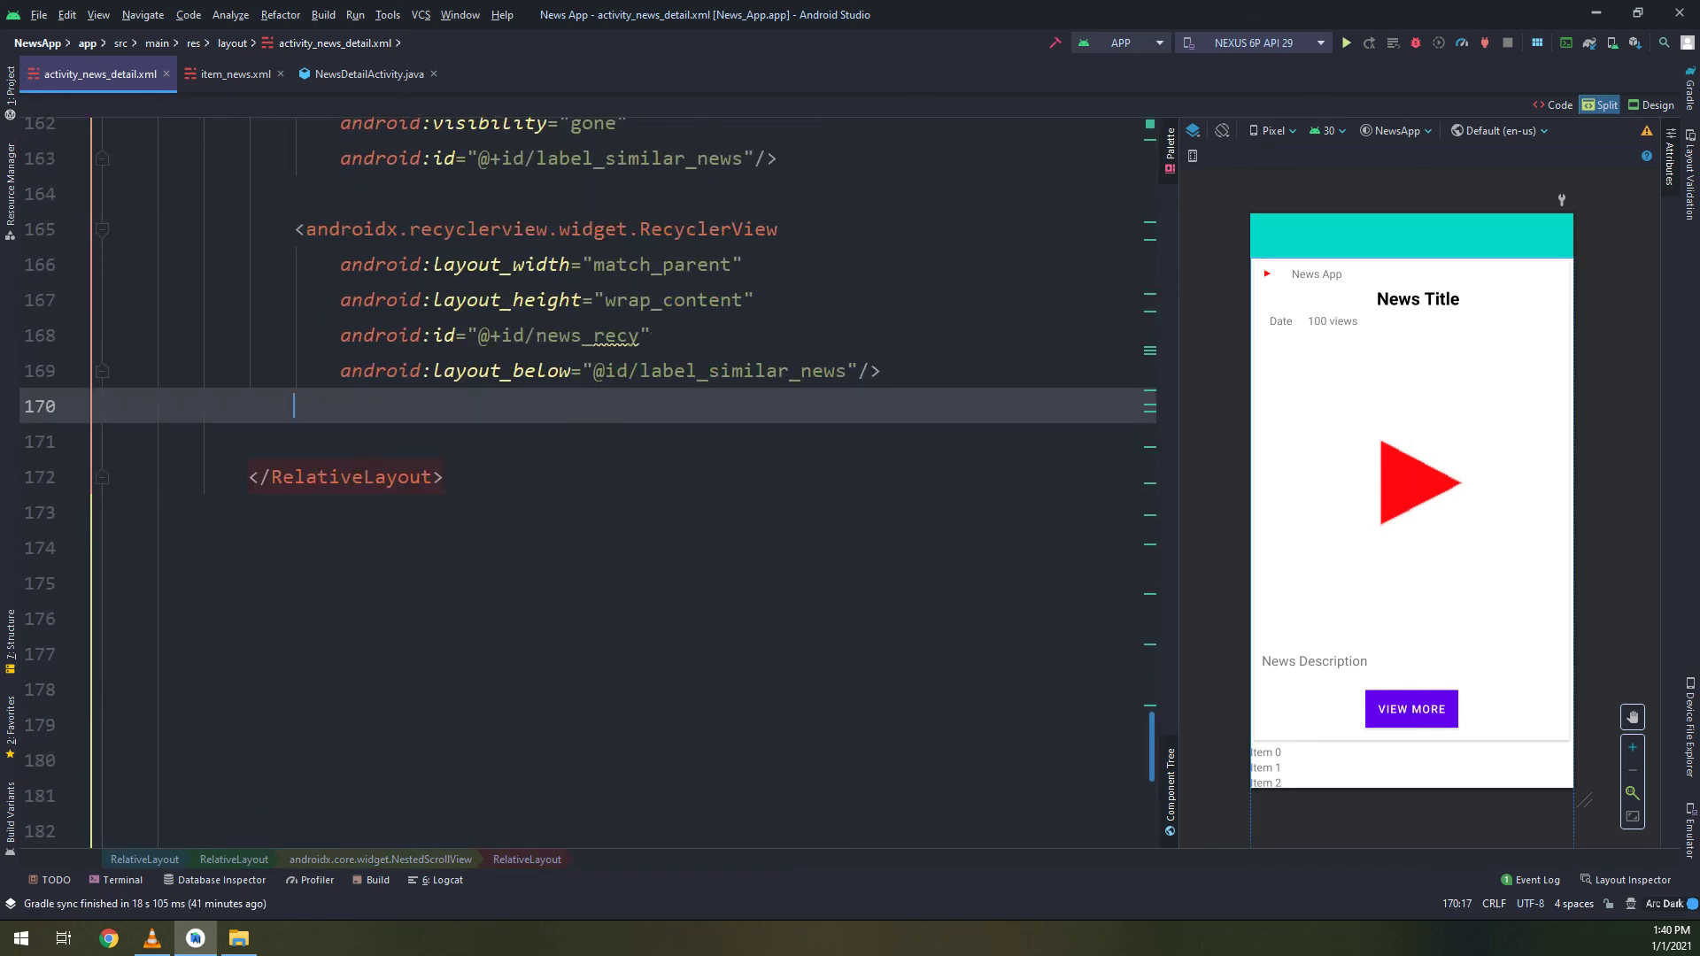
Remove blank lines around the closing </NestedScrollView> tag and zoom the editor out.
key("Down")
key("Down")
key("Down")
scroll(464, 532, "down", 2)
key("Down")
key("Down")
key("Down")
key("BackSpace")
key("BackSpace")
key("BackSpace")
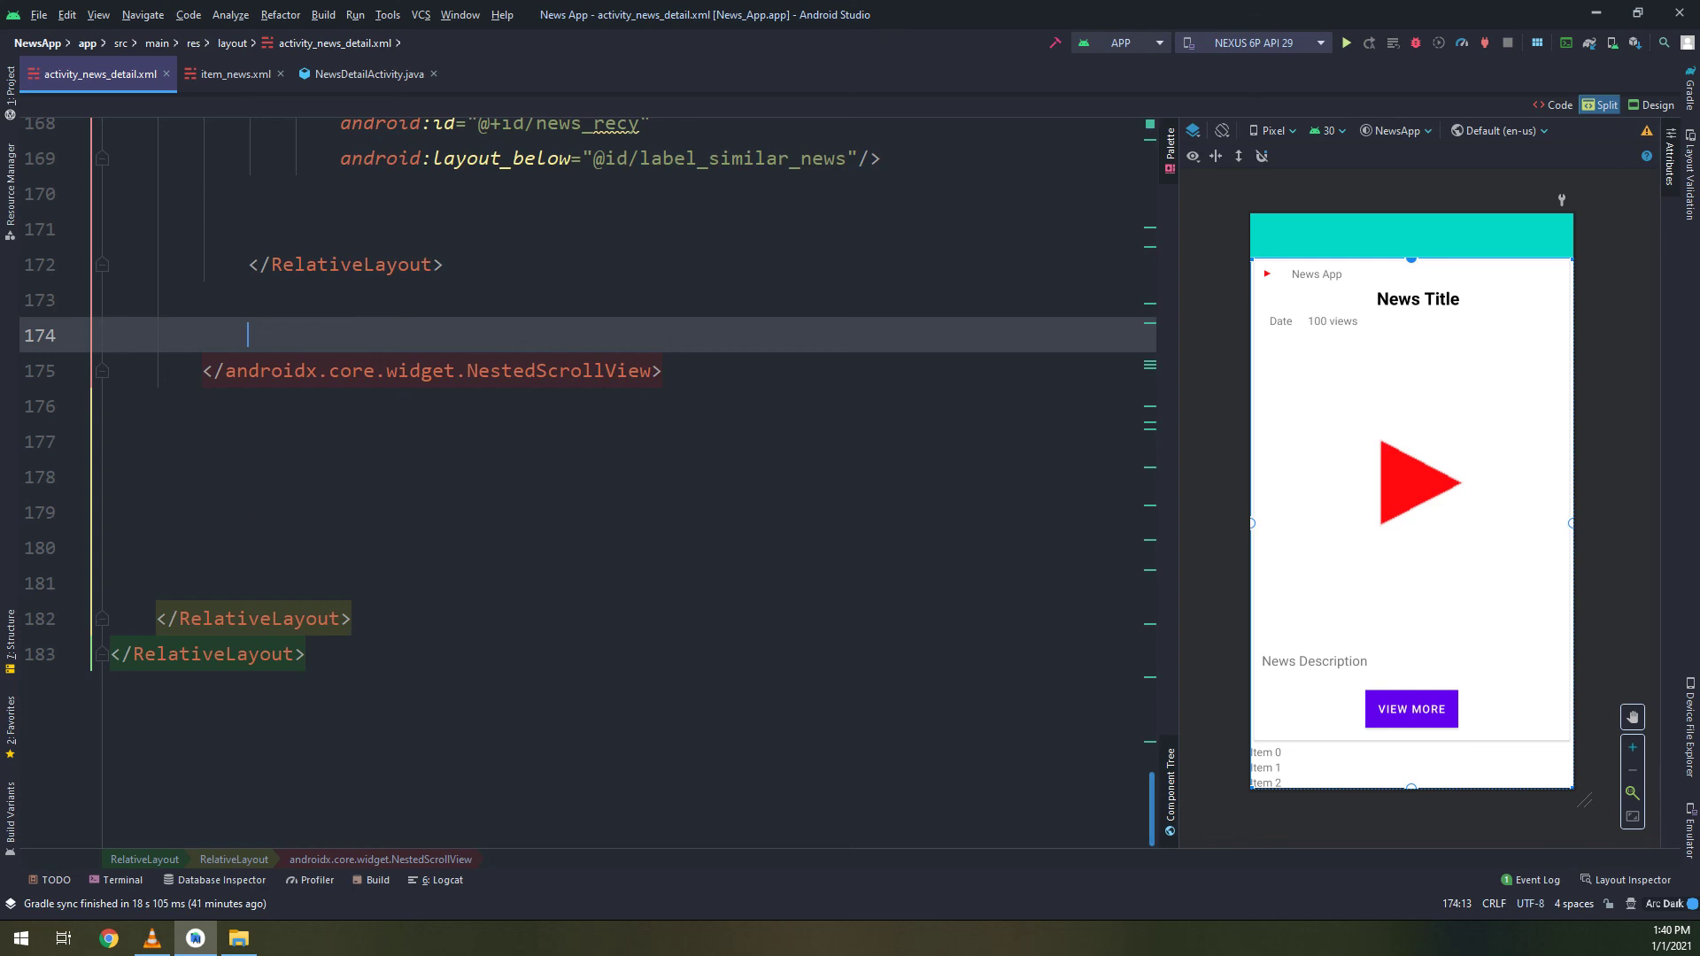
key("Down")
key("Down")
key("BackSpace")
key("BackSpace")
key("BackSpace")
key("Up")
key("Up")
key("Up")
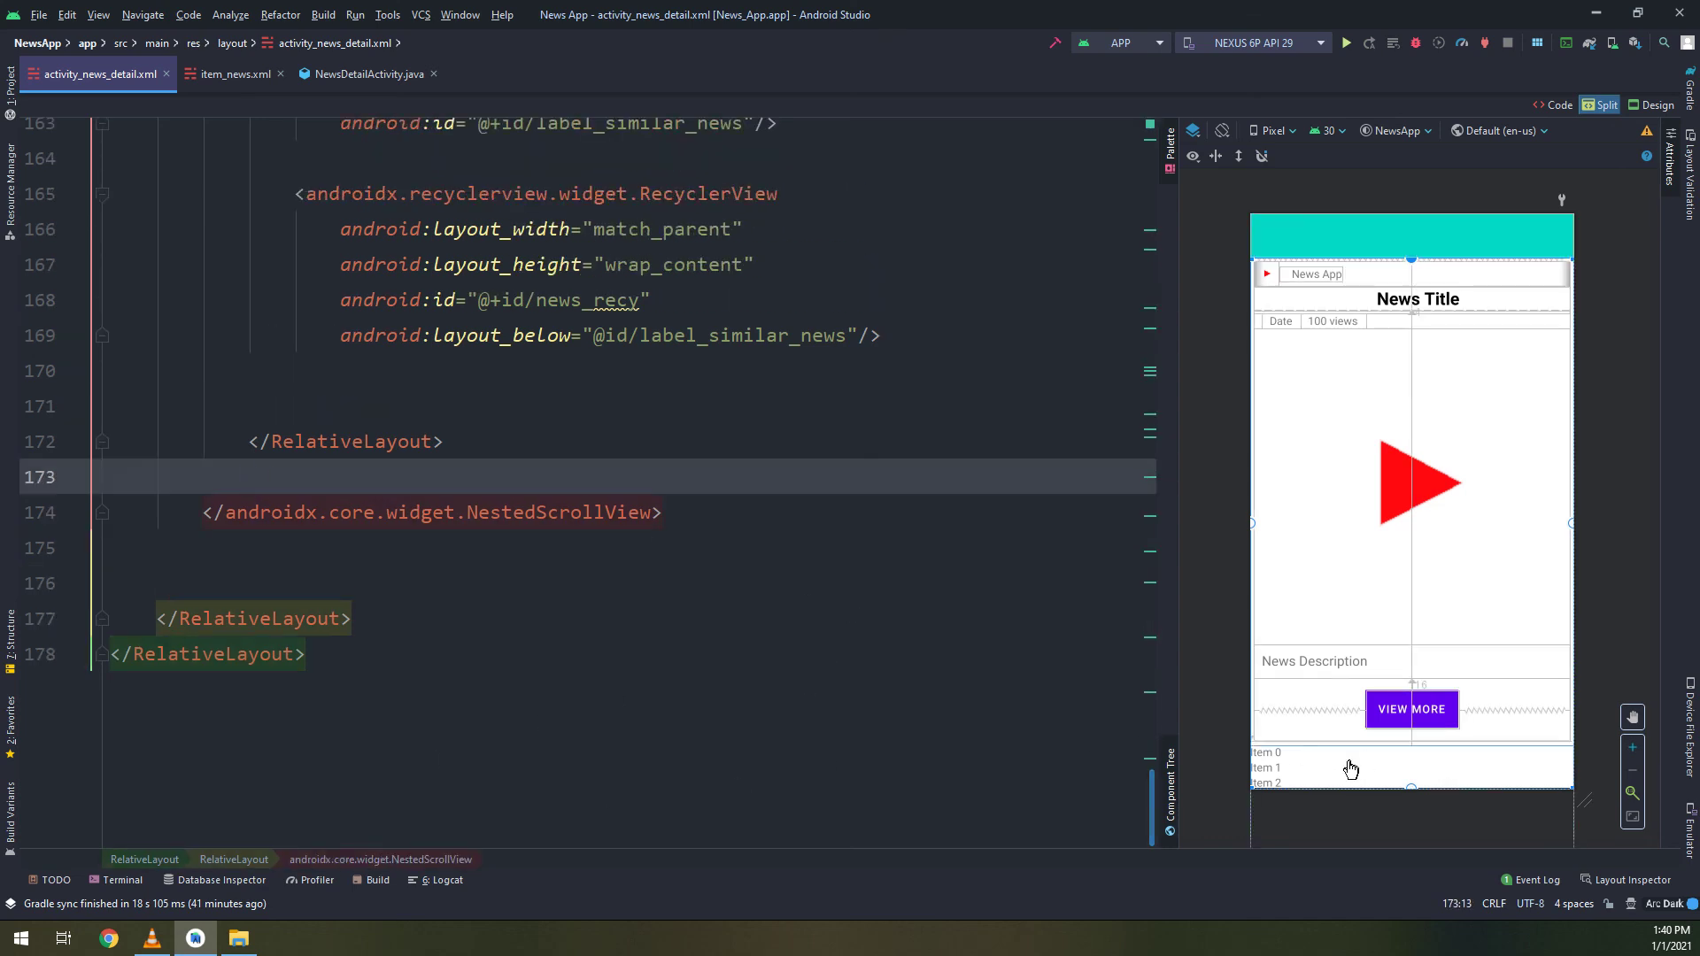
key("alt+Tab")
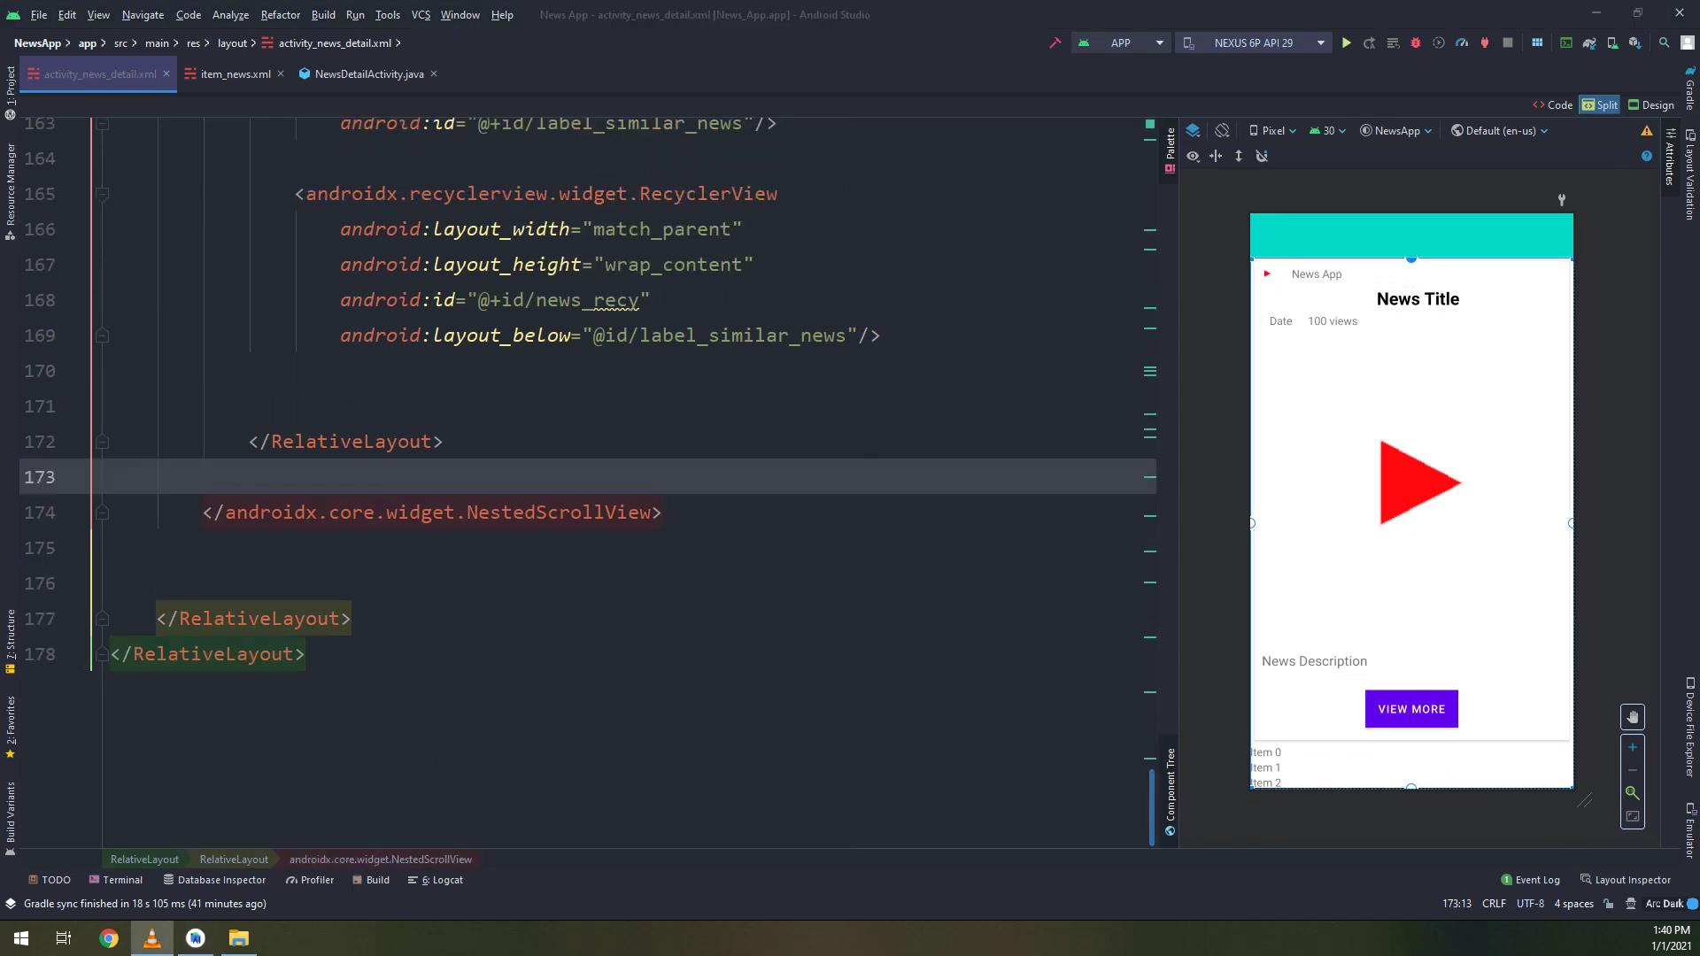
key("Down")
key("Down")
scroll(894, 386, "down", 3, "ctrl")
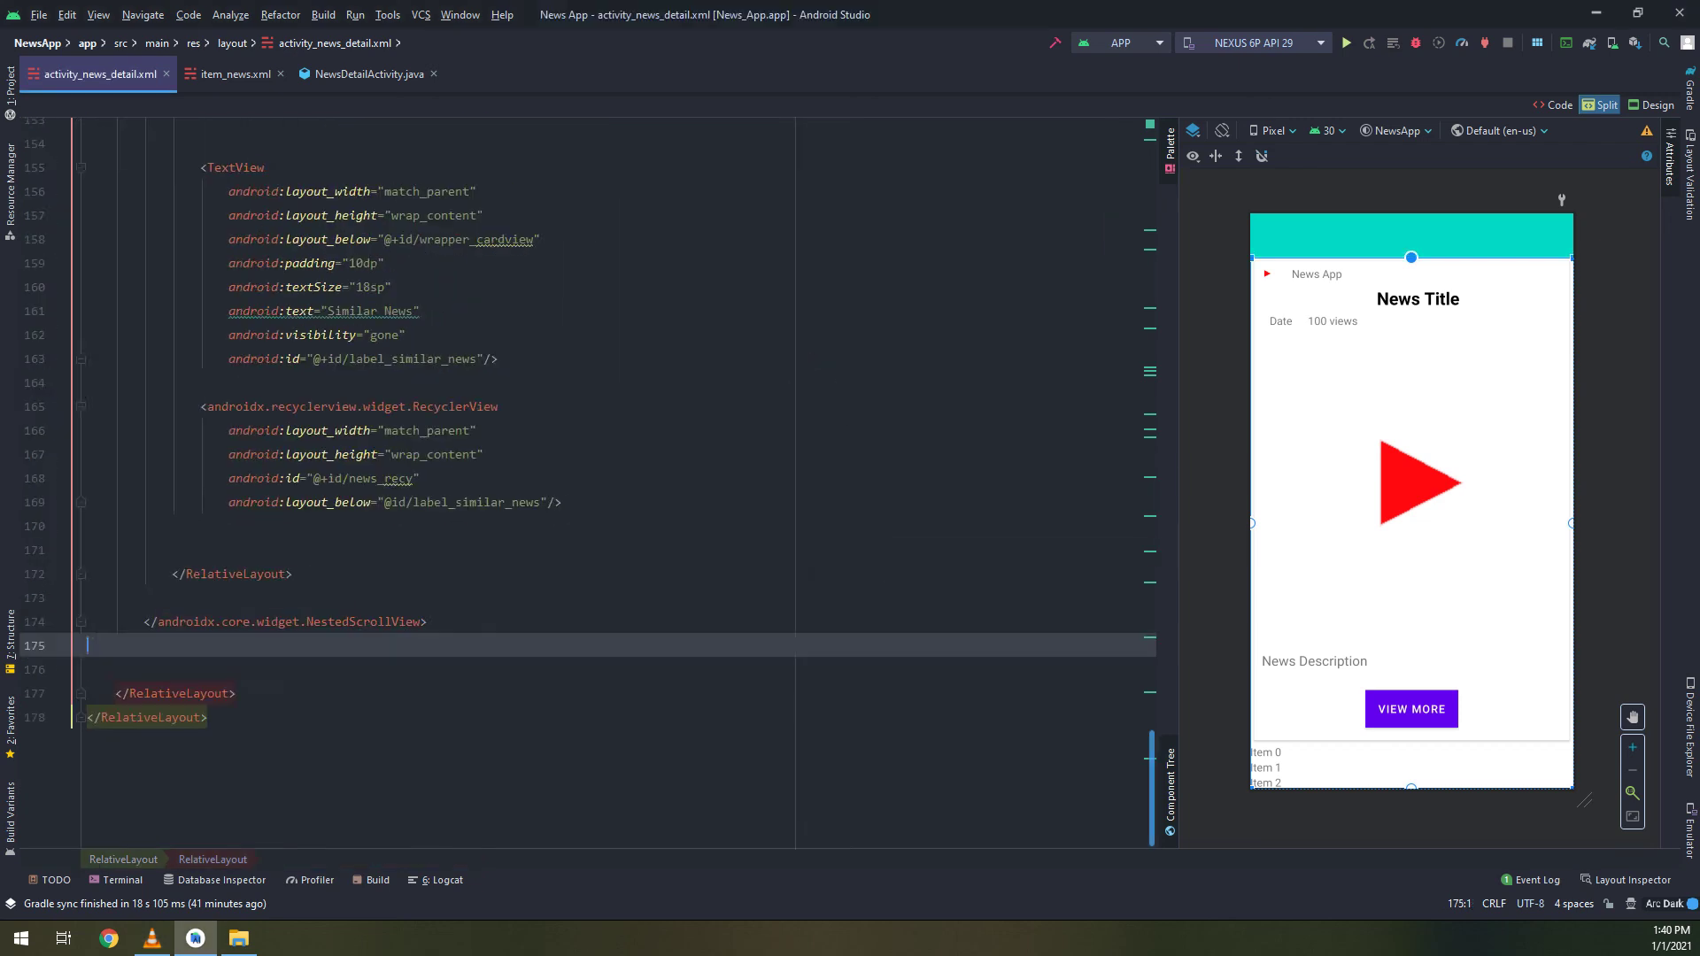
scroll(798, 425, "down", 3, "ctrl")
scroll(678, 502, "down", 2, "ctrl")
scroll(678, 502, "up", 5)
scroll(572, 486, "up", 5)
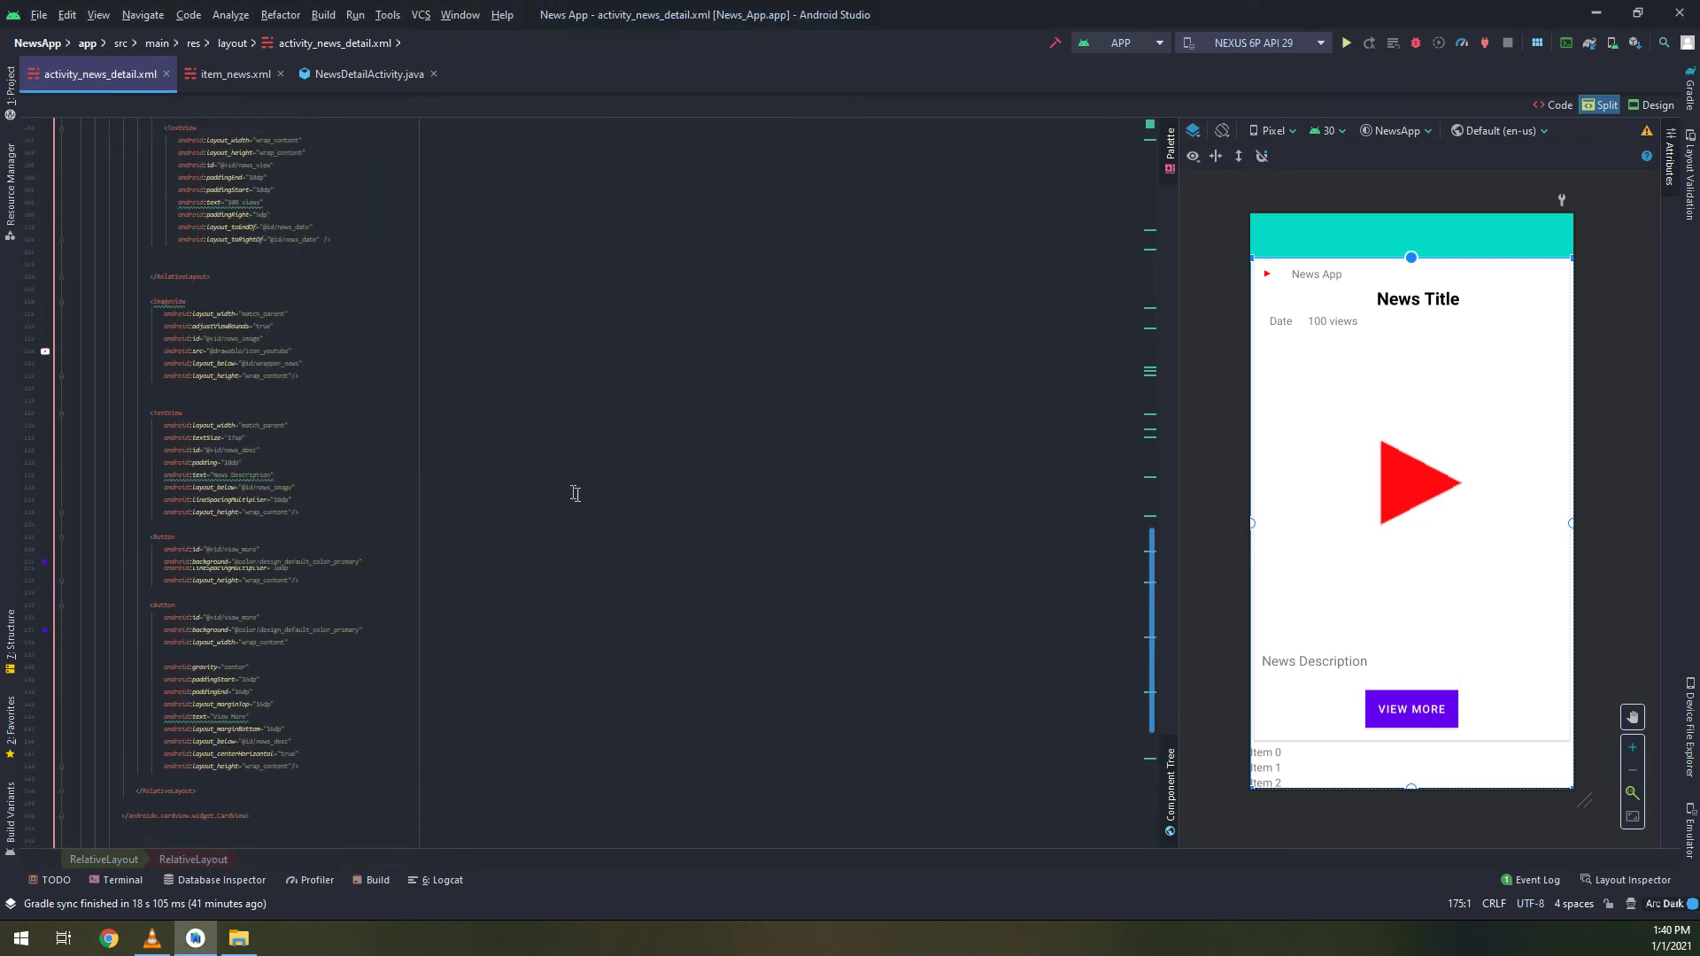
right_click(486, 550)
key("Escape")
scroll(573, 486, "up", 3)
scroll(573, 486, "up", 3)
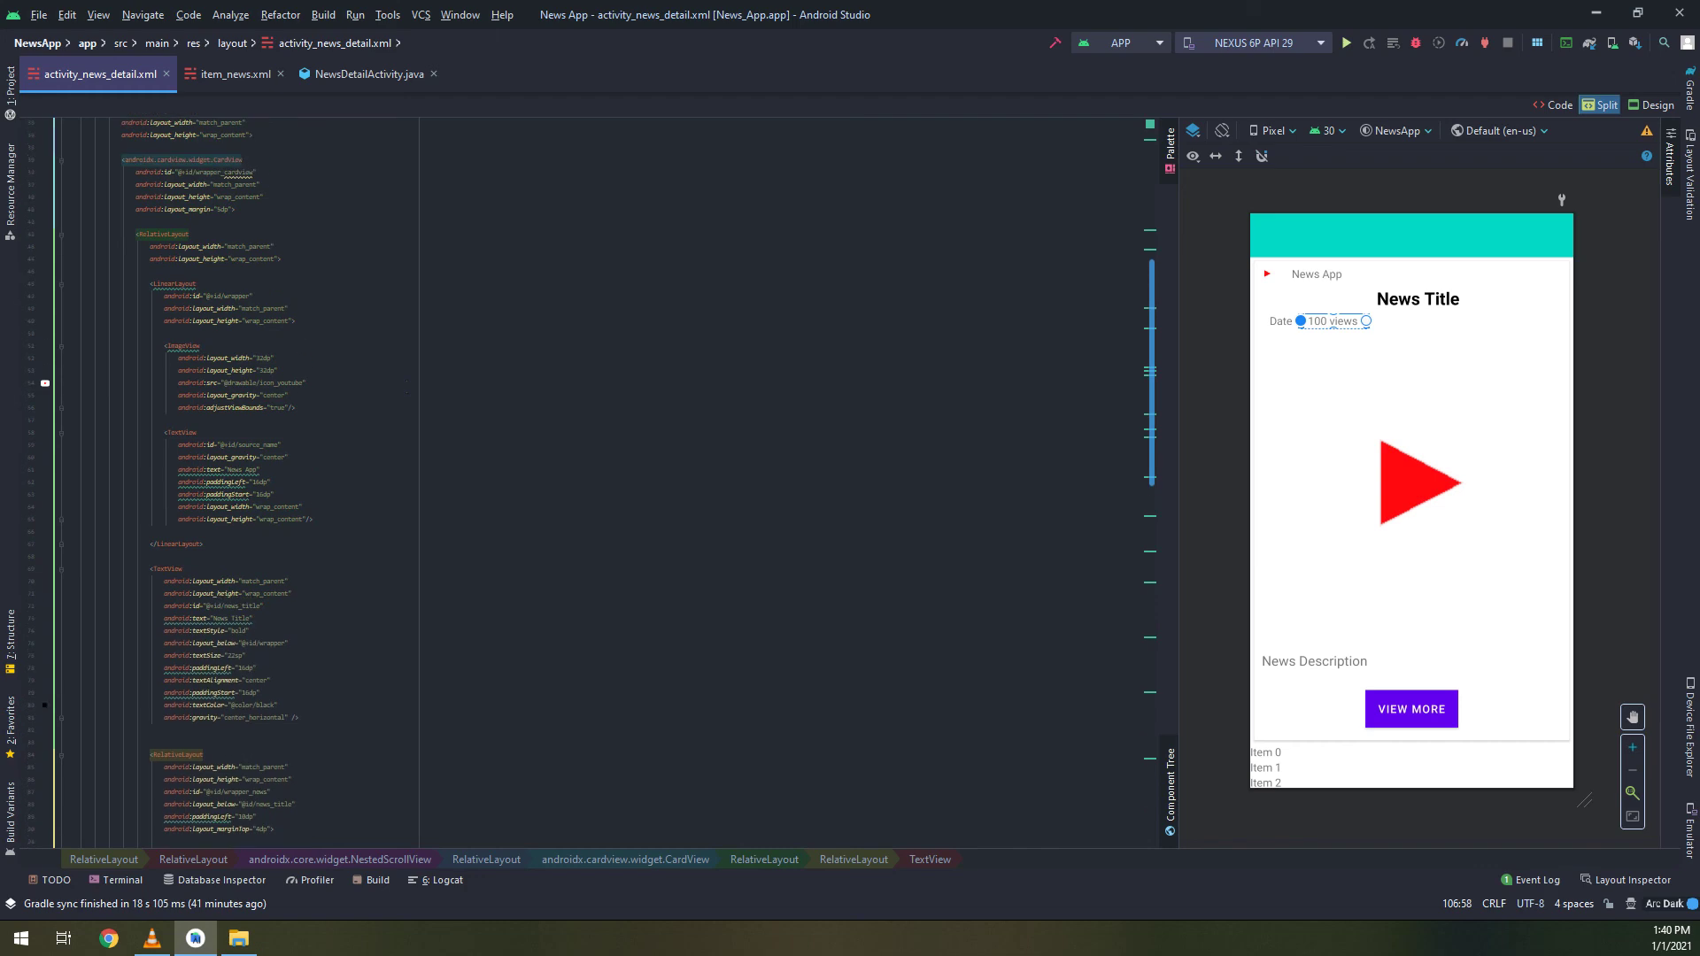